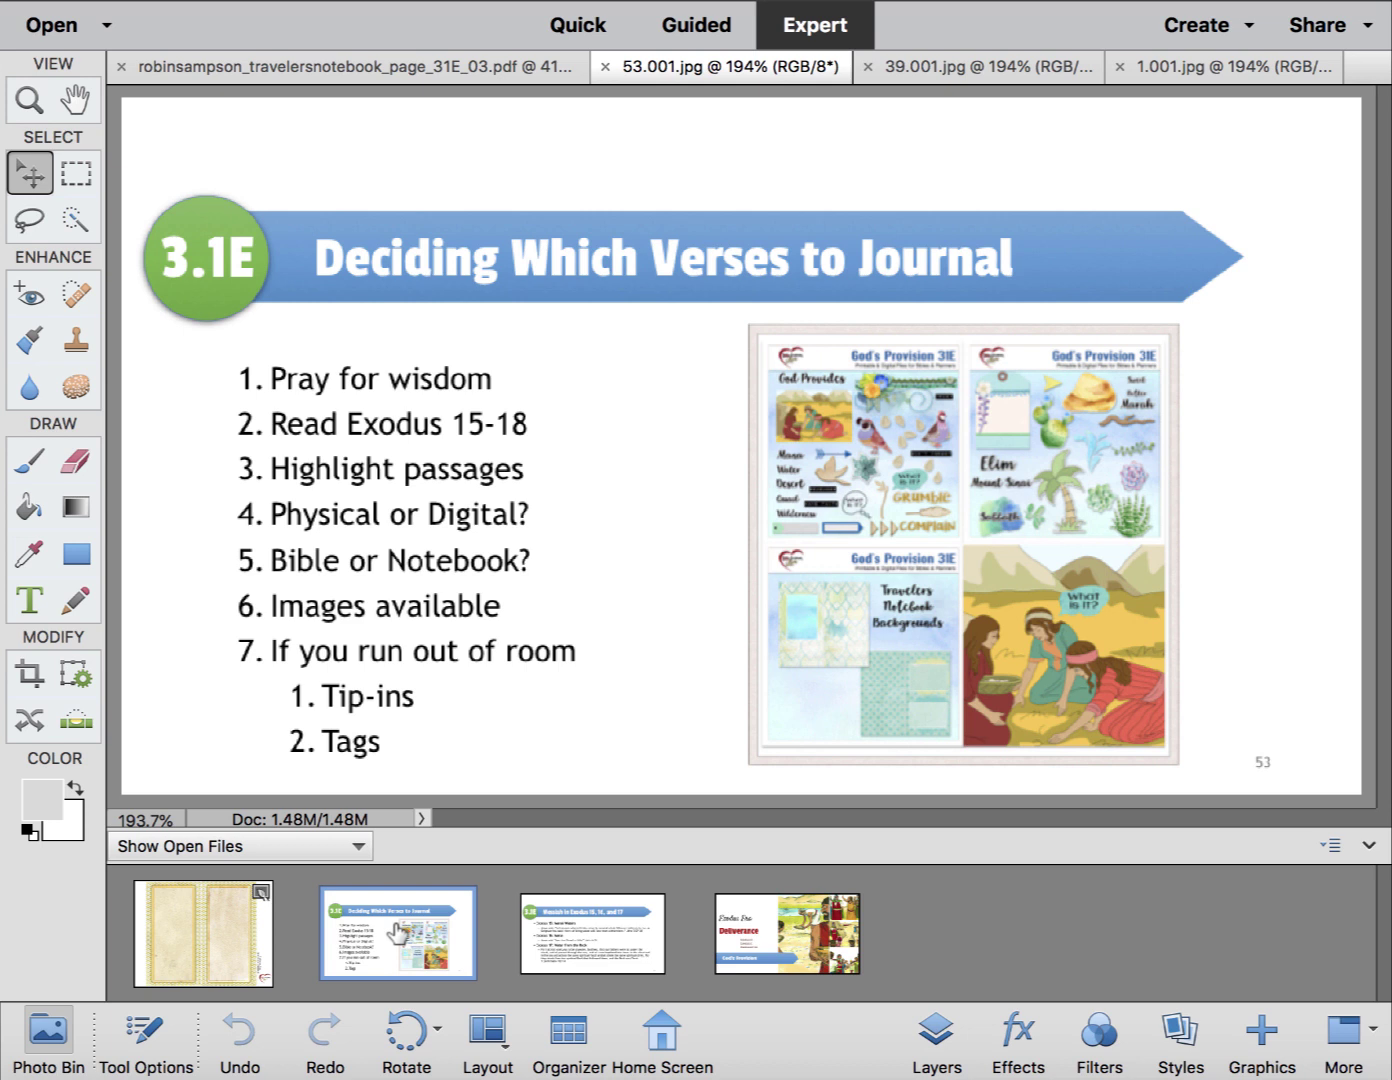
Close the 53.001.jpg slide and bring the robinsampson_travelersnotebook_page_31E_03.pdf page to the front.
{"action": "left_click_drag", "start_coordinate": [398, 932], "coordinate": [1152, 956]}
{"action": "key", "text": "ctrl+w"}
{"action": "left_click", "coordinate": [598, 960]}
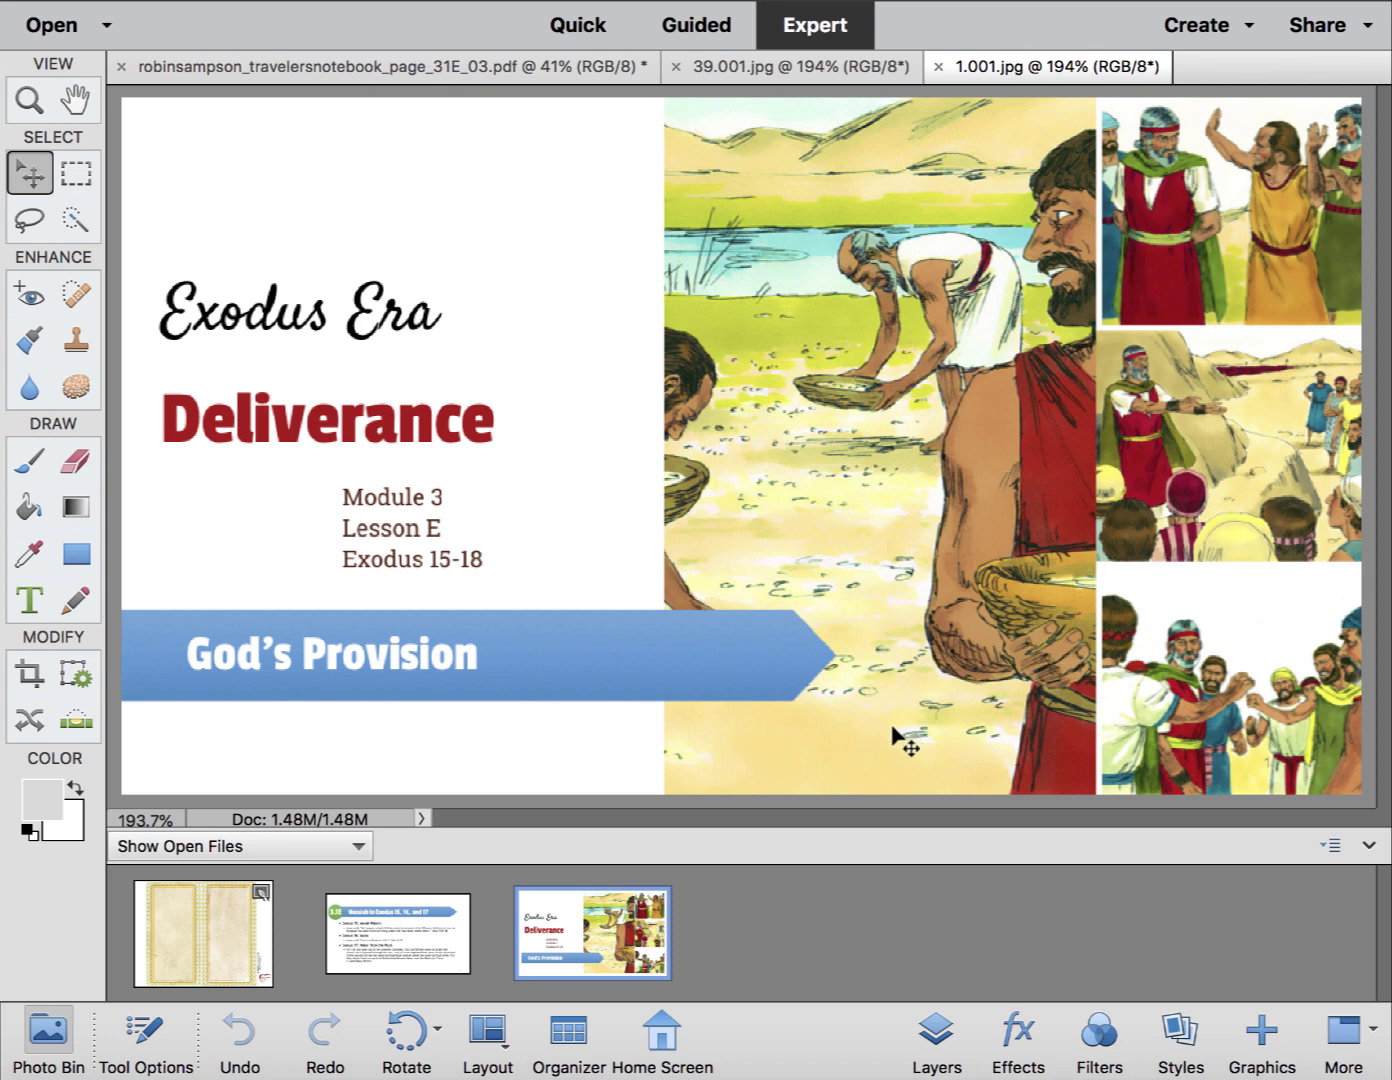
{"action": "left_click", "coordinate": [206, 935]}
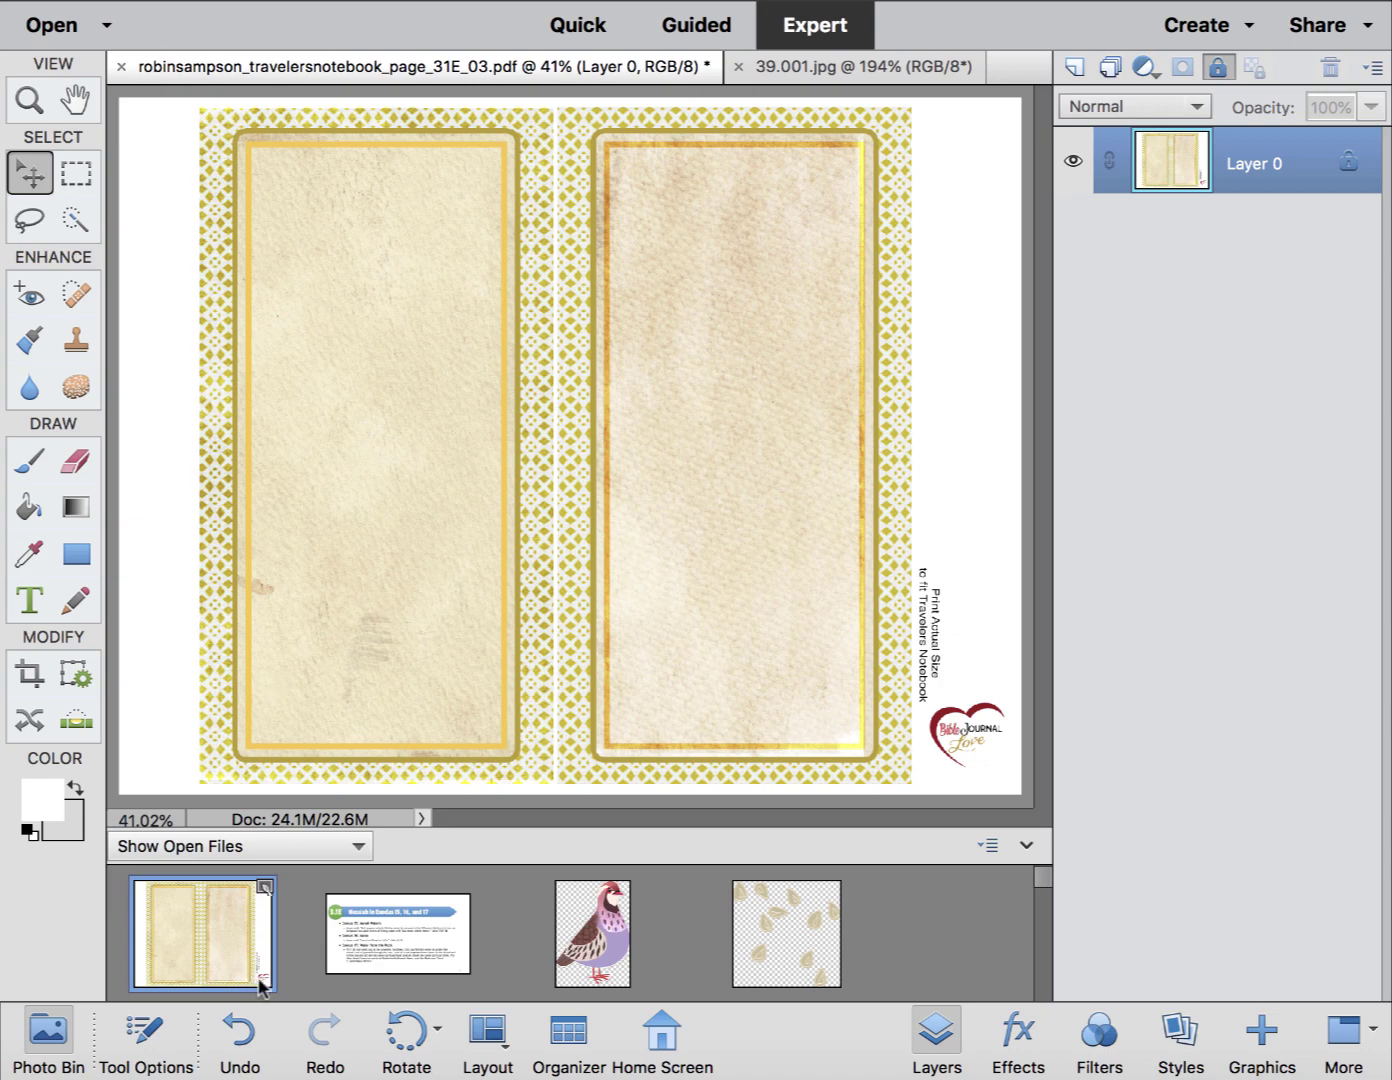
Add the illustration of three women gathering manna to the notebook layout and position it within the left page's frame.
{"action": "scroll", "coordinate": [302, 935], "scroll_direction": "down", "scroll_amount": 2}
{"action": "scroll", "coordinate": [300, 931], "scroll_direction": "up", "scroll_amount": 2}
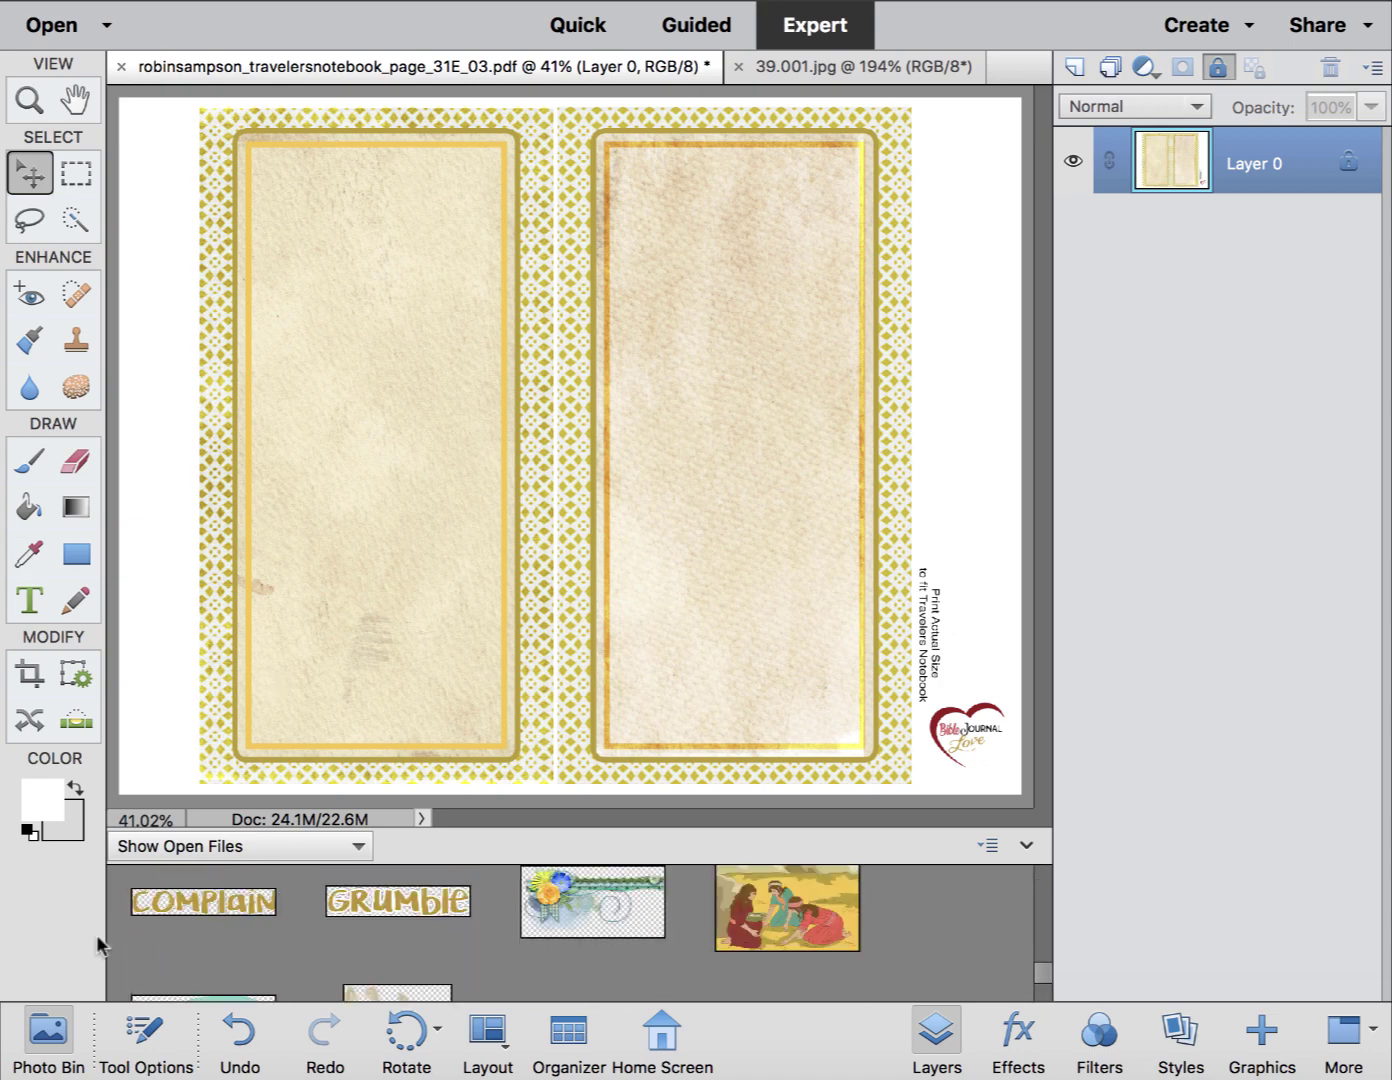
{"action": "mouse_move", "coordinate": [792, 923]}
{"action": "left_mouse_down"}
{"action": "mouse_move", "coordinate": [407, 577]}
{"action": "mouse_move", "coordinate": [404, 598]}
{"action": "left_mouse_up"}
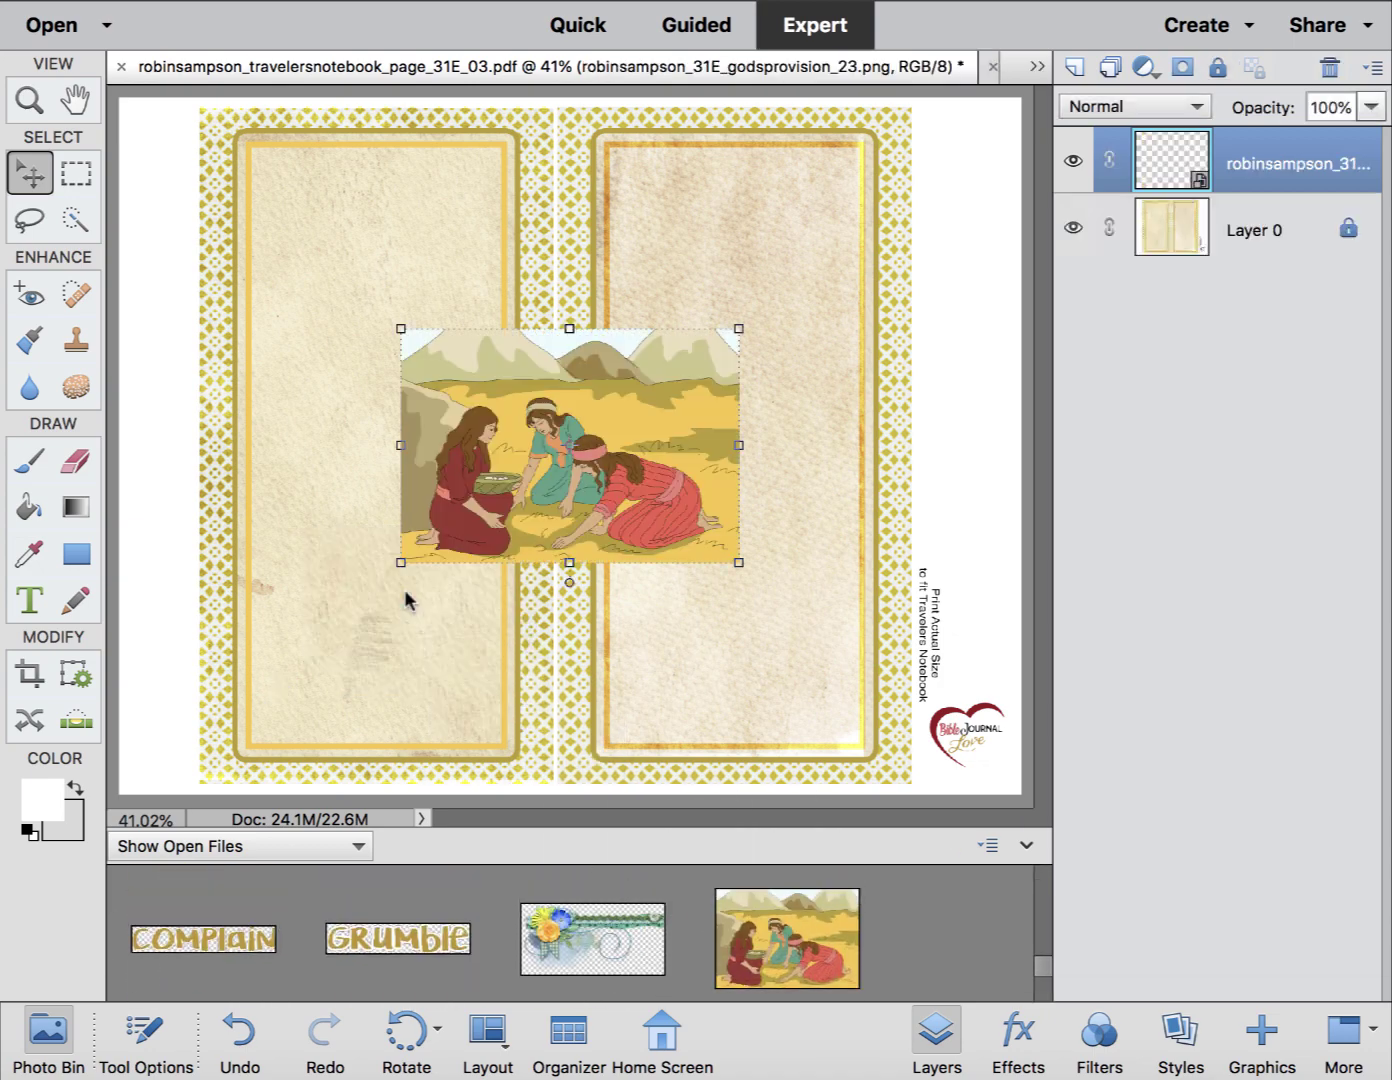
{"action": "mouse_move", "coordinate": [651, 418]}
{"action": "left_mouse_down"}
{"action": "mouse_move", "coordinate": [515, 368]}
{"action": "mouse_move", "coordinate": [498, 546]}
{"action": "left_mouse_up"}
{"action": "left_click_drag", "start_coordinate": [546, 680], "coordinate": [540, 685]}
Add the scattered manna image at the left page's upper-left corner, duplicate it, and offset the copy down to the right.
{"action": "left_click_drag", "start_coordinate": [405, 940], "coordinate": [534, 526]}
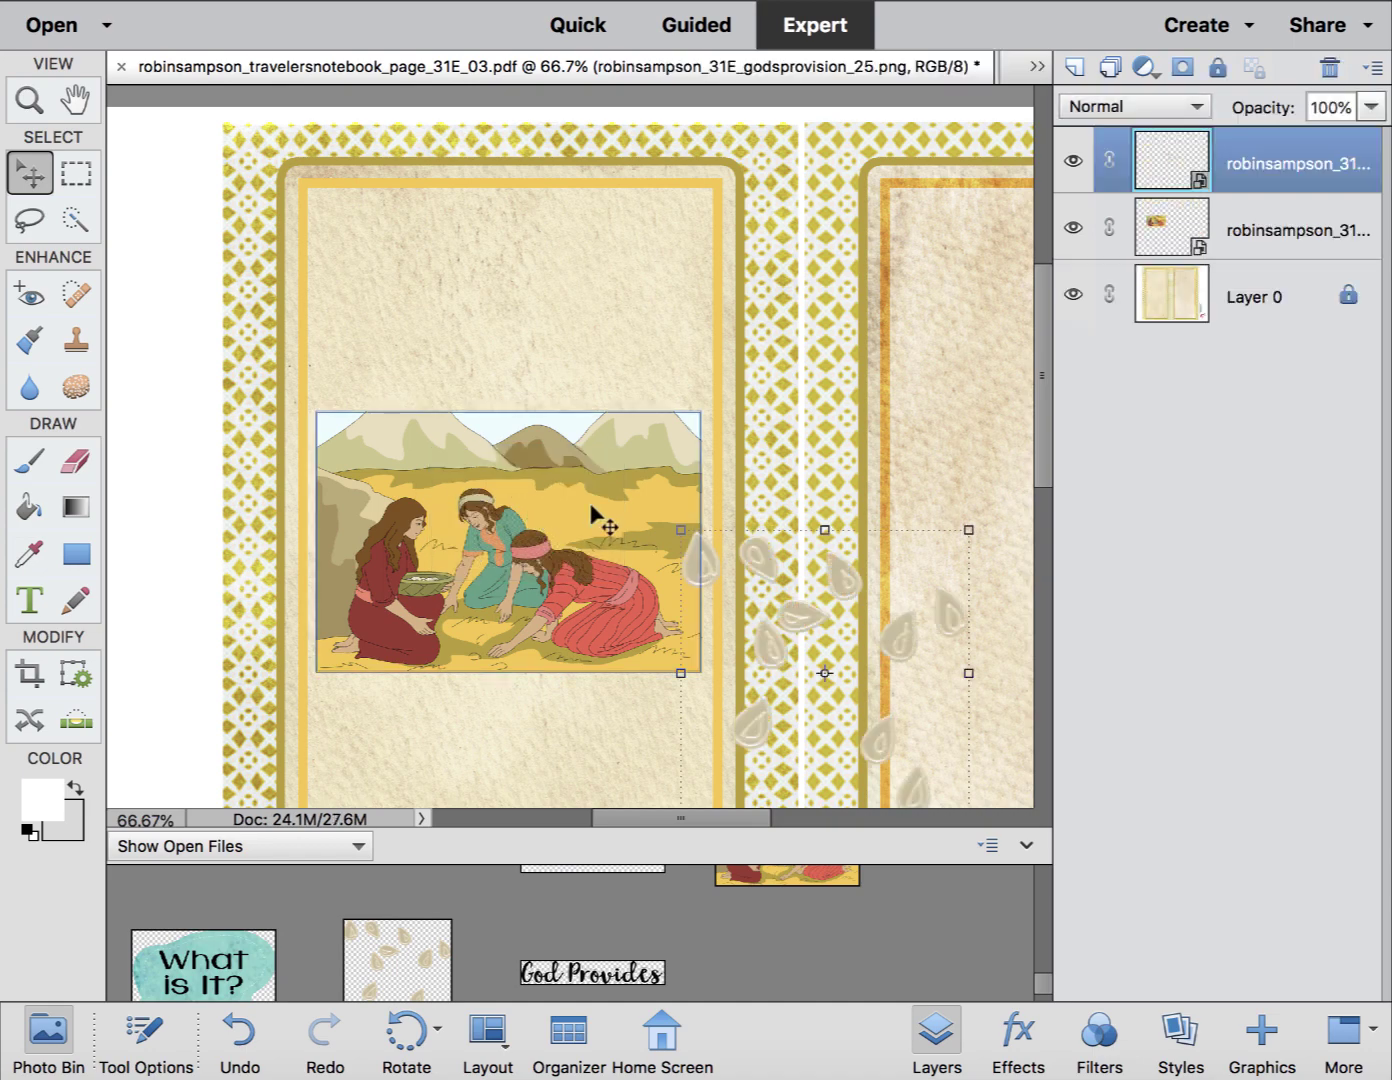
{"action": "left_click_drag", "start_coordinate": [893, 638], "coordinate": [453, 221]}
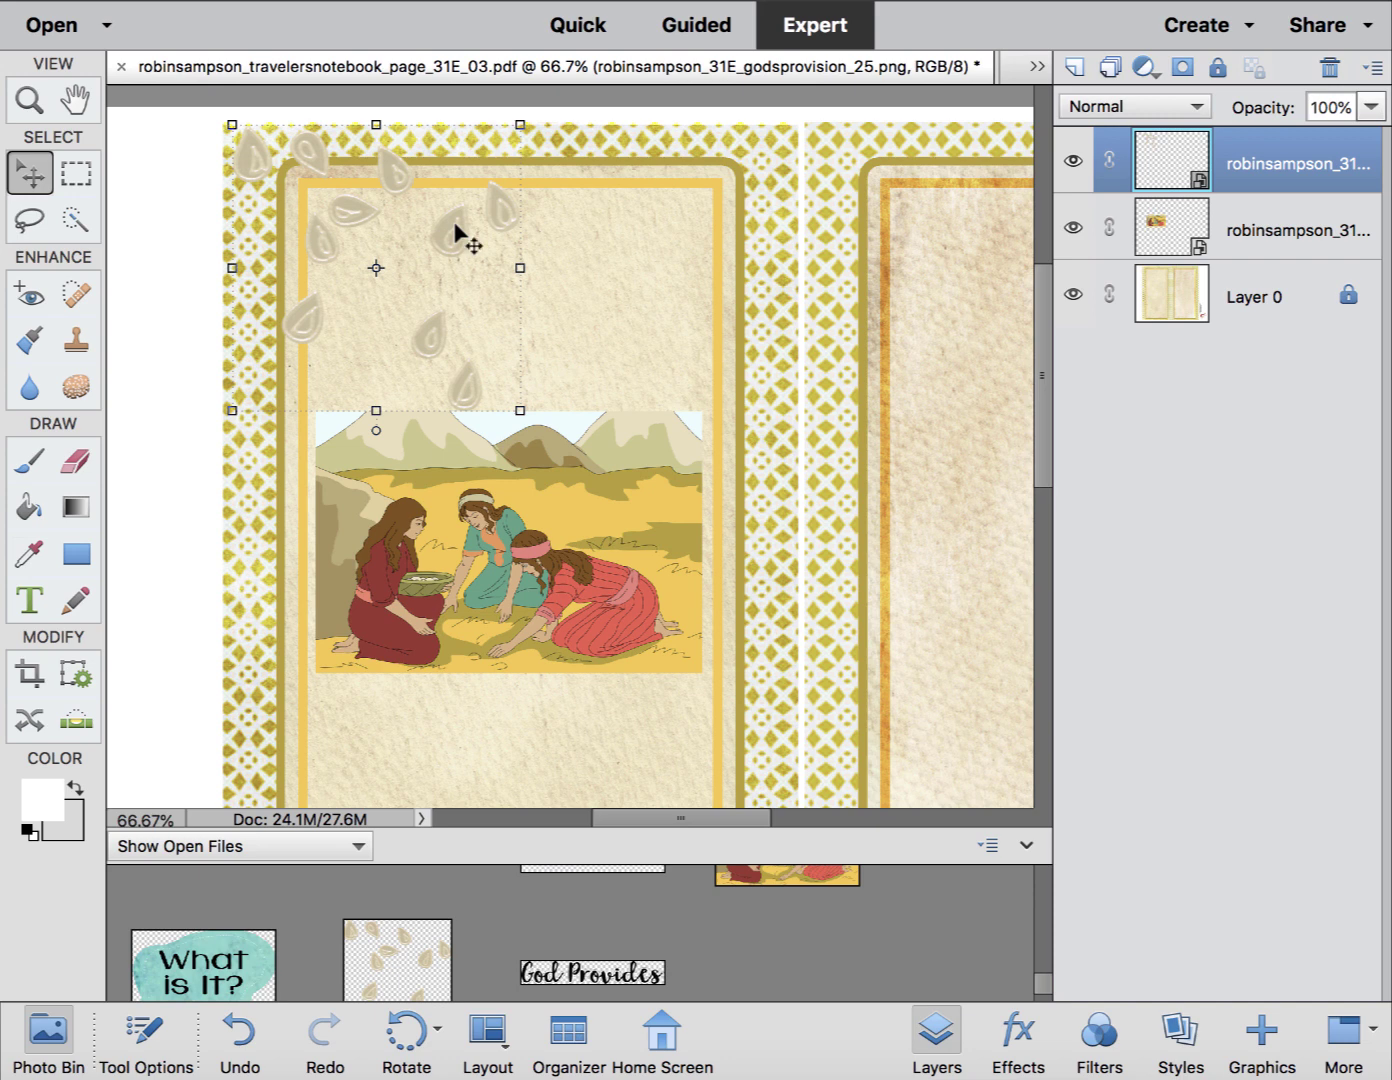
{"action": "key", "text": "super+j"}
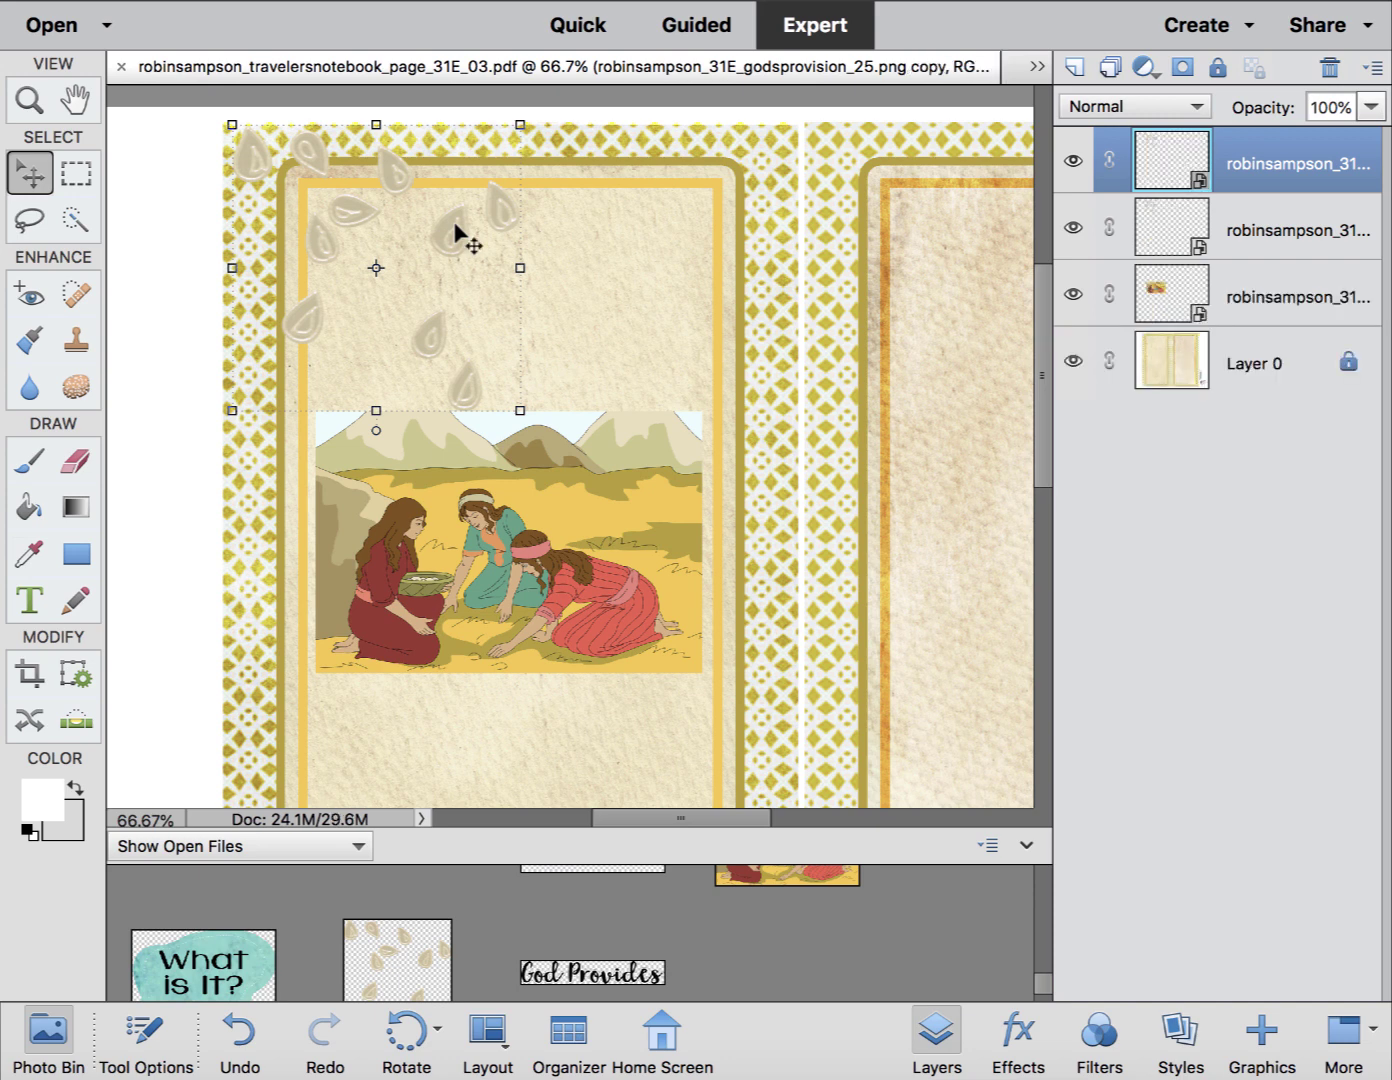
{"action": "left_click_drag", "start_coordinate": [504, 219], "coordinate": [765, 362]}
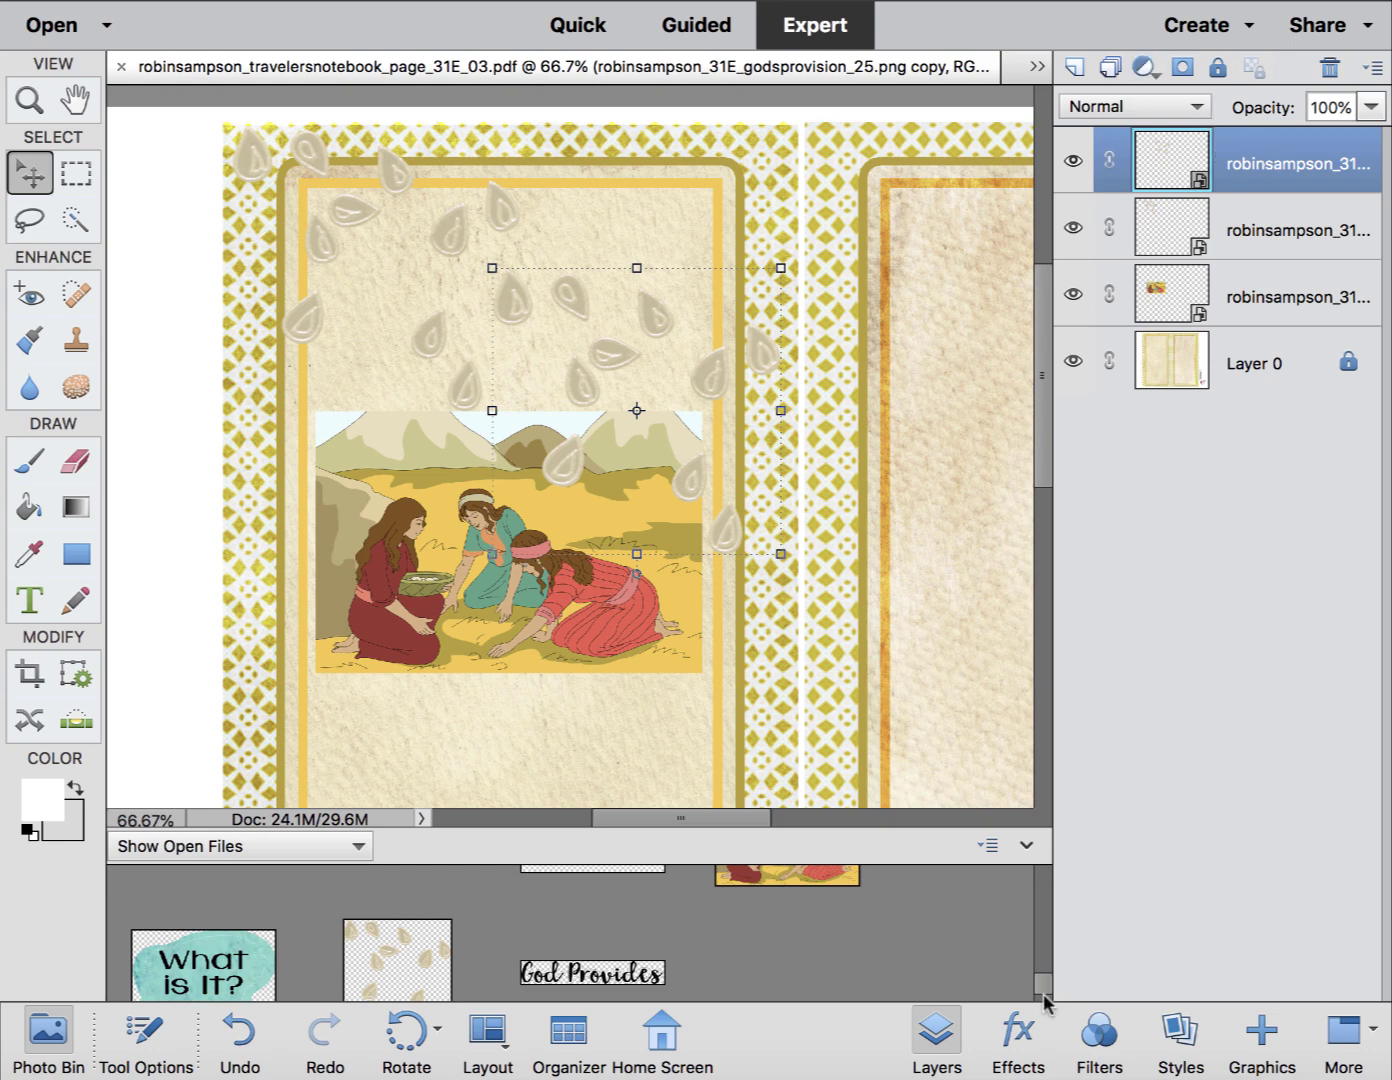
Apply the same drop shadow style to both scattered manna layers.
{"action": "left_click", "coordinate": [1026, 1045]}
{"action": "left_click", "coordinate": [503, 220]}
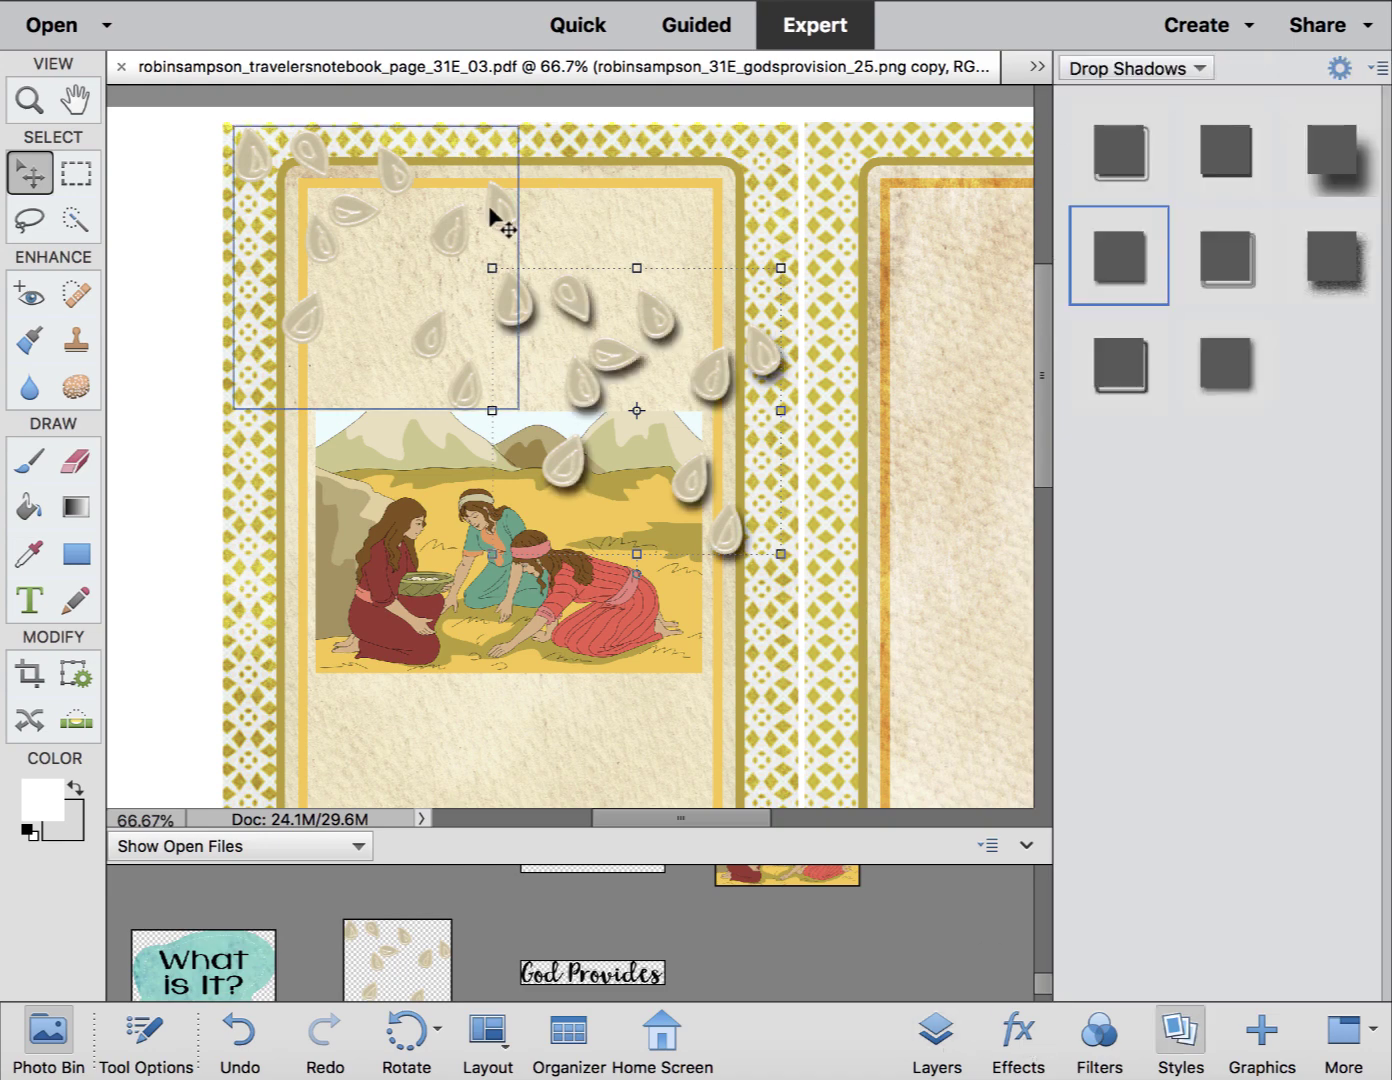
{"action": "double_click", "coordinate": [1110, 260]}
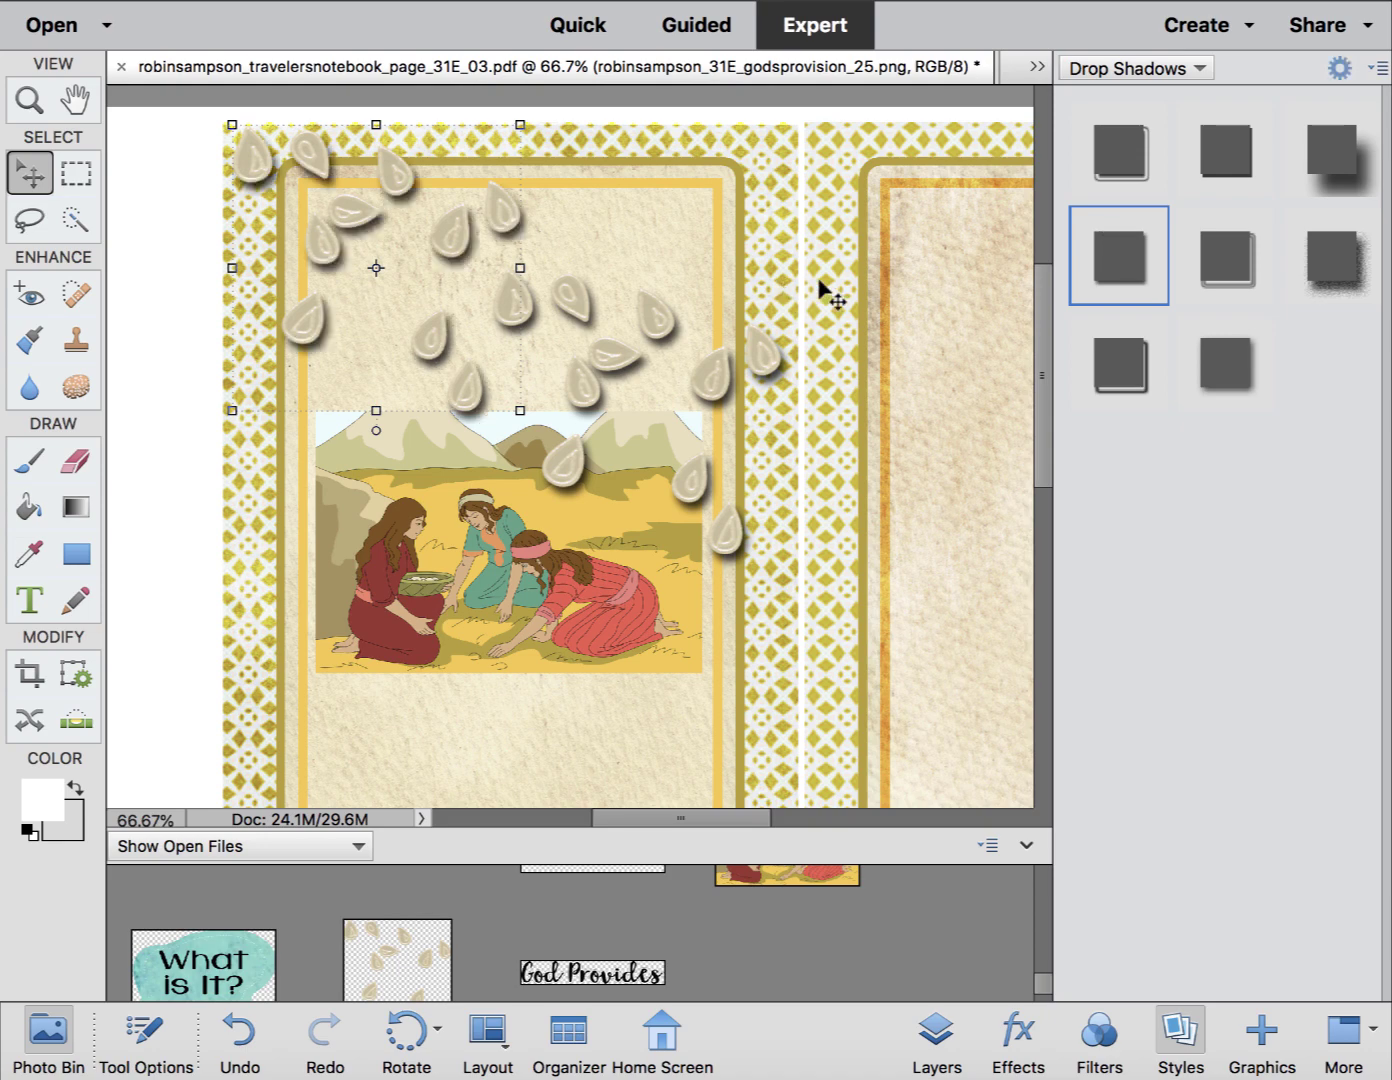
Add the "God Provides" title image and position it across the top of the left page.
{"action": "left_click_drag", "start_coordinate": [591, 972], "coordinate": [637, 588]}
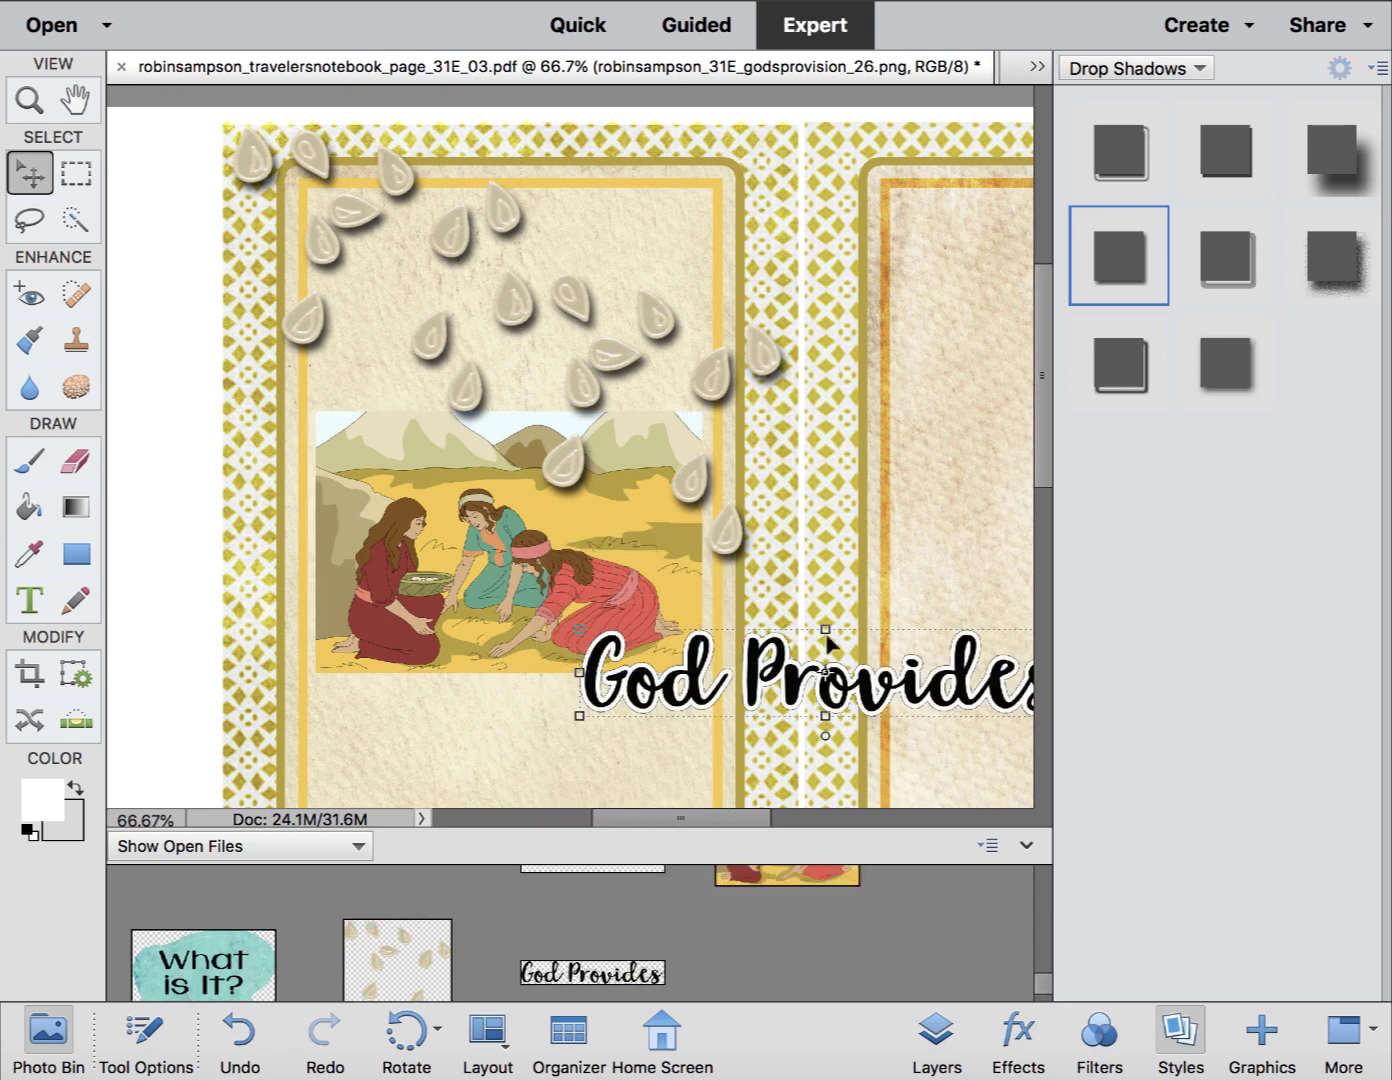
{"action": "left_click_drag", "start_coordinate": [825, 670], "coordinate": [588, 228]}
Shrink both manna clusters and move the left one down over the illustration's upper edge.
{"action": "left_click", "coordinate": [666, 353]}
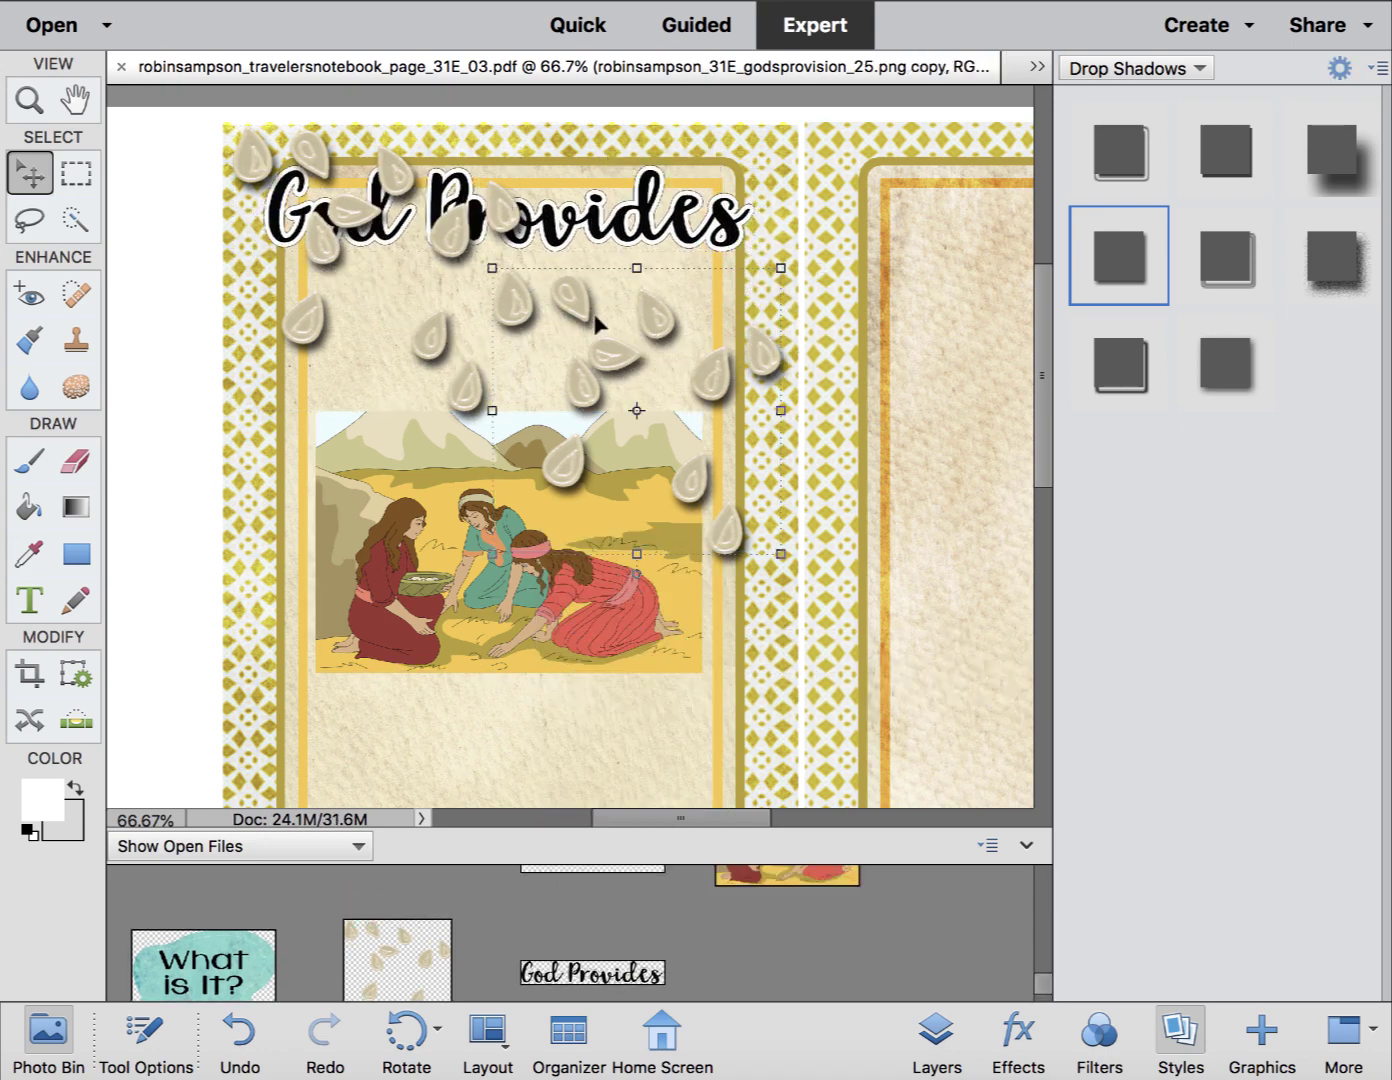
{"action": "left_click_drag", "start_coordinate": [491, 266], "coordinate": [617, 365]}
{"action": "key", "text": "Return"}
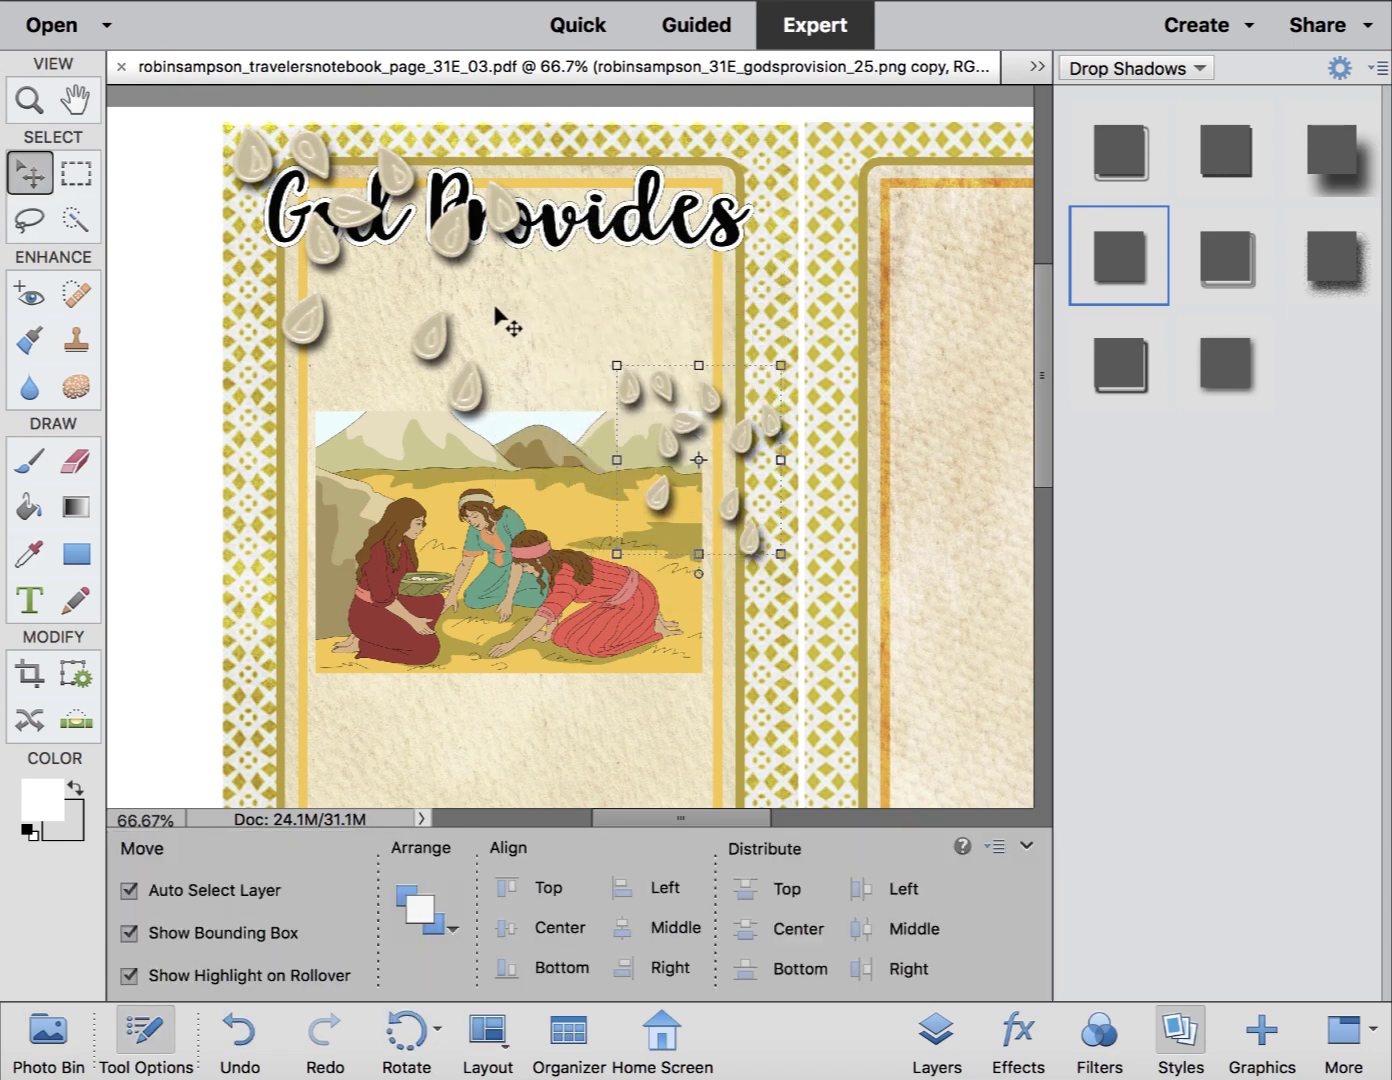
{"action": "left_click", "coordinate": [448, 337]}
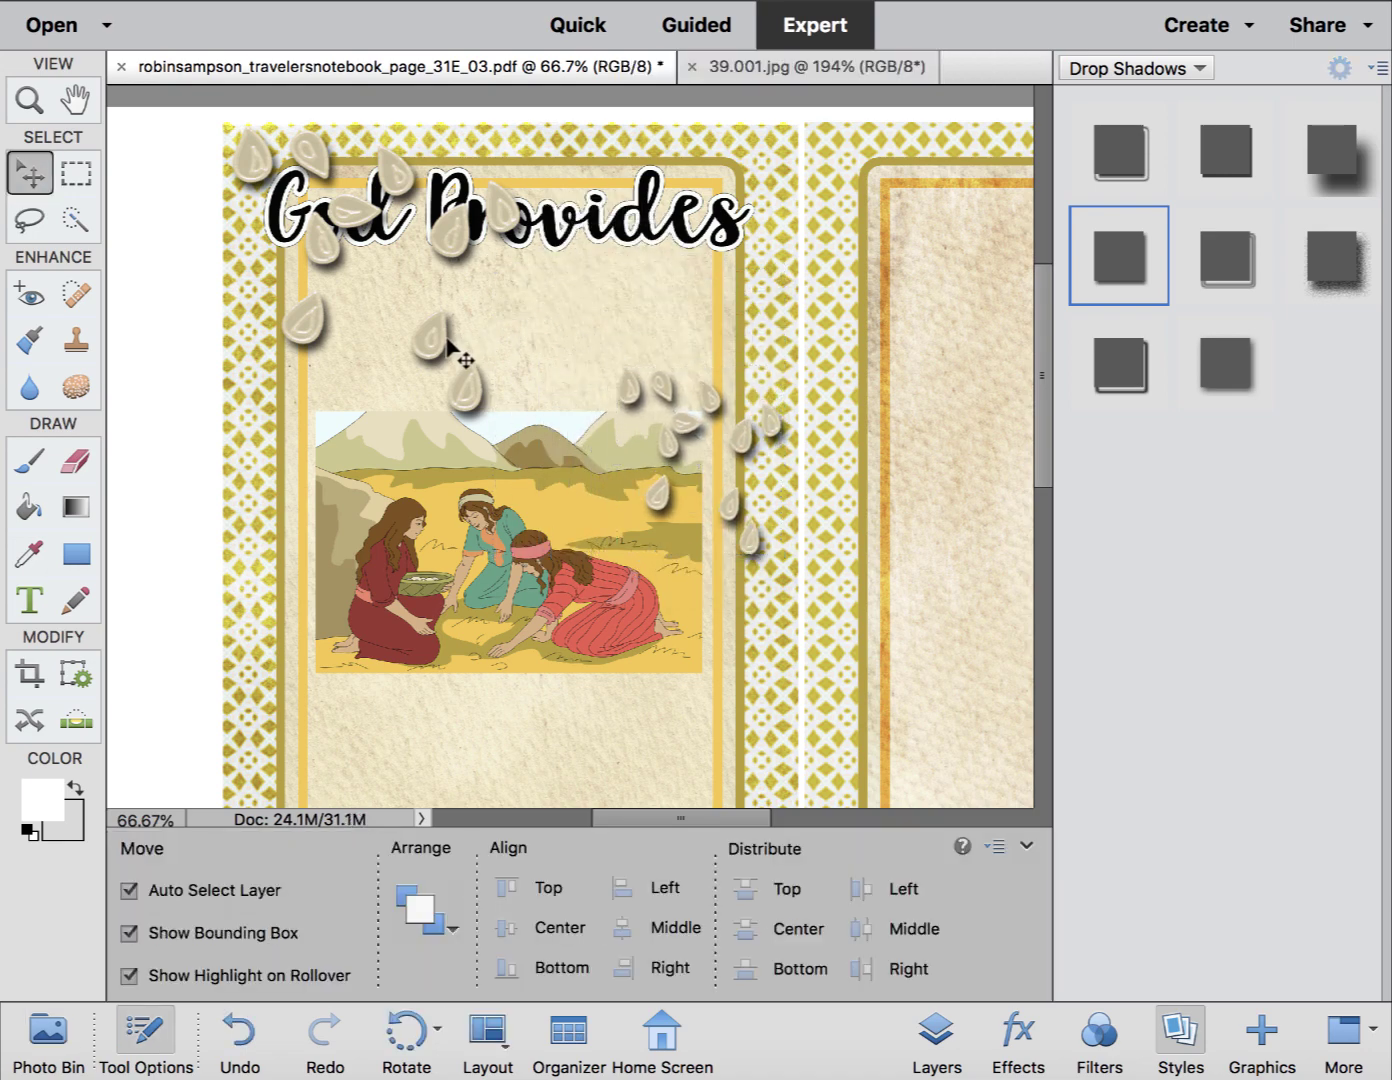
{"action": "left_click", "coordinate": [254, 150]}
{"action": "left_click_drag", "start_coordinate": [232, 126], "coordinate": [359, 250]}
{"action": "left_click_drag", "start_coordinate": [491, 333], "coordinate": [499, 397]}
{"action": "key", "text": "Return"}
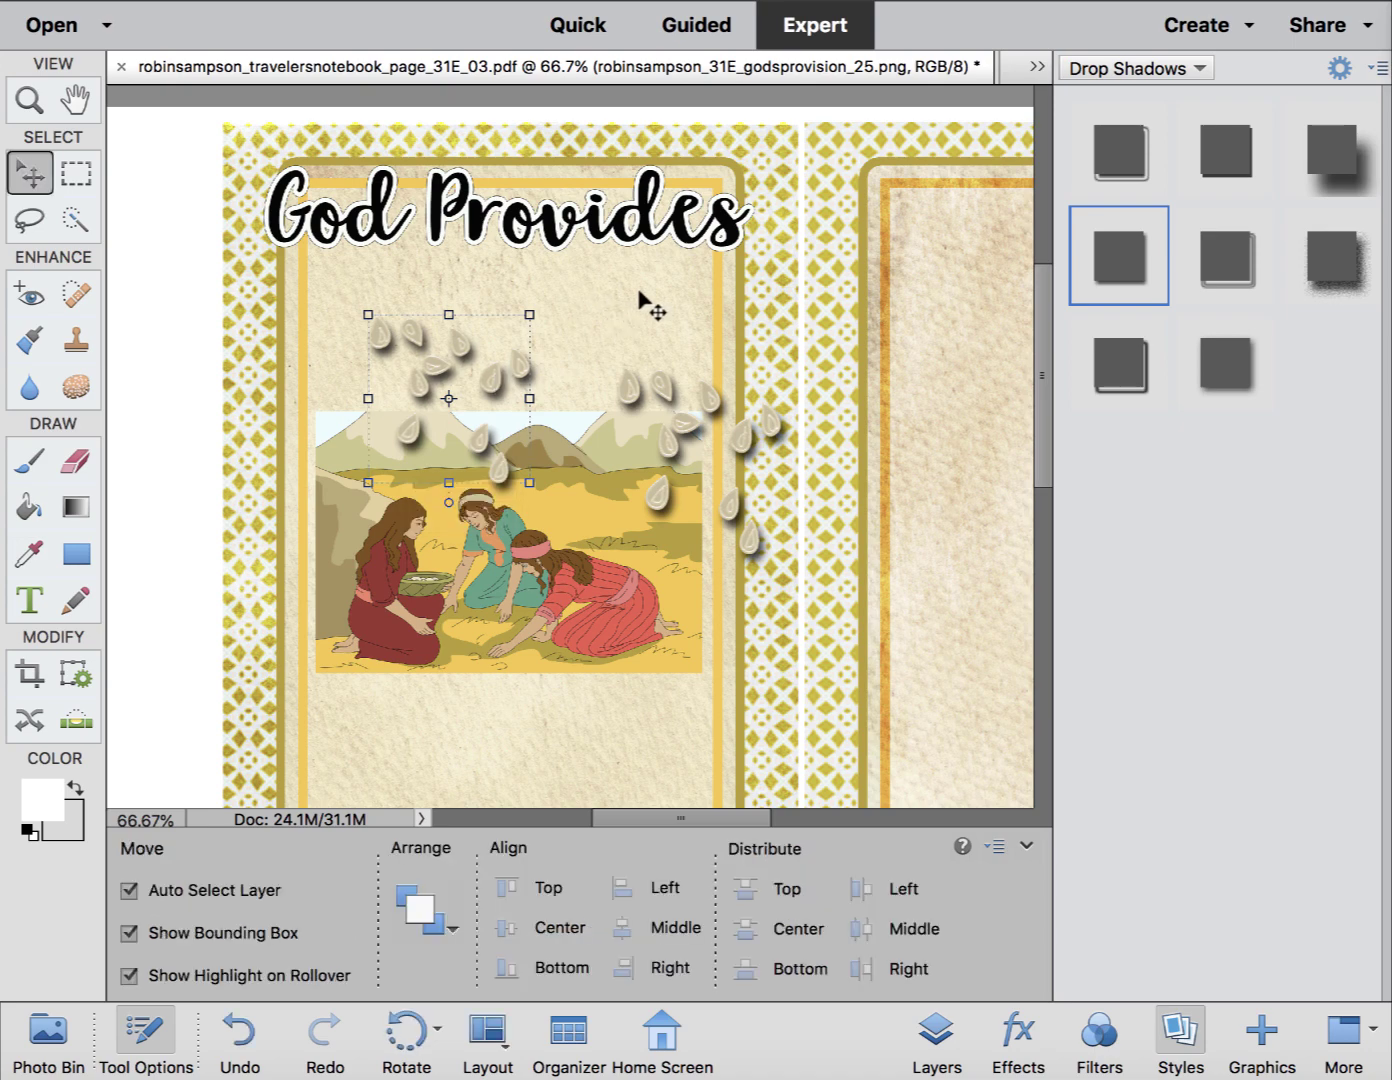
Move the women's illustration straight down about 3.5 in to the bottom of the left page's frame.
{"action": "scroll", "coordinate": [590, 656], "scroll_direction": "down", "scroll_amount": 5}
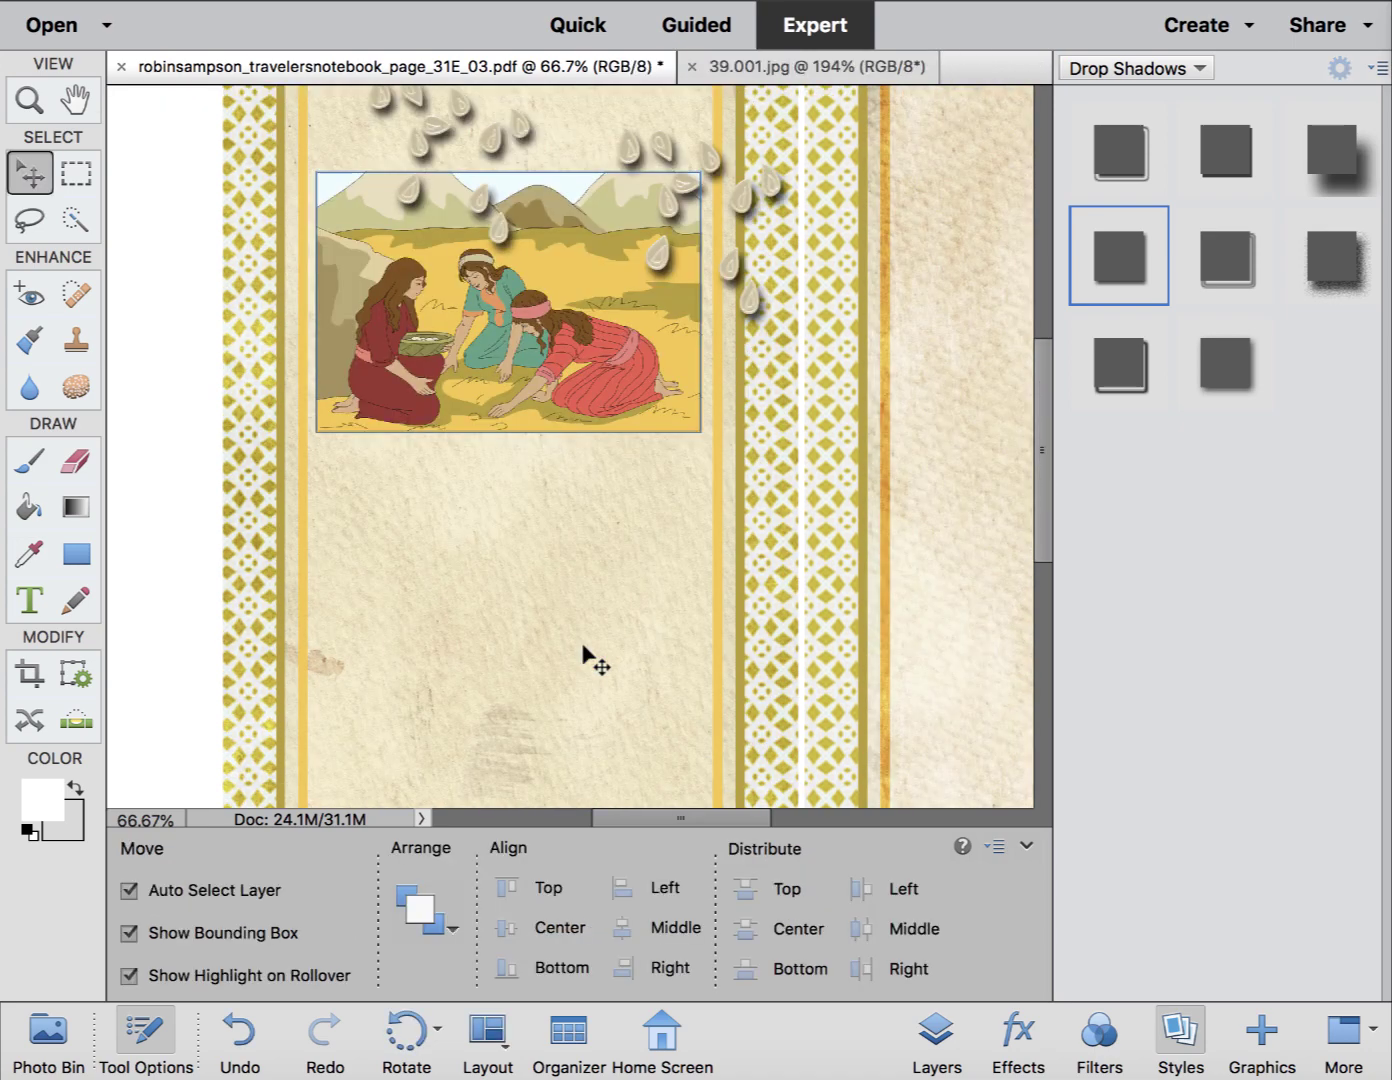
{"action": "scroll", "coordinate": [591, 655], "scroll_direction": "down", "scroll_amount": 4}
{"action": "scroll", "coordinate": [572, 640], "scroll_direction": "up", "scroll_amount": 1}
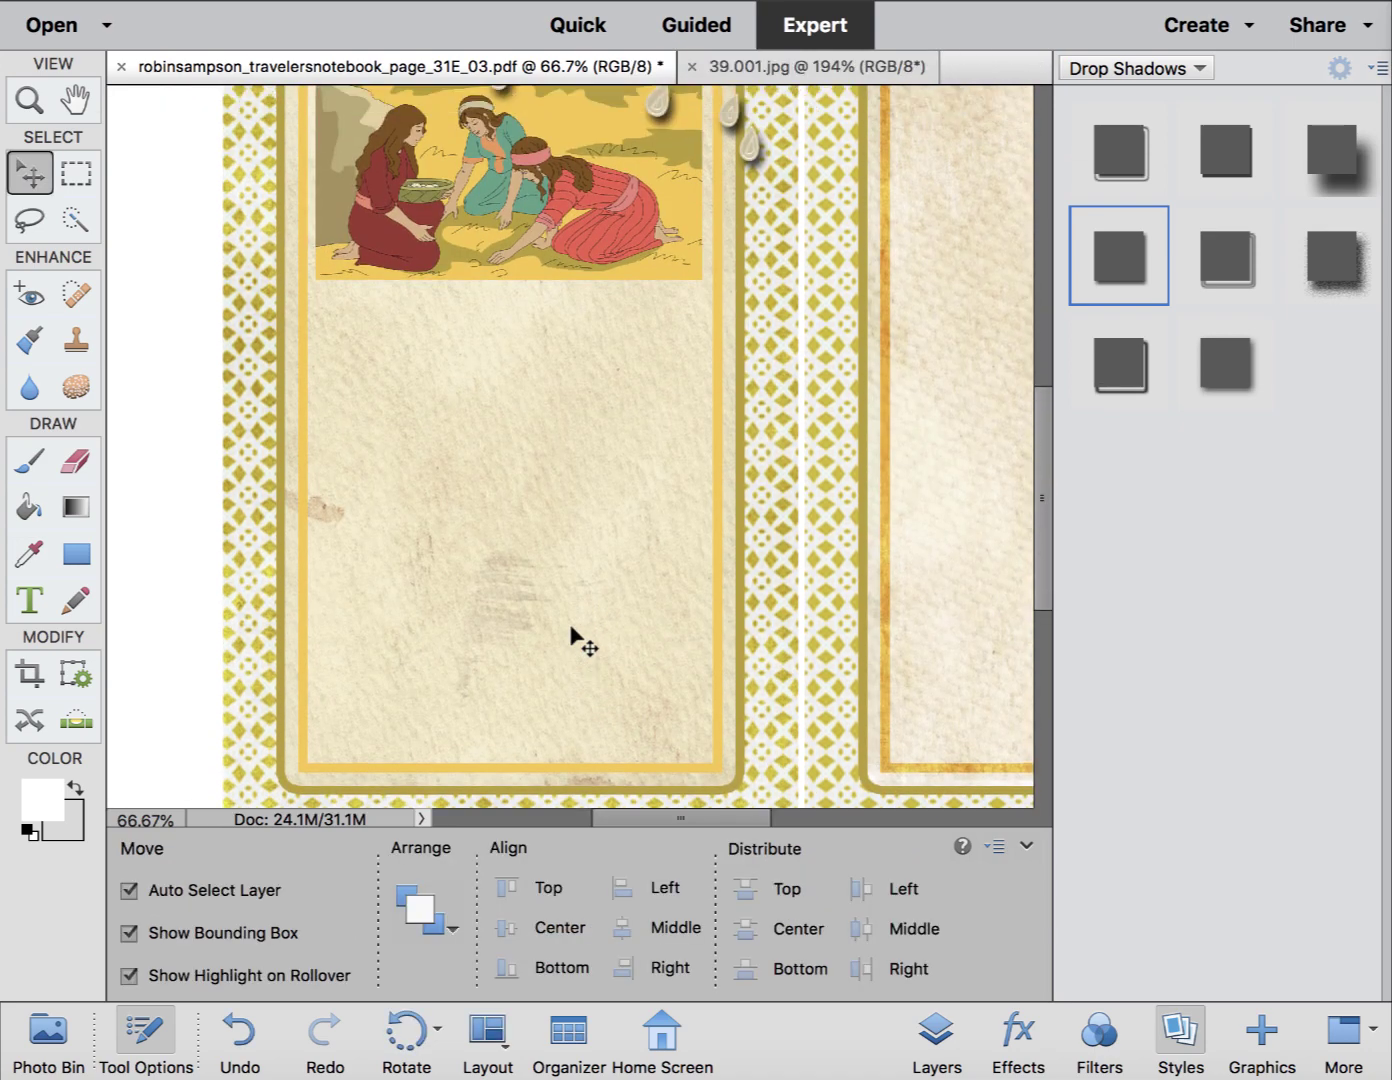
{"action": "key", "text": "ctrl+minus"}
{"action": "key", "text": "ctrl+minus"}
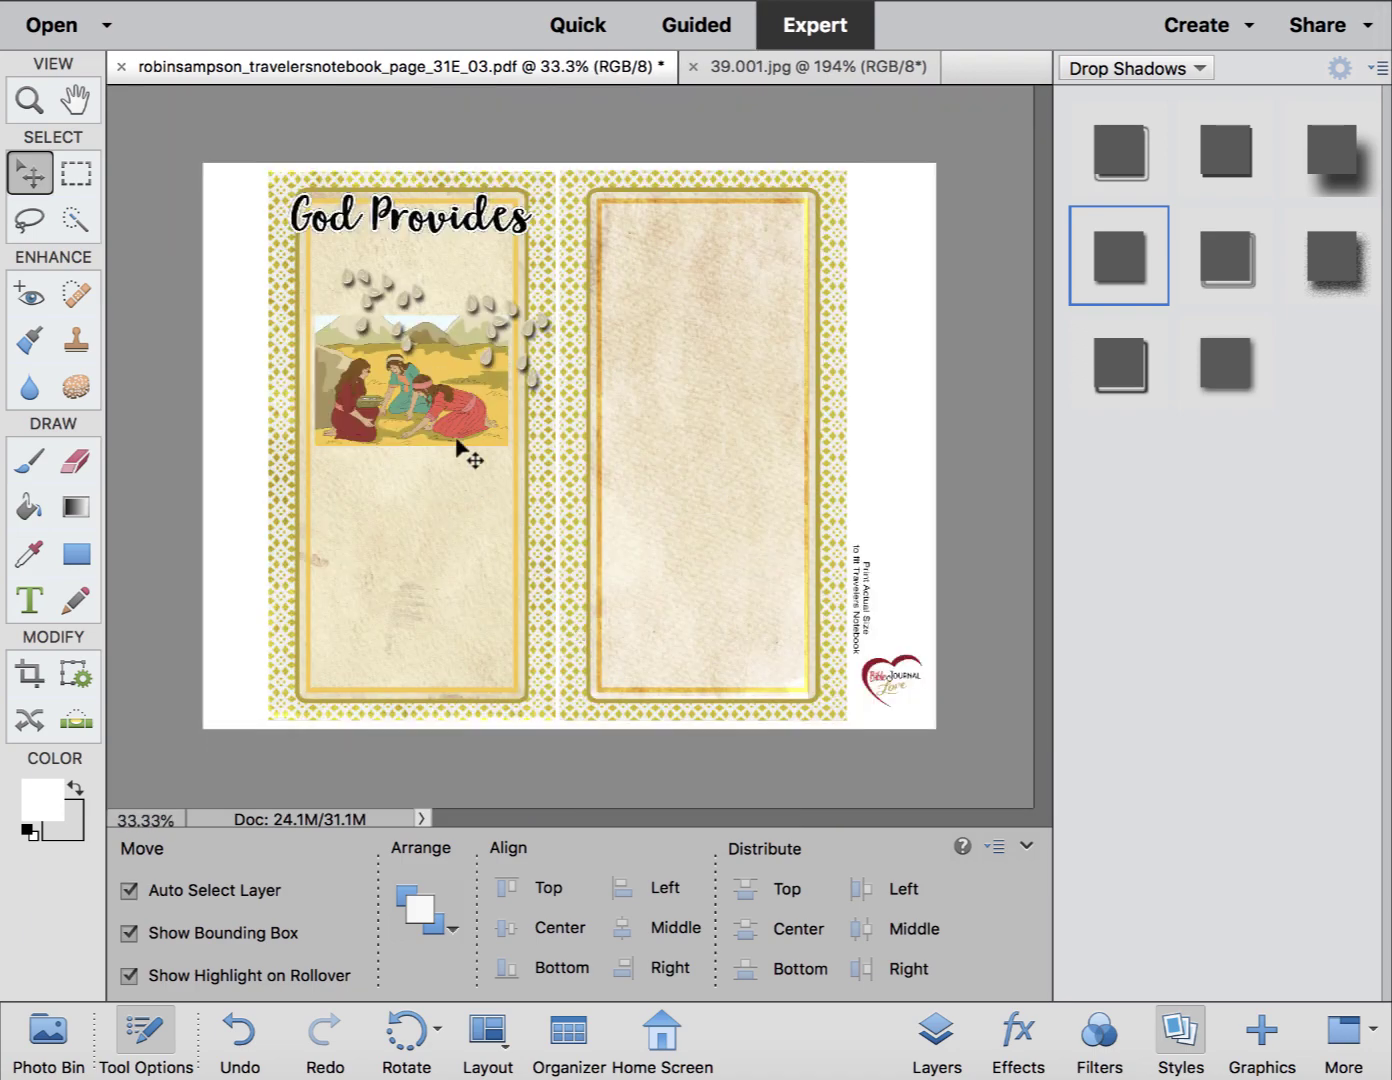
{"action": "left_click_drag", "start_coordinate": [460, 440], "coordinate": [454, 652]}
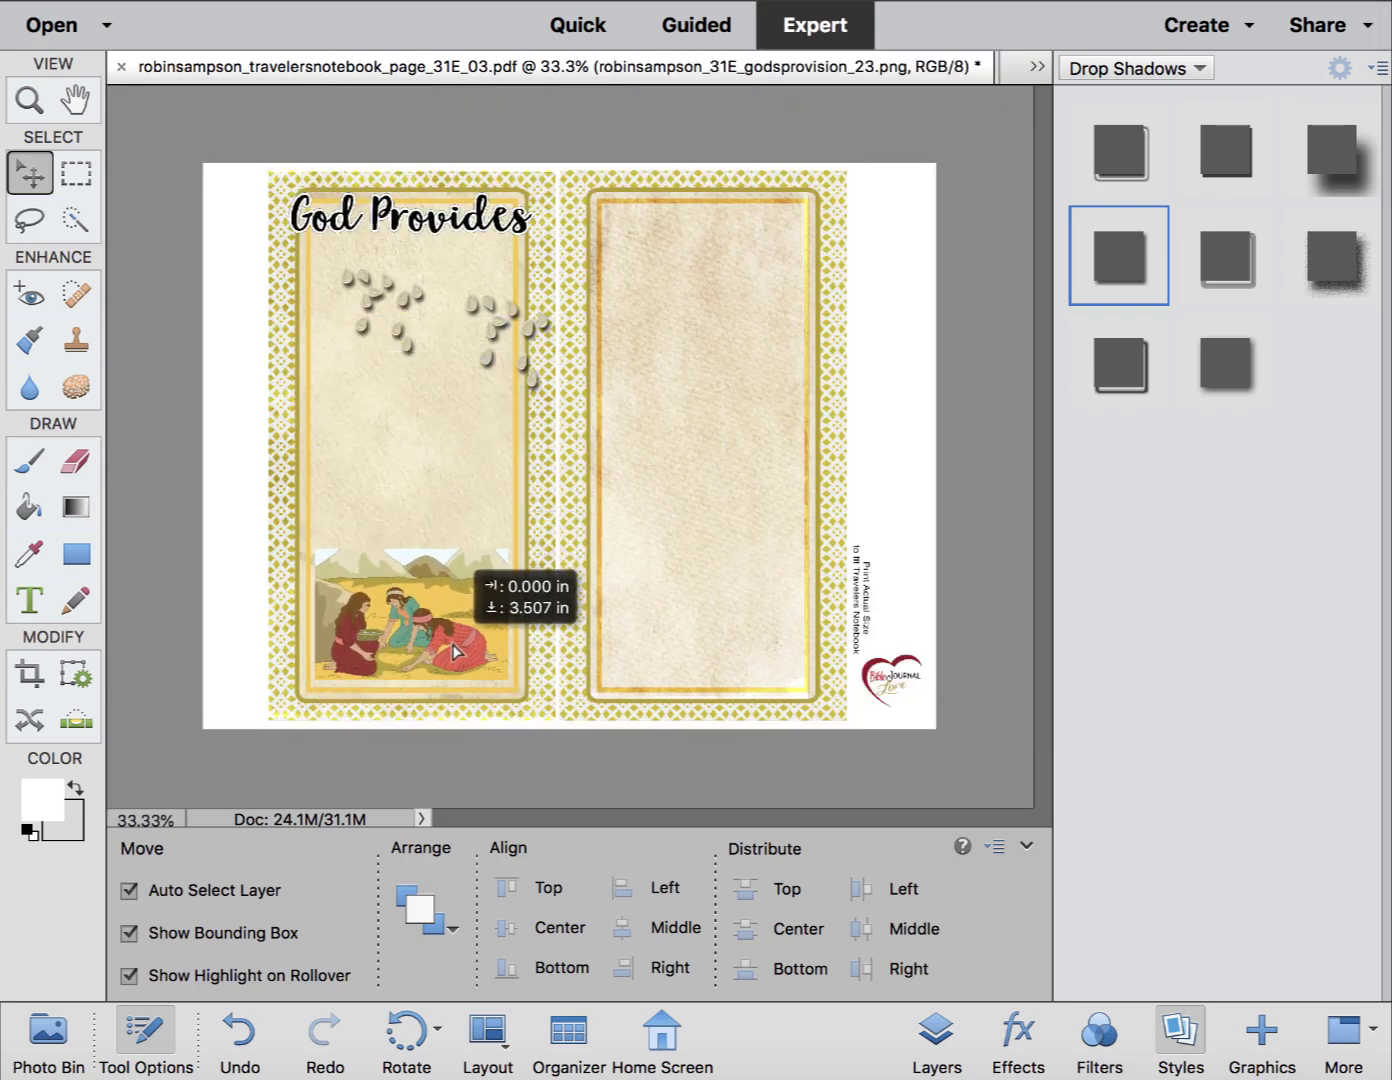
Move both manna clusters down onto the illustration's upper edge and place the "God Provides" title just above them.
{"action": "left_click_drag", "start_coordinate": [505, 314], "coordinate": [448, 556]}
{"action": "left_click_drag", "start_coordinate": [429, 310], "coordinate": [403, 517]}
{"action": "left_click_drag", "start_coordinate": [487, 234], "coordinate": [493, 370]}
{"action": "left_click_drag", "start_coordinate": [491, 225], "coordinate": [484, 454]}
{"action": "left_click", "coordinate": [444, 315]}
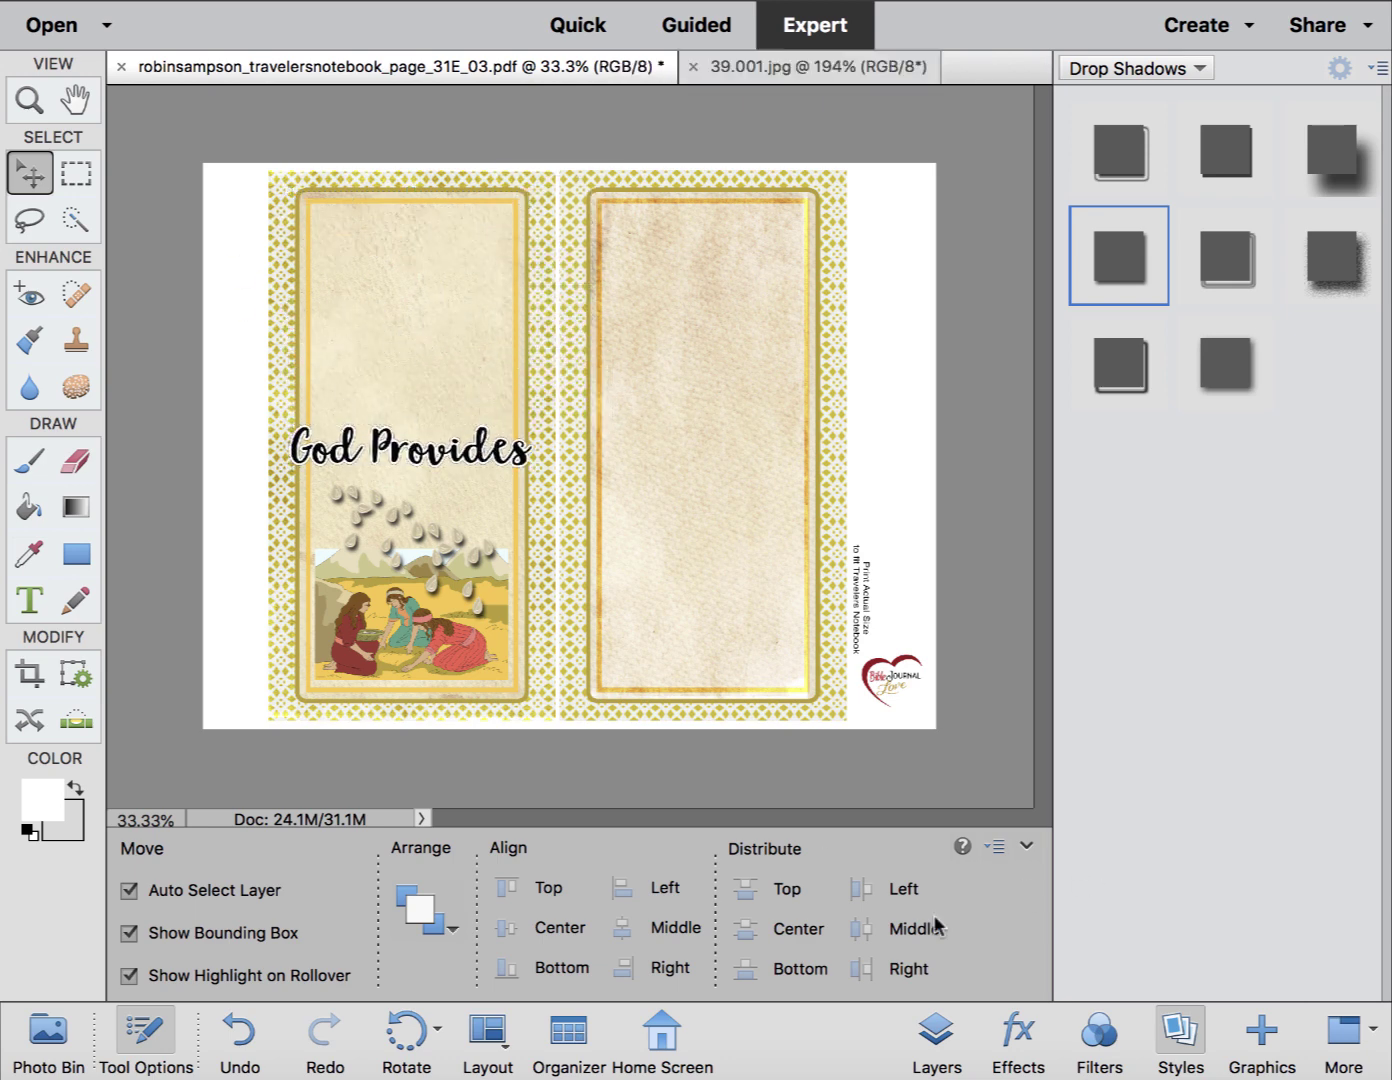
Add the tan rock image robinsampson_31E_godsprovision_44.png and place it in the middle of the right page.
{"action": "key", "text": "F12"}
{"action": "left_click_drag", "start_coordinate": [425, 926], "coordinate": [582, 663]}
{"action": "left_click_drag", "start_coordinate": [618, 426], "coordinate": [741, 444]}
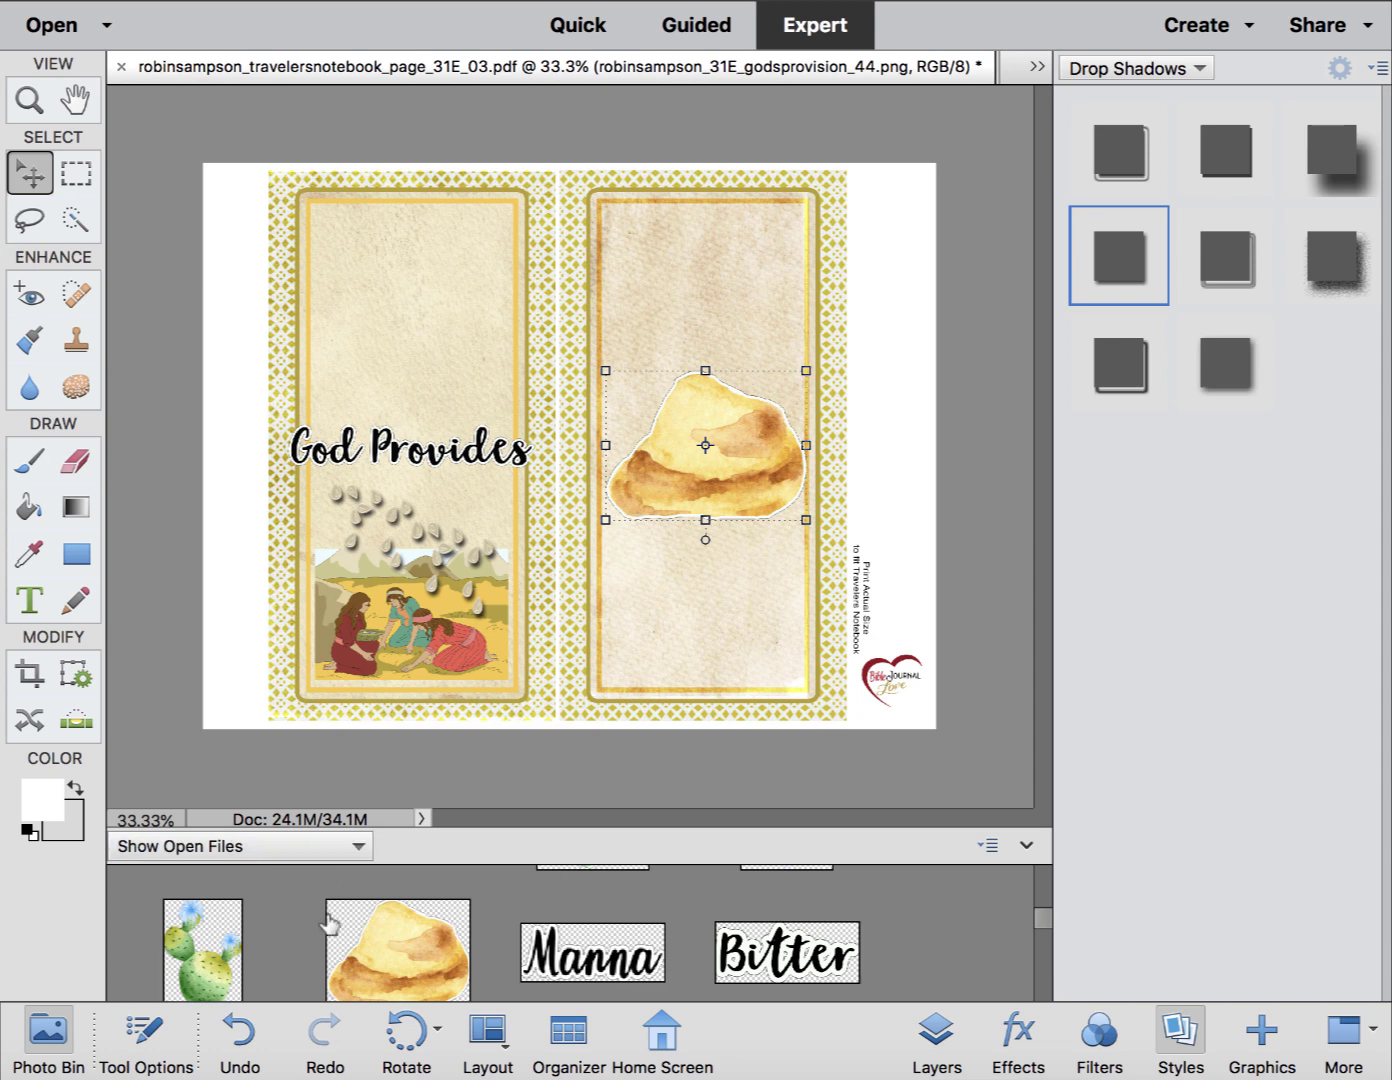
Add the blue water splash image, position it over the rock on the right page, and bring it to the front.
{"action": "scroll", "coordinate": [329, 923], "scroll_direction": "down", "scroll_amount": 2}
{"action": "scroll", "coordinate": [330, 925], "scroll_direction": "down", "scroll_amount": 2}
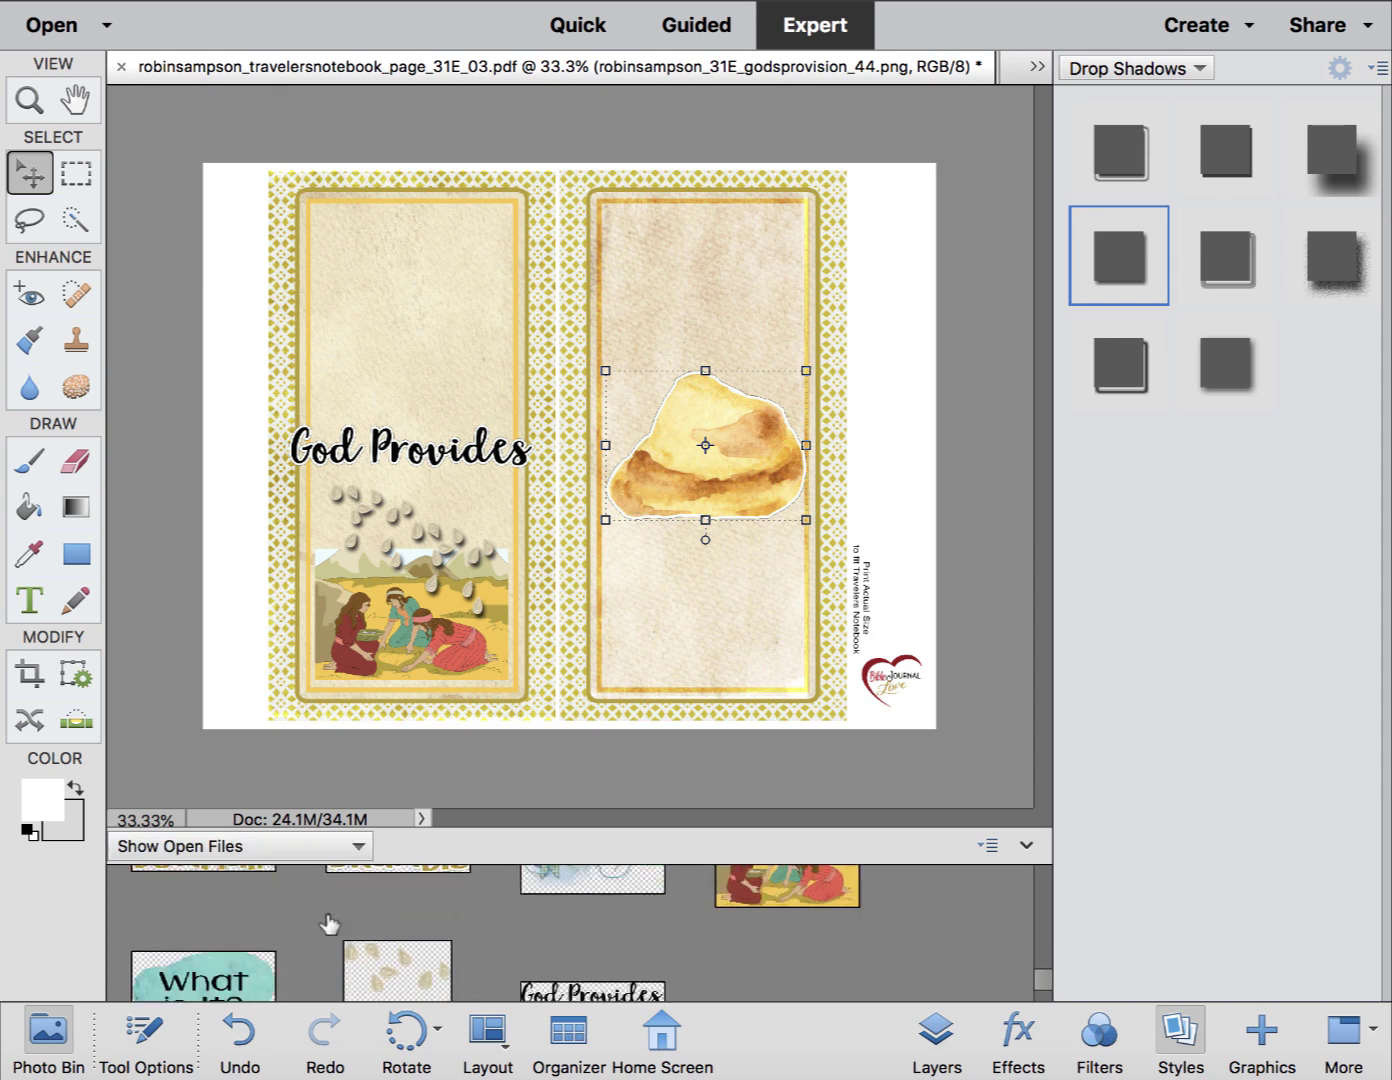
{"action": "scroll", "coordinate": [329, 923], "scroll_direction": "up", "scroll_amount": 2}
{"action": "scroll", "coordinate": [326, 920], "scroll_direction": "down", "scroll_amount": 2}
{"action": "scroll", "coordinate": [329, 923], "scroll_direction": "up", "scroll_amount": 10}
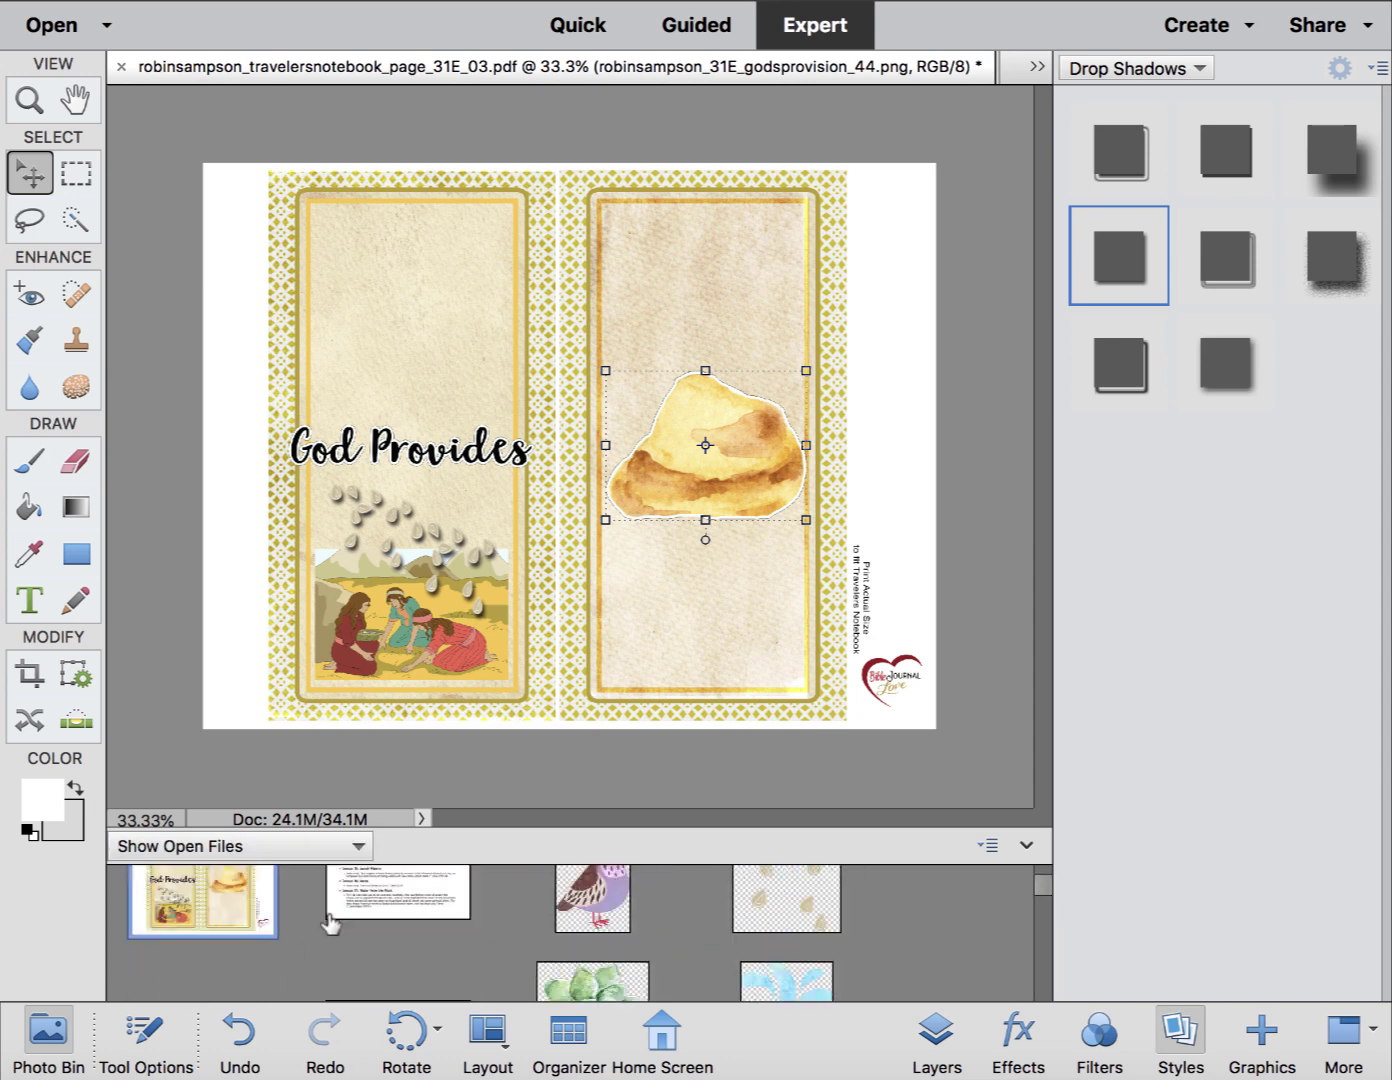
{"action": "scroll", "coordinate": [331, 923], "scroll_direction": "down", "scroll_amount": 4}
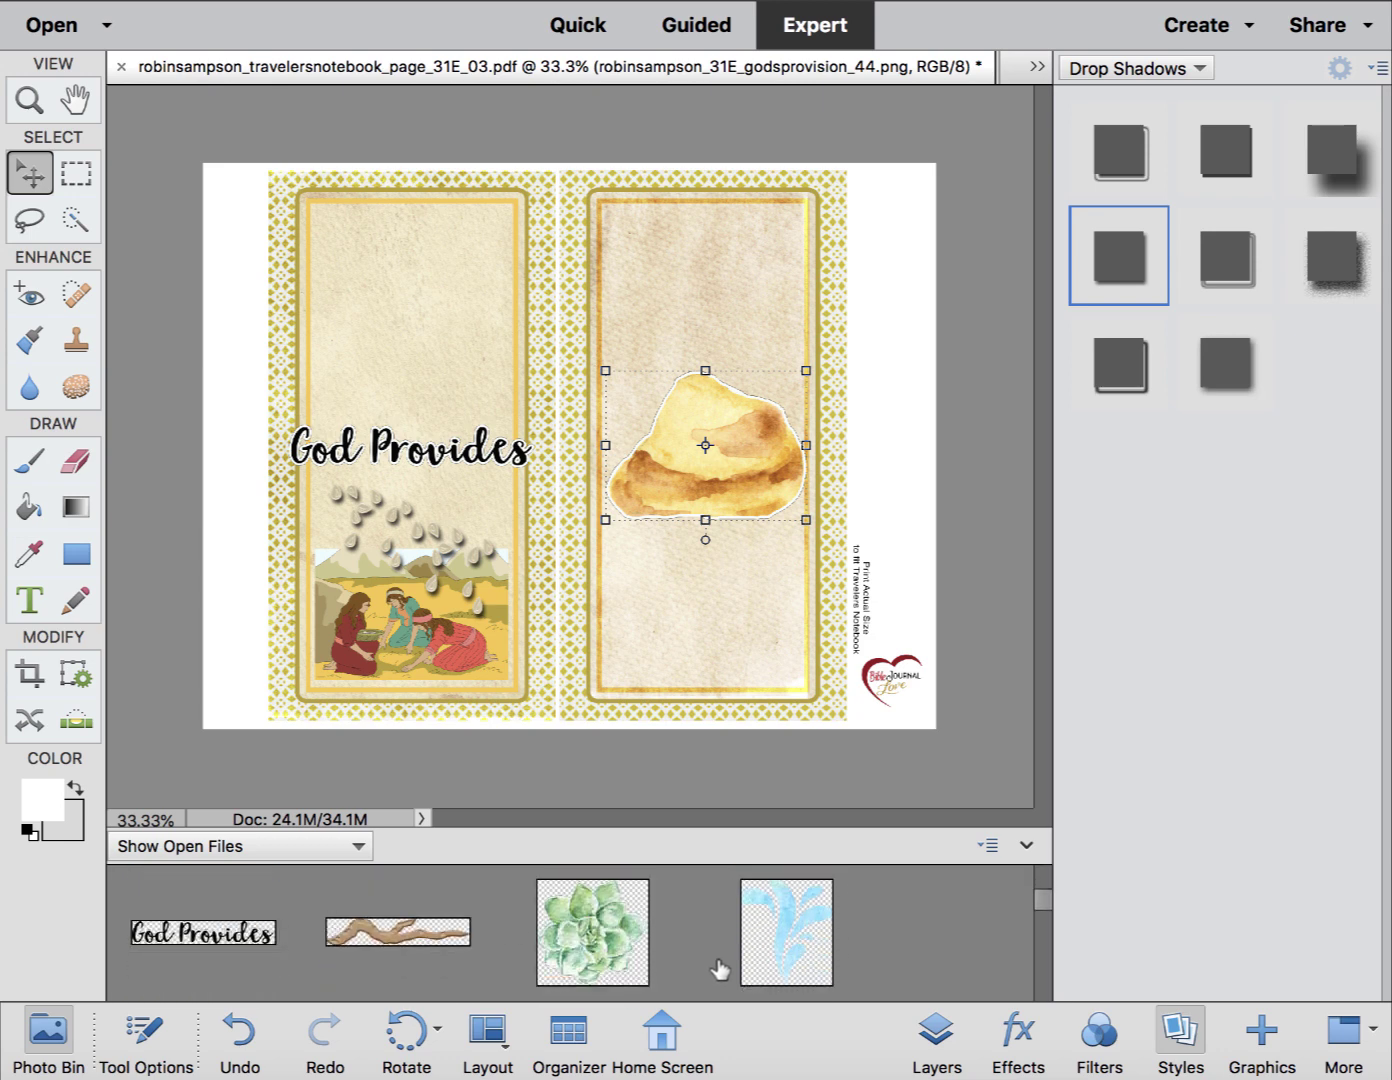
{"action": "left_click_drag", "start_coordinate": [787, 929], "coordinate": [739, 384]}
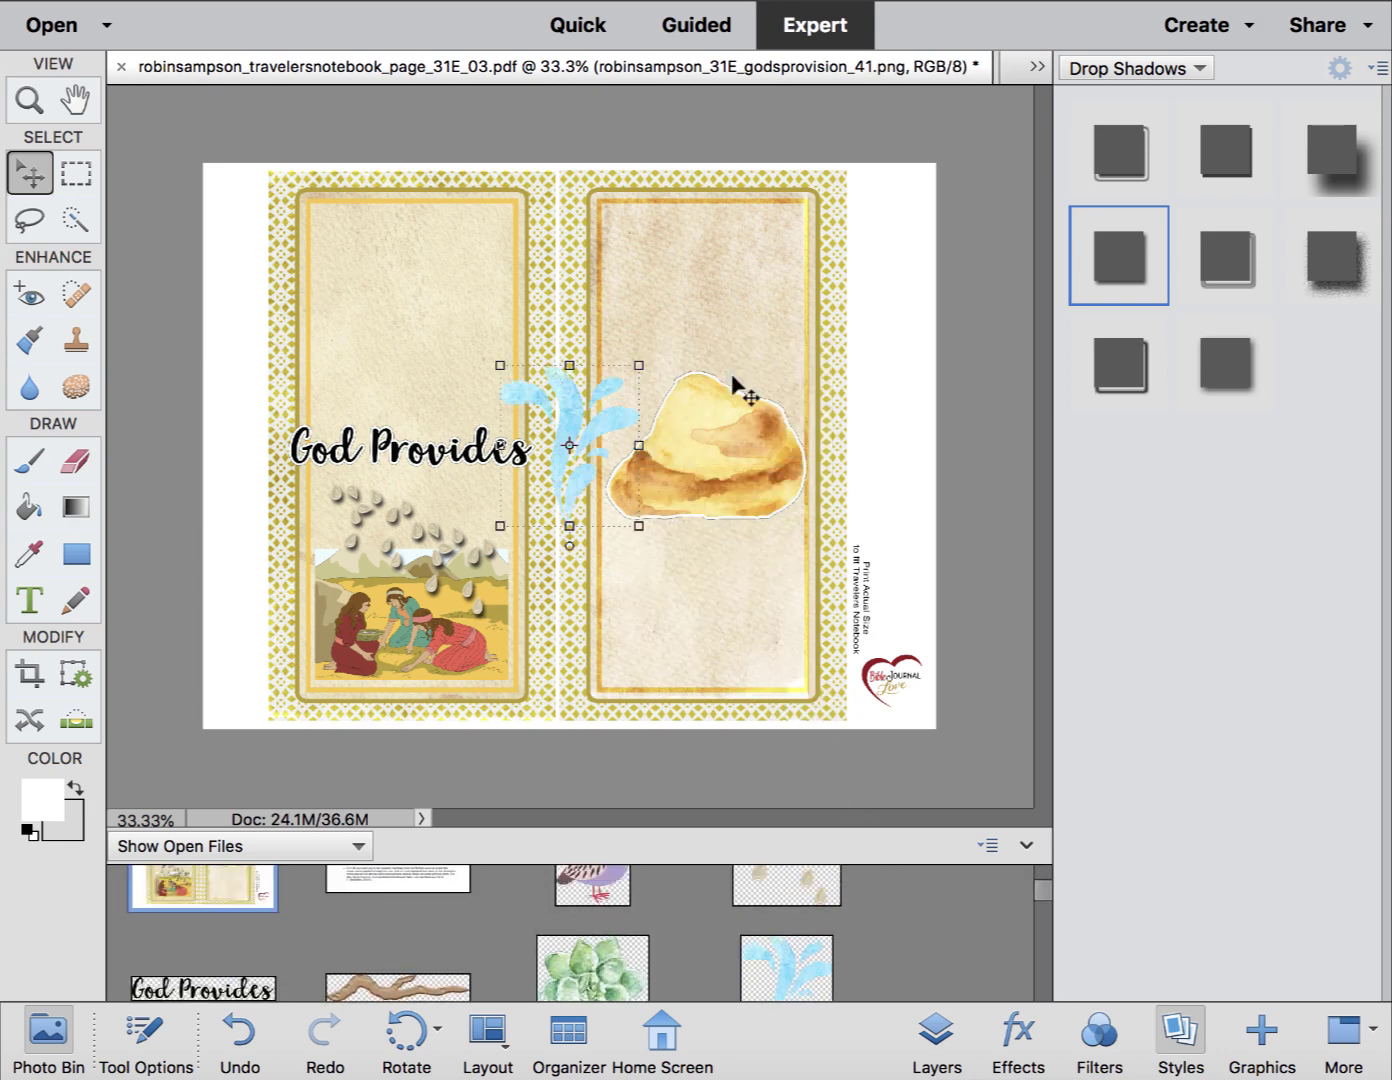
{"action": "left_click_drag", "start_coordinate": [615, 426], "coordinate": [764, 398]}
{"action": "key", "text": "super+shift+bracketright"}
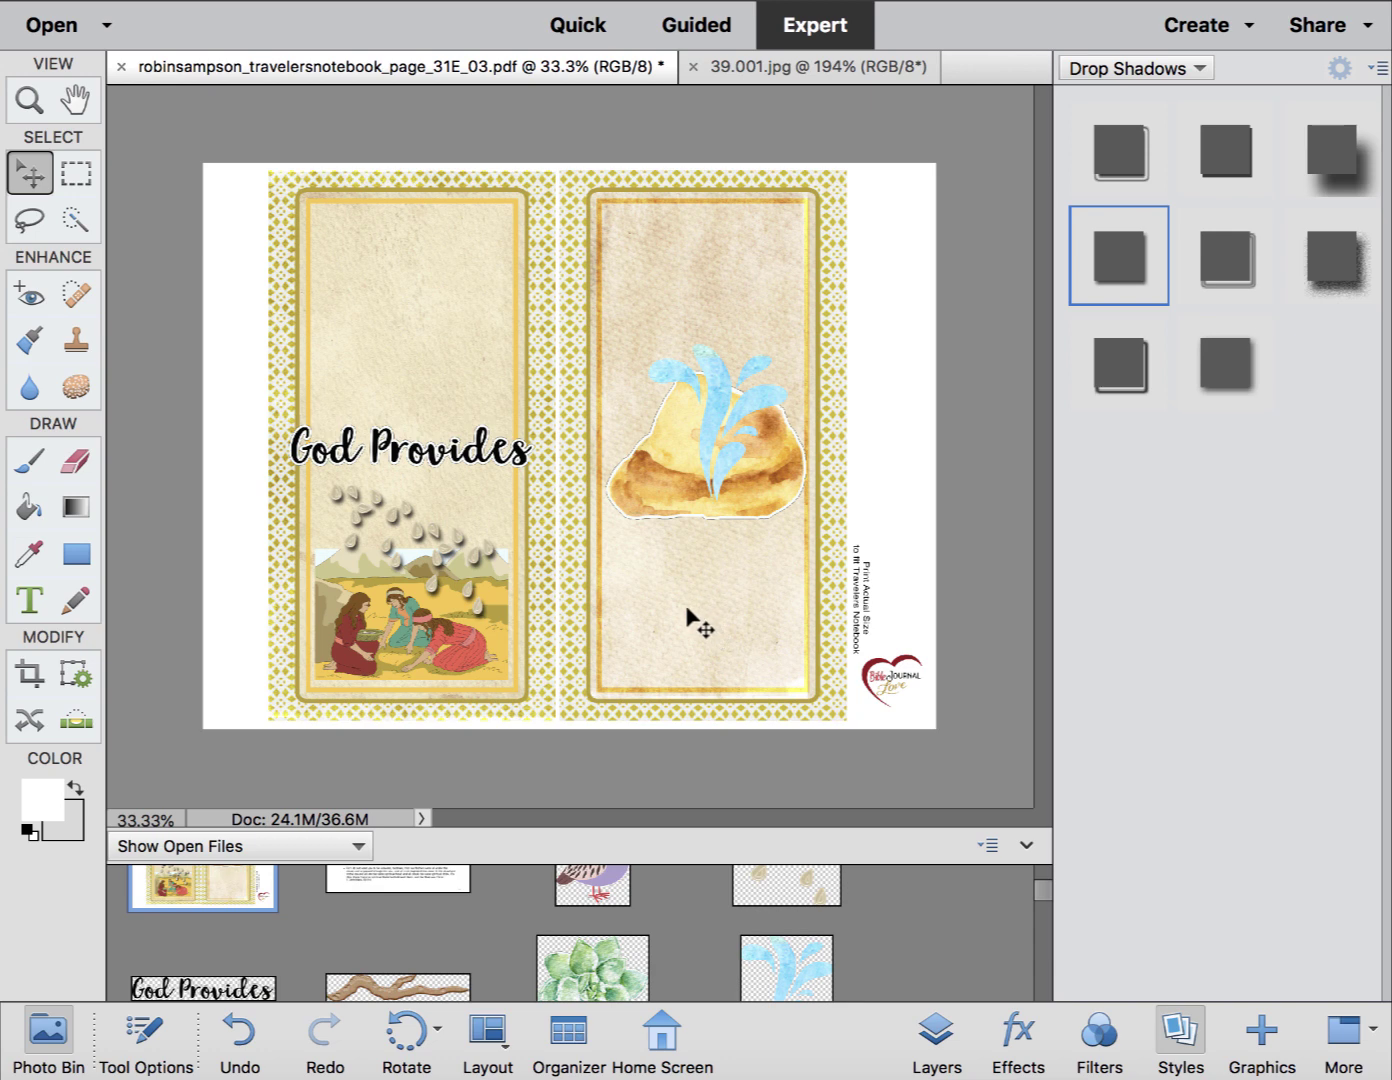
Add the green succulent image and place it in front of the rock's lower-right corner.
{"action": "left_click_drag", "start_coordinate": [618, 965], "coordinate": [707, 541]}
{"action": "left_click_drag", "start_coordinate": [588, 458], "coordinate": [787, 507]}
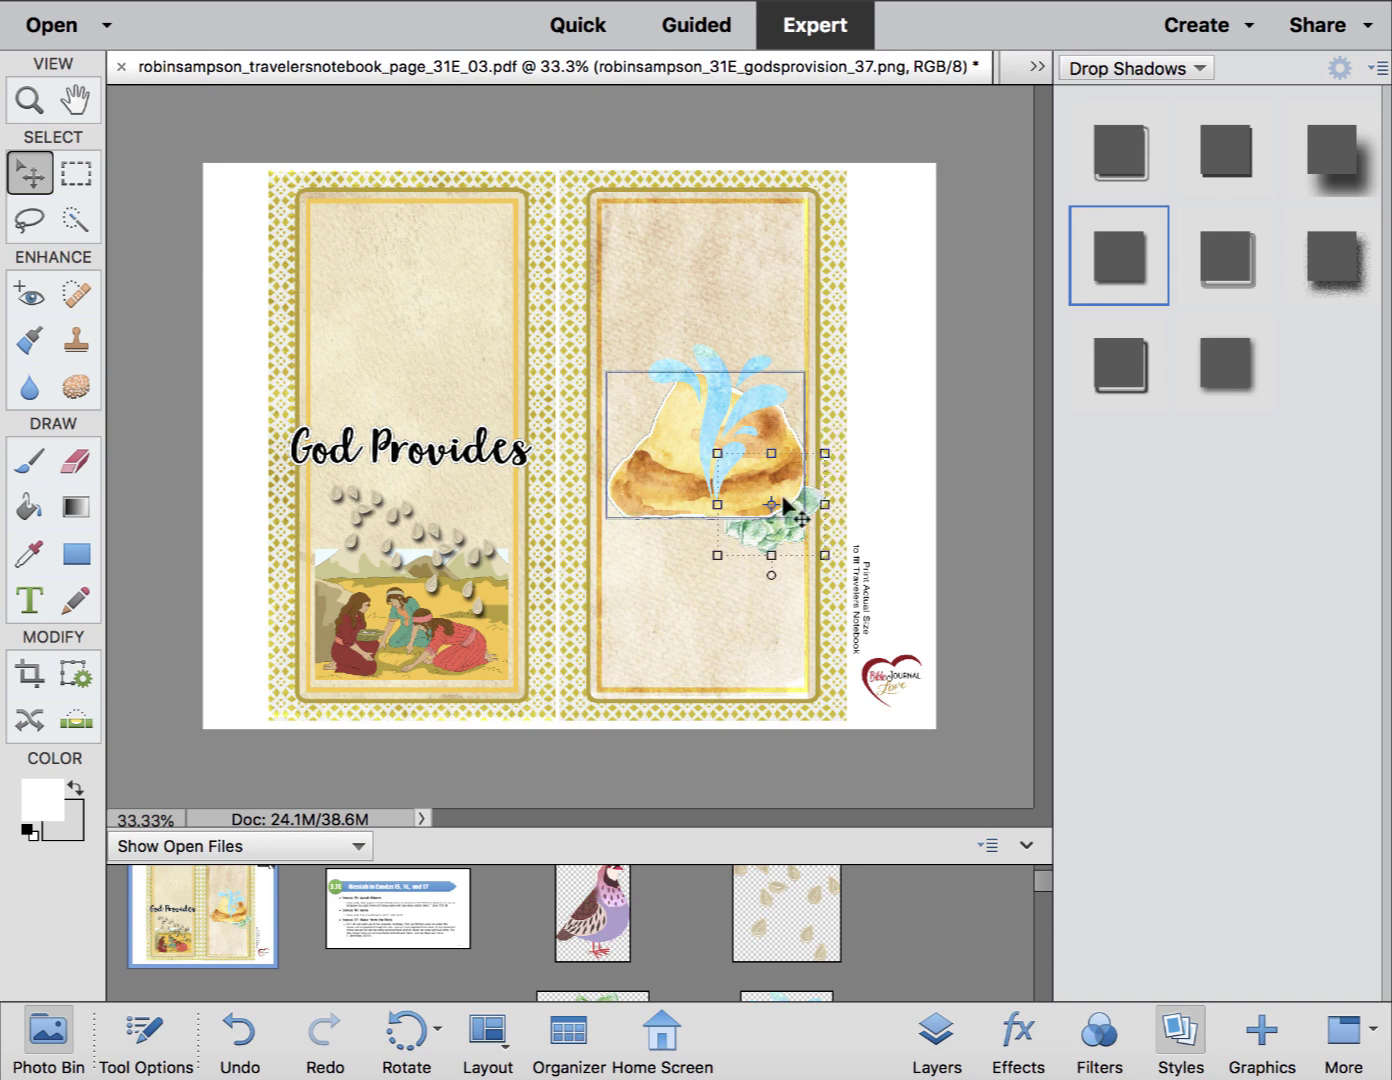
{"action": "left_click", "coordinate": [670, 600]}
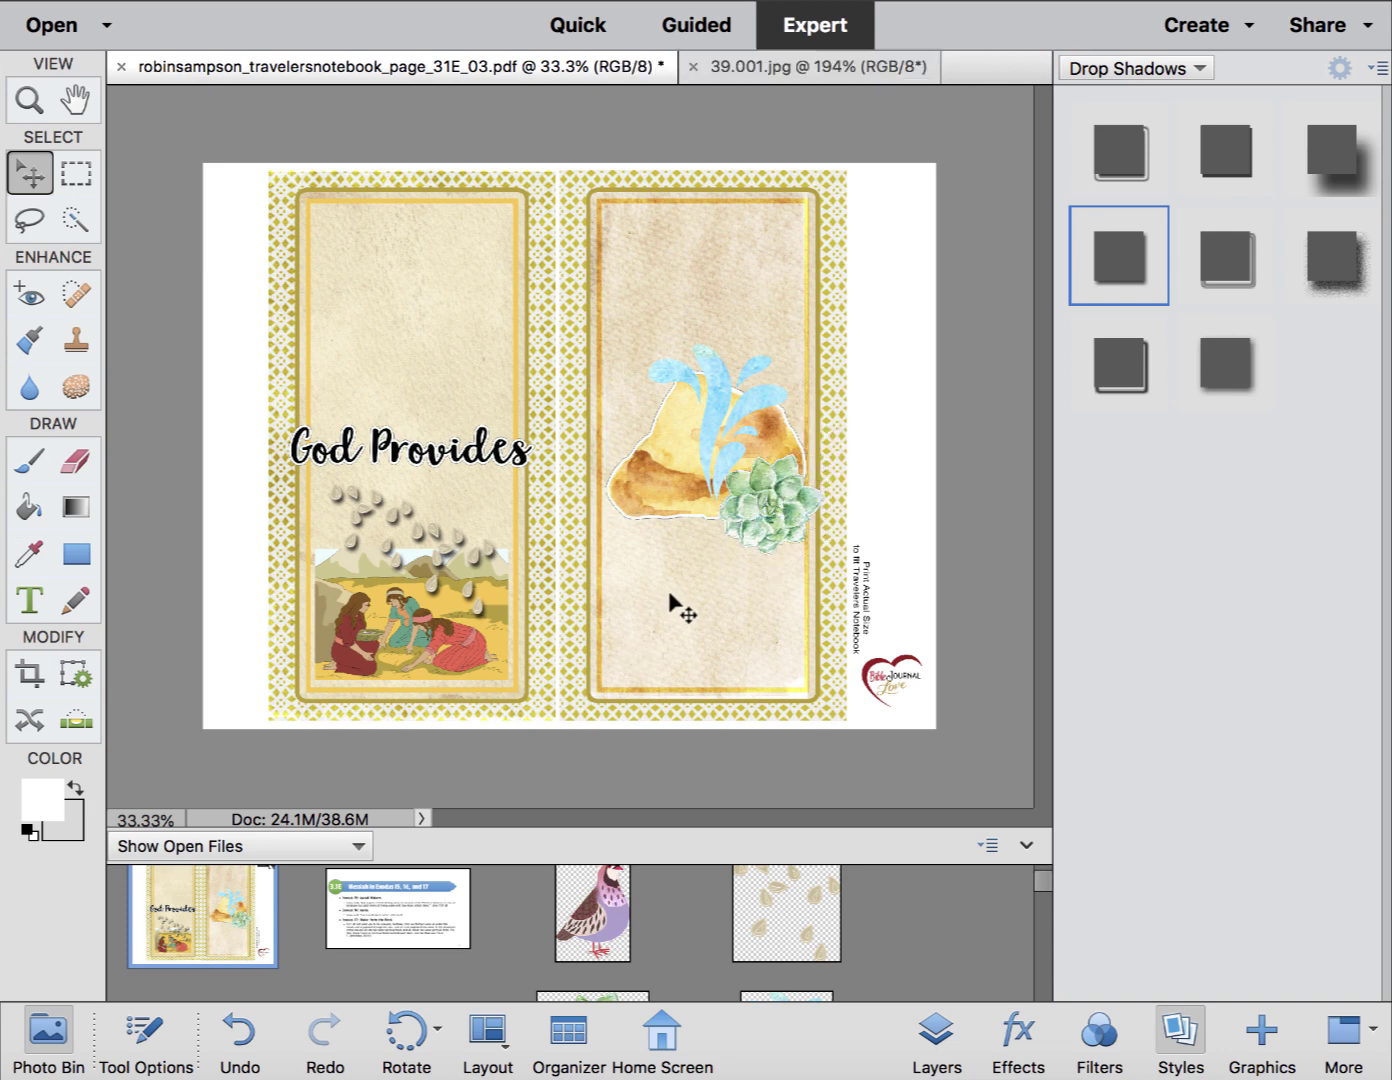
Add the purple quail image and place it at the lower-right corner of the women's illustration.
{"action": "scroll", "coordinate": [444, 940], "scroll_direction": "down", "scroll_amount": 2}
{"action": "scroll", "coordinate": [444, 953], "scroll_direction": "up", "scroll_amount": 3}
{"action": "scroll", "coordinate": [444, 953], "scroll_direction": "down", "scroll_amount": 2}
{"action": "scroll", "coordinate": [443, 953], "scroll_direction": "up", "scroll_amount": 2}
{"action": "left_click_drag", "start_coordinate": [616, 932], "coordinate": [451, 645]}
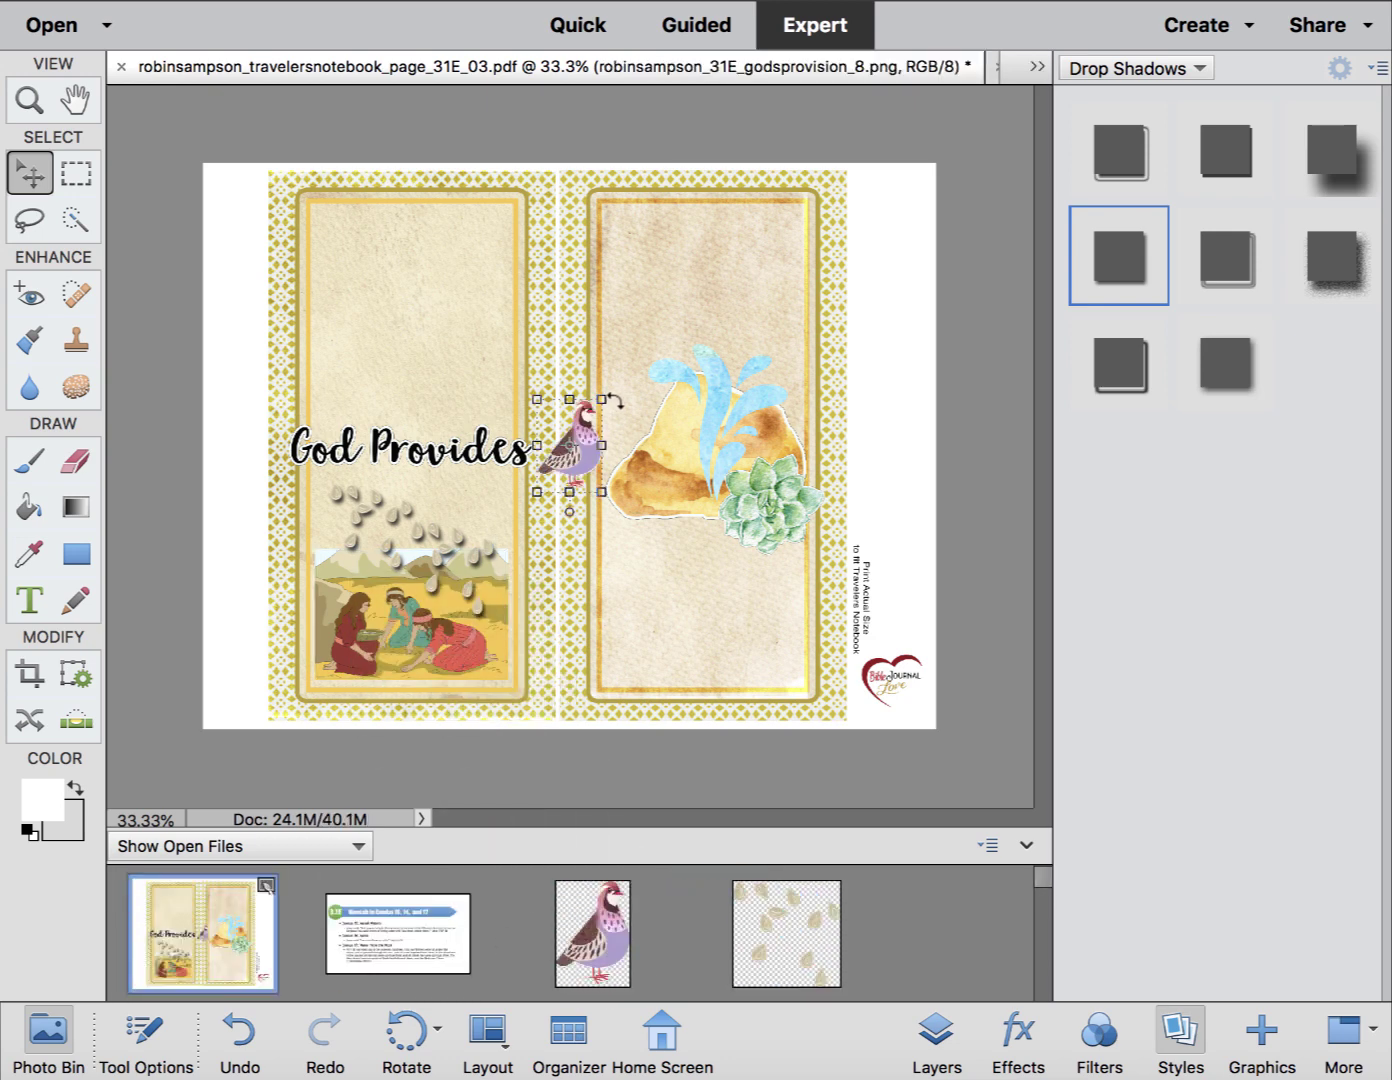
{"action": "left_click_drag", "start_coordinate": [582, 463], "coordinate": [518, 683]}
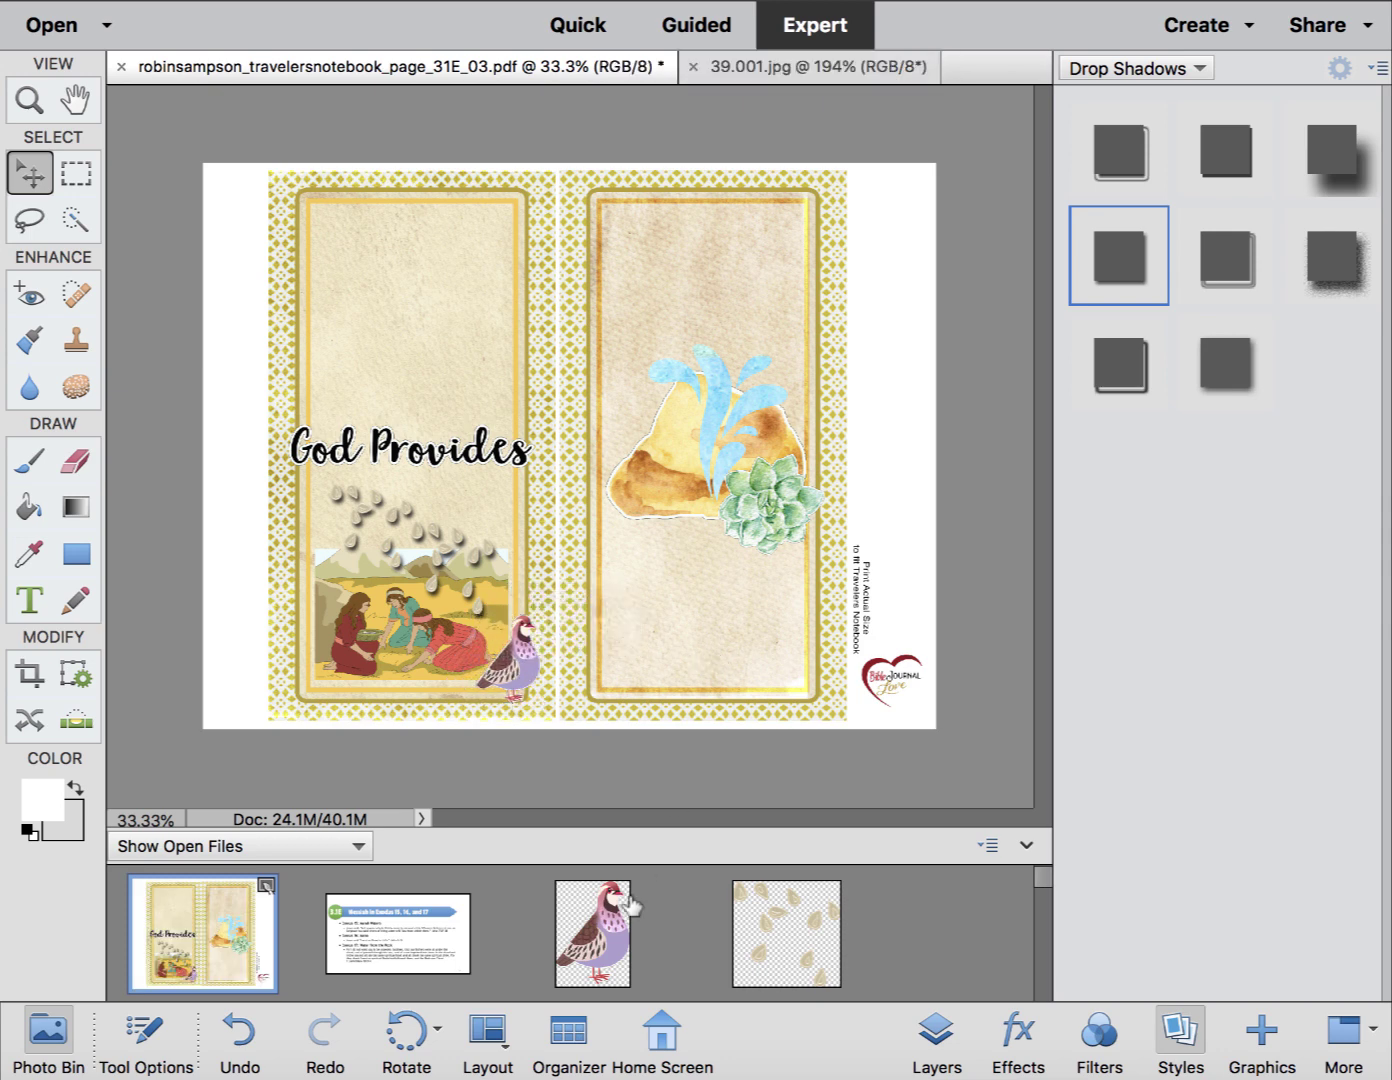
Add the gold GRUMBLE word art and place it on the left page above the "God Provides" title.
{"action": "scroll", "coordinate": [615, 914], "scroll_direction": "down", "scroll_amount": 3}
{"action": "scroll", "coordinate": [615, 914], "scroll_direction": "down", "scroll_amount": 5}
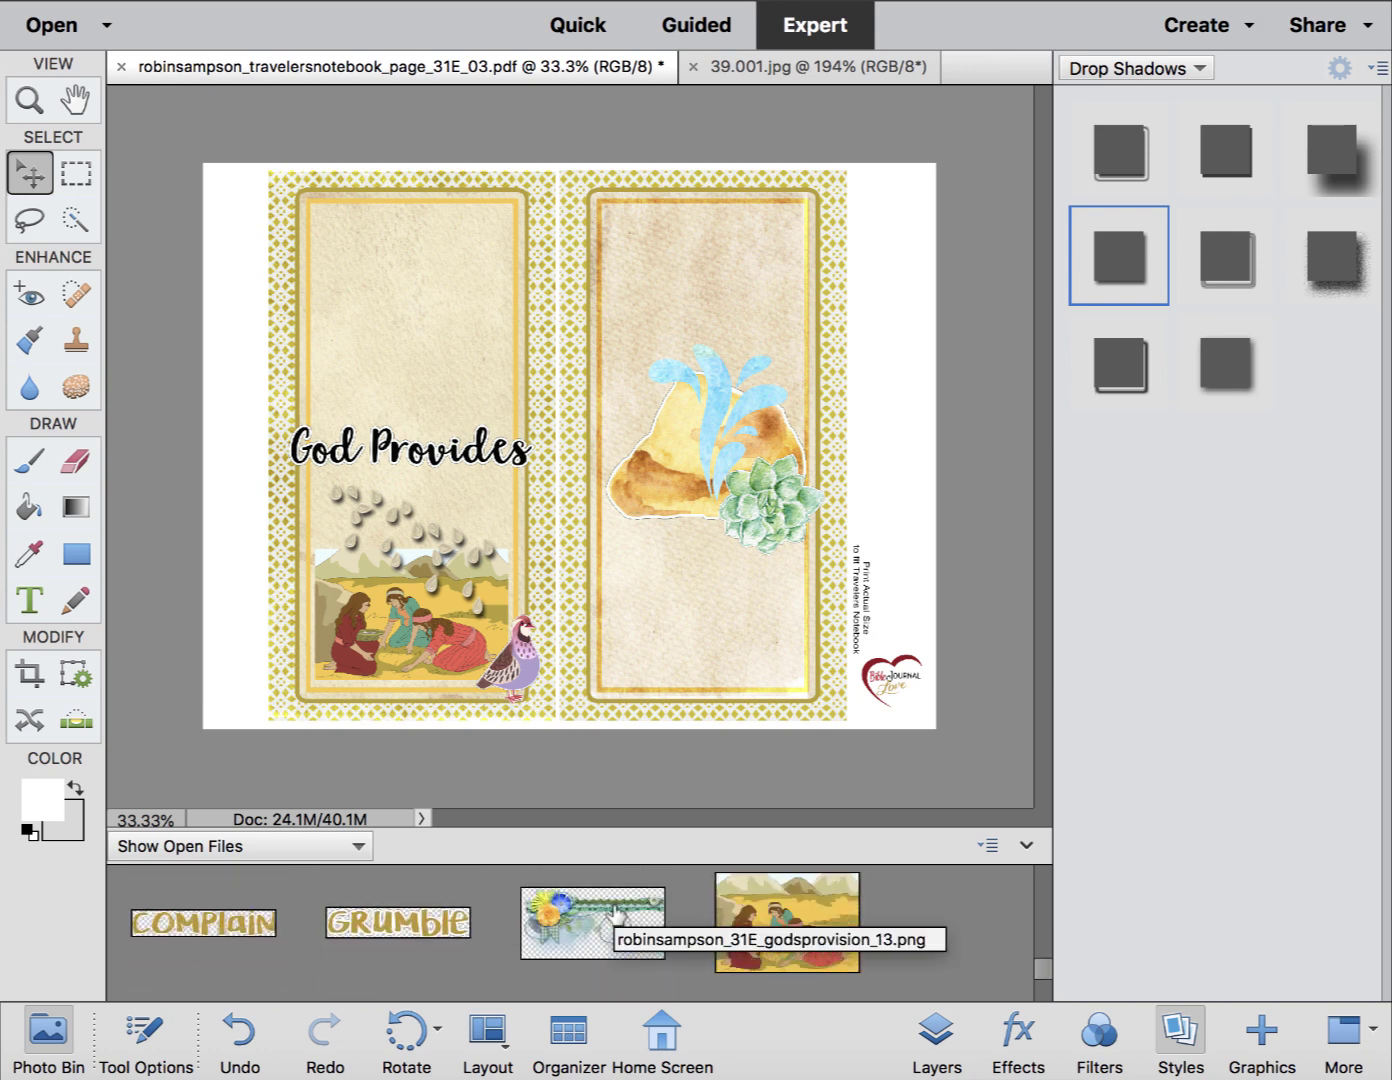
{"action": "left_click", "coordinate": [429, 930]}
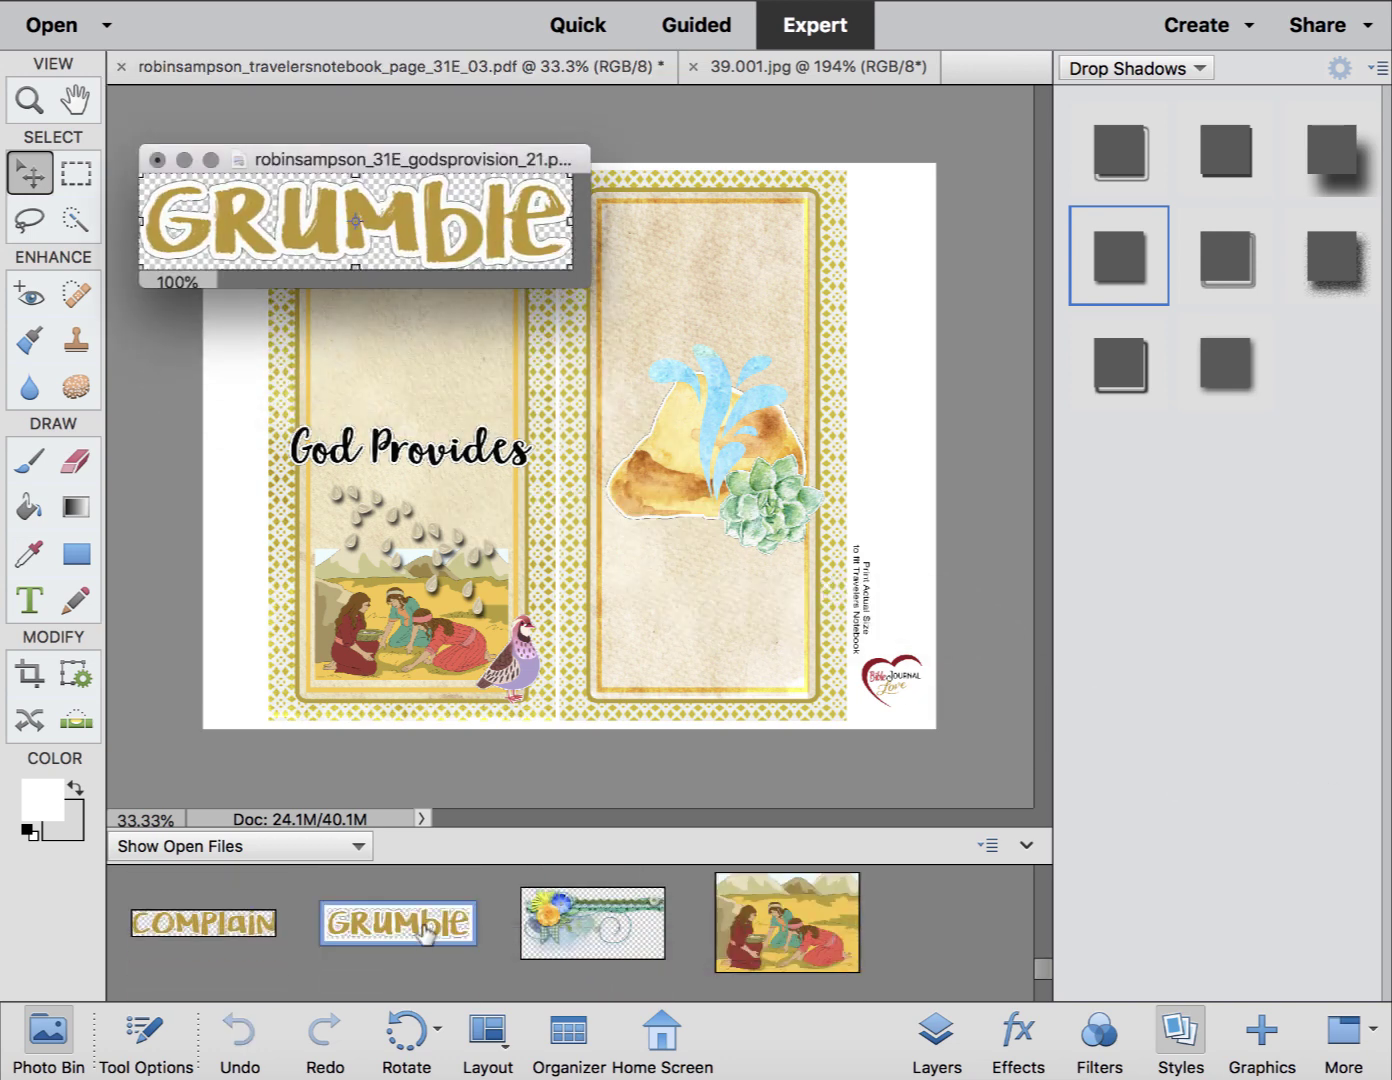
{"action": "left_click", "coordinate": [156, 158]}
{"action": "left_click_drag", "start_coordinate": [393, 925], "coordinate": [403, 258]}
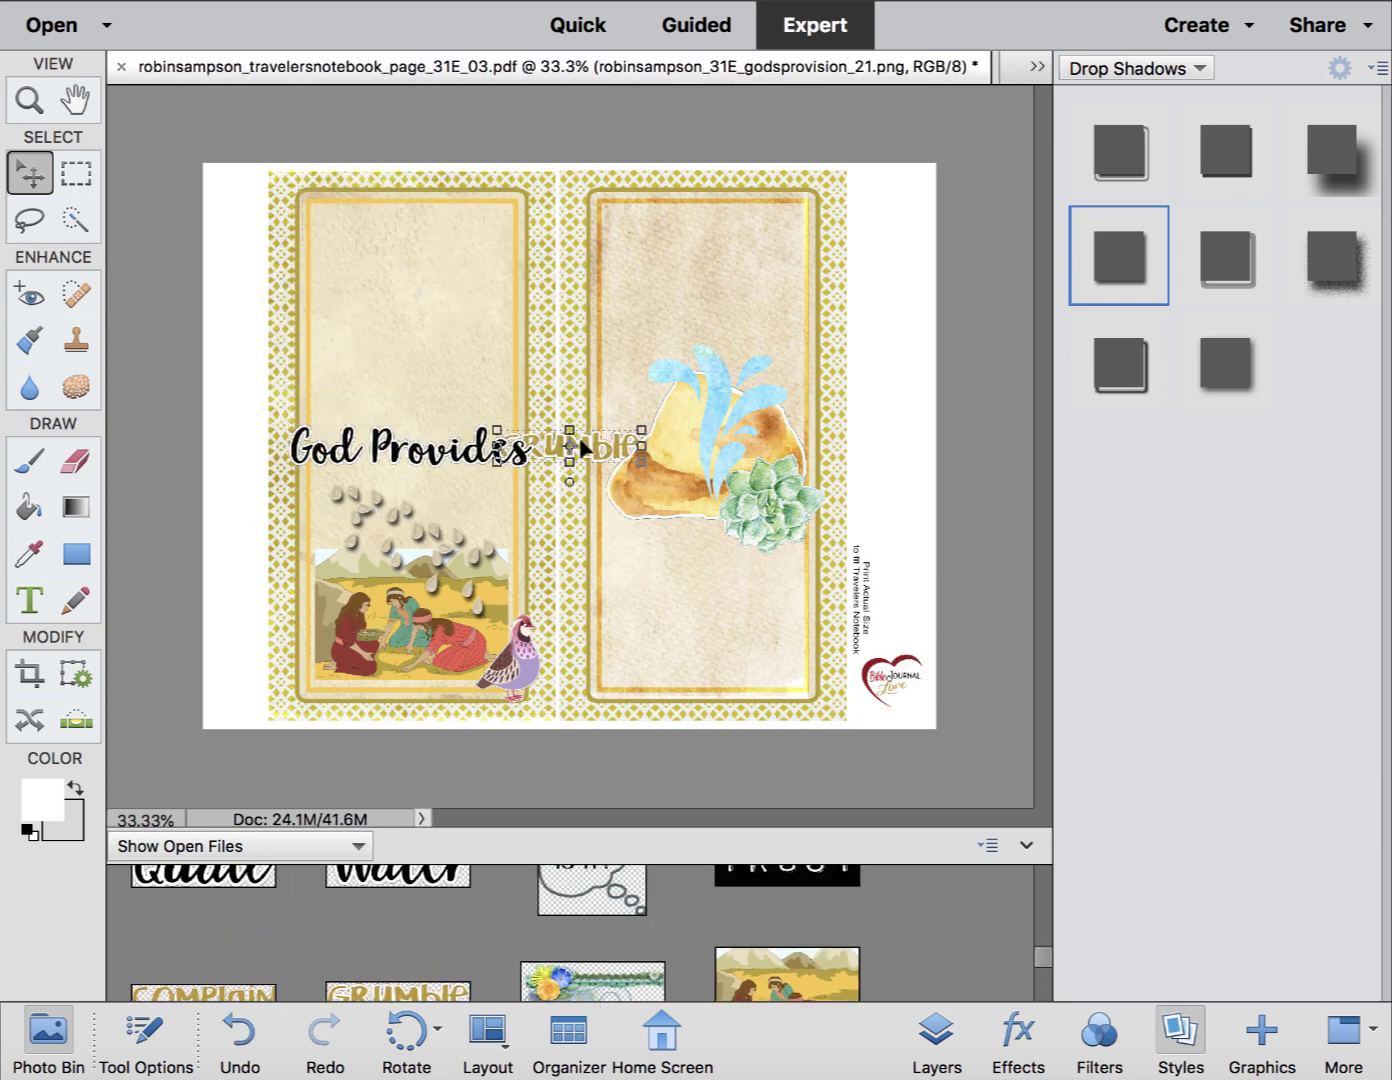
{"action": "left_click_drag", "start_coordinate": [592, 442], "coordinate": [361, 304]}
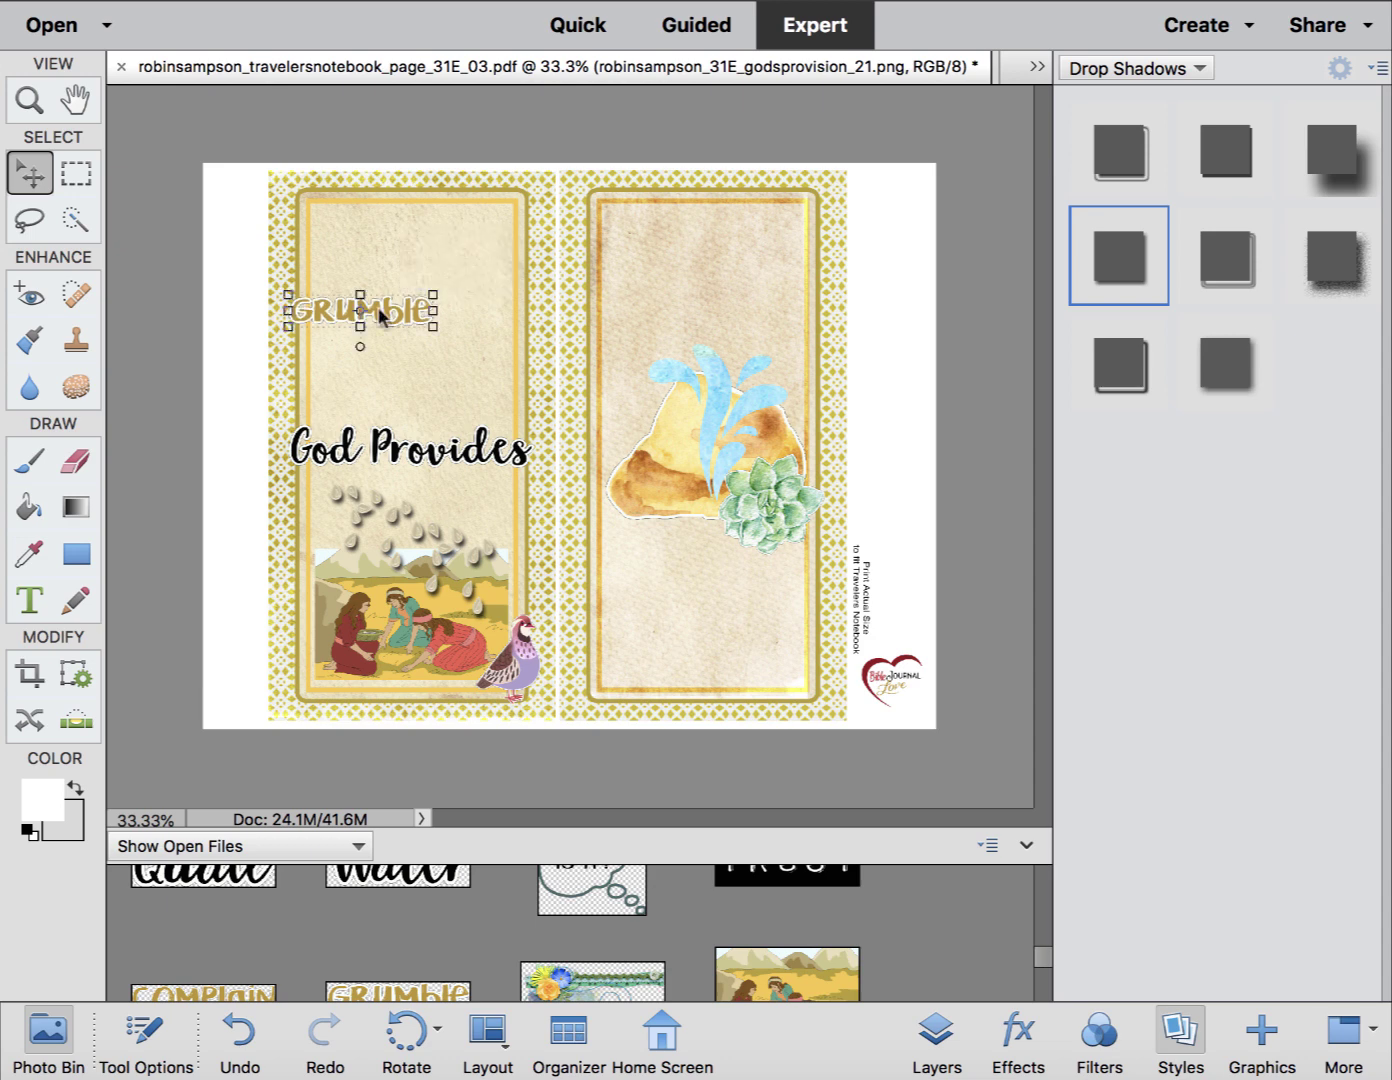
Add the gold COMPLAIN word art and place it below GRUMBLE on the left page.
{"action": "left_click", "coordinate": [259, 980]}
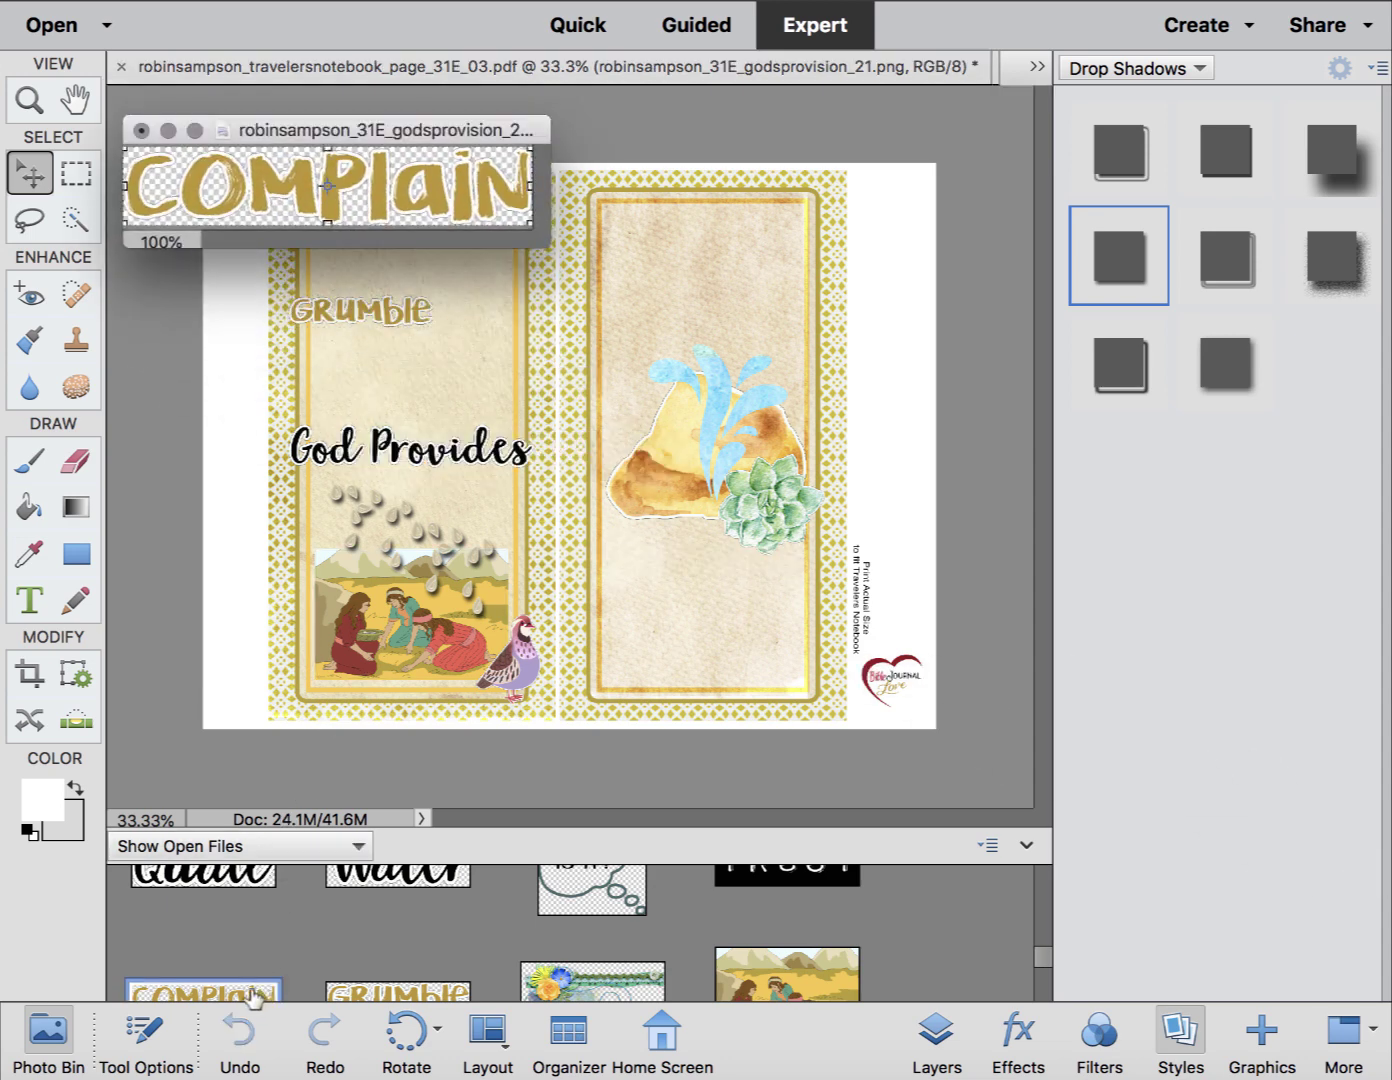
{"action": "left_click", "coordinate": [167, 131]}
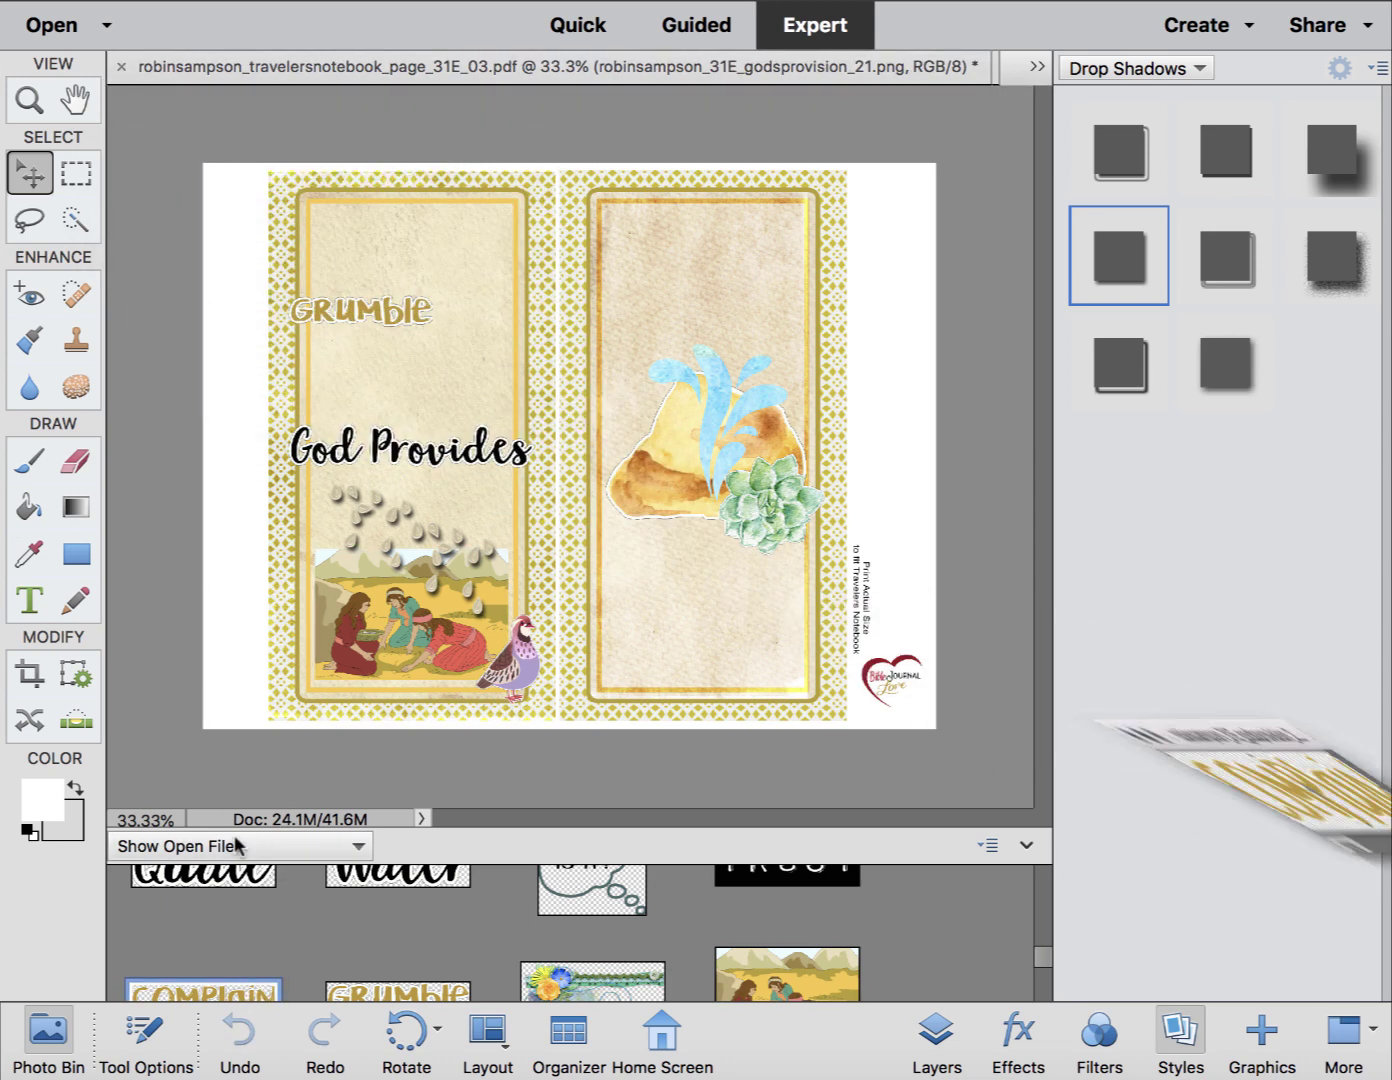
{"action": "left_click_drag", "start_coordinate": [202, 996], "coordinate": [391, 316]}
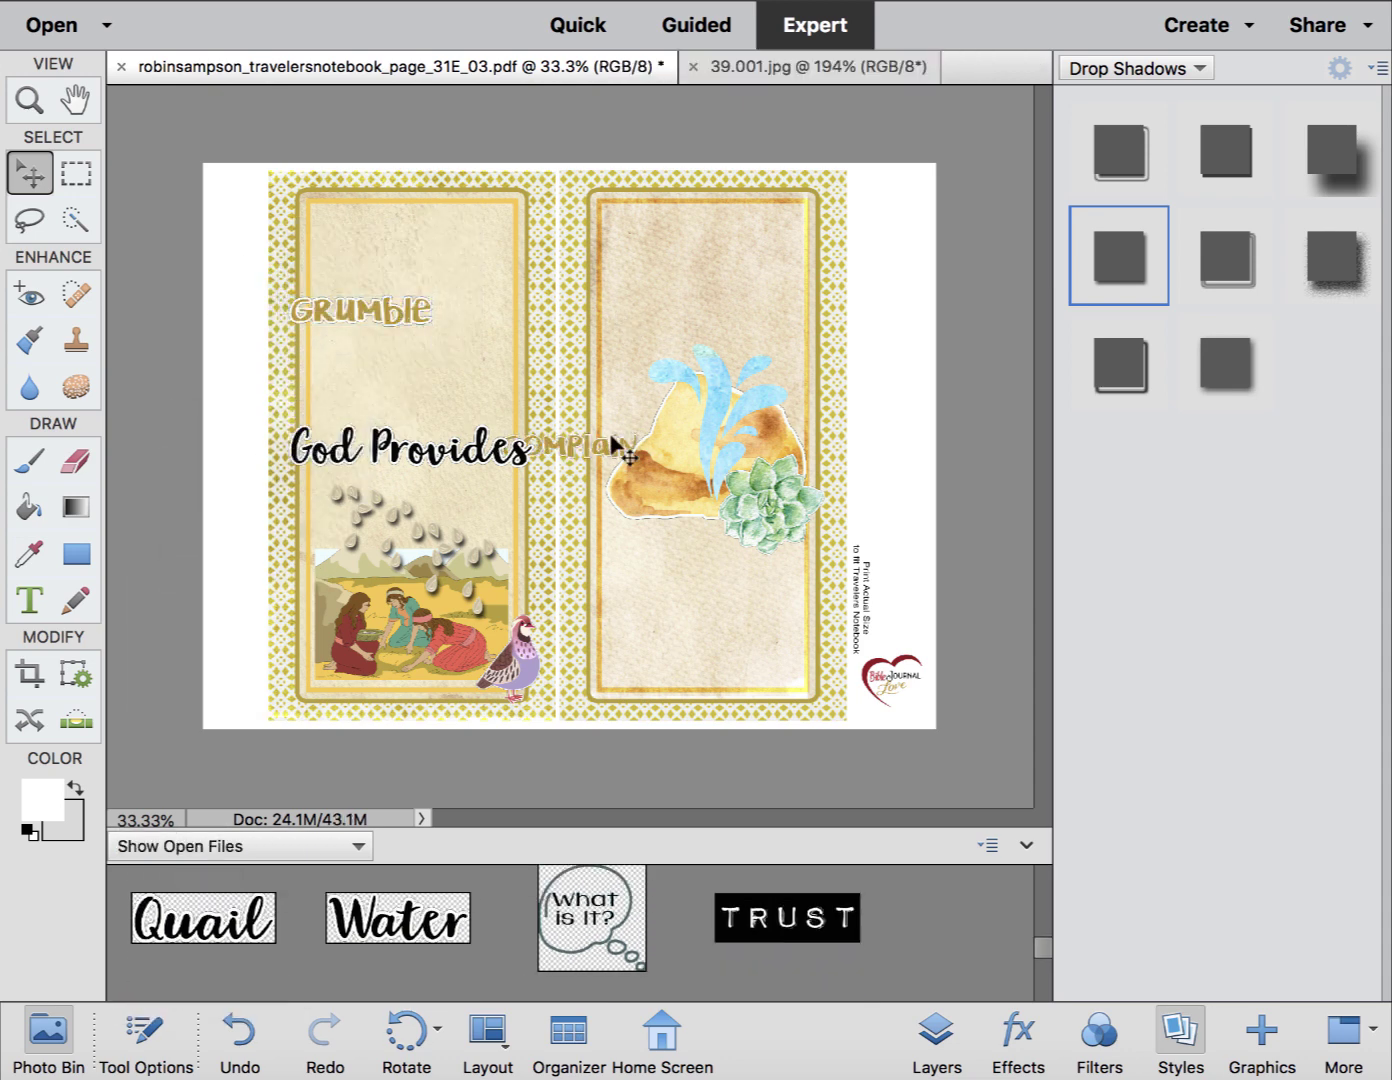
{"action": "left_click_drag", "start_coordinate": [607, 455], "coordinate": [439, 367]}
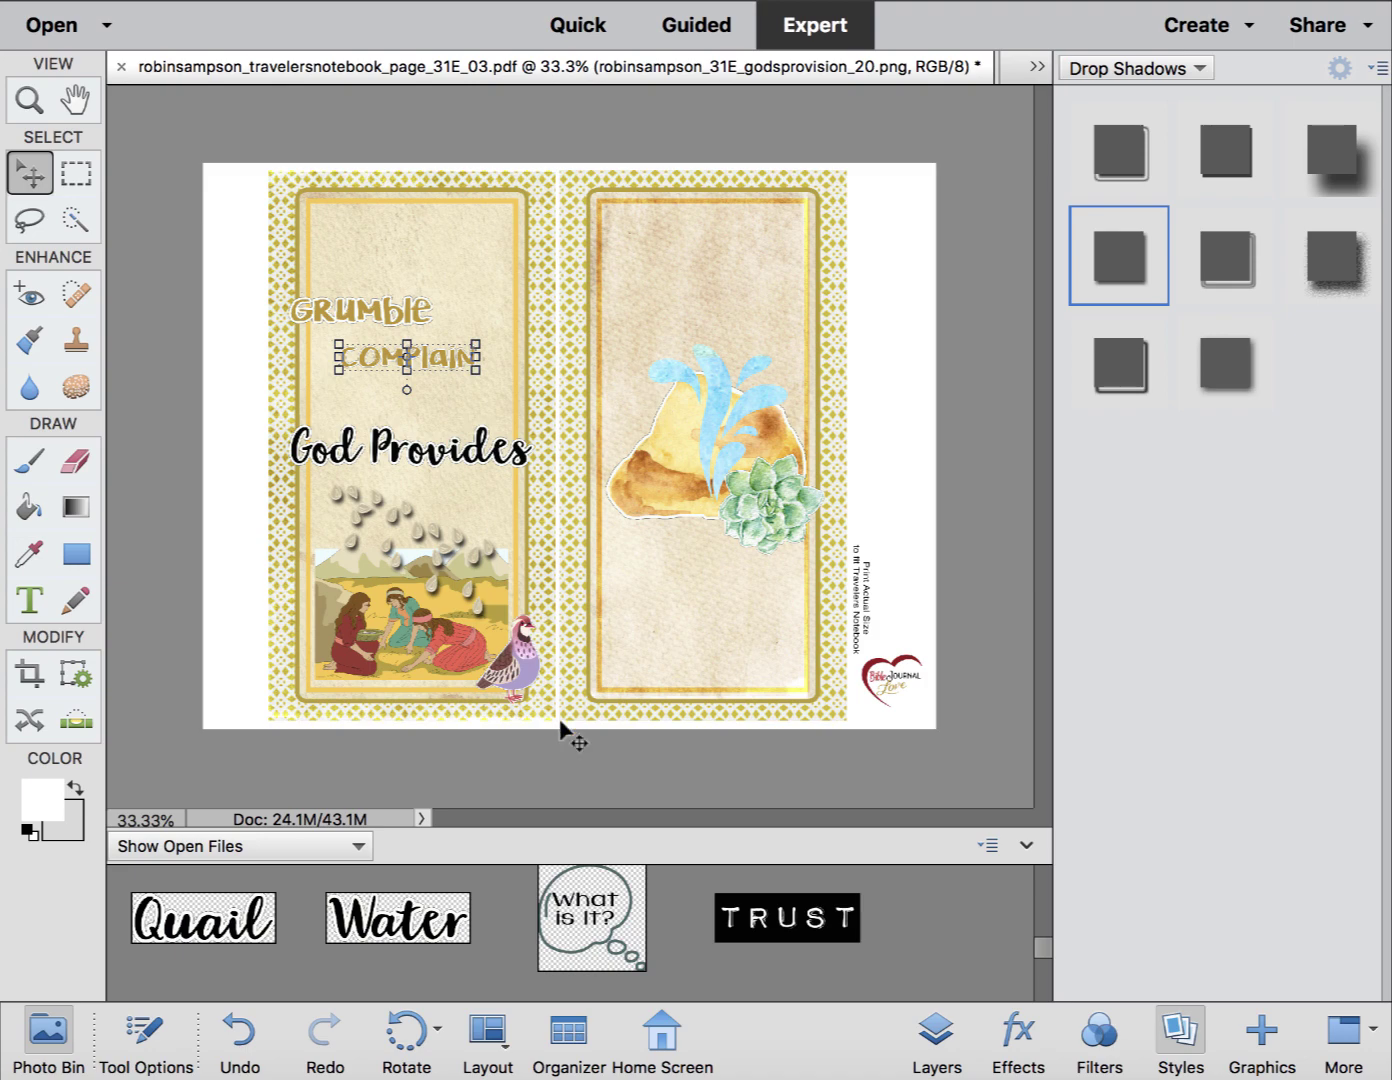
Rearrange the word art on the left page so GRUMBLE sits further right with COMPLAIN tucked closely beneath it.
{"action": "key", "text": "ctrl+equal"}
{"action": "scroll", "coordinate": [560, 722], "scroll_direction": "up", "scroll_amount": 10}
{"action": "scroll", "coordinate": [560, 722], "scroll_direction": "left", "scroll_amount": 6}
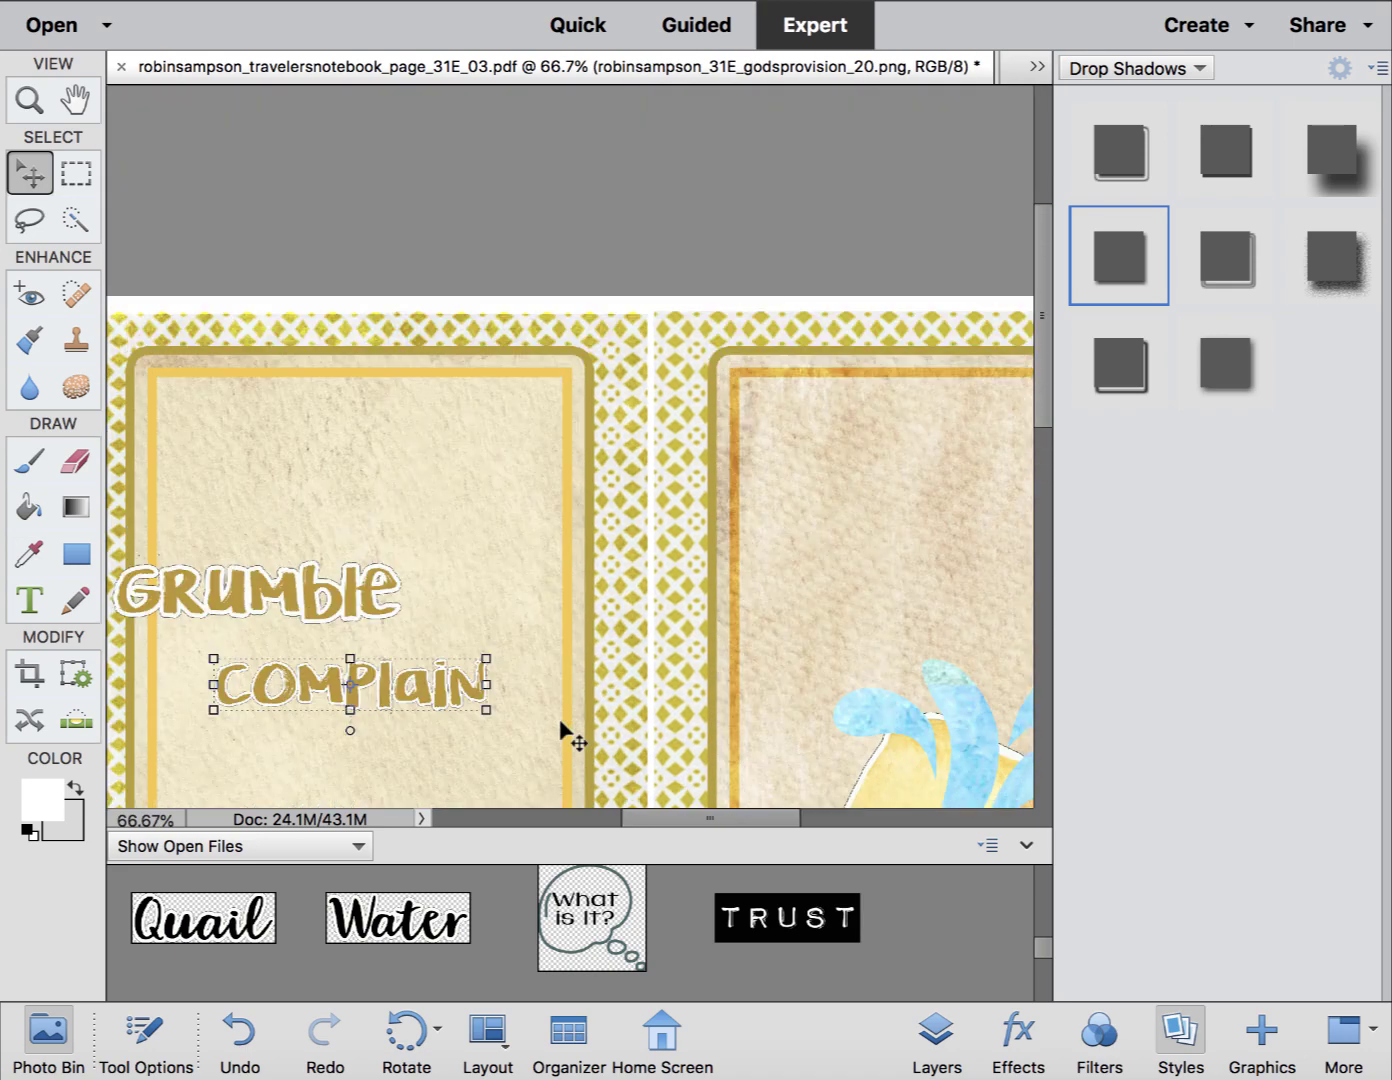
{"action": "left_click_drag", "start_coordinate": [531, 665], "coordinate": [680, 599]}
{"action": "left_click_drag", "start_coordinate": [646, 744], "coordinate": [596, 641]}
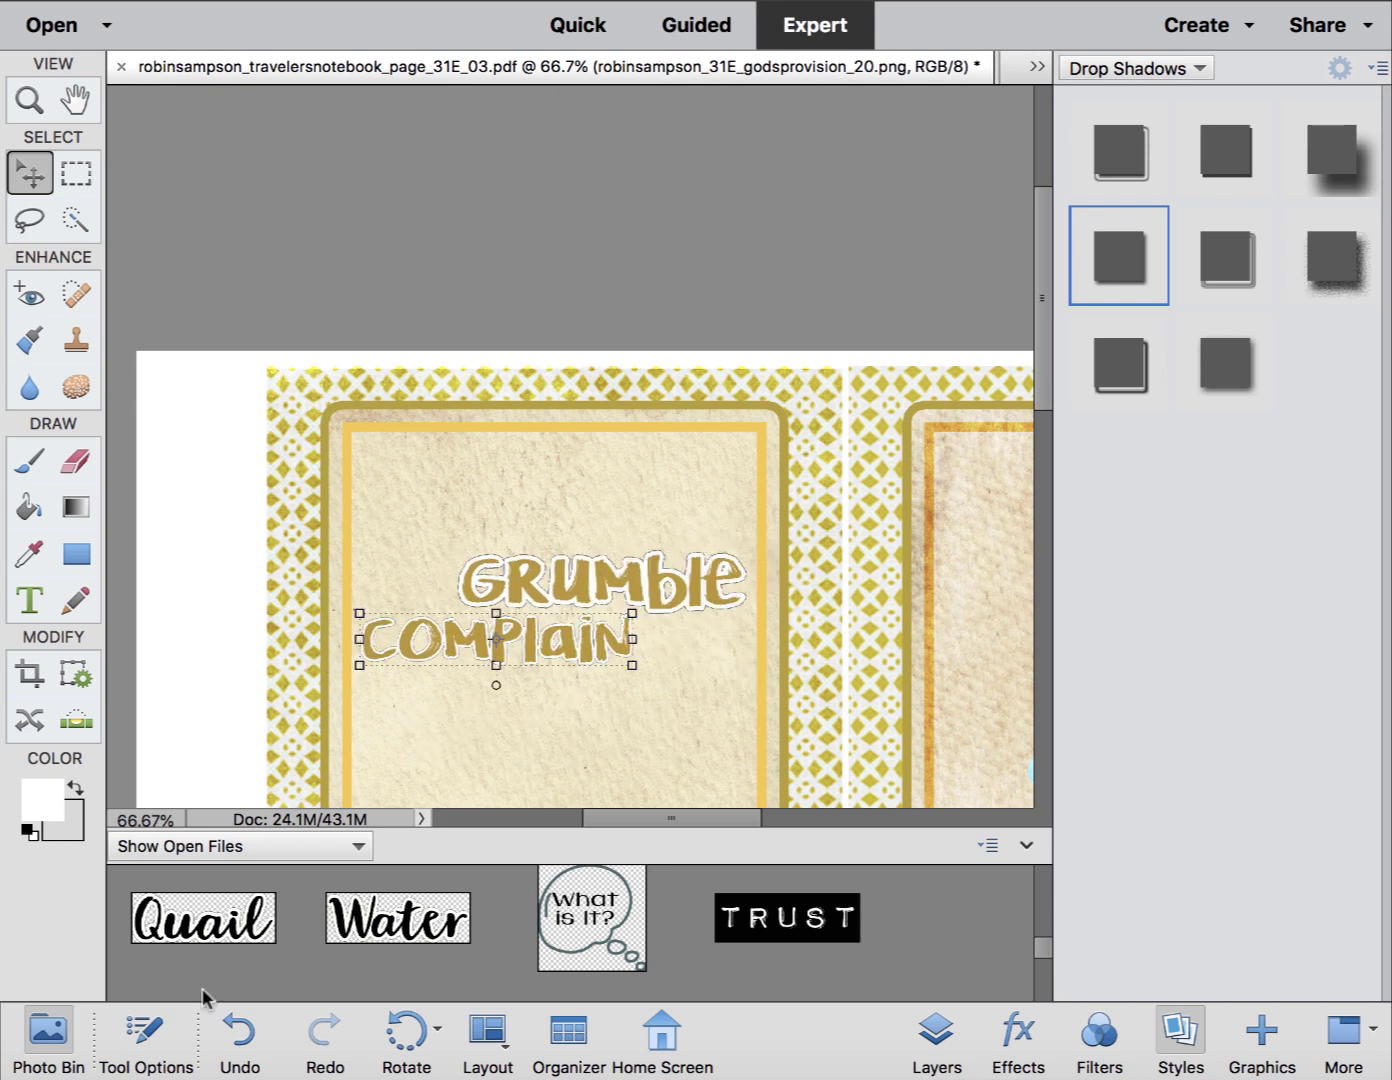
Switch to Safari, open Bible Gateway's Exodus 15 NIV page, and read down to the Waters of Marah and Elim passage.
{"action": "left_click", "coordinate": [128, 1073]}
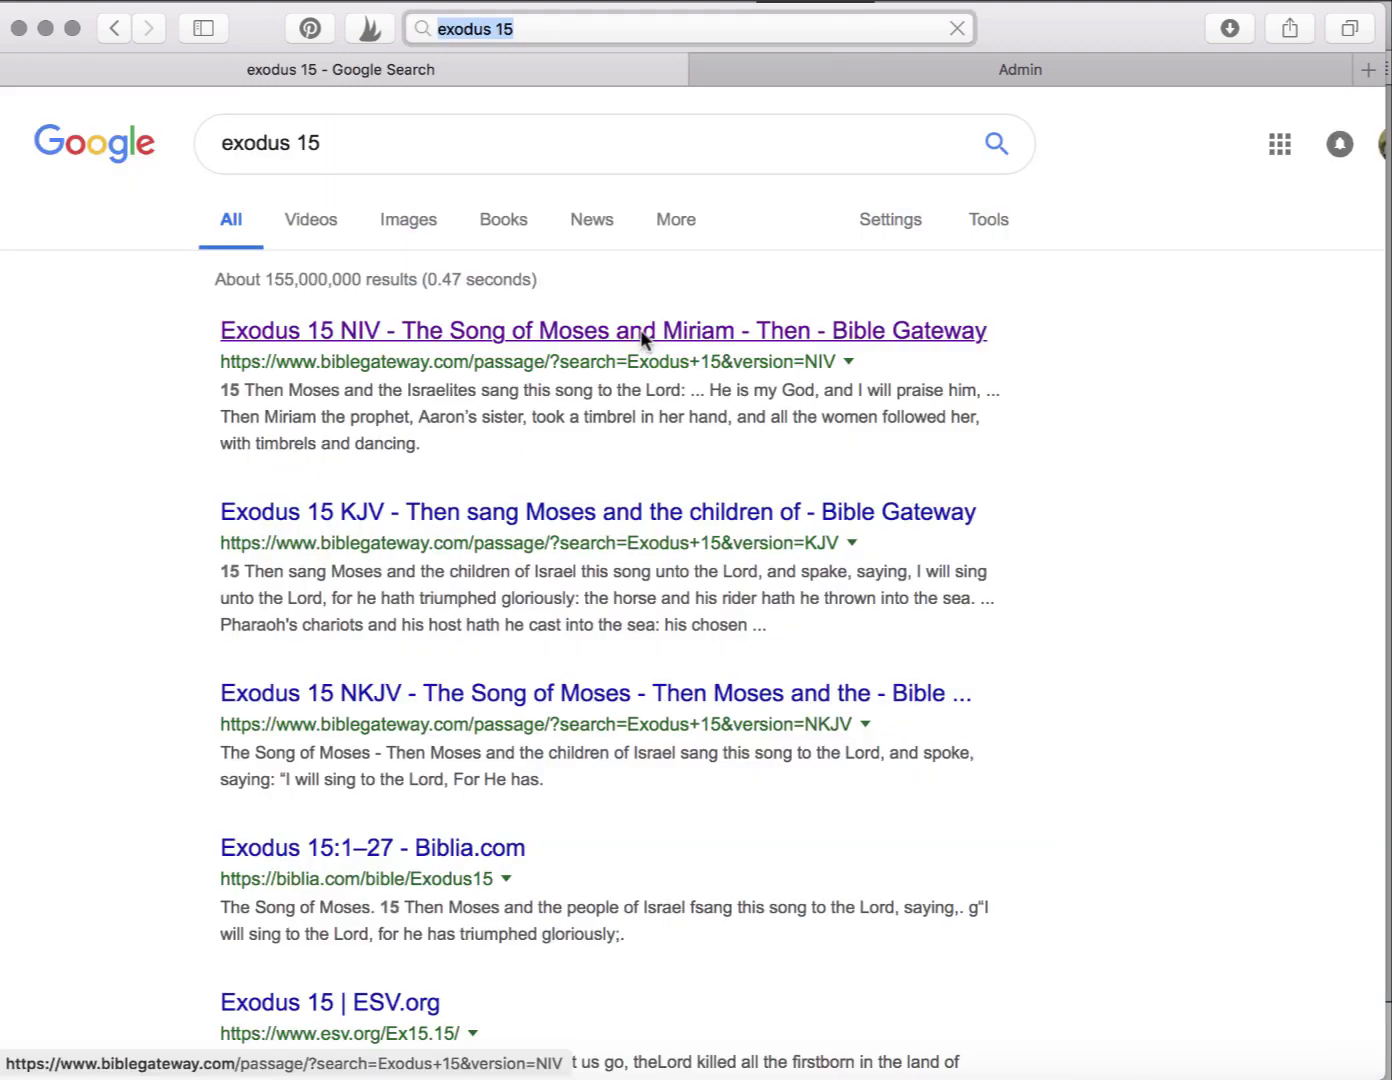
{"action": "left_click", "coordinate": [641, 333]}
{"action": "scroll", "coordinate": [641, 314], "scroll_direction": "down", "scroll_amount": 5}
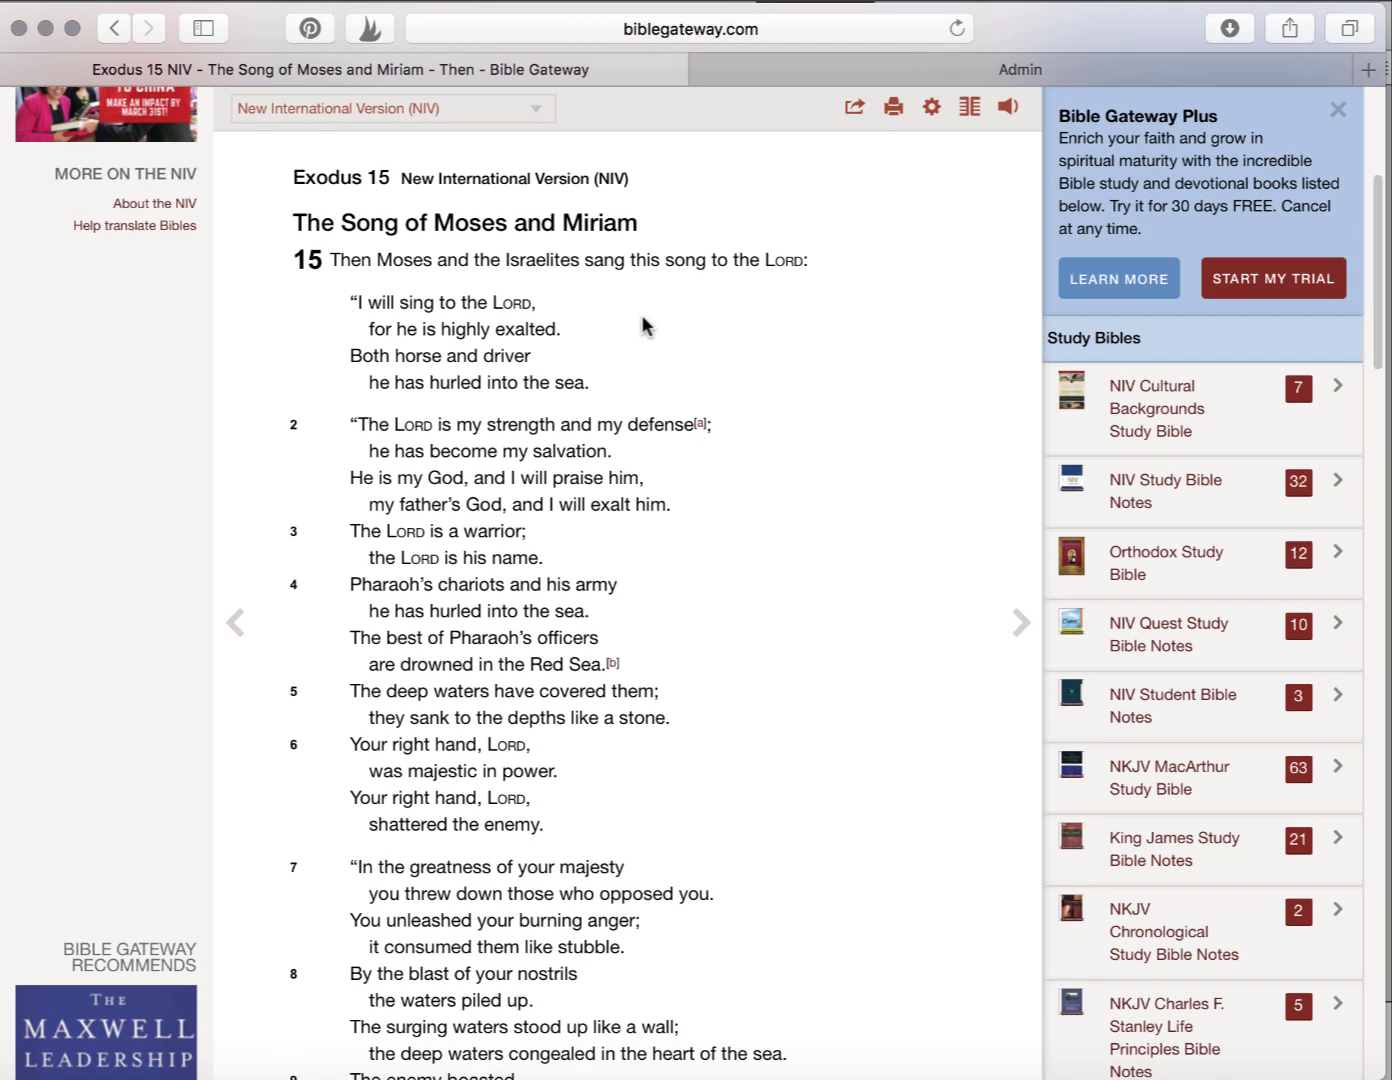
{"action": "scroll", "coordinate": [640, 314], "scroll_direction": "down", "scroll_amount": 15}
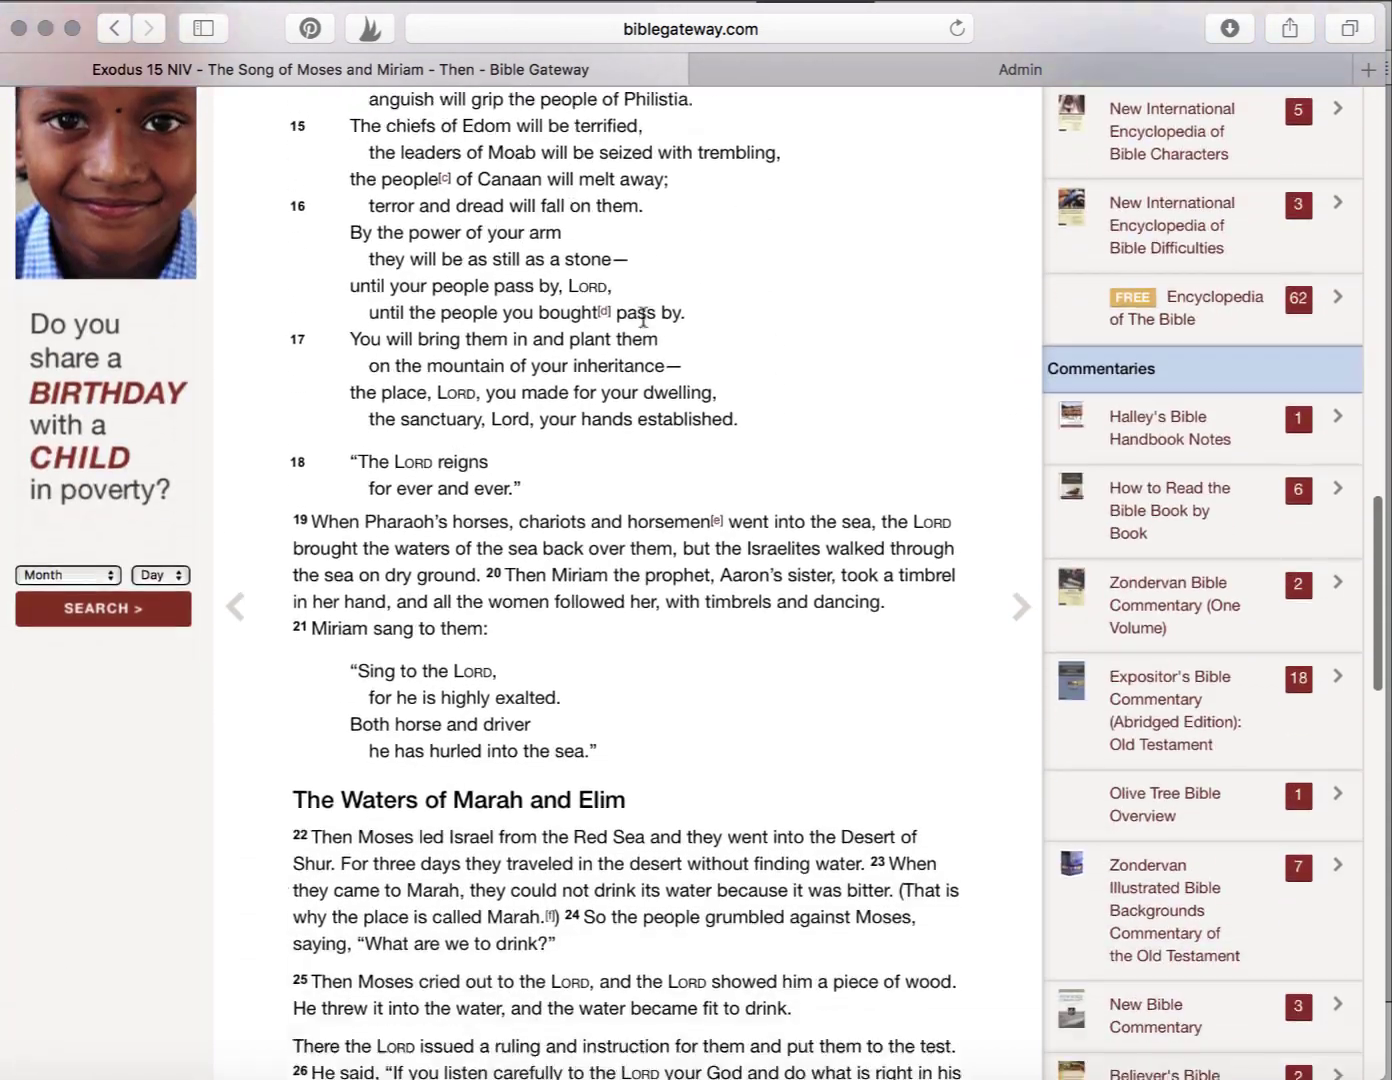
{"action": "scroll", "coordinate": [640, 316], "scroll_direction": "down", "scroll_amount": 6}
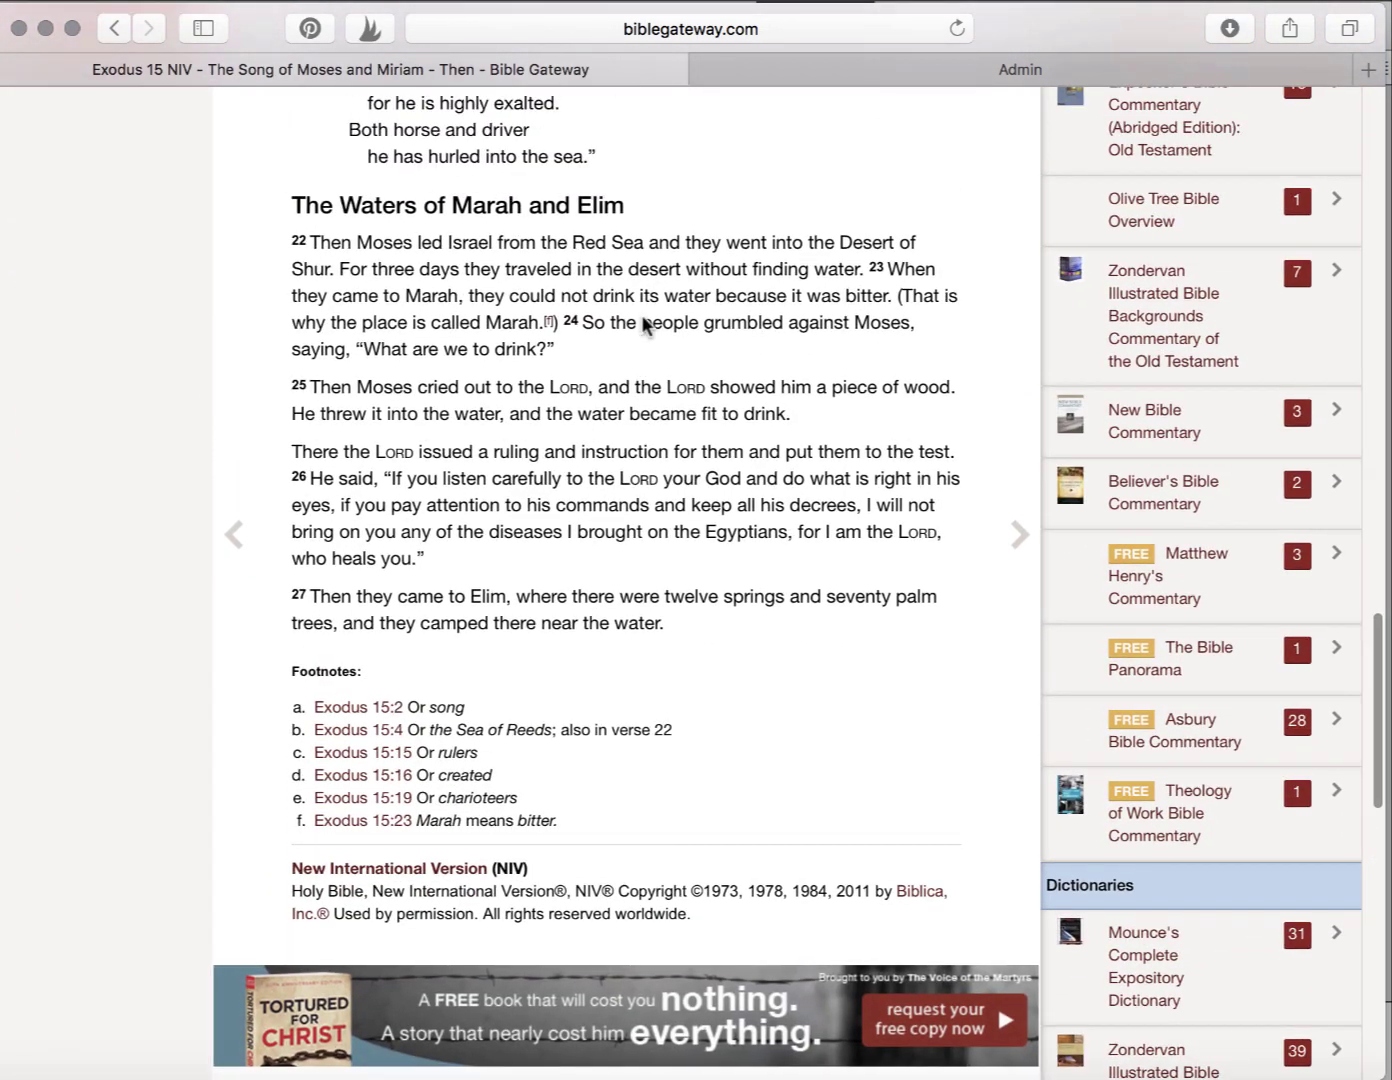
{"action": "scroll", "coordinate": [643, 323], "scroll_direction": "down", "scroll_amount": 1}
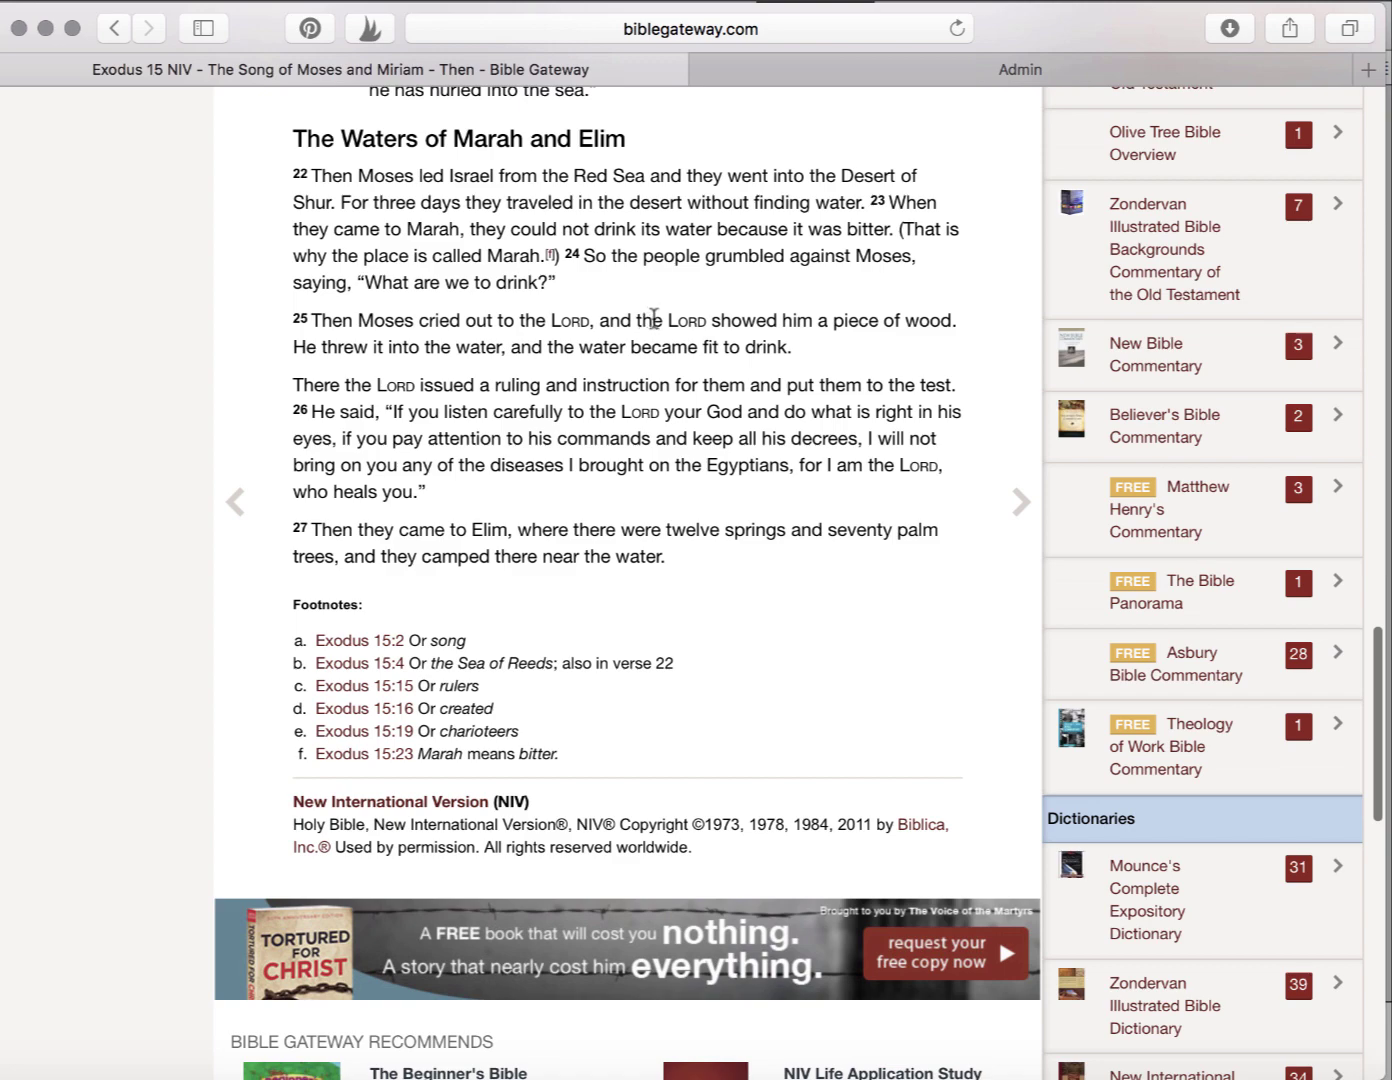
Look up Exodus 16 in the New International Version on Bible Gateway.
{"action": "key", "text": "super+Up"}
{"action": "left_click", "coordinate": [514, 211]}
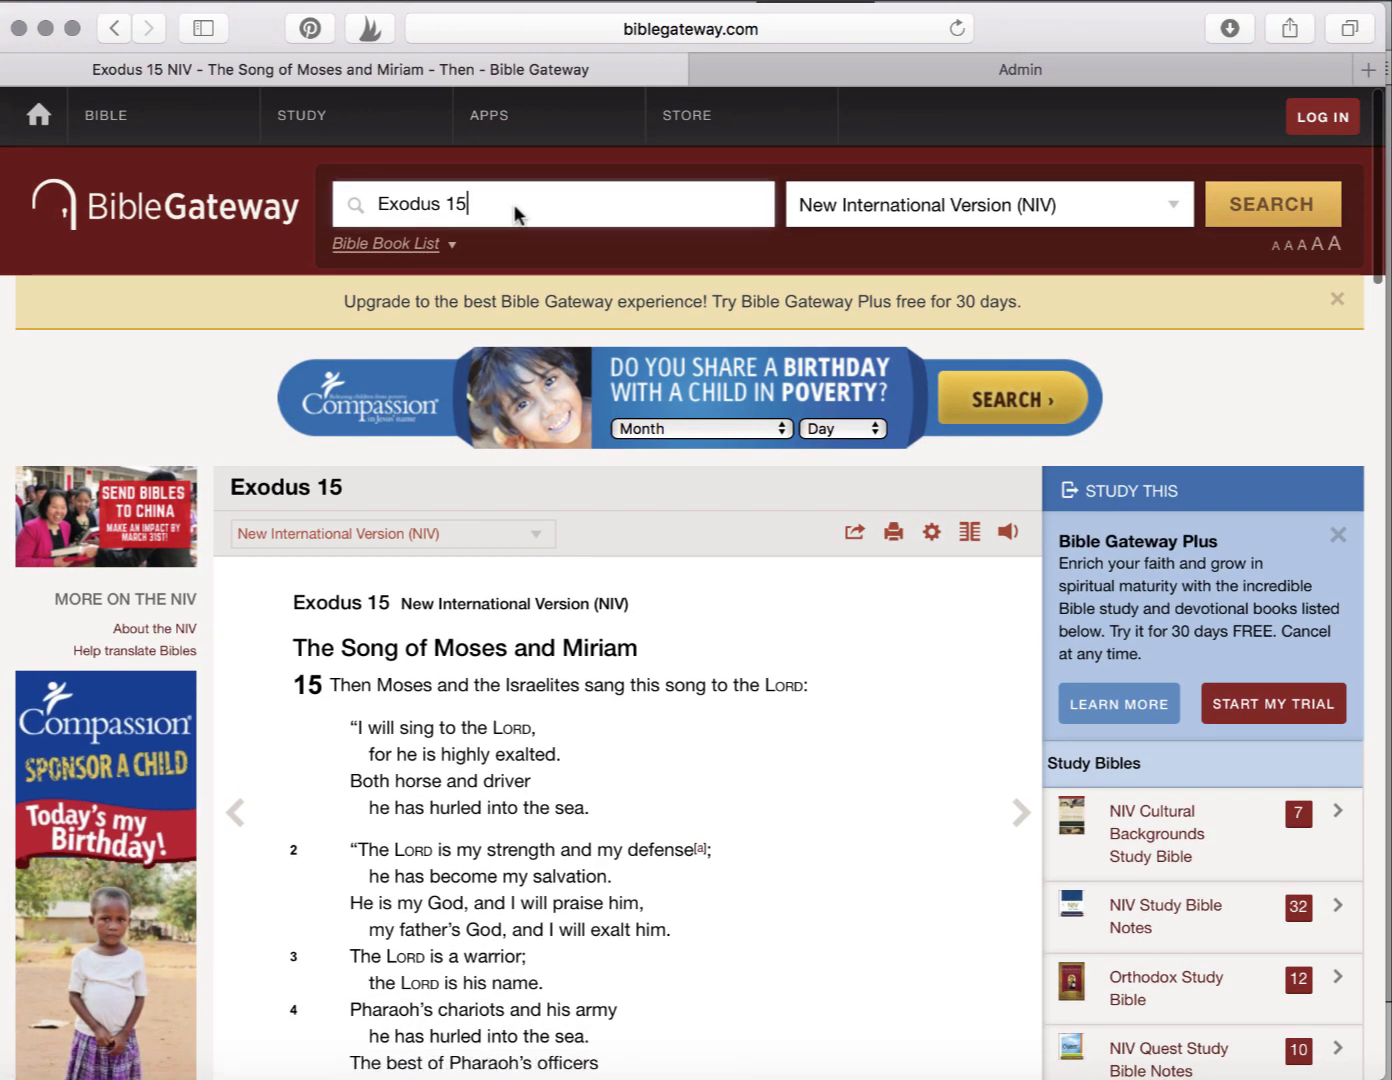
{"action": "key", "text": "BackSpace"}
{"action": "key", "text": "Return"}
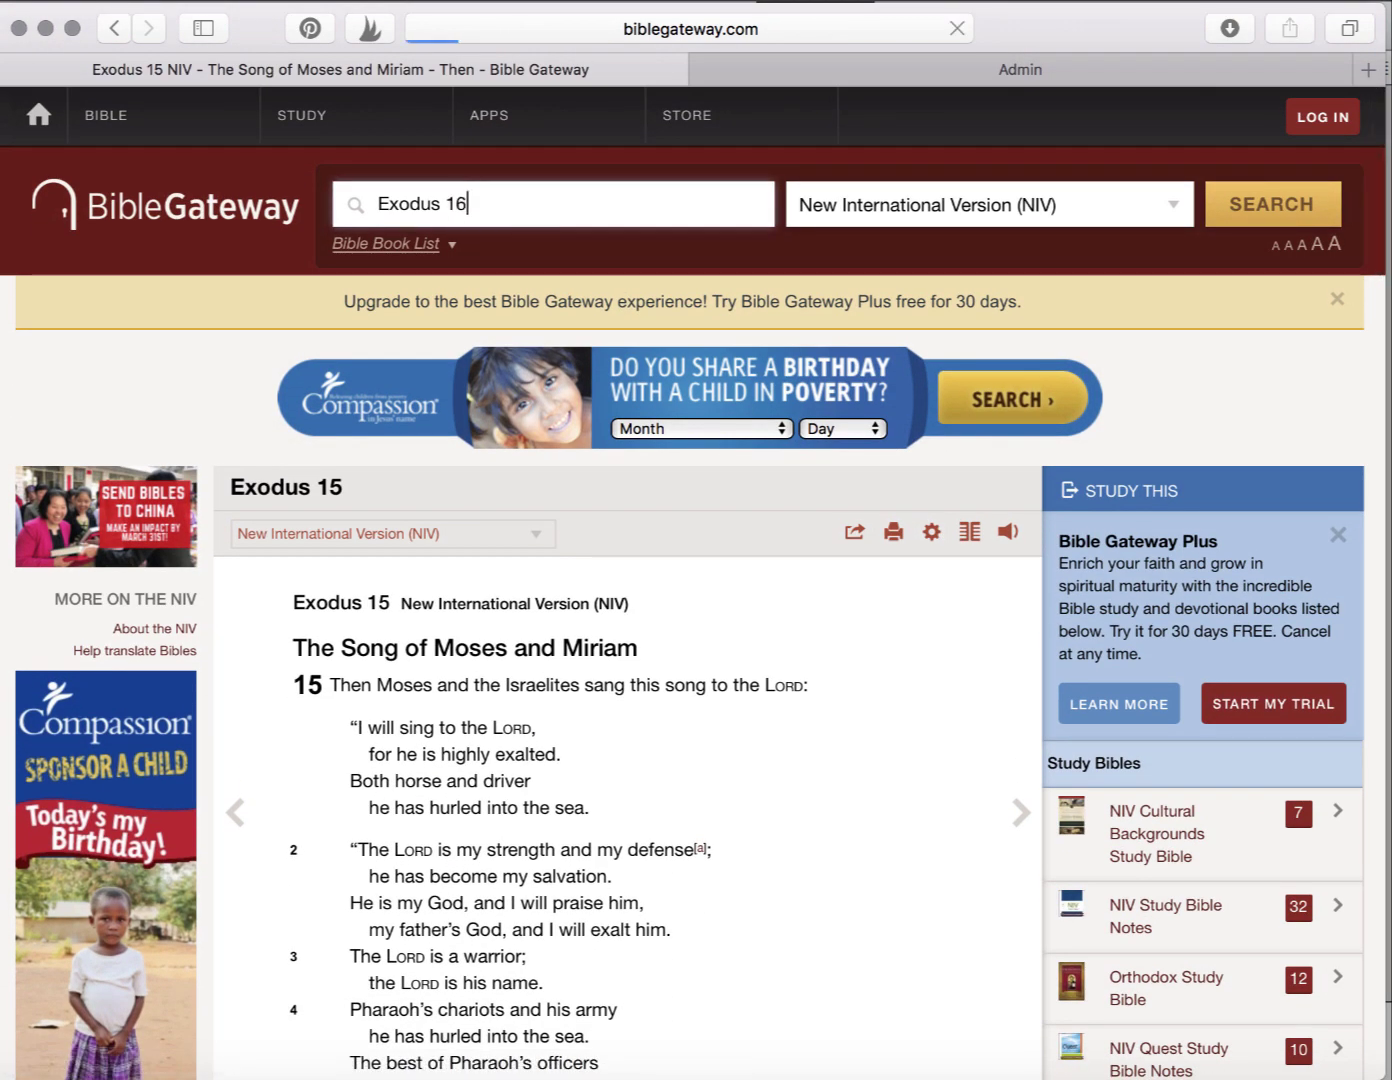
{"action": "scroll", "coordinate": [752, 756], "scroll_direction": "down", "scroll_amount": 4}
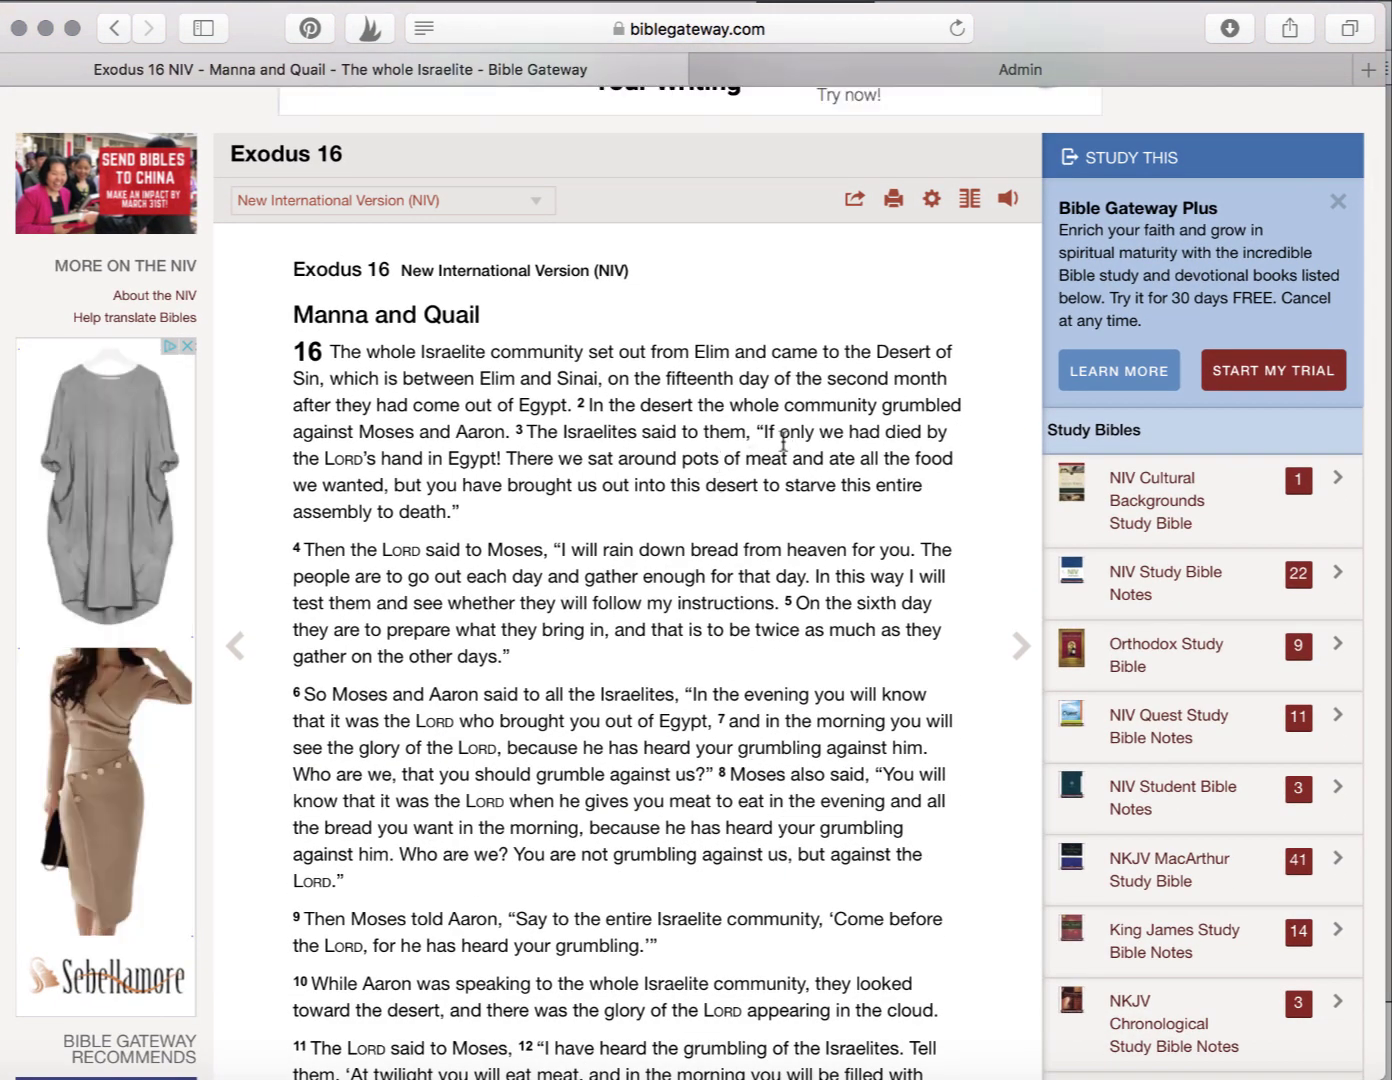
Copy the Israelites' quotation in Exodus 16 verse 3, from "If only we had died" through "assembly to death.".
{"action": "left_click_drag", "start_coordinate": [770, 437], "coordinate": [792, 504]}
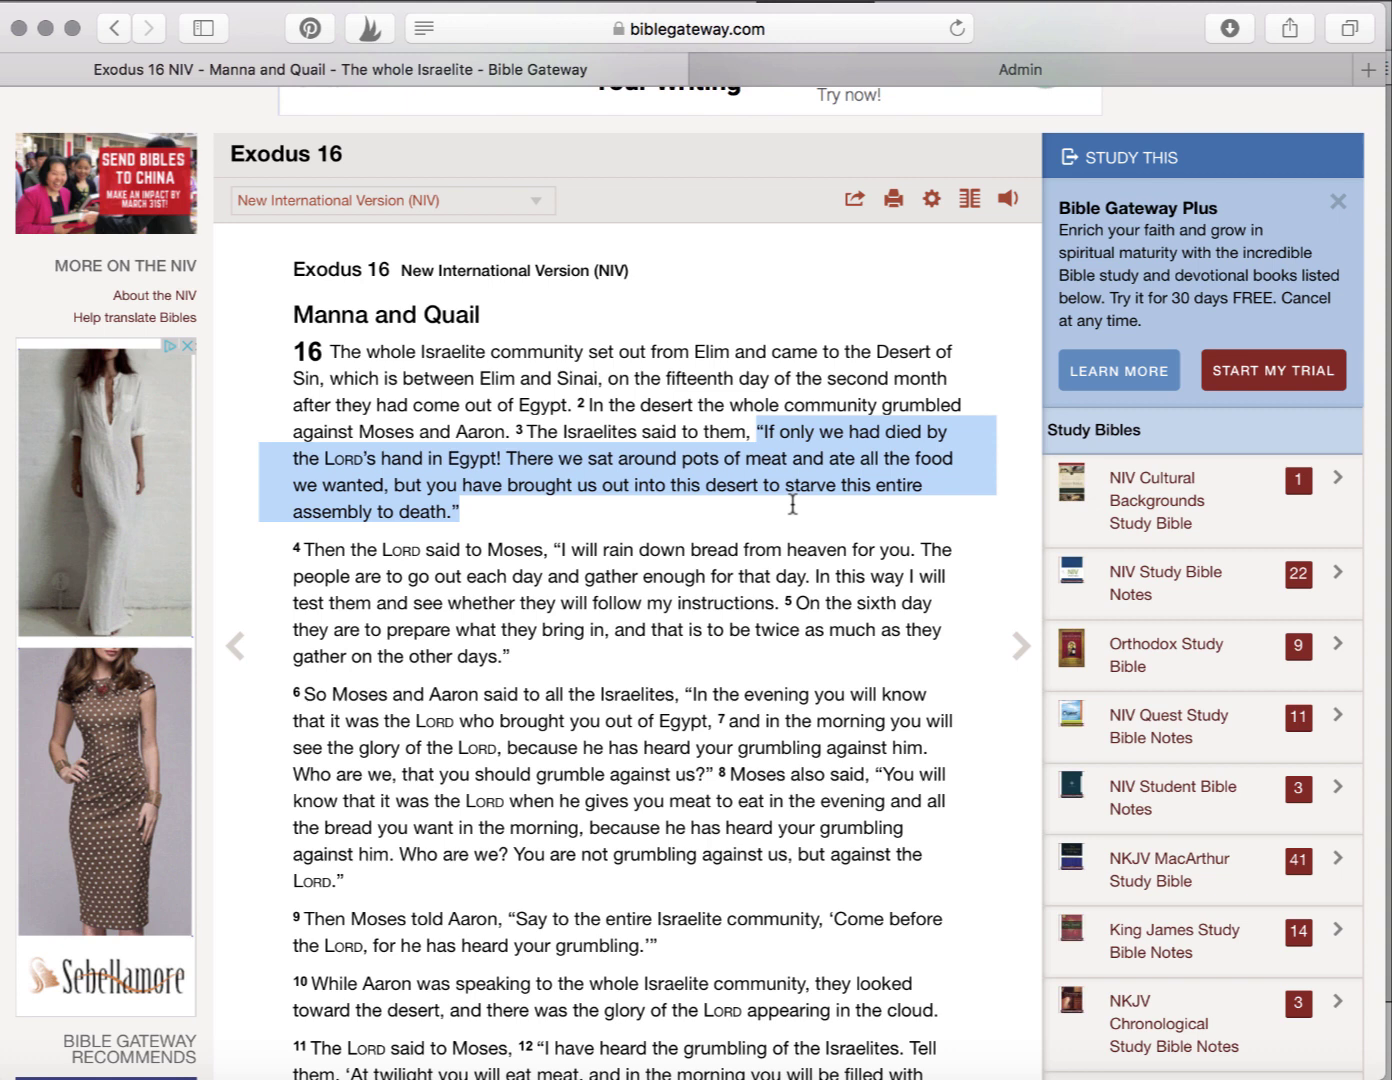
{"action": "left_click_drag", "start_coordinate": [792, 504], "coordinate": [792, 504]}
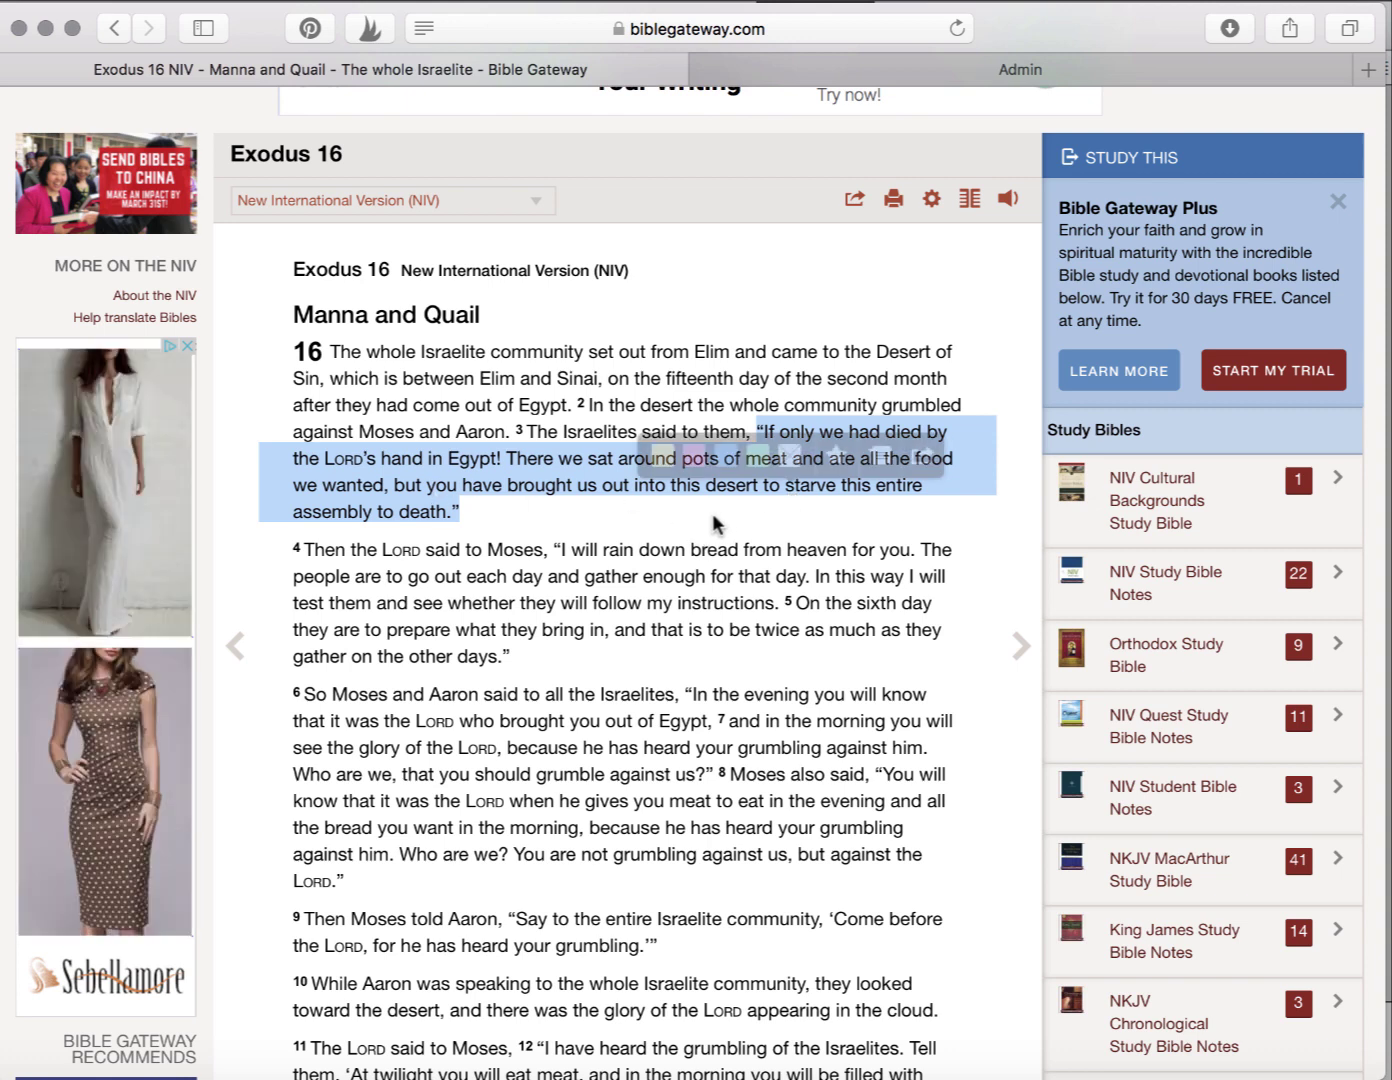
{"action": "left_click", "coordinate": [713, 517]}
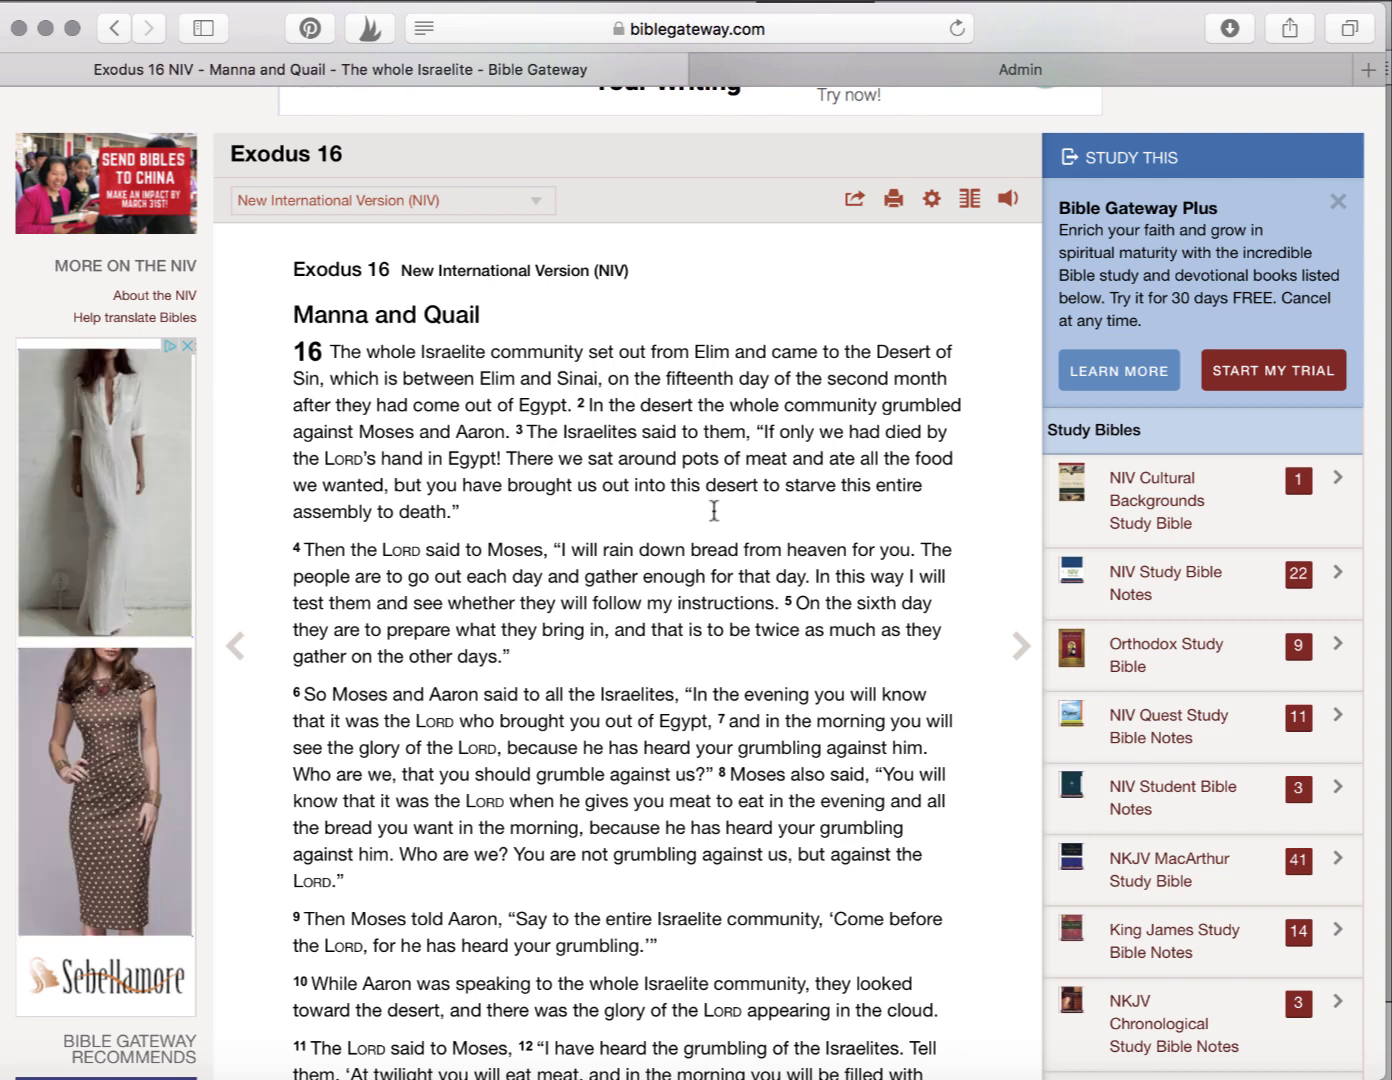
{"action": "left_click_drag", "start_coordinate": [759, 430], "coordinate": [777, 514]}
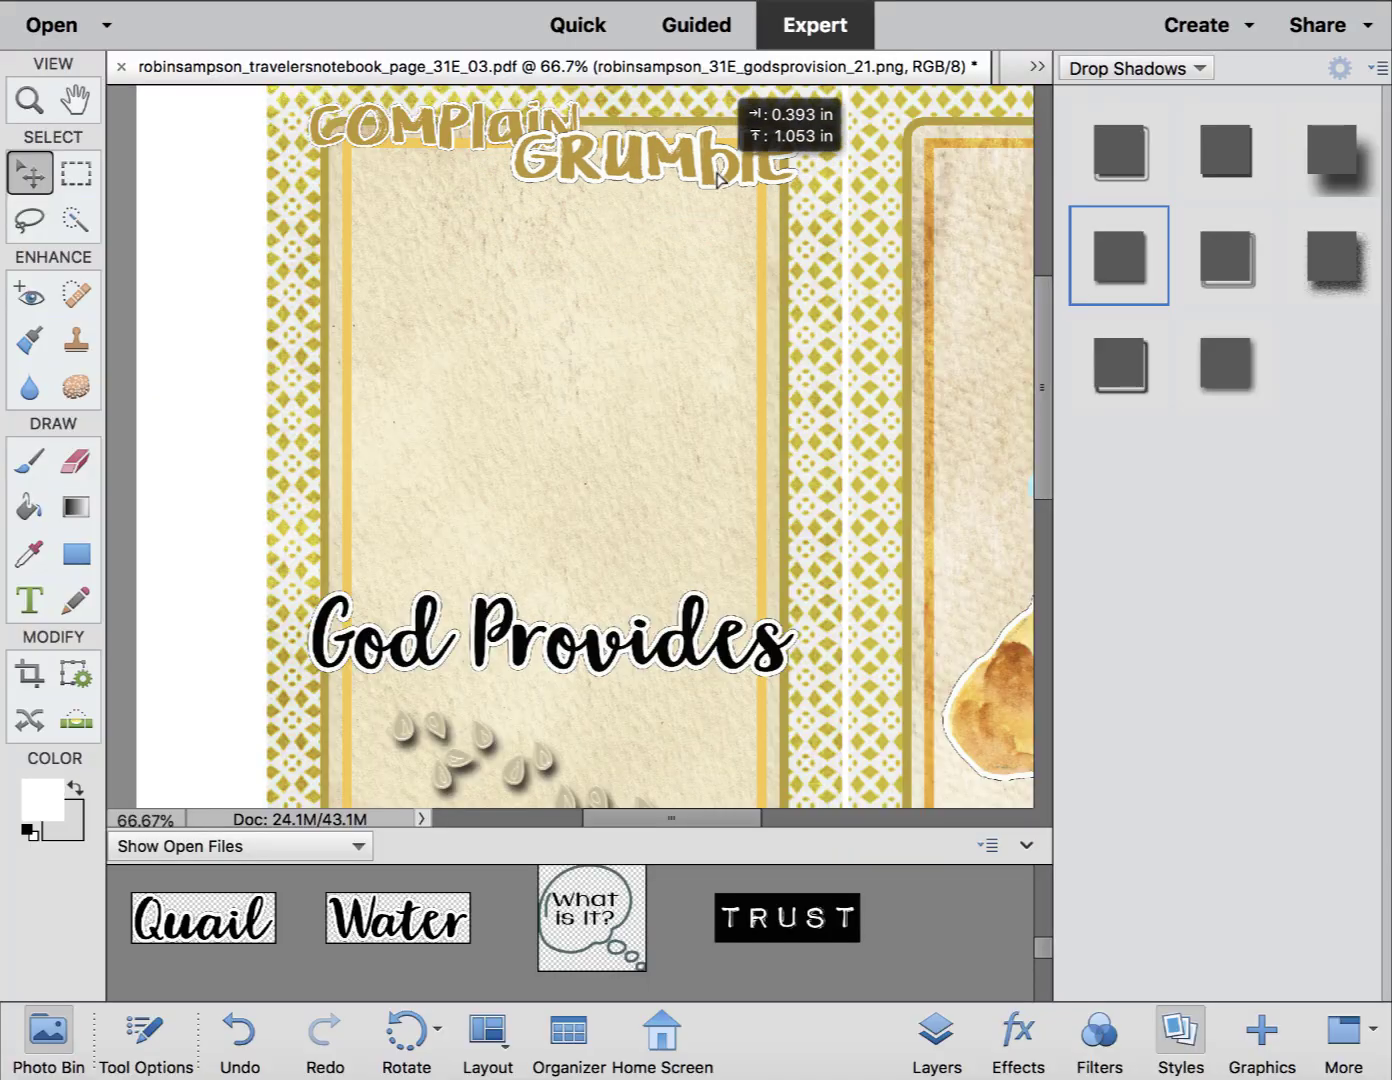
Back in Photoshop Elements, move GRUMBLE to the left page's top edge and add a white speech-bubble custom shape below it.
{"action": "left_click_drag", "start_coordinate": [728, 128], "coordinate": [634, 180]}
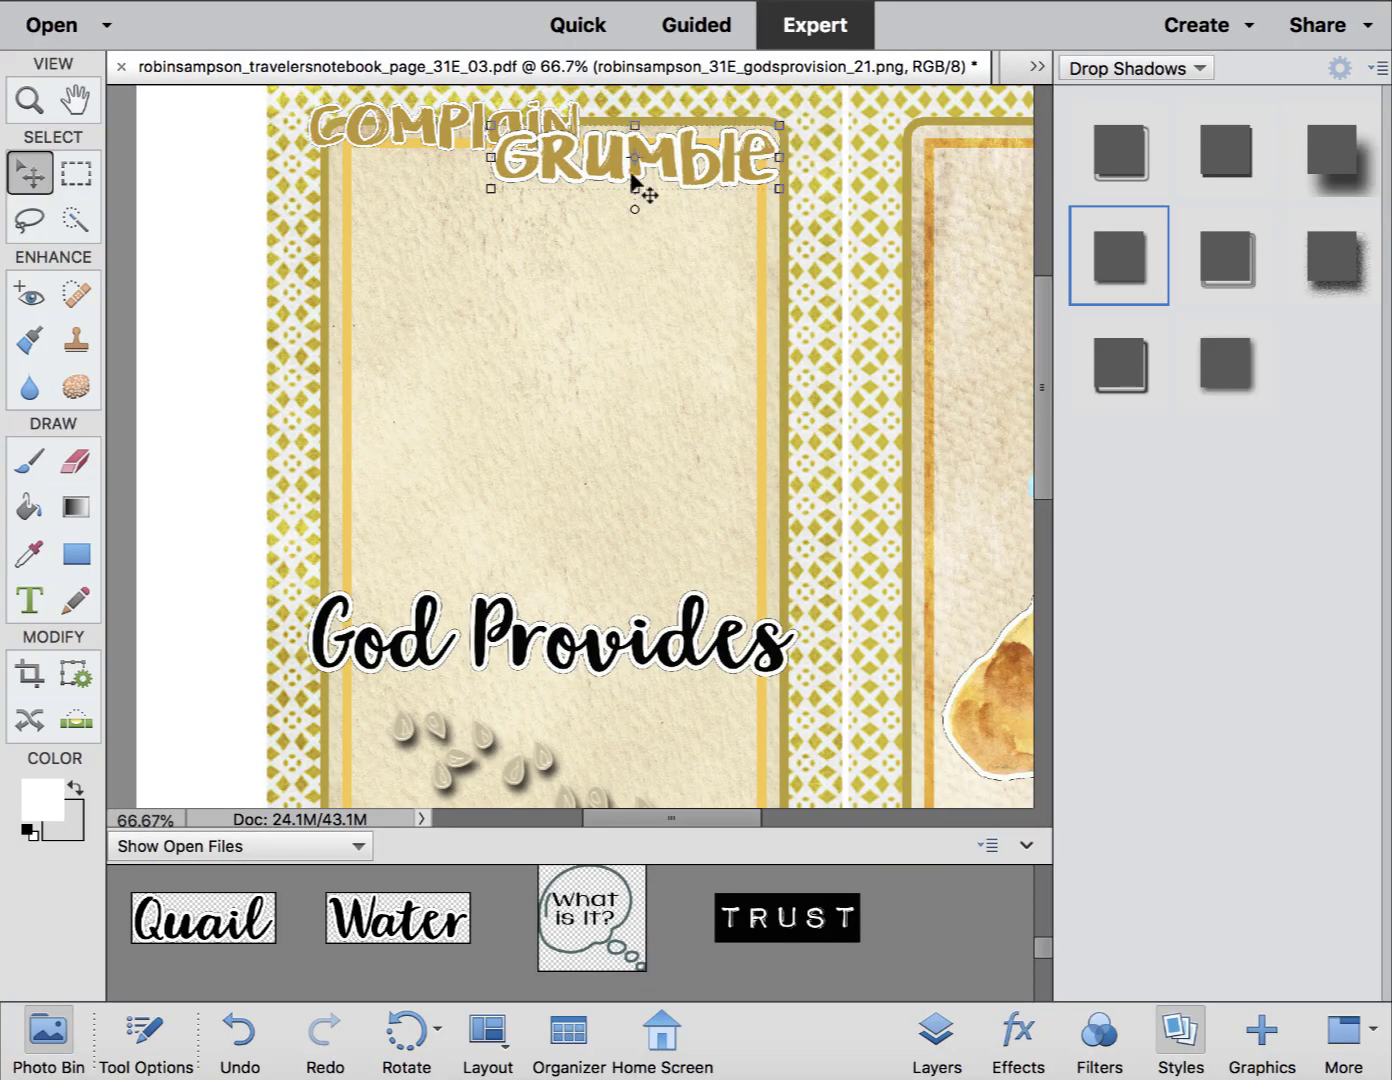
{"action": "left_click", "coordinate": [69, 548]}
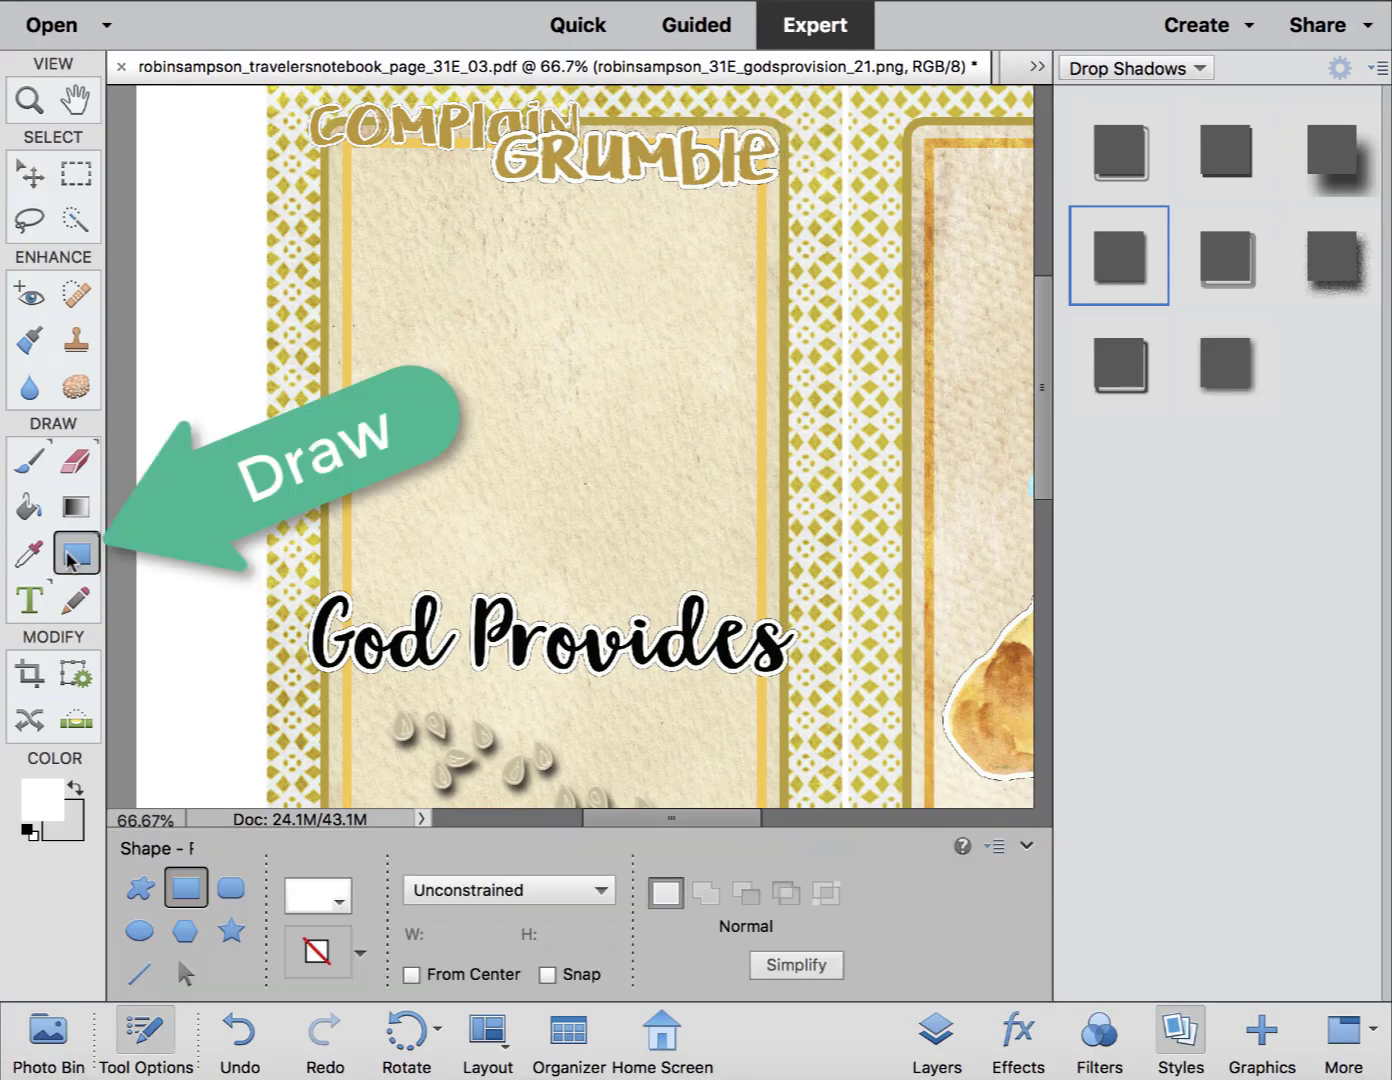
{"action": "left_click", "coordinate": [145, 889]}
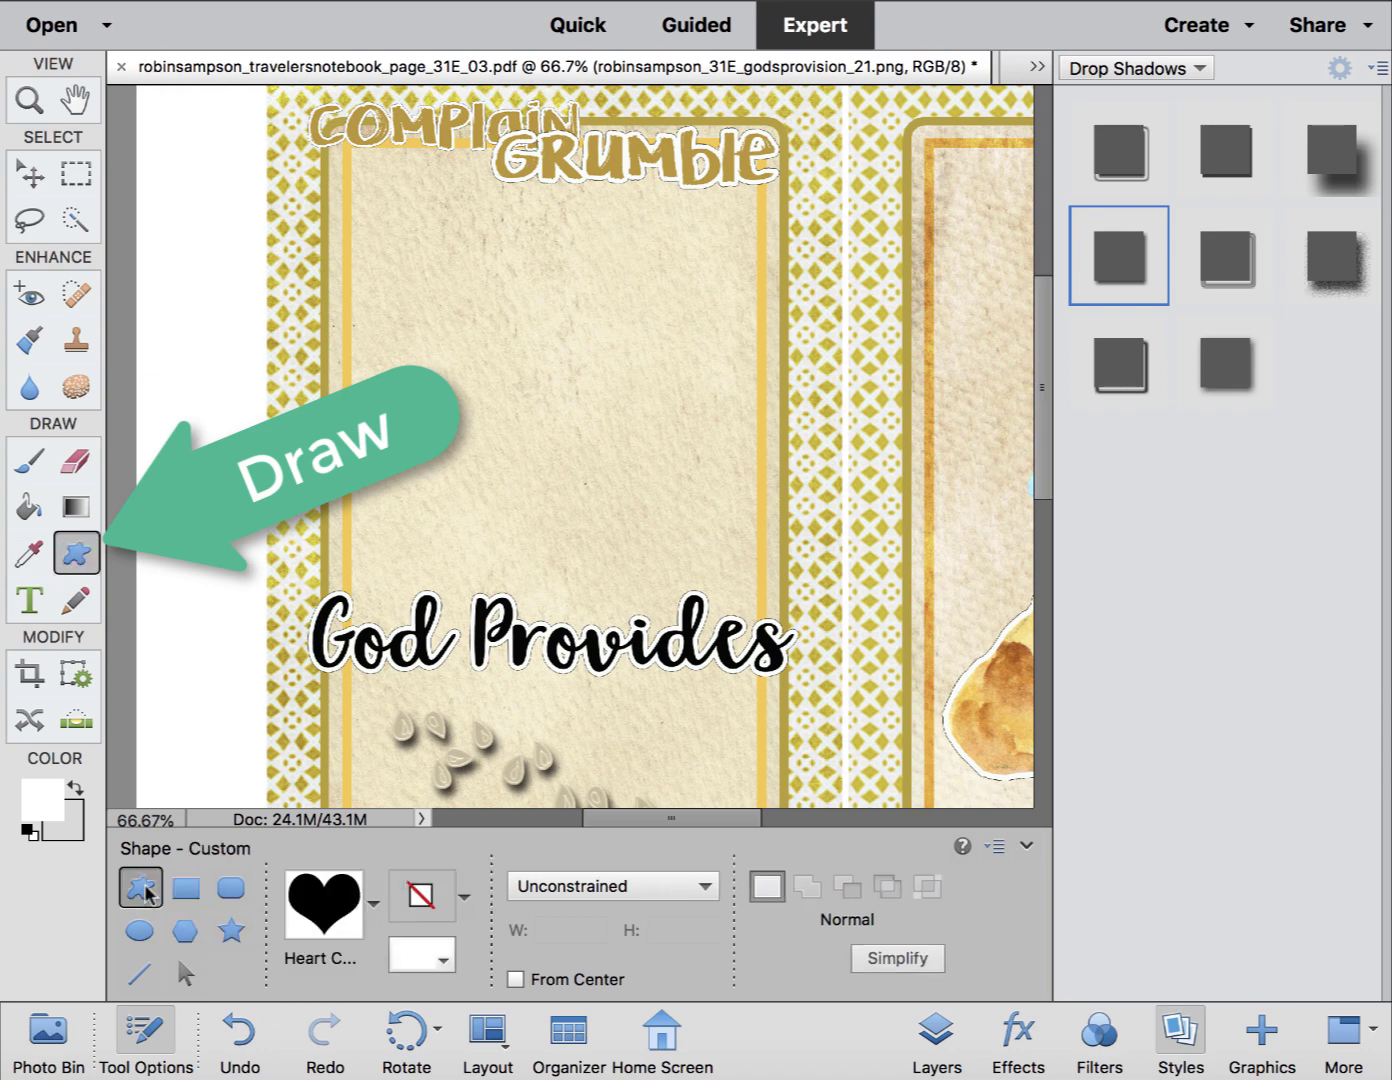
{"action": "left_click", "coordinate": [374, 905]}
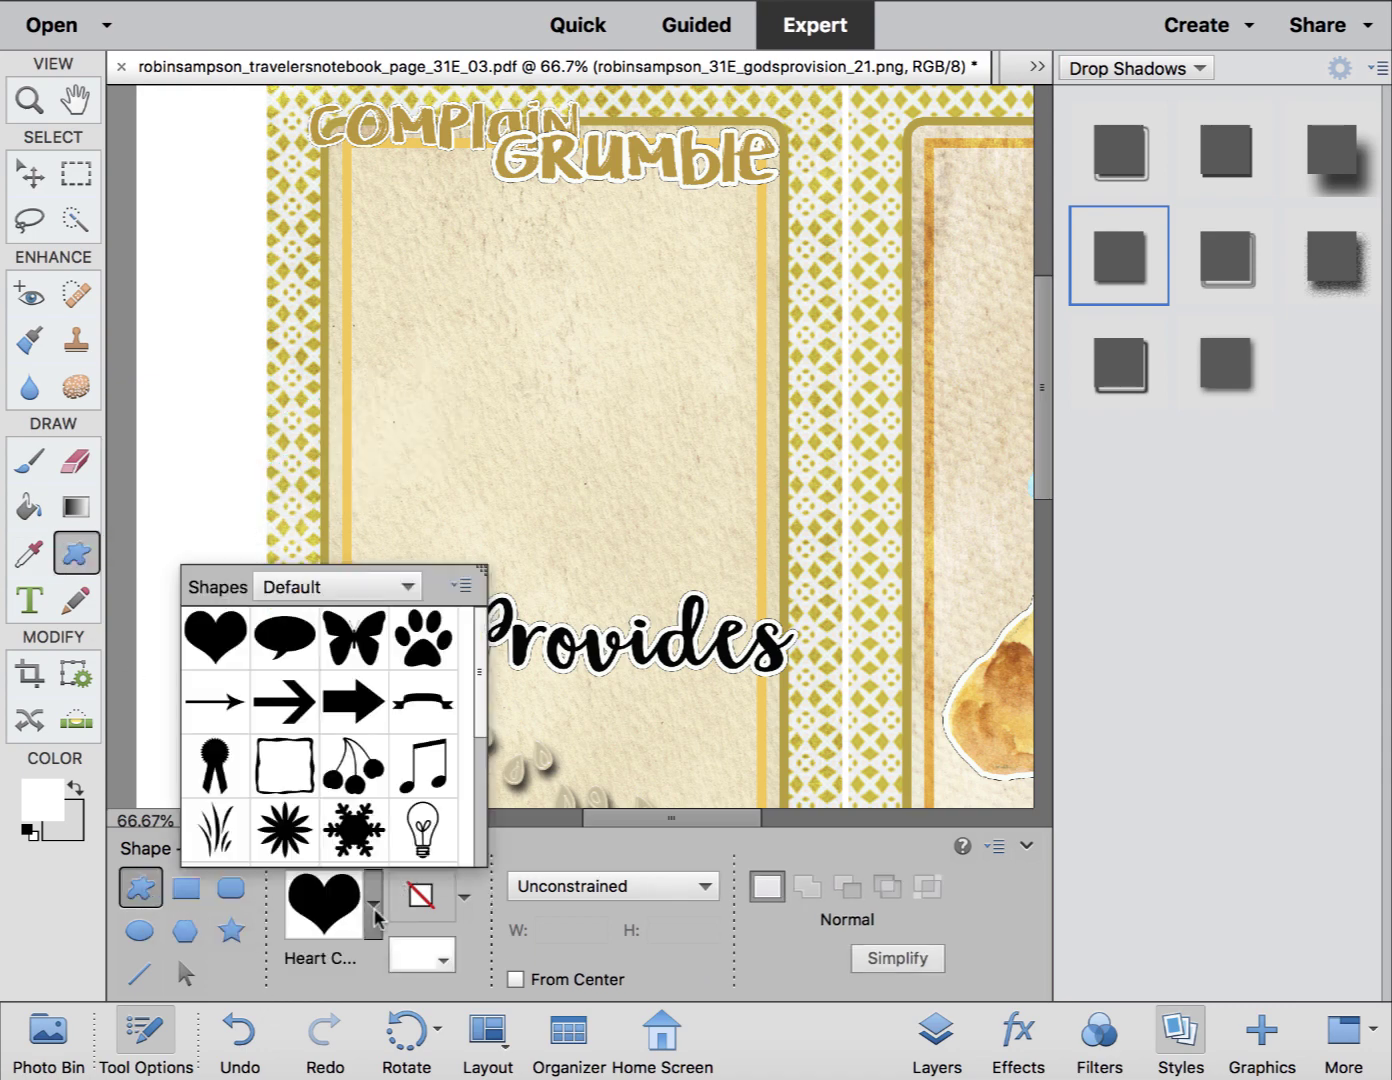
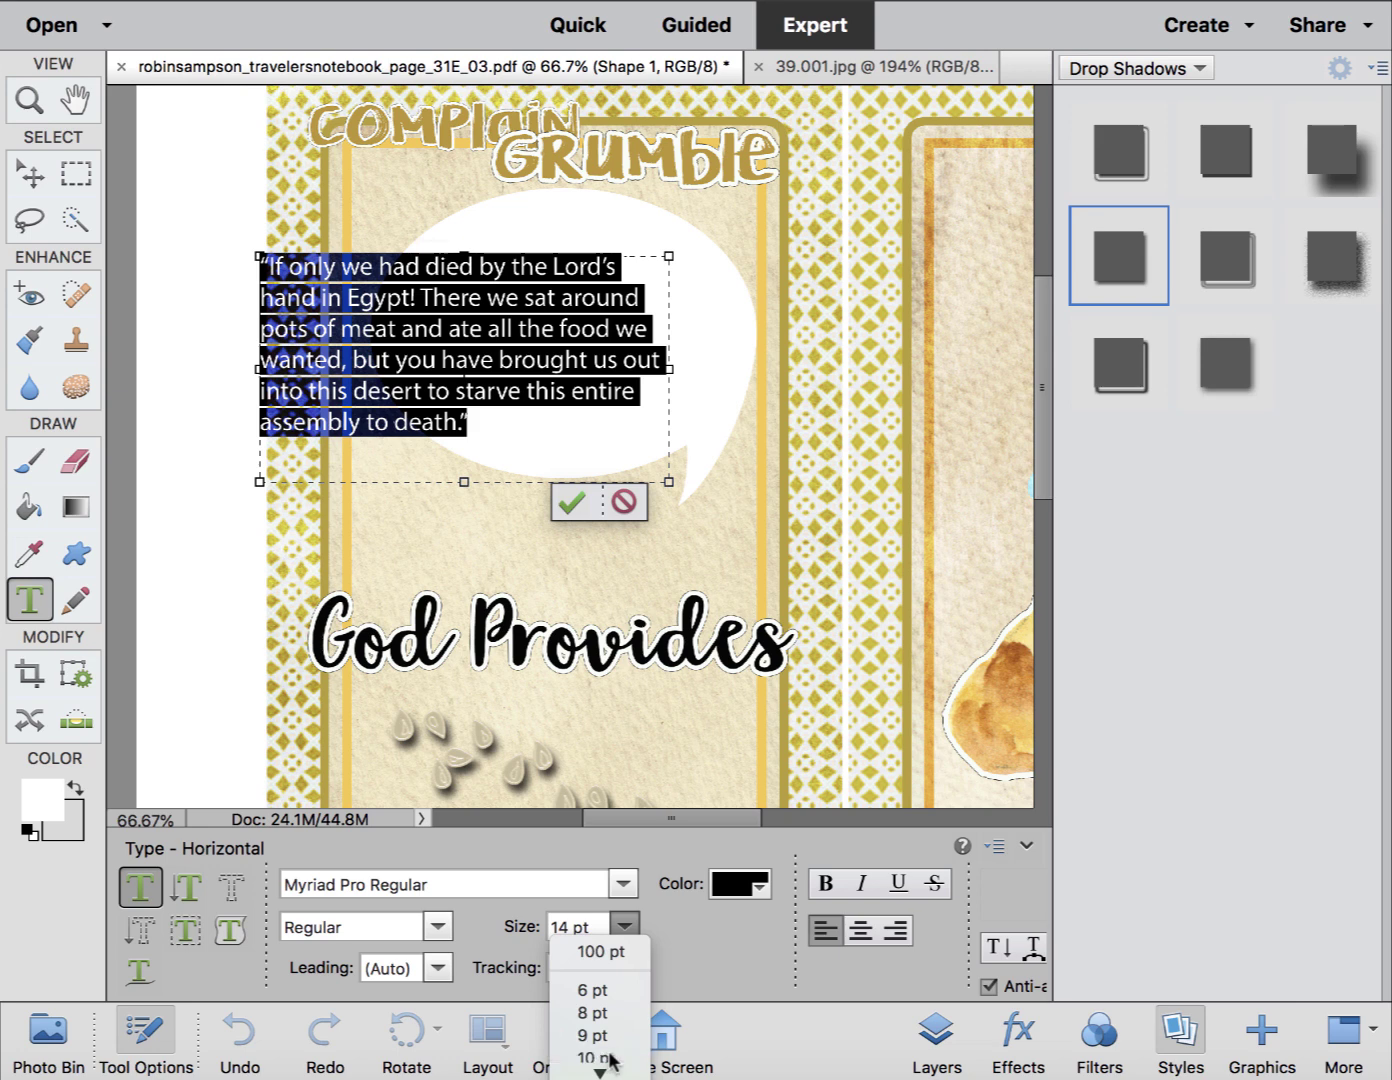
Fit the pasted Exodus quotation inside the speech bubble as 10 pt text in a narrower text box.
{"action": "left_click_drag", "start_coordinate": [667, 369], "coordinate": [578, 367]}
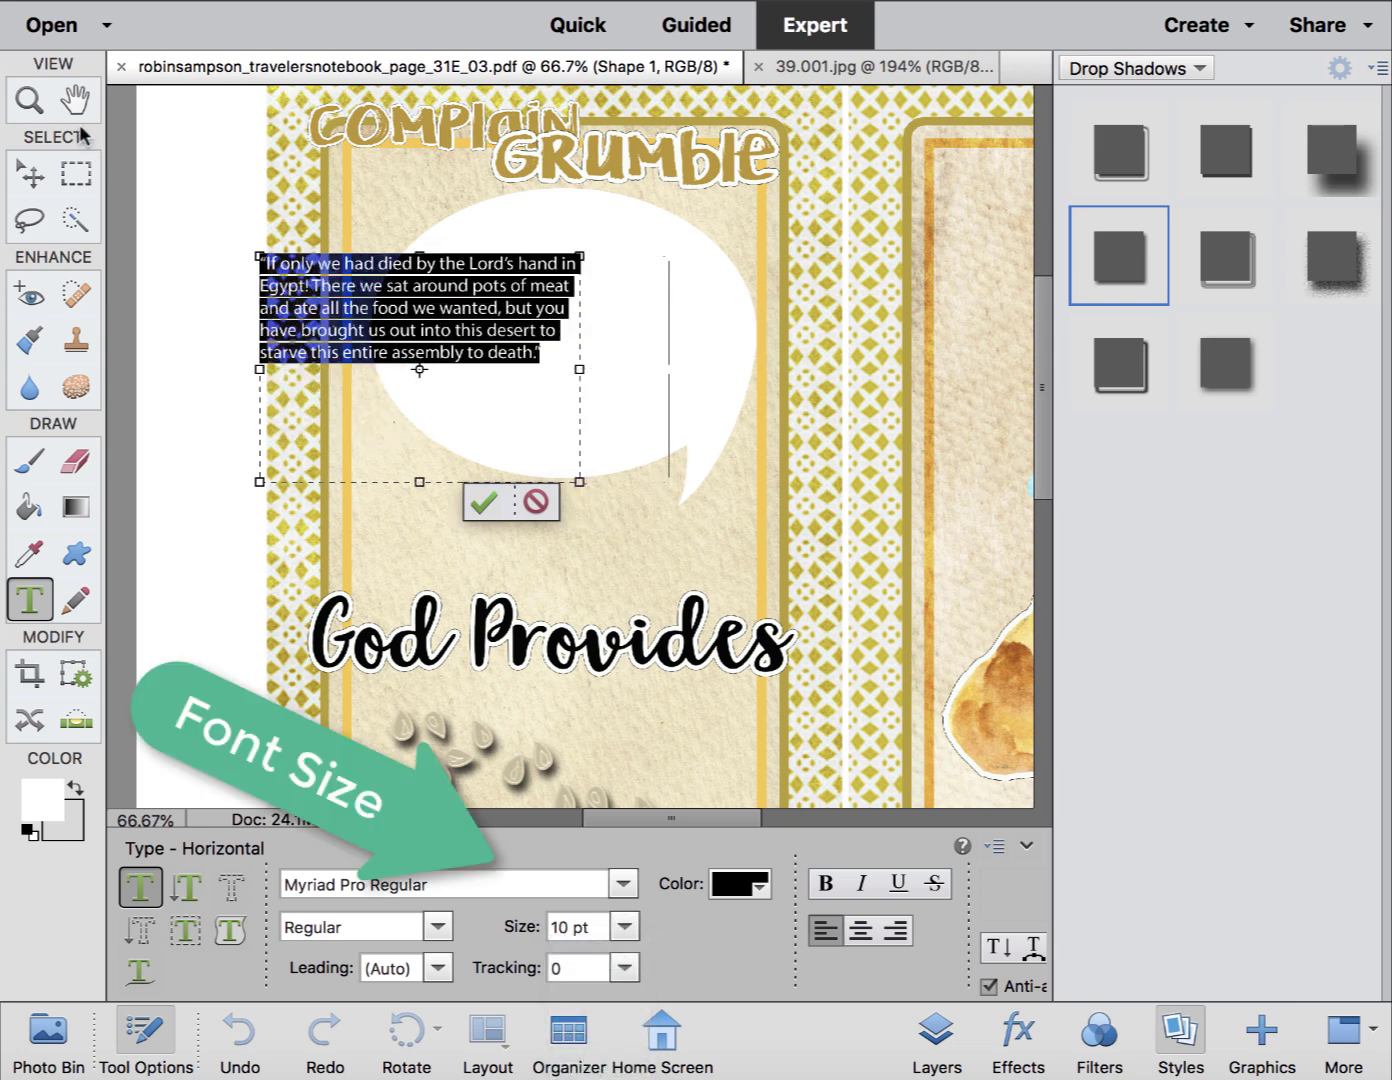
{"action": "left_click", "coordinate": [31, 176]}
{"action": "left_click_drag", "start_coordinate": [448, 314], "coordinate": [600, 337]}
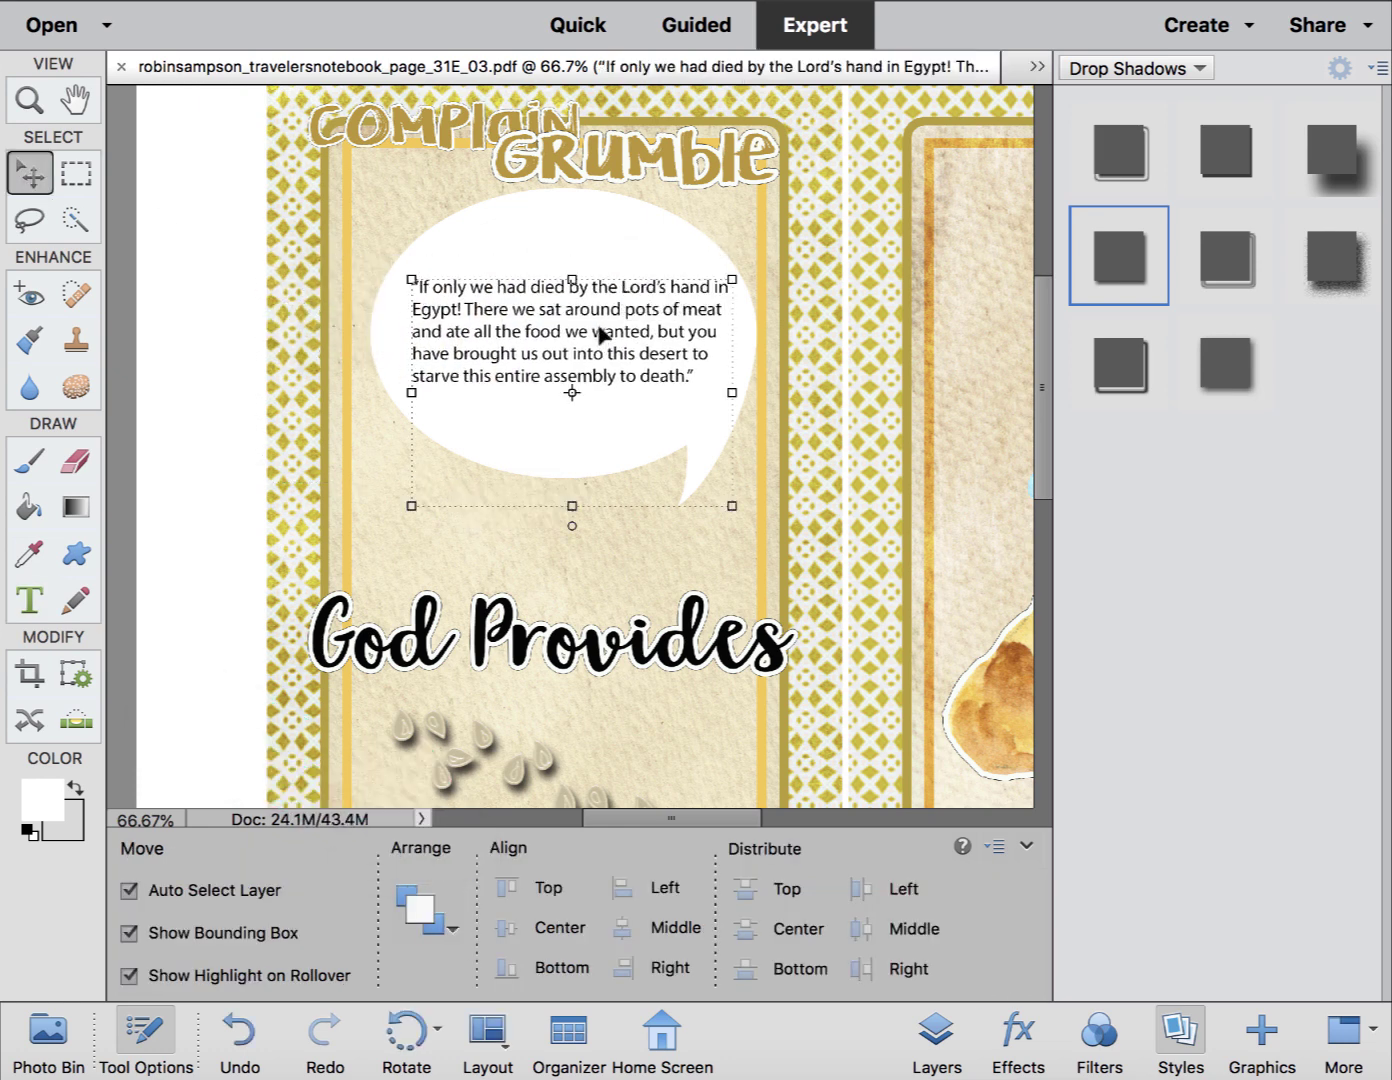
Place GRUMBLE over the speech bubble's top edge and COMPLAIN over its bottom edge, bringing both to the front.
{"action": "left_click_drag", "start_coordinate": [750, 155], "coordinate": [745, 188]}
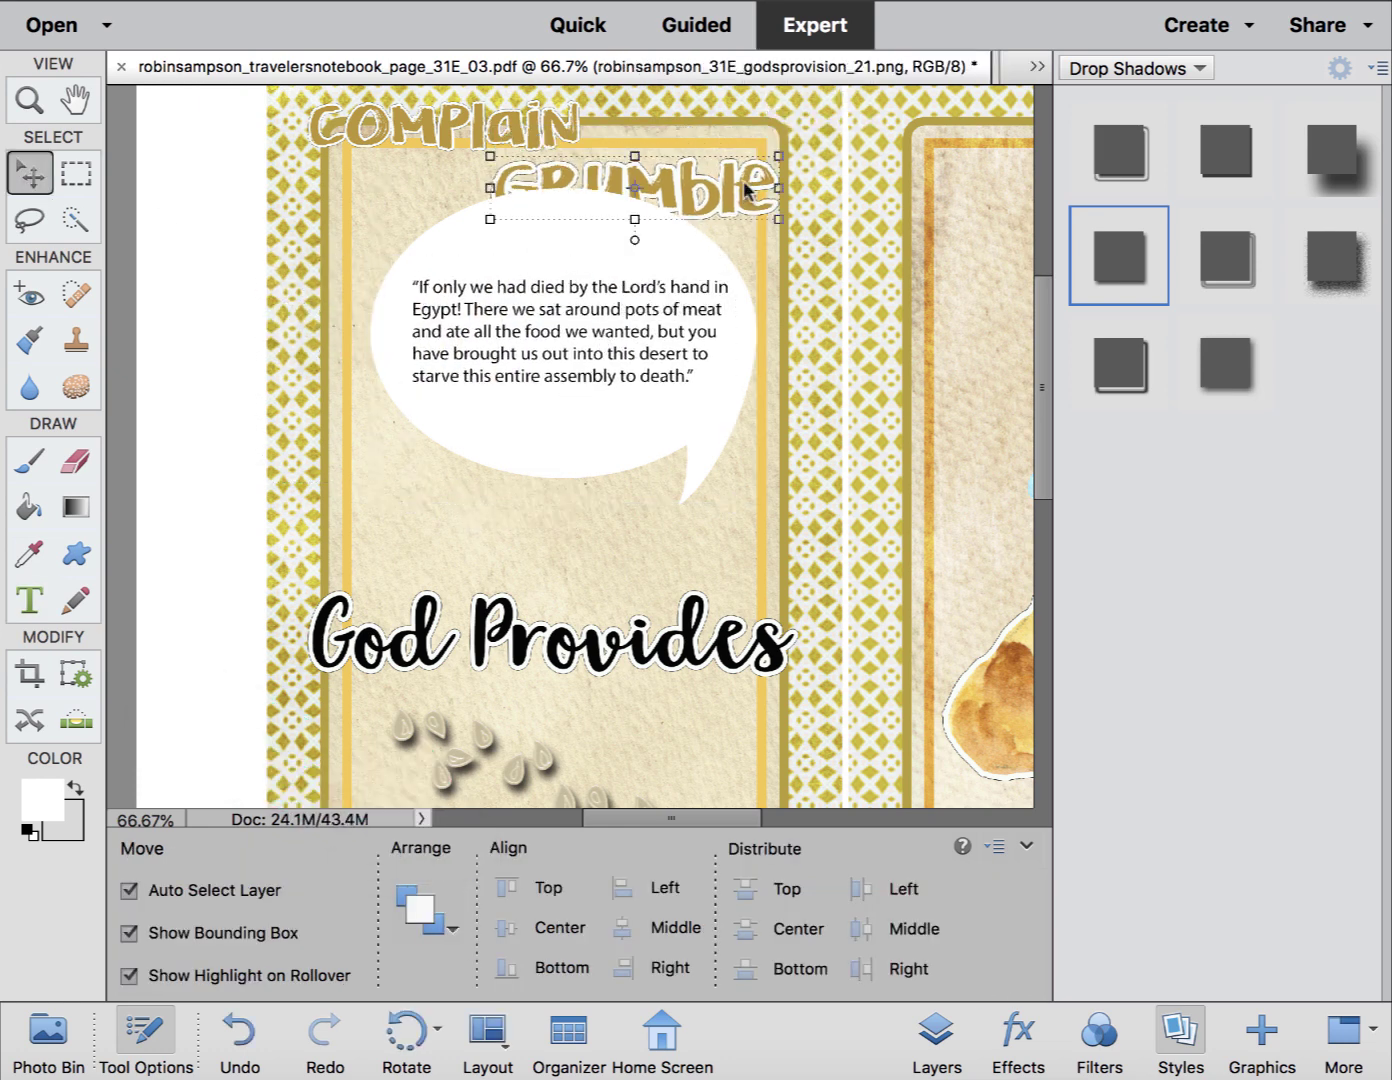
{"action": "key", "text": "ctrl+shift+bracketright"}
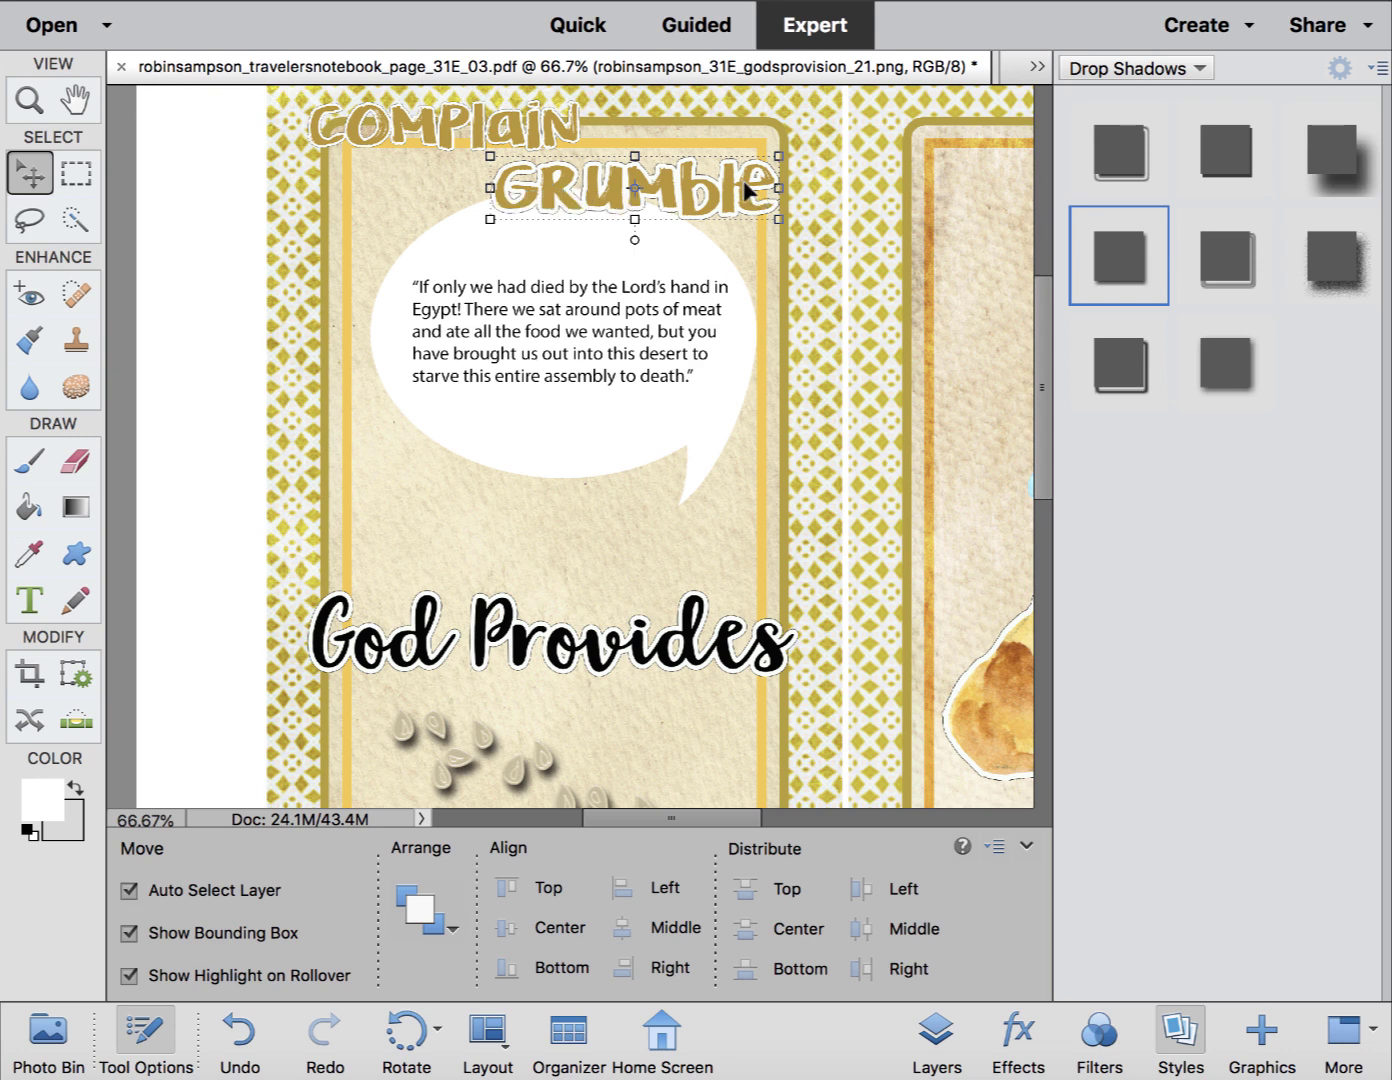
{"action": "left_click", "coordinate": [517, 125]}
{"action": "left_click_drag", "start_coordinate": [517, 125], "coordinate": [590, 440]}
{"action": "key", "text": "ctrl+shift+bracketright"}
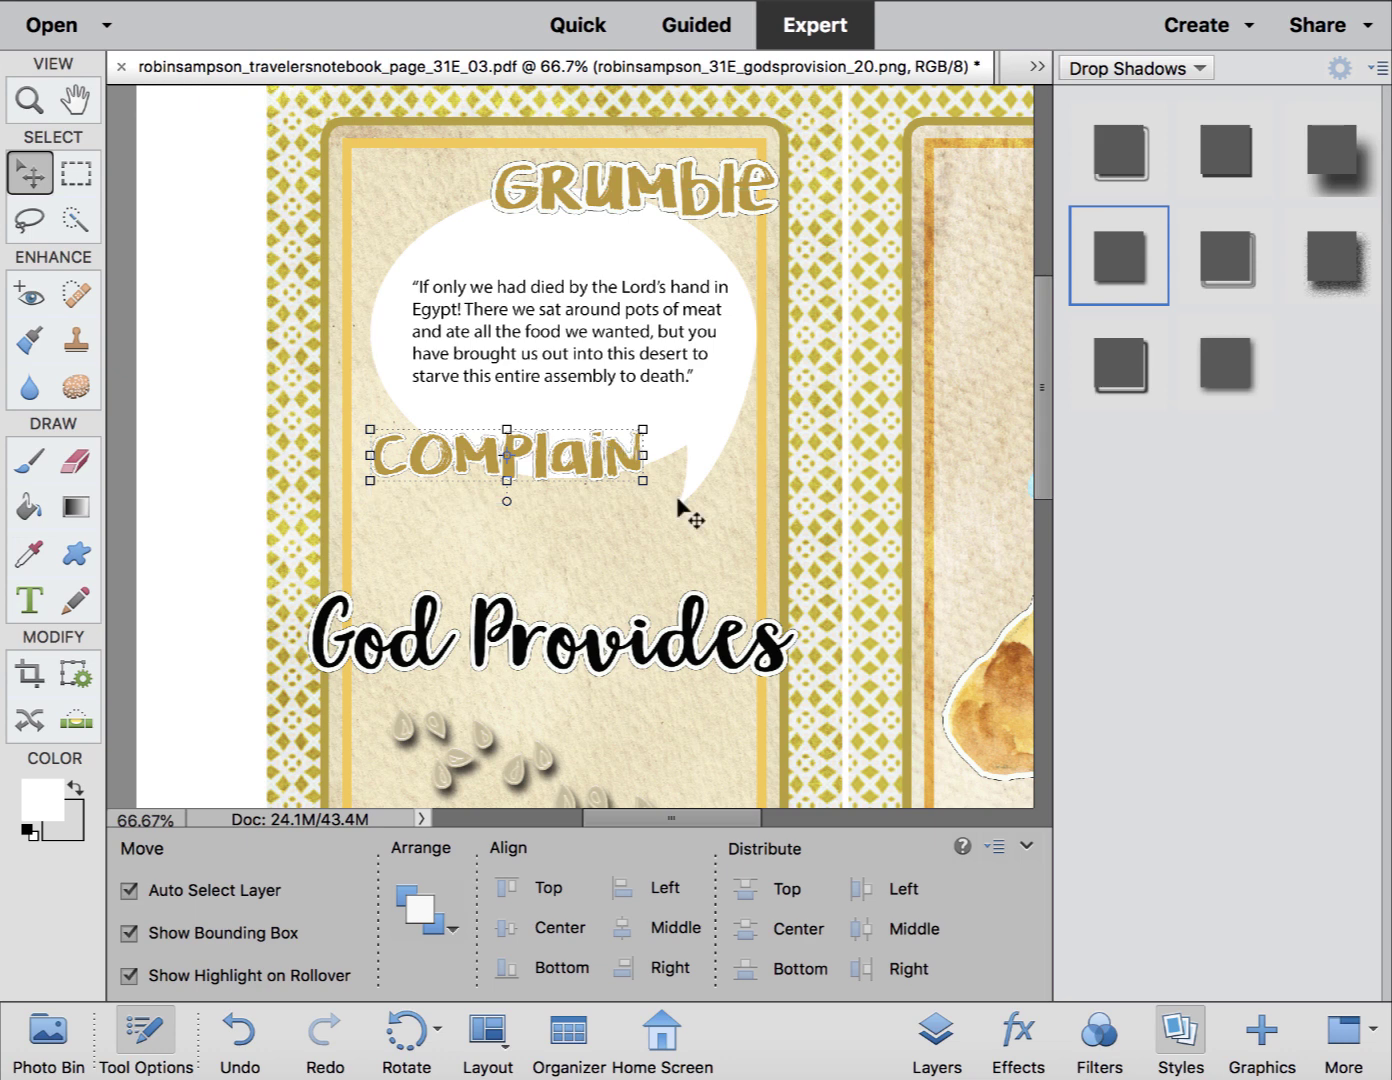
{"action": "left_click_drag", "start_coordinate": [724, 192], "coordinate": [653, 211]}
Select the whole quotation in the speech bubble and preview Myriad Pro variants, including Semibold Italic and SemiExtended Italic.
{"action": "left_click", "coordinate": [643, 353]}
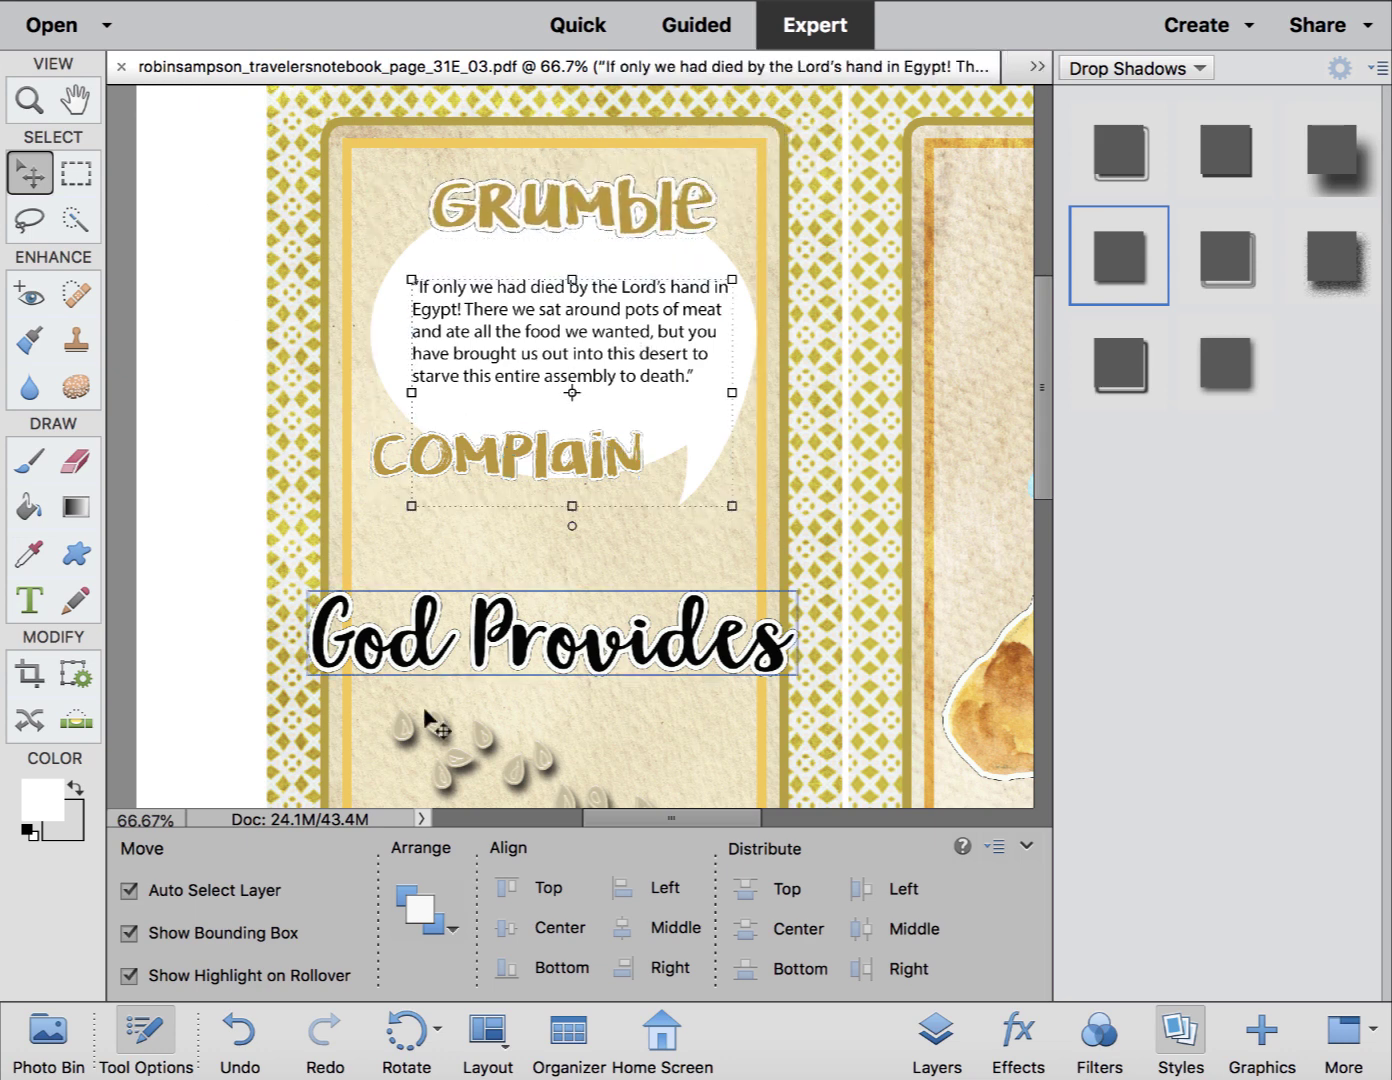
{"action": "double_click", "coordinate": [582, 330]}
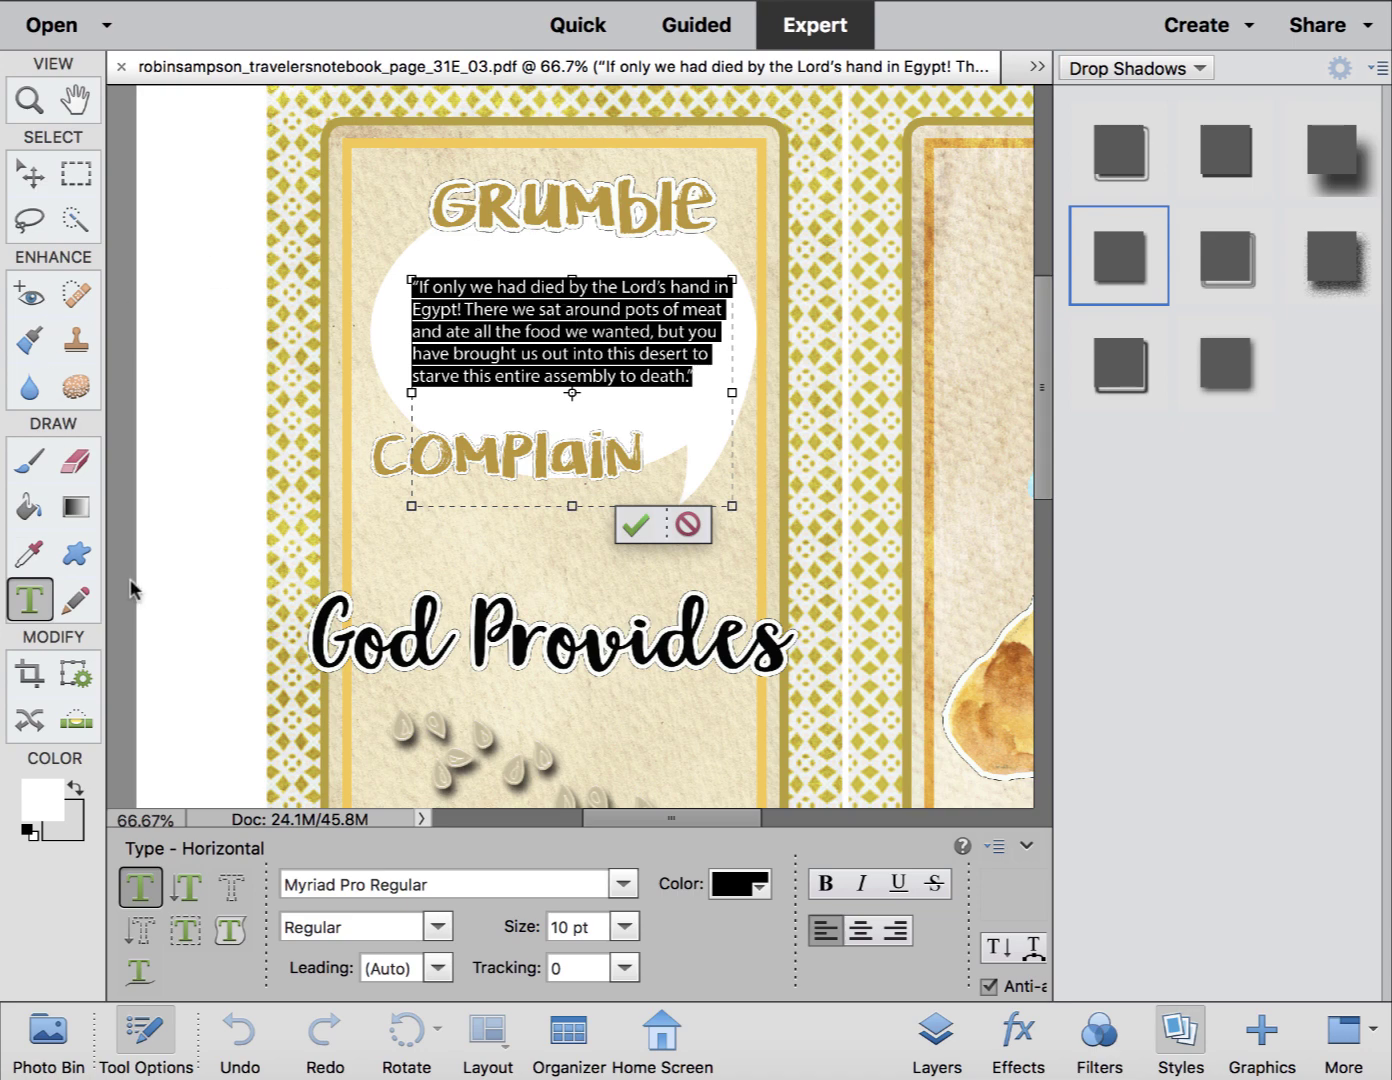
{"action": "left_click", "coordinate": [623, 884]}
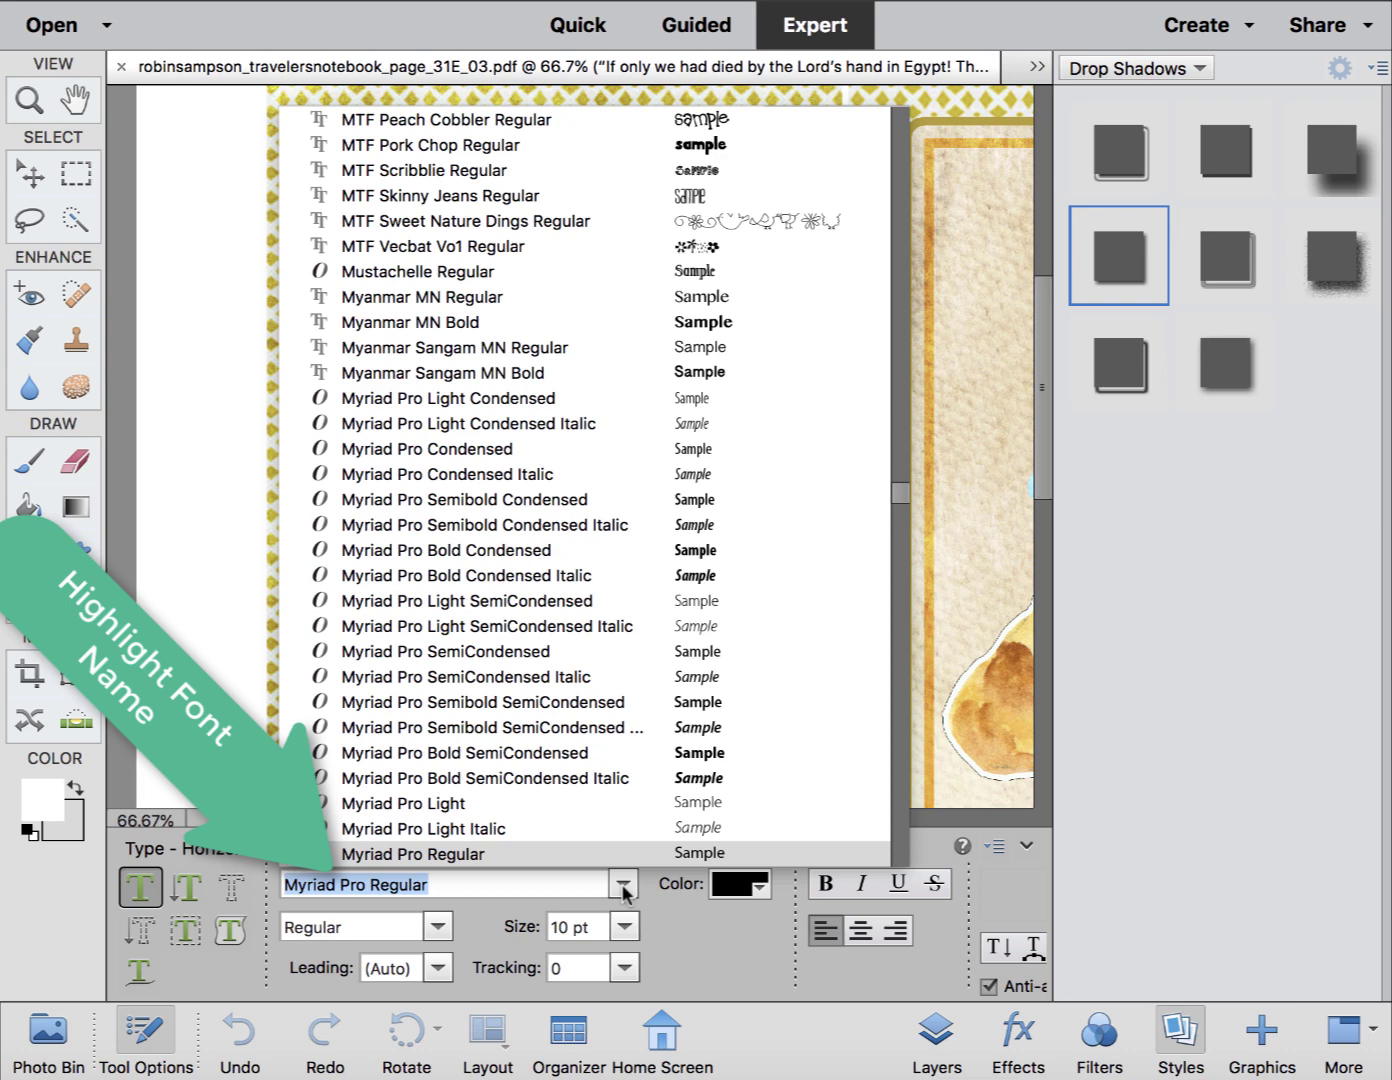
{"action": "left_click", "coordinate": [621, 882]}
{"action": "left_click_drag", "start_coordinate": [467, 885], "coordinate": [380, 868]}
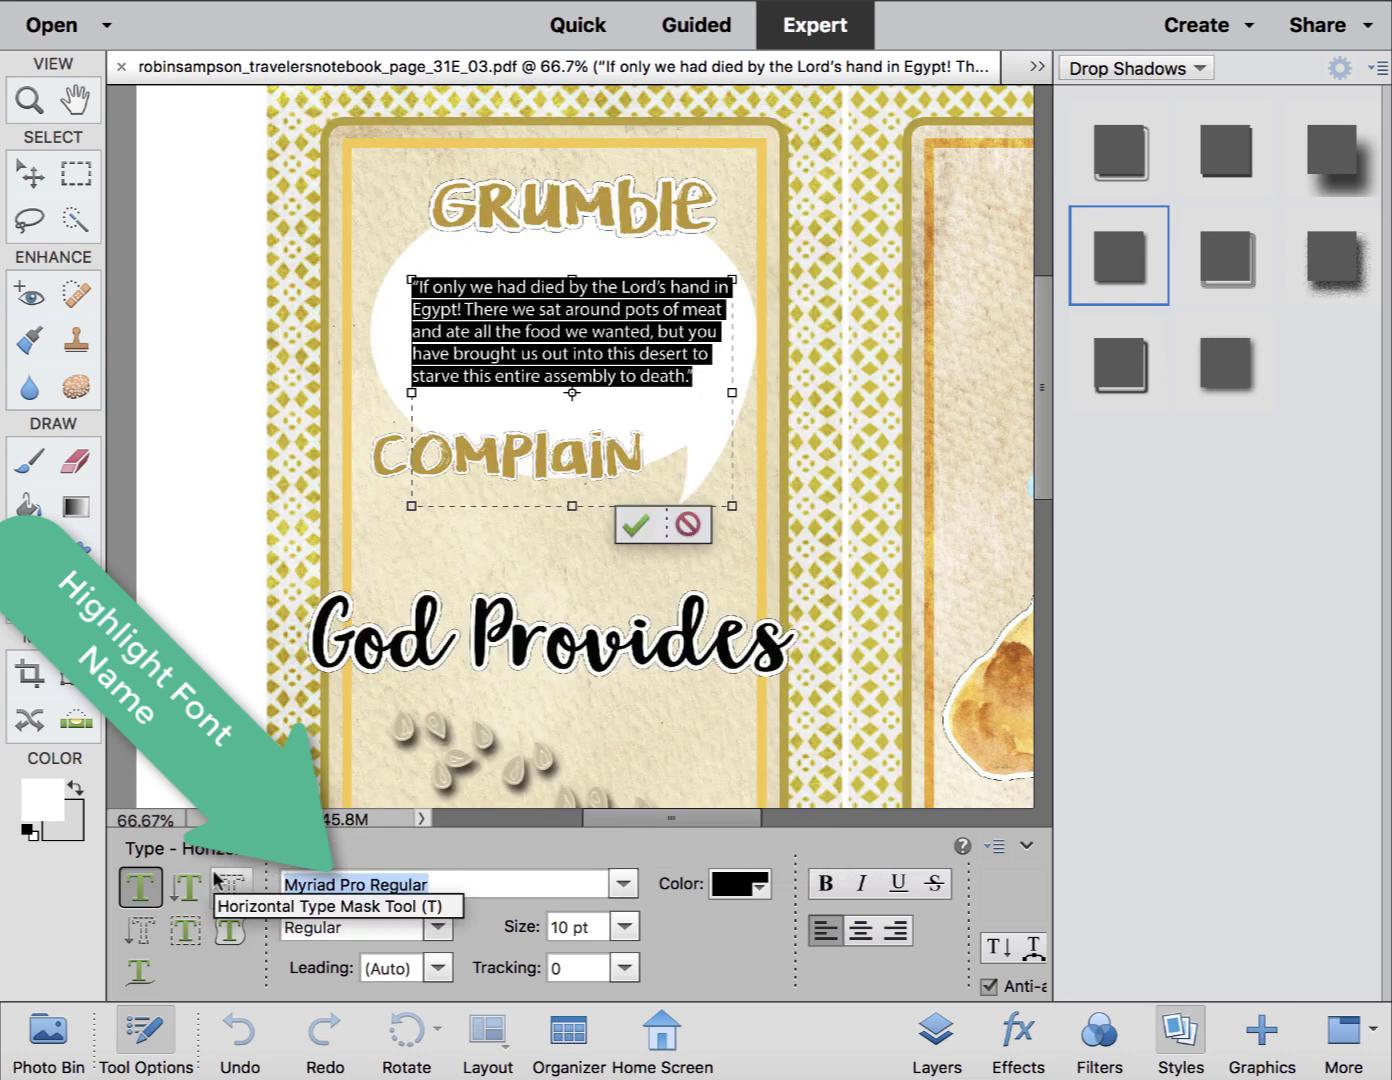
{"action": "key", "text": "Down"}
{"action": "key", "text": "Down"}
{"action": "key", "text": "Down"}
{"action": "key", "text": "Down"}
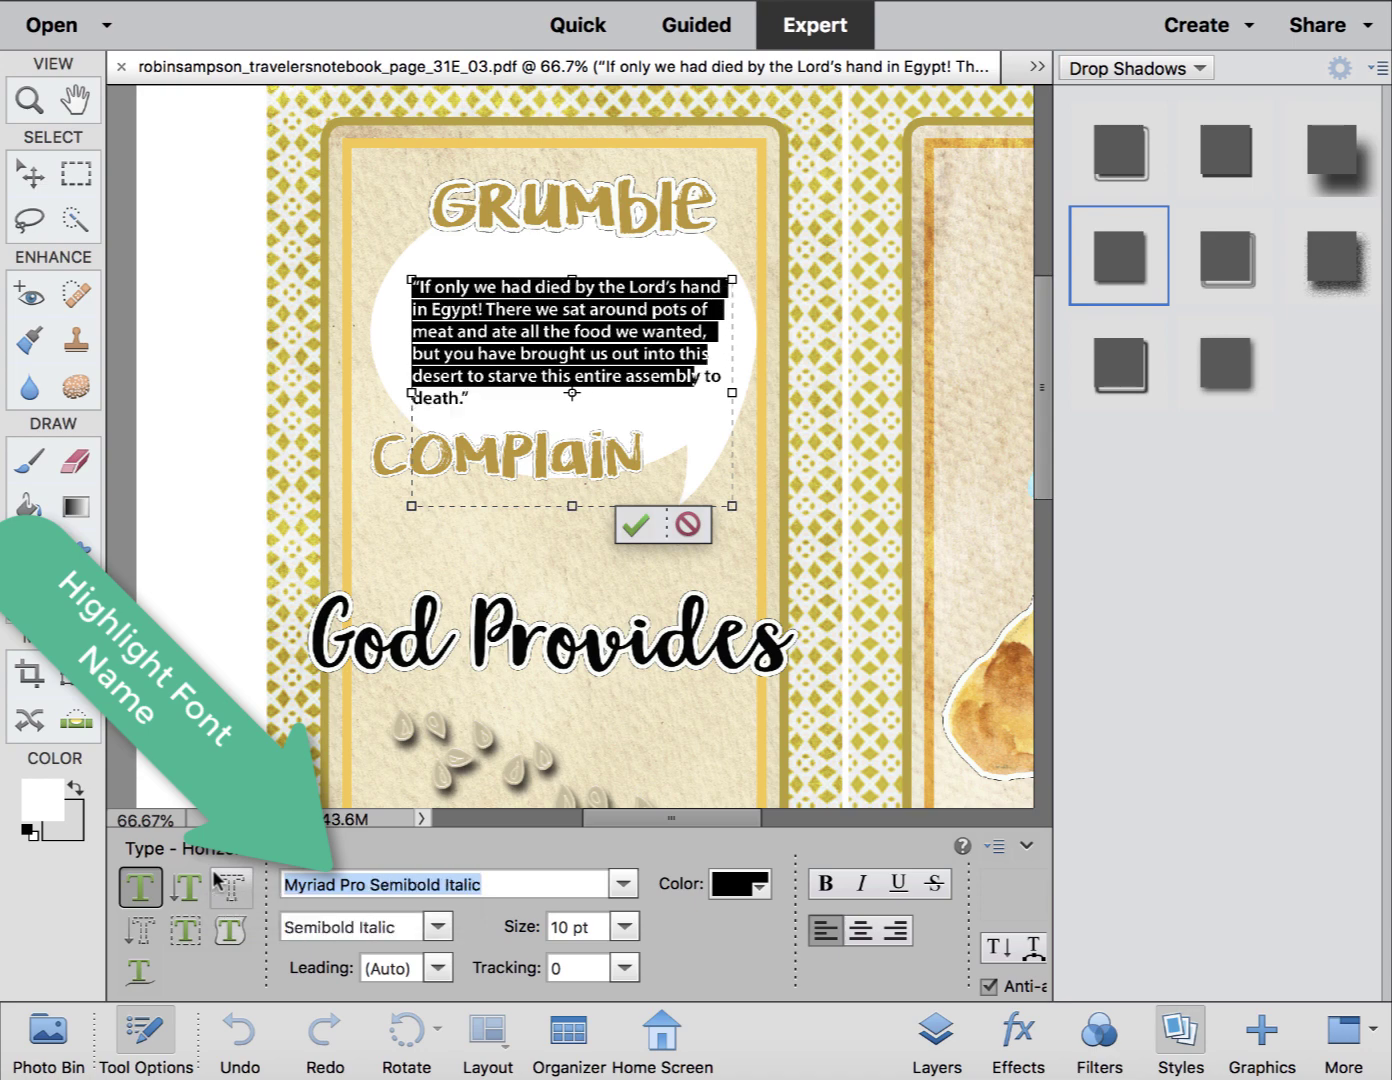
{"action": "key", "text": "Down"}
{"action": "key", "text": "Down"}
{"action": "key", "text": "Down"}
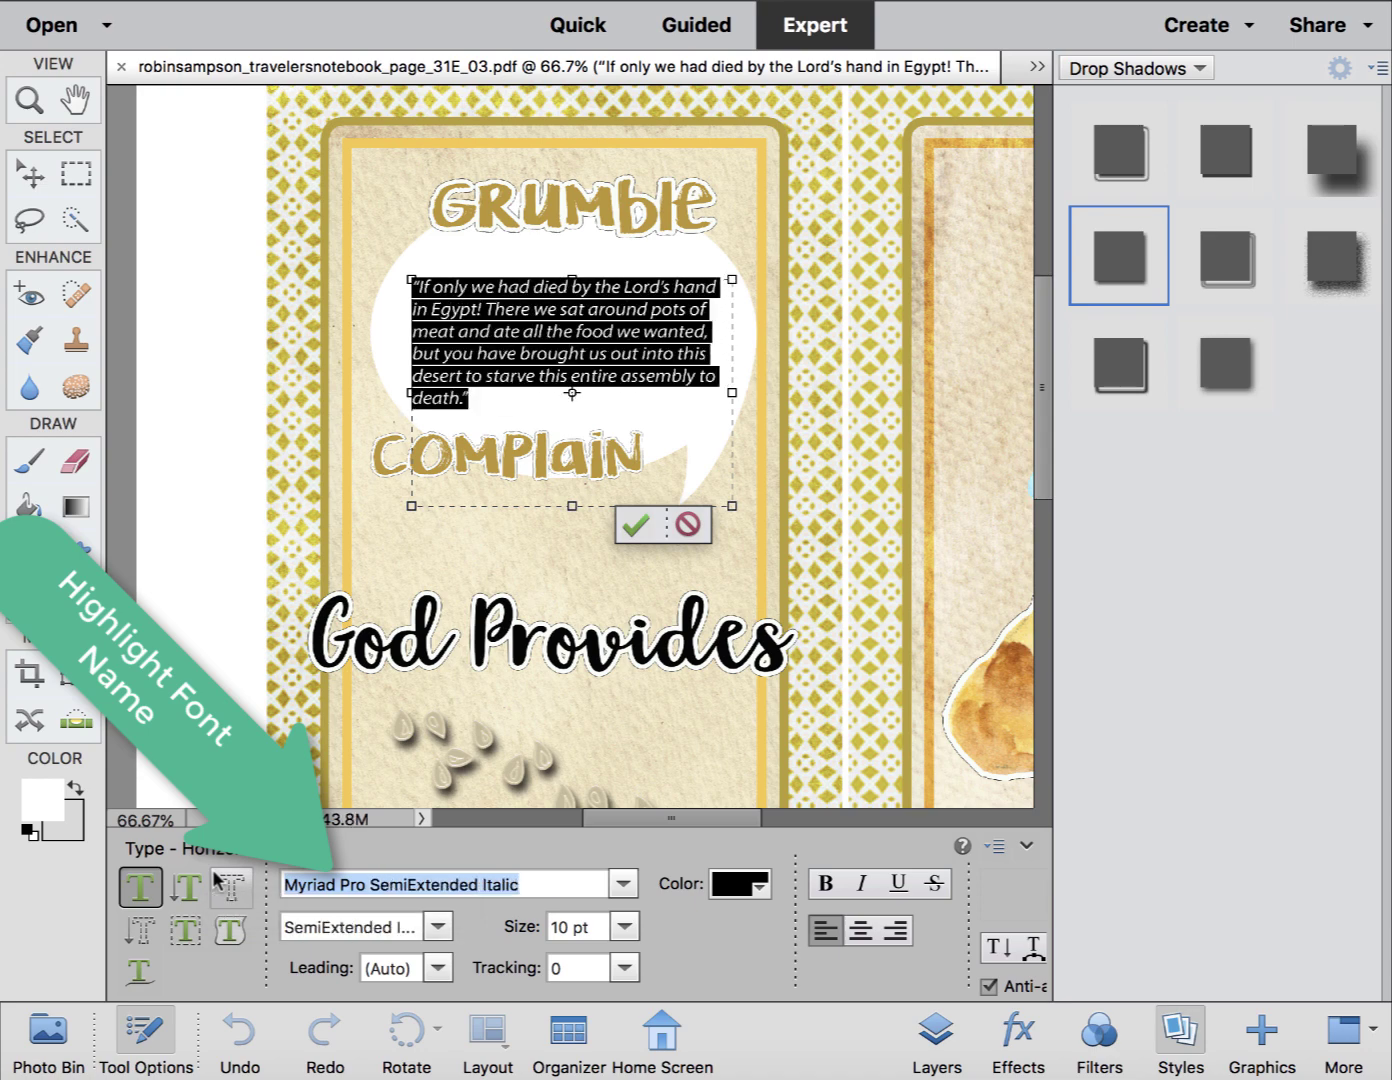
Set the speech-bubble quotation's font to Noteworthy Bold and commit the text.
{"action": "key", "text": "ctrl+equal"}
{"action": "key", "text": "ctrl+equal"}
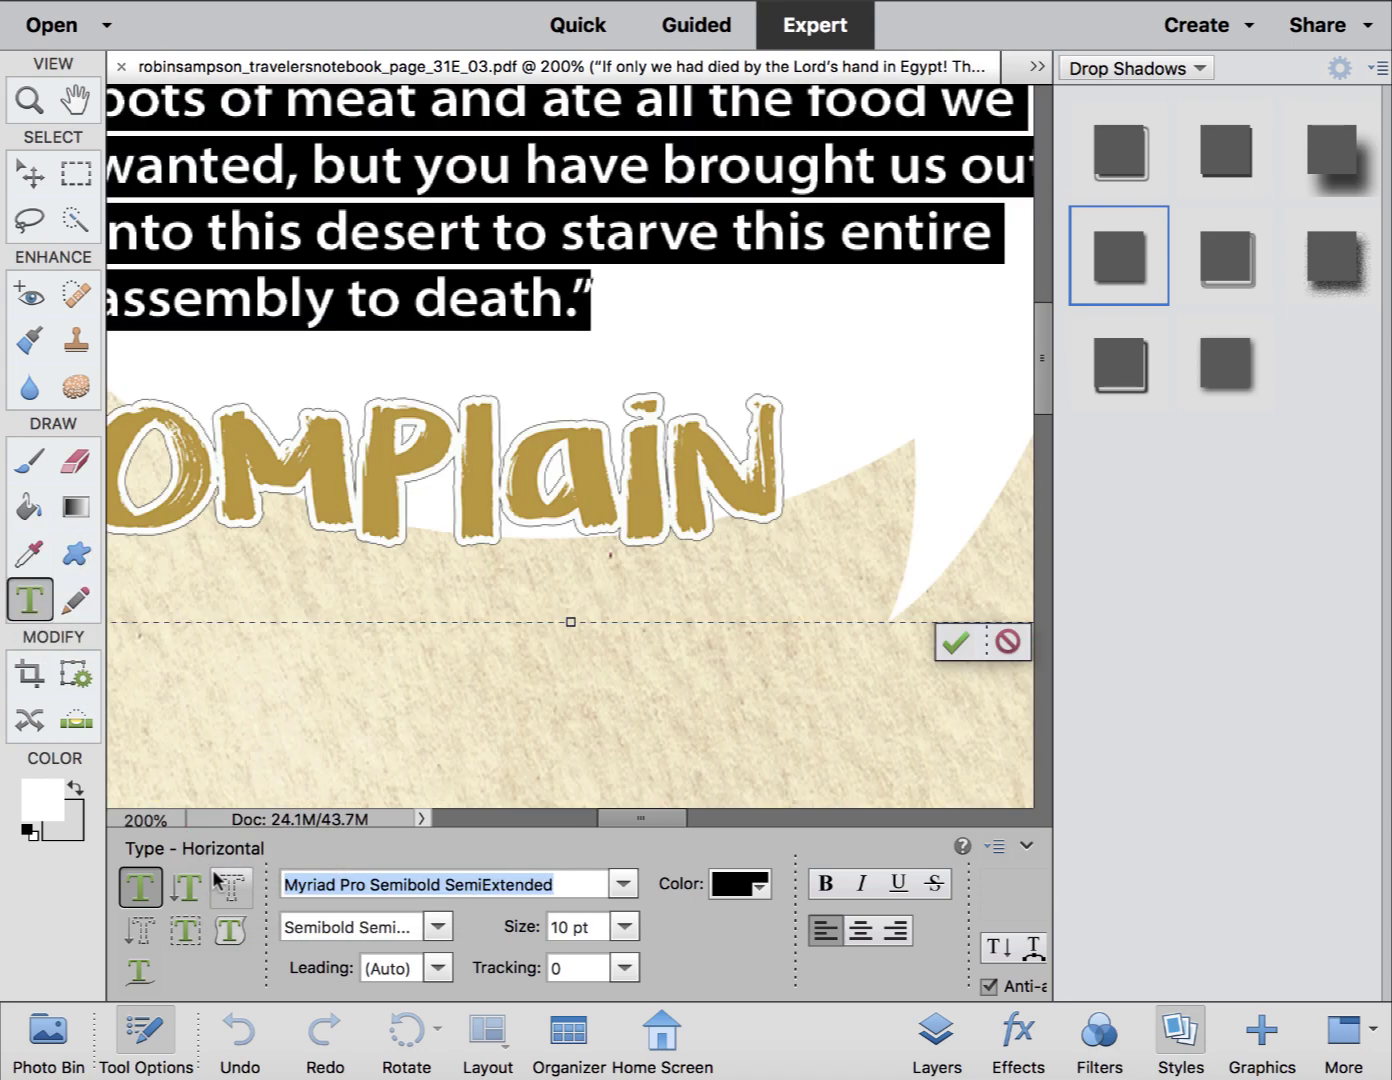
{"action": "scroll", "coordinate": [165, 775], "scroll_direction": "up", "scroll_amount": 5}
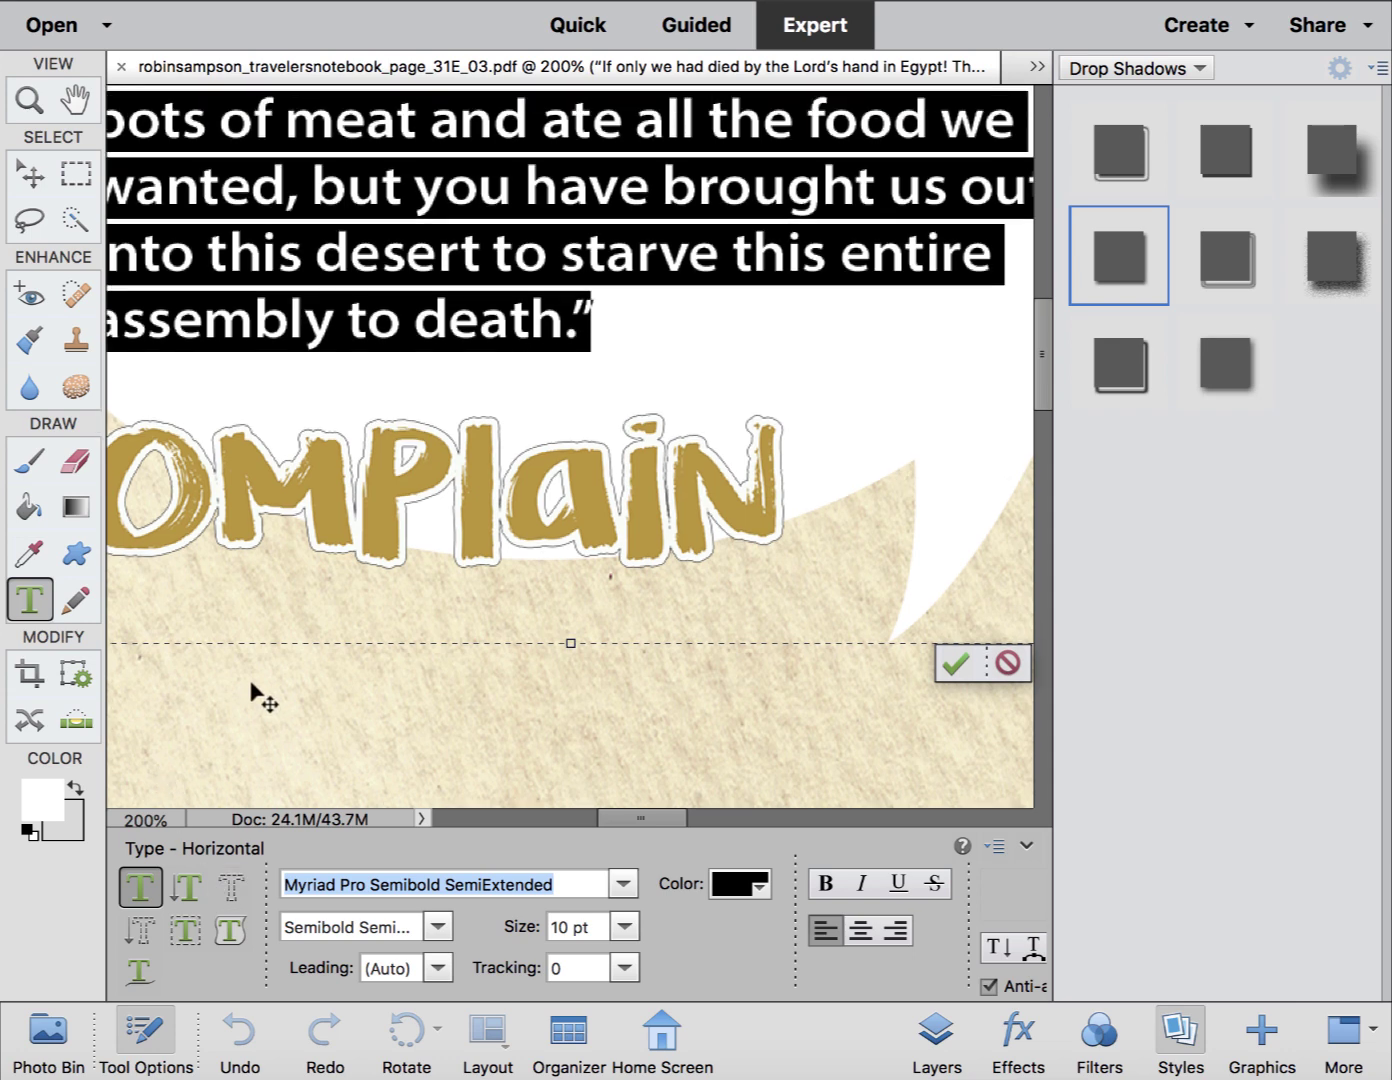
{"action": "scroll", "coordinate": [265, 694], "scroll_direction": "left", "scroll_amount": 4}
{"action": "scroll", "coordinate": [262, 692], "scroll_direction": "up", "scroll_amount": 3}
{"action": "scroll", "coordinate": [262, 691], "scroll_direction": "right", "scroll_amount": 8}
{"action": "scroll", "coordinate": [262, 692], "scroll_direction": "left", "scroll_amount": 6}
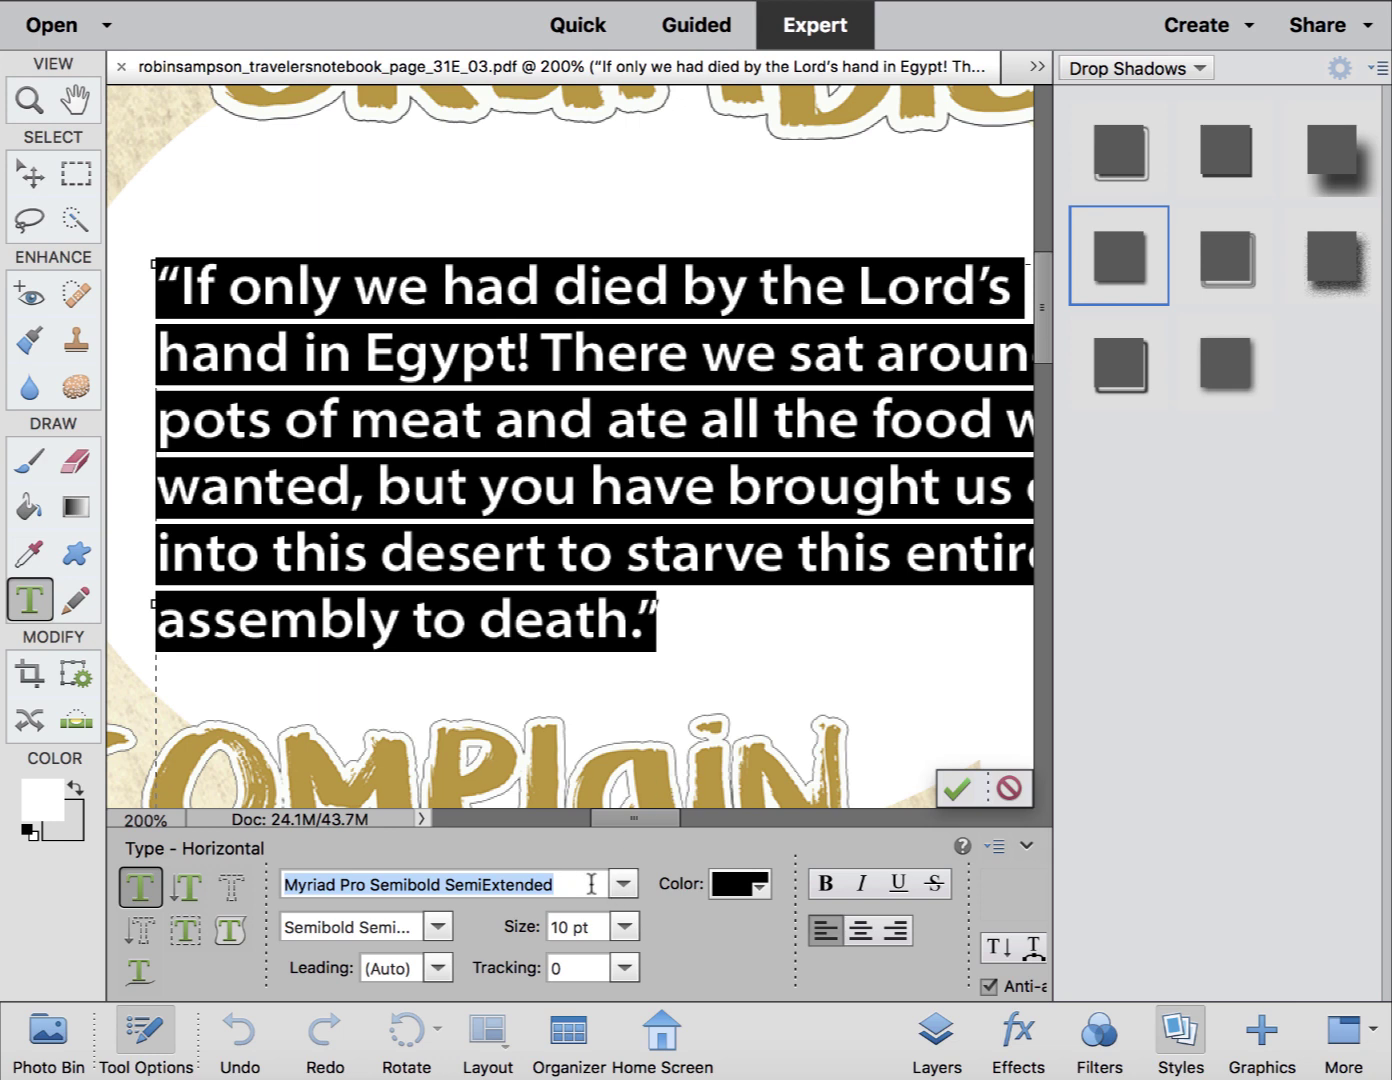
{"action": "key", "text": "Down"}
{"action": "key", "text": "Down"}
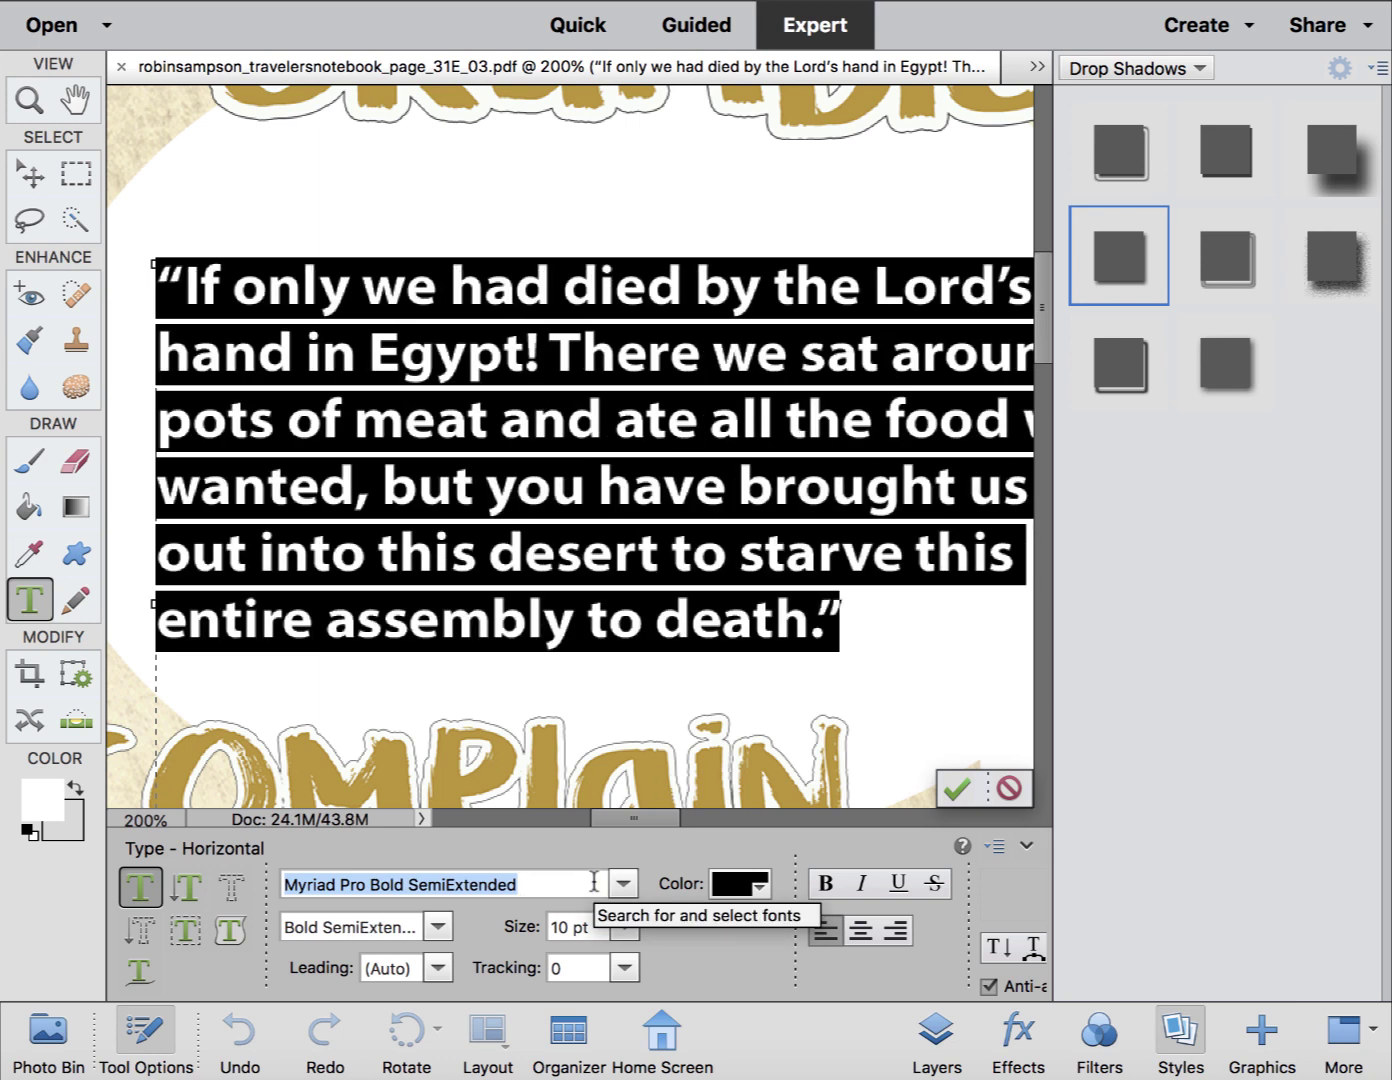
{"action": "key", "text": "Down"}
{"action": "key", "text": "Down"}
{"action": "key", "text": "Down"}
{"action": "key", "text": "Down"}
{"action": "key", "text": "Down"}
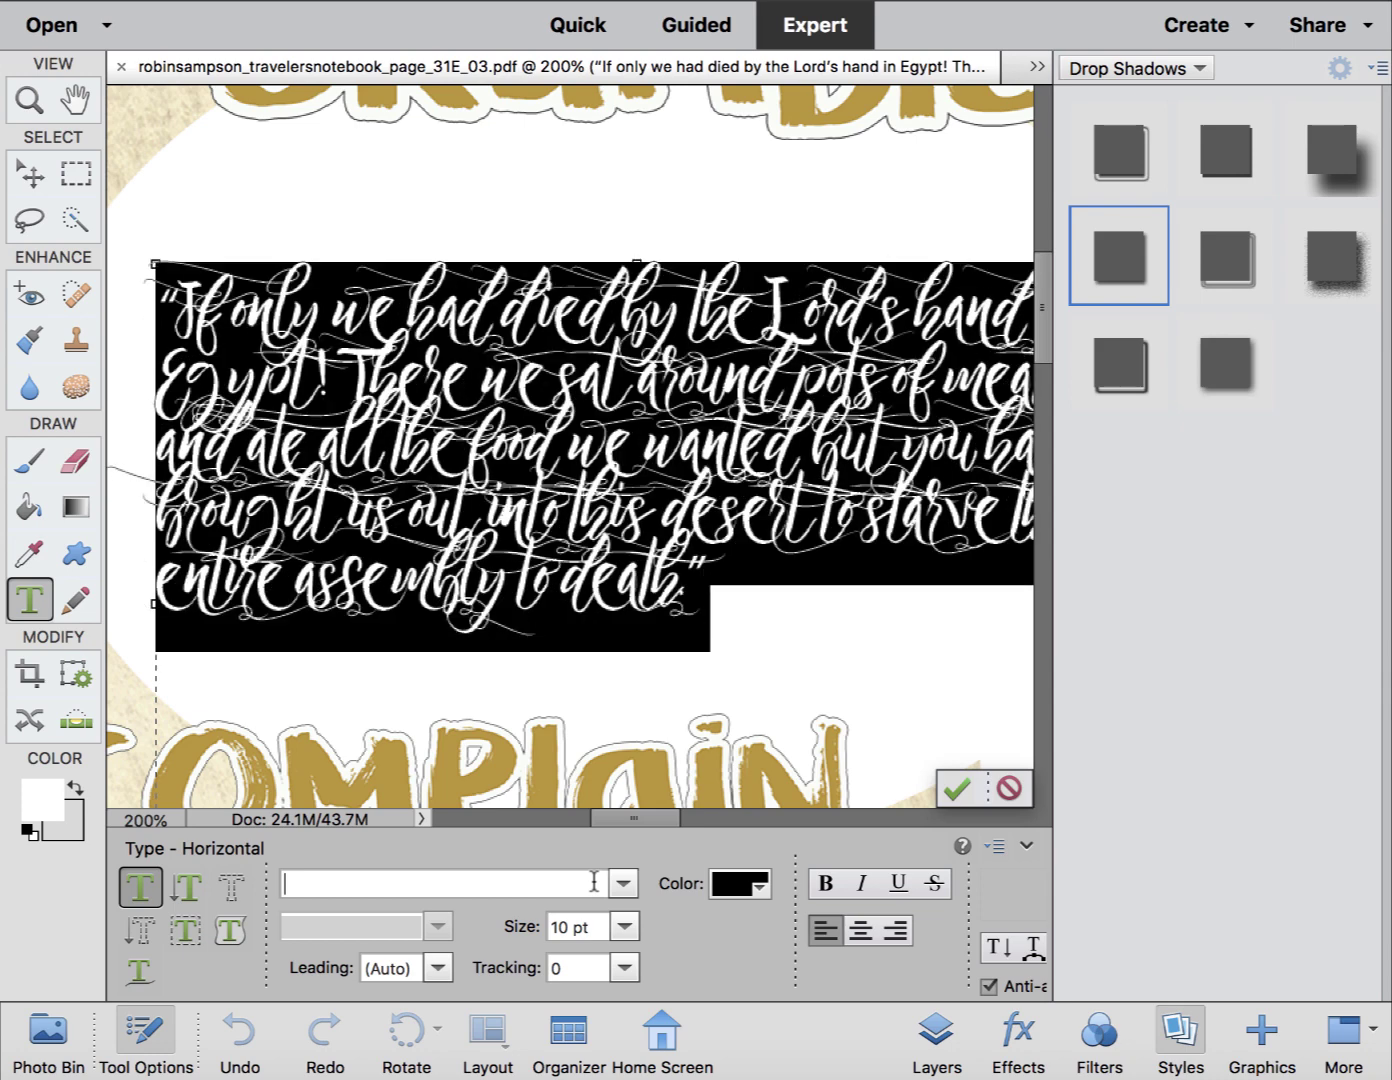
{"action": "key", "text": "Down"}
{"action": "key", "text": "Down"}
{"action": "key", "text": "Down"}
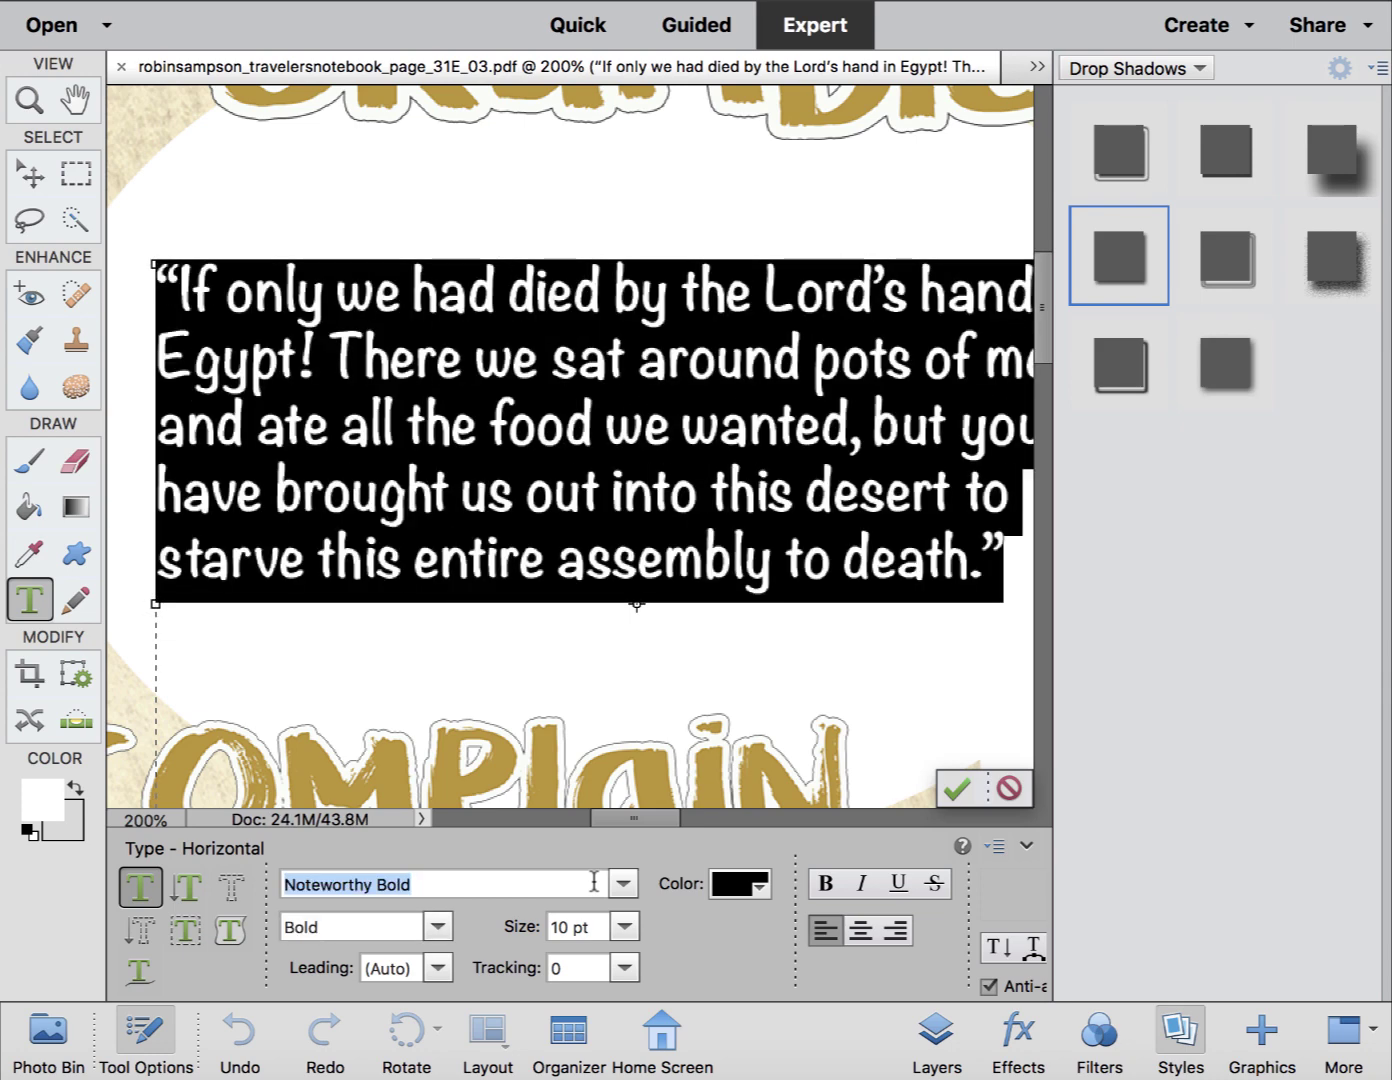
{"action": "left_click", "coordinate": [677, 739]}
{"action": "key", "text": "ctrl+minus"}
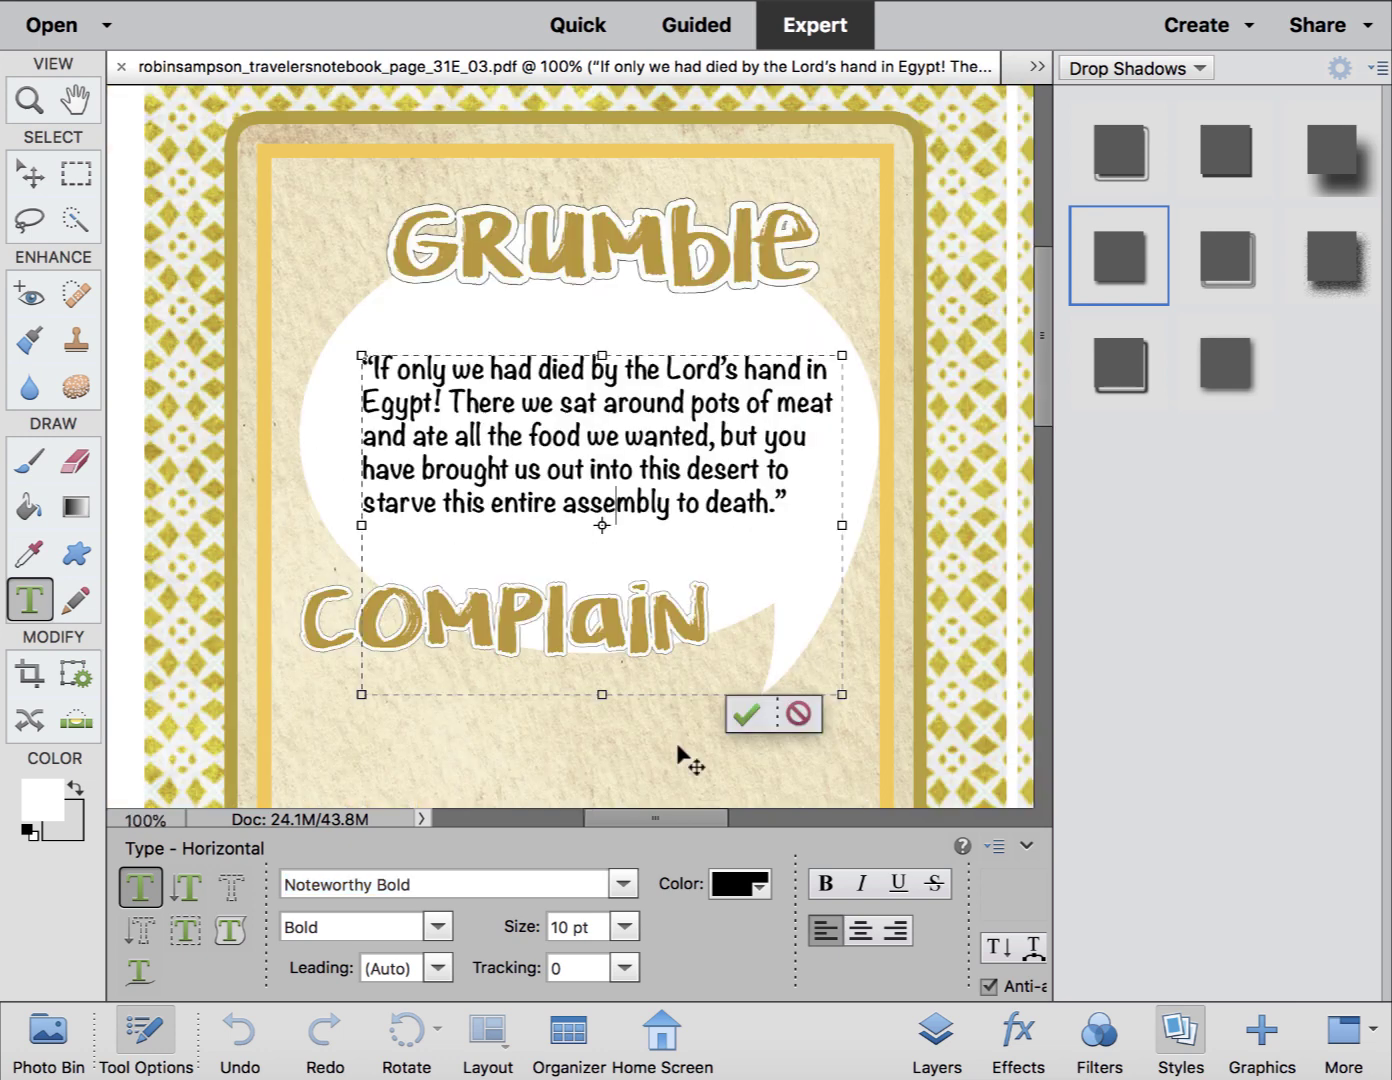
{"action": "key", "text": "ctrl+Return"}
{"action": "key", "text": "v"}
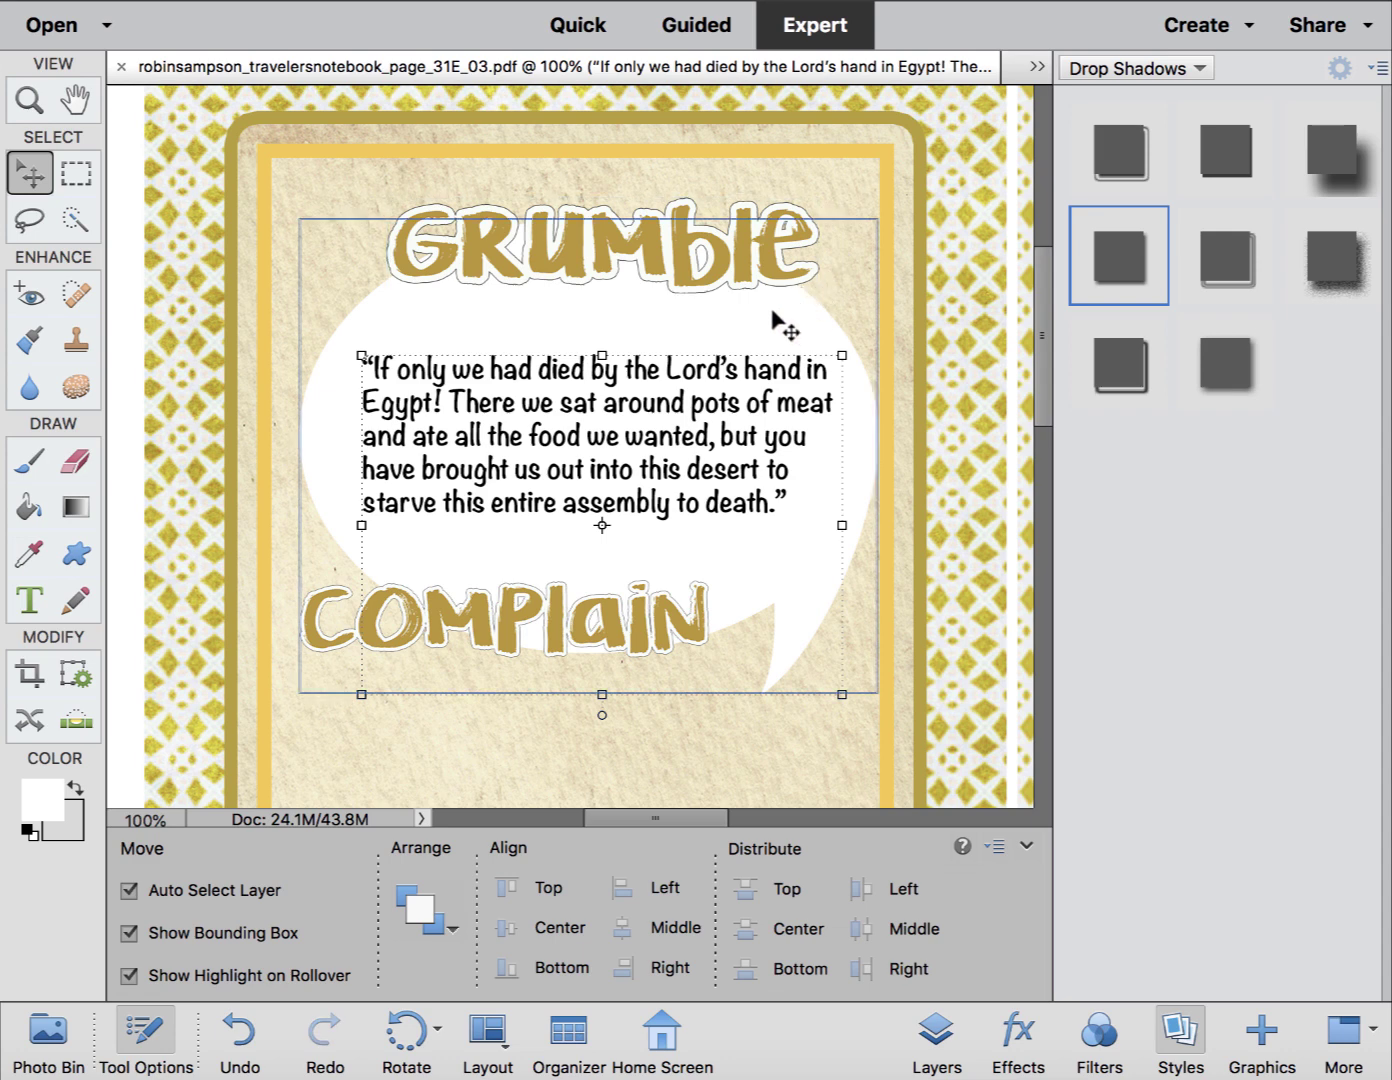
Rotate the GRUMBLE word art about 4.3 degrees counterclockwise and shift it about 0.28 in left over the bubble's upper edge.
{"action": "left_click", "coordinate": [776, 317]}
{"action": "left_click", "coordinate": [778, 263]}
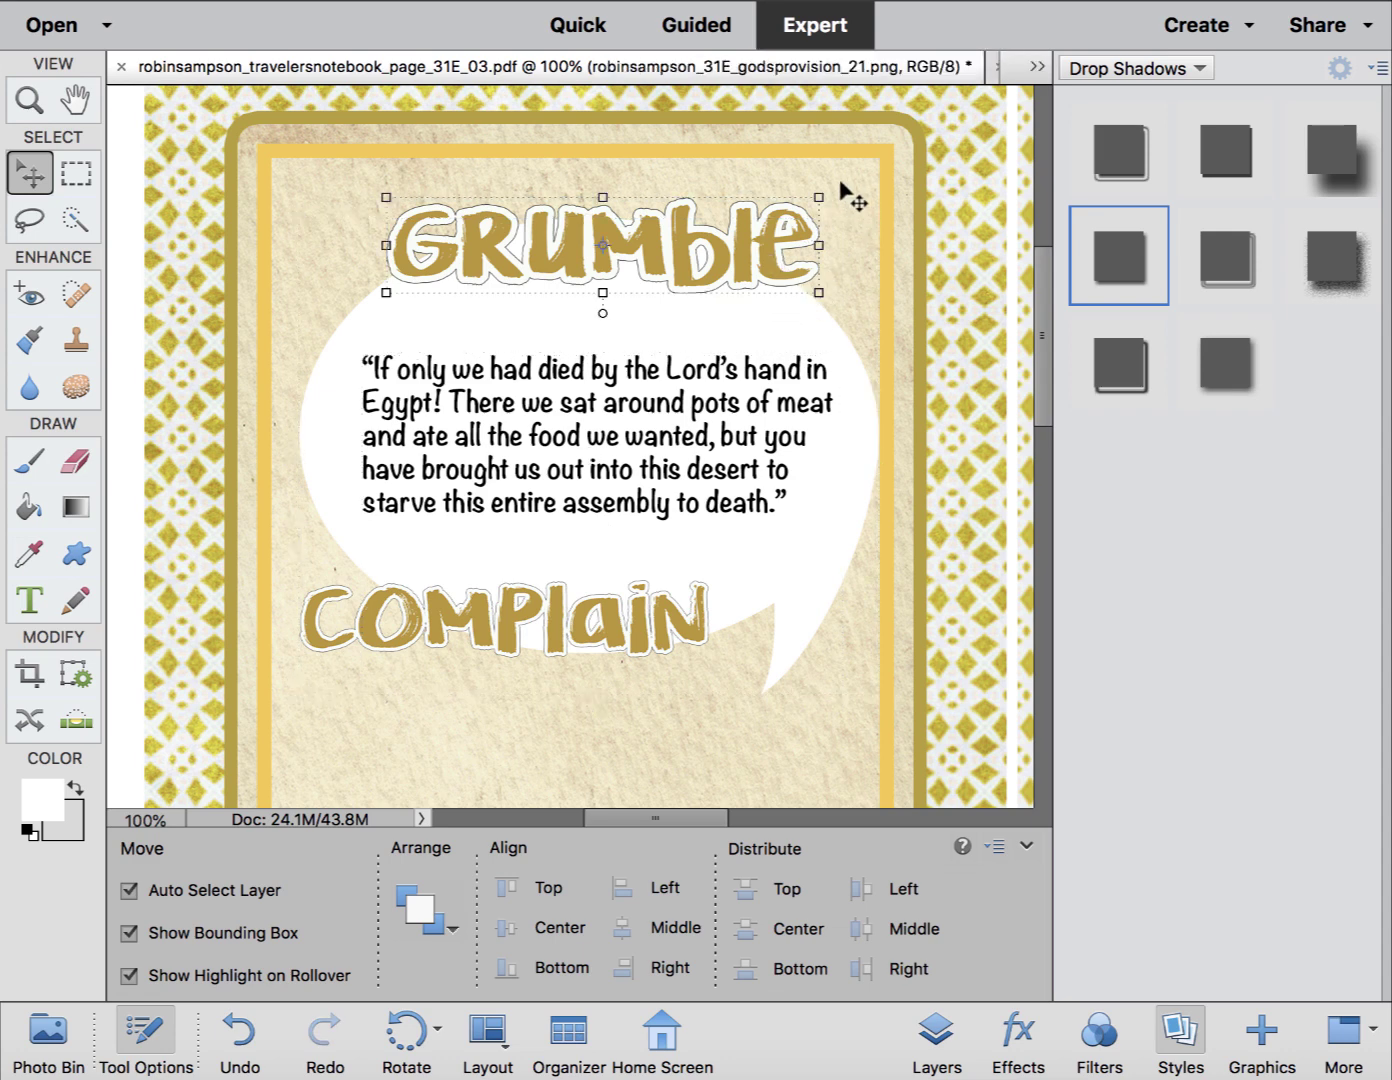
{"action": "key", "text": "ctrl+t"}
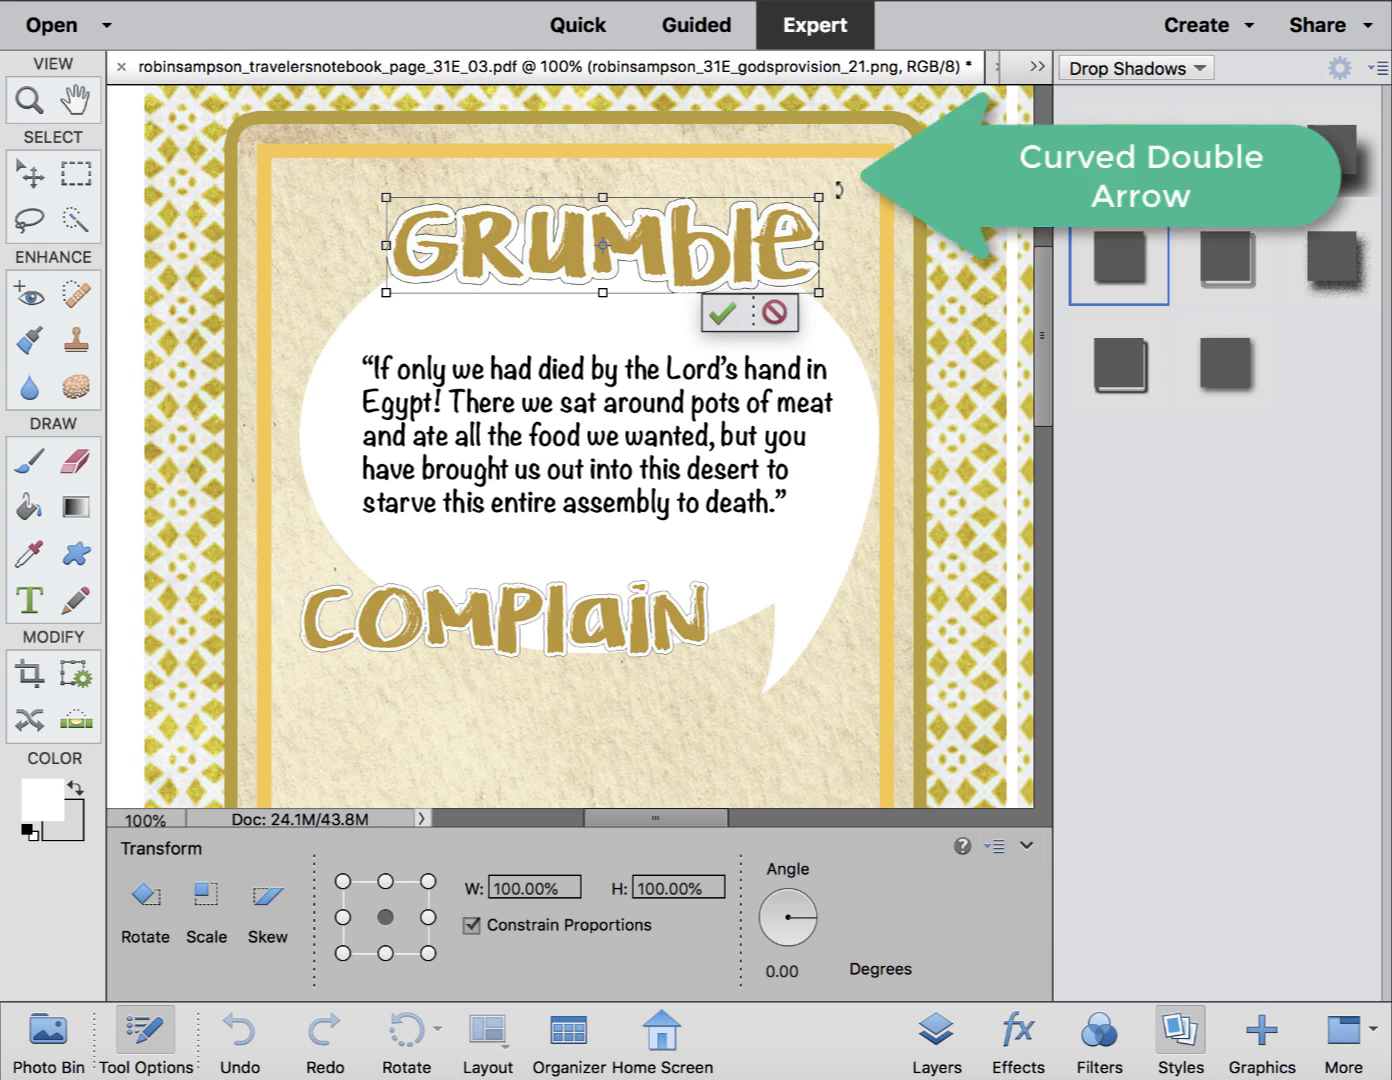
{"action": "left_click_drag", "start_coordinate": [845, 186], "coordinate": [836, 168]}
{"action": "left_click_drag", "start_coordinate": [760, 226], "coordinate": [702, 229]}
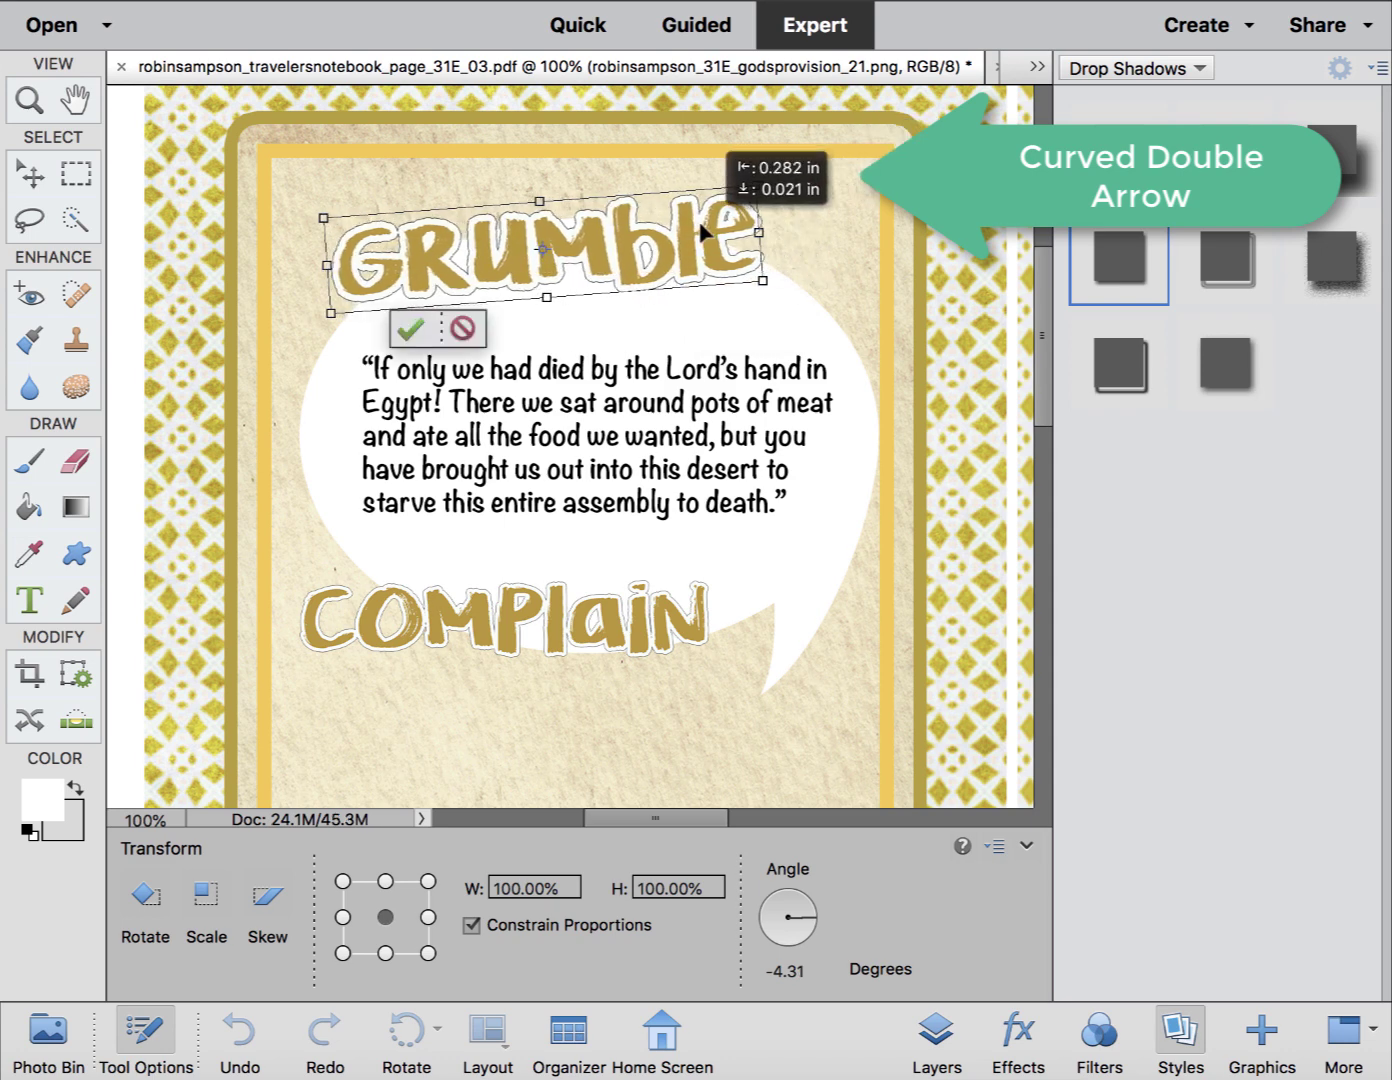
{"action": "key", "text": "Return"}
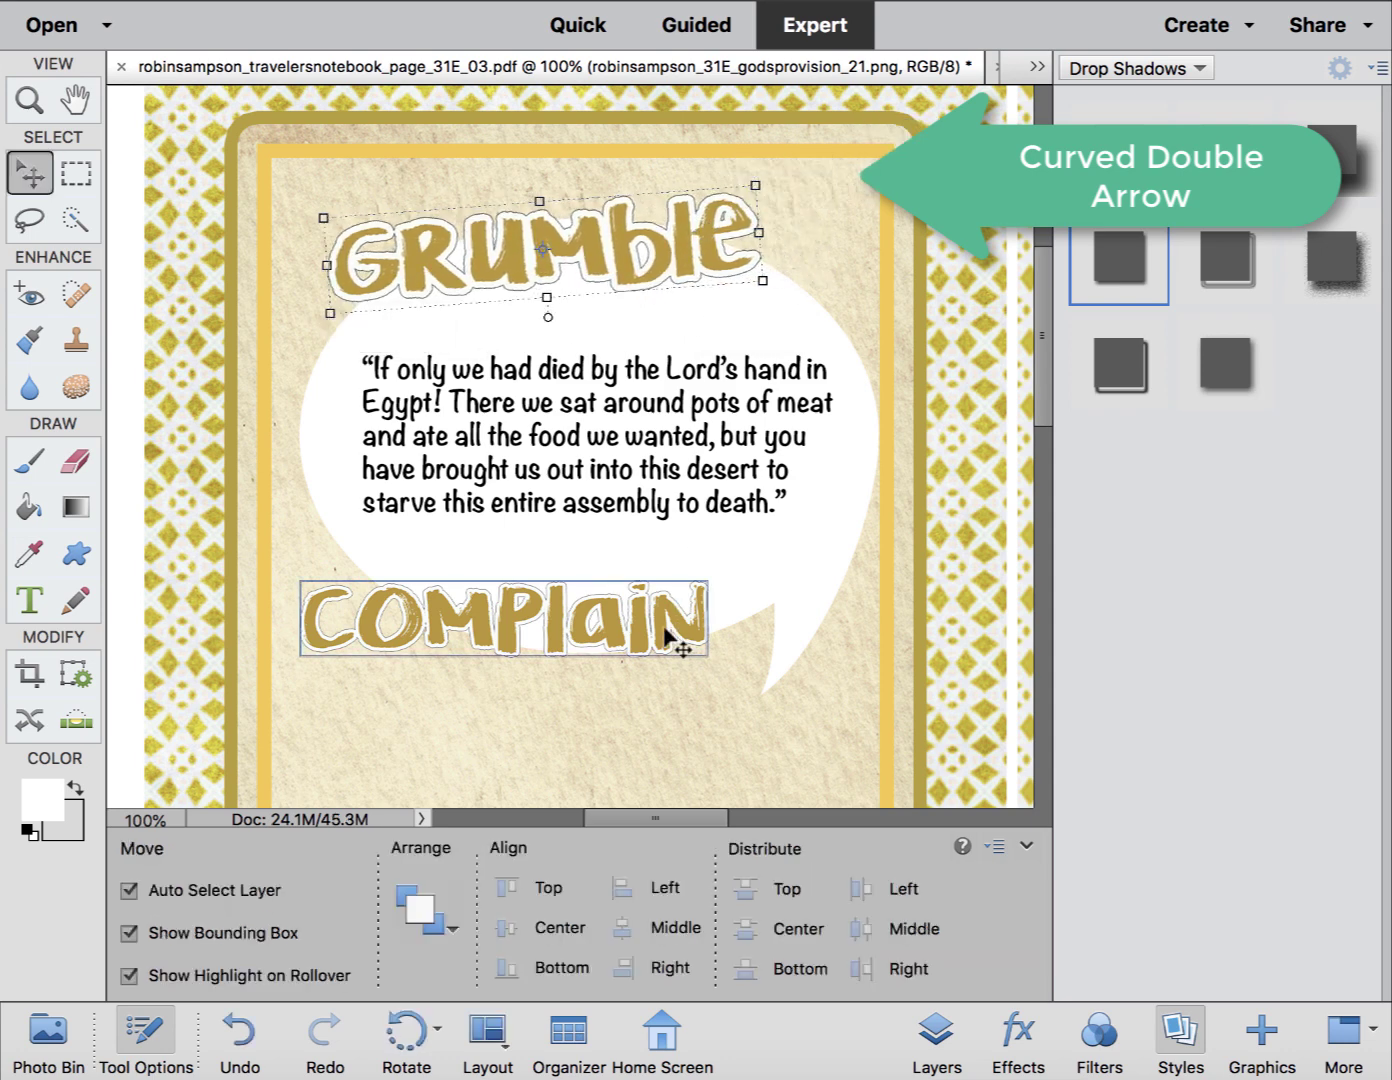
Tilt the COMPLAIN word art slightly clockwise along the speech bubble's lower edge.
{"action": "left_click", "coordinate": [648, 636]}
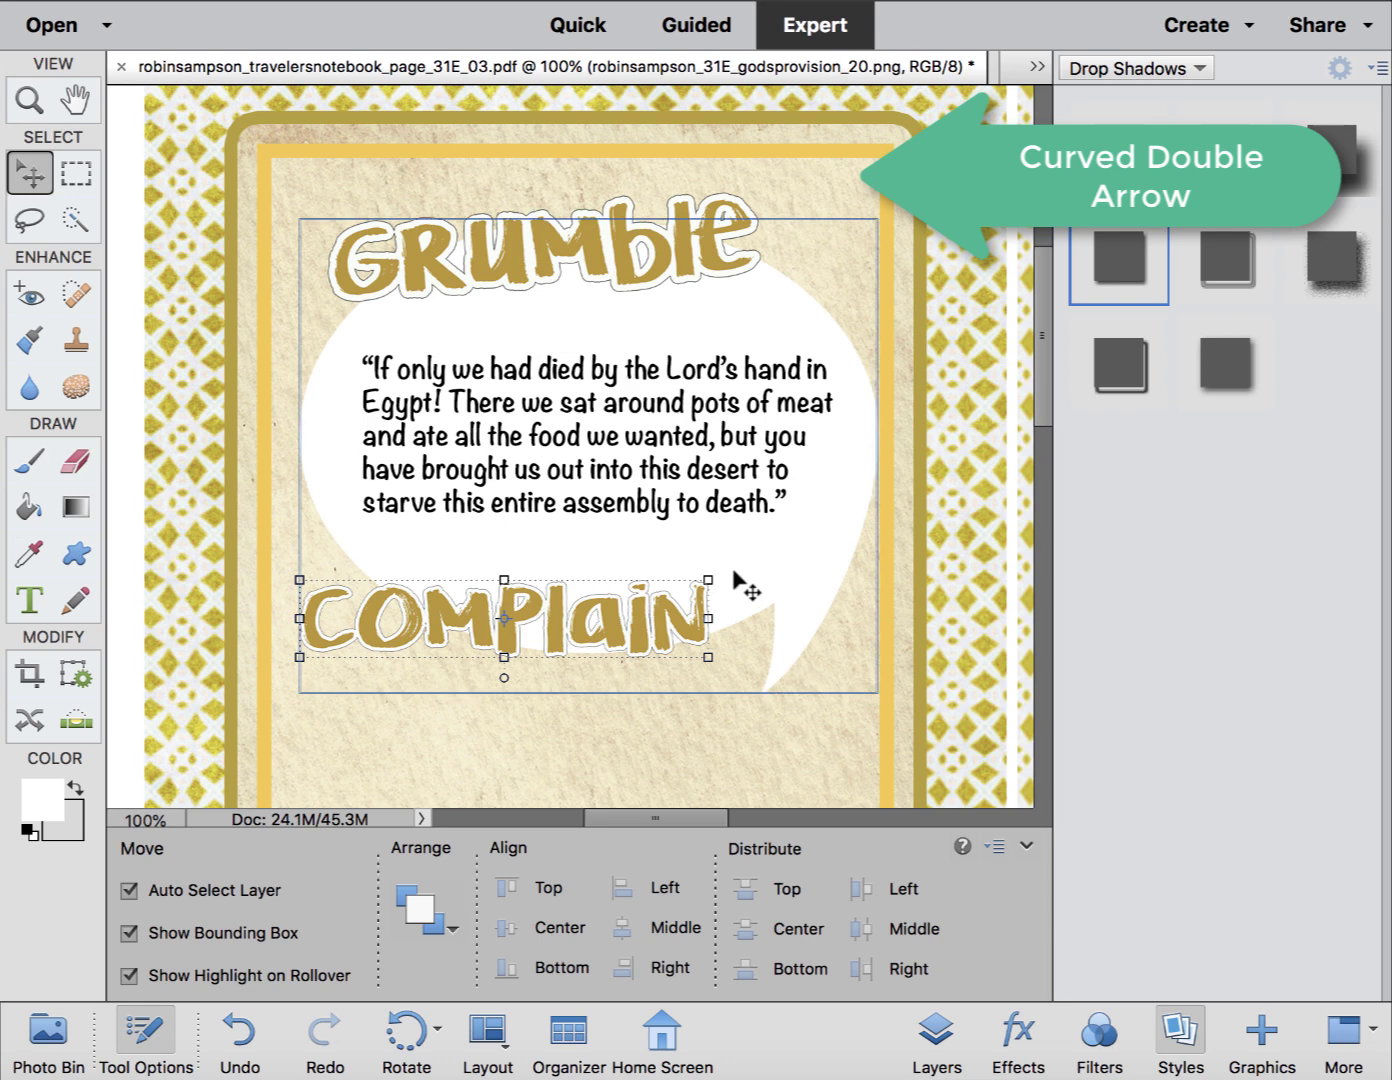
{"action": "left_click_drag", "start_coordinate": [721, 568], "coordinate": [833, 552]}
{"action": "key", "text": "Return"}
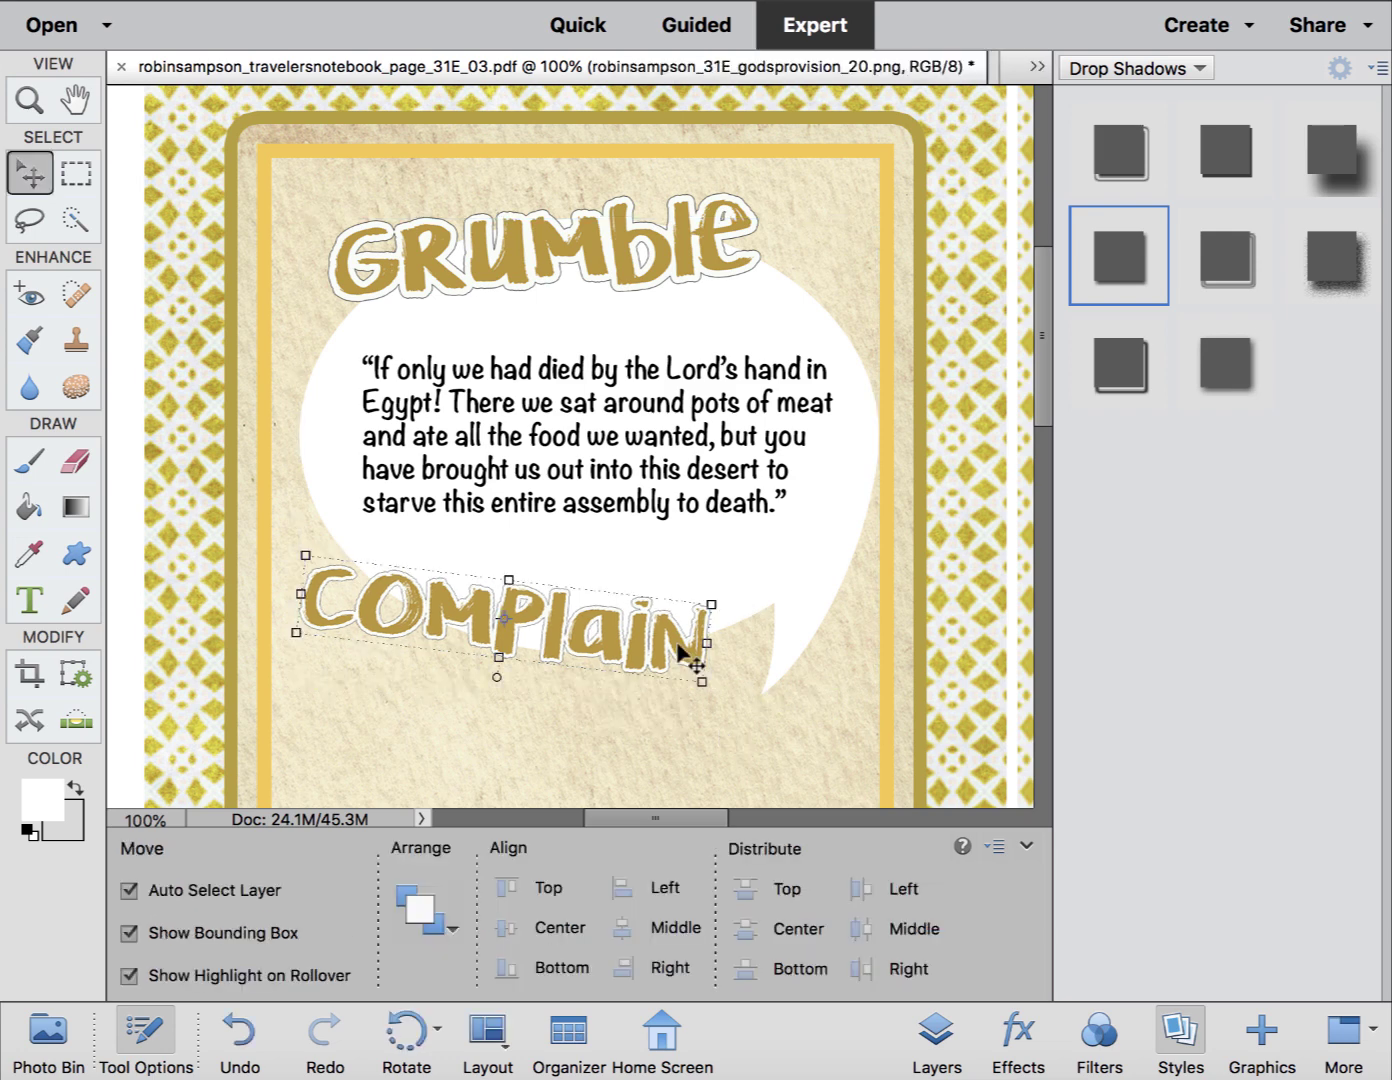
Duplicate COMPLAIN, shrink the copy to about 41.5% width and 66% height, and place it above the bubble's tail.
{"action": "key", "text": "ctrl+j"}
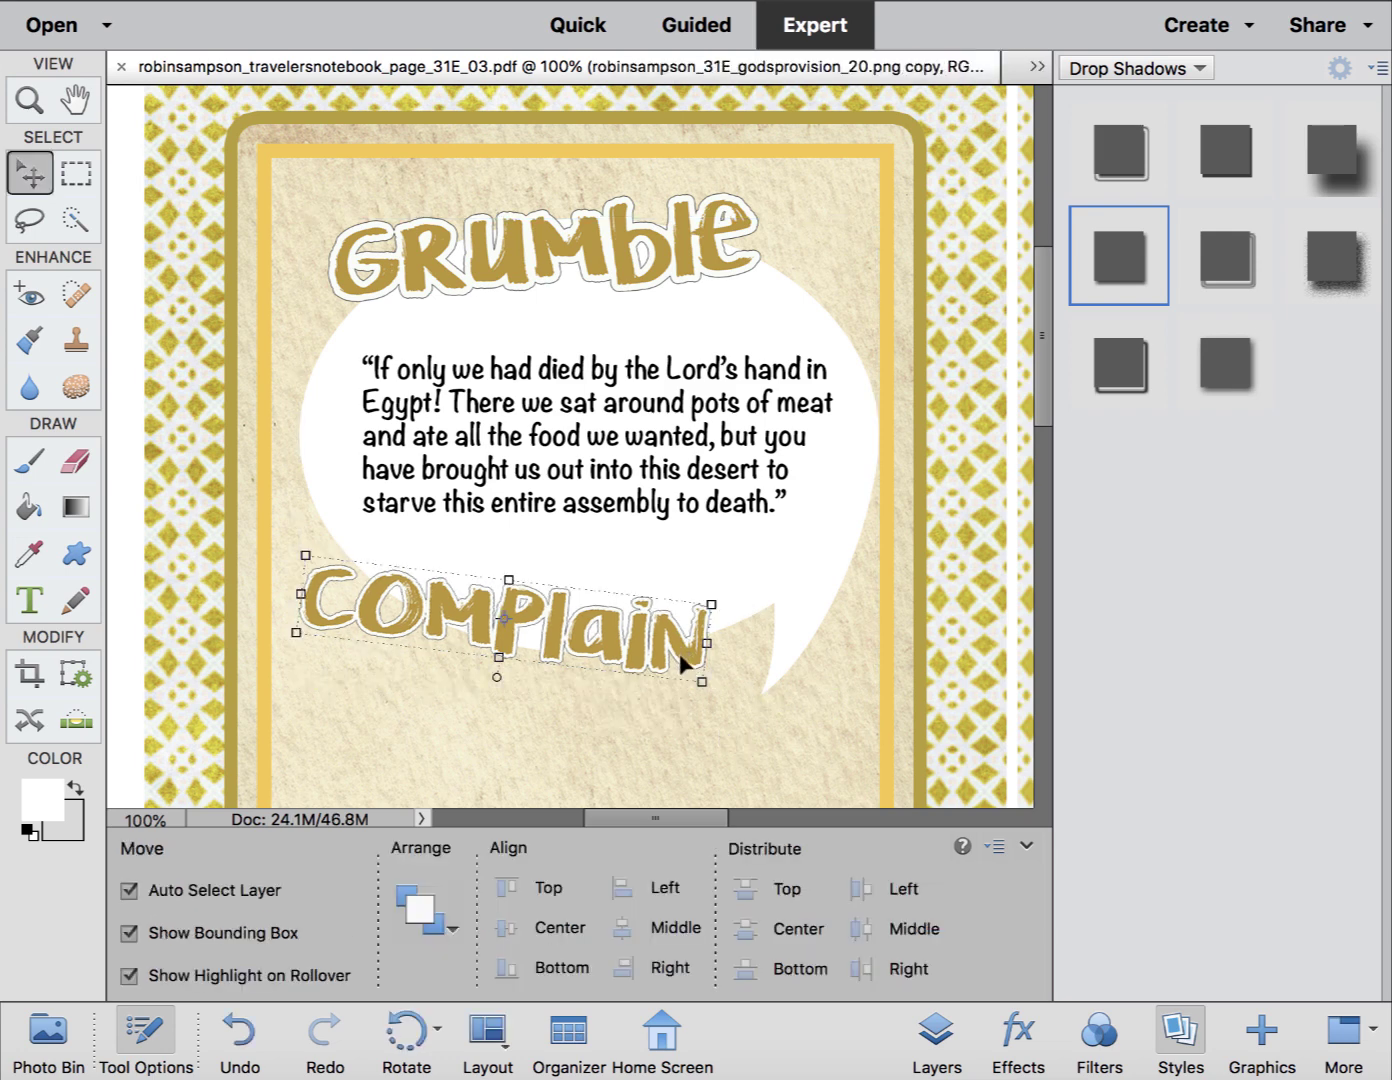
{"action": "left_click_drag", "start_coordinate": [700, 678], "coordinate": [805, 582]}
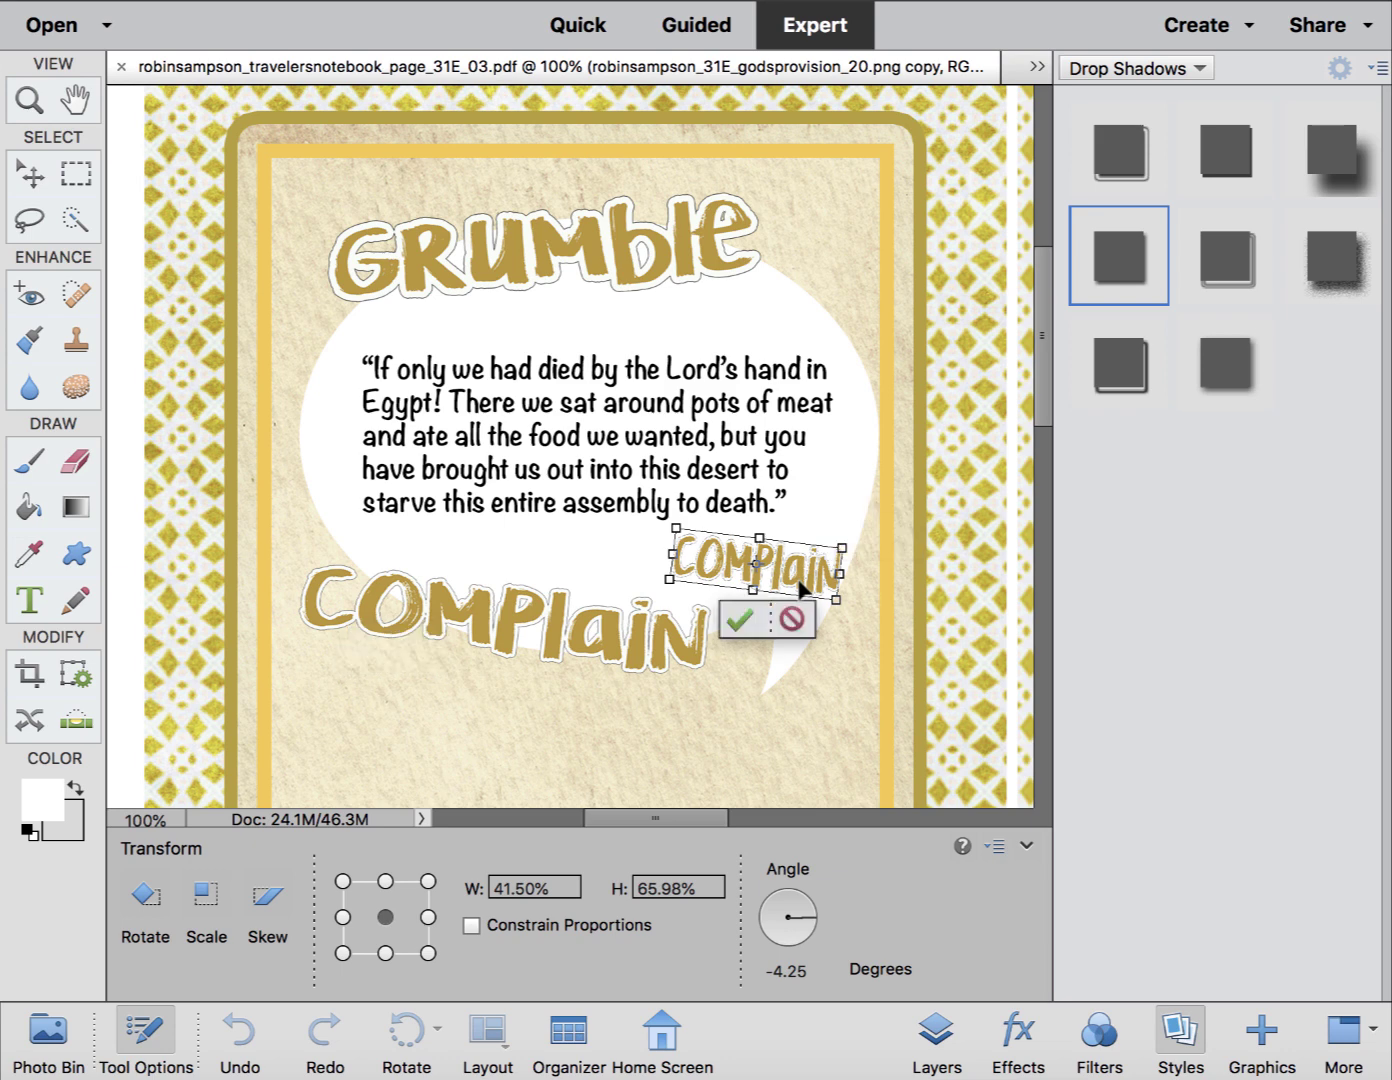
{"action": "key", "text": "Return"}
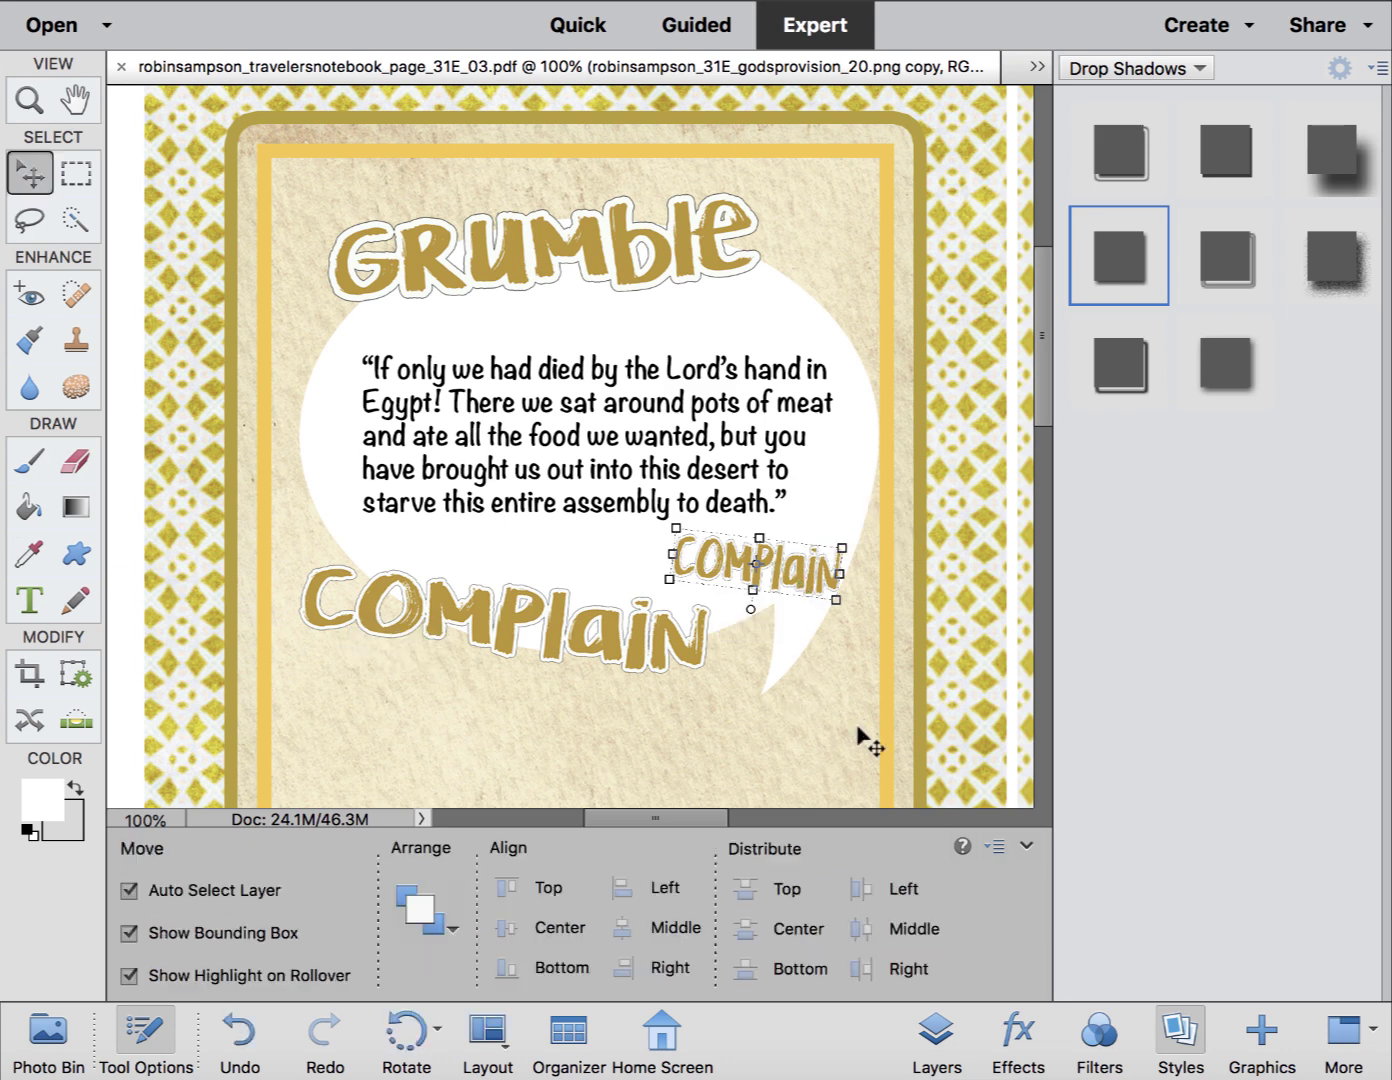
Duplicate GRUMBLE, shrink the copy to under half size, and place it on the bubble's upper right edge.
{"action": "left_click", "coordinate": [701, 258]}
{"action": "key", "text": "ctrl+j"}
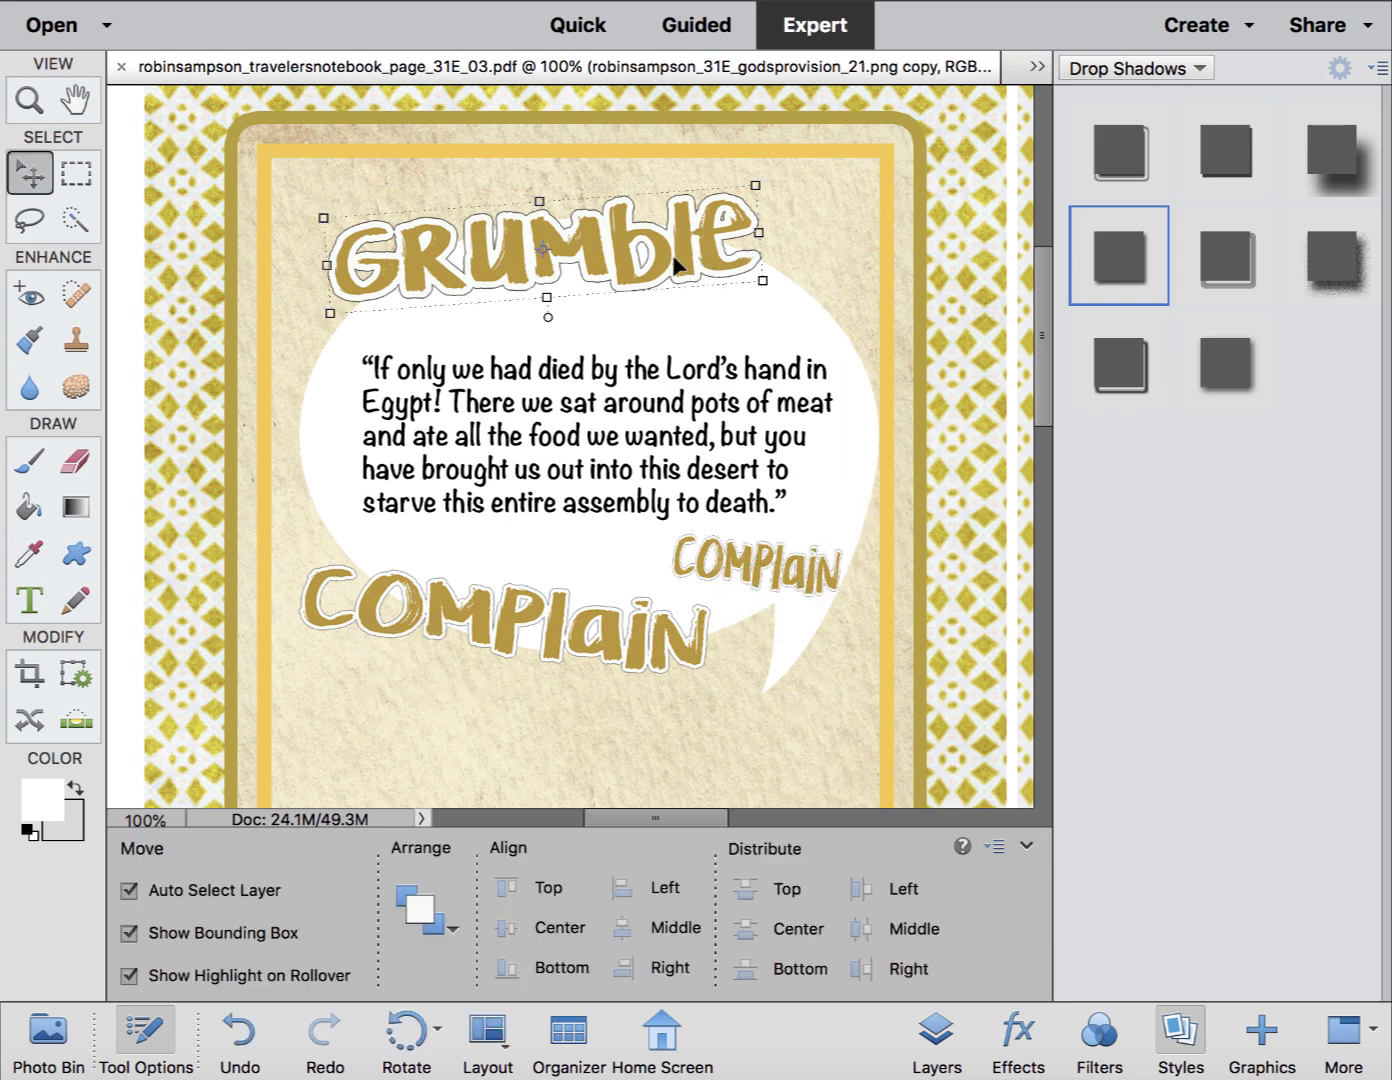
{"action": "left_click_drag", "start_coordinate": [678, 292], "coordinate": [860, 302]}
{"action": "left_click", "coordinate": [351, 444]}
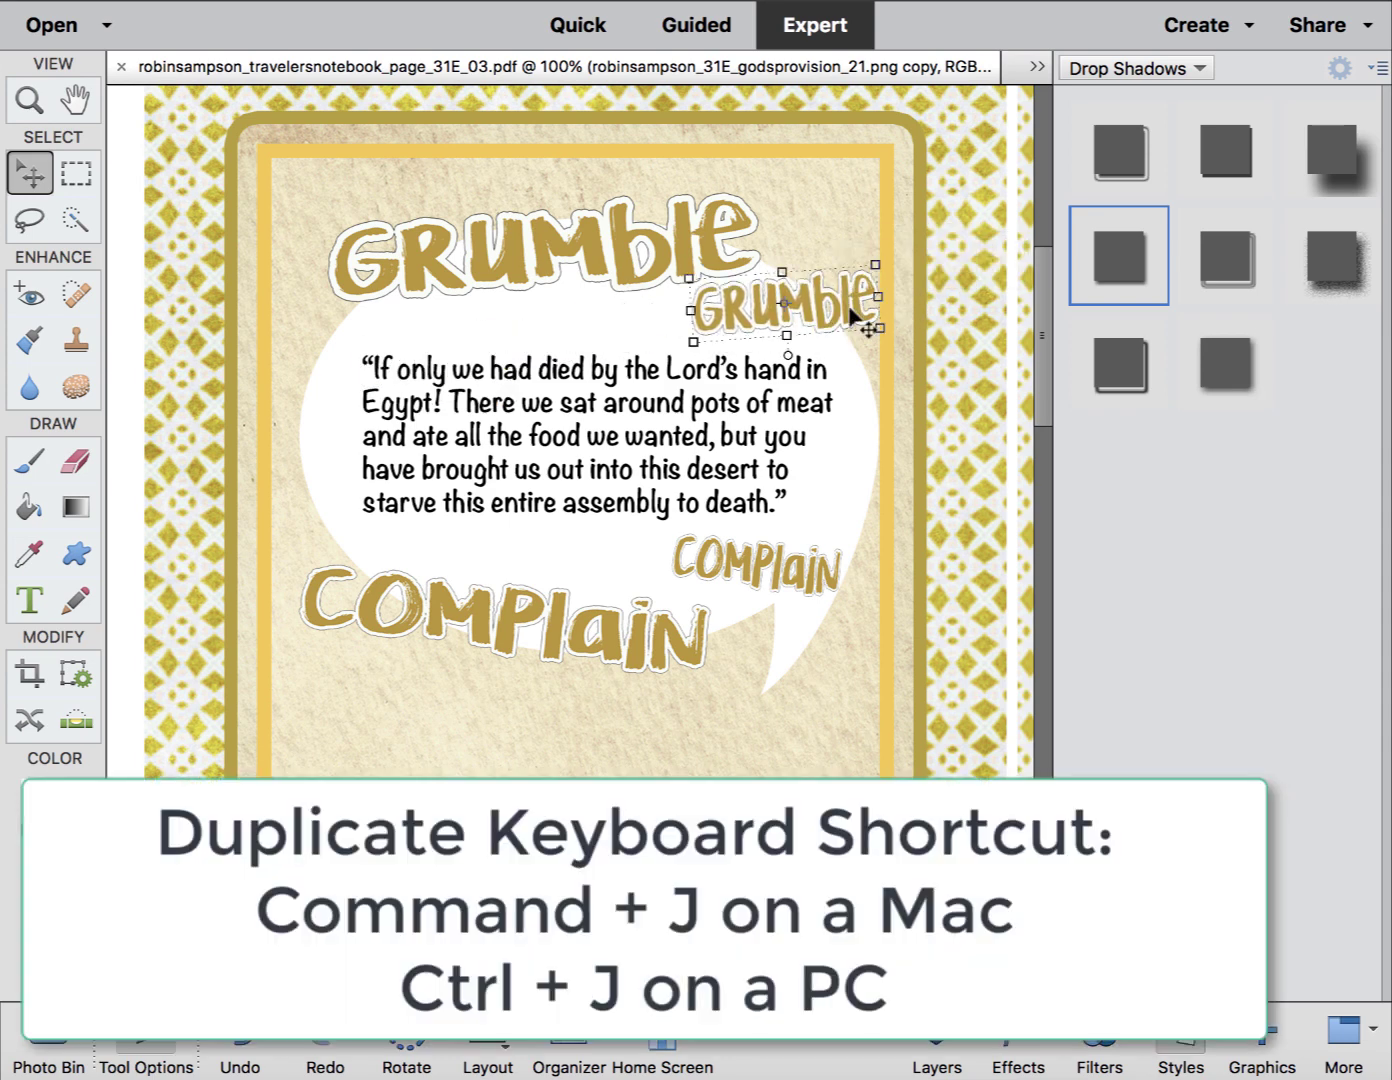
Duplicate the small COMPLAIN and move the copy to the speech bubble's upper left side.
{"action": "left_click", "coordinate": [804, 580]}
{"action": "key", "text": "ctrl+j"}
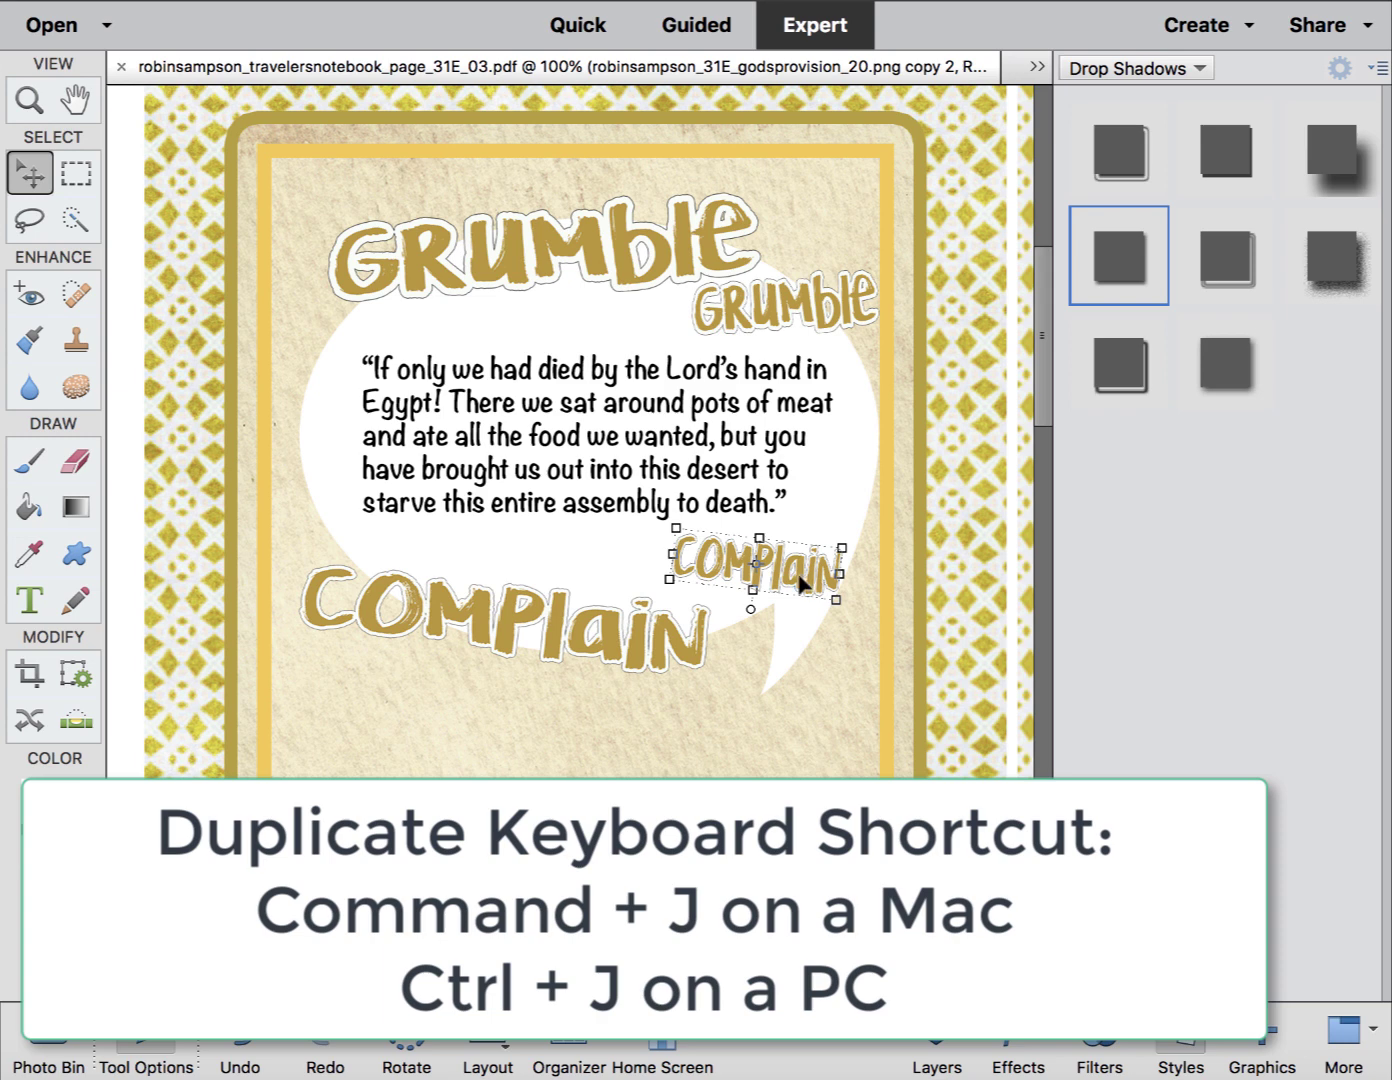
{"action": "left_click_drag", "start_coordinate": [801, 582], "coordinate": [387, 347]}
{"action": "left_click", "coordinate": [648, 280]}
Duplicate the small GRUMBLE and move the copy below the left end of the large COMPLAIN.
{"action": "left_click", "coordinate": [855, 313]}
{"action": "key", "text": "super+j"}
{"action": "left_click_drag", "start_coordinate": [855, 312], "coordinate": [458, 683]}
{"action": "left_click_drag", "start_coordinate": [447, 605], "coordinate": [454, 581]}
{"action": "left_click_drag", "start_coordinate": [431, 704], "coordinate": [437, 712]}
Move the God Provides word art slightly to the right so it sits centered across the left page.
{"action": "scroll", "coordinate": [641, 733], "scroll_direction": "down", "scroll_amount": 5}
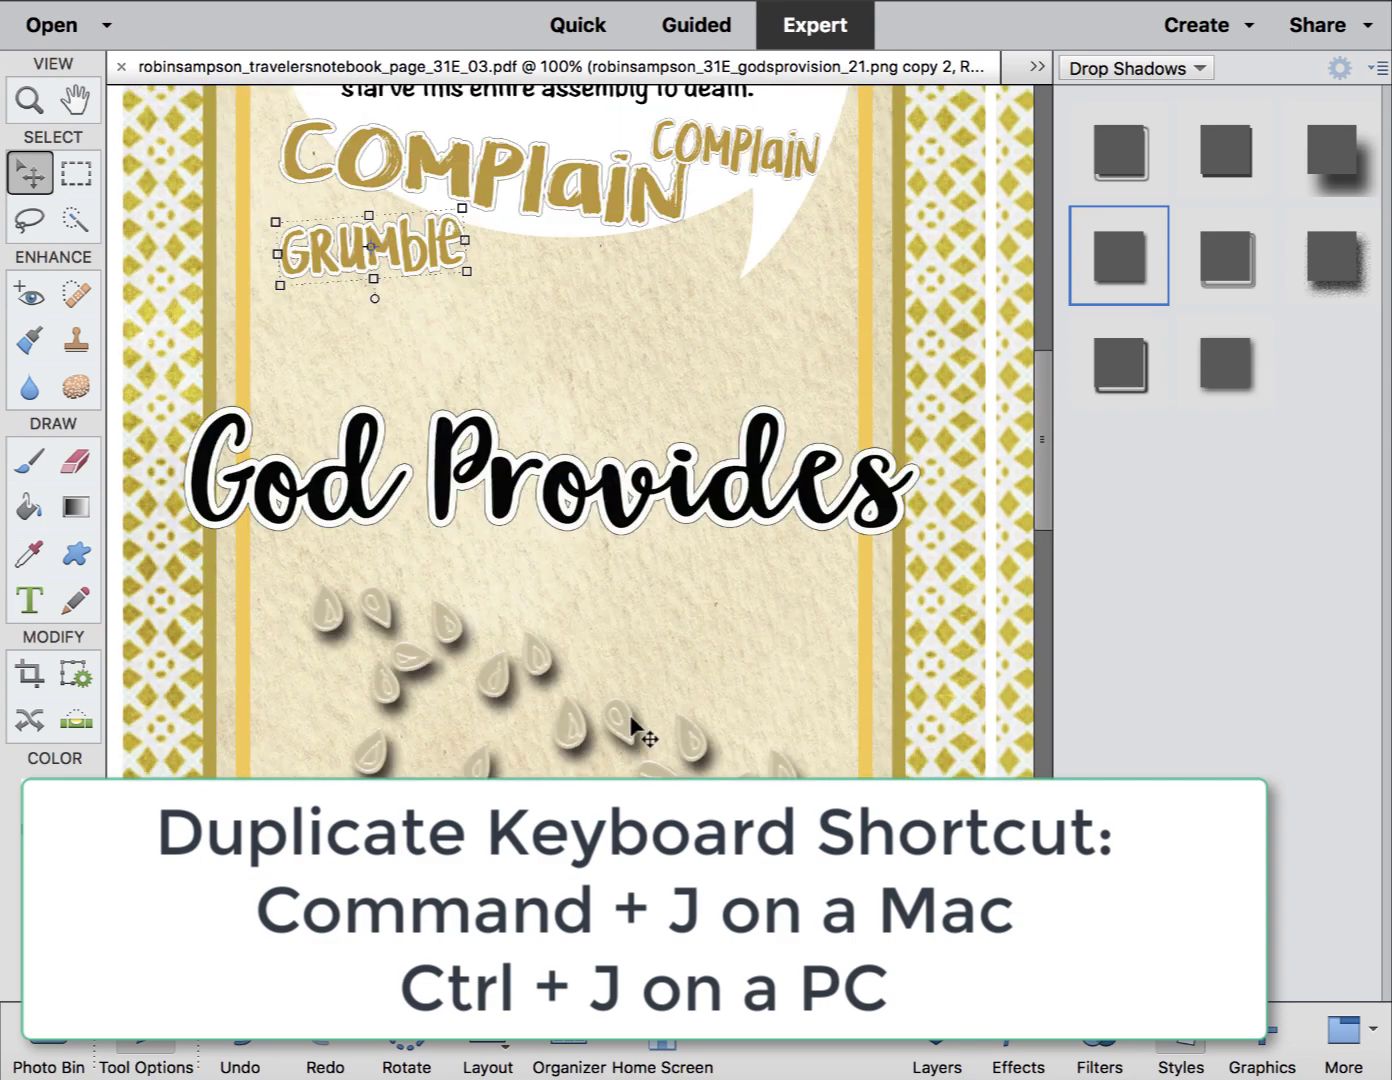
{"action": "left_click", "coordinate": [655, 485]}
{"action": "left_click_drag", "start_coordinate": [883, 529], "coordinate": [900, 528]}
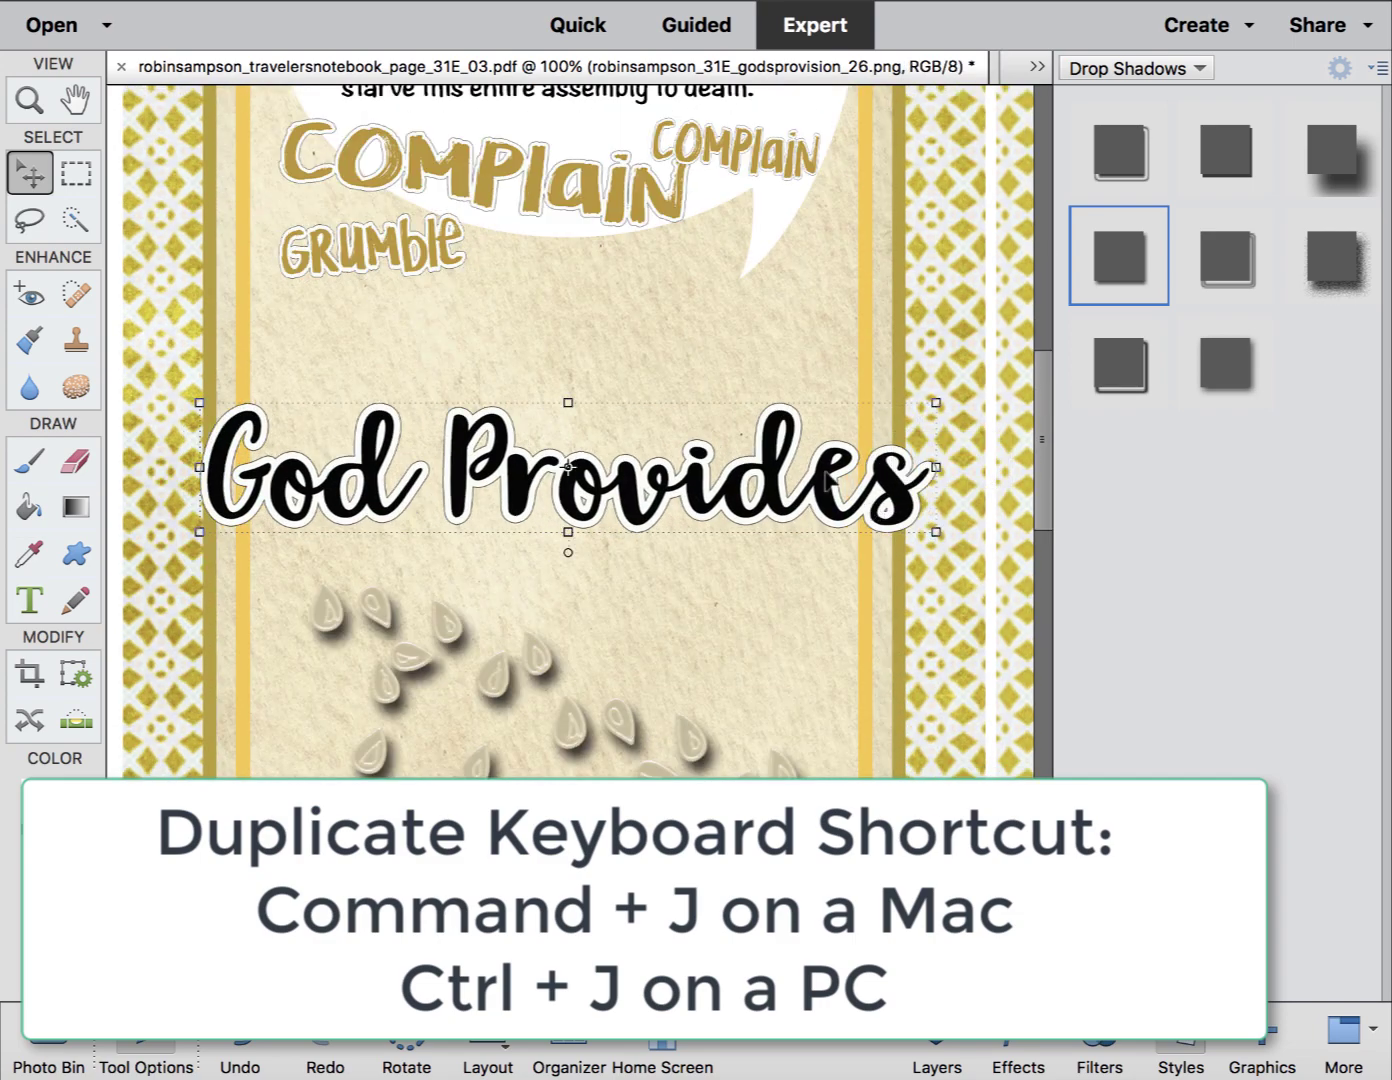
Add the text "In His Mercy" in the gap above the God Provides word art.
{"action": "left_click", "coordinate": [26, 605]}
{"action": "left_click", "coordinate": [412, 358]}
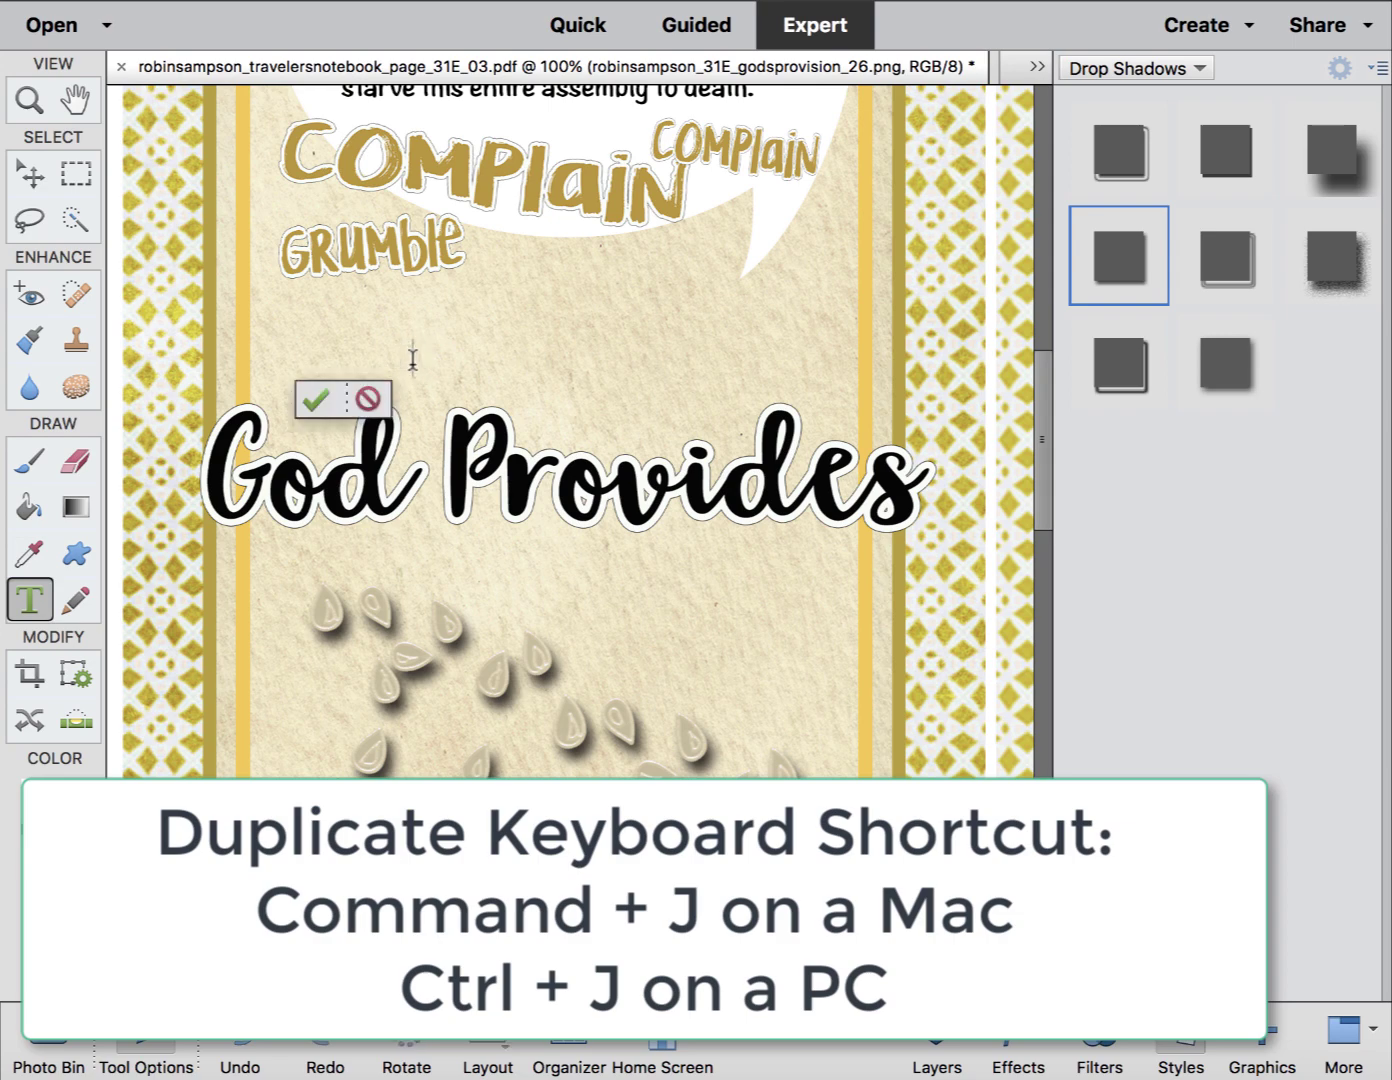
{"action": "type", "text": "in His M"}
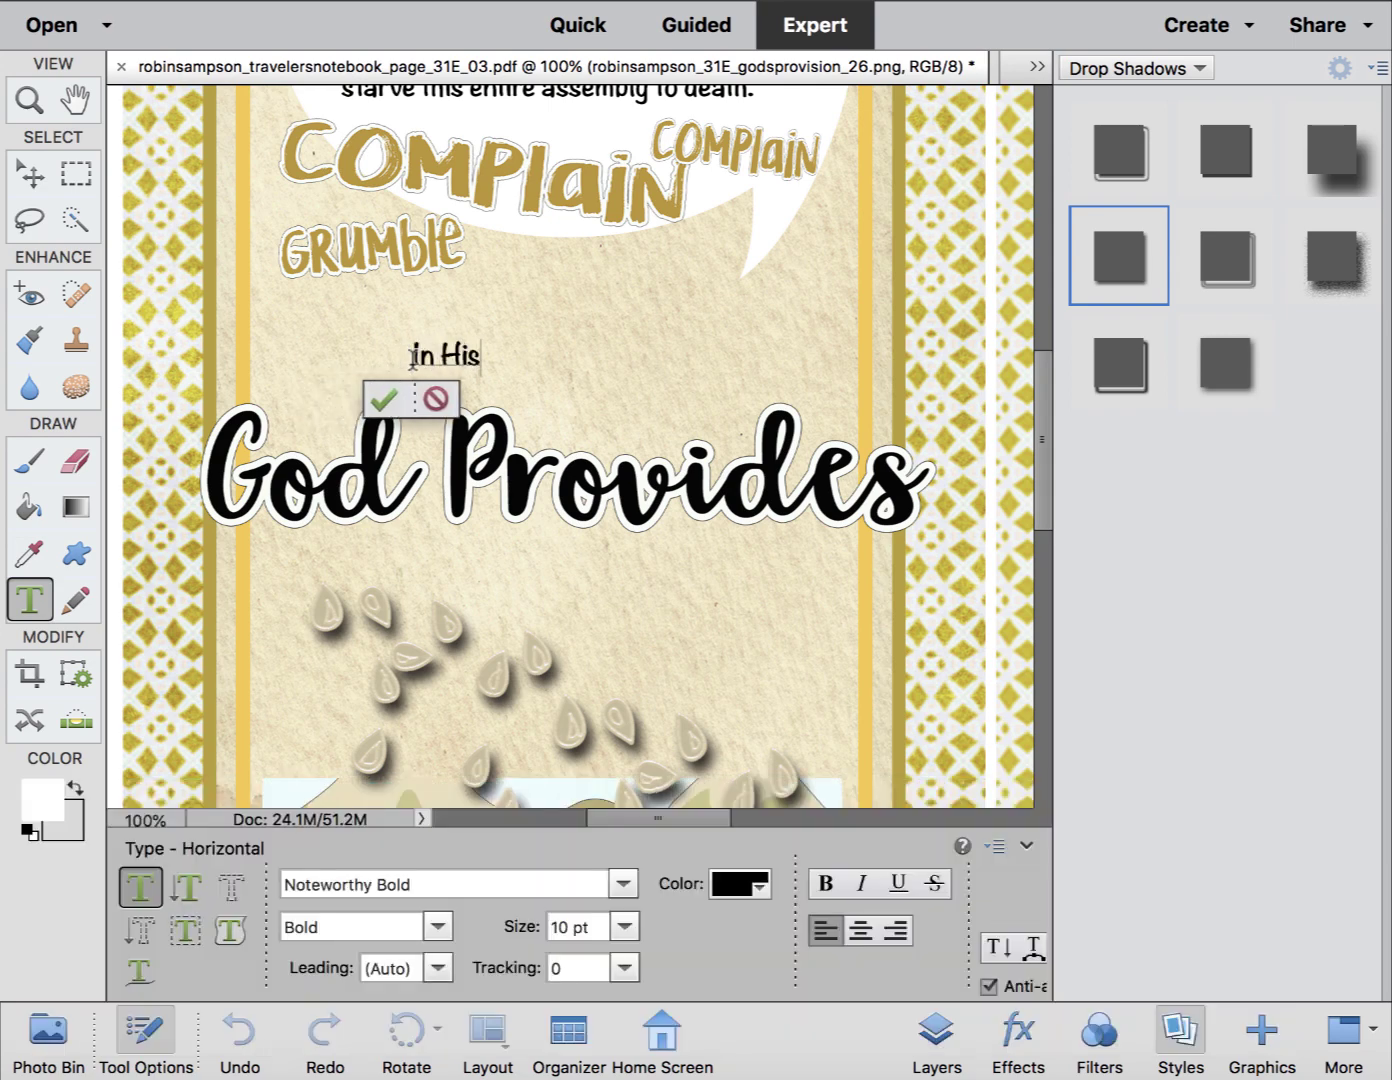
{"action": "type", "text": "ercy"}
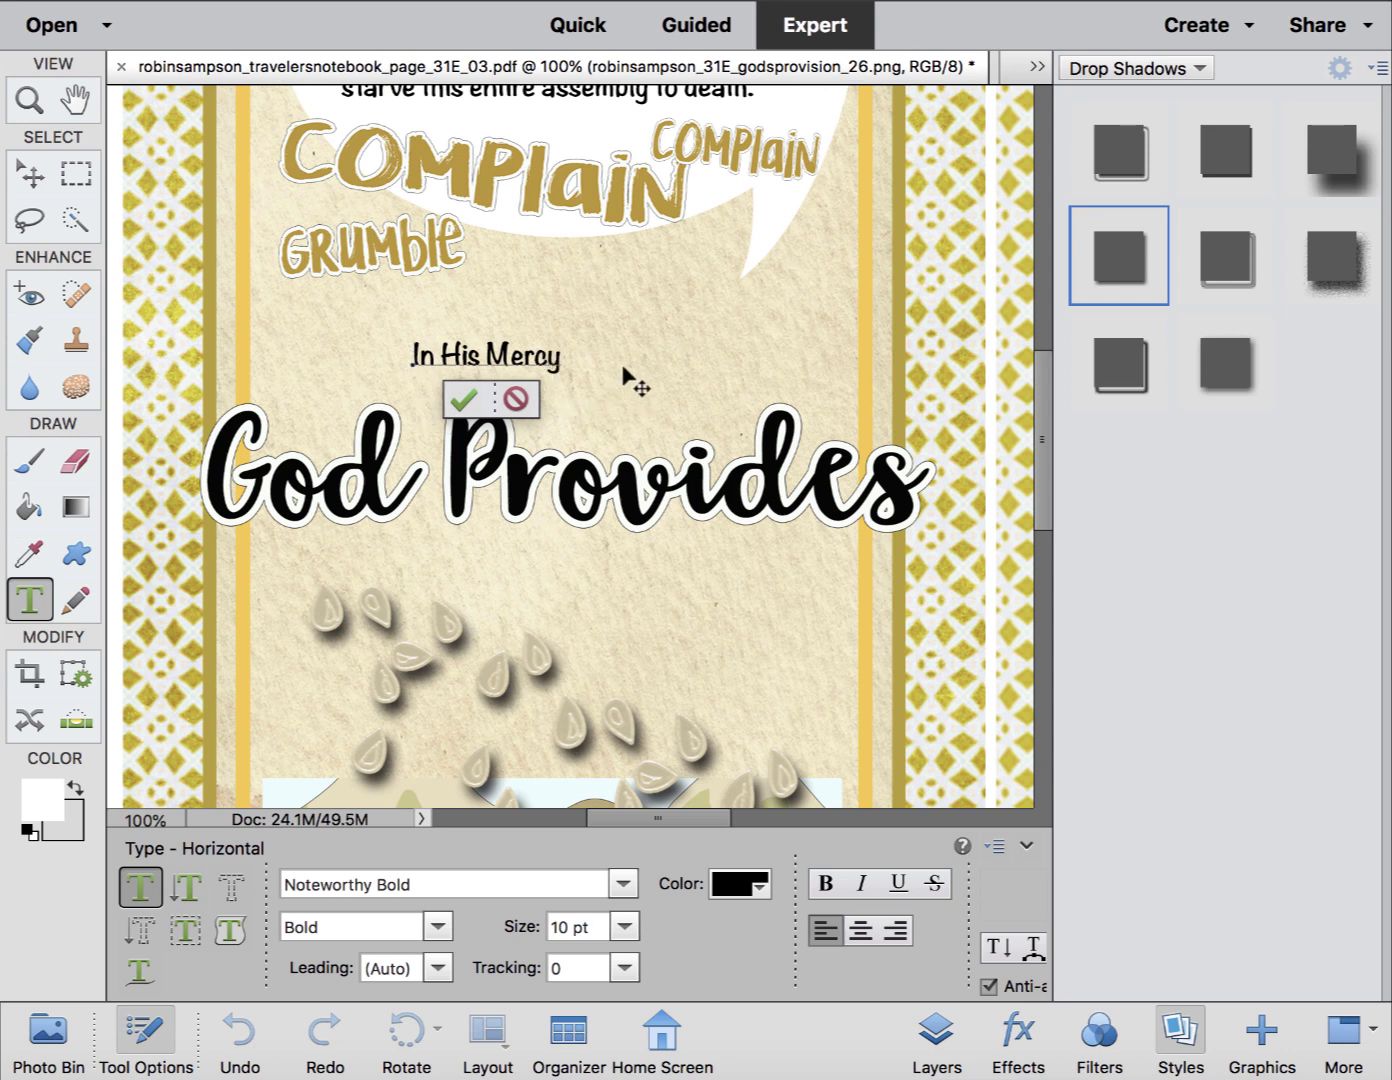
Set the In His Mercy text to 24 pt in the Blossom Script Regular font.
{"action": "key", "text": "ctrl+a"}
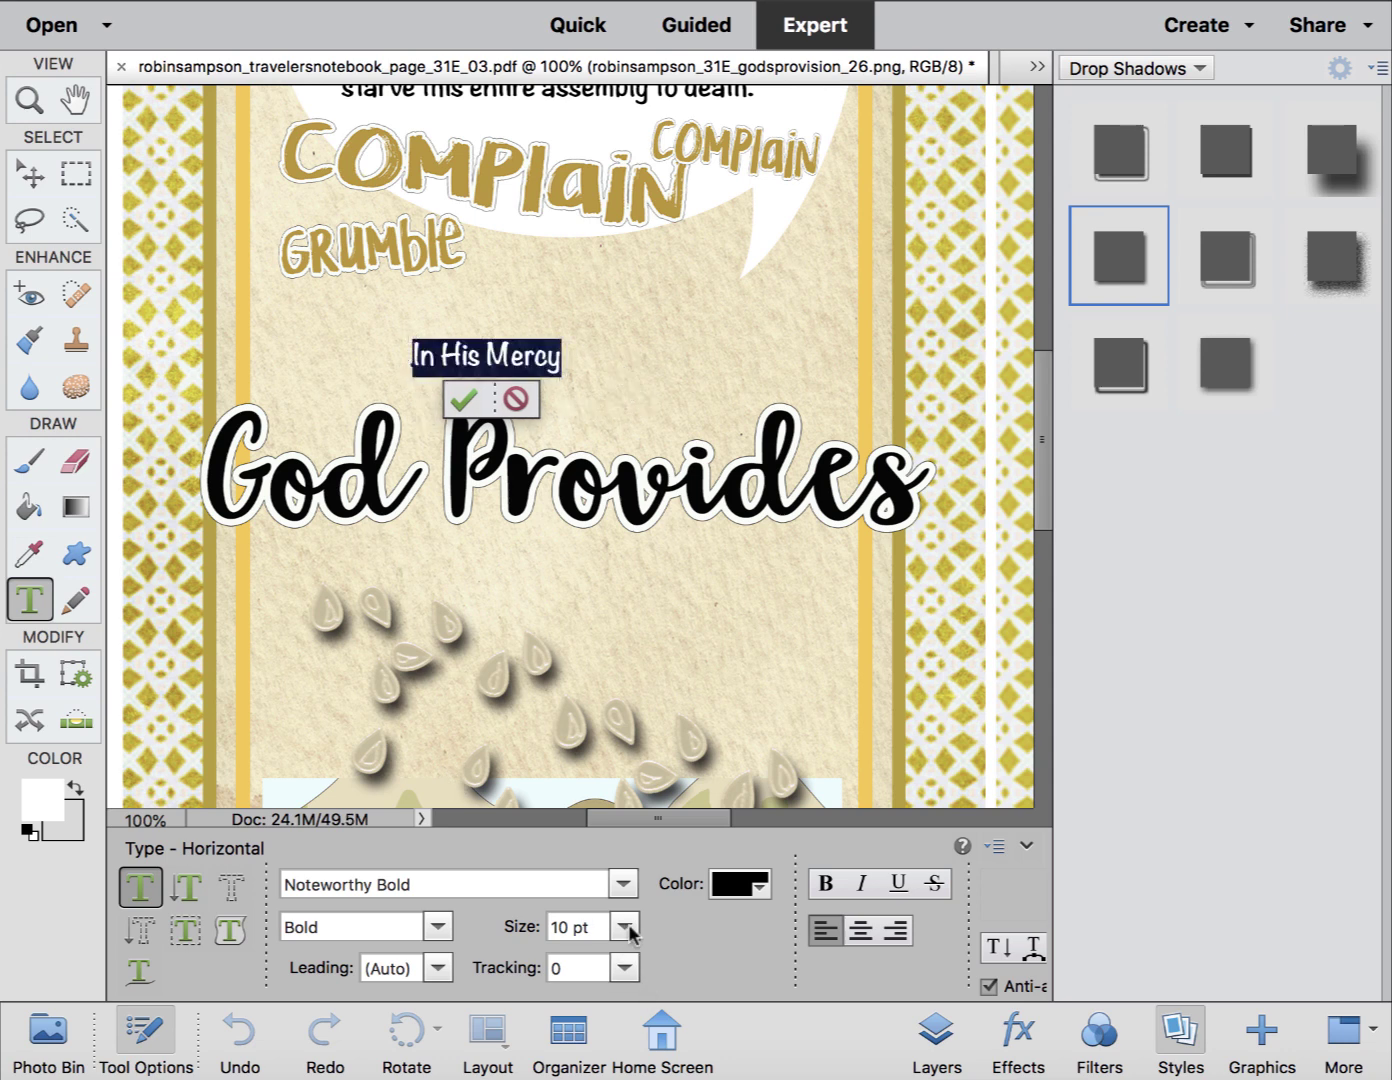
{"action": "left_click", "coordinate": [624, 926]}
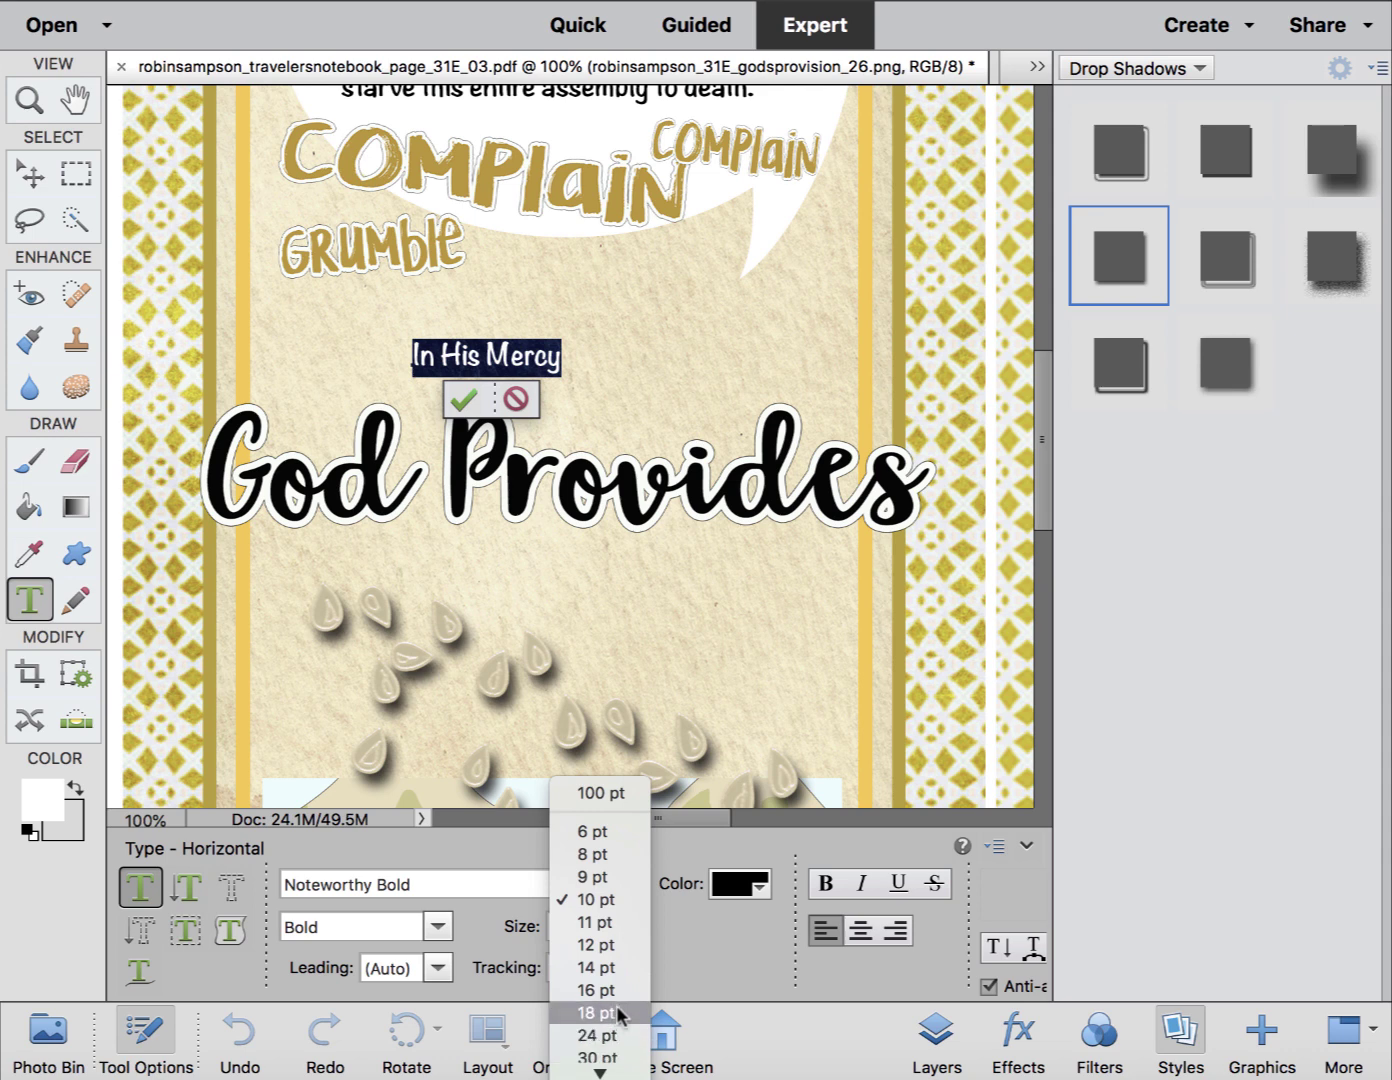
{"action": "left_click", "coordinate": [600, 1035]}
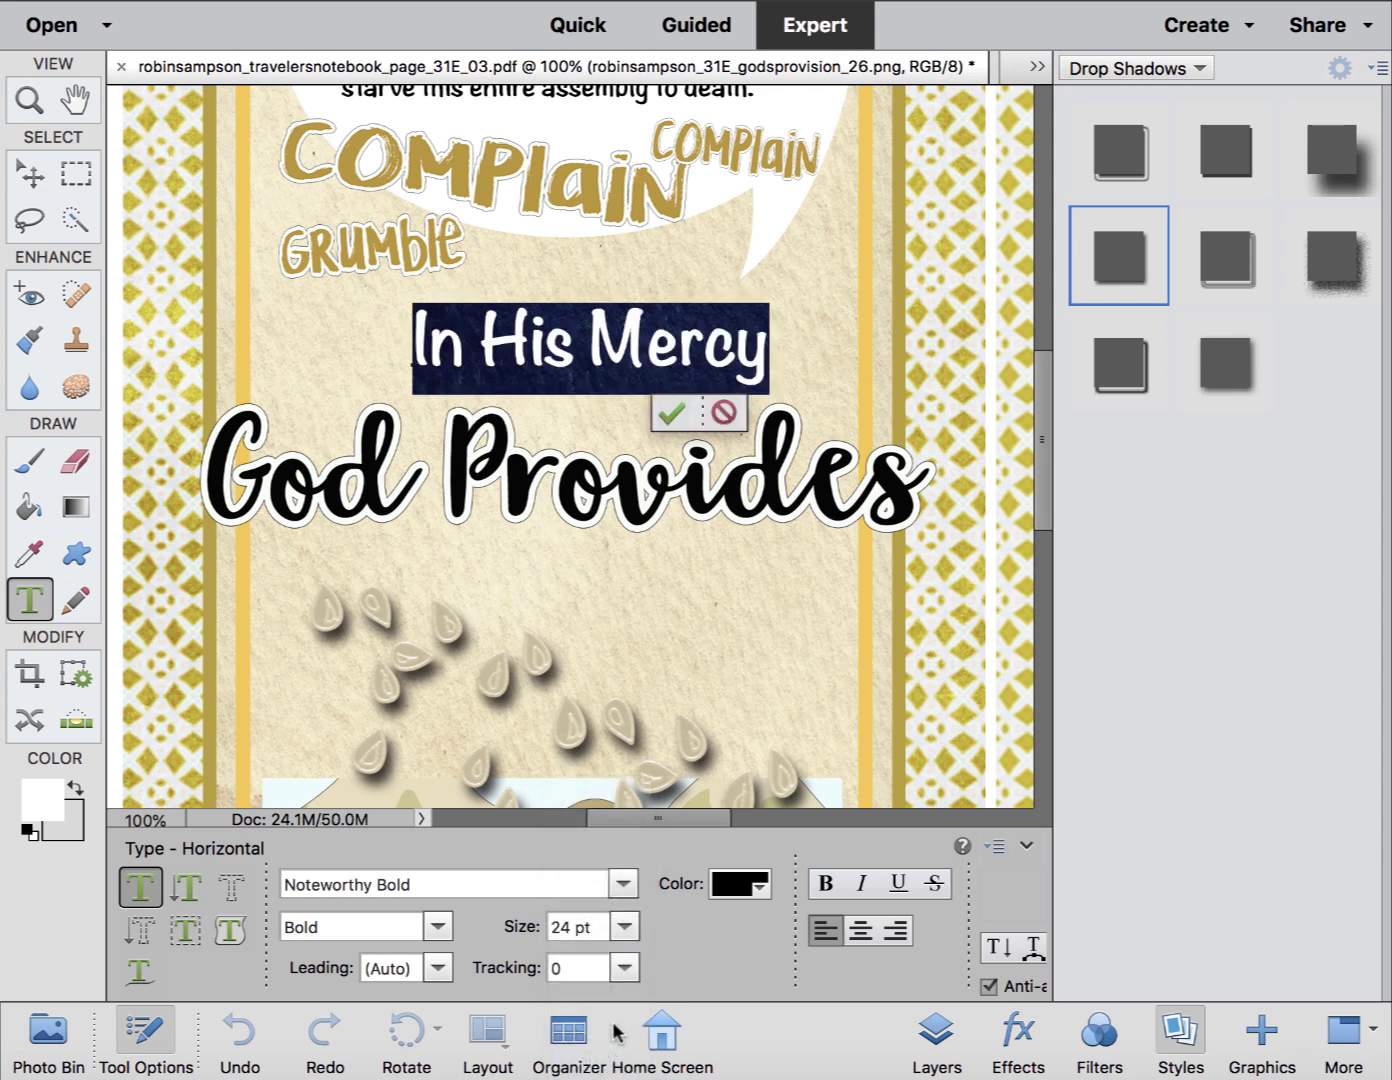
{"action": "left_click", "coordinate": [518, 879]}
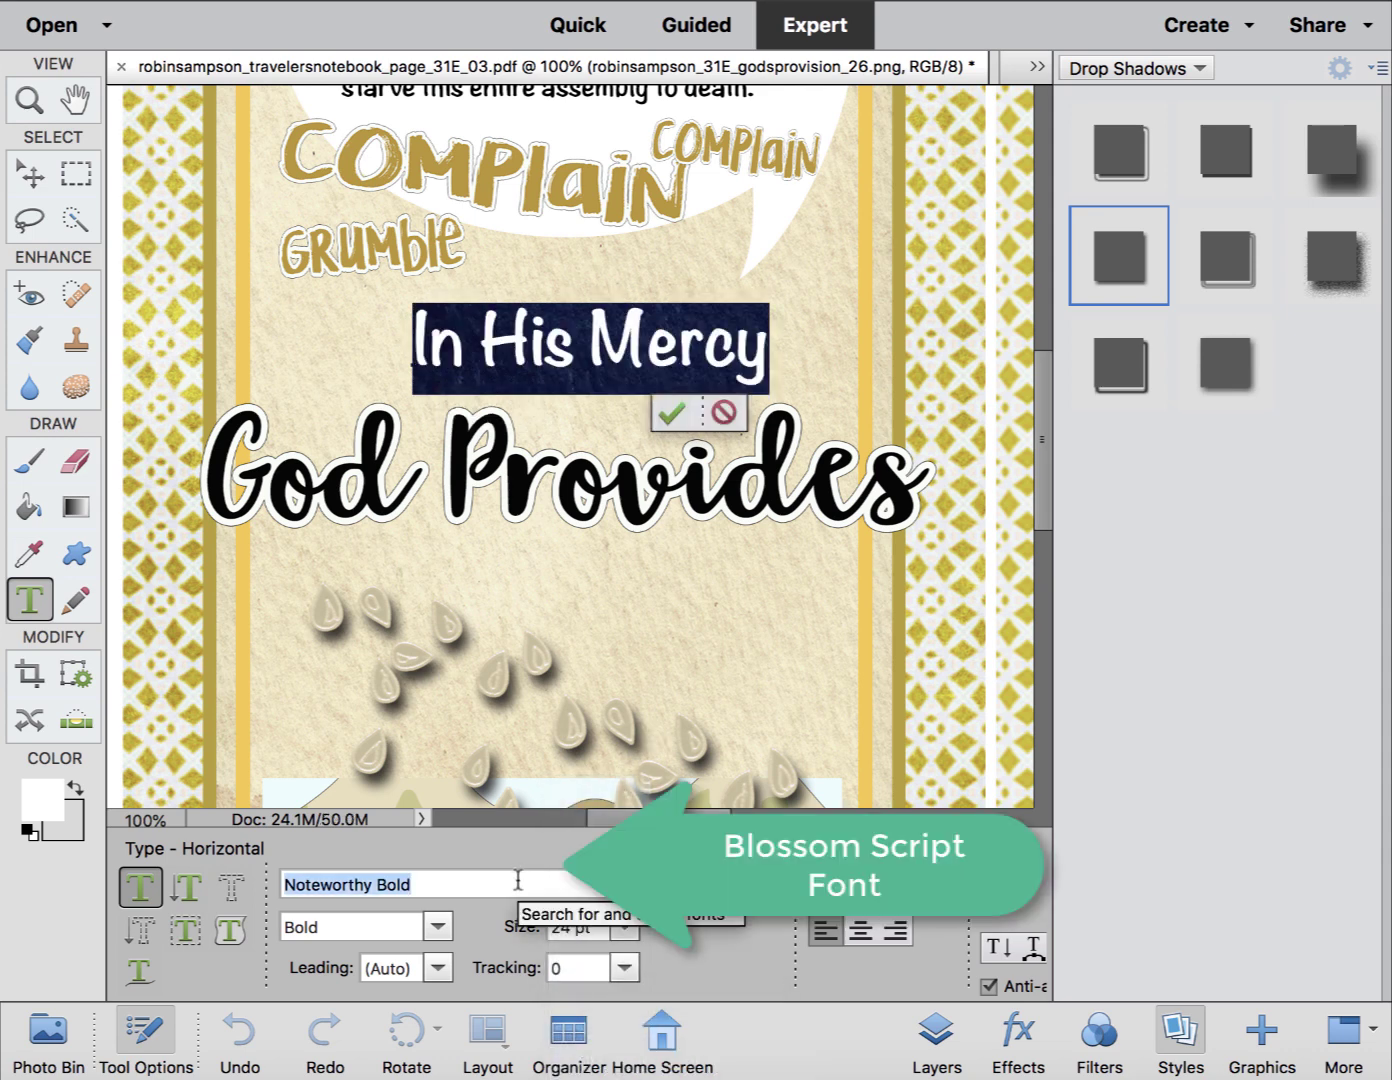
{"action": "type", "text": "bloss"}
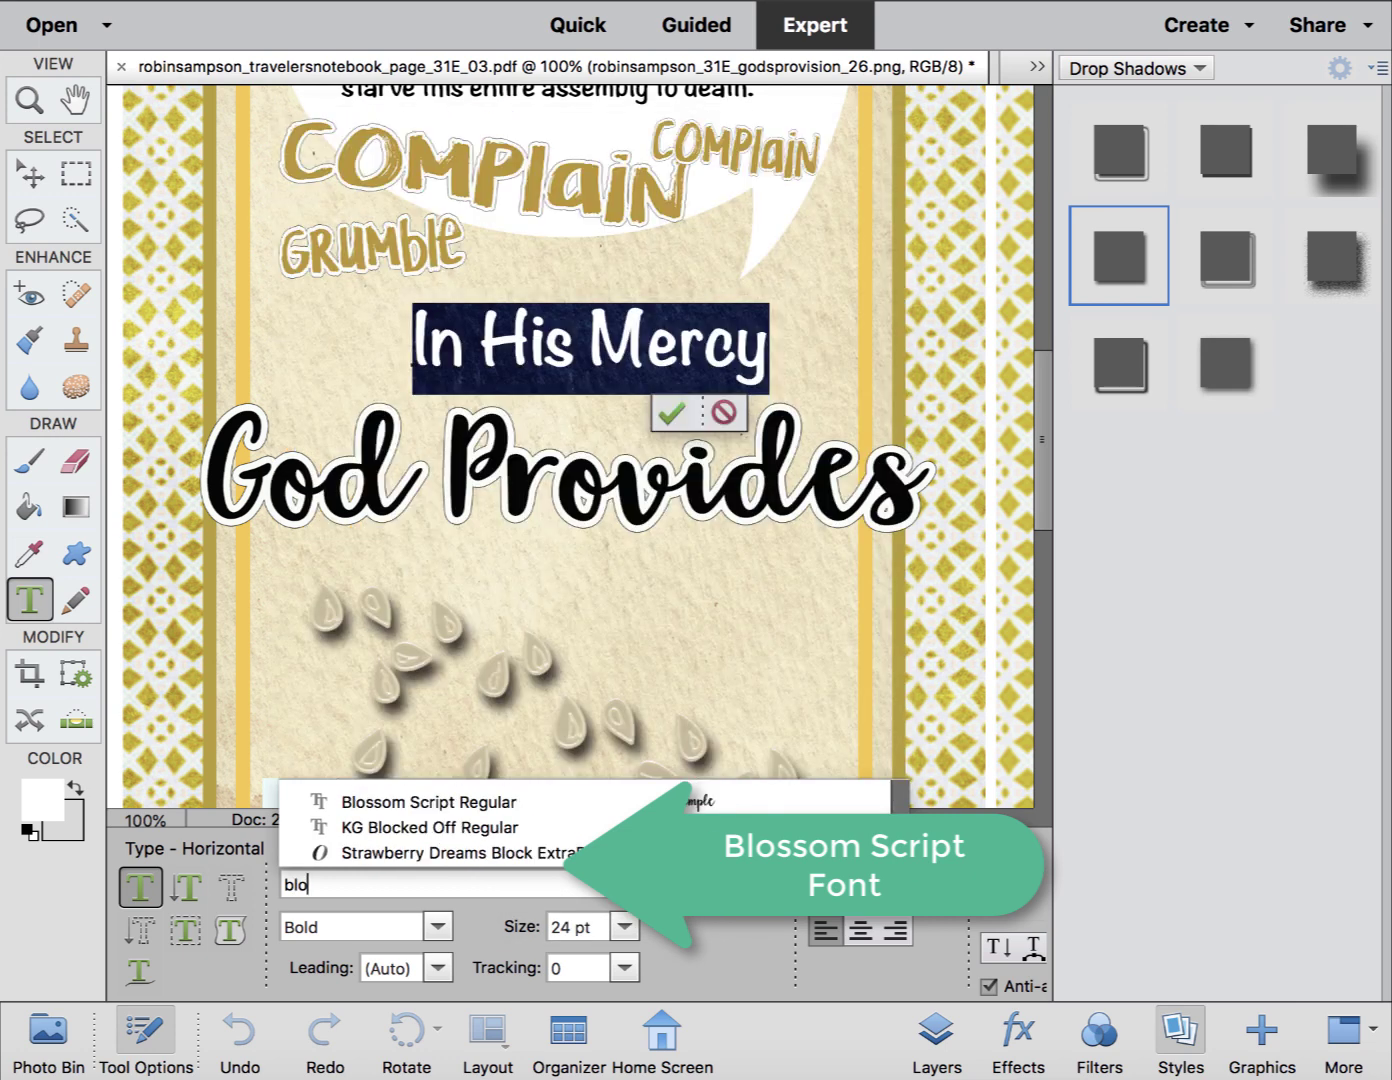
{"action": "left_click", "coordinate": [473, 851]}
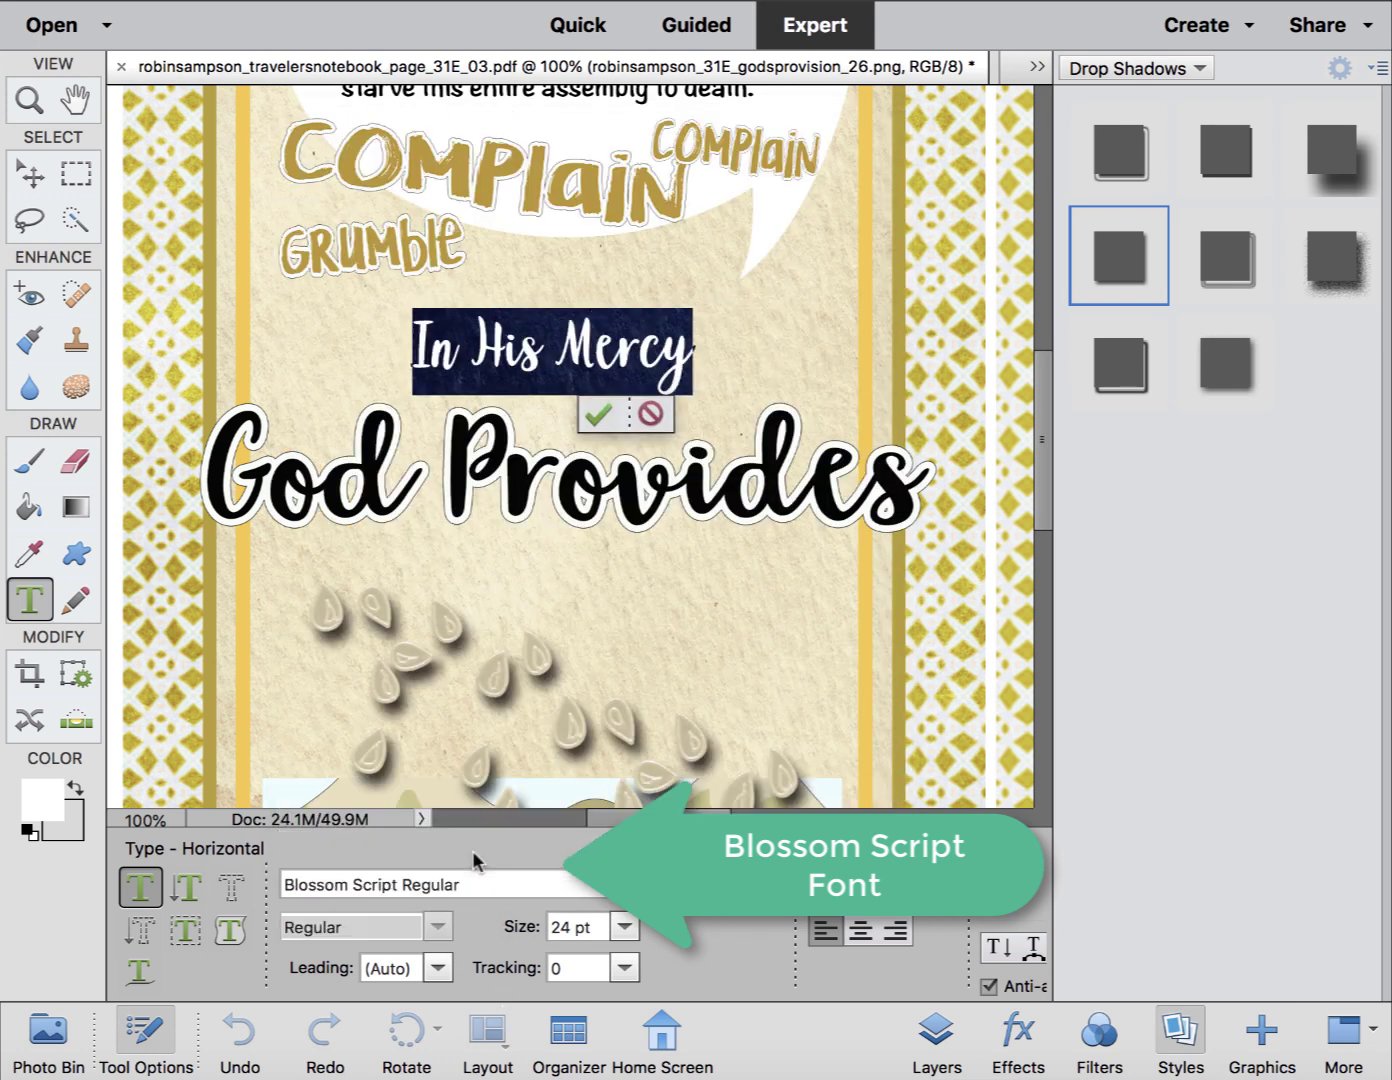
Commit the In His Mercy text and move it directly above the left end of the God Provides word art.
{"action": "key", "text": "ctrl+Return"}
{"action": "key", "text": "v"}
{"action": "left_click_drag", "start_coordinate": [642, 345], "coordinate": [462, 367]}
Give the God Provides word art a Low drop shadow with size 6 px, distance 10 px and opacity 61%.
{"action": "mouse_move", "coordinate": [669, 505]}
{"action": "left_mouse_down"}
{"action": "mouse_move", "coordinate": [650, 507]}
{"action": "mouse_move", "coordinate": [670, 507]}
{"action": "left_mouse_up"}
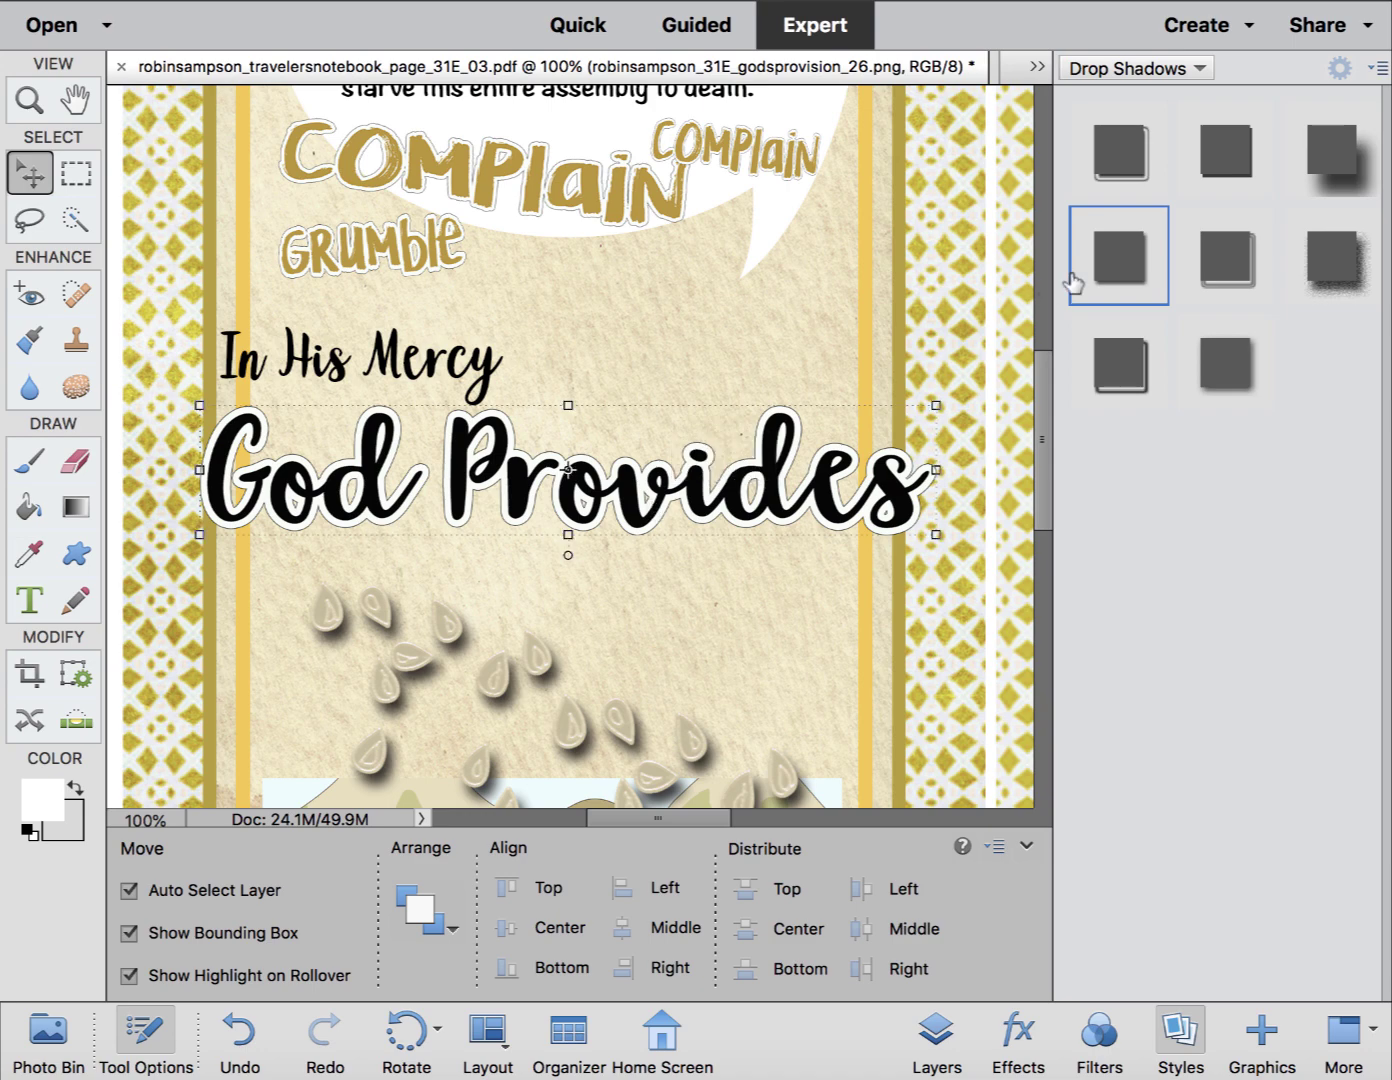
{"action": "left_click", "coordinate": [1122, 266]}
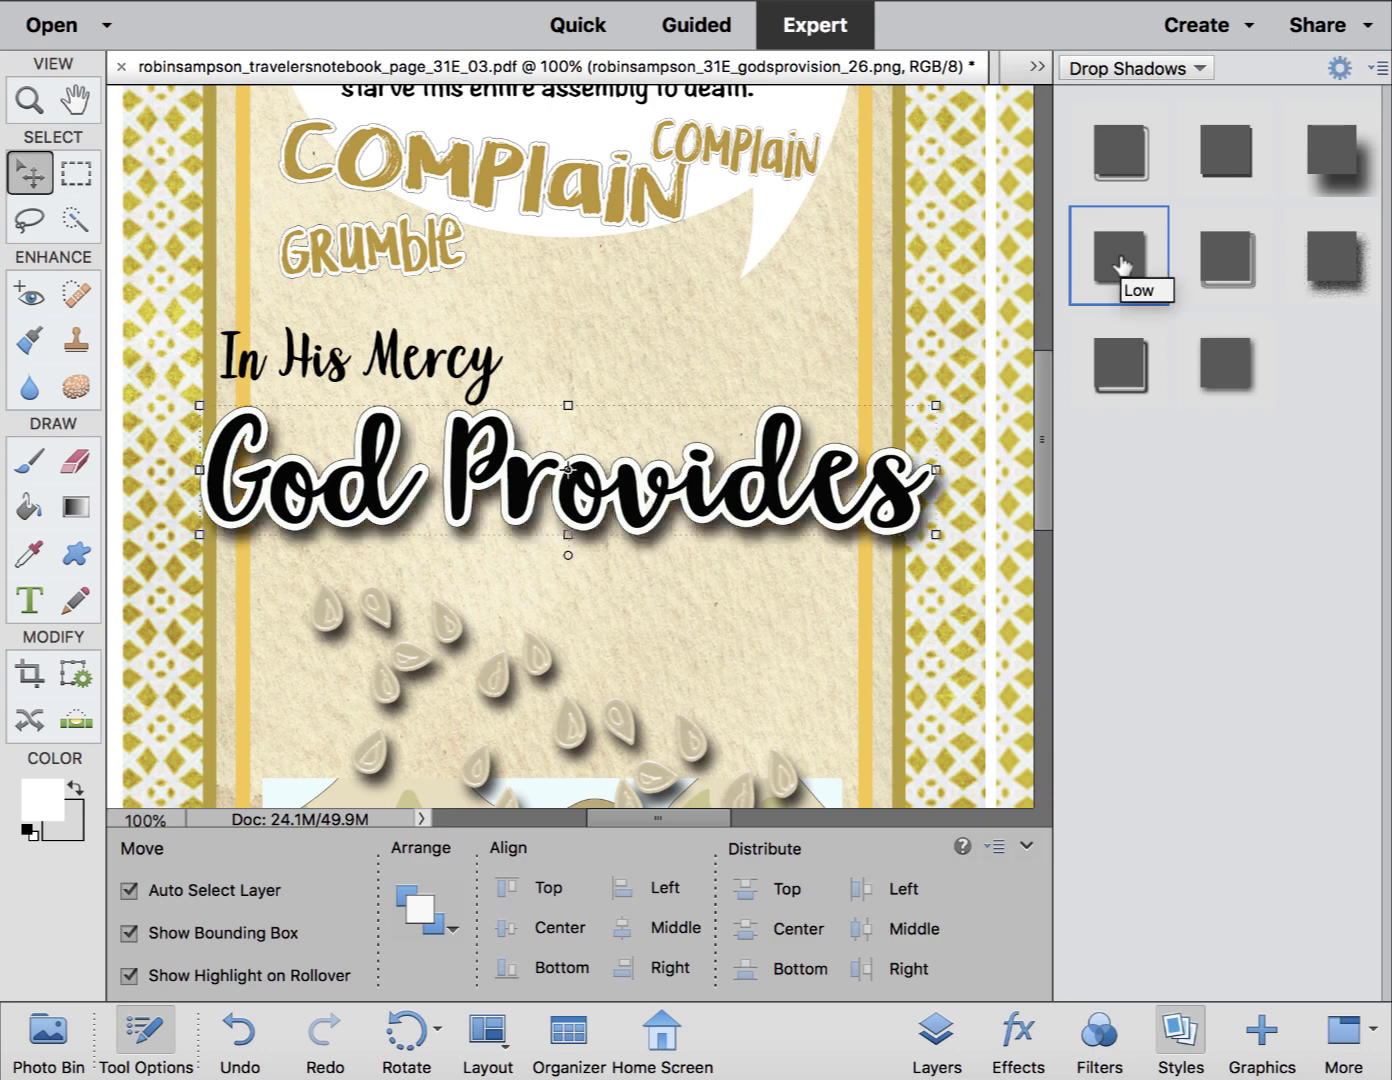
{"action": "left_click", "coordinate": [936, 1037]}
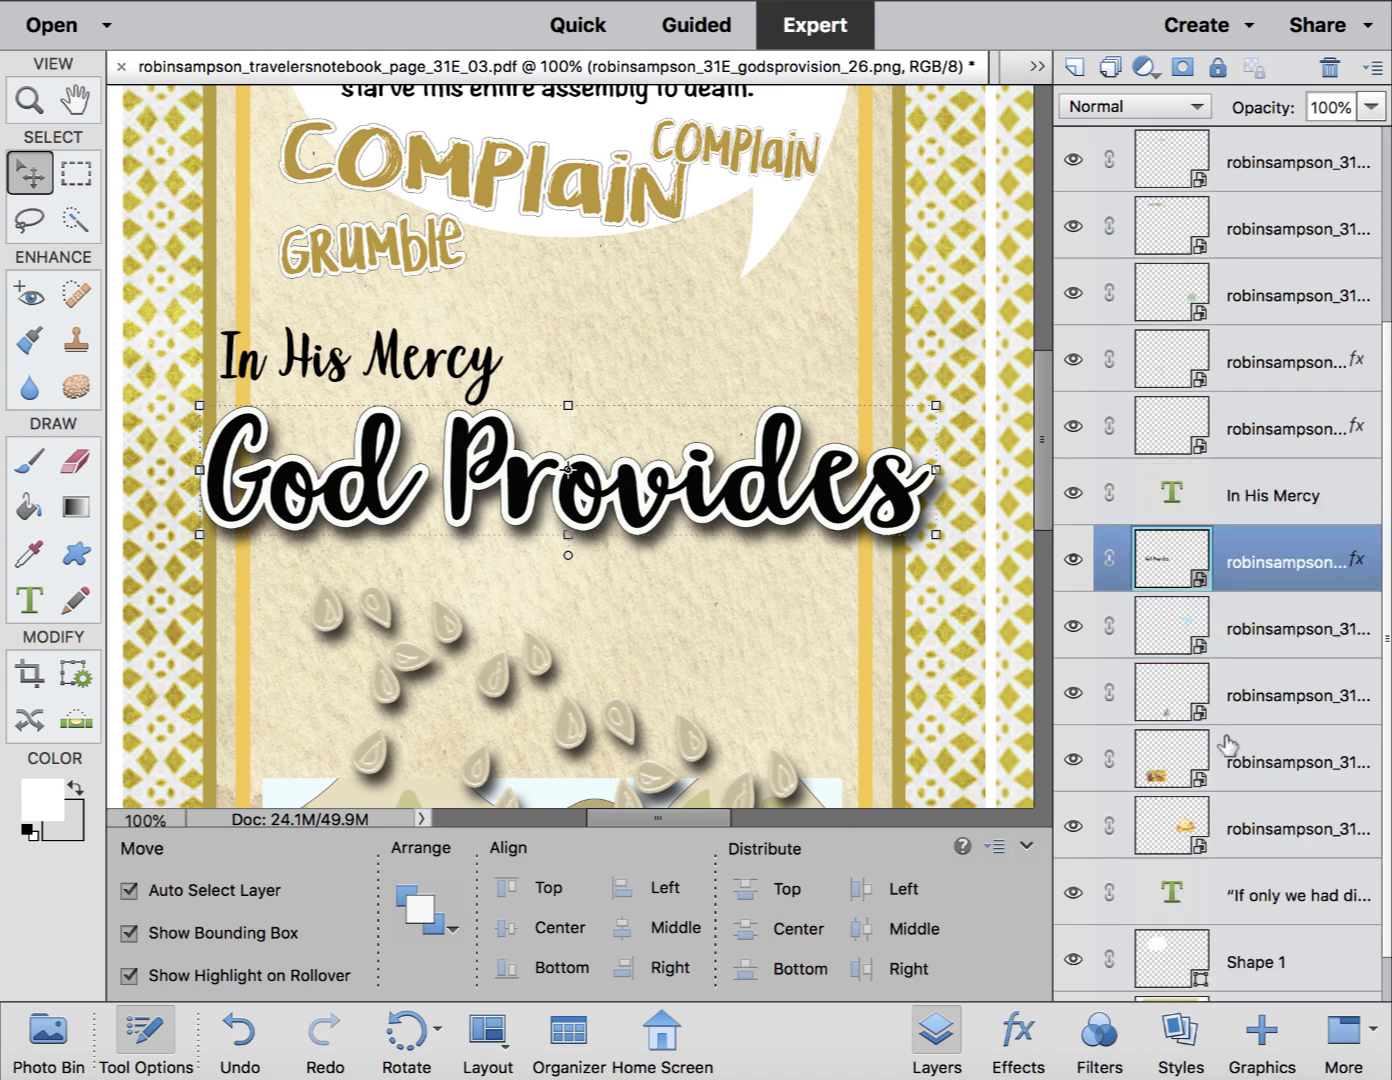
{"action": "double_click", "coordinate": [1357, 561]}
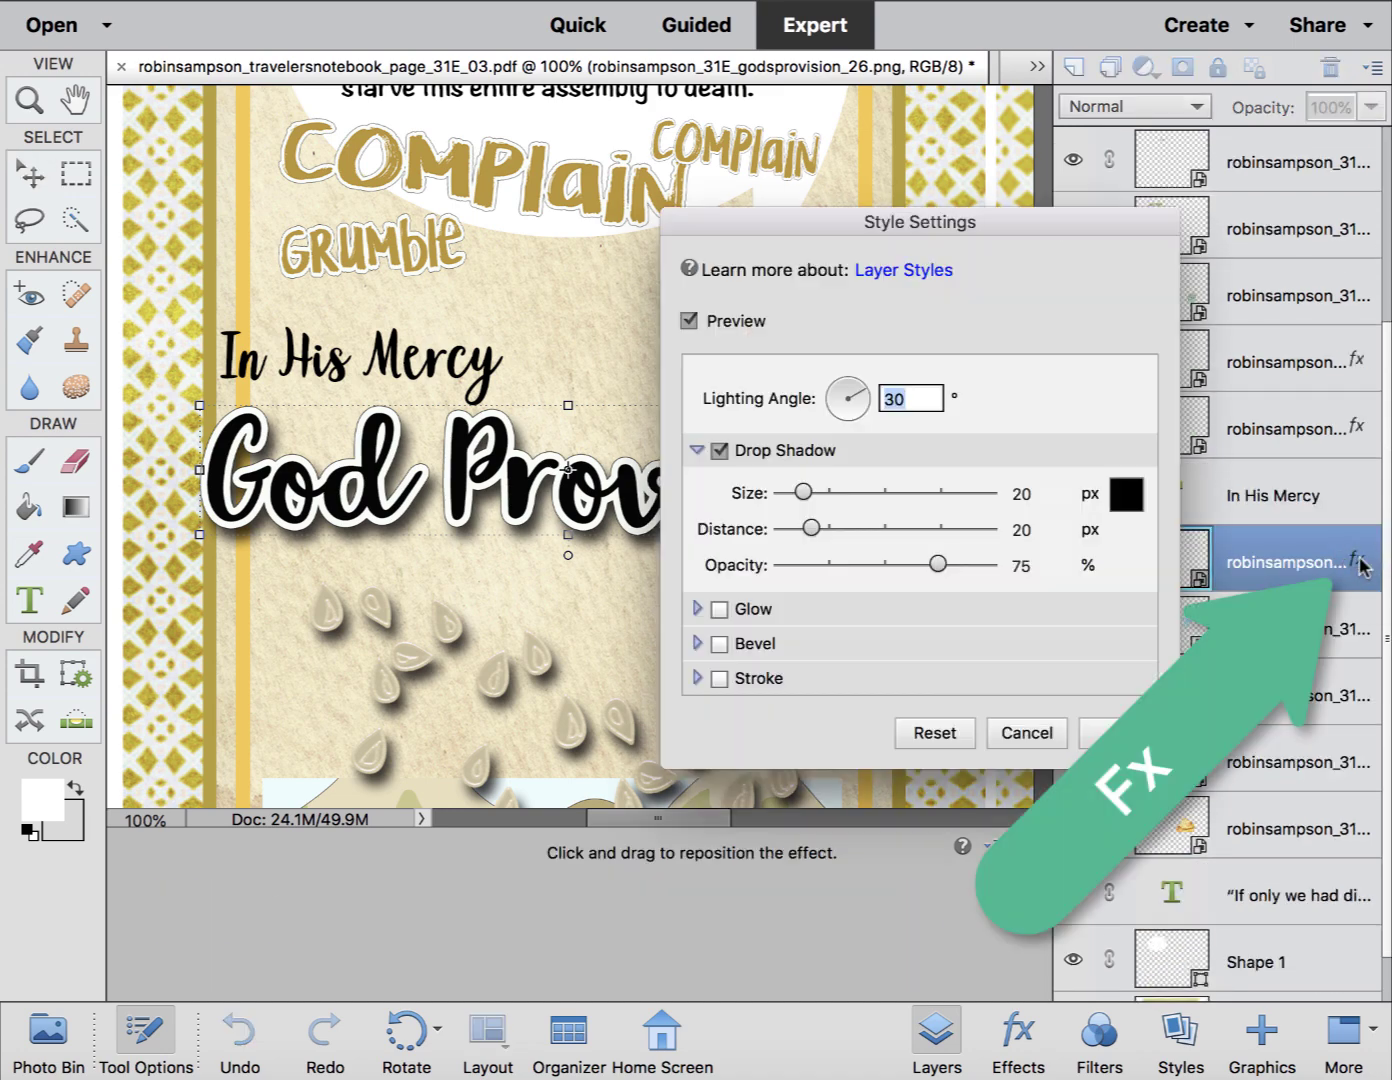
{"action": "left_click_drag", "start_coordinate": [817, 533], "coordinate": [791, 495]}
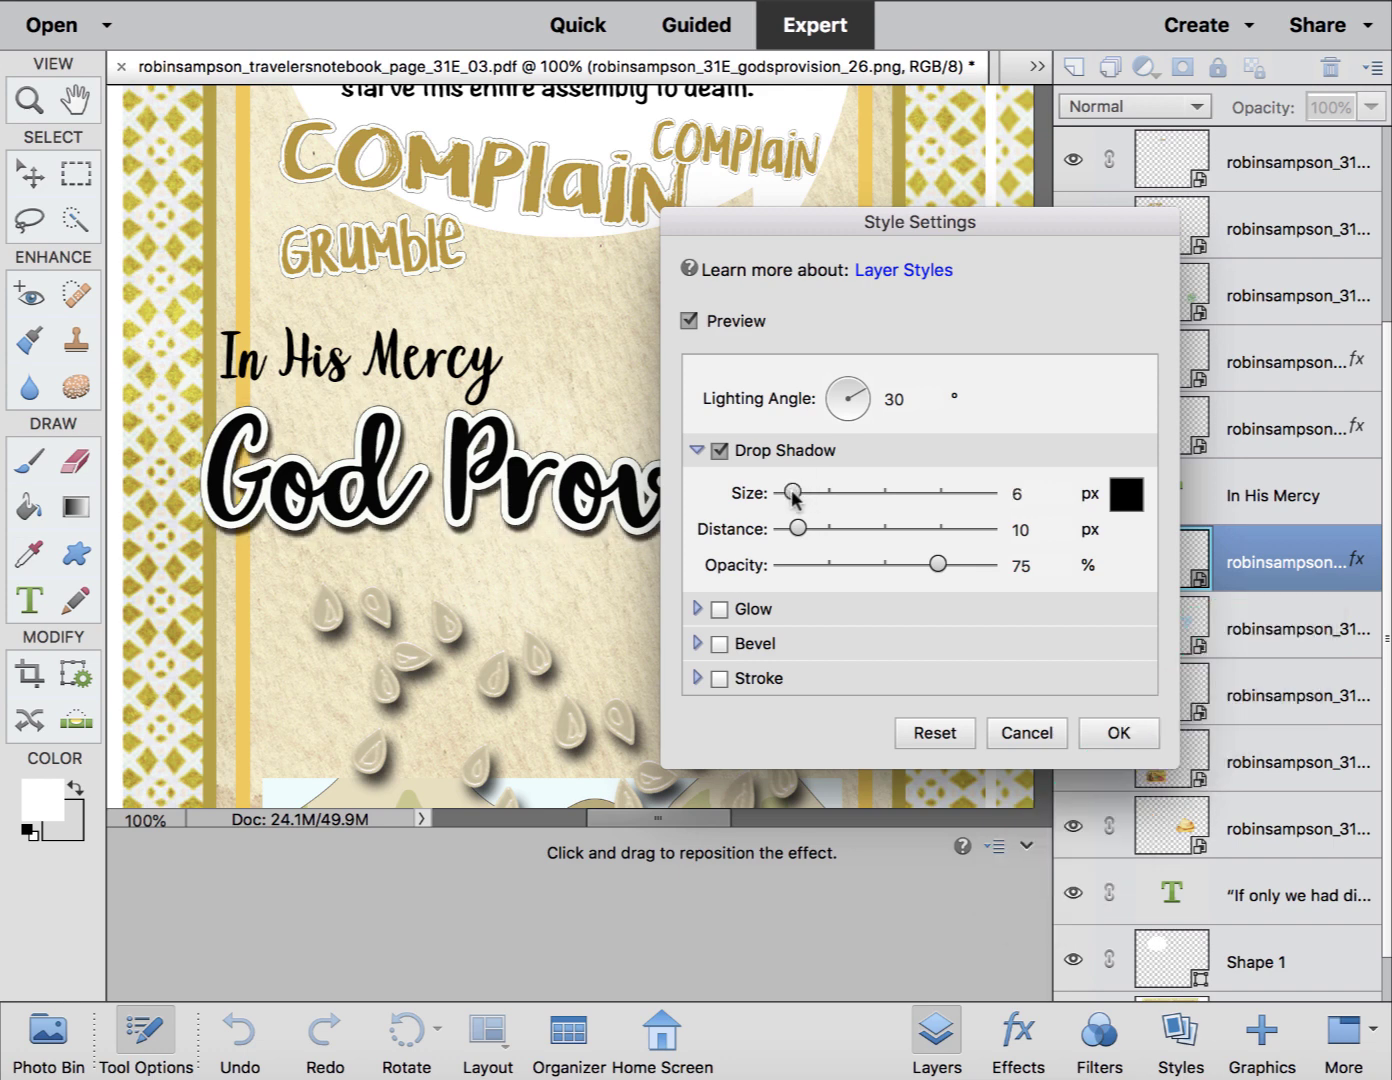
{"action": "left_click_drag", "start_coordinate": [937, 565], "coordinate": [910, 565]}
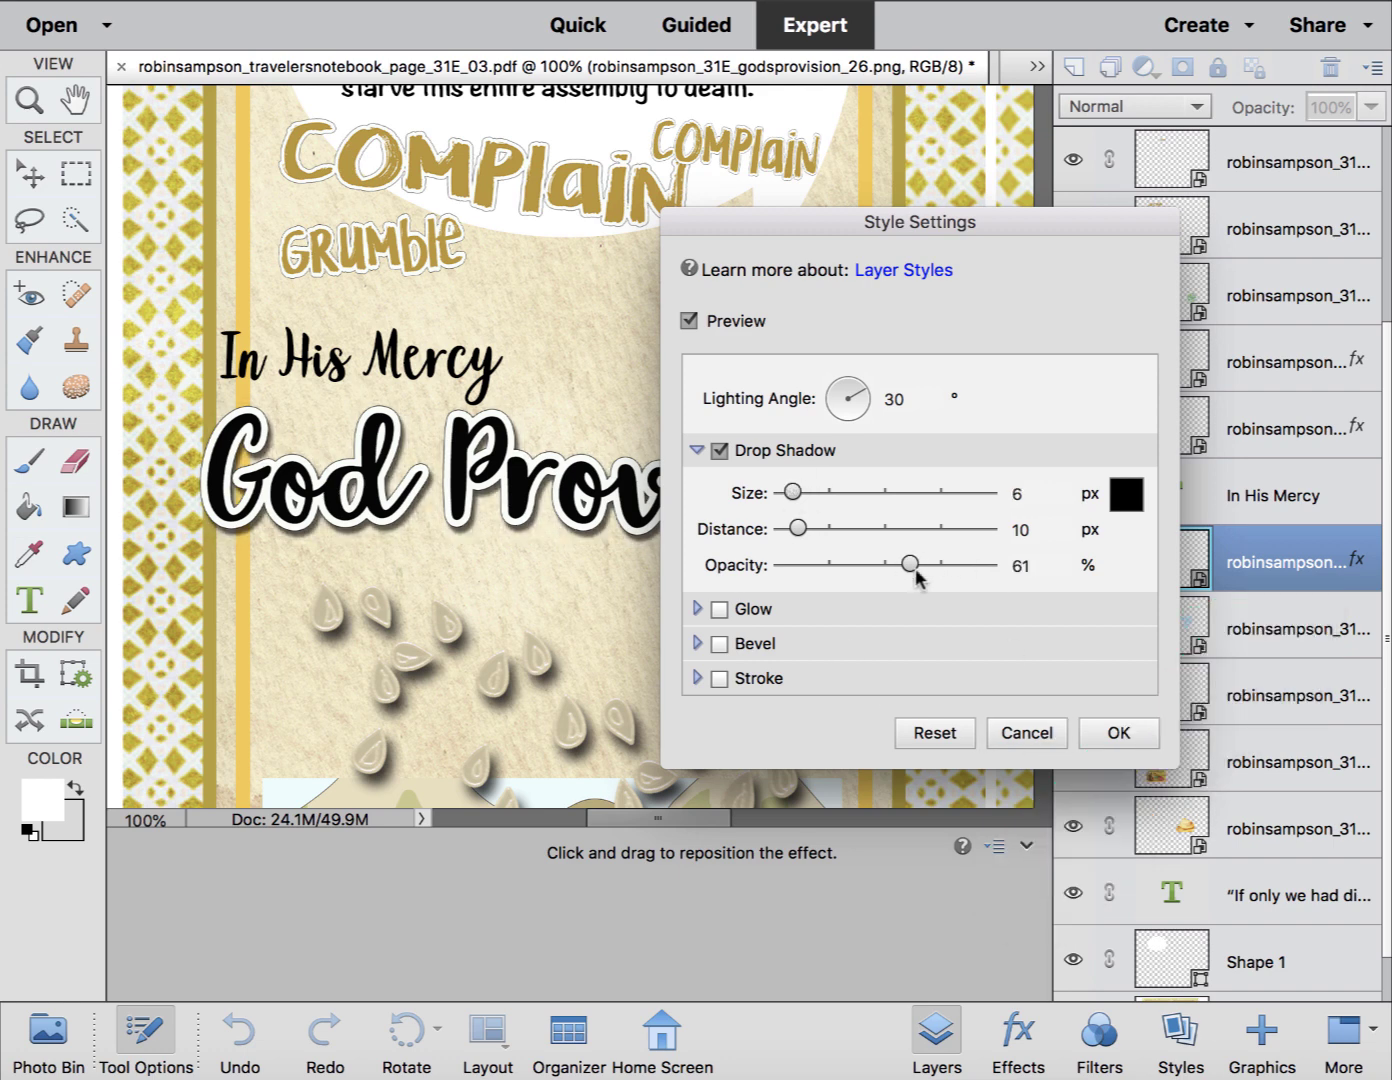
{"action": "left_click", "coordinate": [1120, 734]}
{"action": "left_click_drag", "start_coordinate": [848, 491], "coordinate": [817, 508]}
Draw a white rectangle over the illustration of the gathering women, extending slightly past the picture on all sides.
{"action": "scroll", "coordinate": [785, 579], "scroll_direction": "down", "scroll_amount": 10}
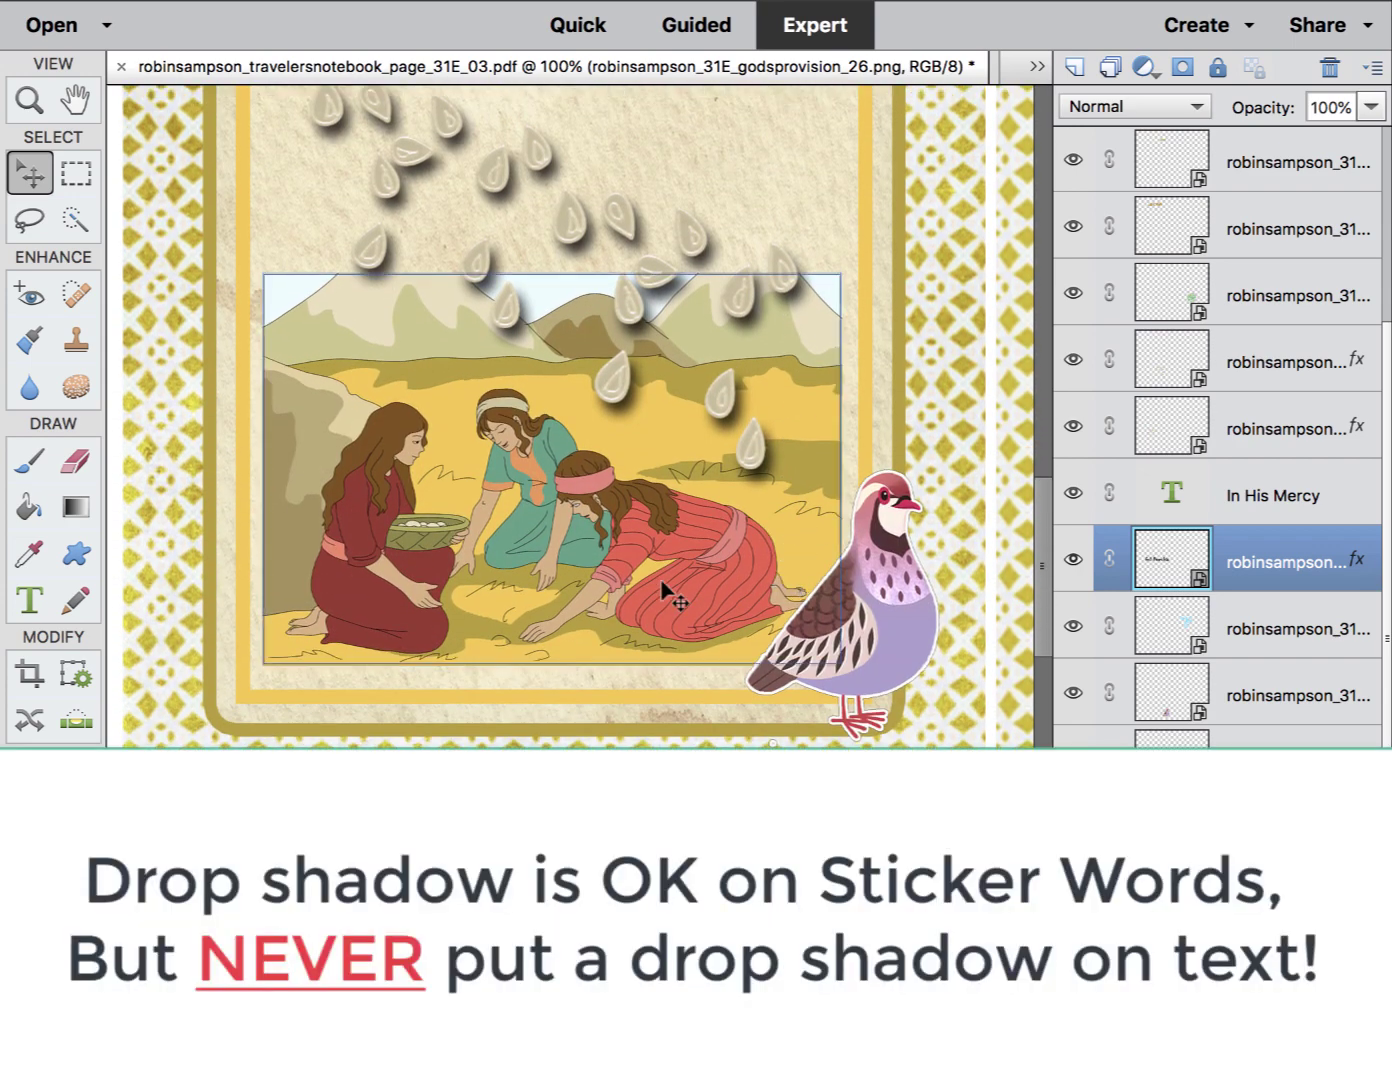
{"action": "left_click", "coordinate": [663, 591]}
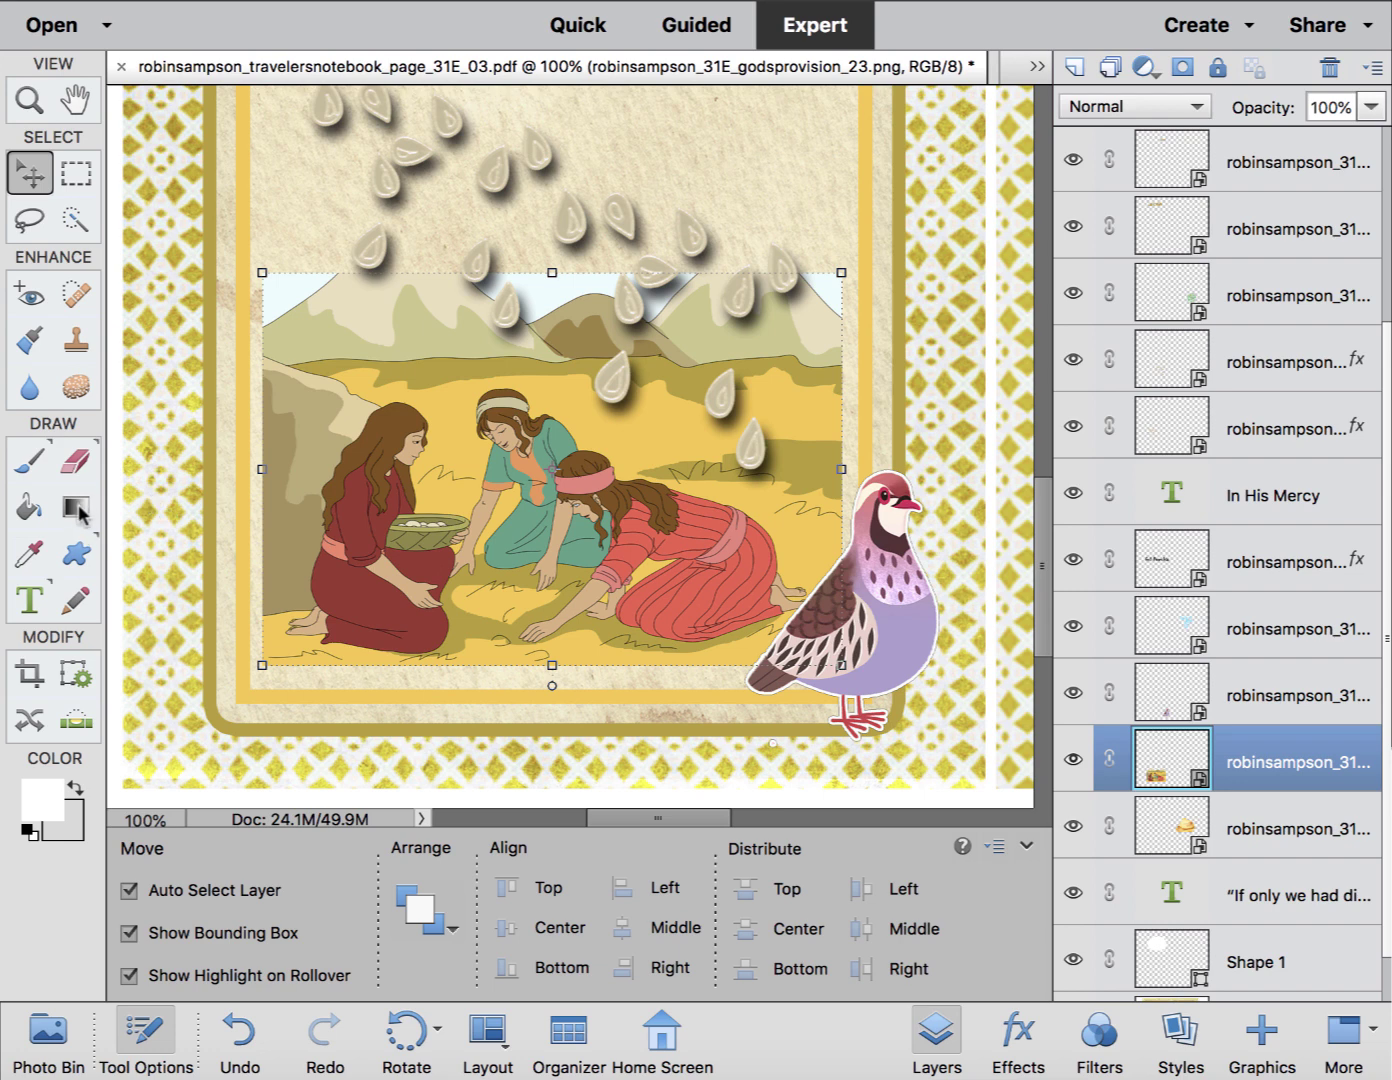
{"action": "left_click", "coordinate": [84, 555]}
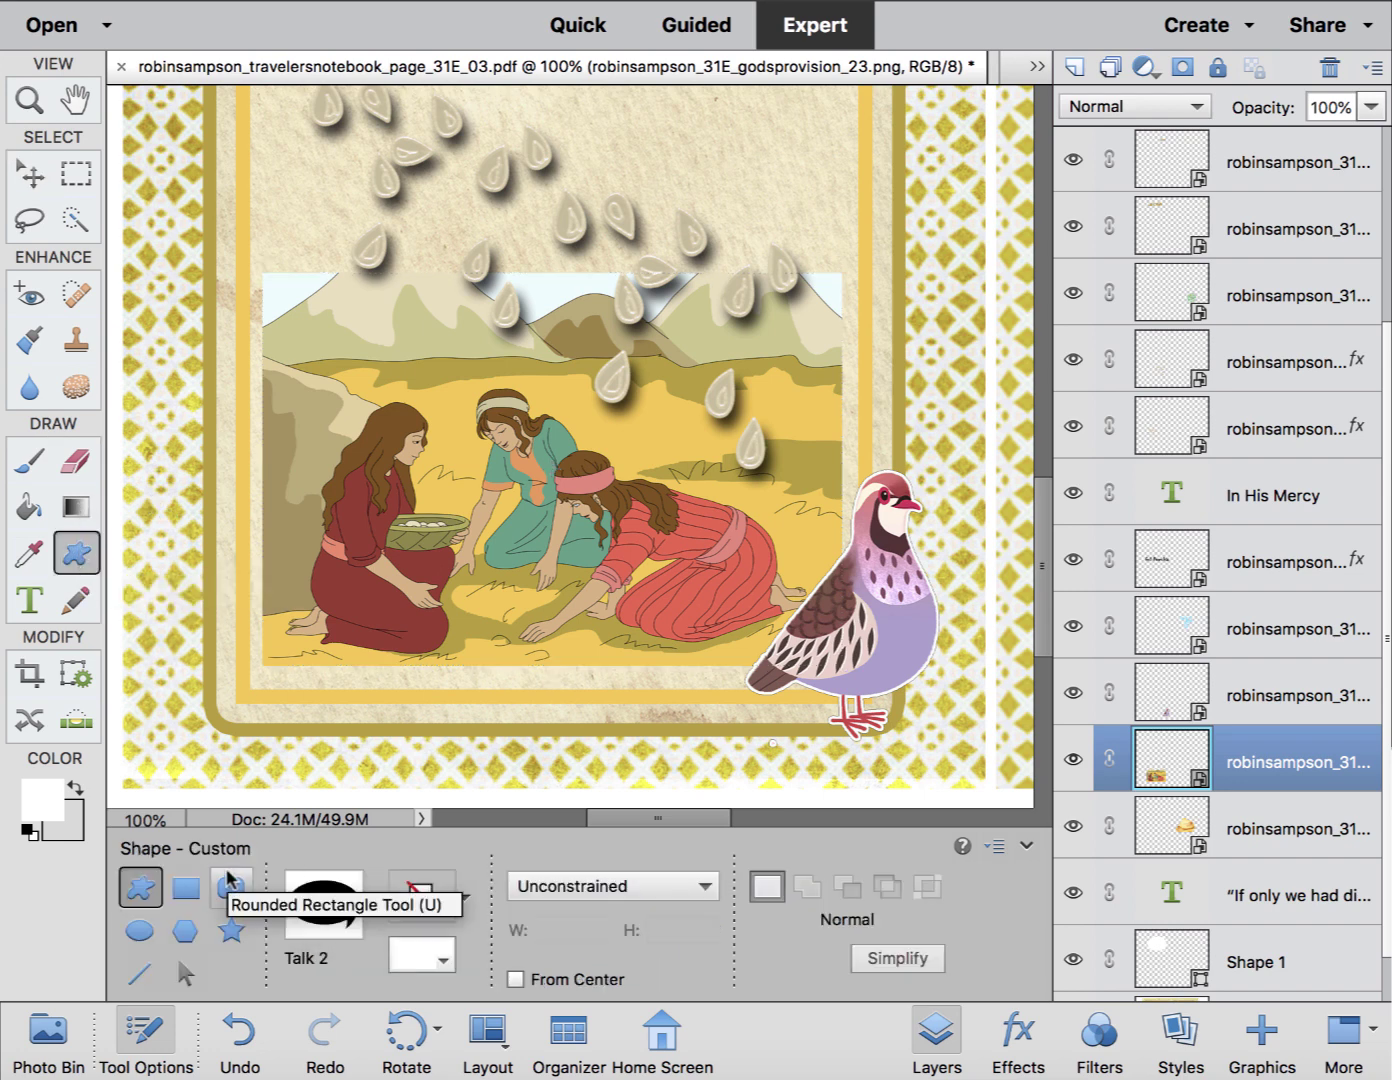
{"action": "left_click", "coordinate": [187, 888]}
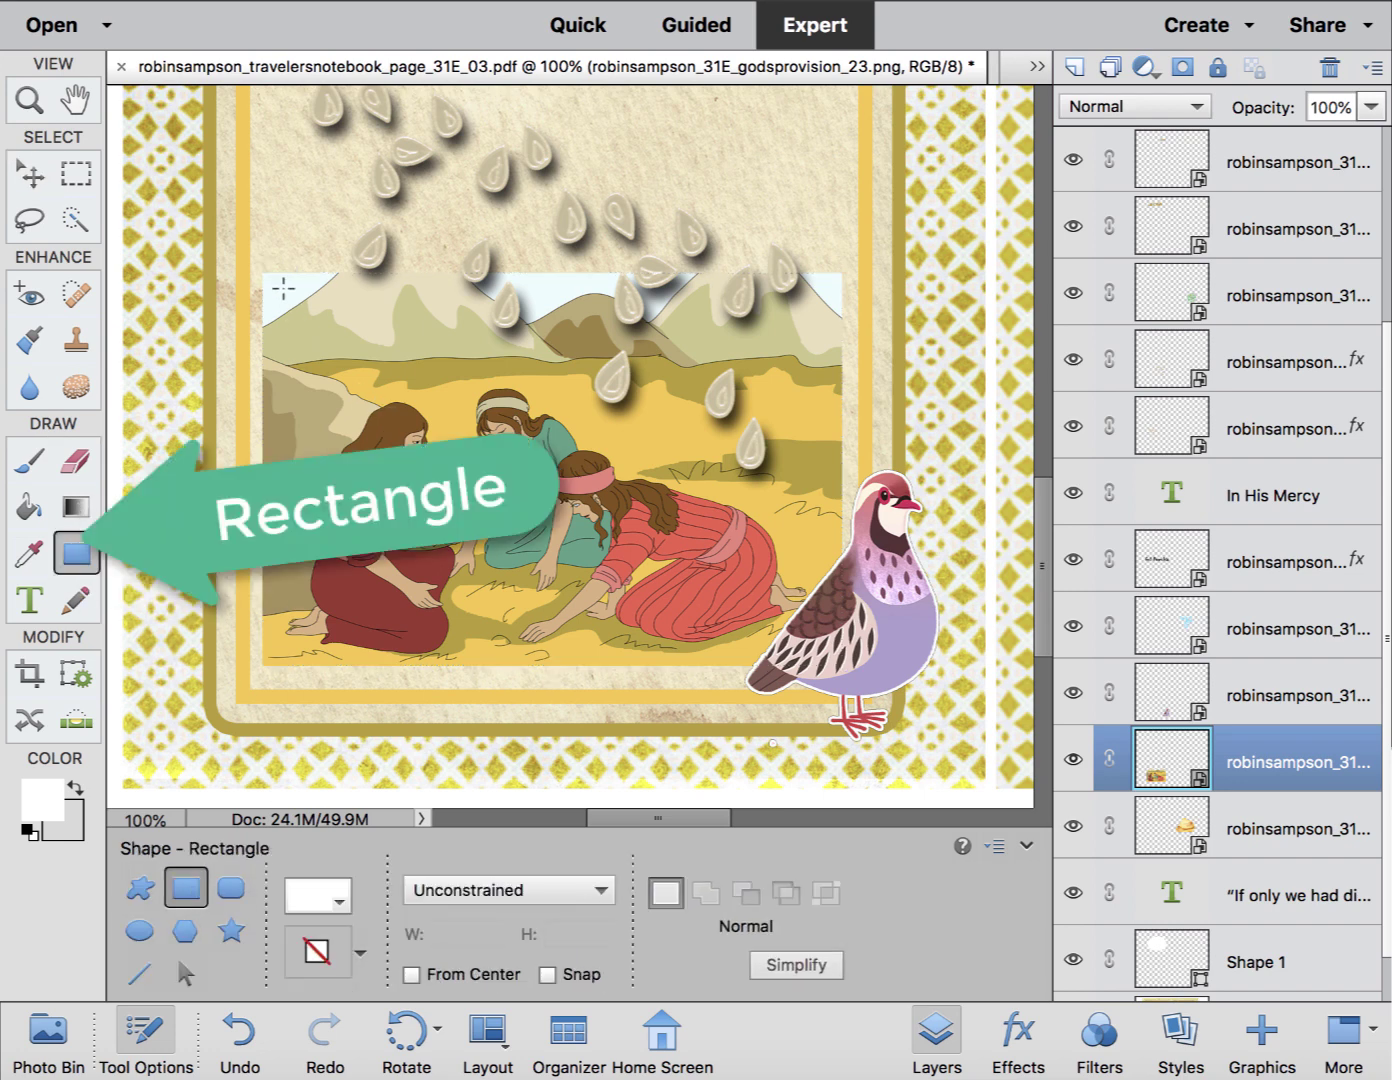
{"action": "left_click_drag", "start_coordinate": [243, 251], "coordinate": [864, 681]}
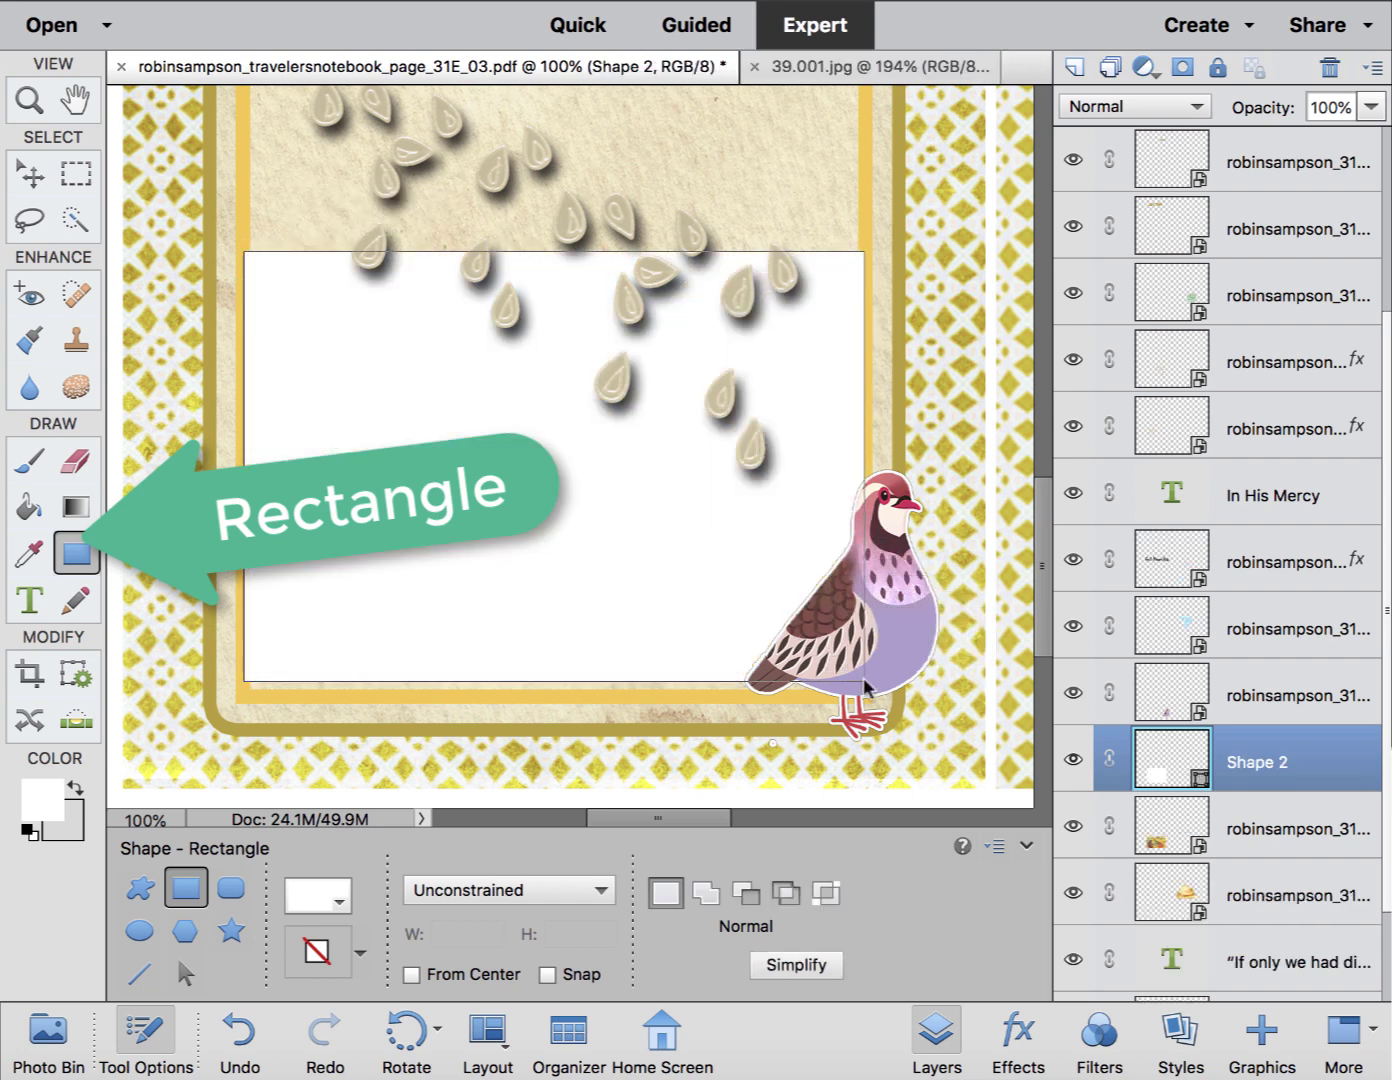
Reorder the white rectangle's layer below the illustration of the women so it forms a white border.
{"action": "left_click", "coordinate": [34, 177]}
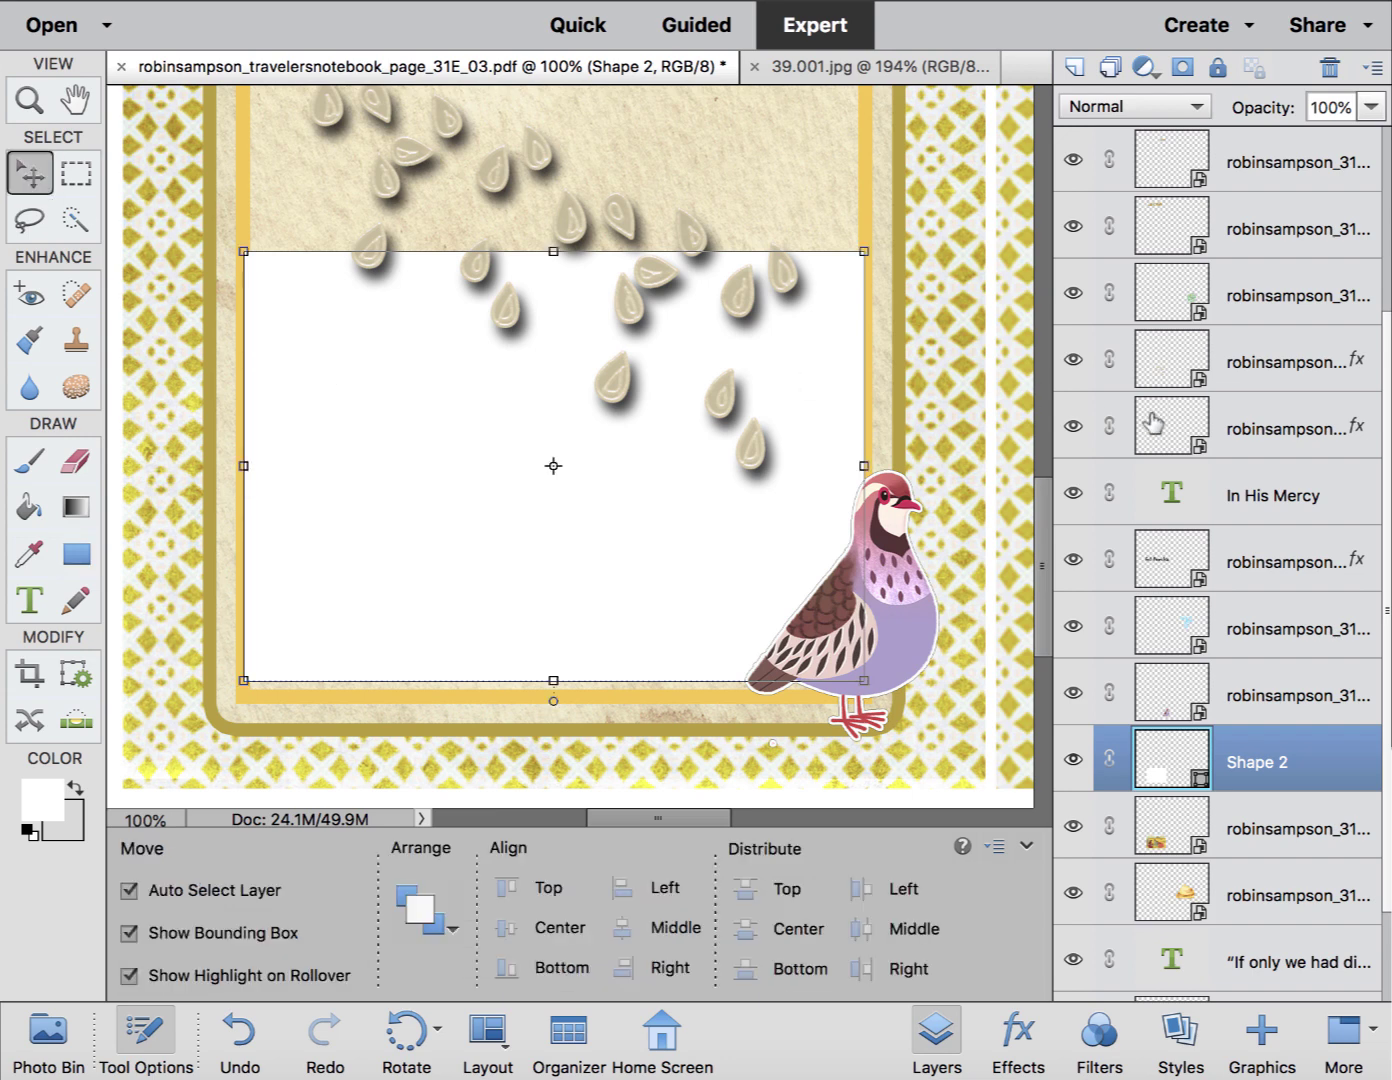
{"action": "scroll", "coordinate": [1223, 560], "scroll_direction": "down", "scroll_amount": 2}
{"action": "left_click_drag", "start_coordinate": [1294, 651], "coordinate": [1290, 722]}
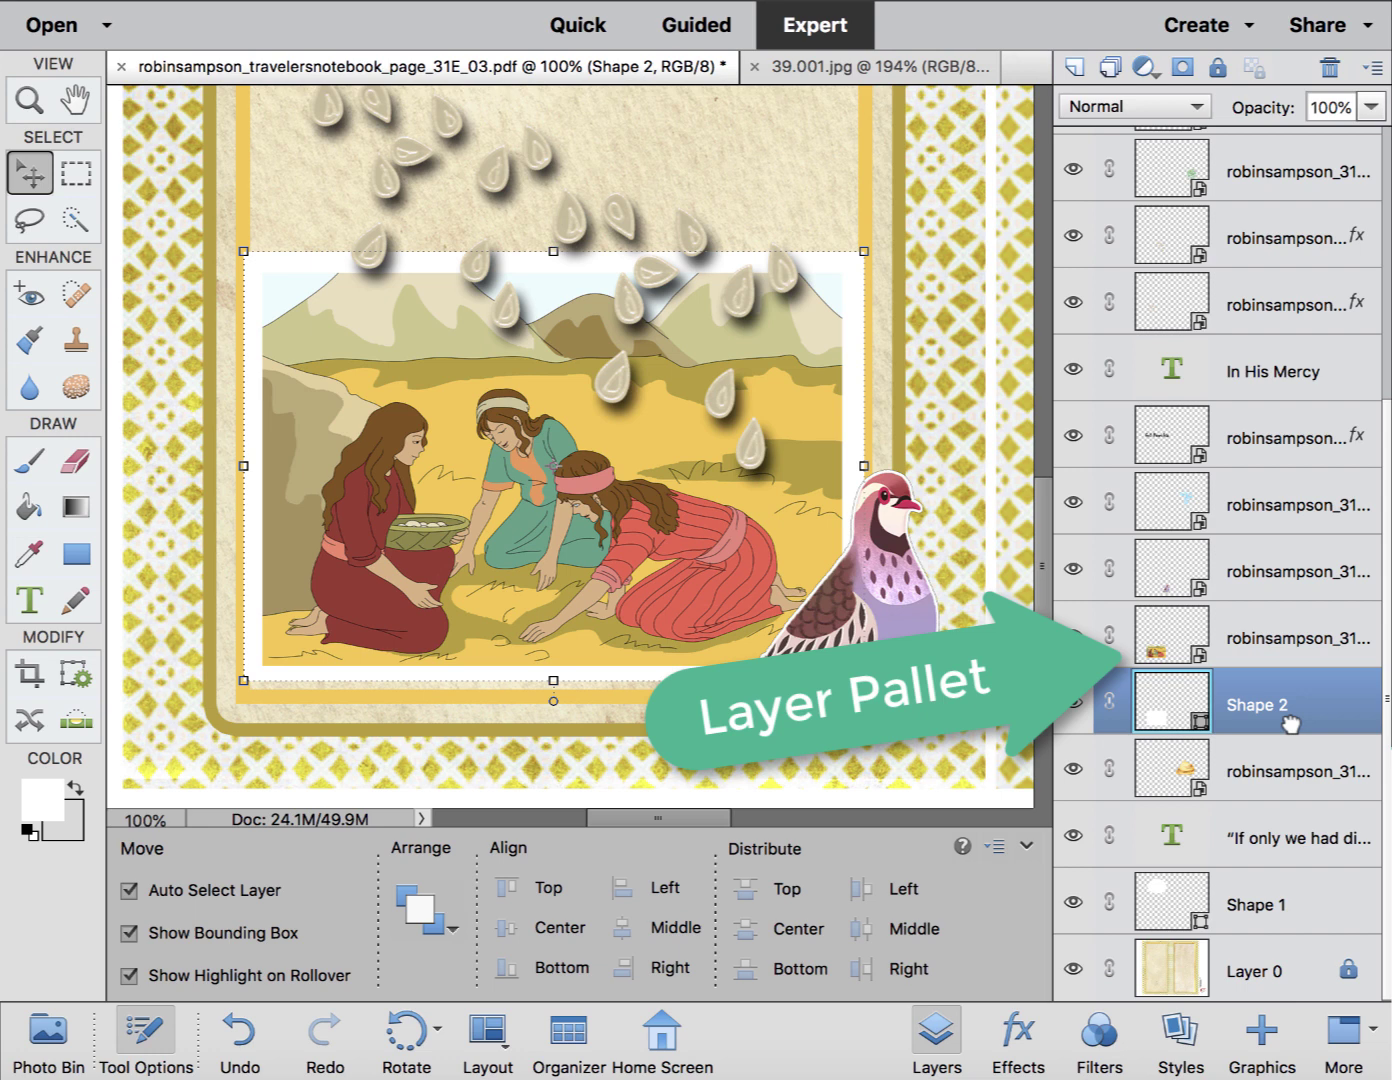
{"action": "left_click", "coordinate": [941, 342]}
{"action": "left_click", "coordinate": [537, 442]}
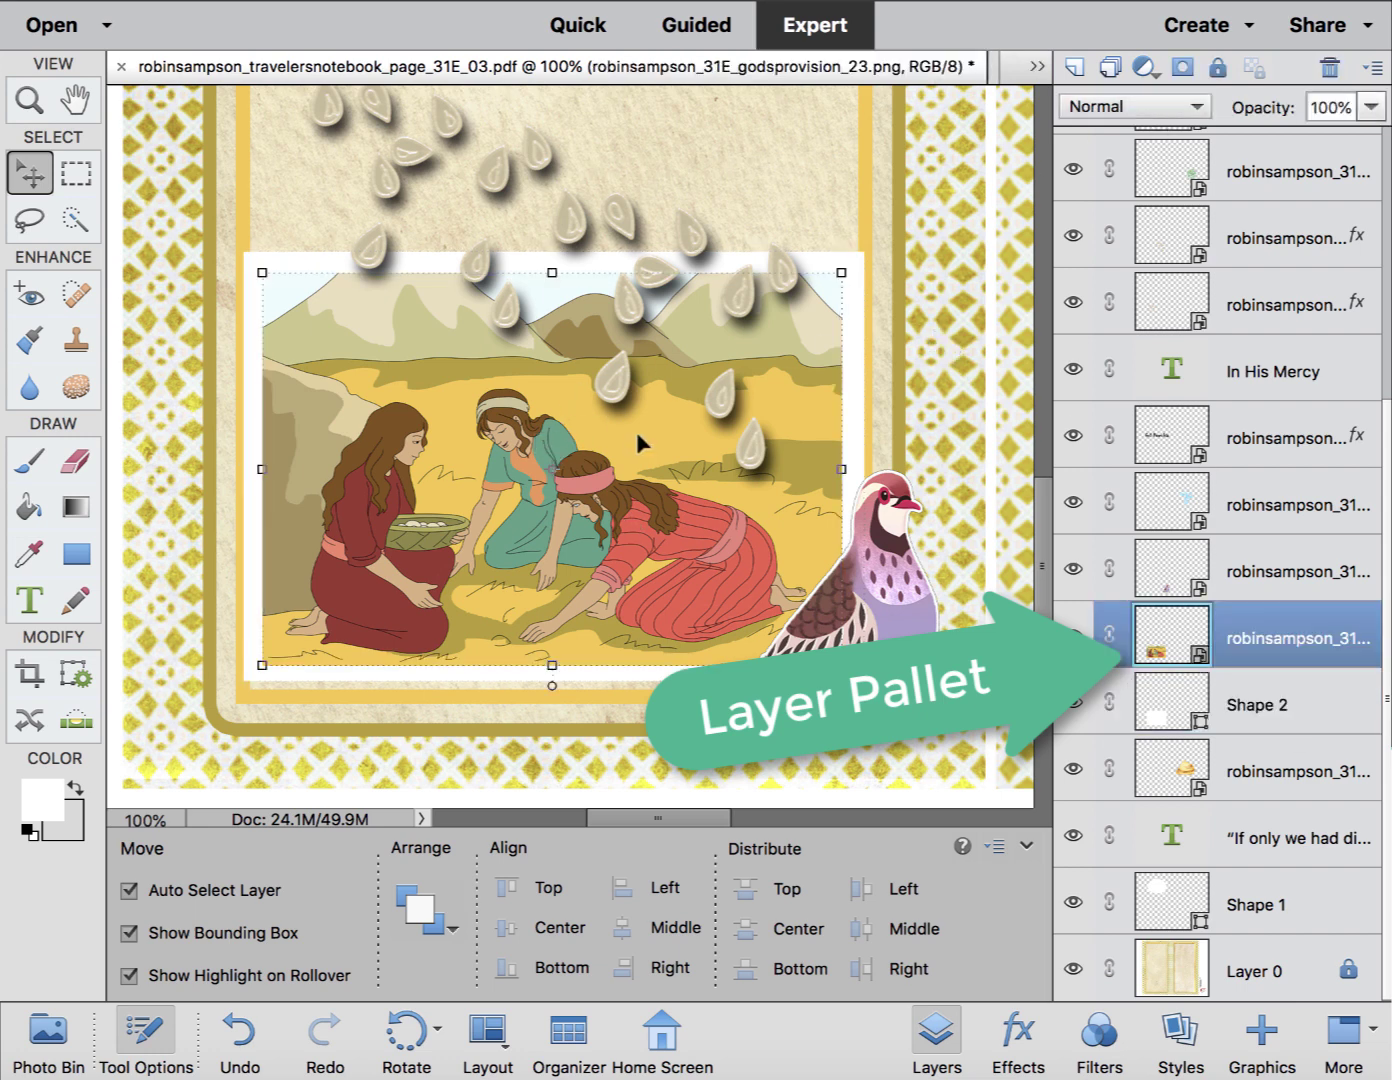
Copy the layer style of the God Provides word art and paste it onto the illustration of the women.
{"action": "scroll", "coordinate": [637, 431], "scroll_direction": "up", "scroll_amount": 3}
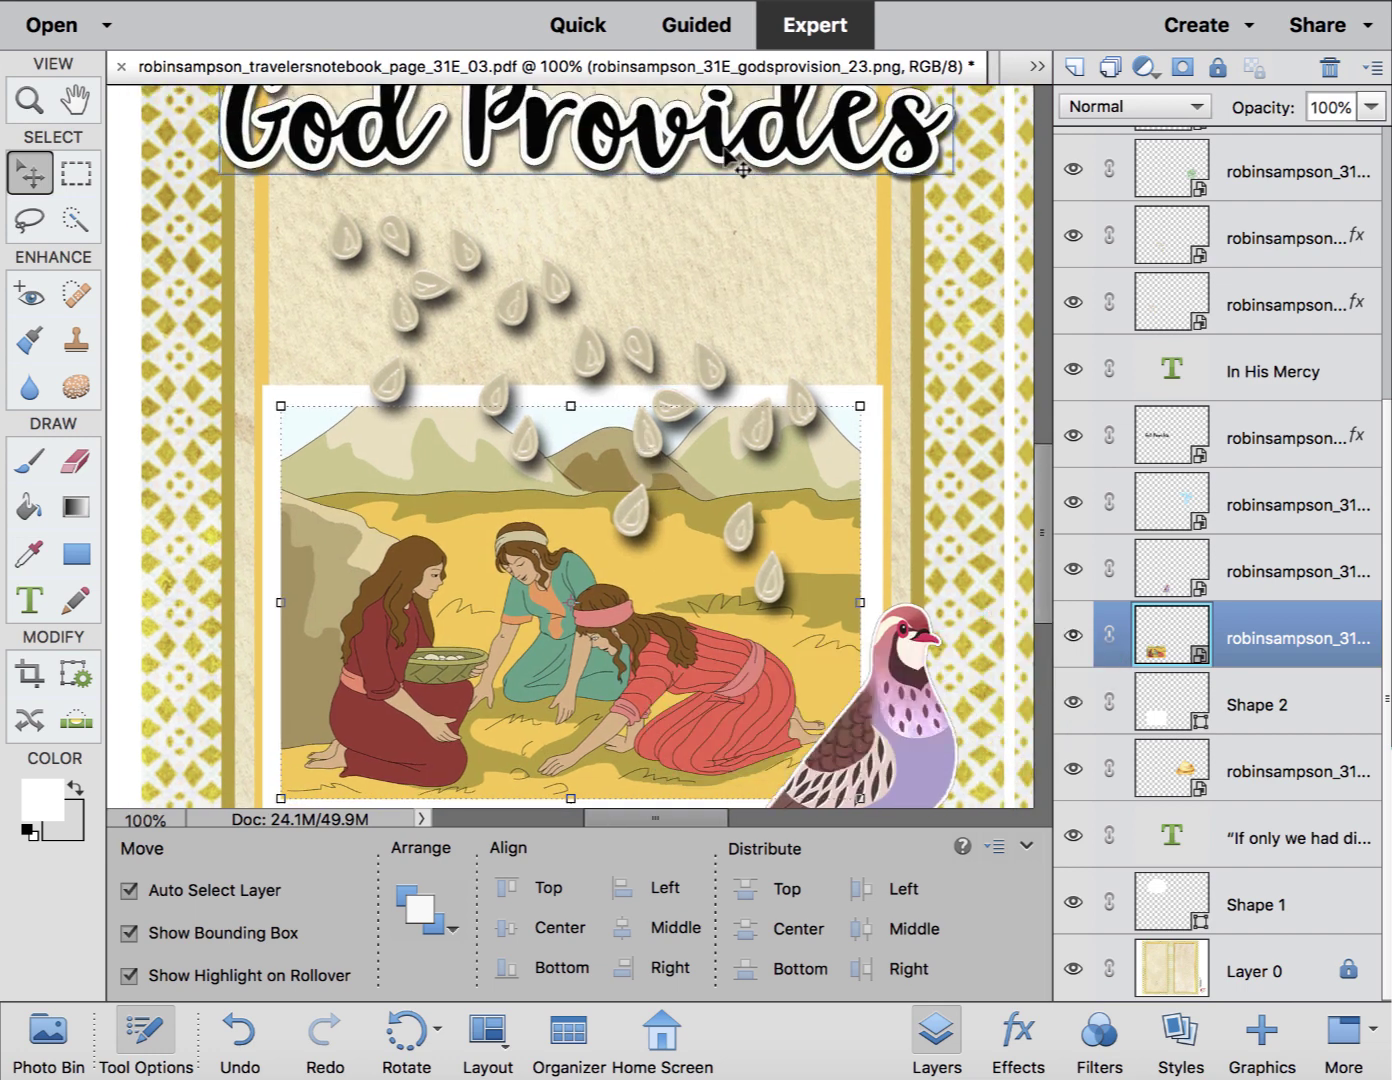
{"action": "left_click", "coordinate": [728, 156]}
{"action": "right_click", "coordinate": [1278, 454]}
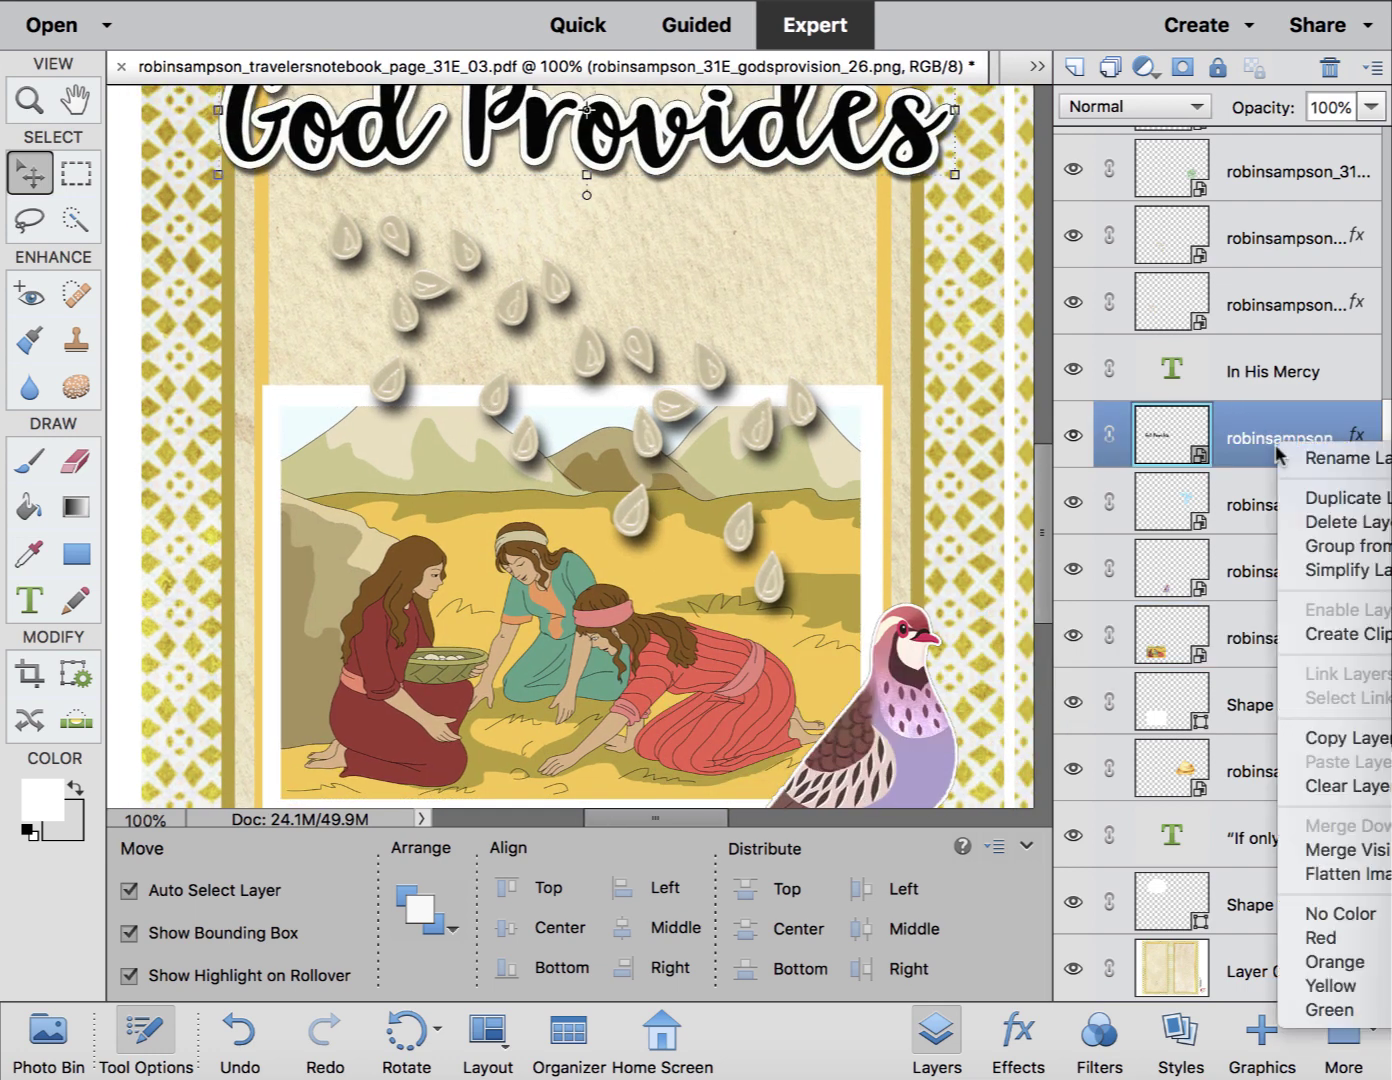
{"action": "left_click", "coordinate": [1343, 740]}
{"action": "scroll", "coordinate": [636, 640], "scroll_direction": "down", "scroll_amount": 3}
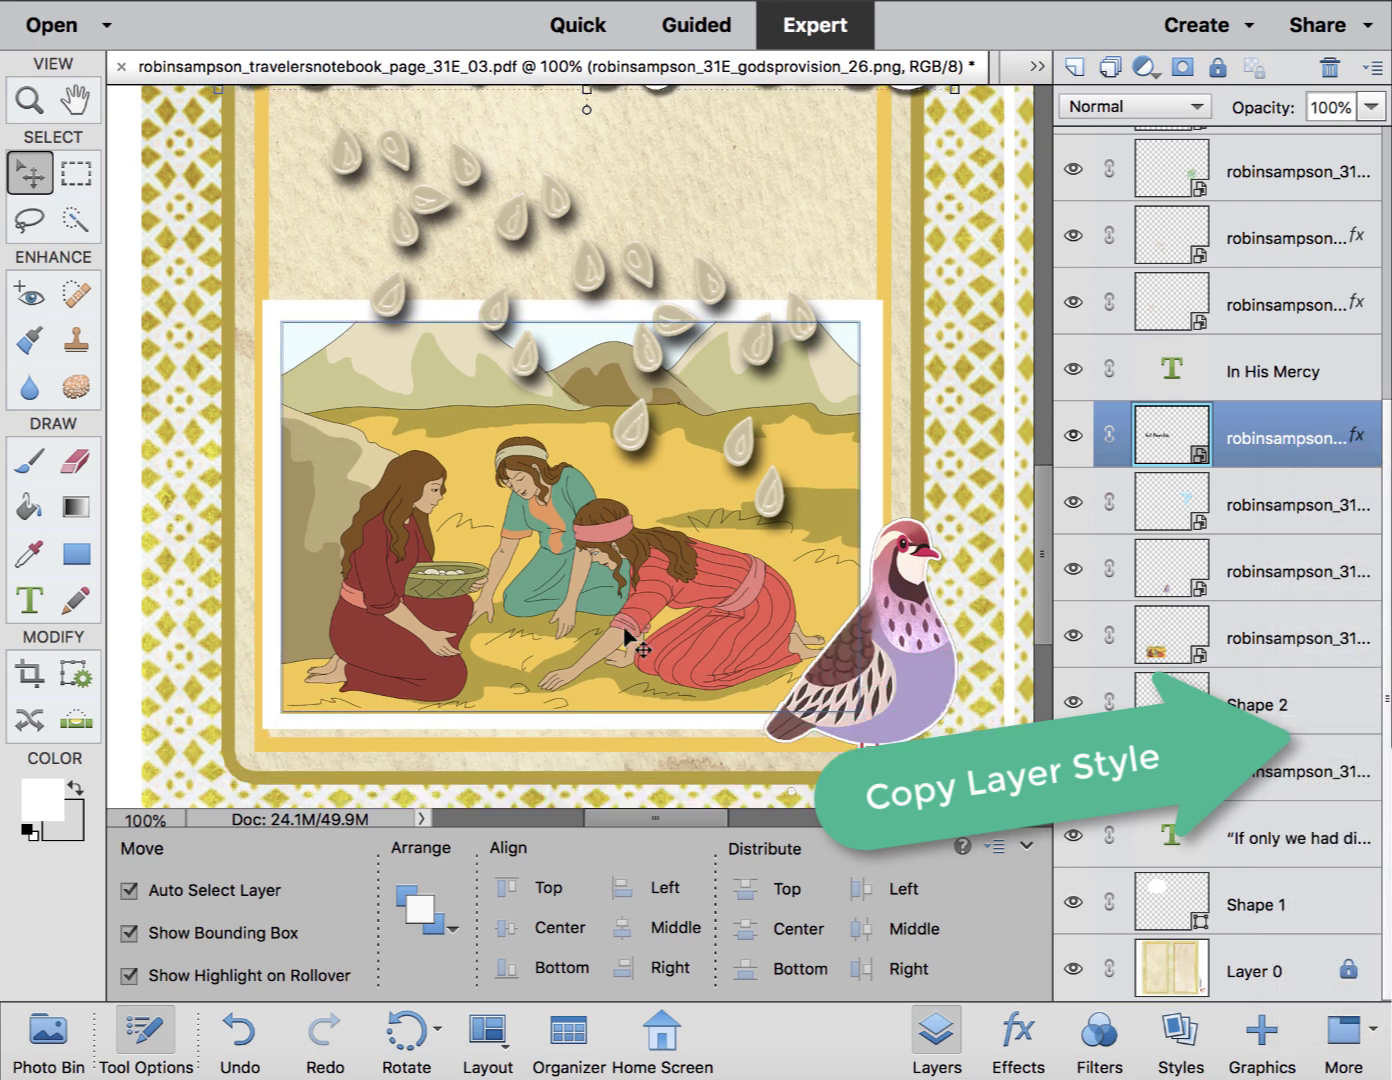
{"action": "left_click", "coordinate": [624, 562]}
{"action": "right_click", "coordinate": [1253, 648]}
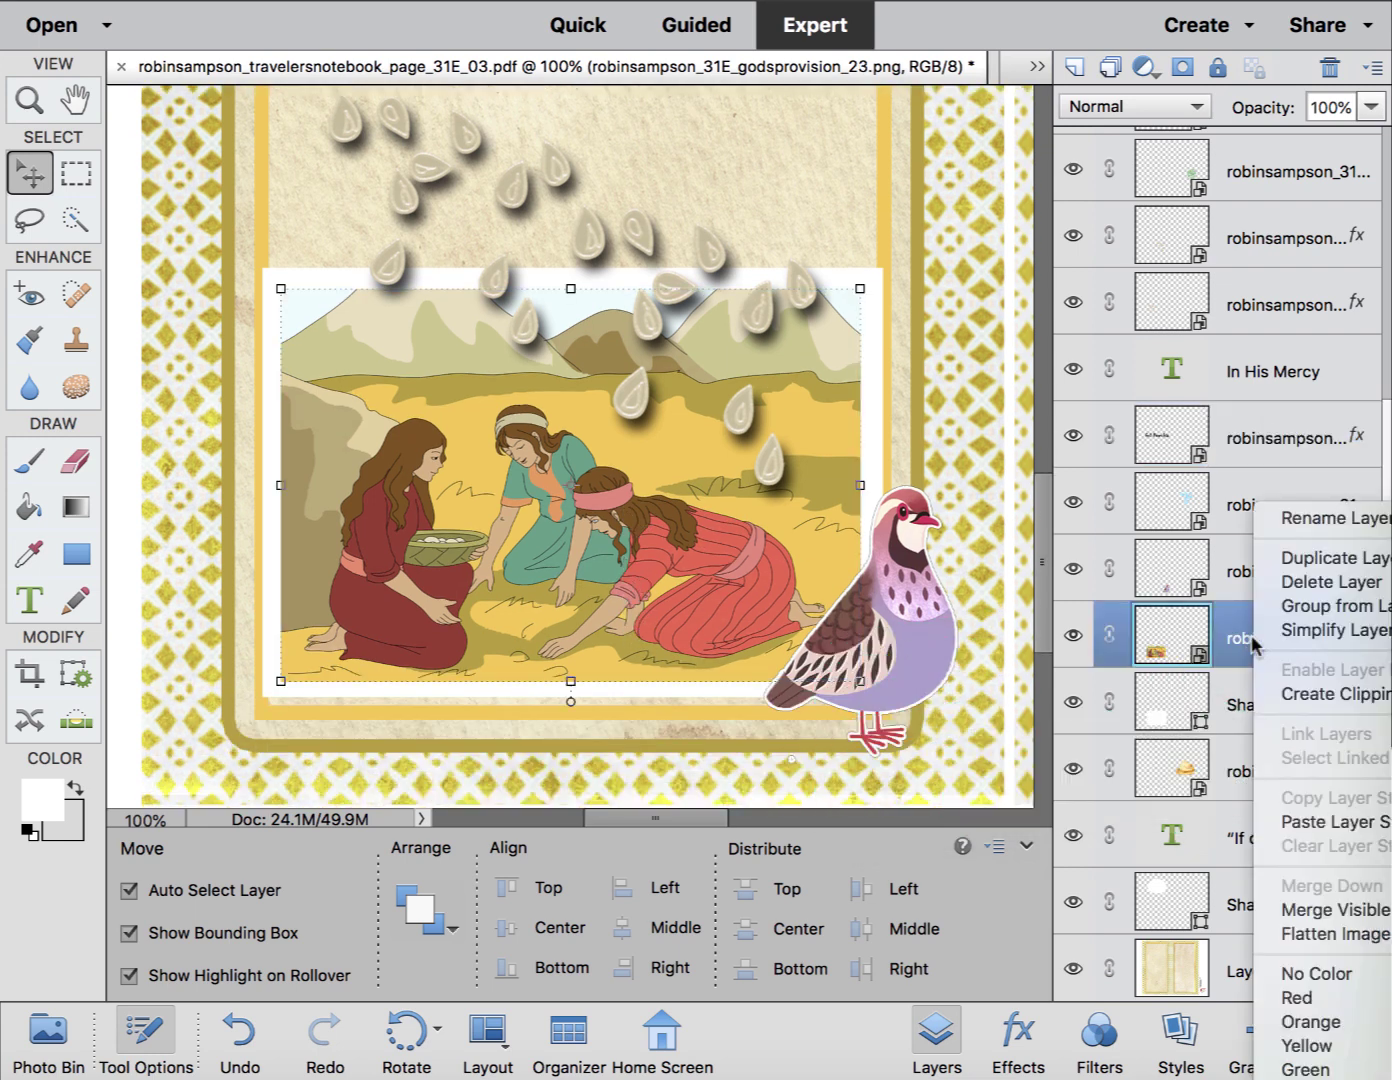
{"action": "left_click", "coordinate": [1328, 822]}
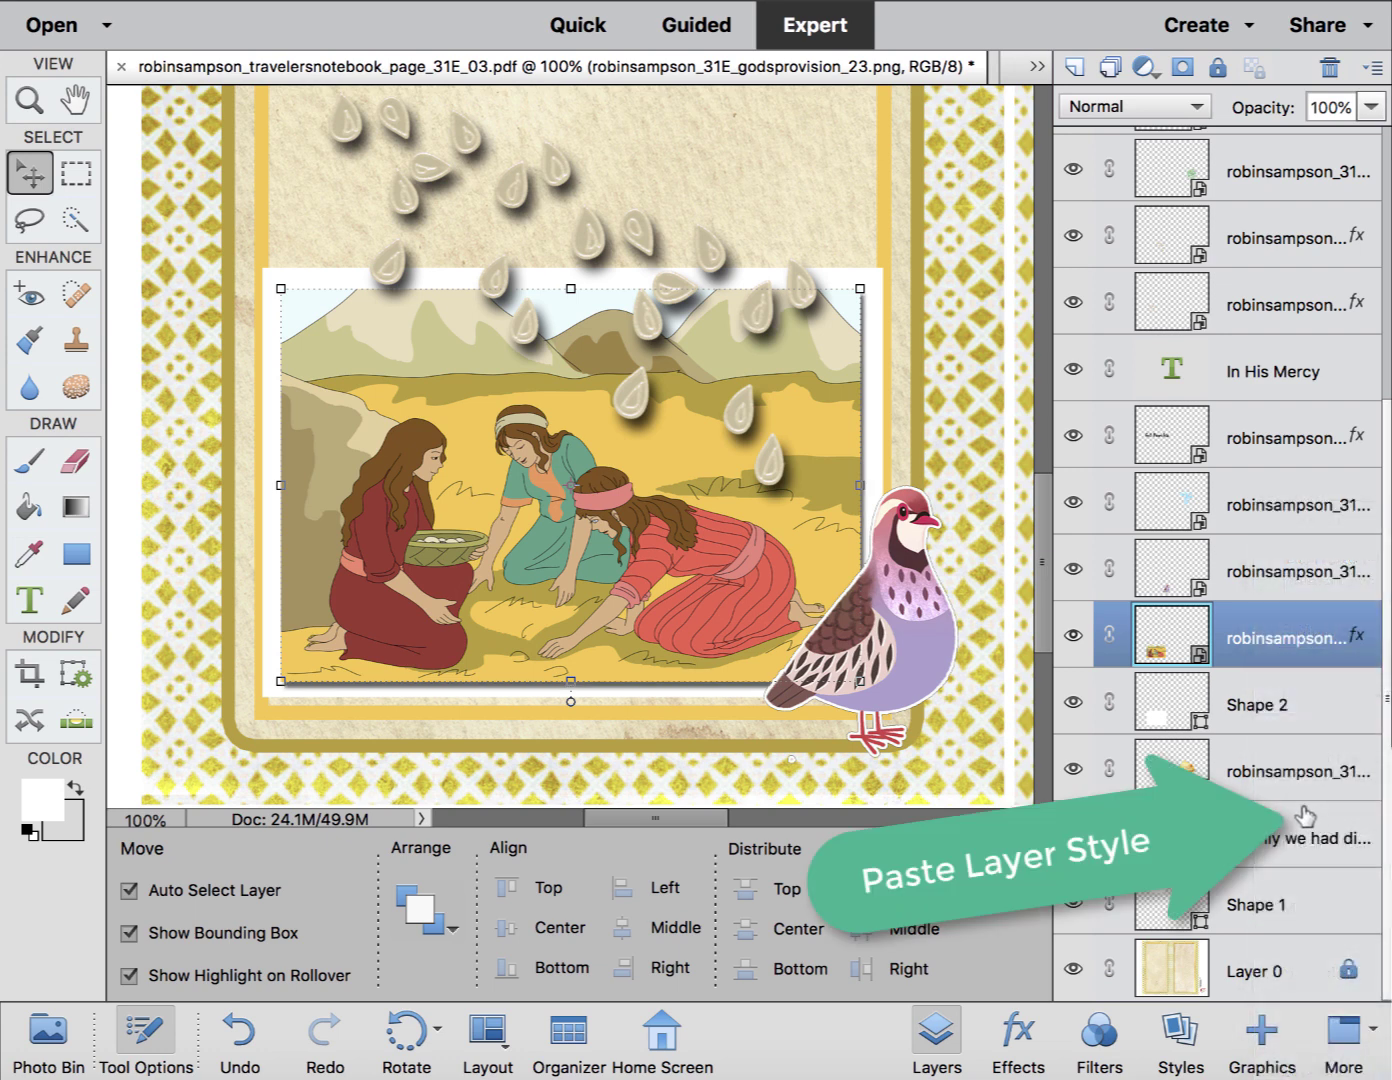
Paste the copied layer style onto the quail.
{"action": "left_click", "coordinate": [910, 626]}
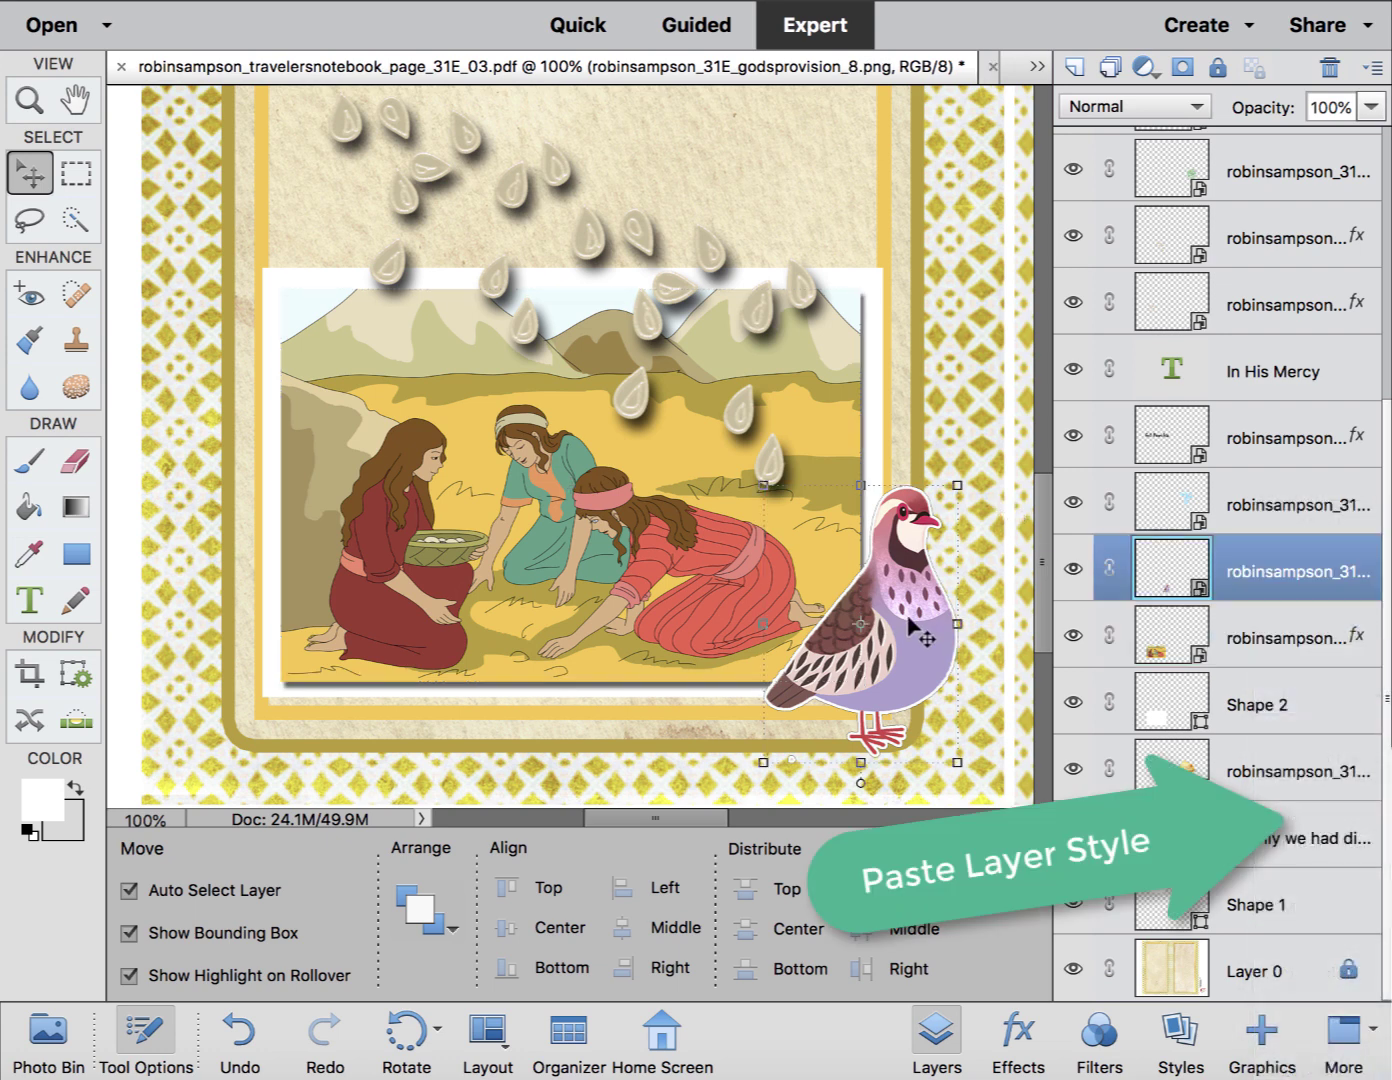
{"action": "right_click", "coordinate": [1258, 578]}
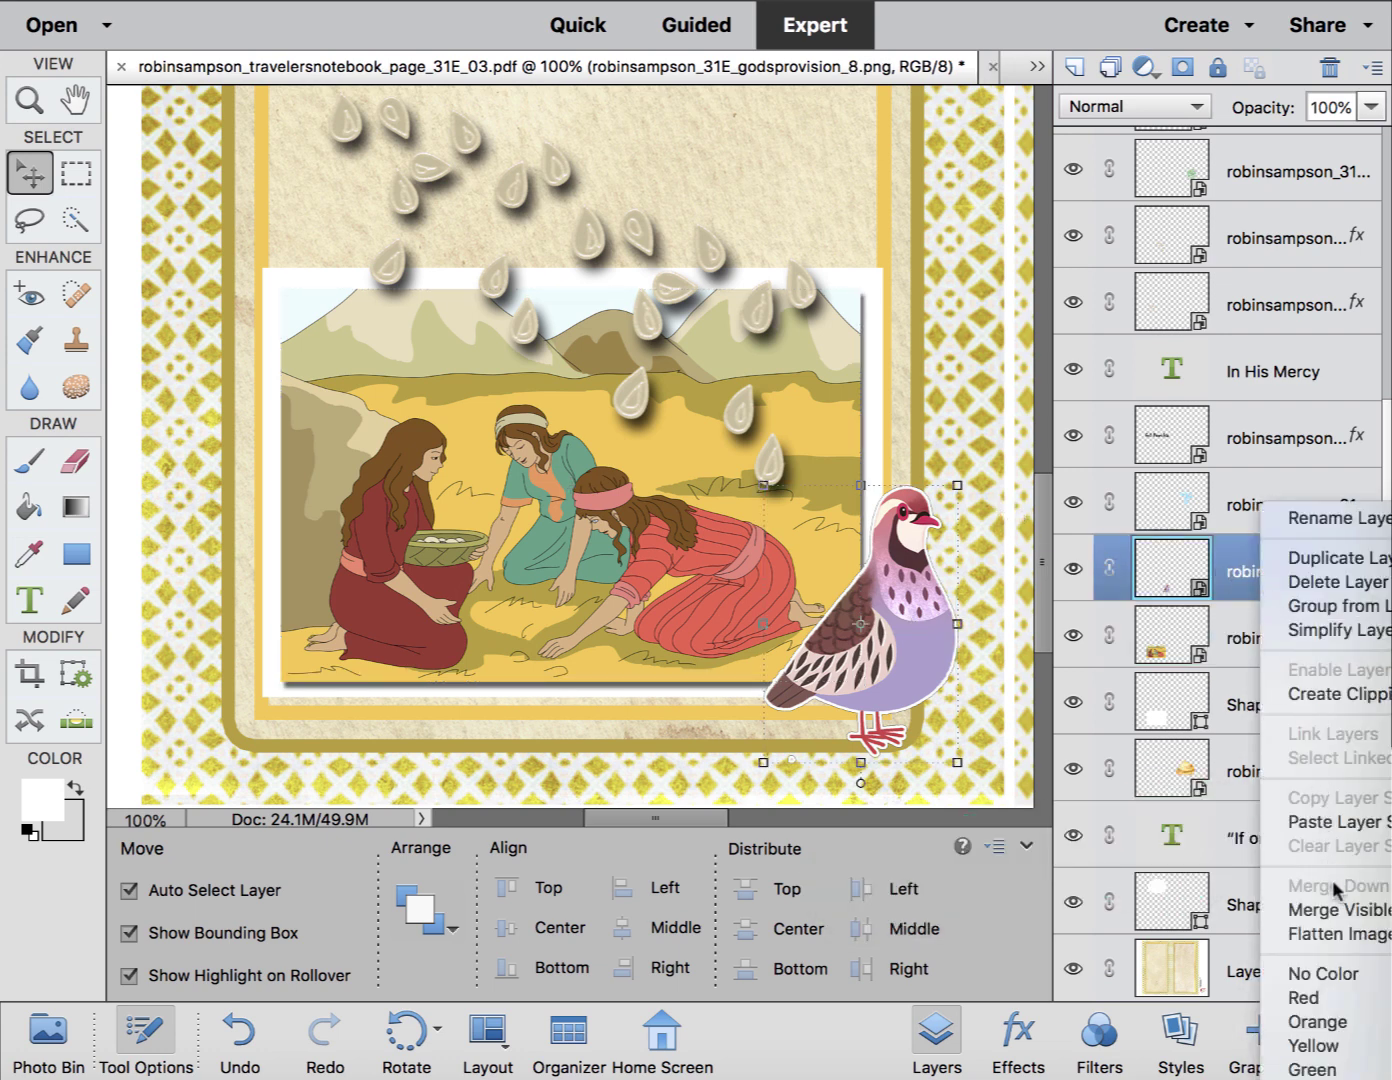
{"action": "left_click", "coordinate": [1336, 822]}
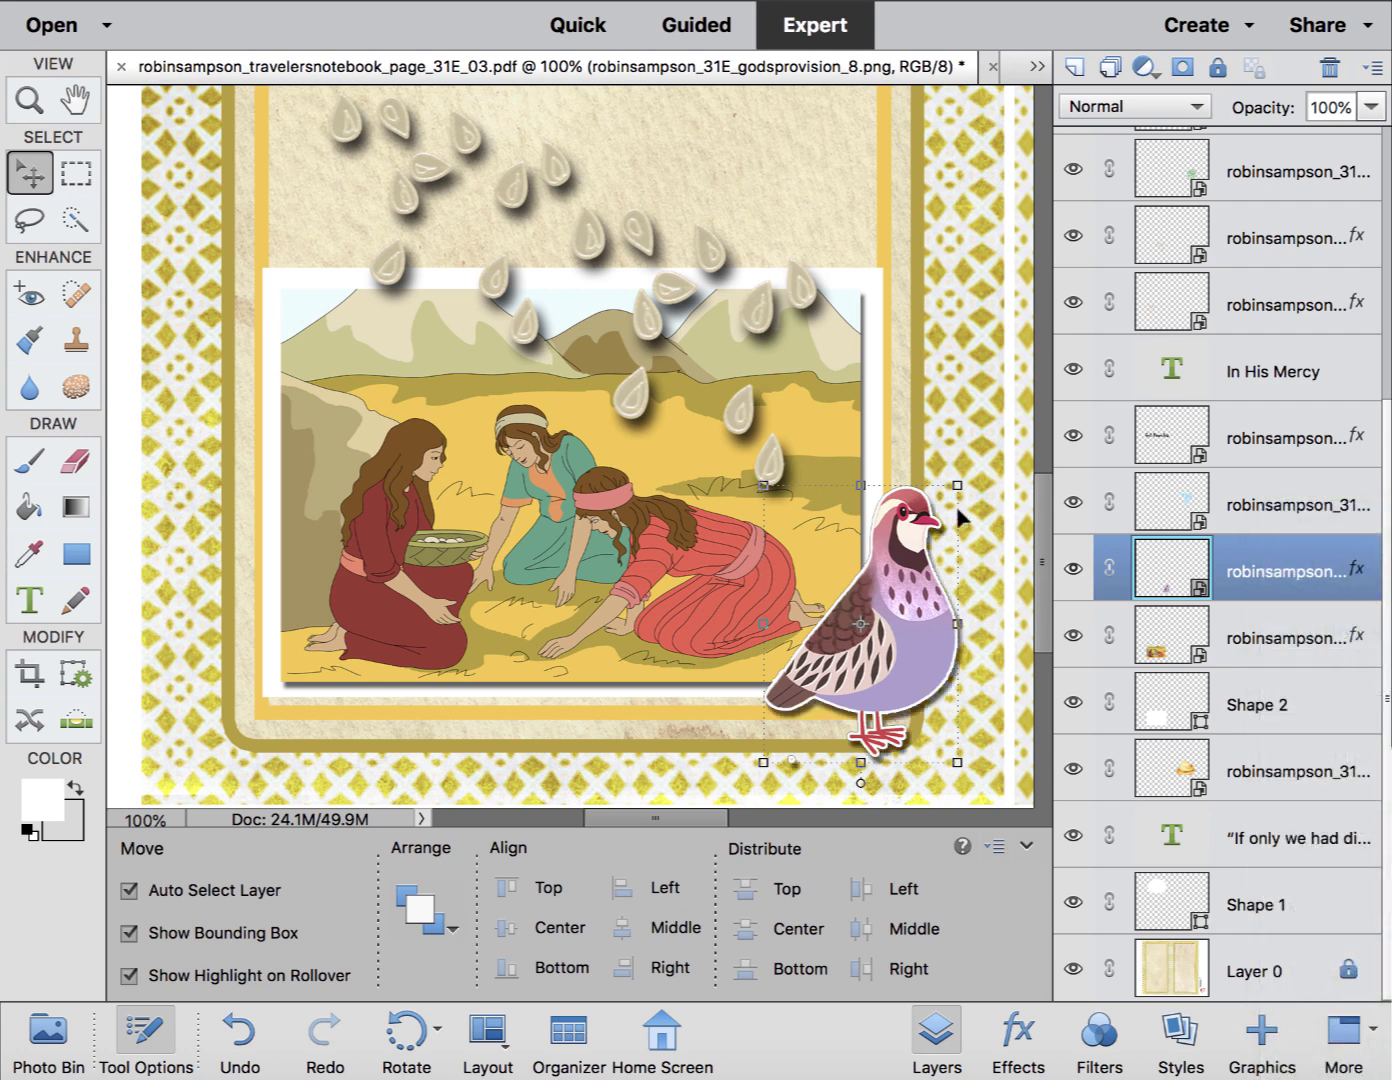
Scale the quail to 115.75% width and 94.96% height and place it over the illustration's lower right corner.
{"action": "left_click_drag", "start_coordinate": [955, 486], "coordinate": [895, 607]}
{"action": "left_click_drag", "start_coordinate": [870, 715], "coordinate": [957, 790]}
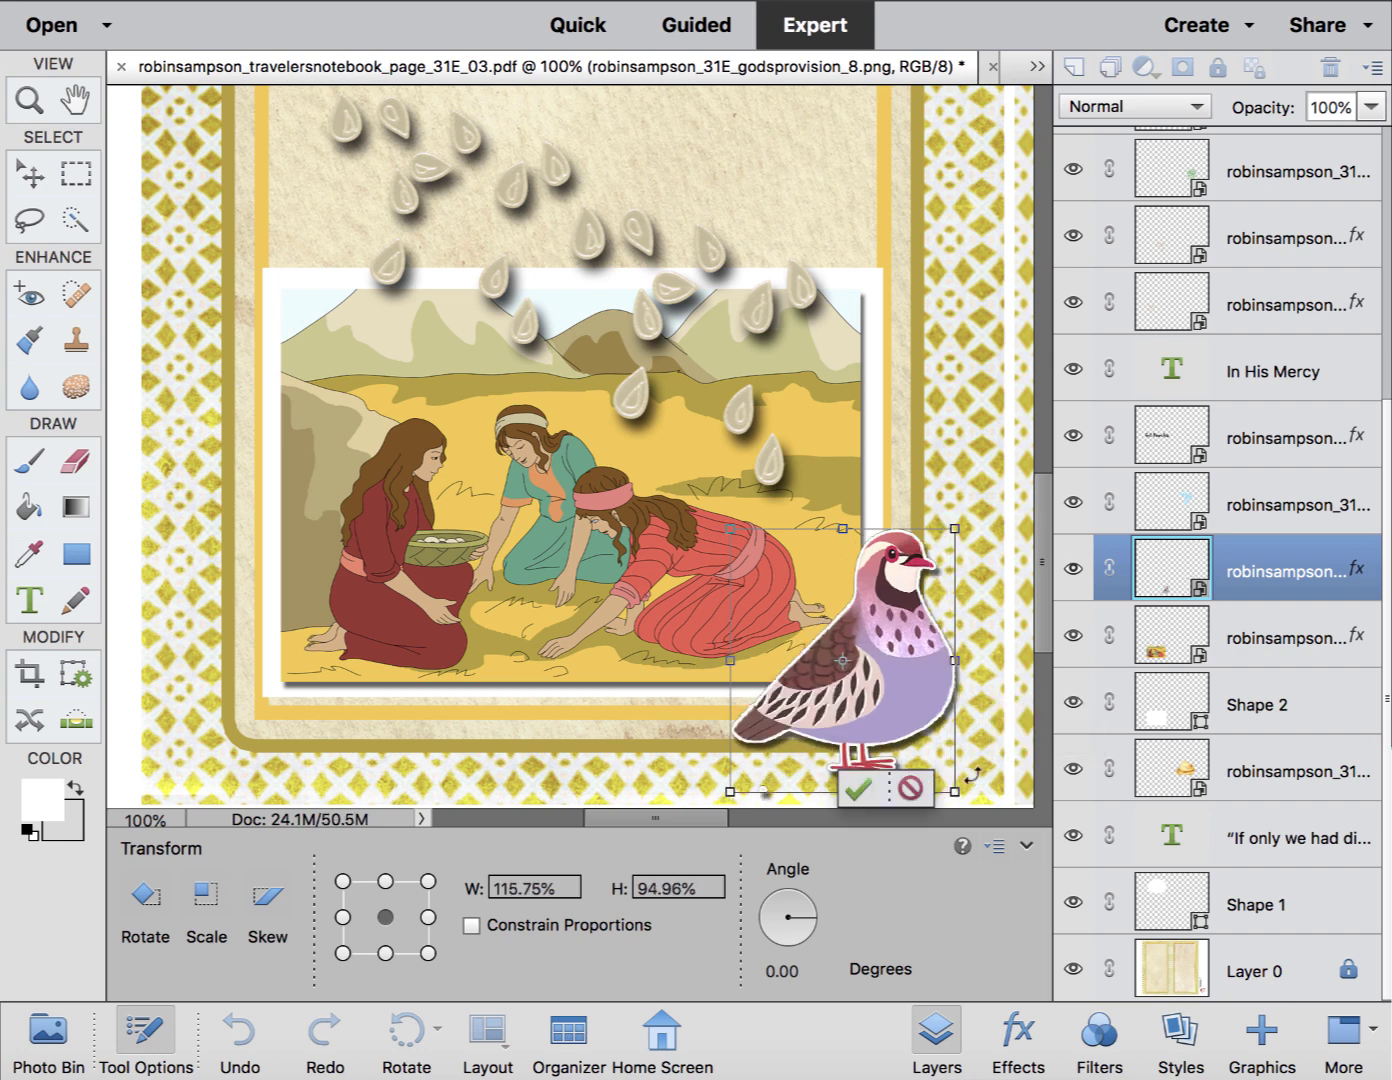
{"action": "key", "text": "Return"}
{"action": "mouse_move", "coordinate": [899, 656]}
{"action": "left_mouse_down"}
{"action": "mouse_move", "coordinate": [925, 627]}
{"action": "mouse_move", "coordinate": [916, 640]}
{"action": "left_mouse_up"}
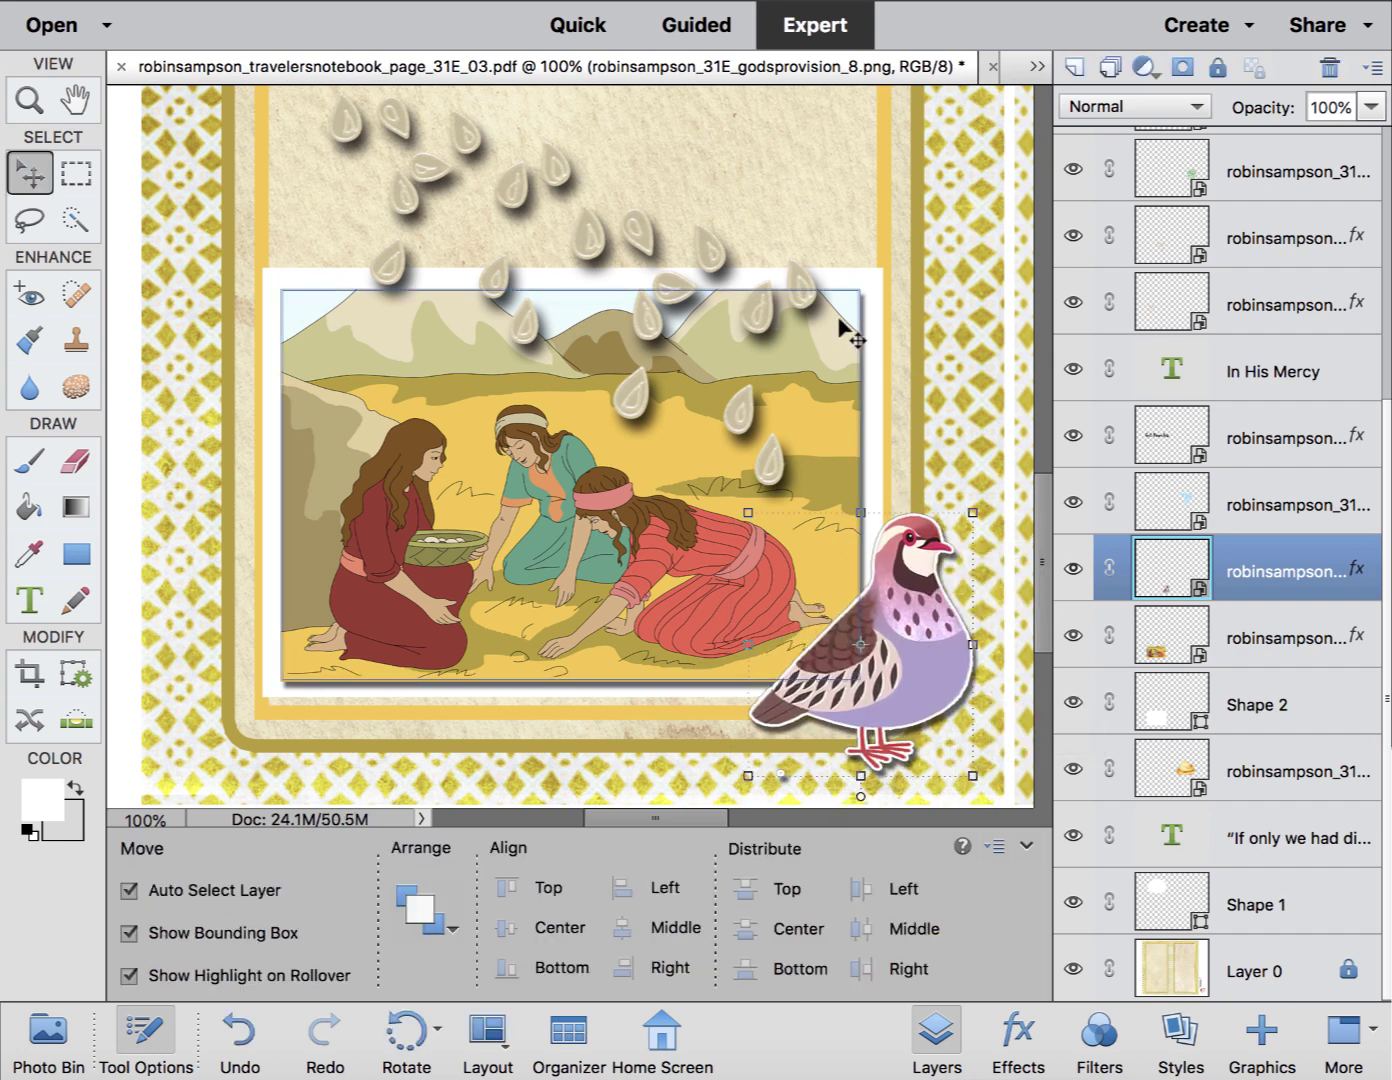
{"action": "left_click", "coordinate": [845, 398]}
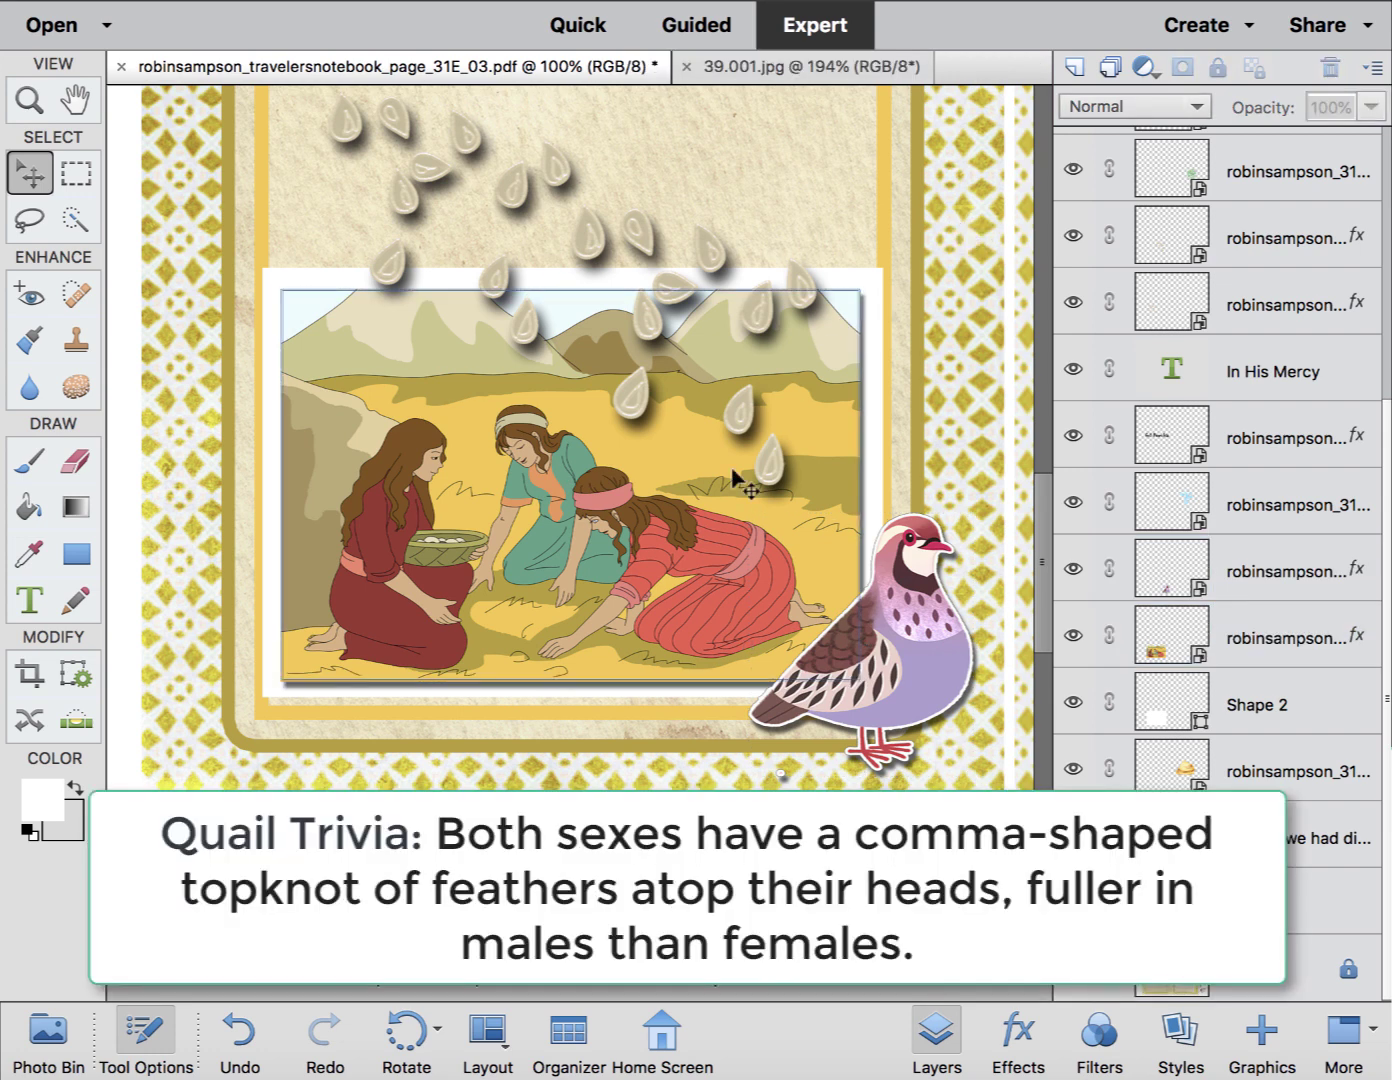
Place the blue chevron paper from the kit library's Exodus Papers section directly above the white rectangle behind the women's illustration.
{"action": "scroll", "coordinate": [736, 480], "scroll_direction": "up", "scroll_amount": 3}
{"action": "left_click", "coordinate": [879, 403]}
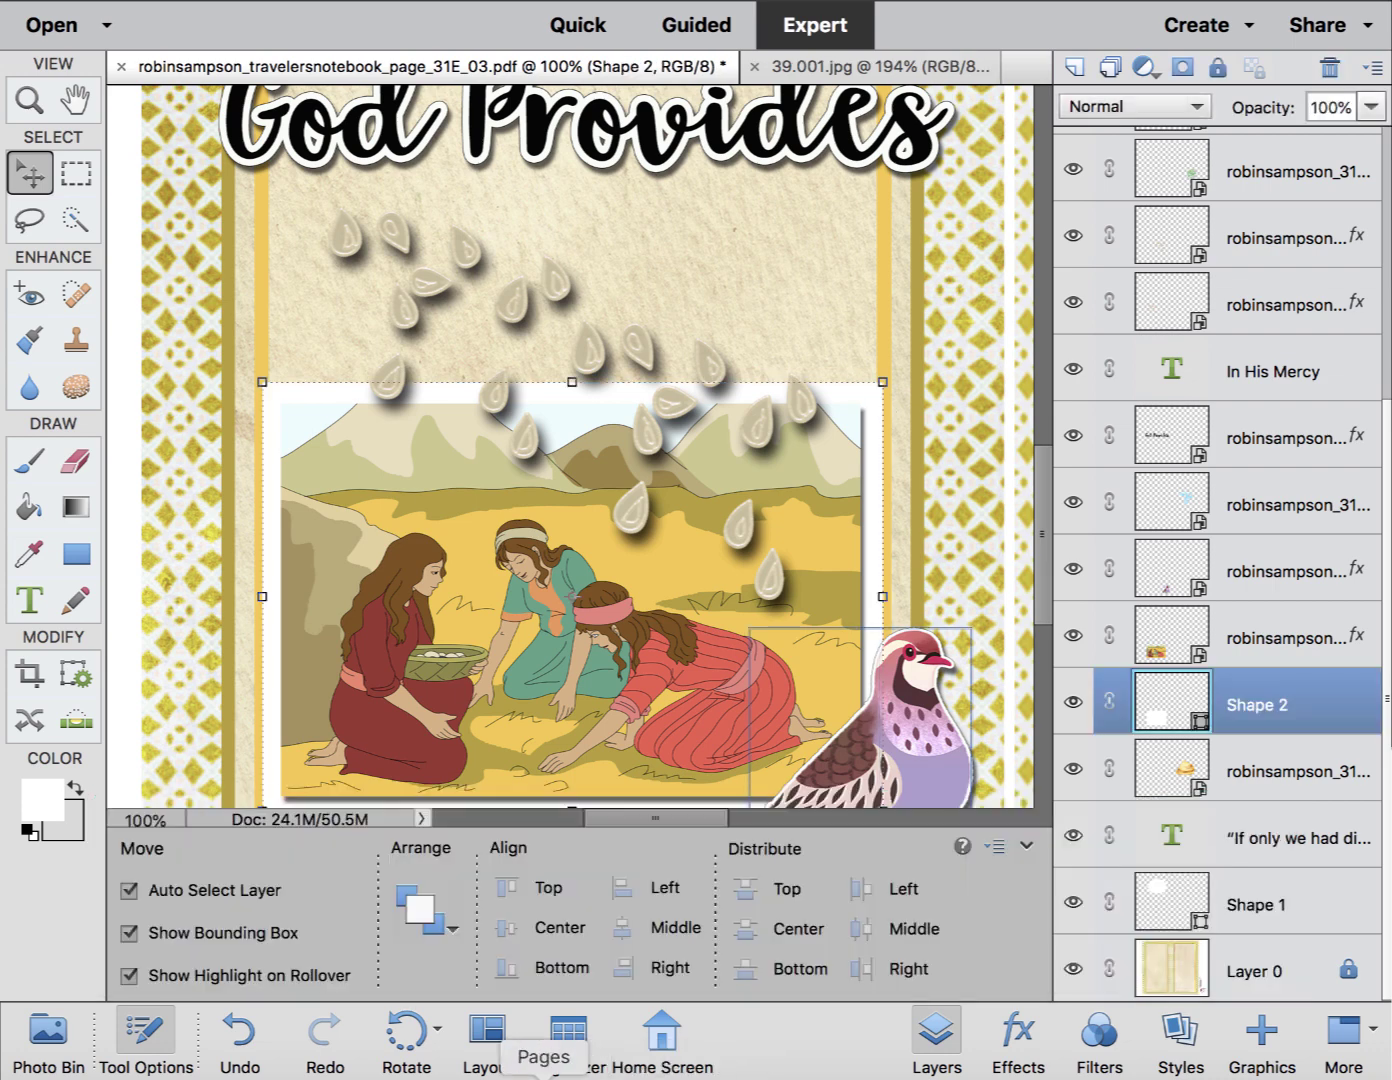
{"action": "left_click", "coordinate": [447, 1076]}
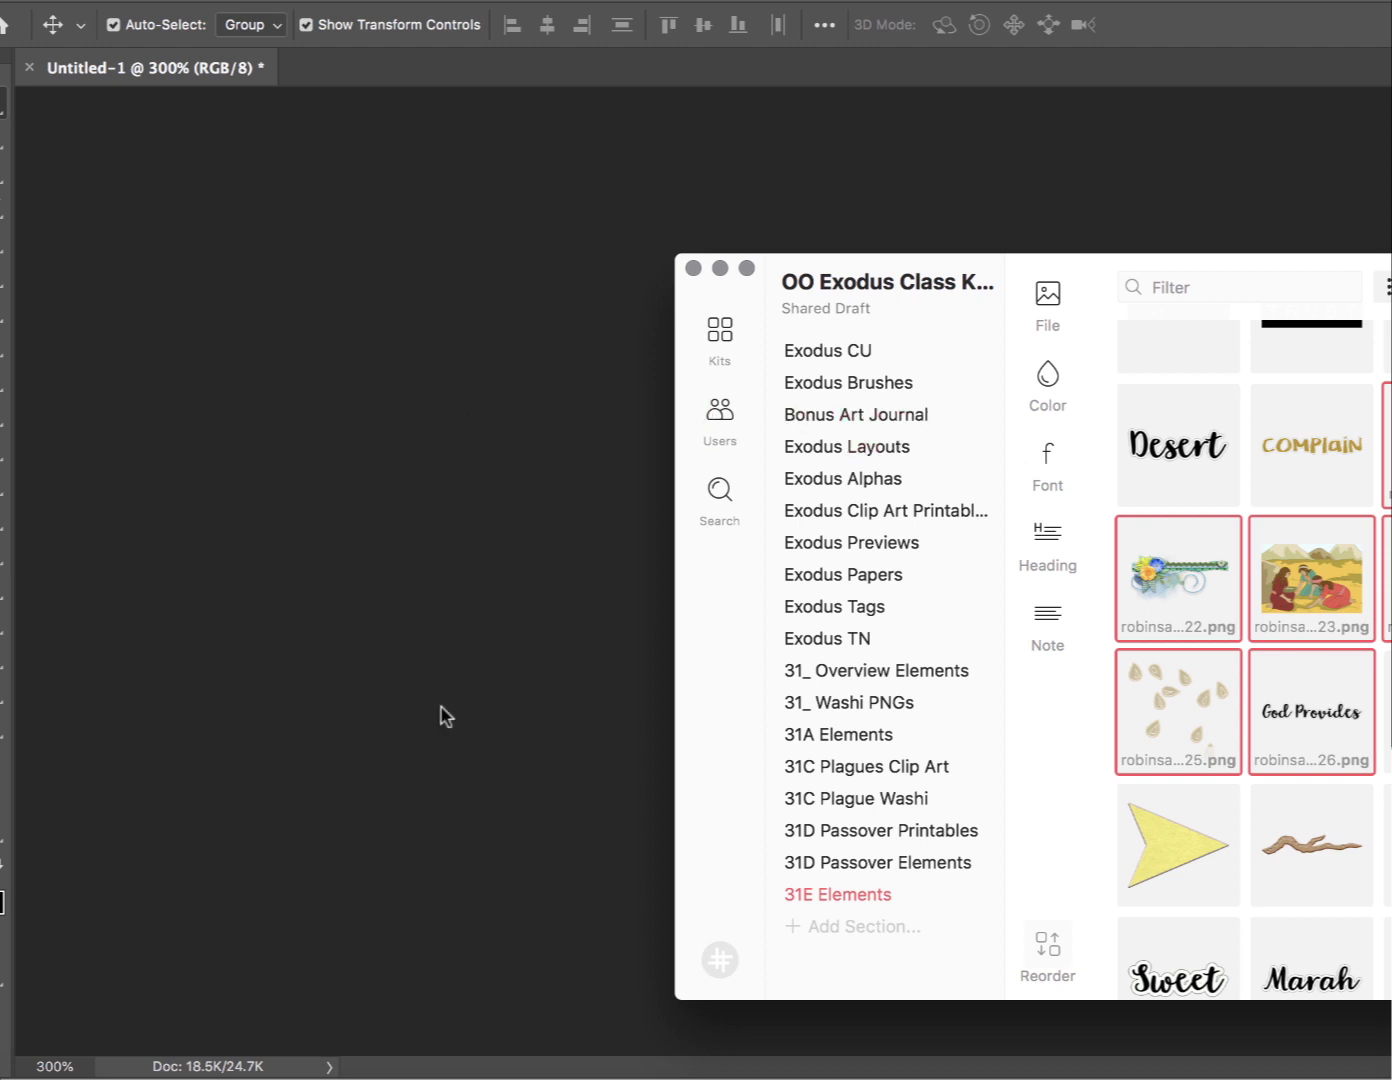
{"action": "left_click", "coordinate": [320, 1075]}
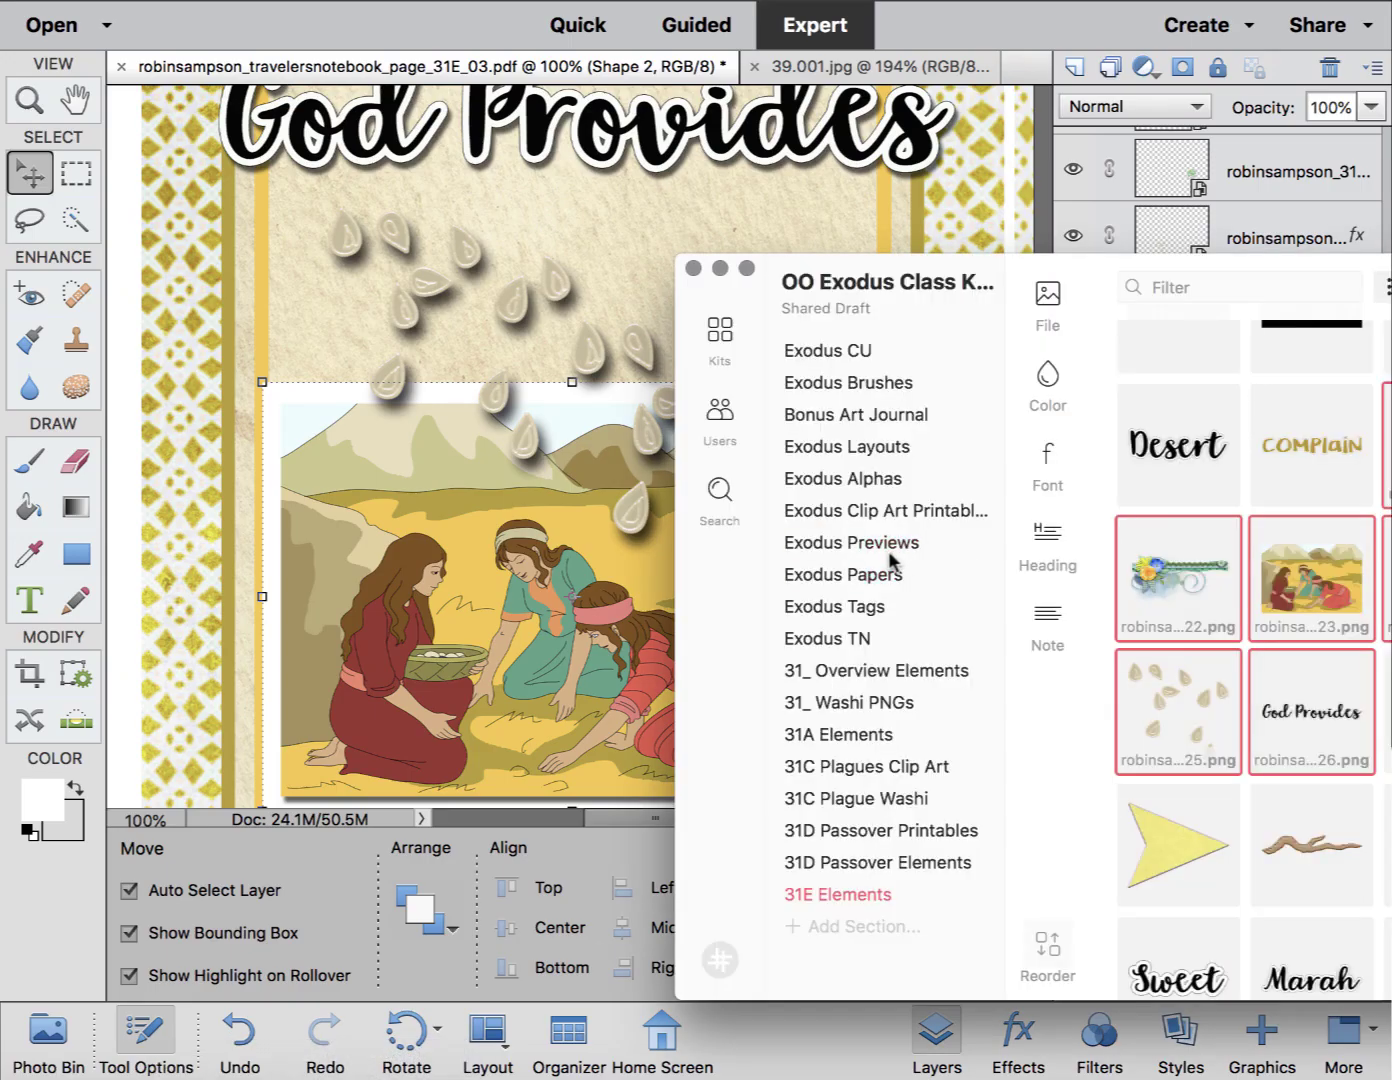
{"action": "left_click", "coordinate": [882, 577]}
{"action": "scroll", "coordinate": [1085, 708], "scroll_direction": "down", "scroll_amount": 5}
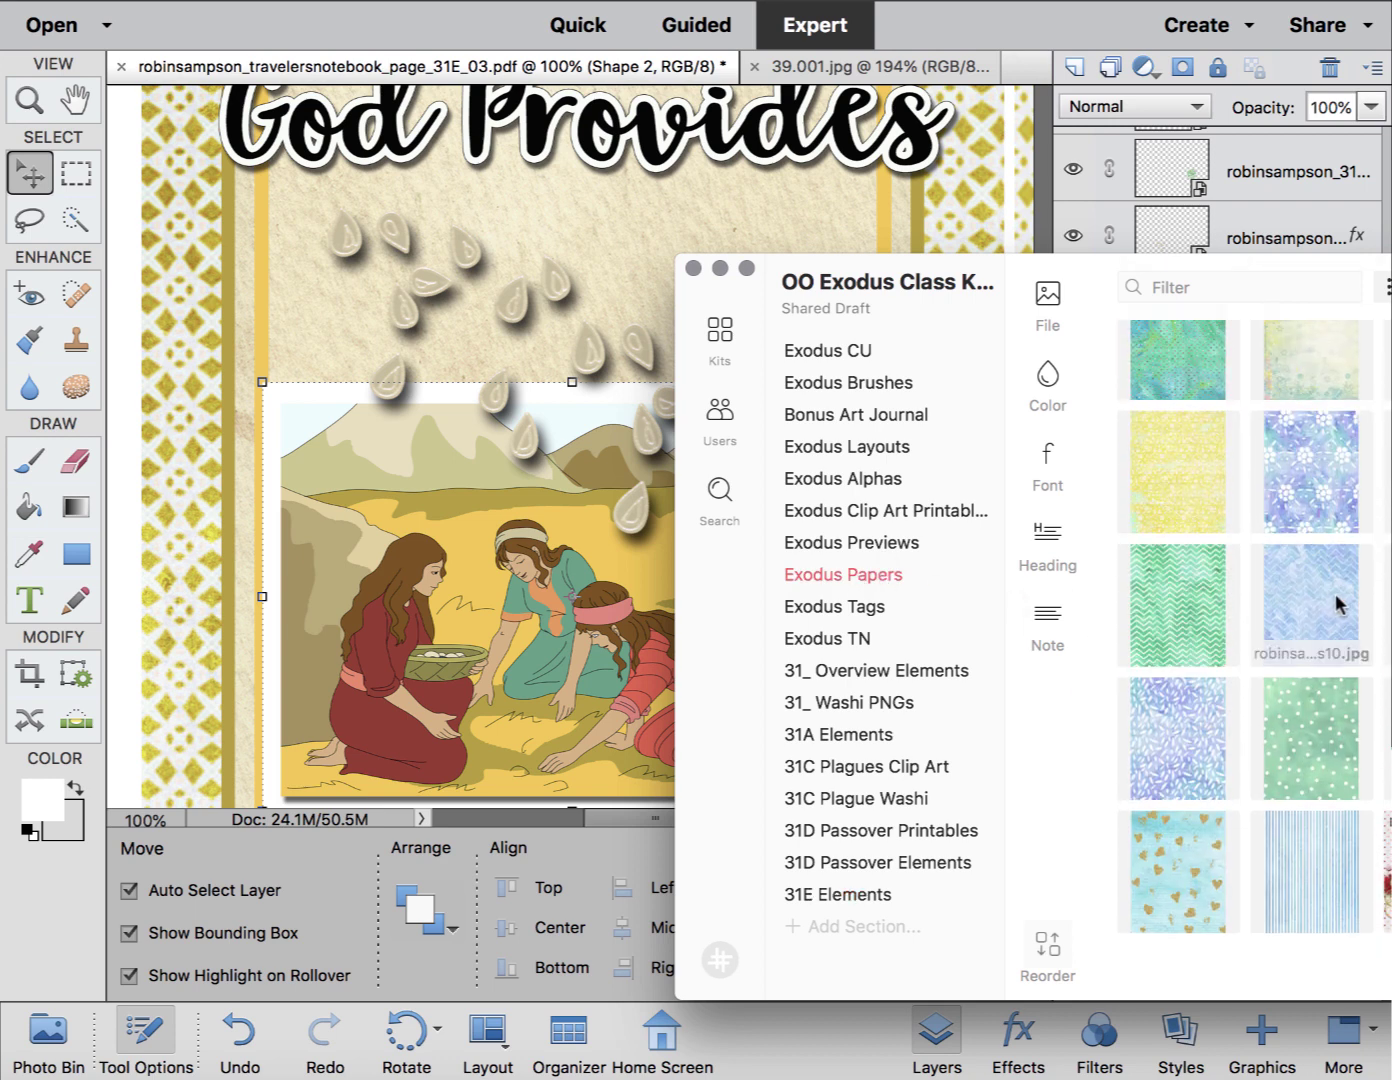
{"action": "left_click_drag", "start_coordinate": [1336, 600], "coordinate": [776, 491]}
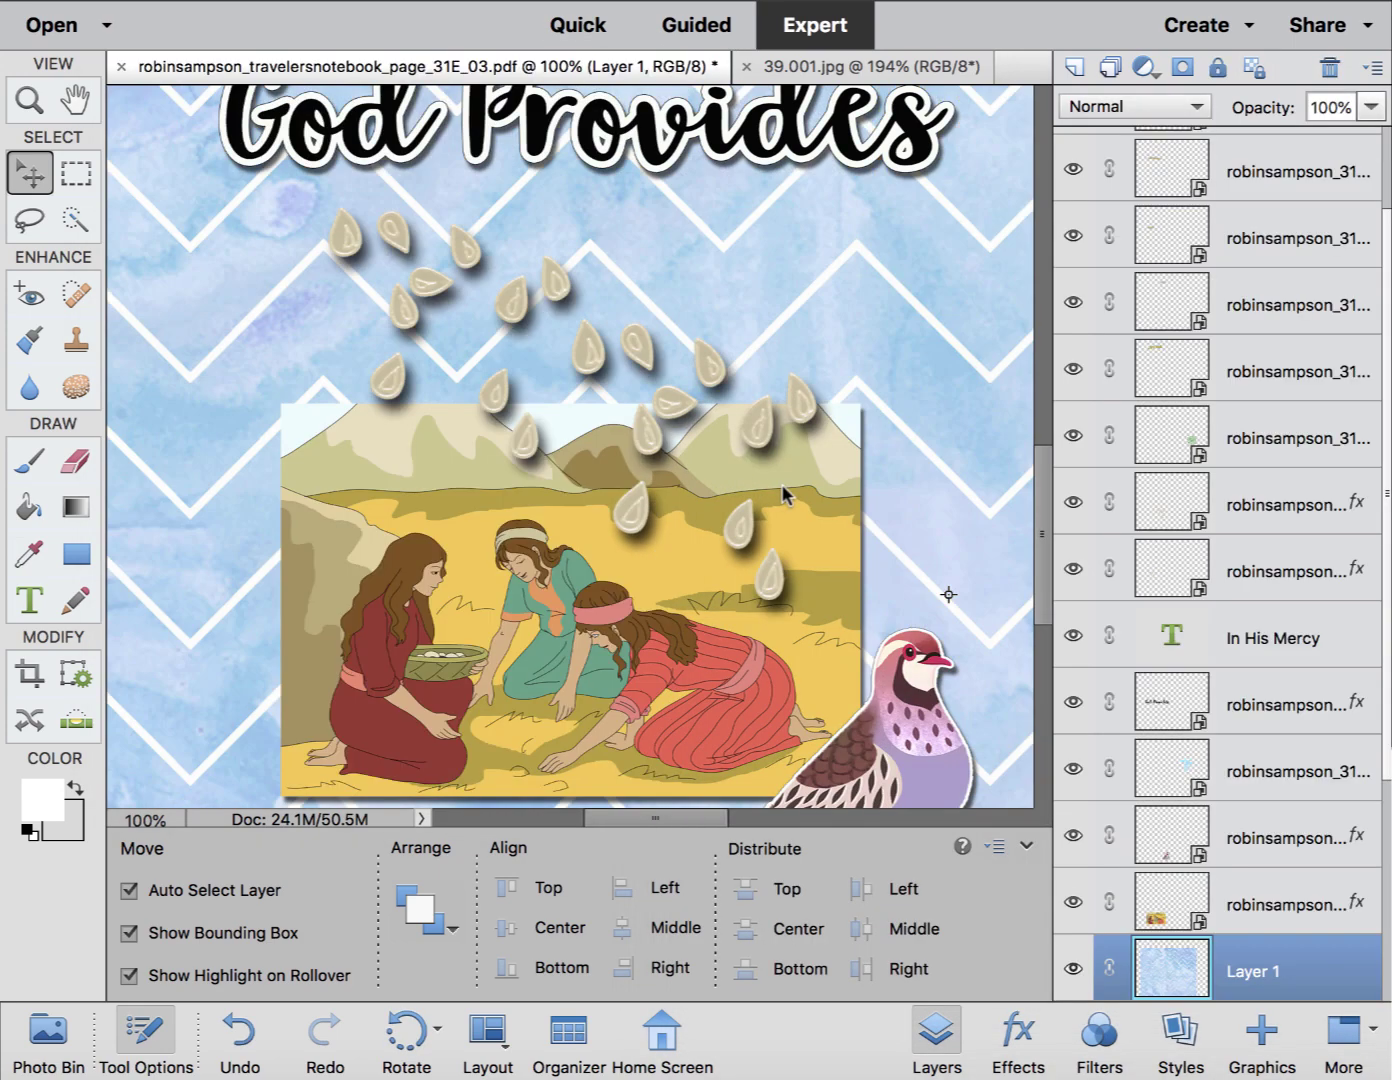
Scale the blue chevron paper to 43.45% width and 51.03% height and place it behind the illustration of the women.
{"action": "scroll", "coordinate": [1236, 827], "scroll_direction": "down", "scroll_amount": 5}
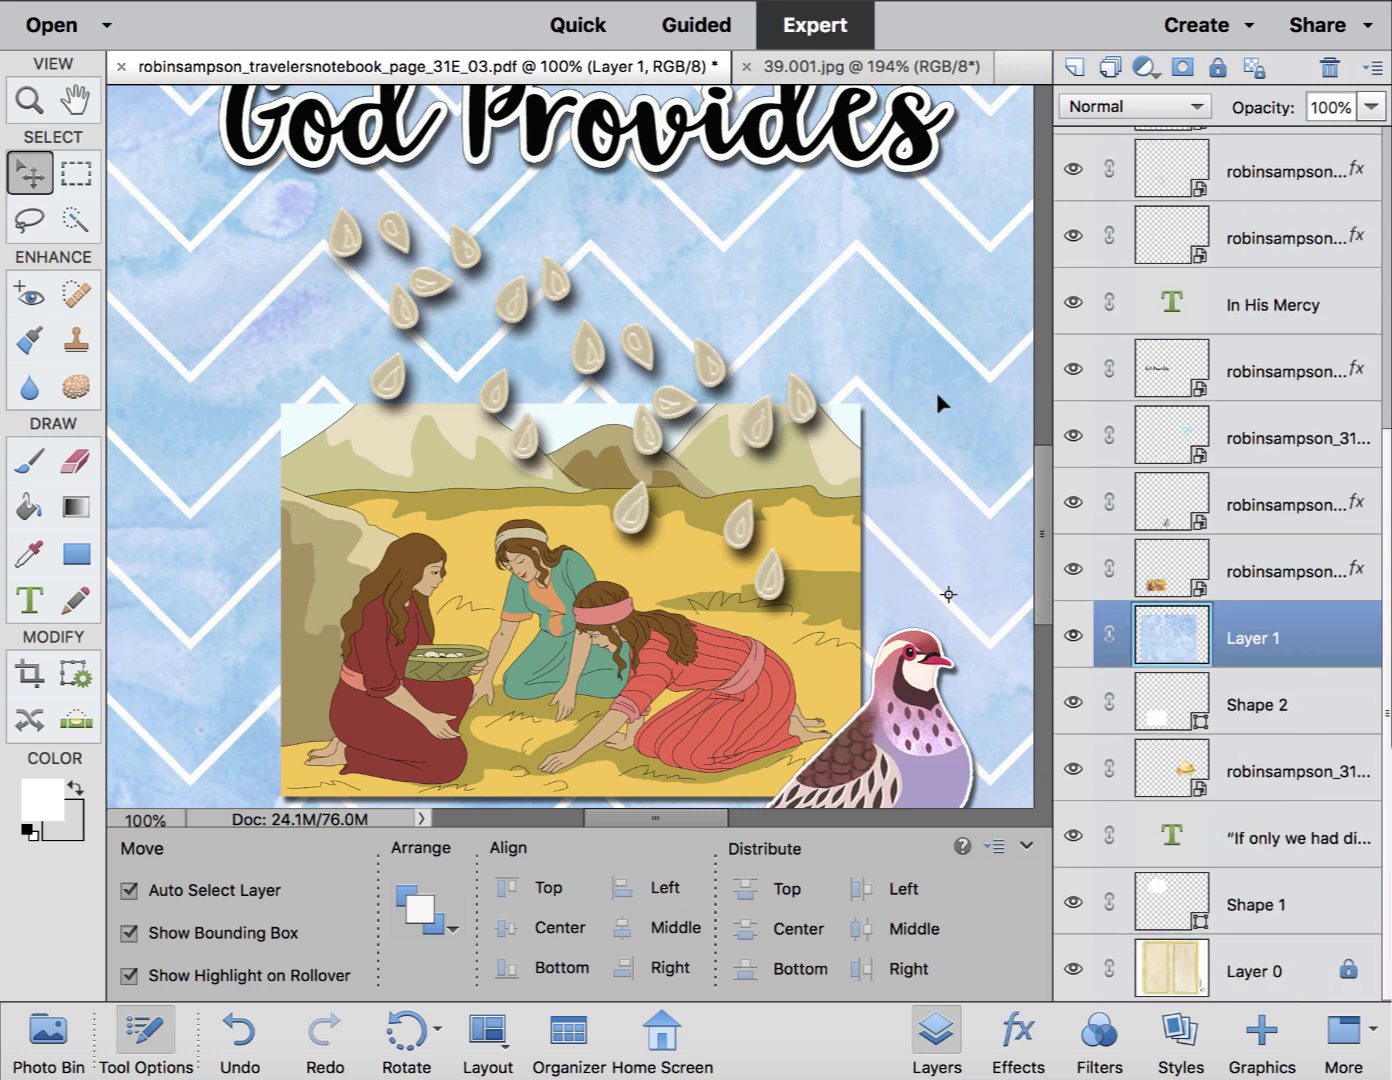
{"action": "key", "text": "ctrl+minus"}
{"action": "key", "text": "ctrl+minus"}
{"action": "key", "text": "ctrl+minus"}
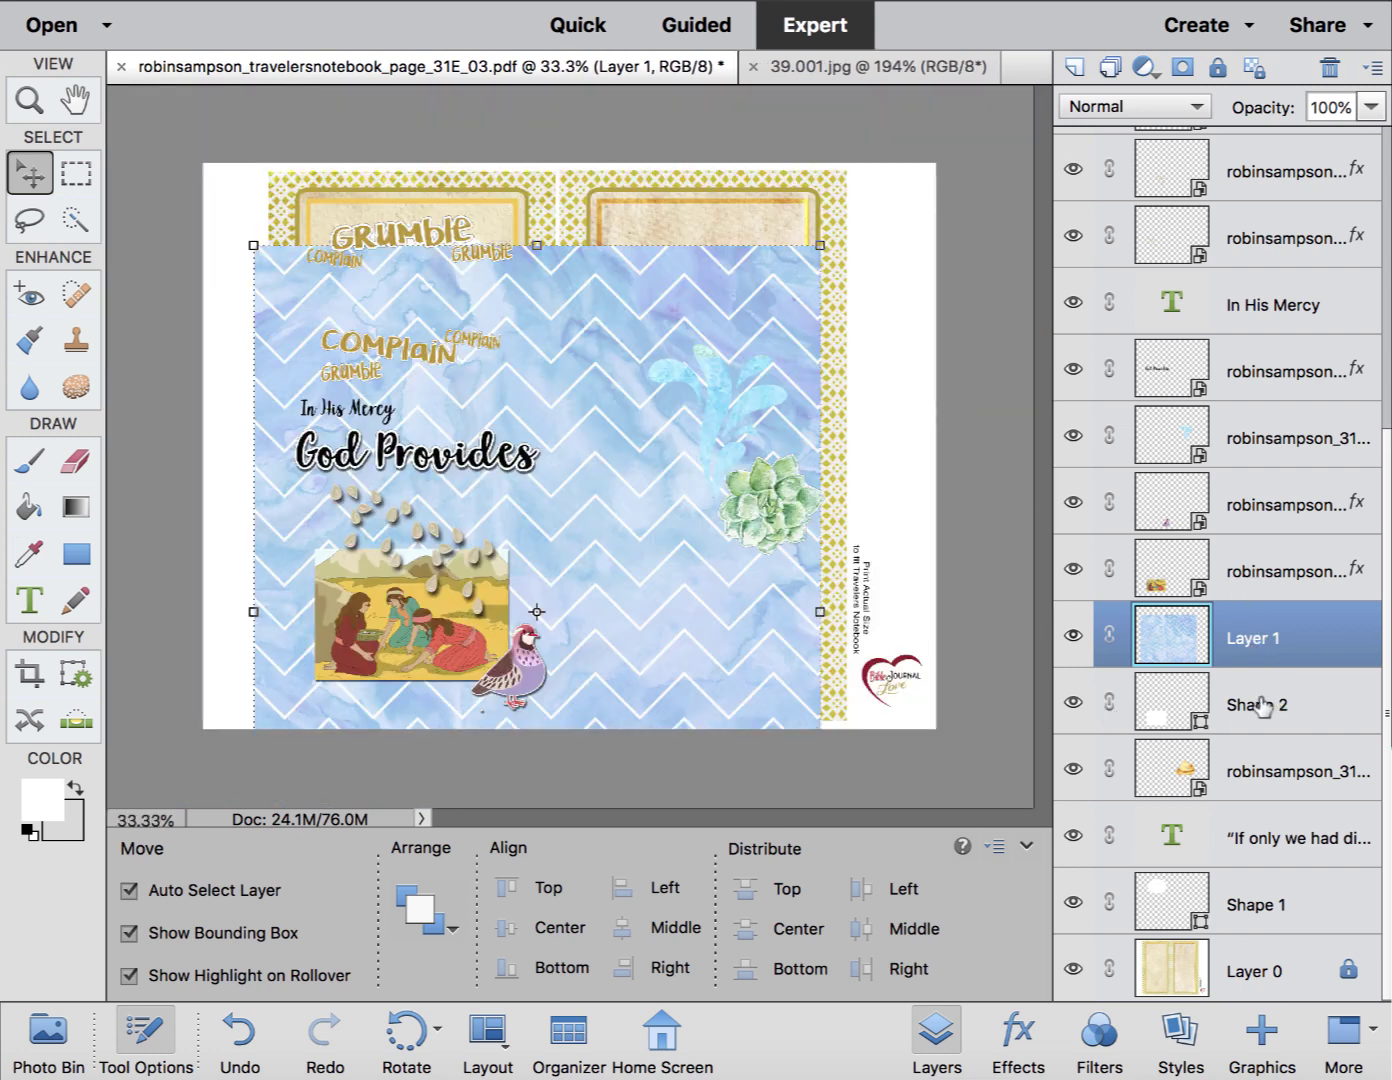
{"action": "left_click_drag", "start_coordinate": [818, 242], "coordinate": [538, 540]}
{"action": "left_click_drag", "start_coordinate": [284, 650], "coordinate": [327, 565]}
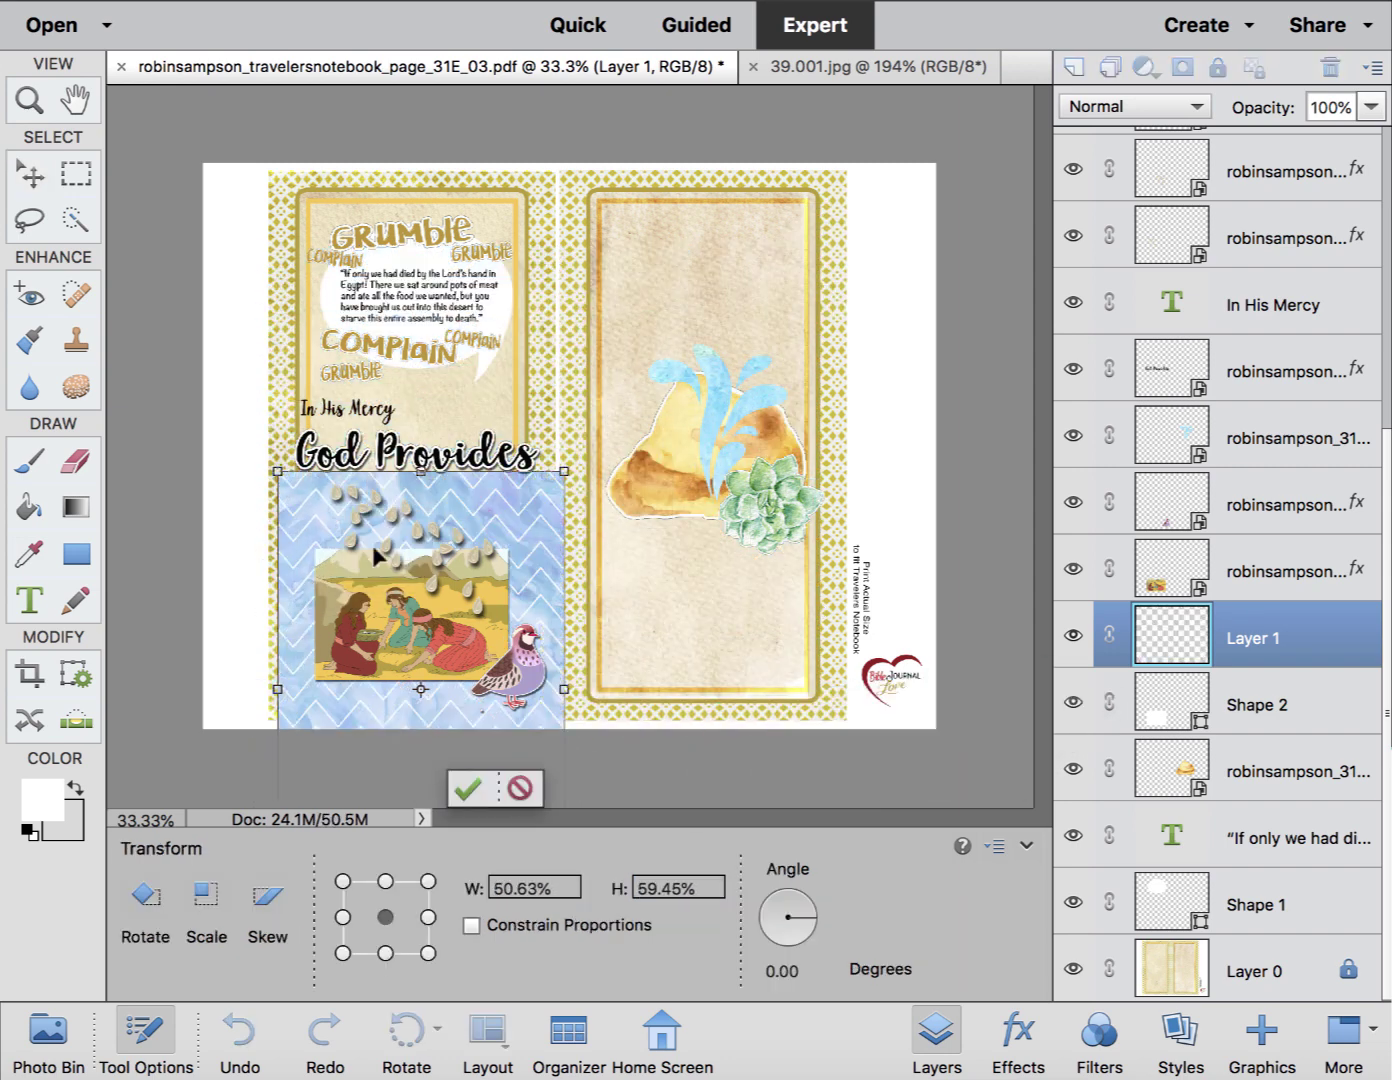
{"action": "left_click_drag", "start_coordinate": [566, 472], "coordinate": [523, 533]}
{"action": "left_click_drag", "start_coordinate": [292, 684], "coordinate": [308, 602]}
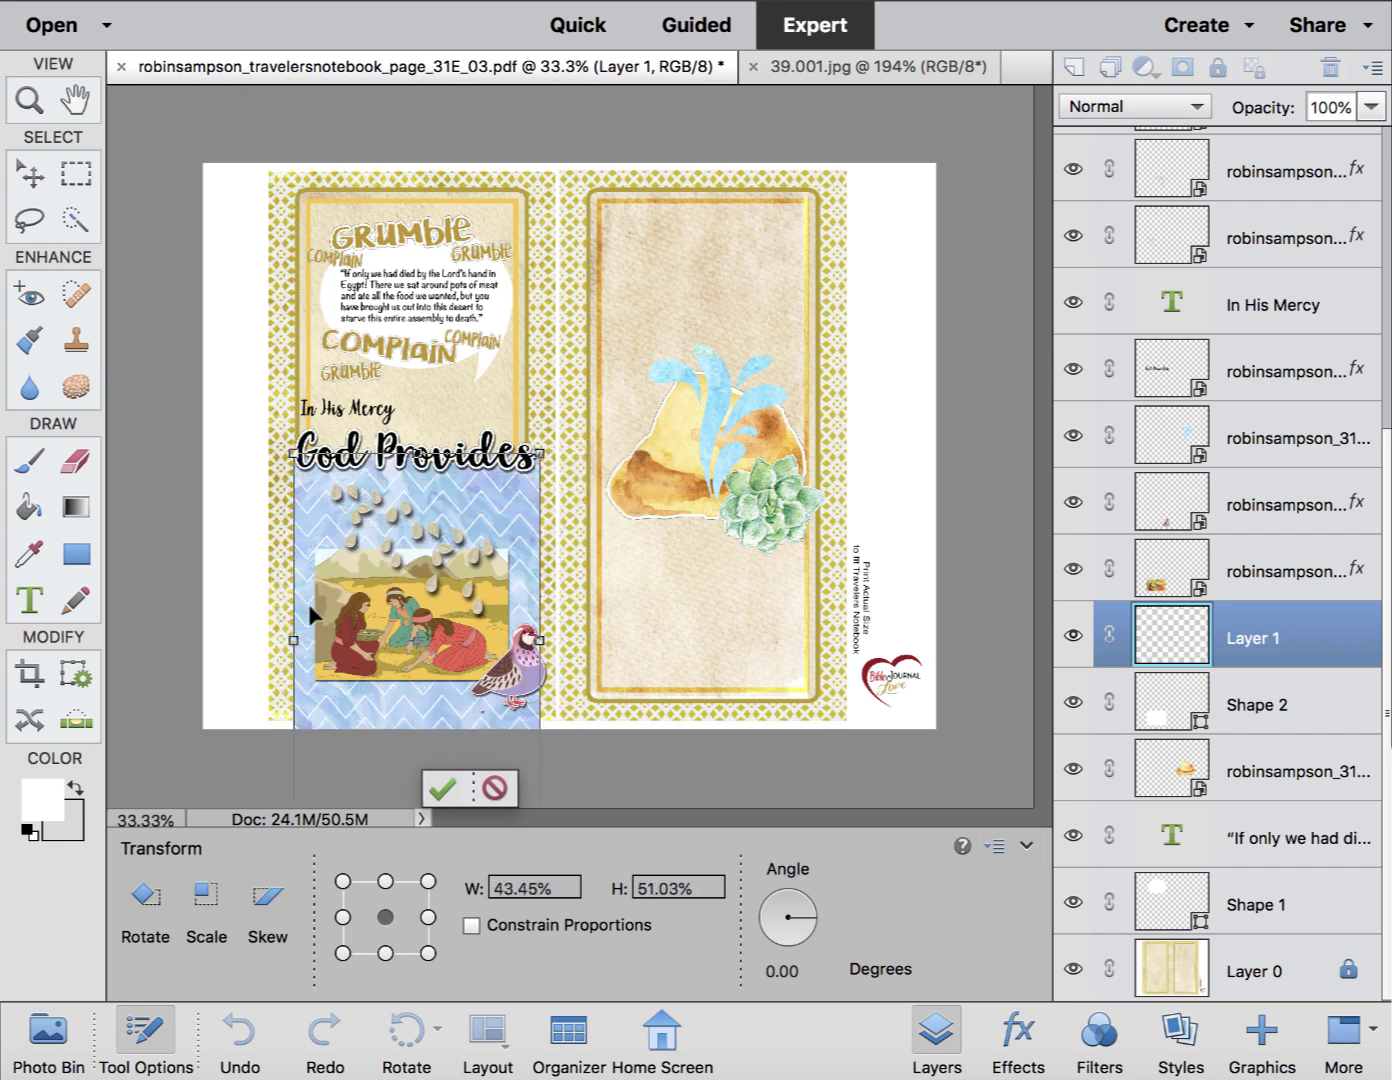
{"action": "key", "text": "Return"}
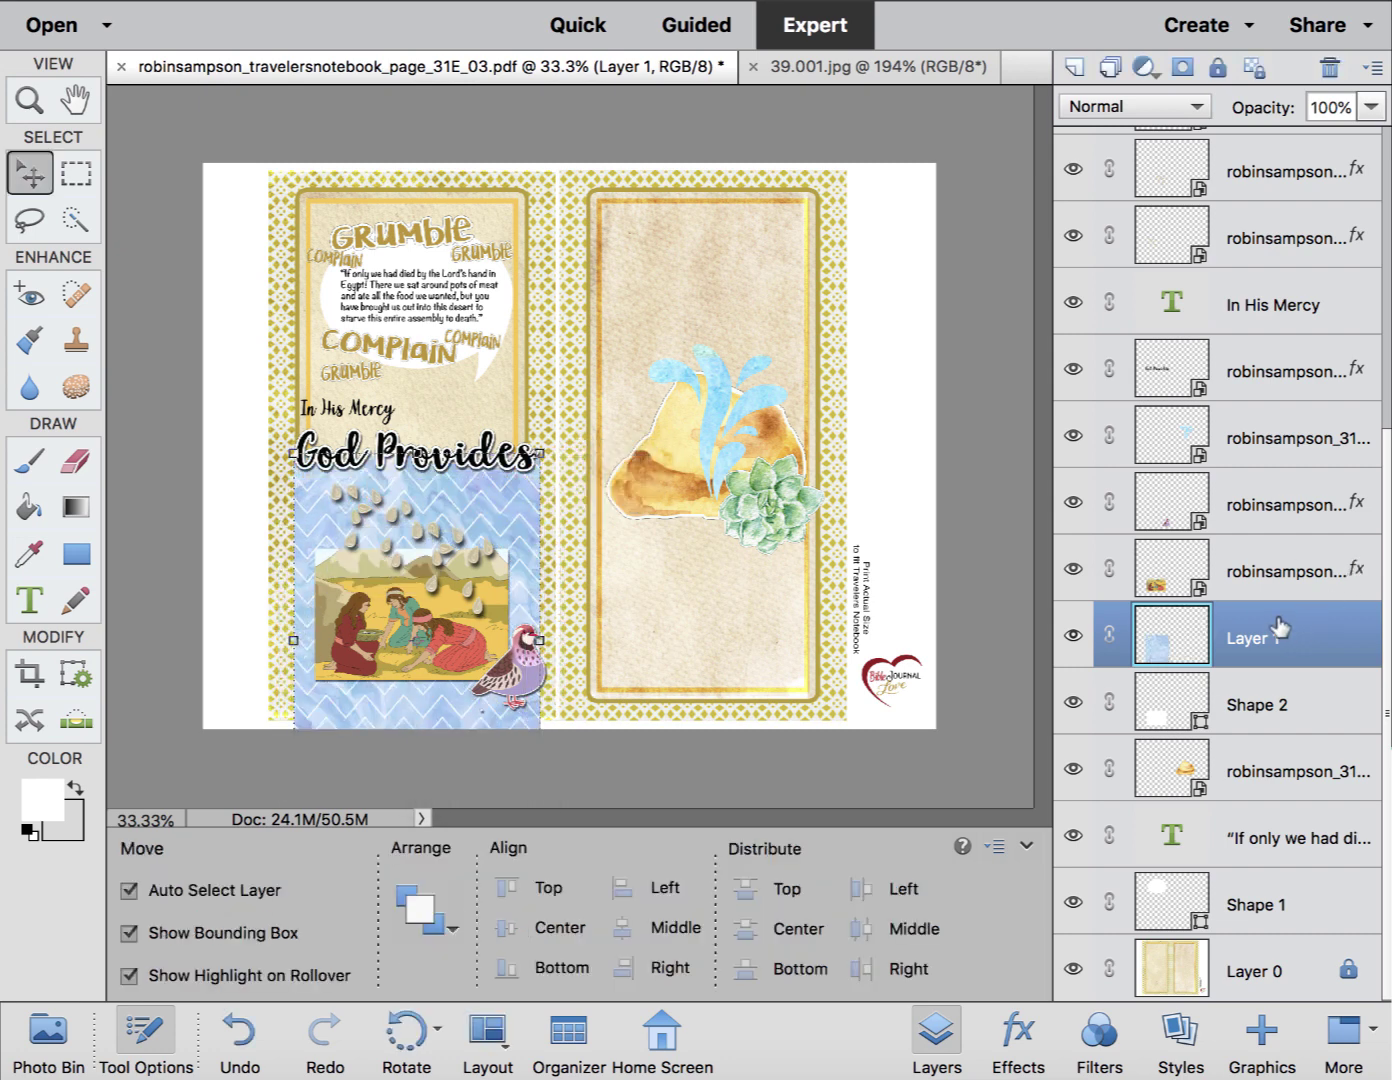
Clip the blue chevron paper to the white rectangle with a clipping mask and deselect the layer.
{"action": "right_click", "coordinate": [1279, 621]}
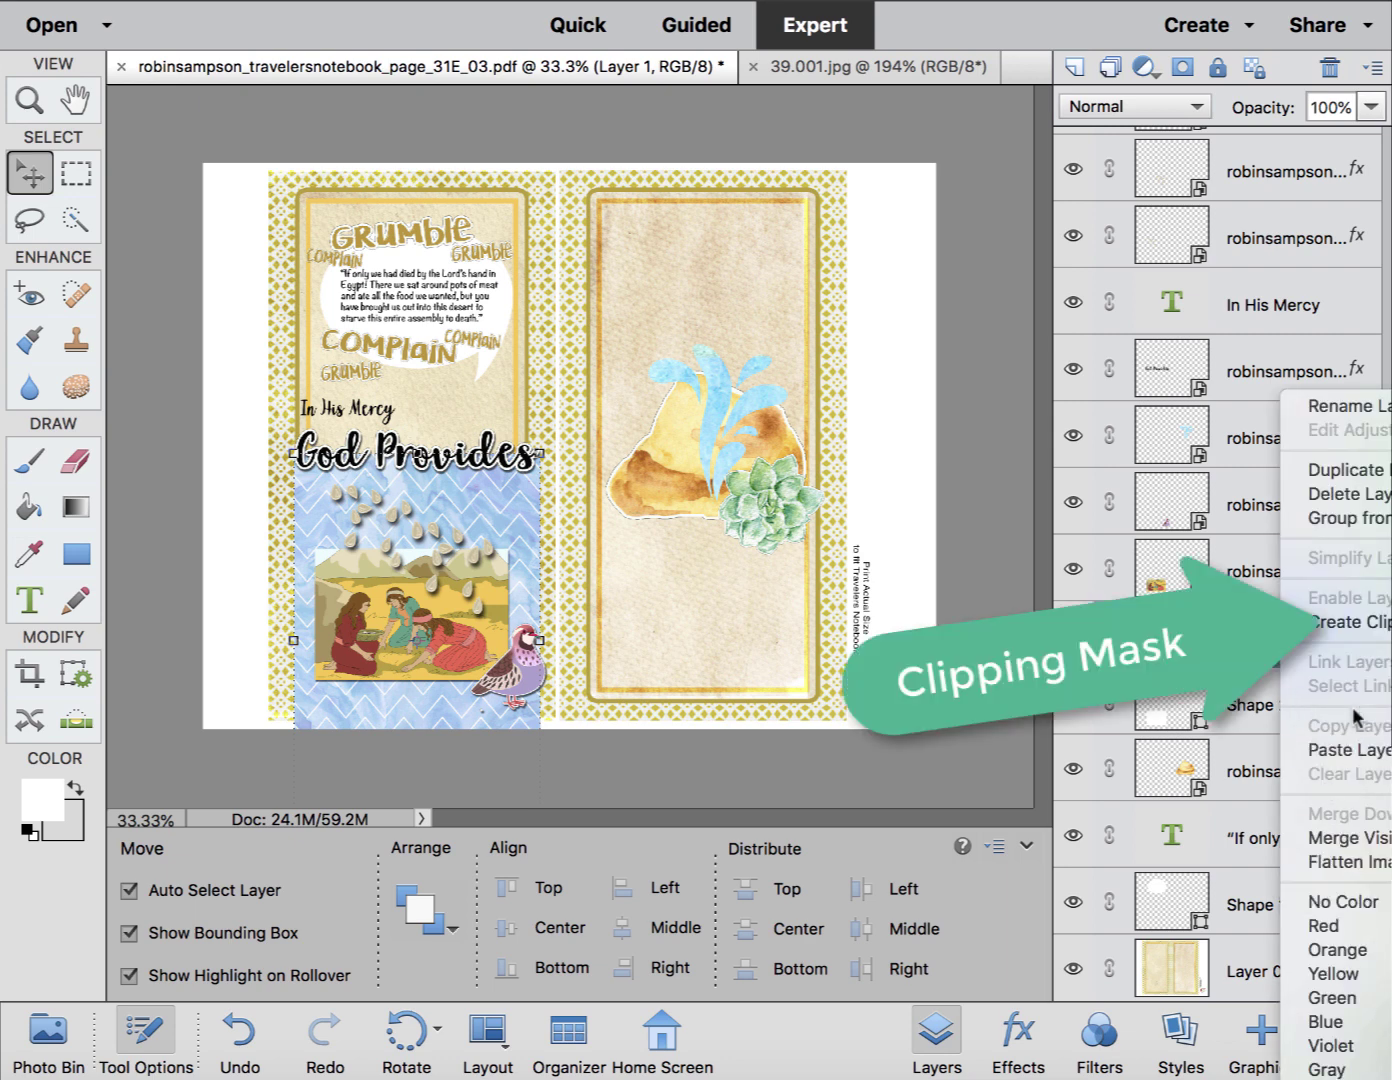
{"action": "left_click", "coordinate": [1359, 637]}
{"action": "left_click", "coordinate": [701, 655]}
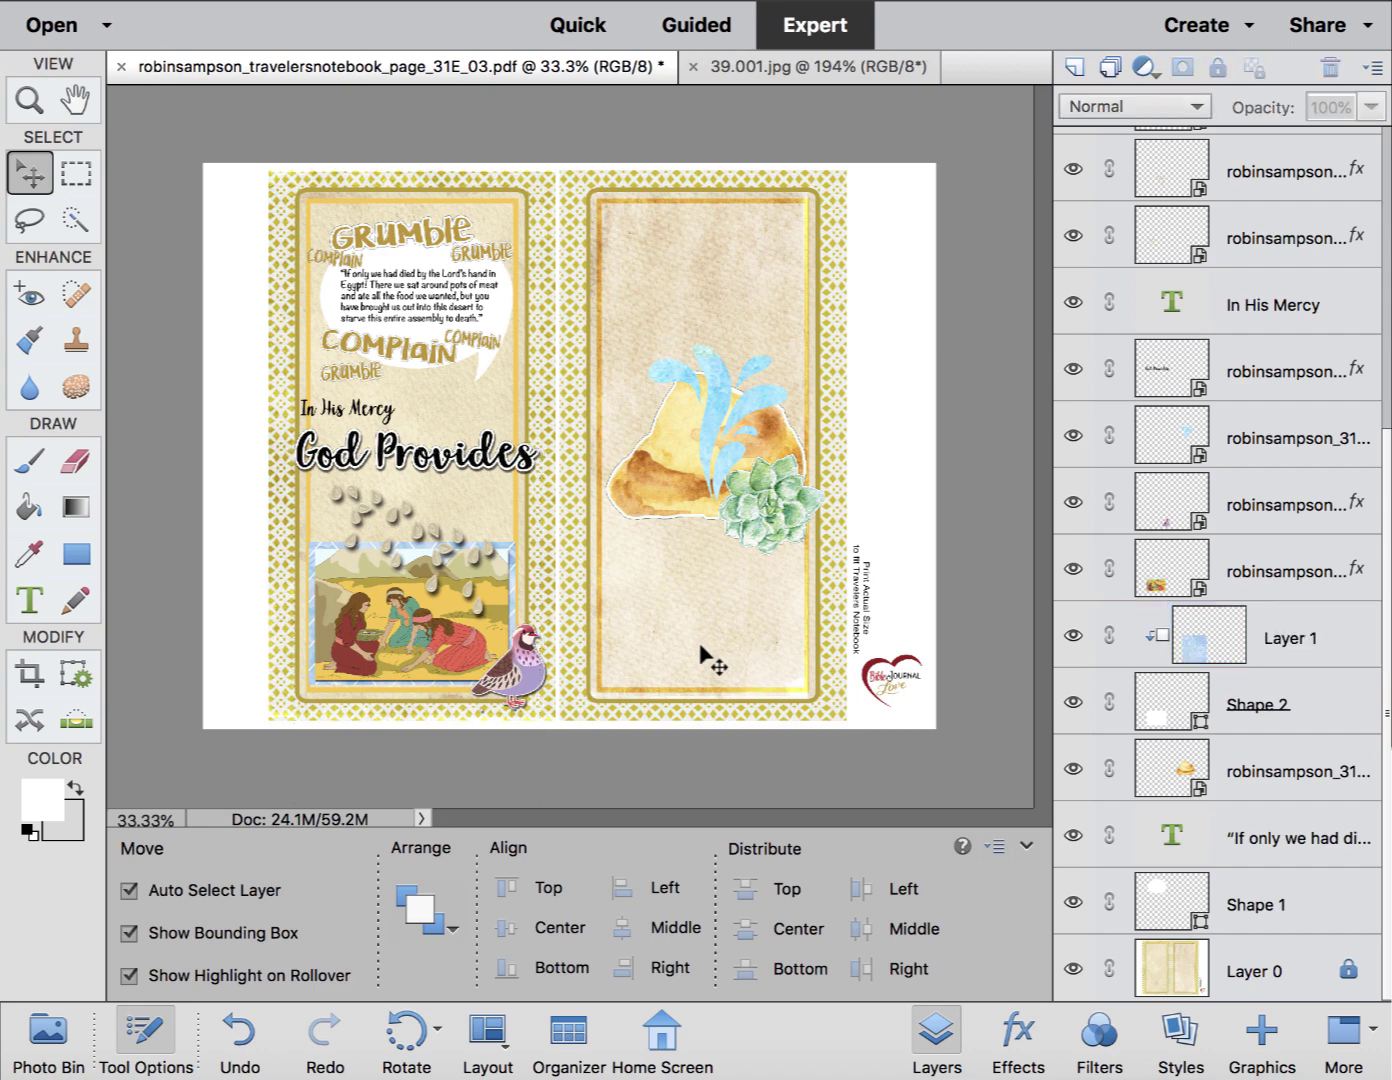
Shift the first group of manna seeds slightly left beneath the God Provides word art.
{"action": "scroll", "coordinate": [700, 654], "scroll_direction": "up", "scroll_amount": 3}
{"action": "scroll", "coordinate": [653, 662], "scroll_direction": "left", "scroll_amount": 5}
{"action": "scroll", "coordinate": [653, 662], "scroll_direction": "down", "scroll_amount": 3}
{"action": "scroll", "coordinate": [646, 660], "scroll_direction": "down", "scroll_amount": 5}
{"action": "scroll", "coordinate": [647, 660], "scroll_direction": "right", "scroll_amount": 5}
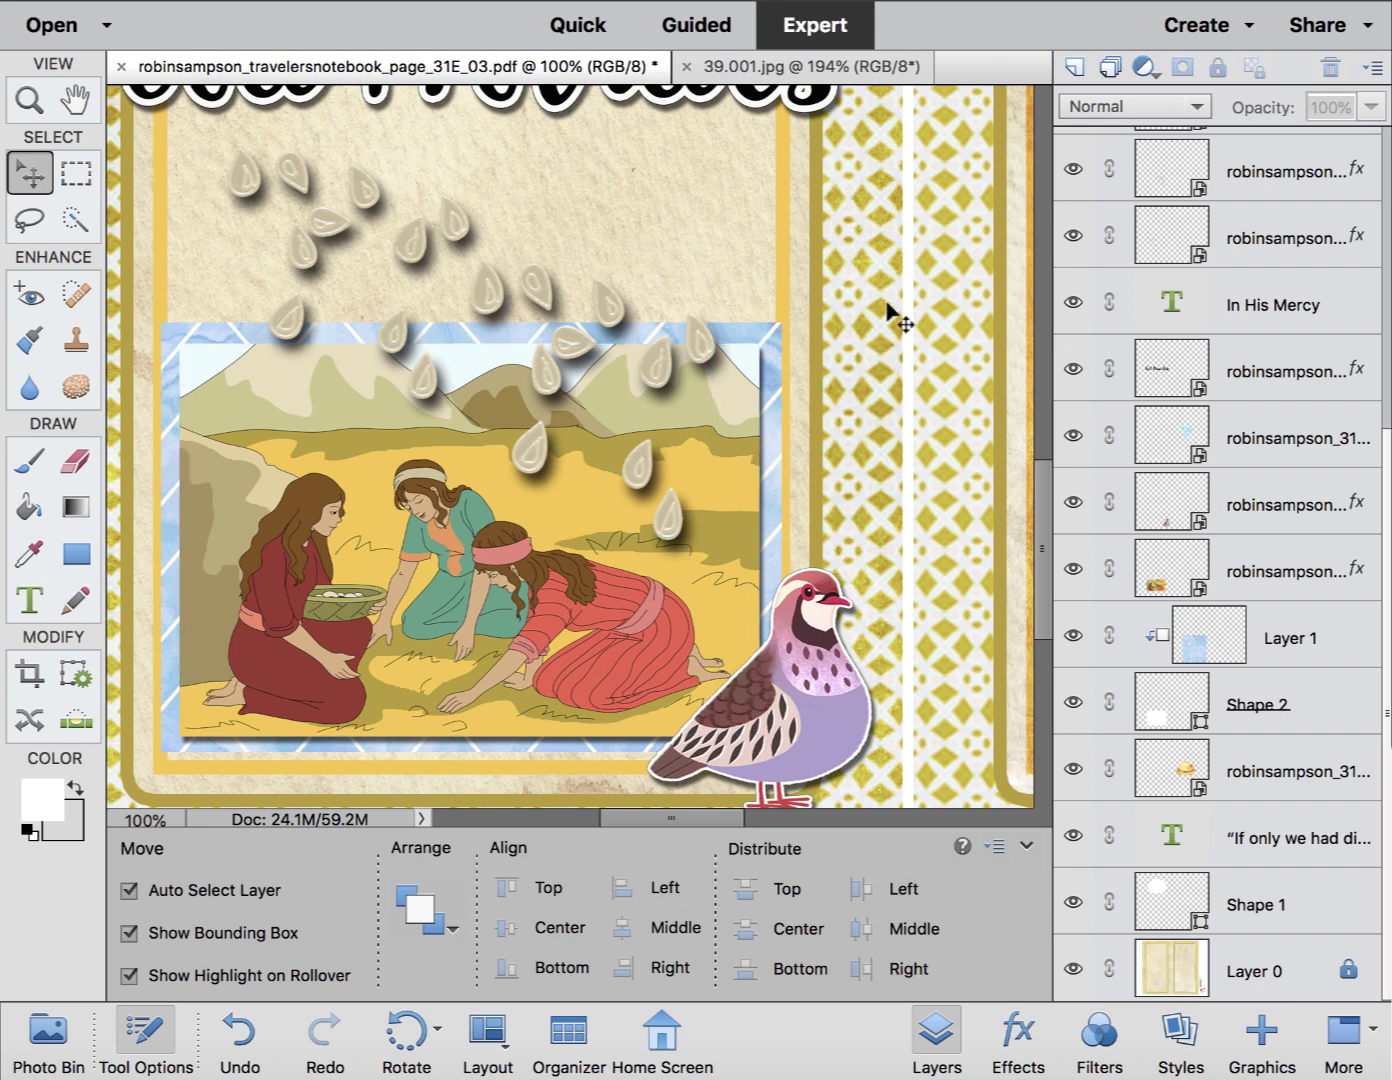
{"action": "scroll", "coordinate": [892, 376], "scroll_direction": "down", "scroll_amount": 1}
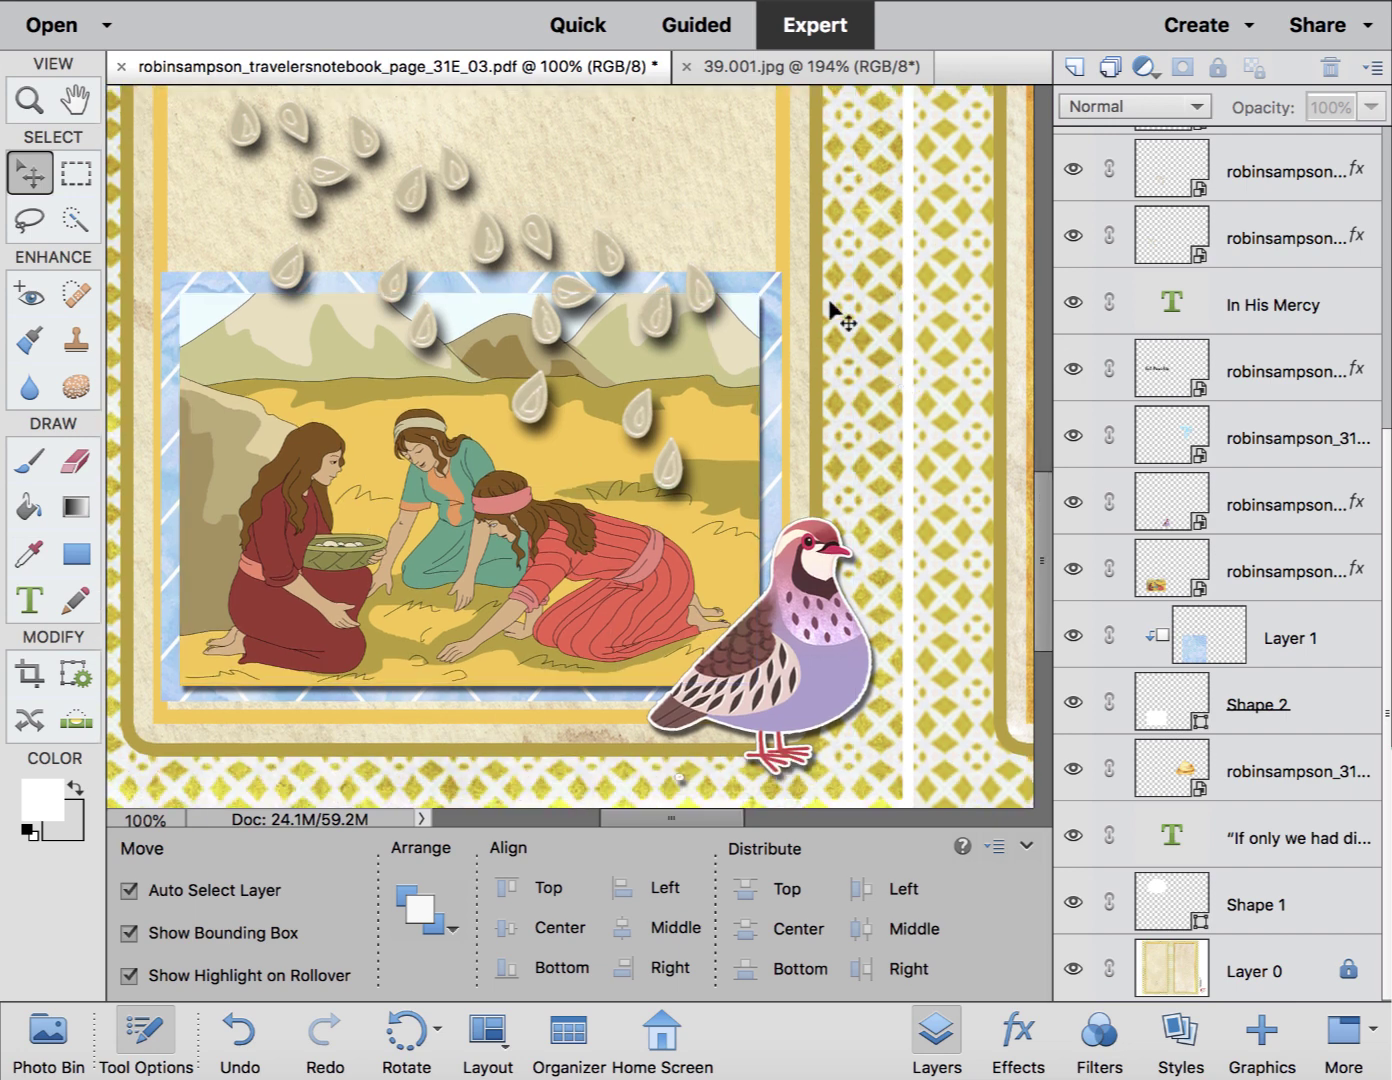
{"action": "left_click", "coordinate": [826, 648]}
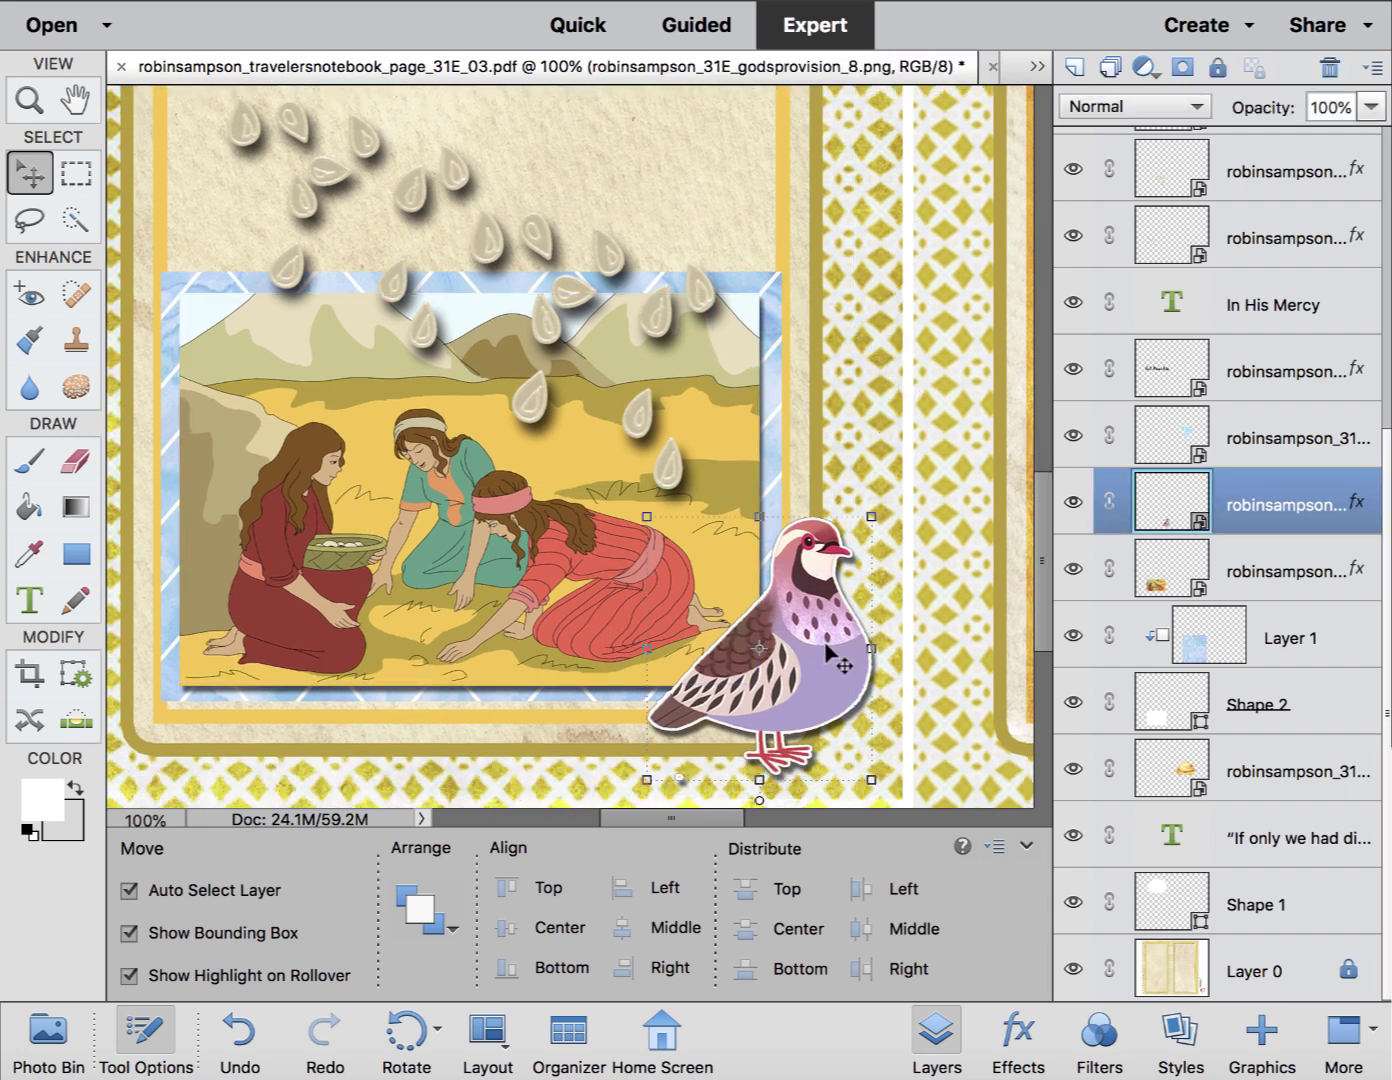
{"action": "scroll", "coordinate": [761, 278], "scroll_direction": "up", "scroll_amount": 5}
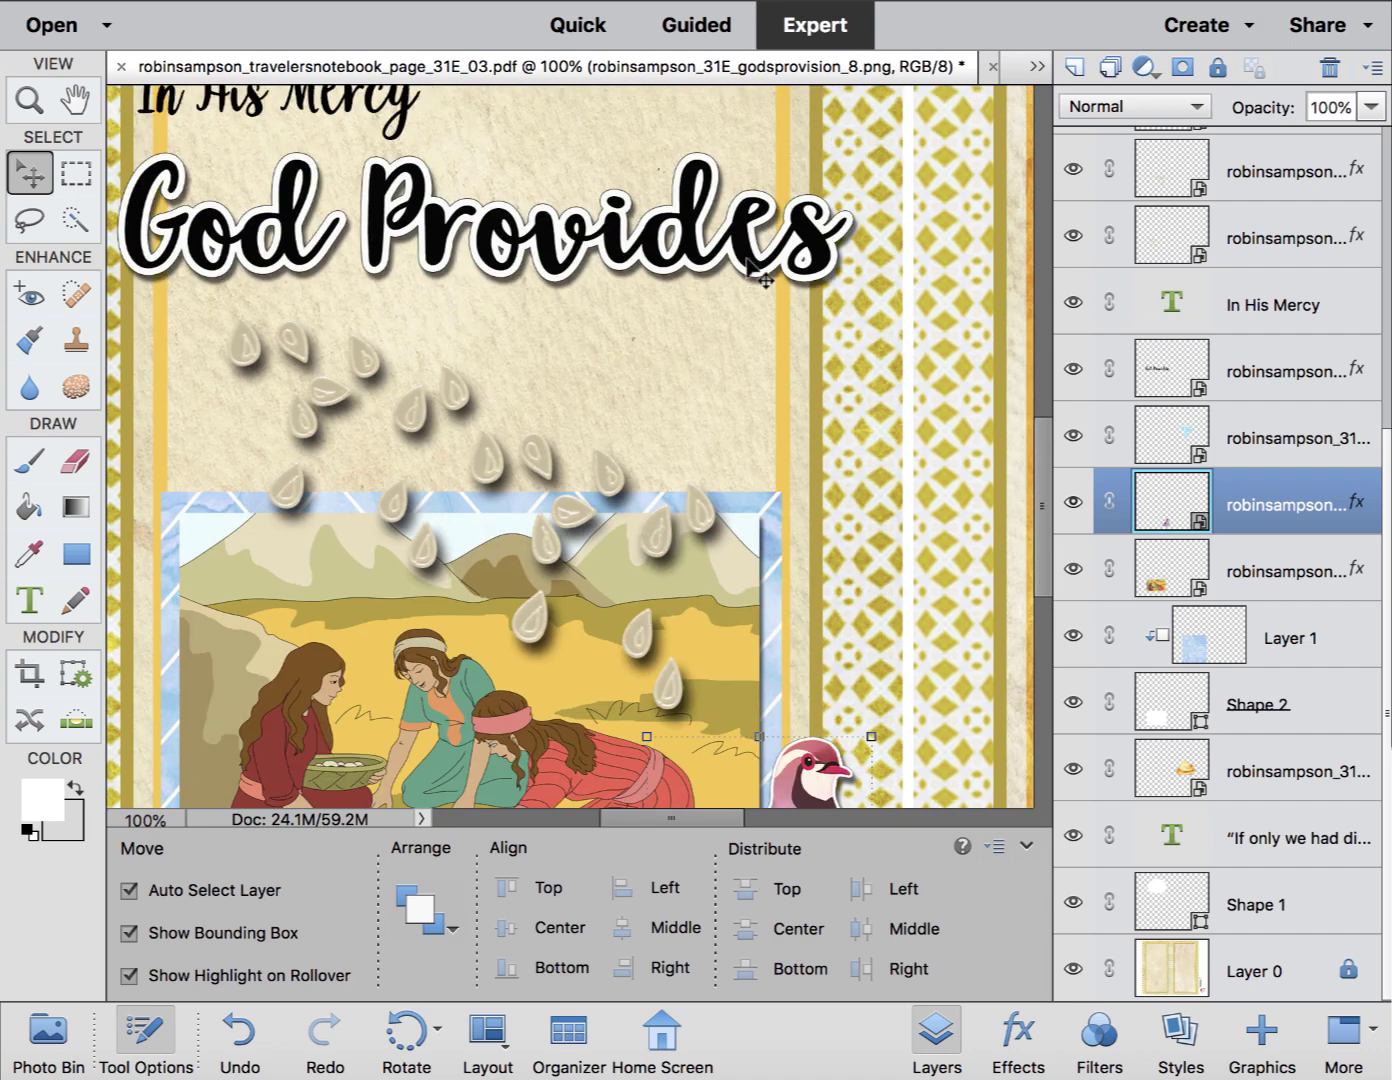
{"action": "left_click_drag", "start_coordinate": [253, 422], "coordinate": [206, 432]}
Move the rock illustration up to the top of the right-hand page.
{"action": "key", "text": "ctrl+minus"}
{"action": "key", "text": "ctrl+minus"}
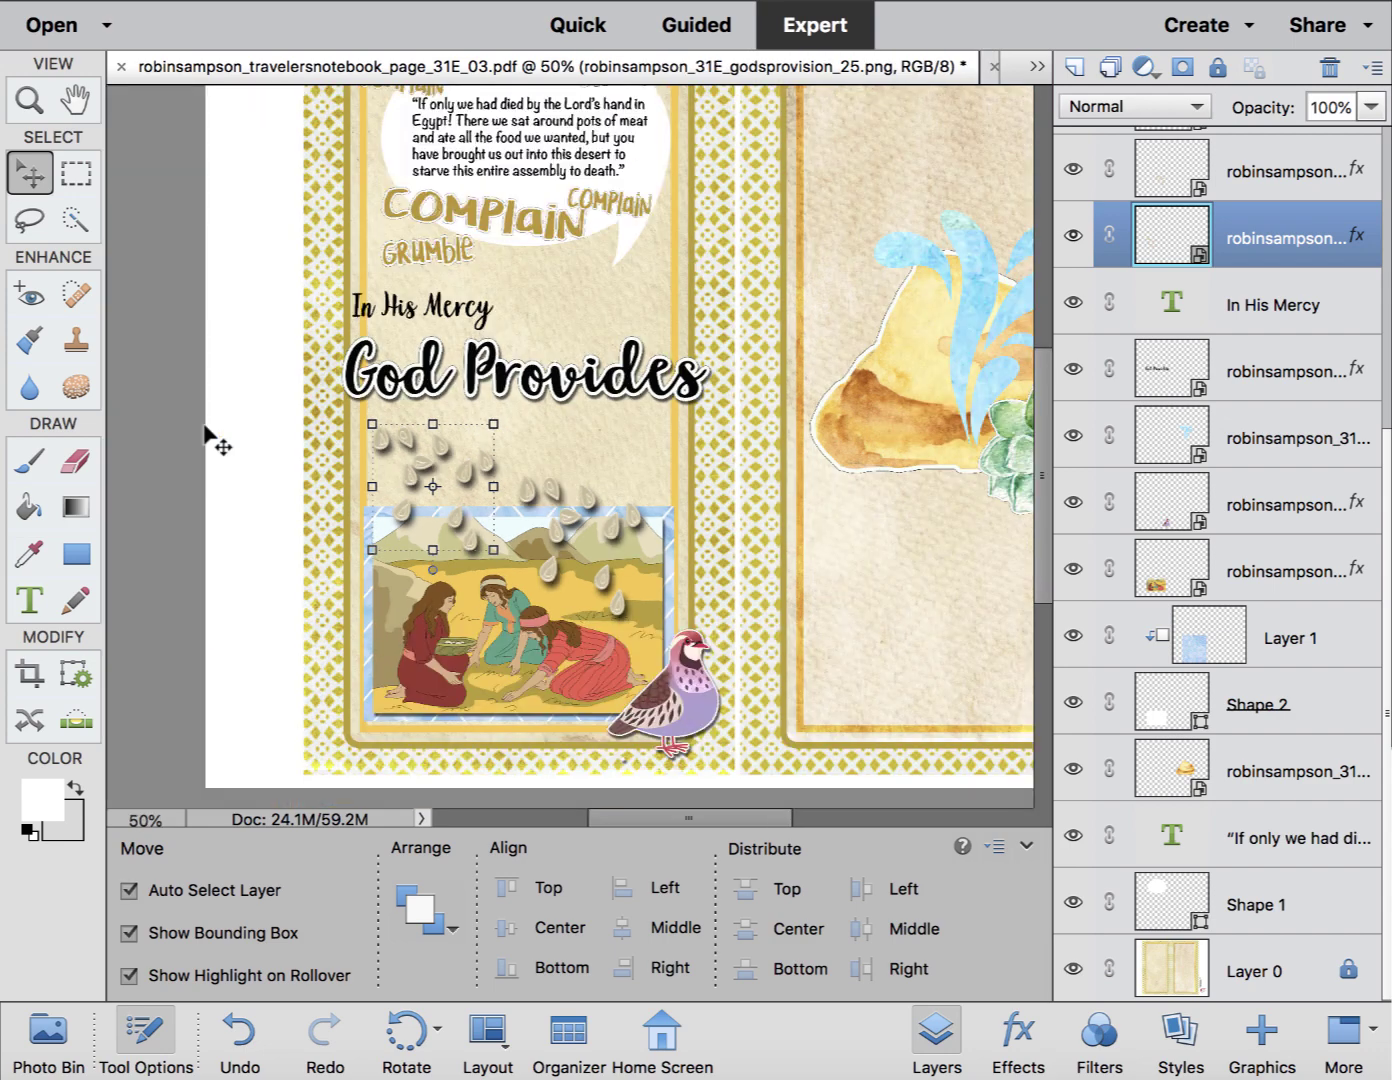
{"action": "key", "text": "ctrl+minus"}
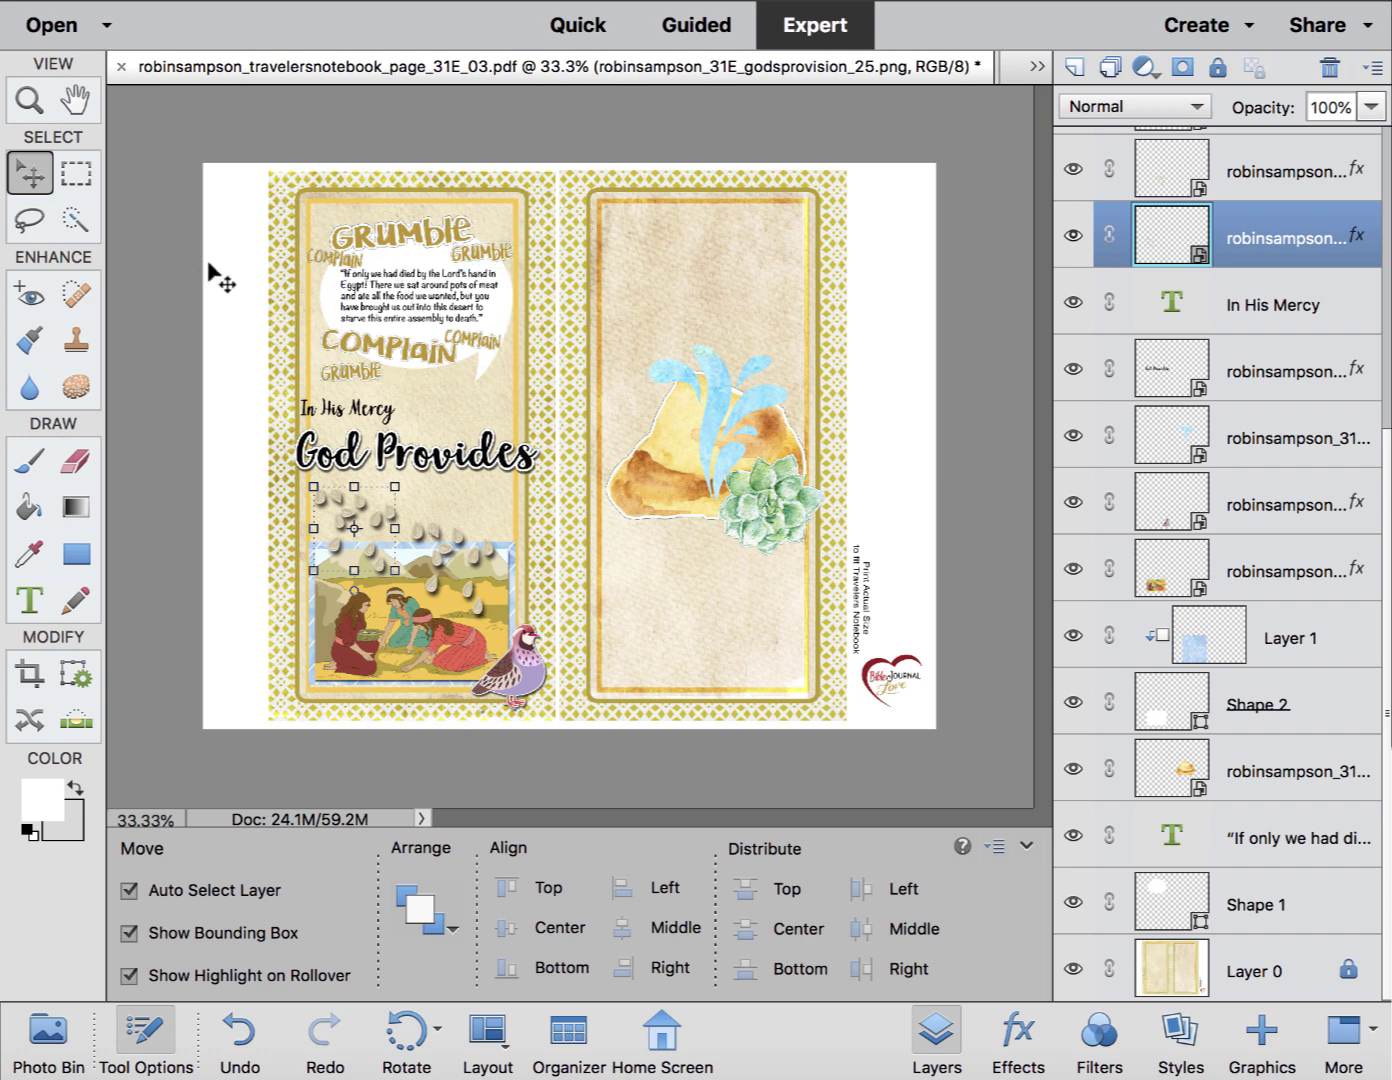
{"action": "left_click", "coordinate": [660, 483]}
{"action": "left_click_drag", "start_coordinate": [661, 483], "coordinate": [668, 321]}
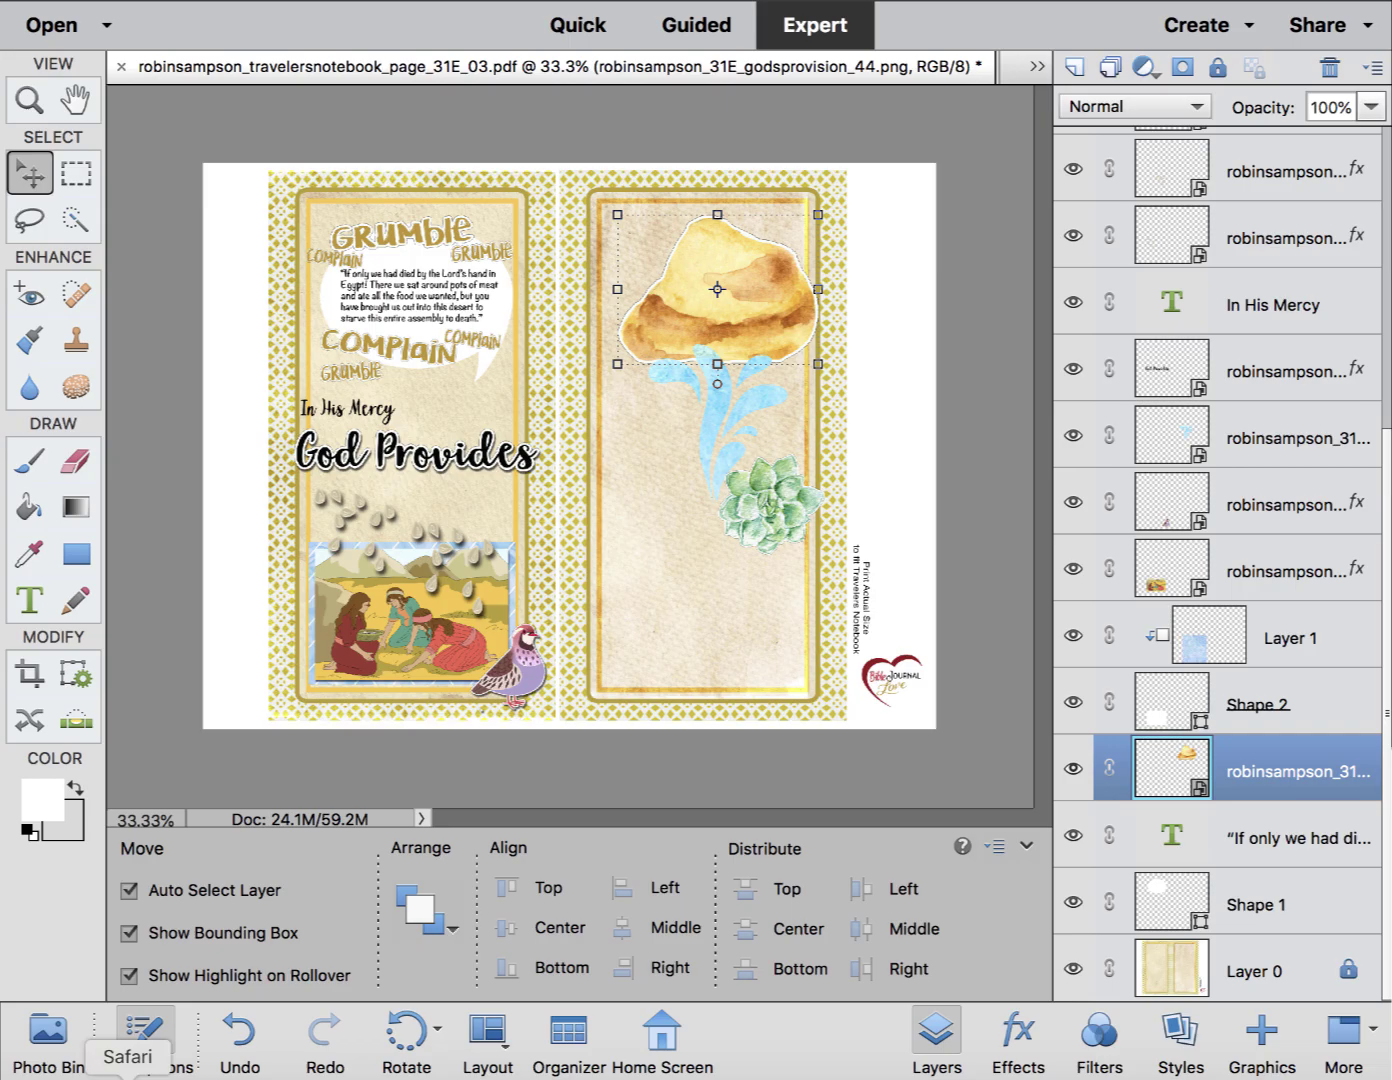
Switch to Safari, look up Exodus 17 in the NIV on Bible Gateway and read the passage about water from the rock.
{"action": "left_click", "coordinate": [122, 1076]}
{"action": "scroll", "coordinate": [629, 620], "scroll_direction": "down", "scroll_amount": 10}
{"action": "scroll", "coordinate": [630, 626], "scroll_direction": "down", "scroll_amount": 5}
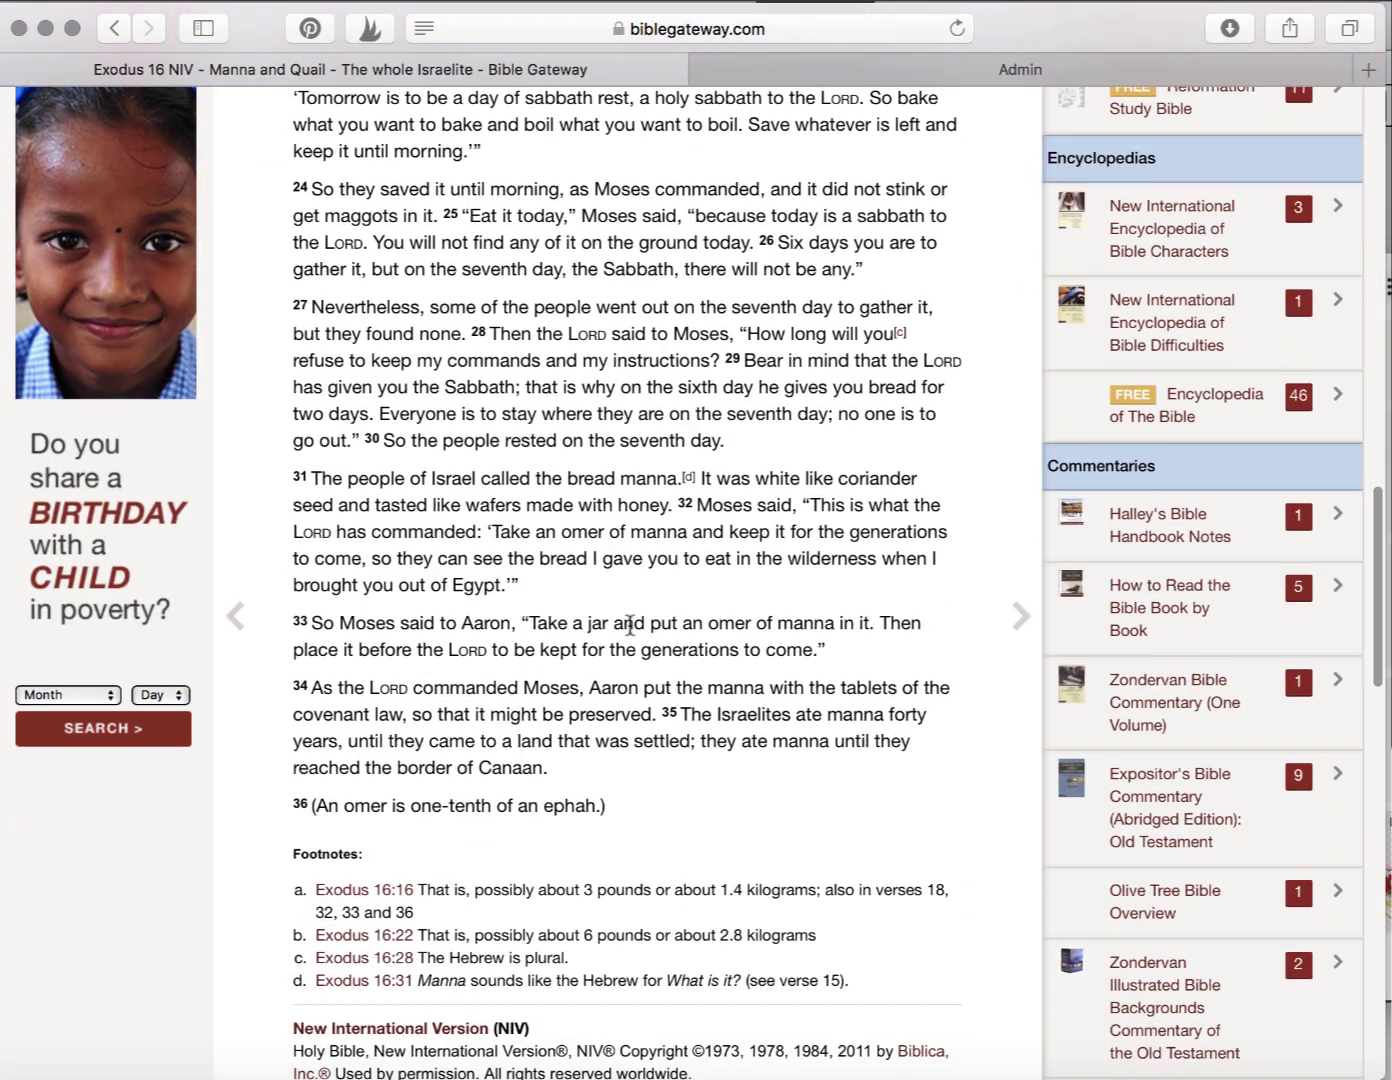
{"action": "scroll", "coordinate": [630, 625], "scroll_direction": "up", "scroll_amount": 15}
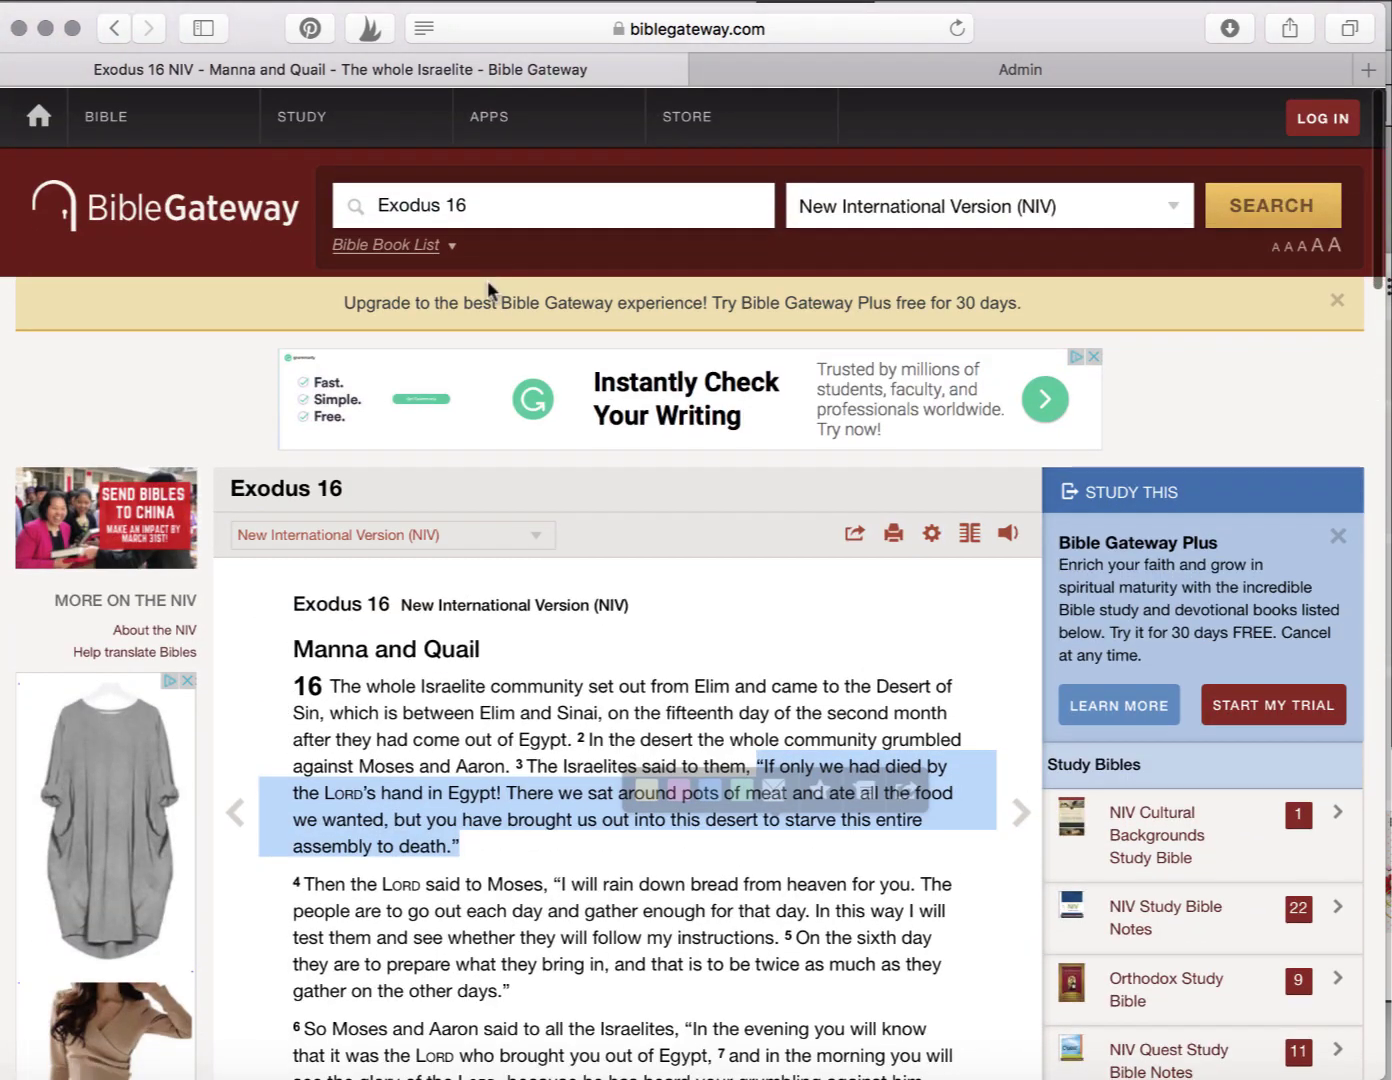
{"action": "left_click", "coordinate": [507, 220]}
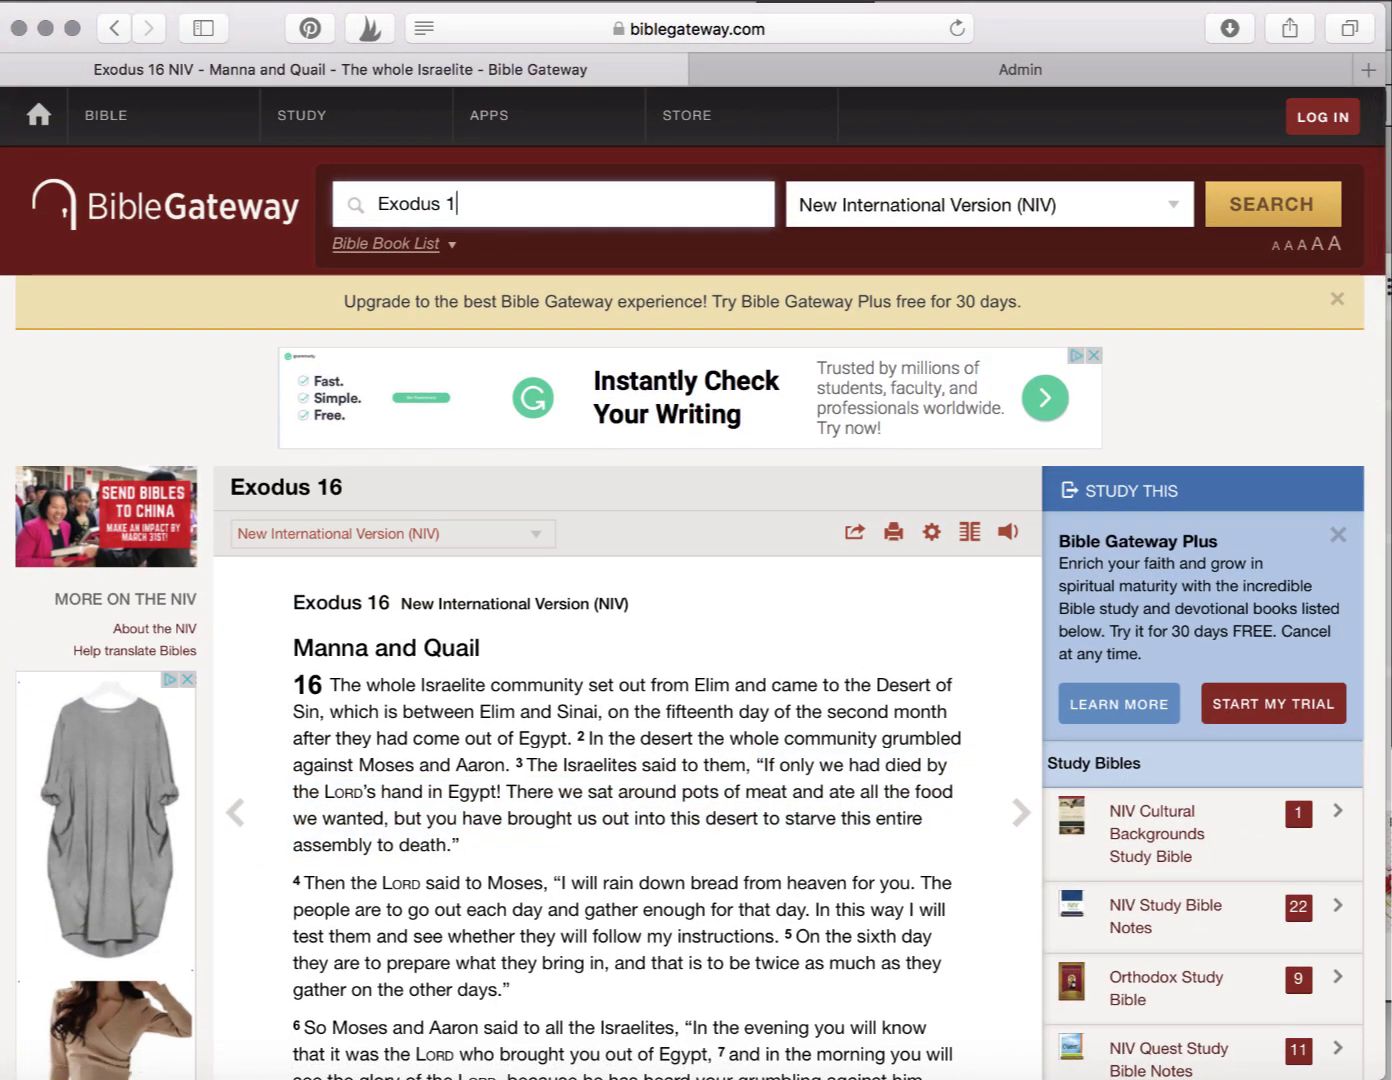
{"action": "type", "text": "7"}
{"action": "key", "text": "Return"}
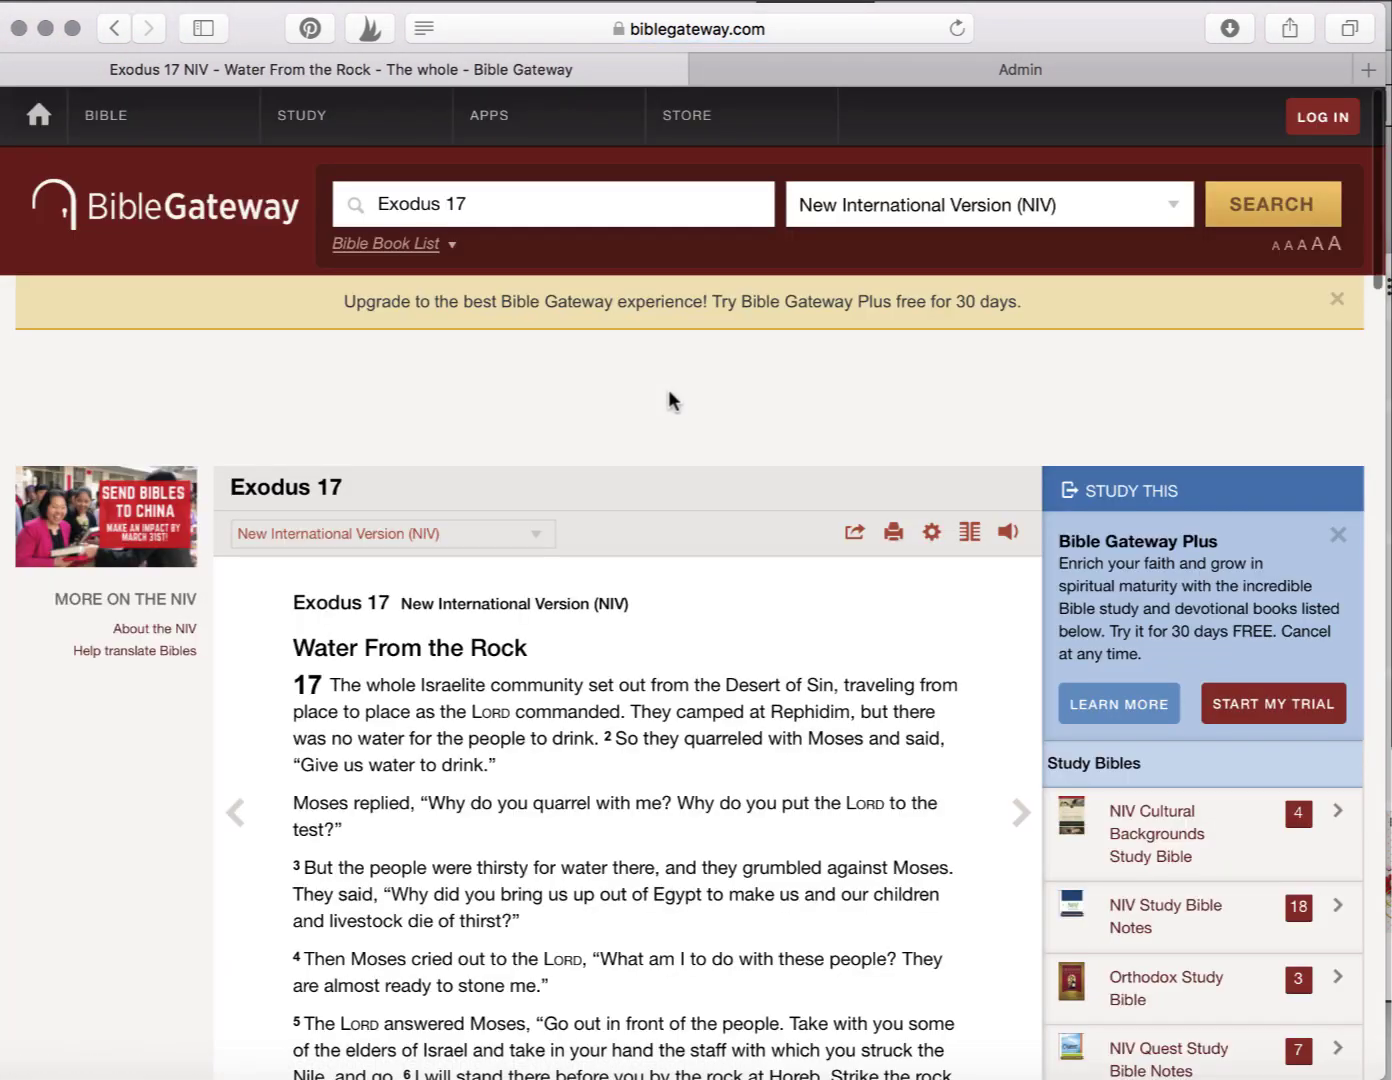
{"action": "scroll", "coordinate": [668, 398], "scroll_direction": "down", "scroll_amount": 3}
{"action": "scroll", "coordinate": [669, 394], "scroll_direction": "down", "scroll_amount": 2}
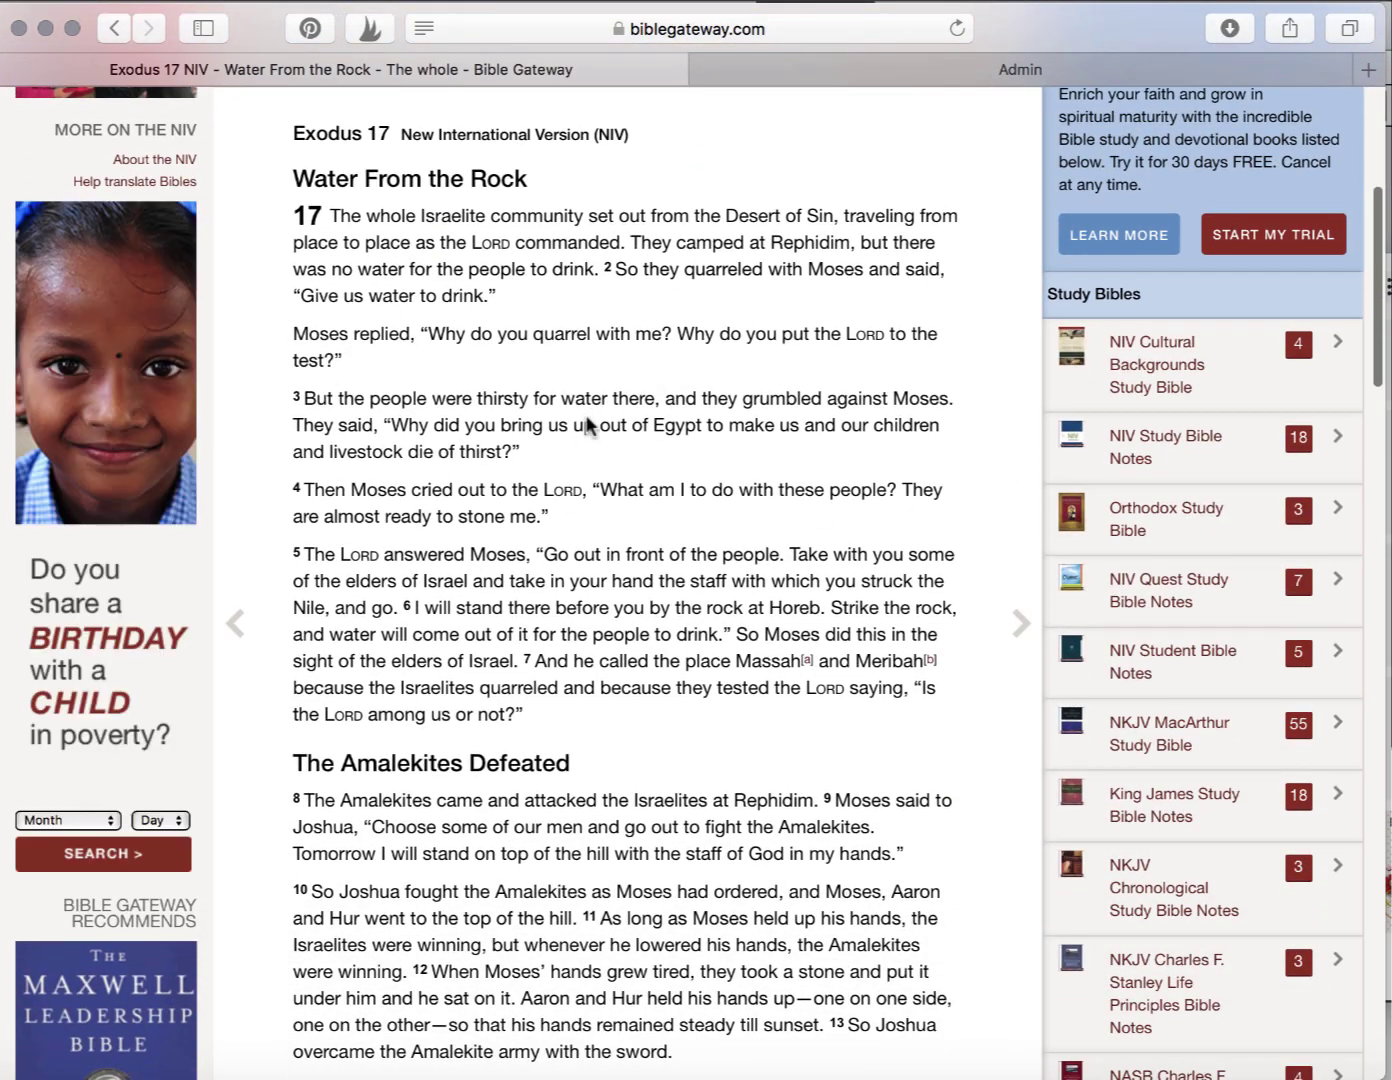
{"action": "scroll", "coordinate": [480, 837], "scroll_direction": "down", "scroll_amount": 2}
{"action": "scroll", "coordinate": [489, 790], "scroll_direction": "up", "scroll_amount": 3}
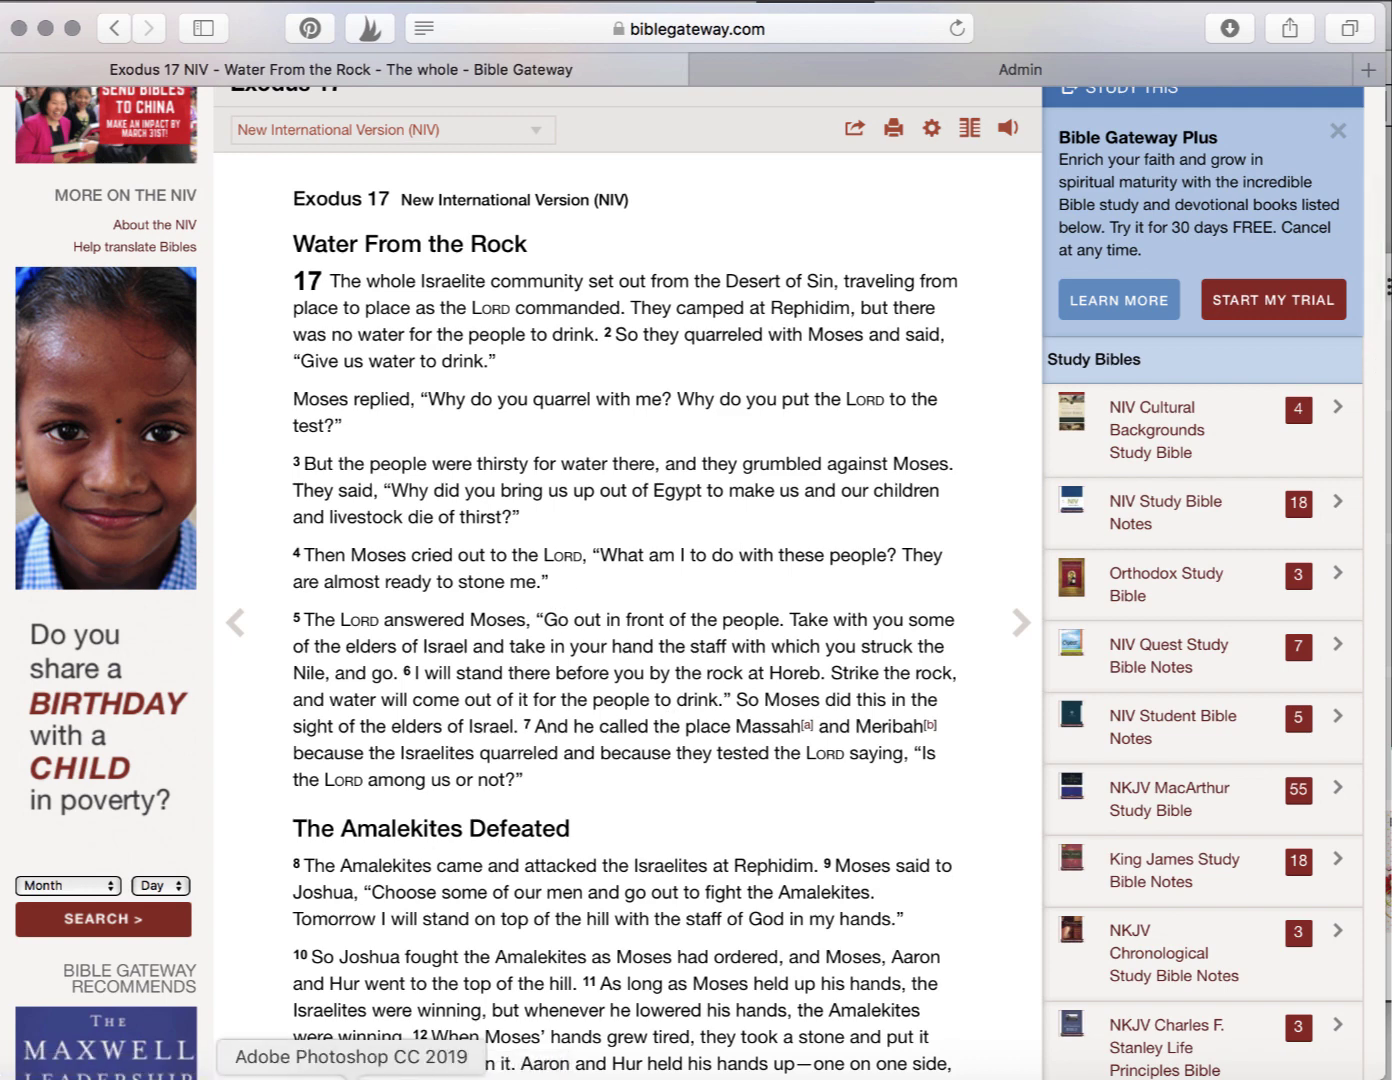
Switch back to Photoshop Elements and move the rock to the bottom of the right-hand page with the blue water splash over it.
{"action": "left_click", "coordinate": [319, 1072]}
{"action": "left_click_drag", "start_coordinate": [776, 284], "coordinate": [760, 600]}
{"action": "left_click_drag", "start_coordinate": [751, 405], "coordinate": [739, 566]}
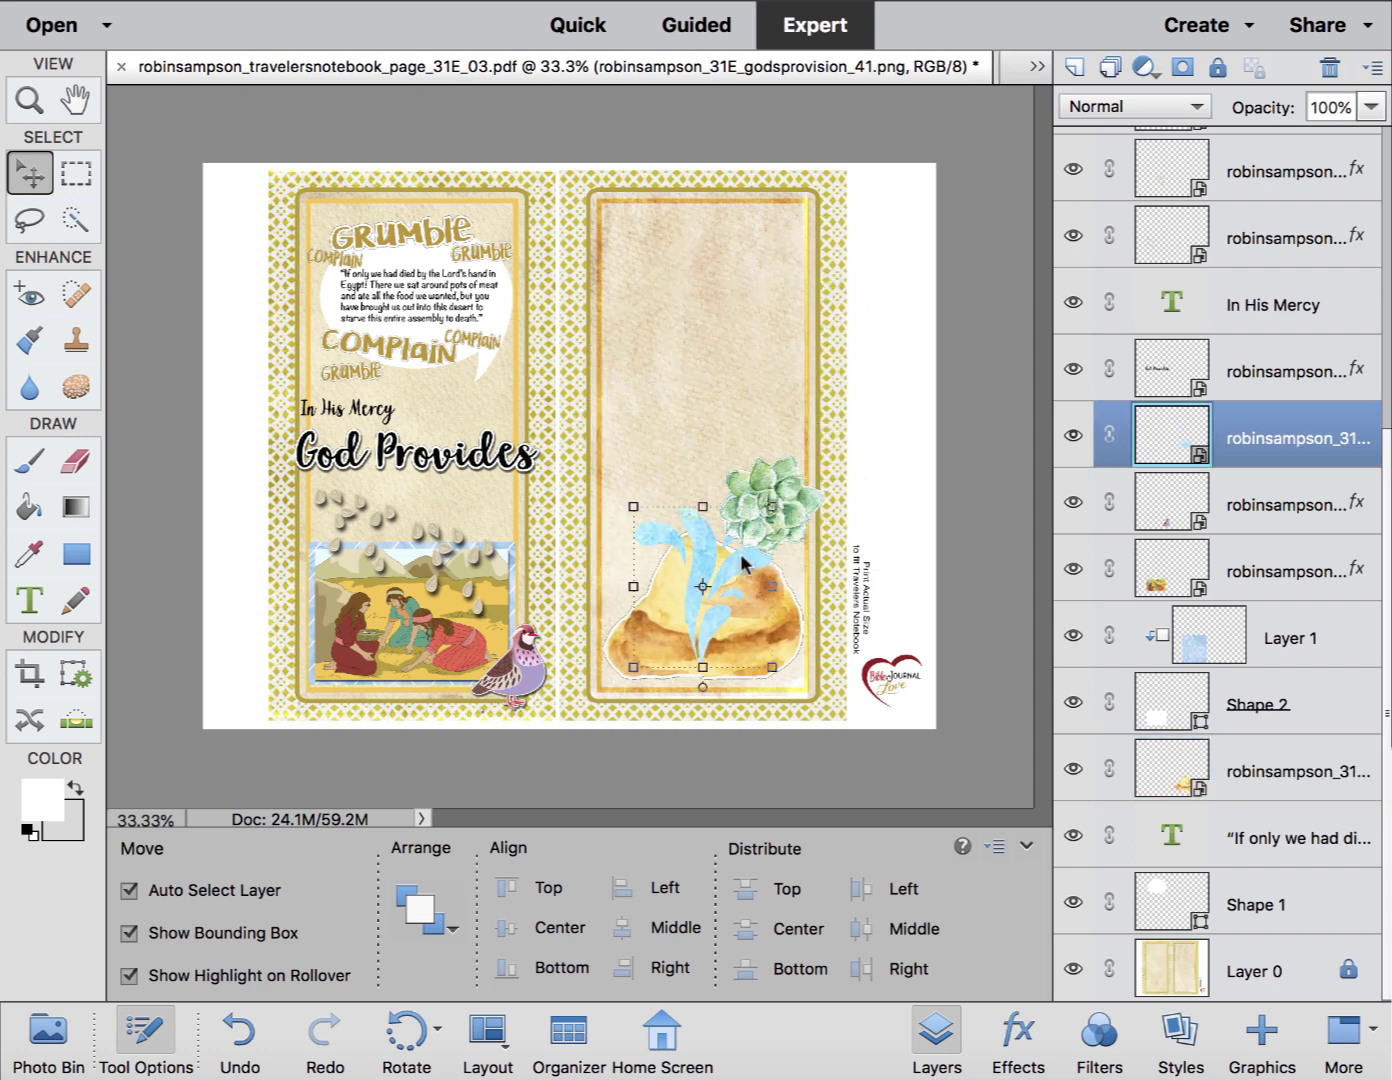
{"action": "left_click", "coordinate": [612, 313]}
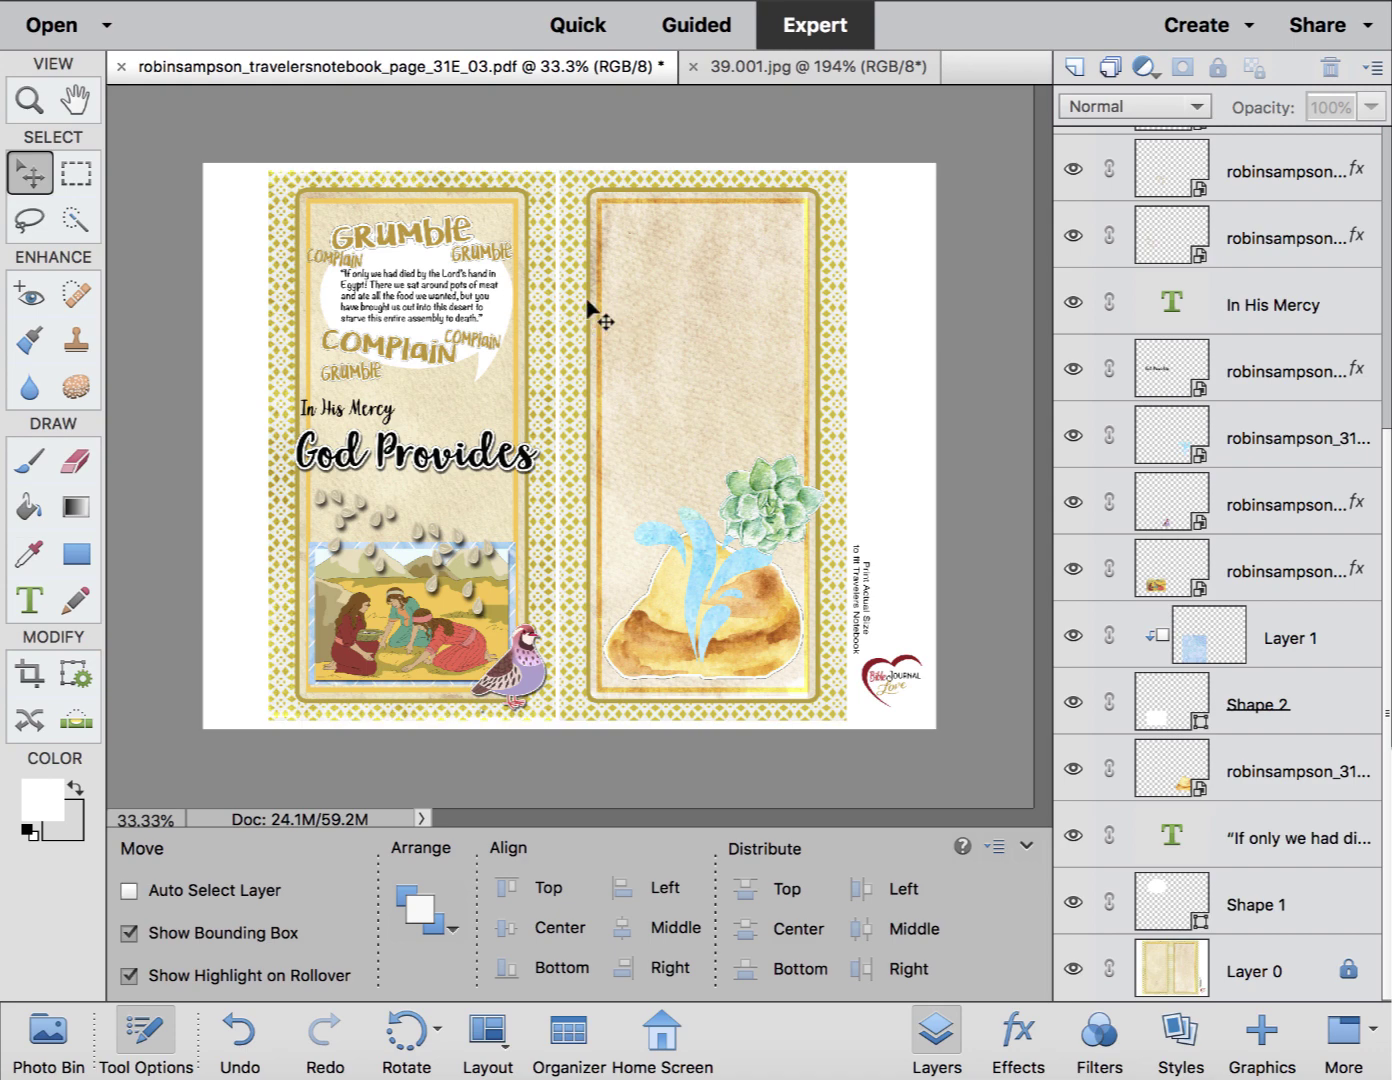
Paste the copied layer style onto the small upper Grumble, the large Grumble, the succulent and both manna seed layers together.
{"action": "key", "text": "ctrl+equal"}
{"action": "key", "text": "ctrl+equal"}
{"action": "scroll", "coordinate": [590, 311], "scroll_direction": "up", "scroll_amount": 3}
{"action": "scroll", "coordinate": [590, 311], "scroll_direction": "left", "scroll_amount": 5}
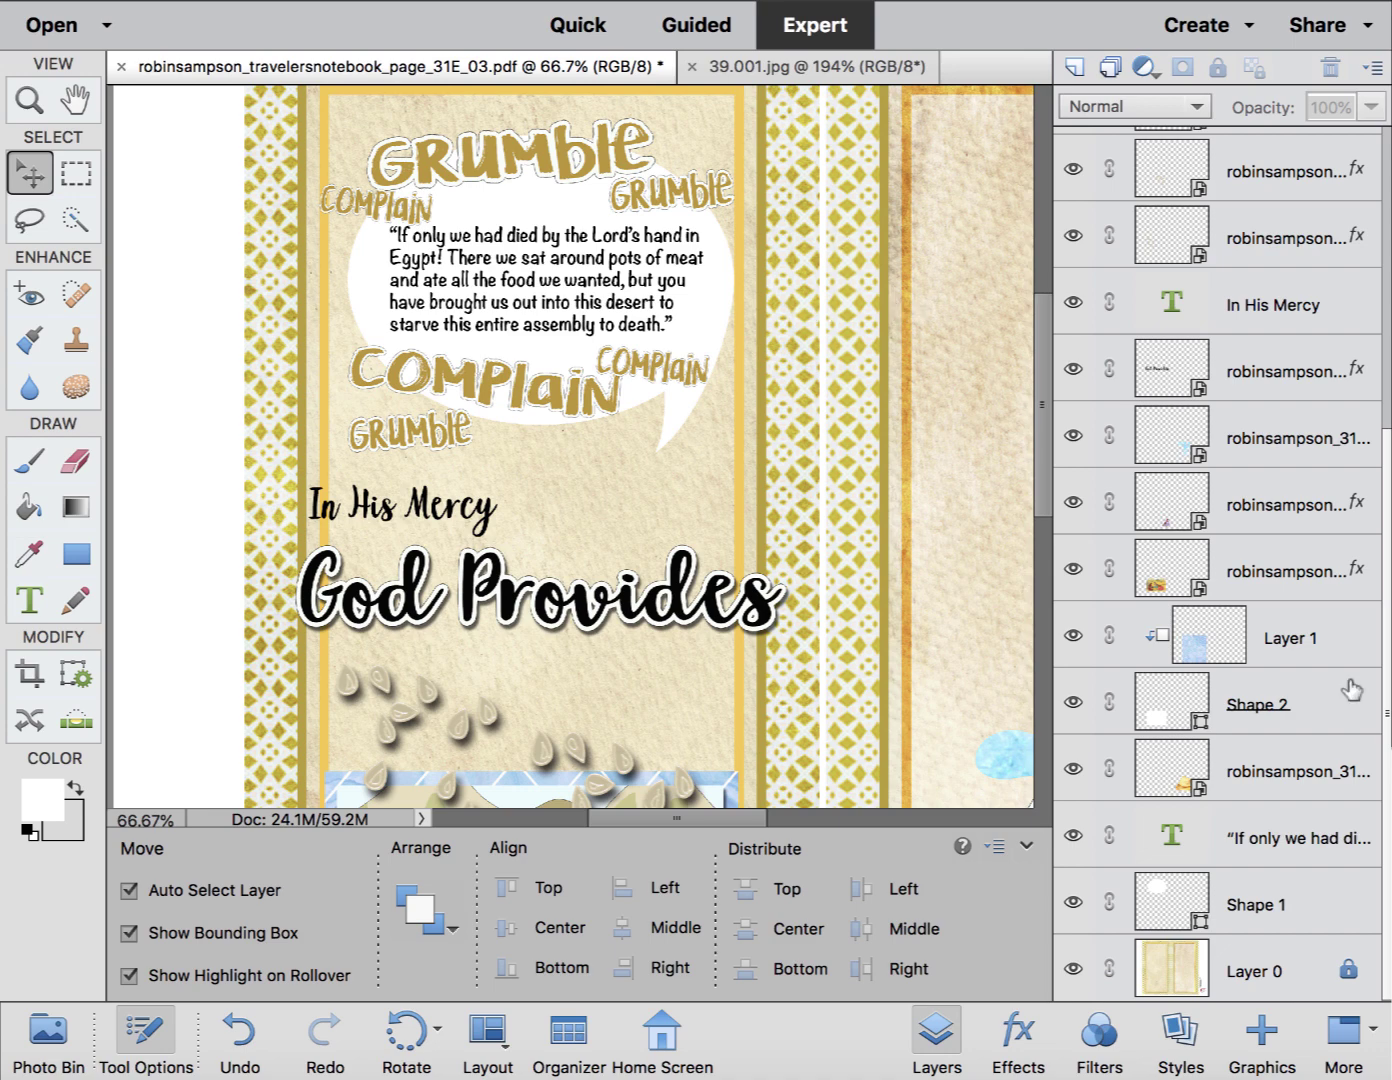
{"action": "left_click", "coordinate": [1285, 976]}
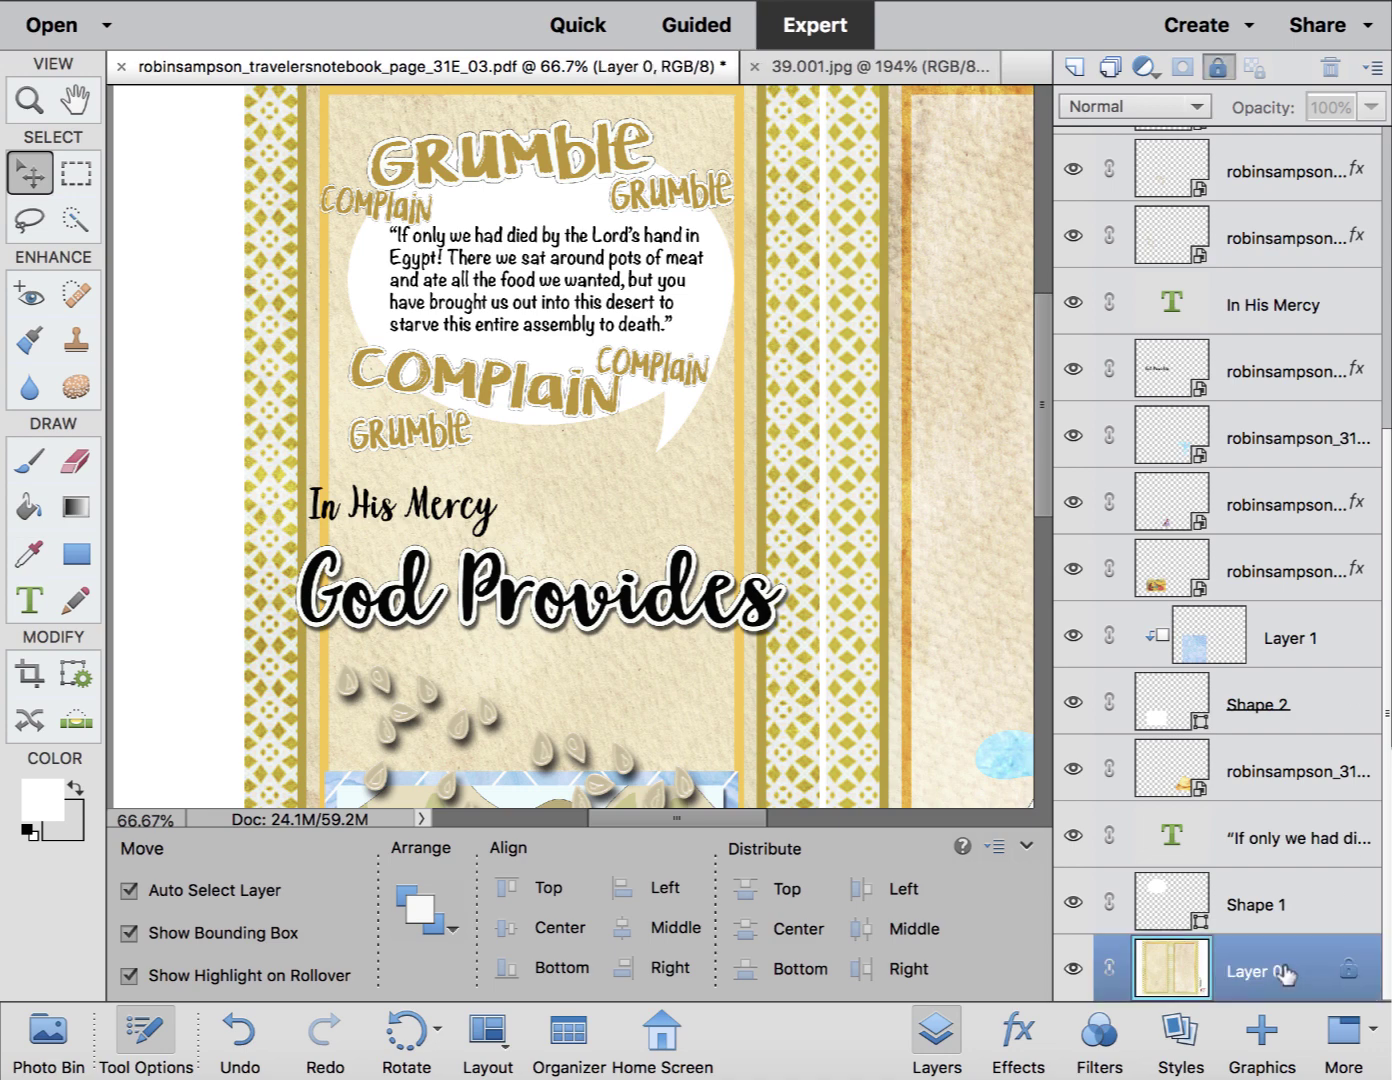
{"action": "left_click", "coordinate": [832, 328]}
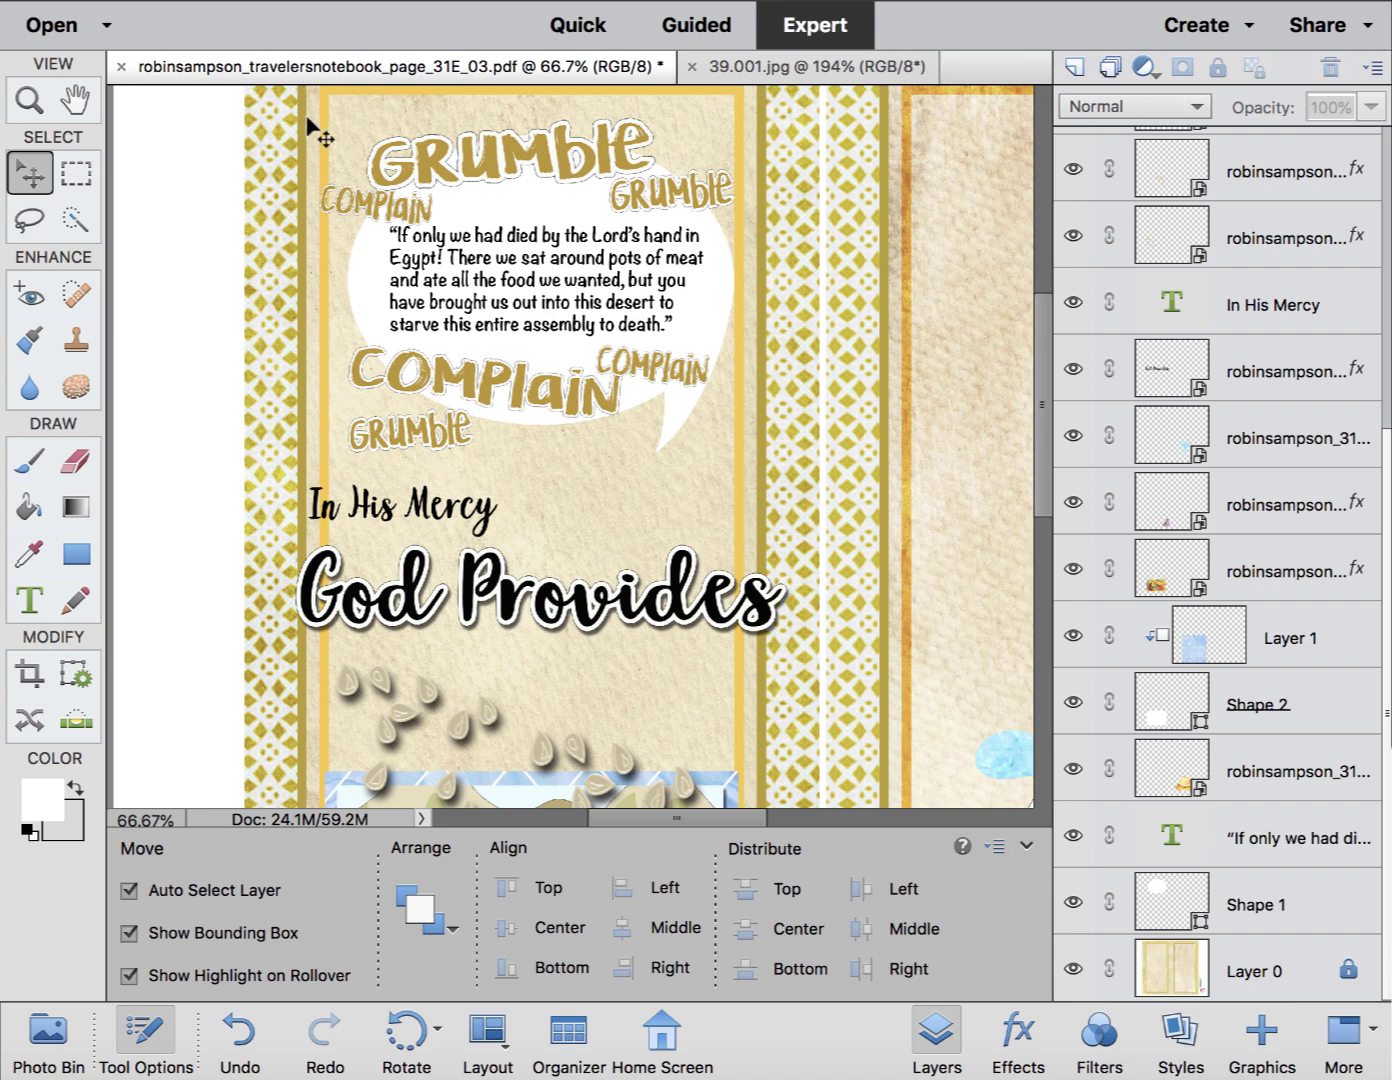
{"action": "left_click", "coordinate": [610, 141]}
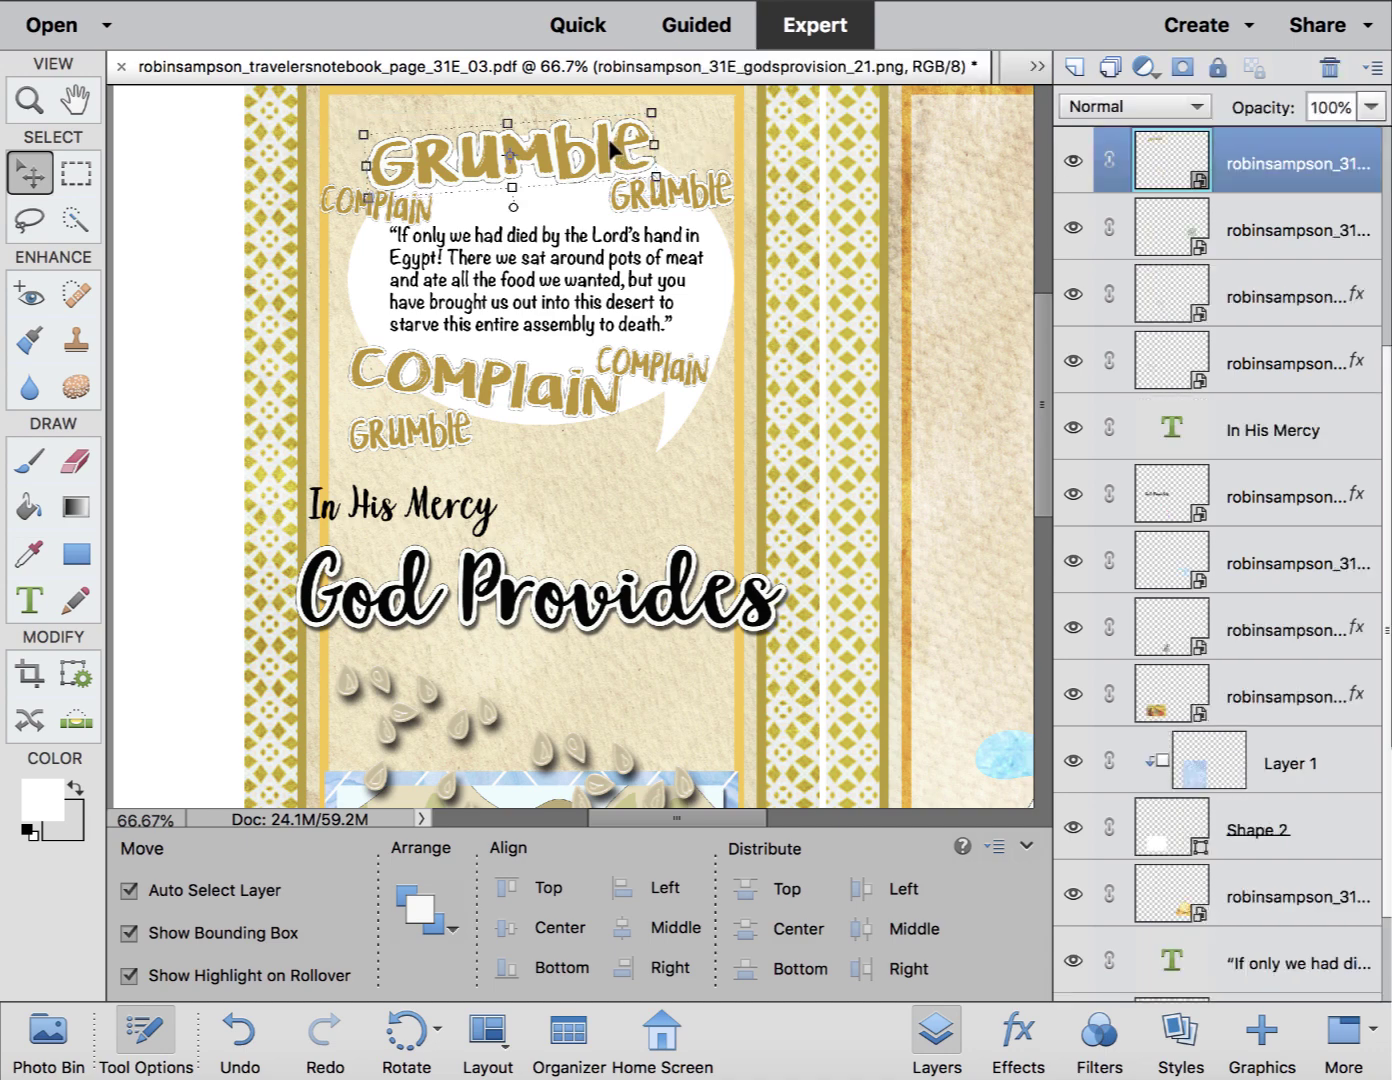
{"action": "left_click", "coordinate": [710, 204]}
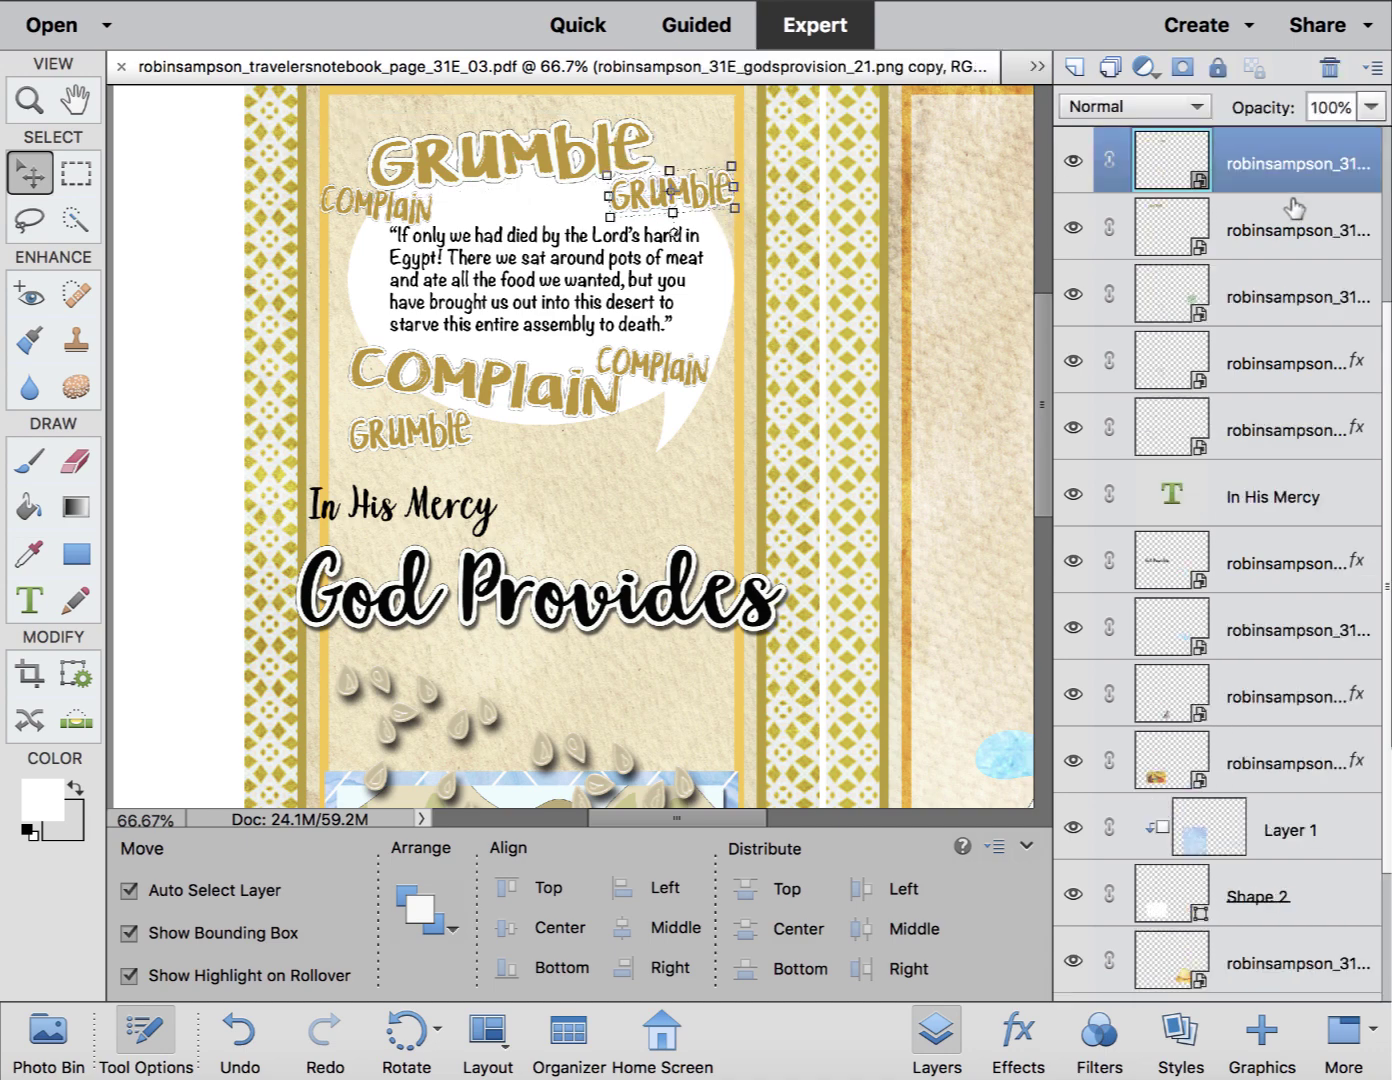
{"action": "left_click", "coordinate": [1265, 431], "text": "shift"}
{"action": "right_click", "coordinate": [1265, 431]}
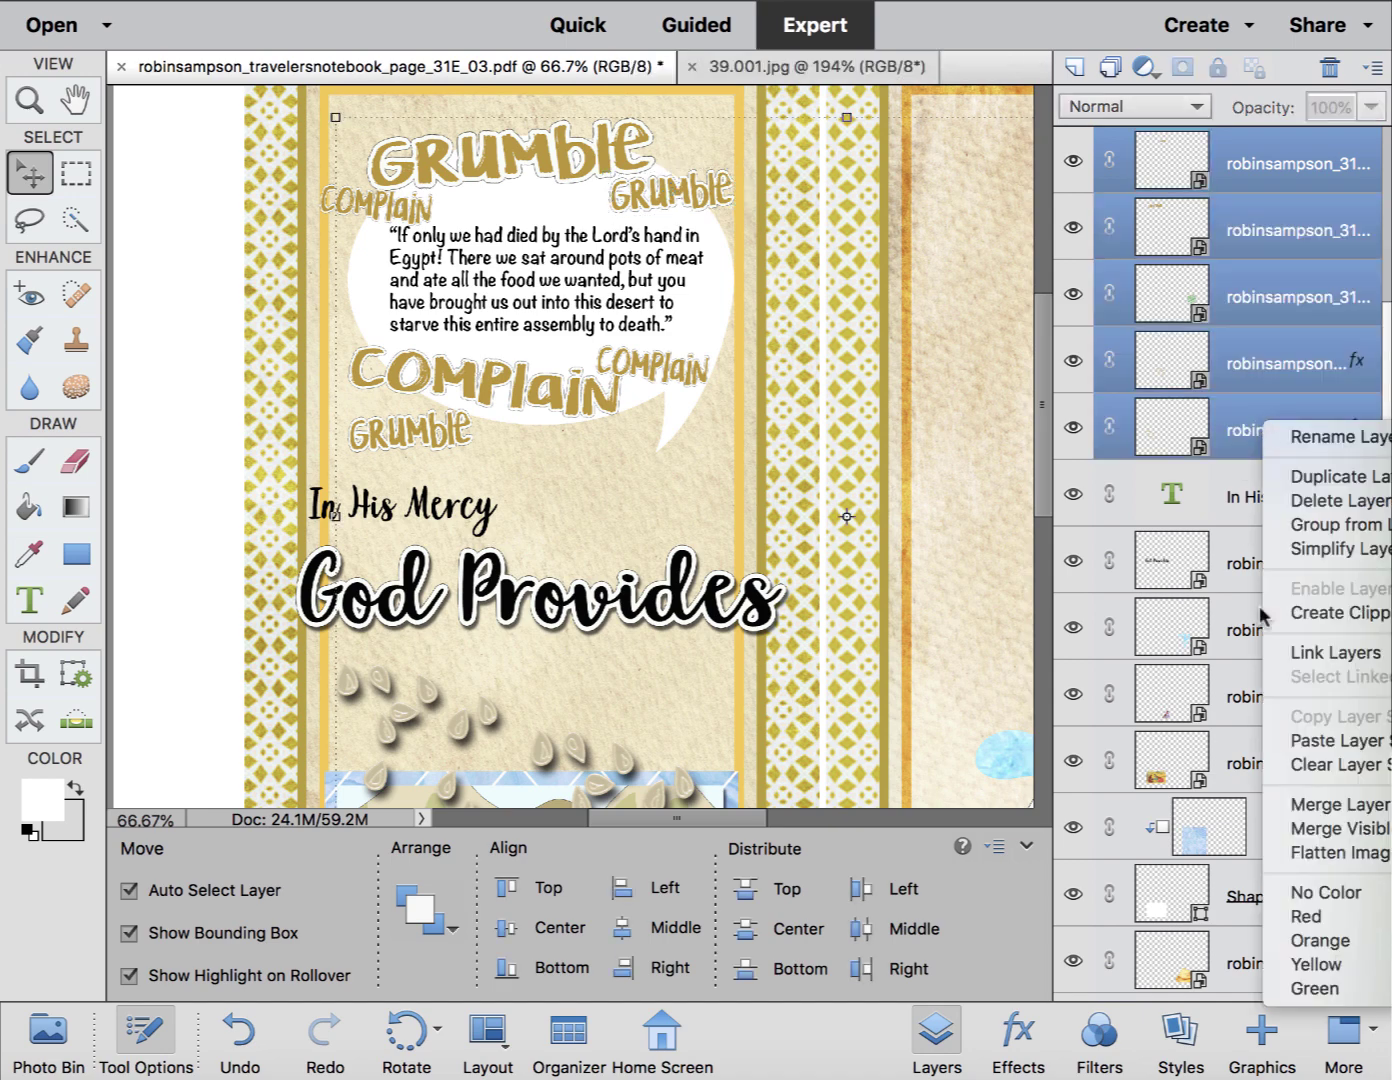
{"action": "left_click", "coordinate": [1331, 740]}
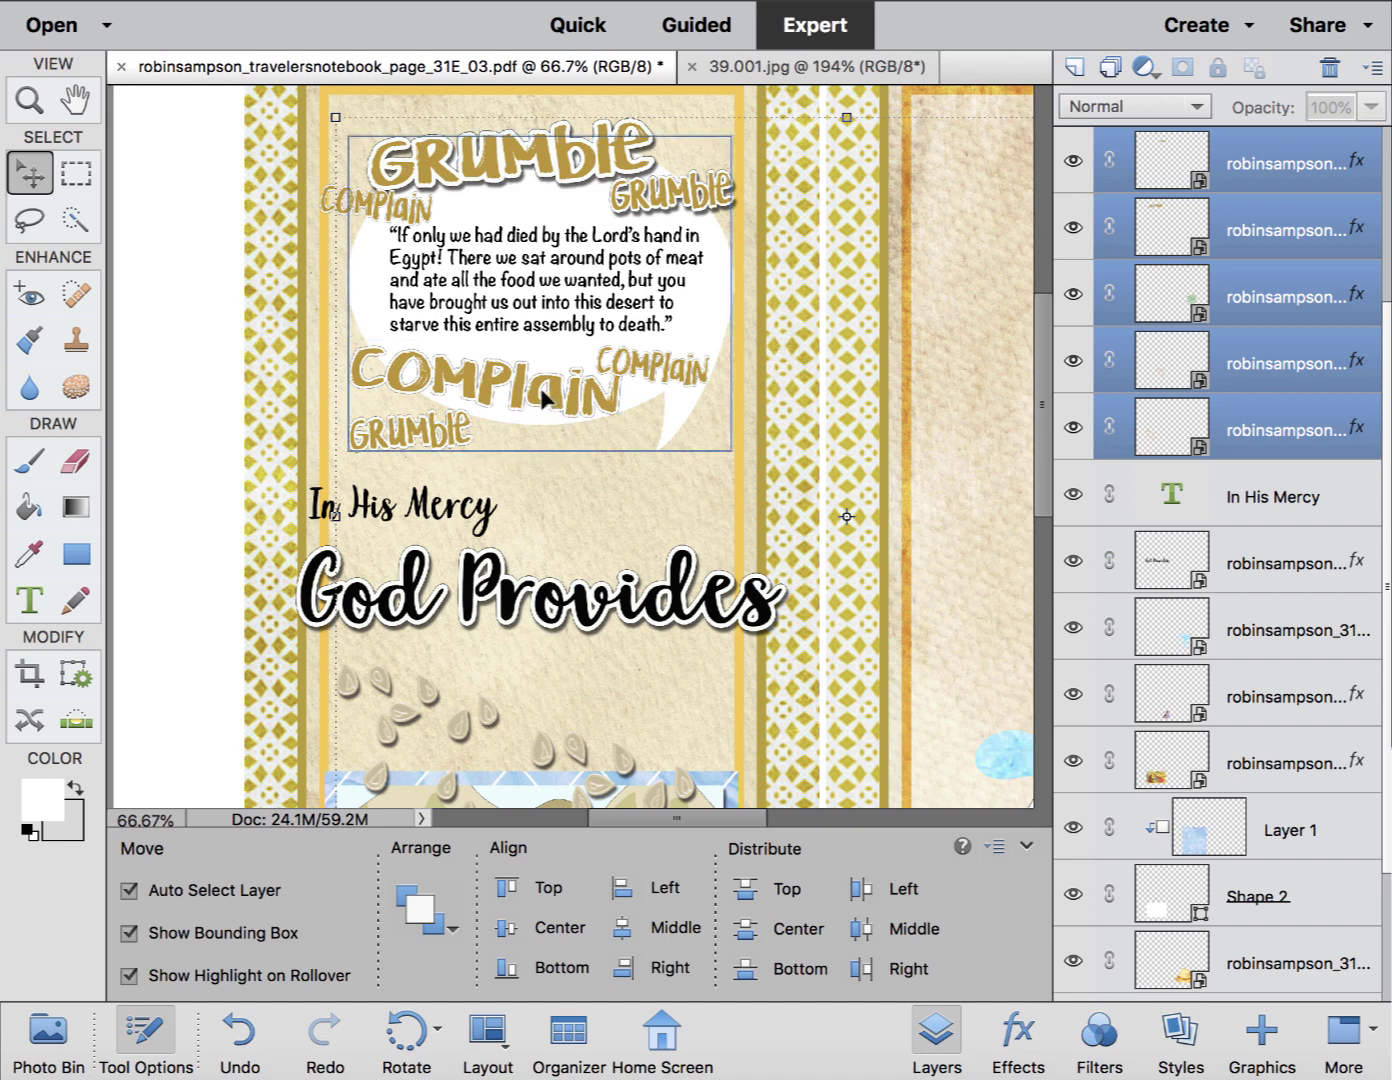
Reduce the drop shadow of the small upper Grumble to a 3 px size and 5 px distance.
{"action": "double_click", "coordinate": [1358, 167]}
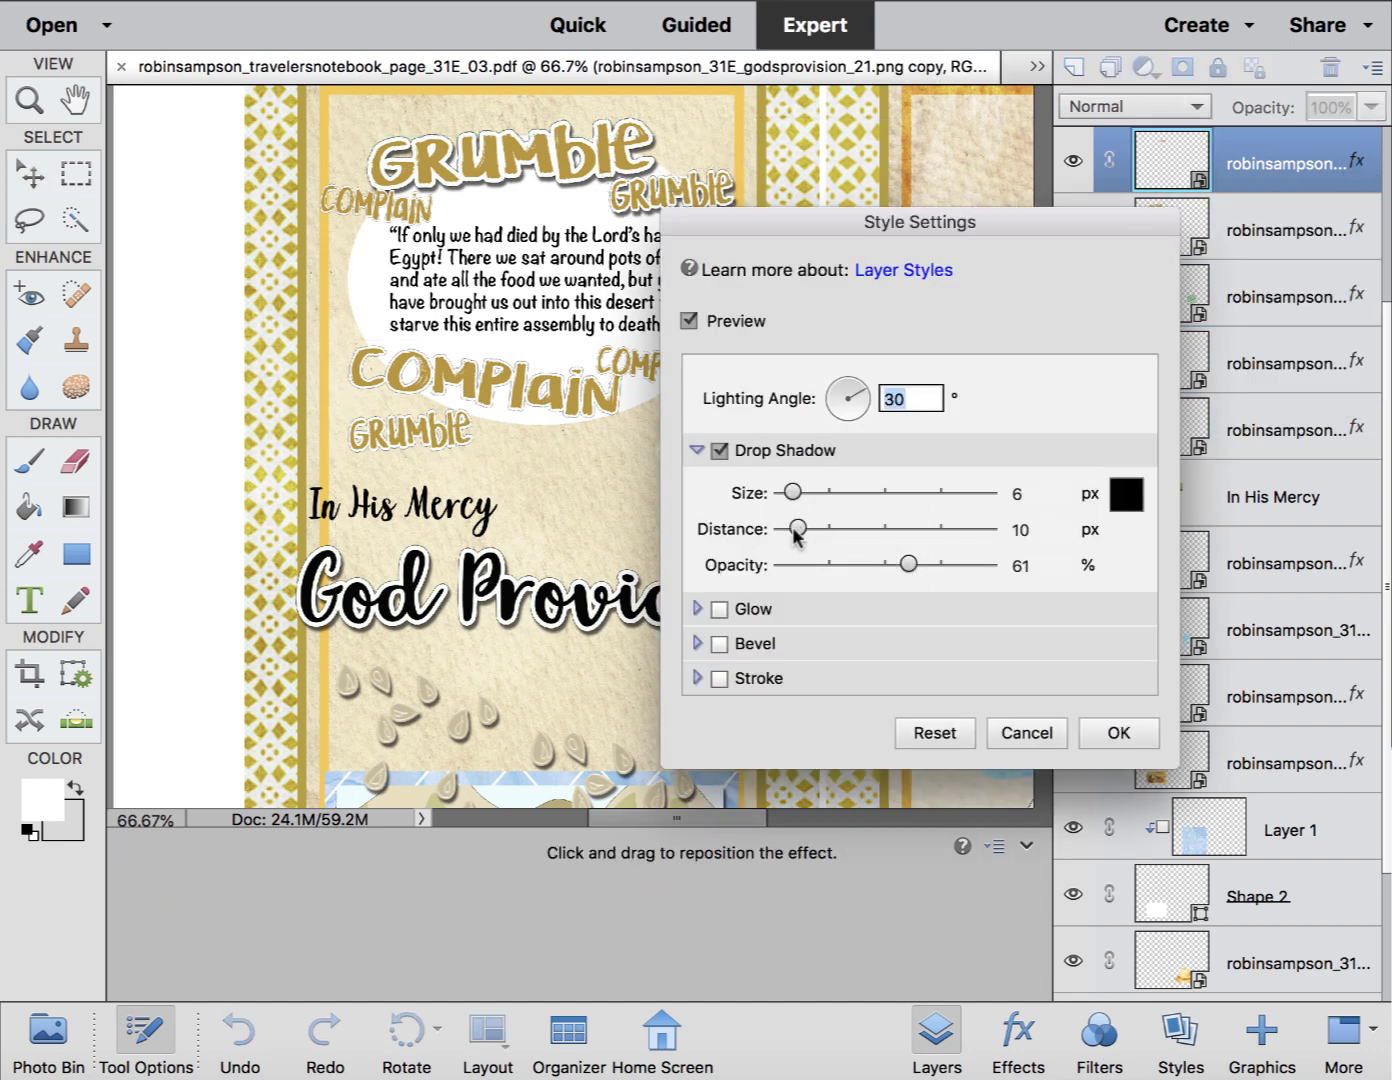
{"action": "left_click_drag", "start_coordinate": [802, 530], "coordinate": [791, 532]}
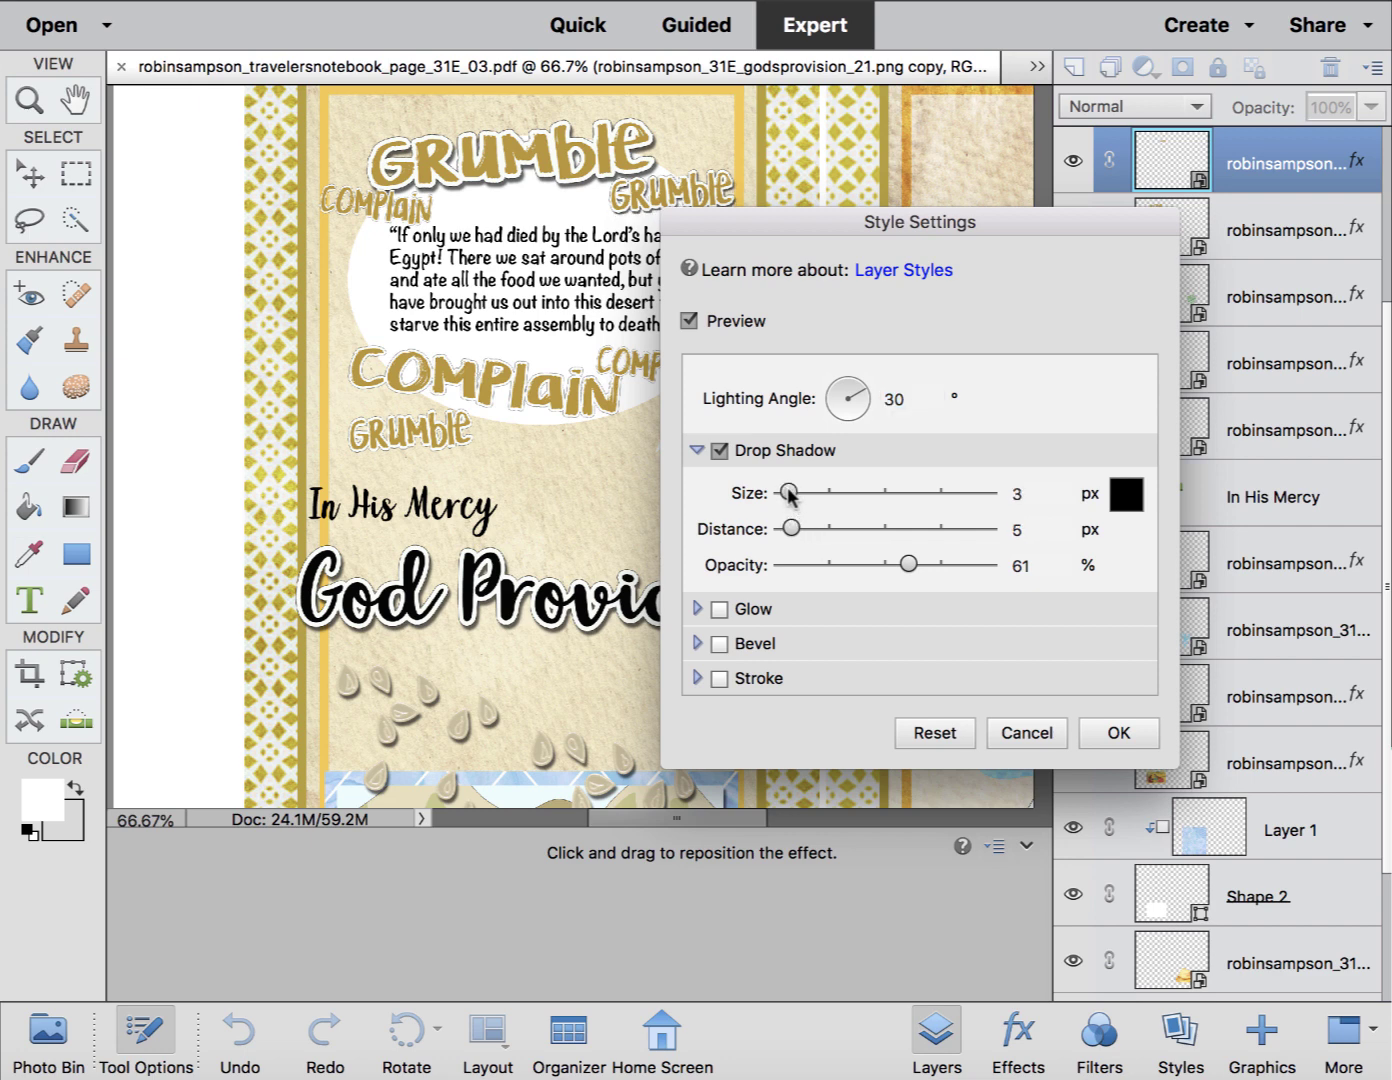
{"action": "left_click_drag", "start_coordinate": [1067, 232], "coordinate": [1195, 197]}
{"action": "left_click_drag", "start_coordinate": [1037, 529], "coordinate": [1026, 529]}
{"action": "left_click", "coordinate": [1253, 705]}
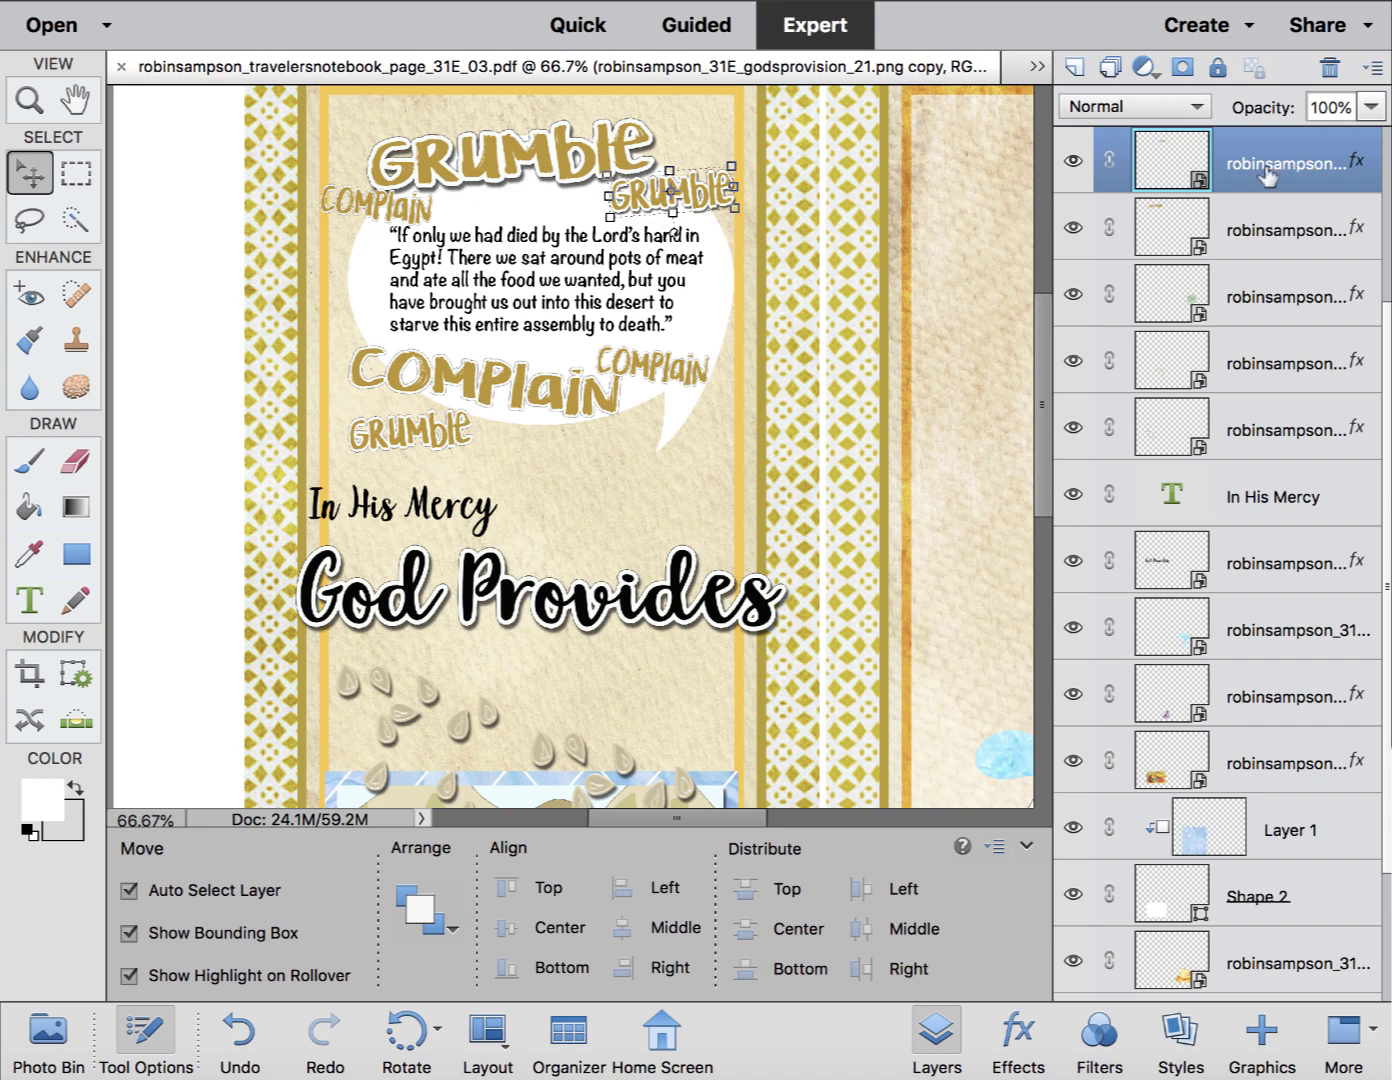
Copy the small upper Grumble's layer style and paste it onto the large Grumble, succulent and both manna seed layers.
{"action": "right_click", "coordinate": [1270, 158]}
{"action": "left_click", "coordinate": [1323, 454]}
{"action": "left_click", "coordinate": [505, 150]}
{"action": "left_click", "coordinate": [1277, 179]}
{"action": "left_click", "coordinate": [1266, 434], "text": "shift"}
{"action": "right_click", "coordinate": [1265, 431]}
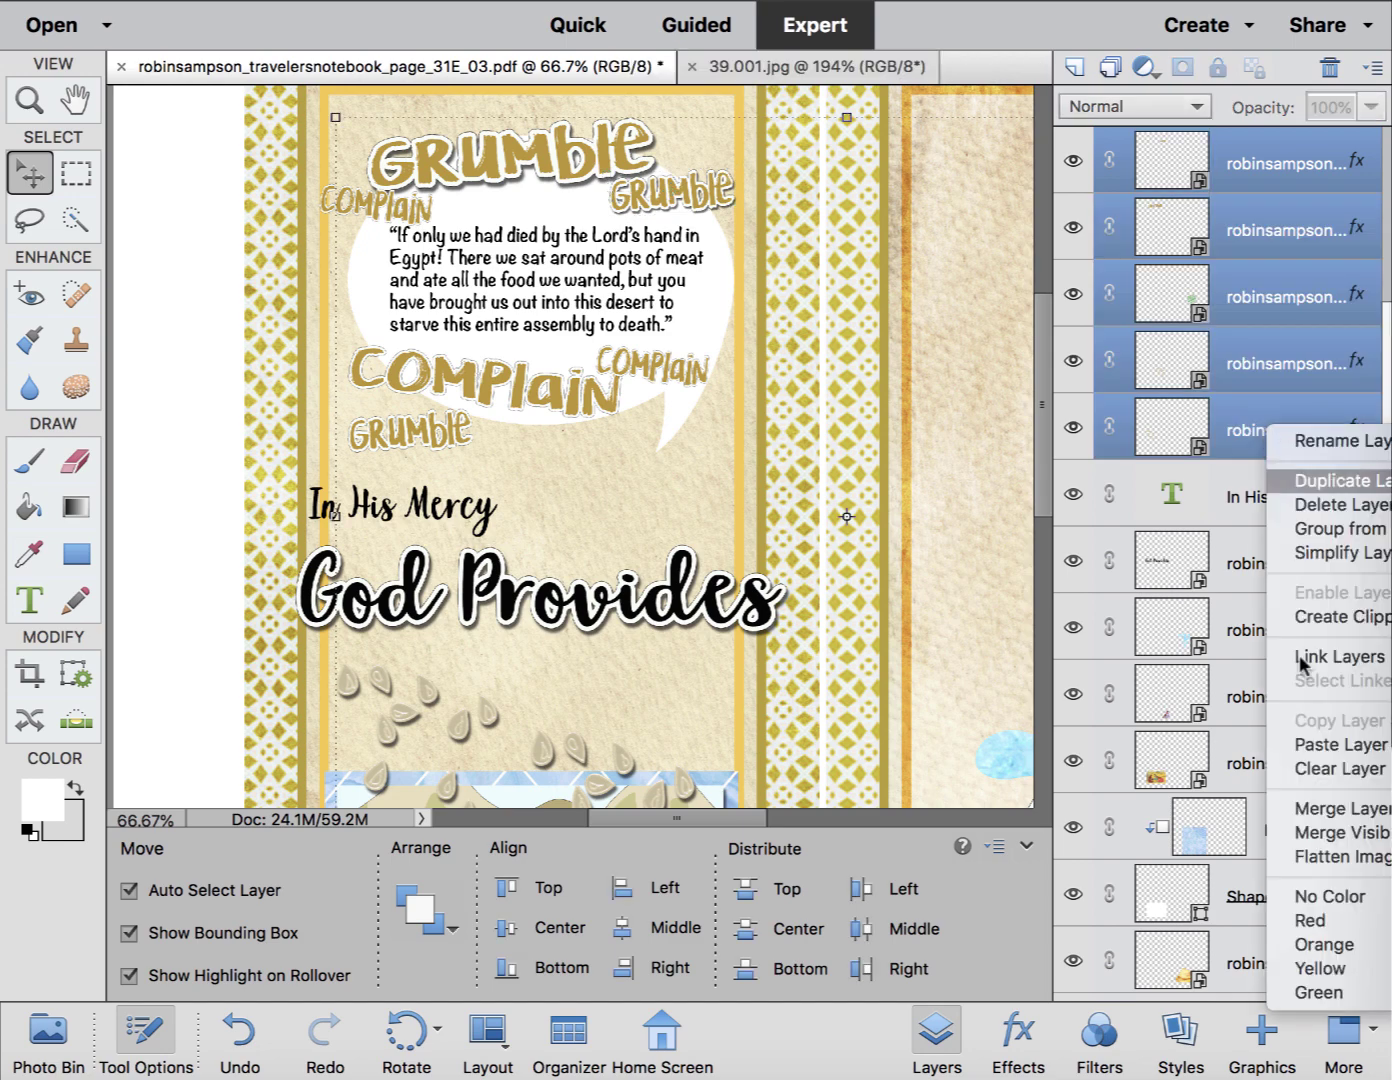
{"action": "left_click", "coordinate": [1316, 745]}
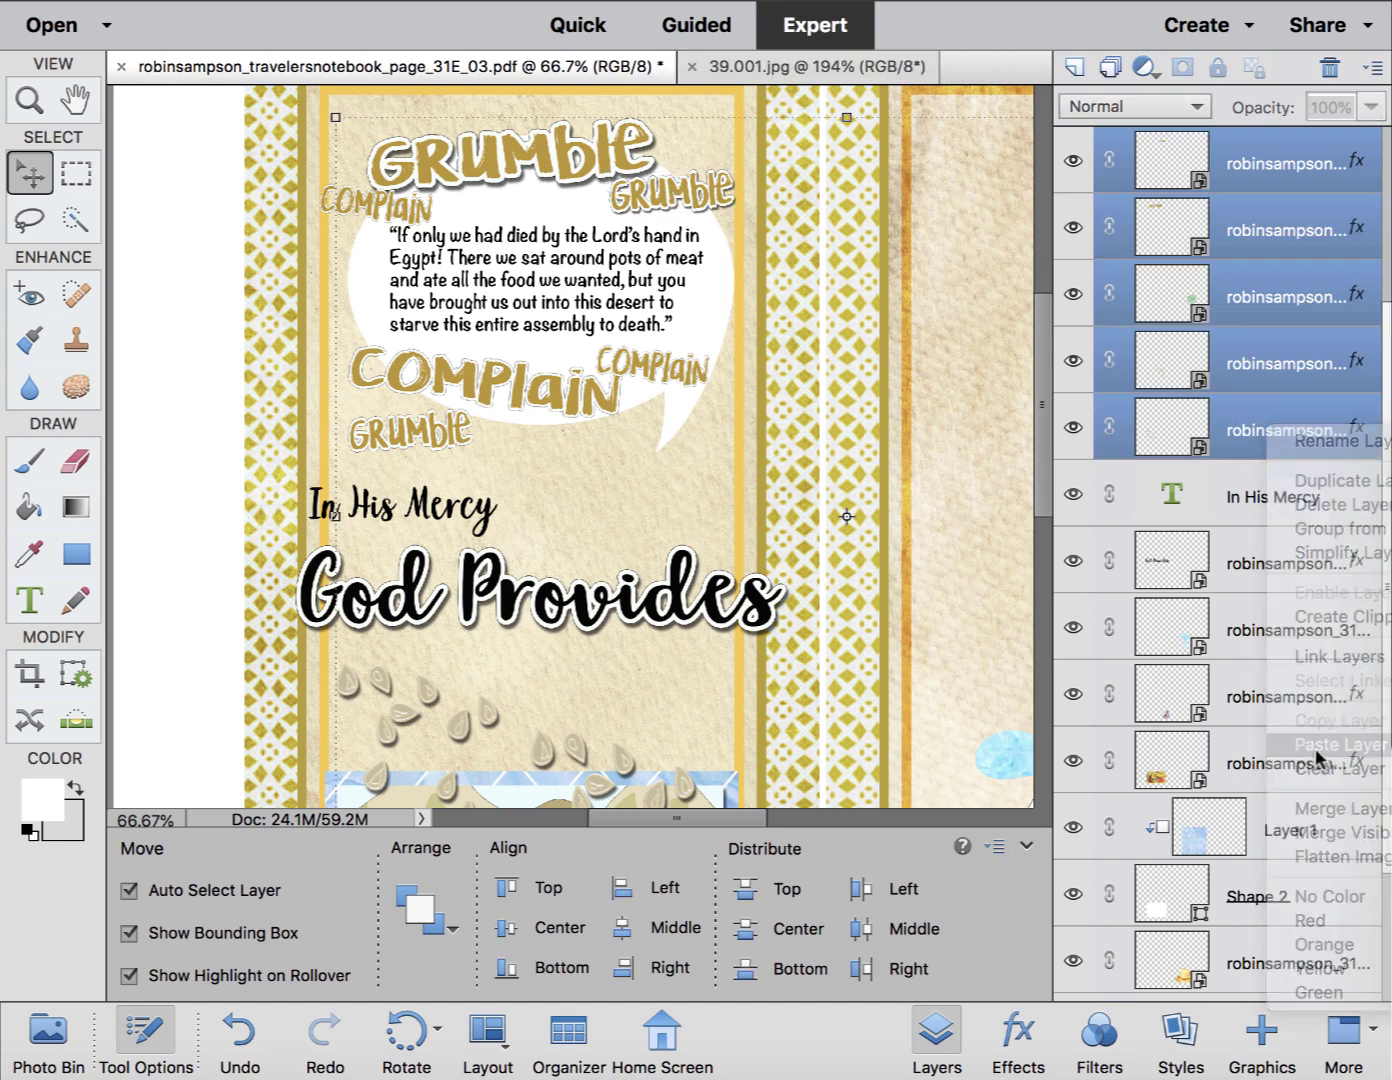
Paste the copied layer style onto the large Complain, the lower small Grumble and the two upper Grumble layers together.
{"action": "left_click", "coordinate": [588, 408]}
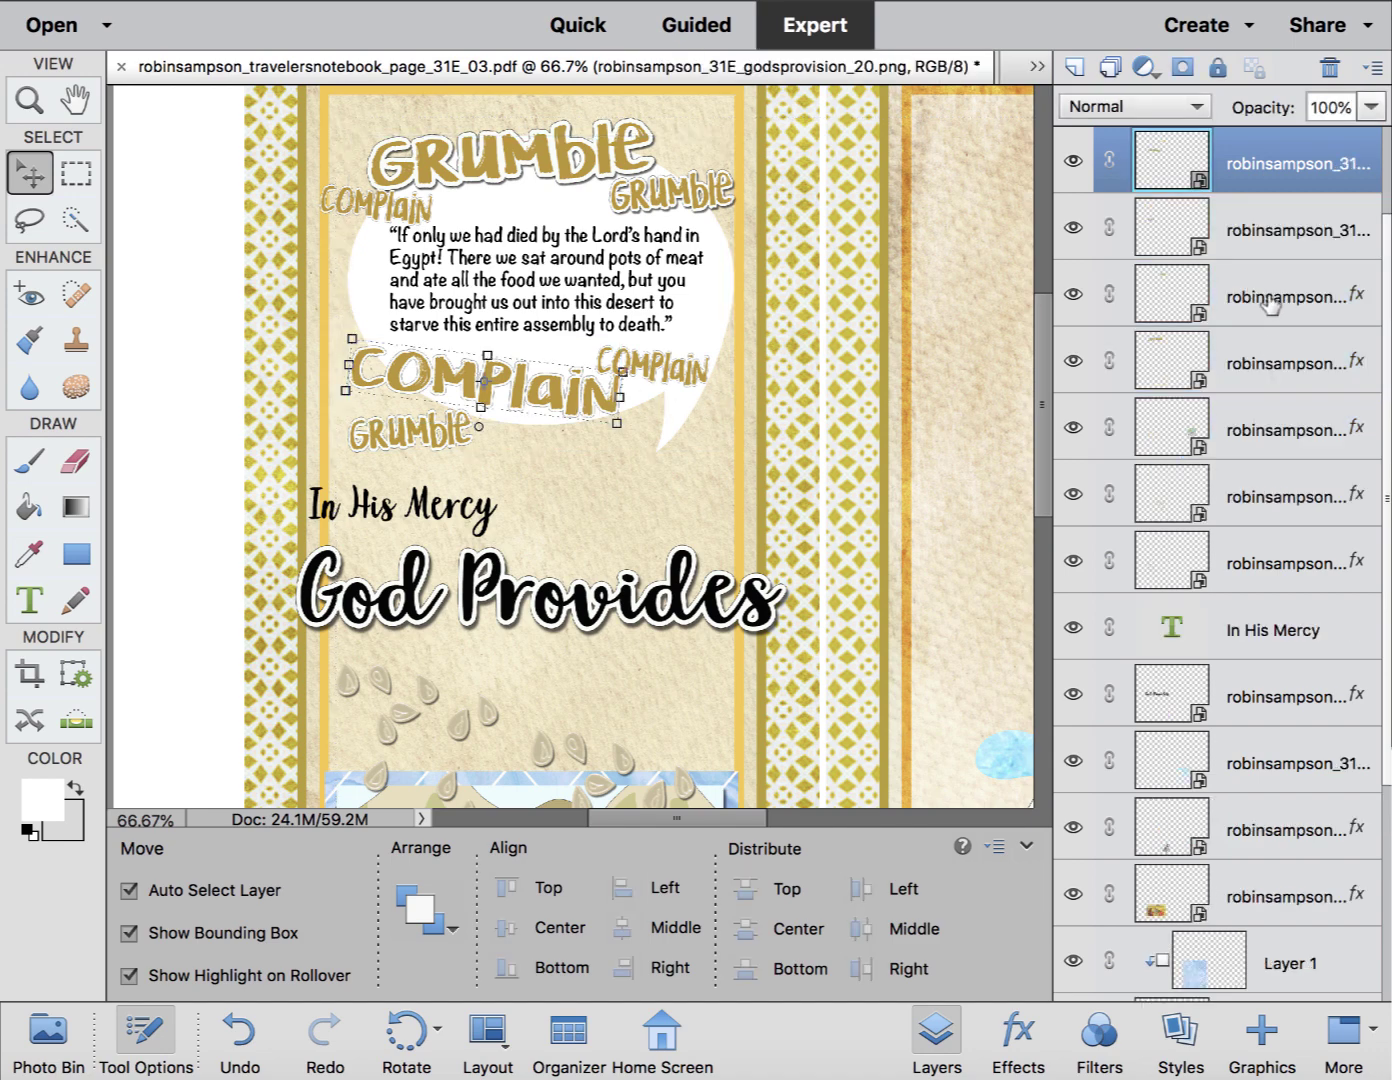
{"action": "left_click", "coordinate": [1265, 363], "text": "shift"}
{"action": "right_click", "coordinate": [1266, 363]}
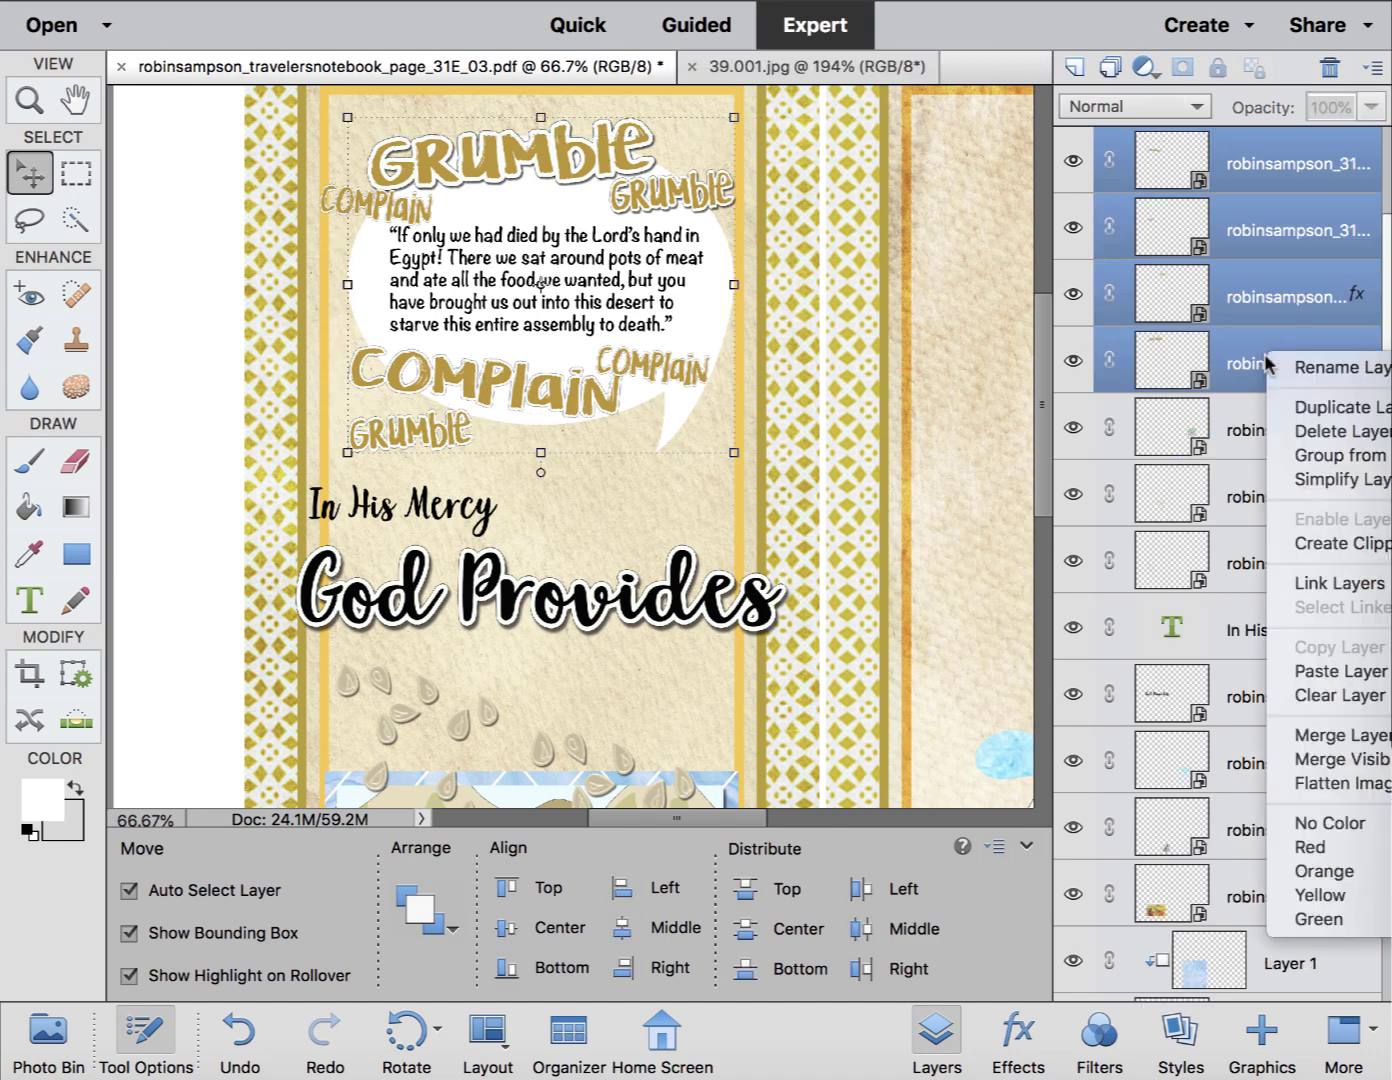
{"action": "left_click", "coordinate": [1333, 678]}
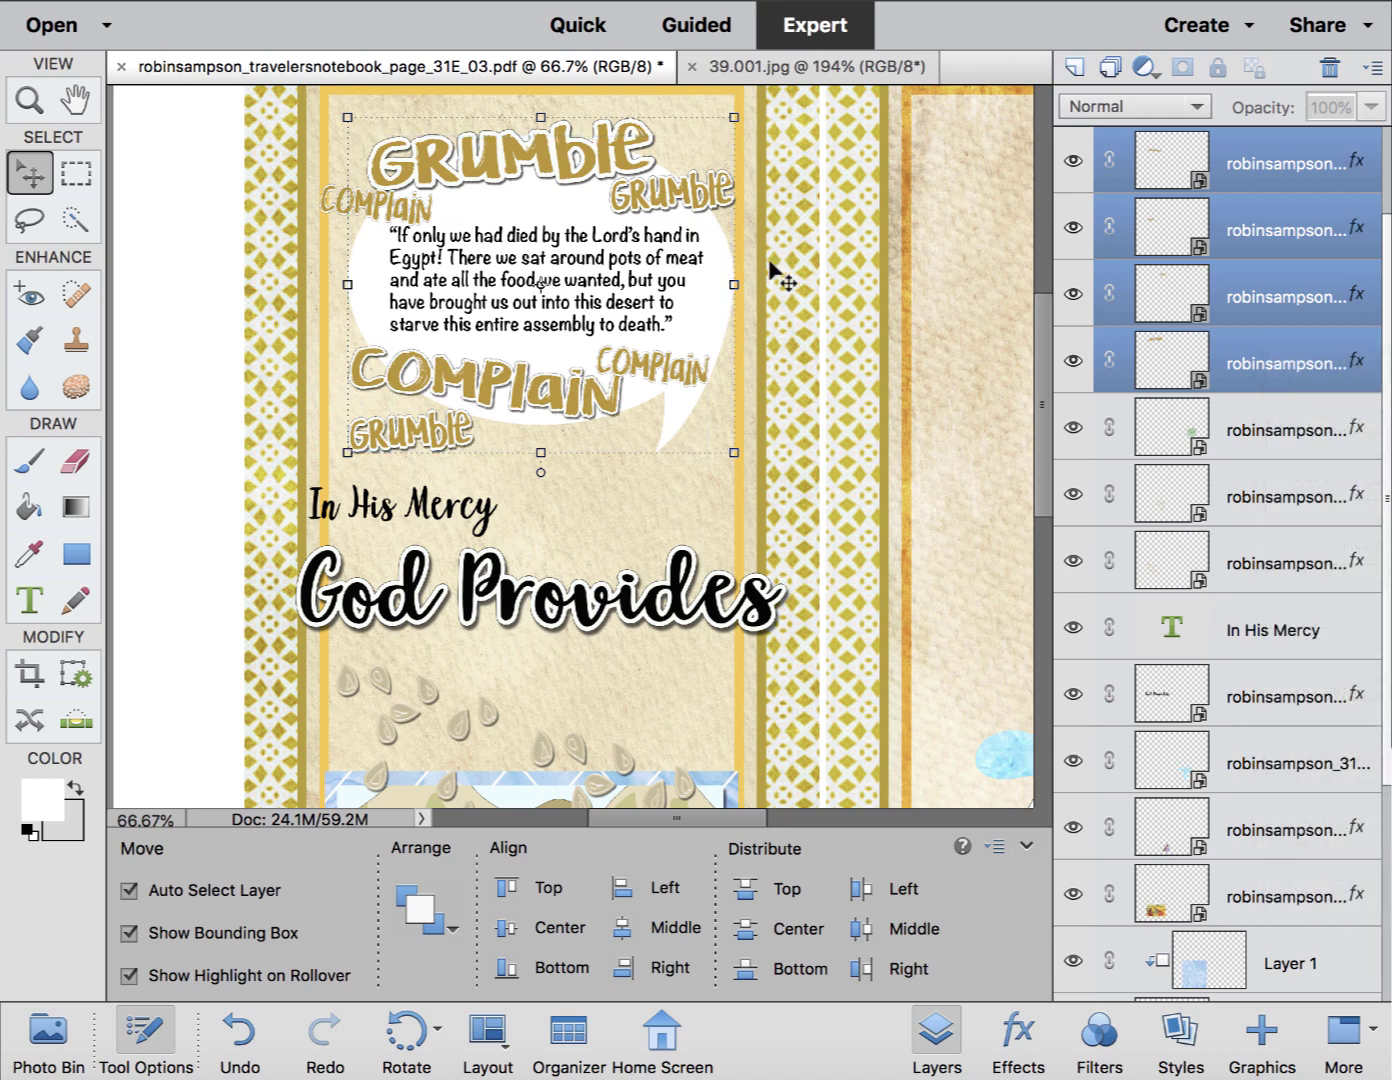
Group the speech bubble, its Scripture text and all the surrounding Grumble and Complain words on the left-hand page.
{"action": "left_click", "coordinate": [190, 294]}
{"action": "scroll", "coordinate": [188, 285], "scroll_direction": "up", "scroll_amount": 3}
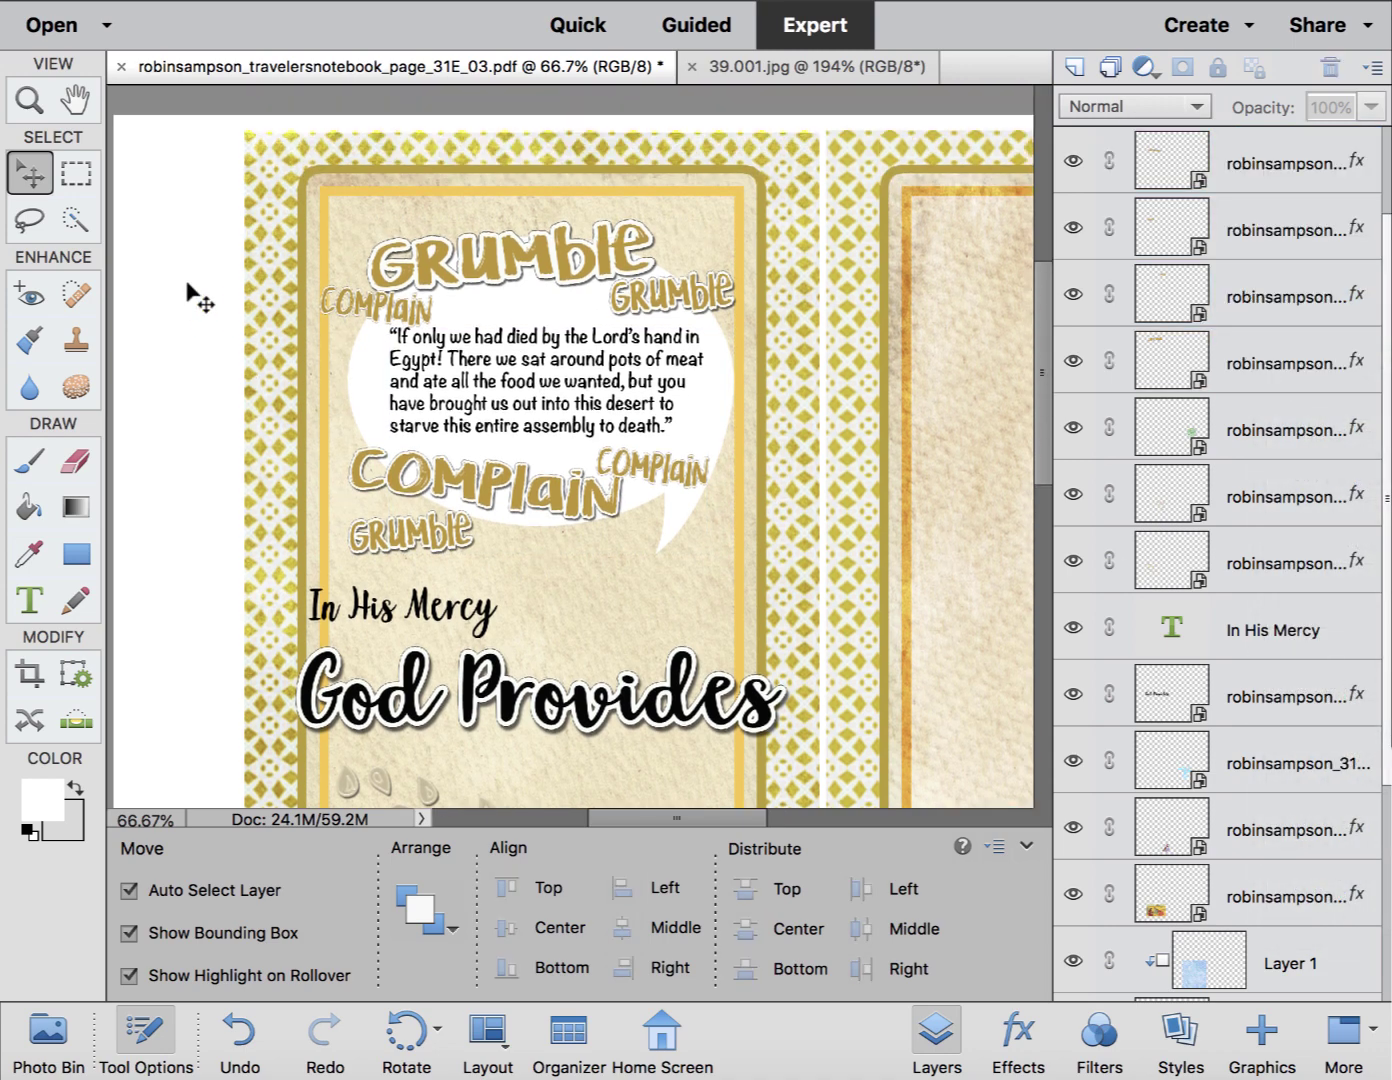
{"action": "left_click_drag", "start_coordinate": [267, 192], "coordinate": [767, 545]}
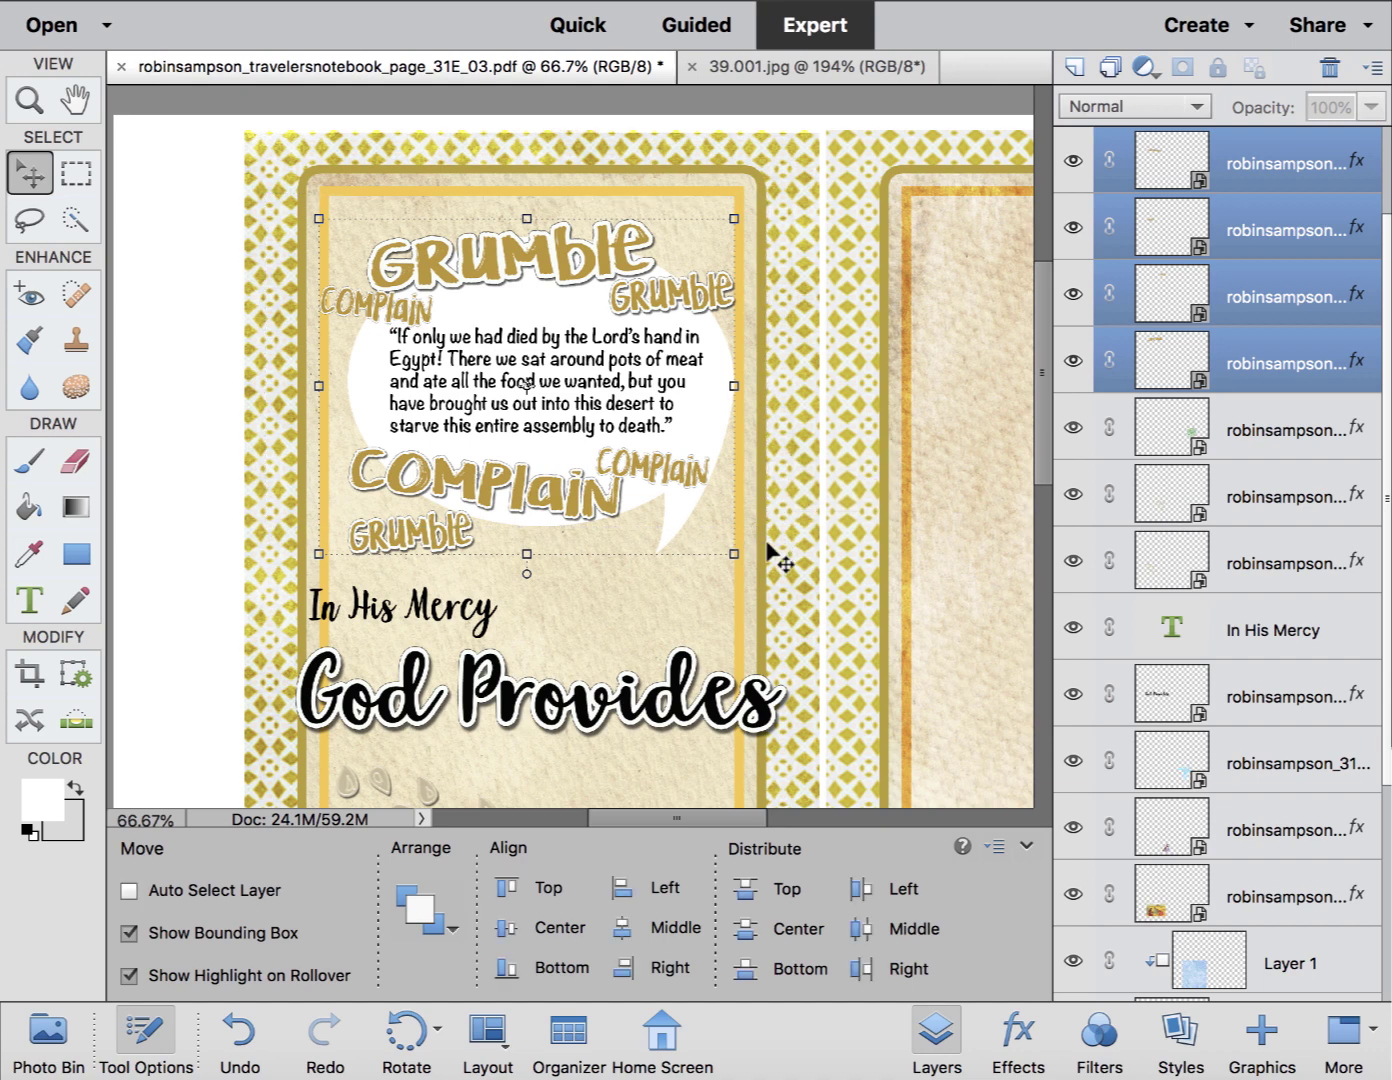
{"action": "key", "text": "super+g"}
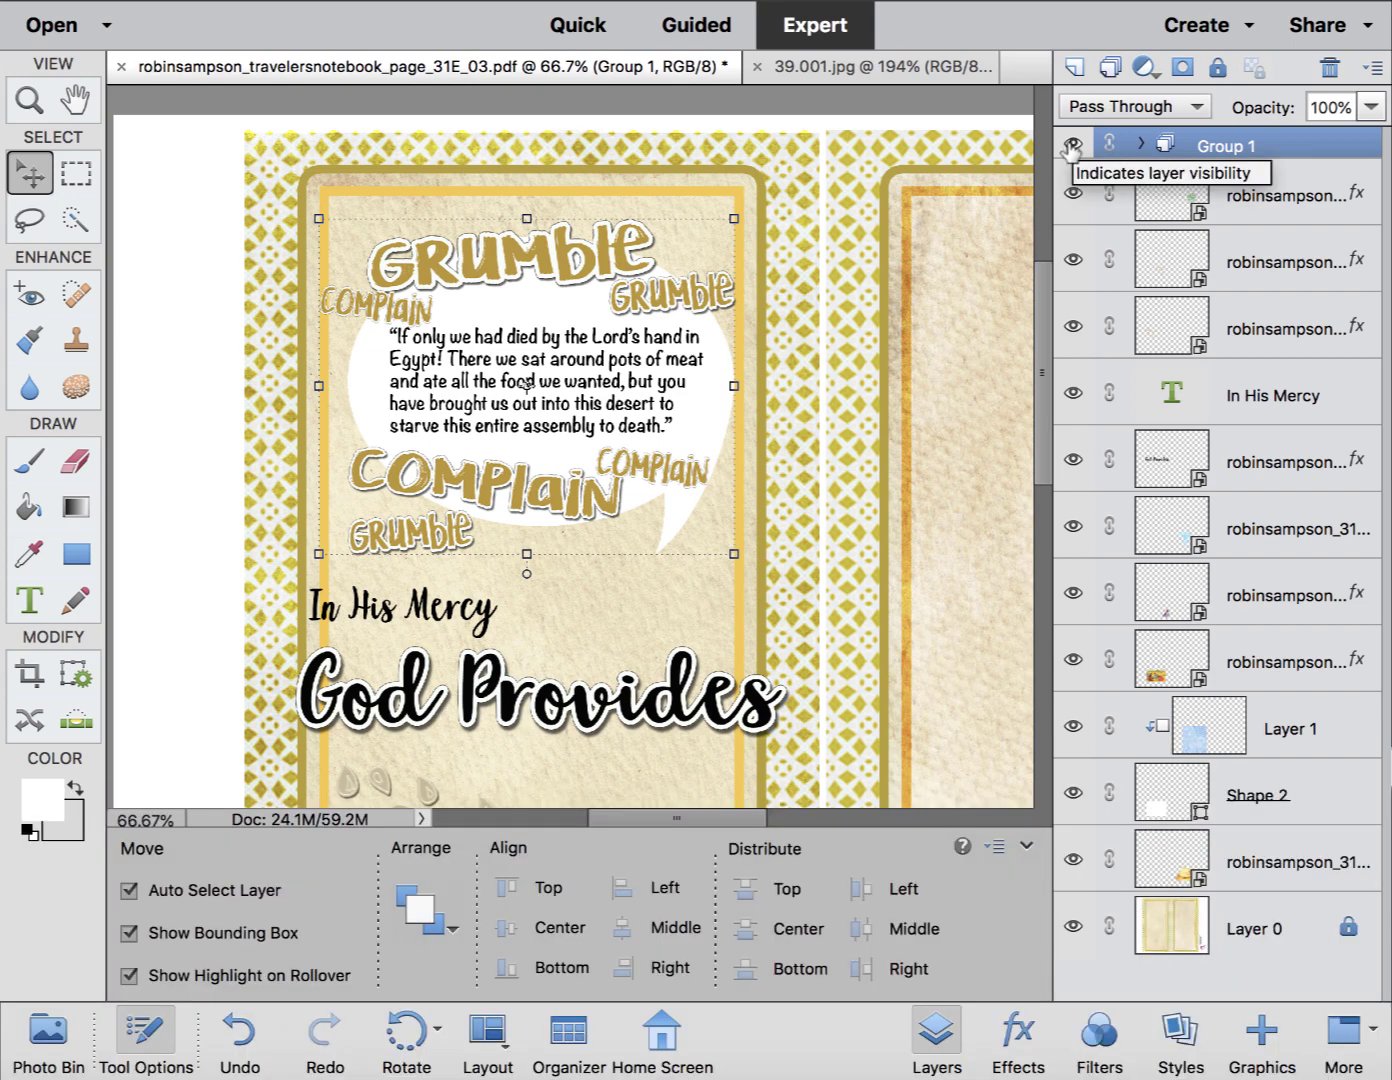
{"action": "left_click", "coordinate": [1074, 145]}
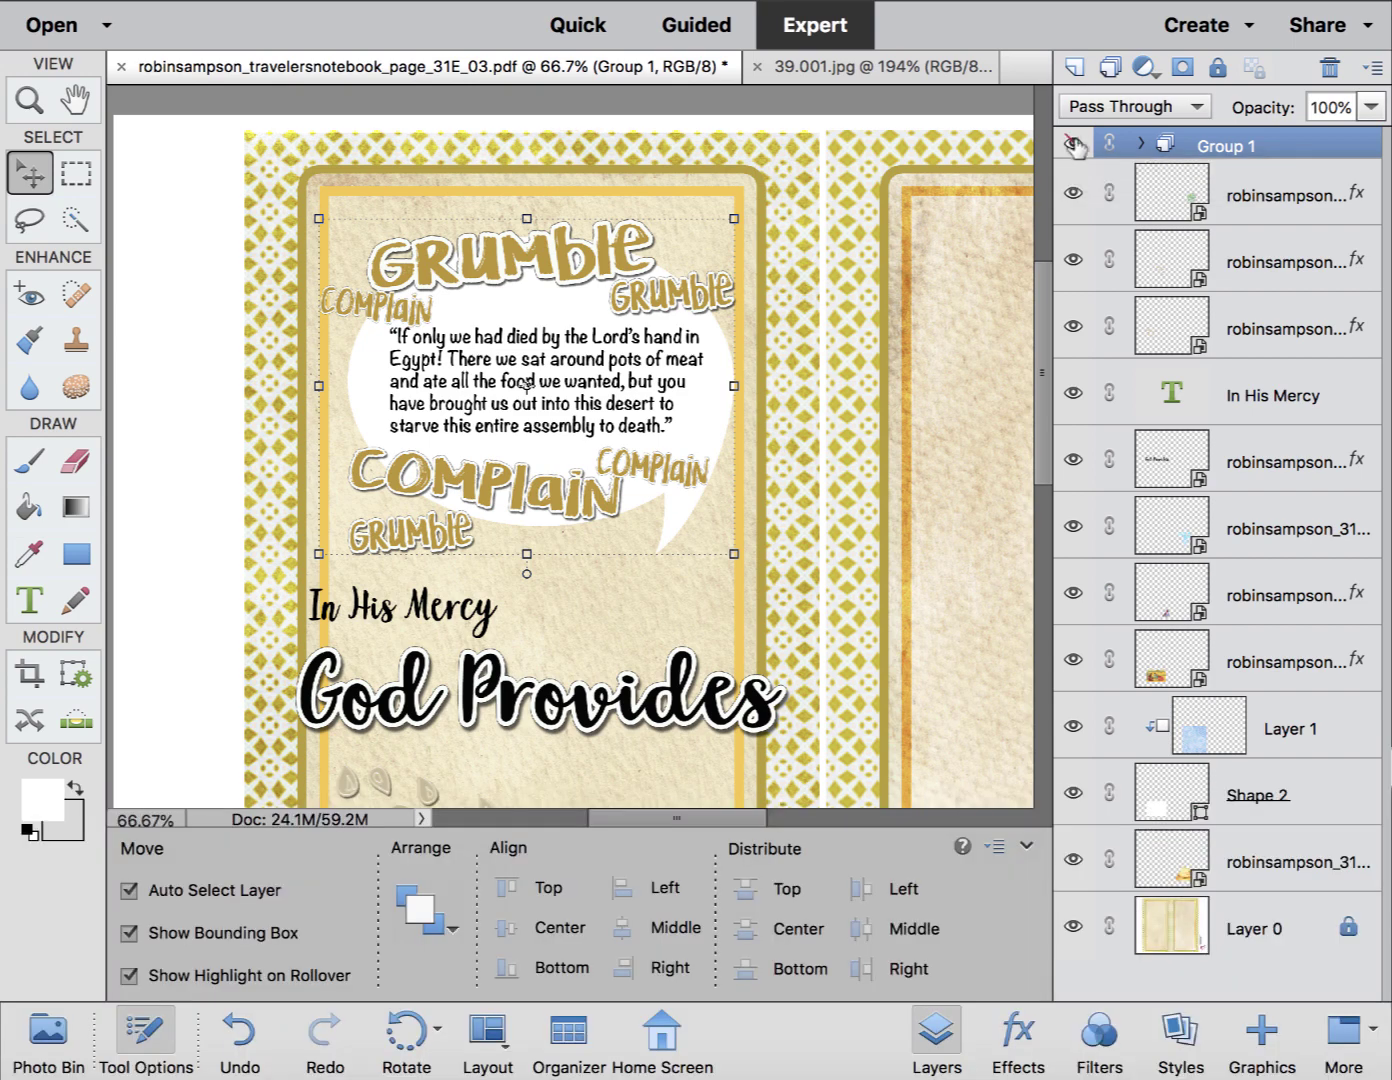
{"action": "left_click", "coordinate": [1074, 146]}
Duplicate the speech bubble group and place the copy at the same height on the right-hand page.
{"action": "key", "text": "ctrl+j"}
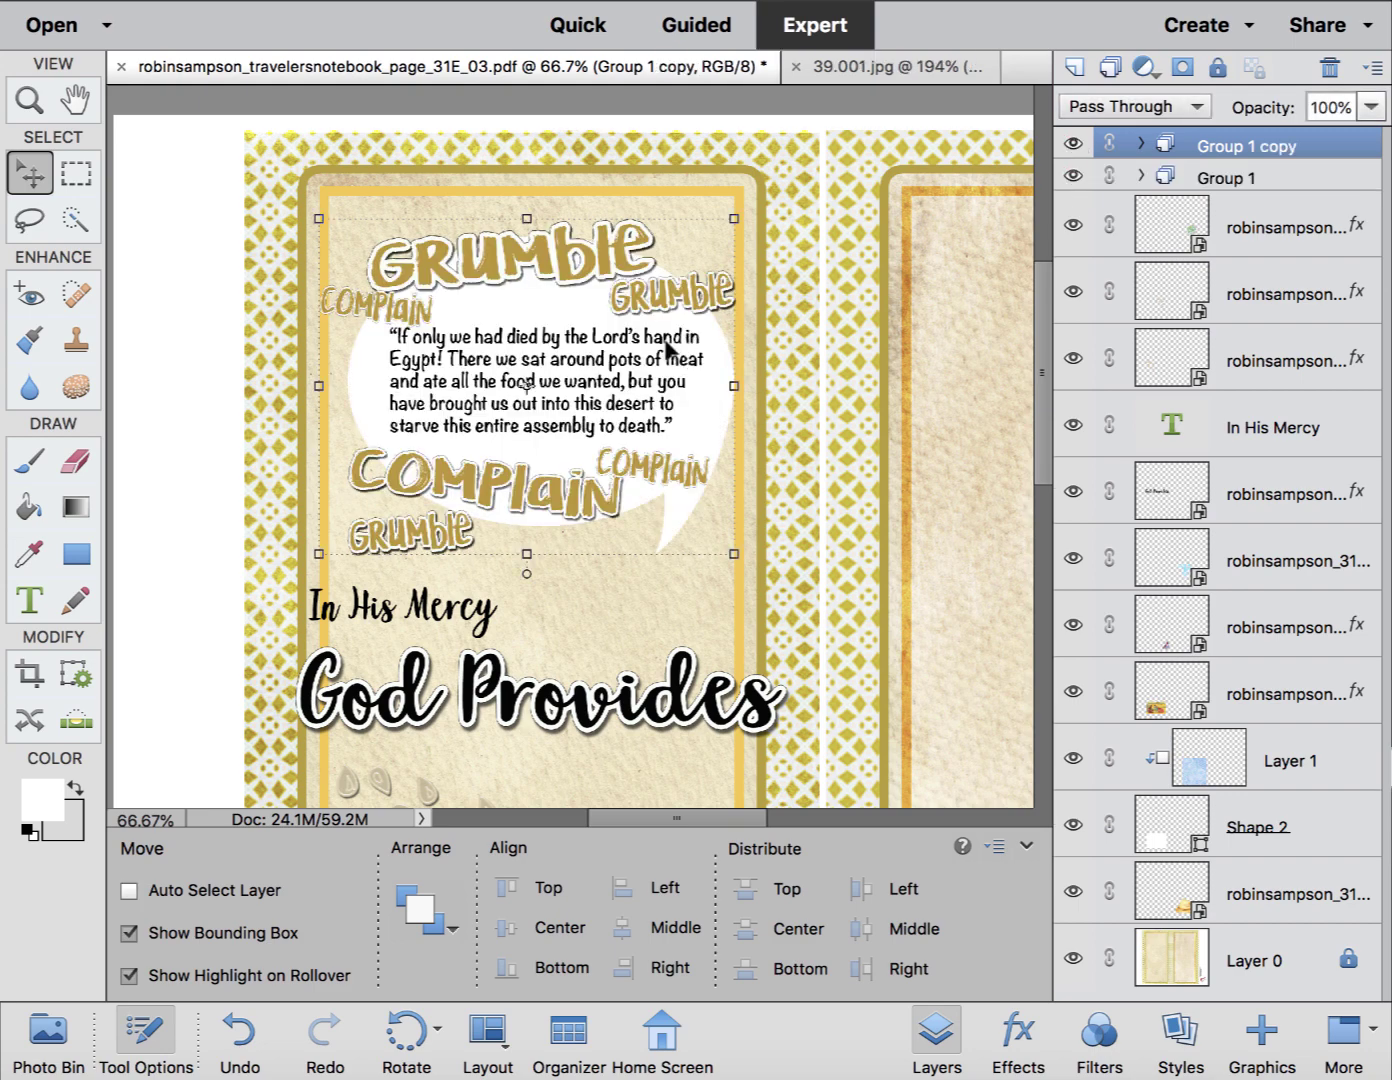
{"action": "left_click_drag", "start_coordinate": [620, 362], "coordinate": [1003, 360]}
{"action": "scroll", "coordinate": [700, 390], "scroll_direction": "right", "scroll_amount": 5}
{"action": "scroll", "coordinate": [701, 391], "scroll_direction": "up", "scroll_amount": 2}
{"action": "left_click_drag", "start_coordinate": [555, 449], "coordinate": [746, 432]}
{"action": "scroll", "coordinate": [745, 430], "scroll_direction": "left", "scroll_amount": 5}
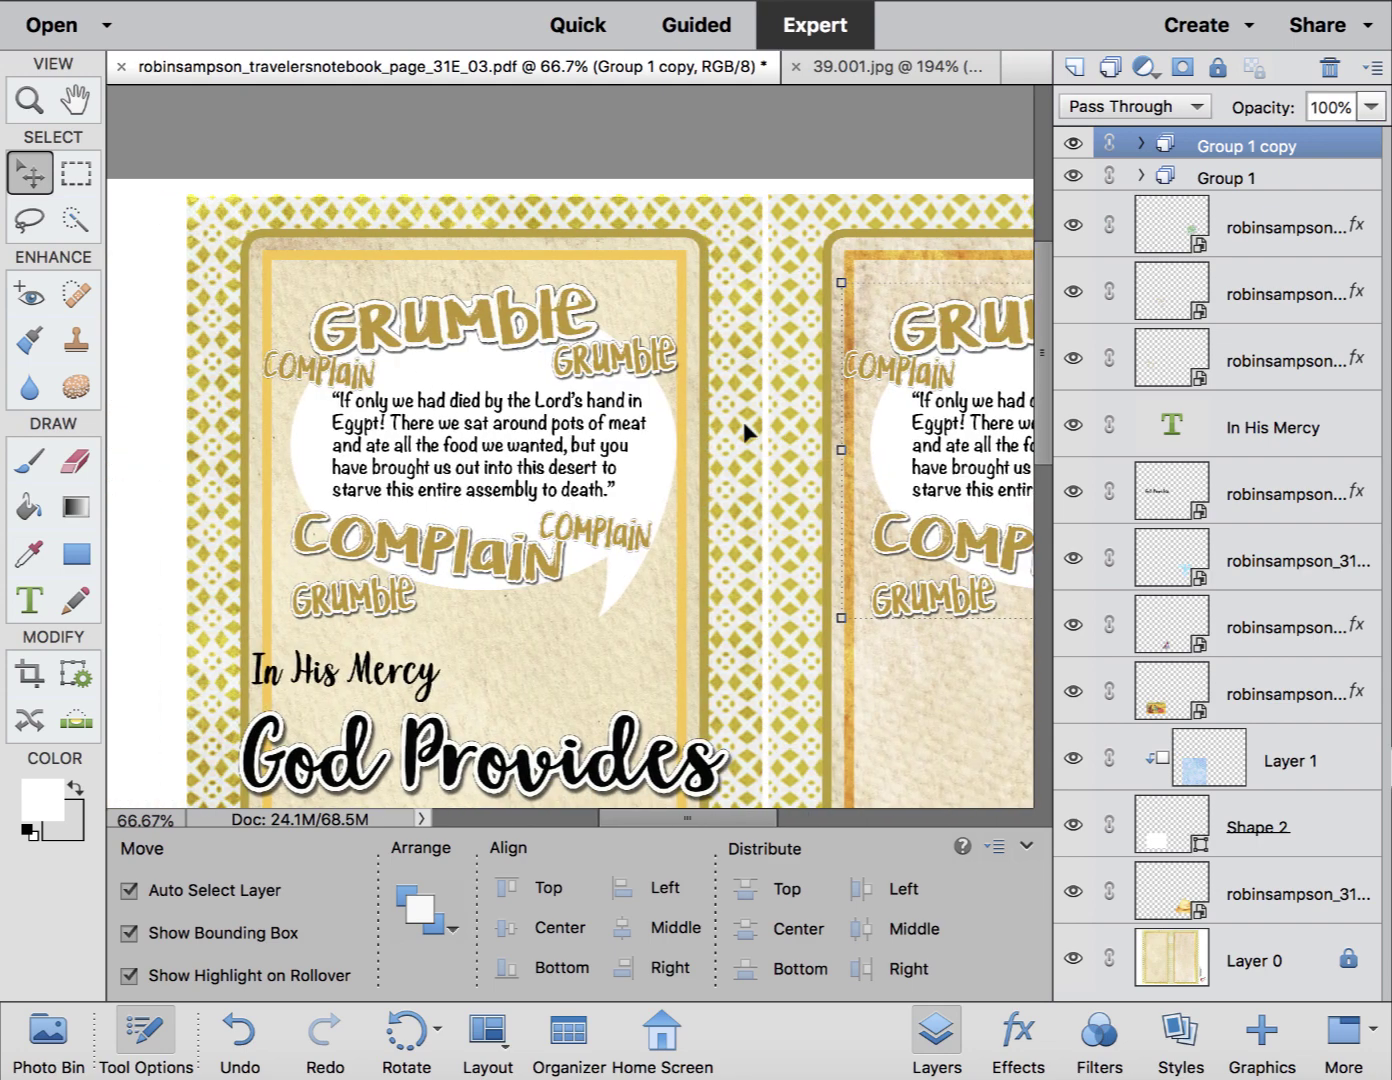
Group the "In His Mercy" and "God Provides" titles on the left-hand page.
{"action": "scroll", "coordinate": [745, 430], "scroll_direction": "down", "scroll_amount": 5}
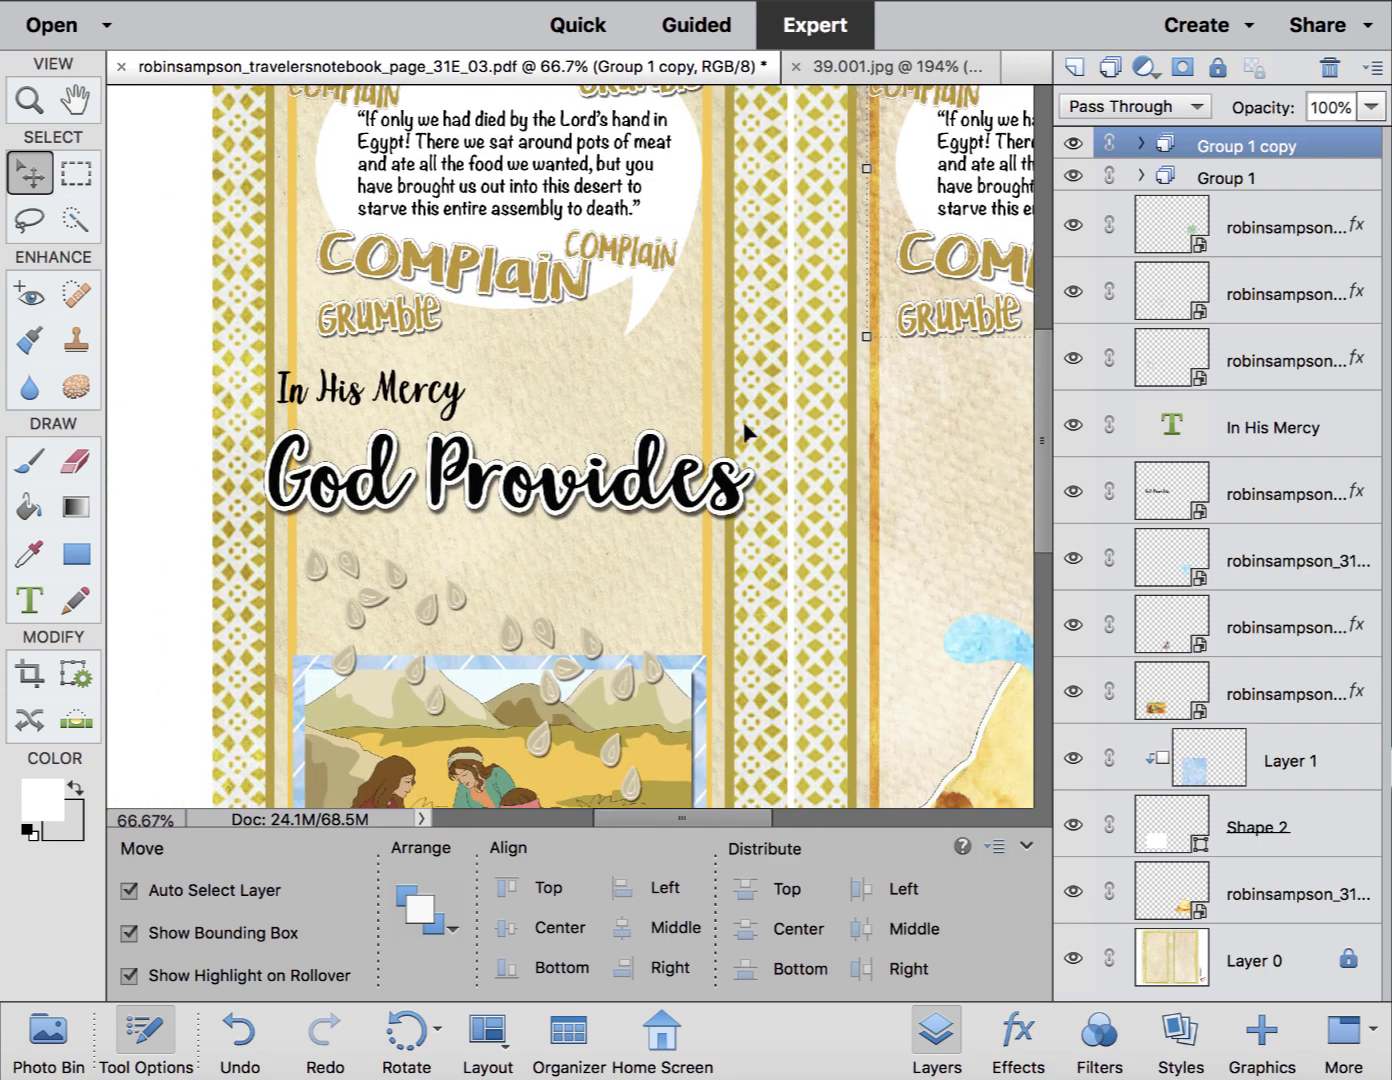
{"action": "left_click", "coordinate": [454, 405]}
{"action": "left_click", "coordinate": [481, 487], "text": "shift"}
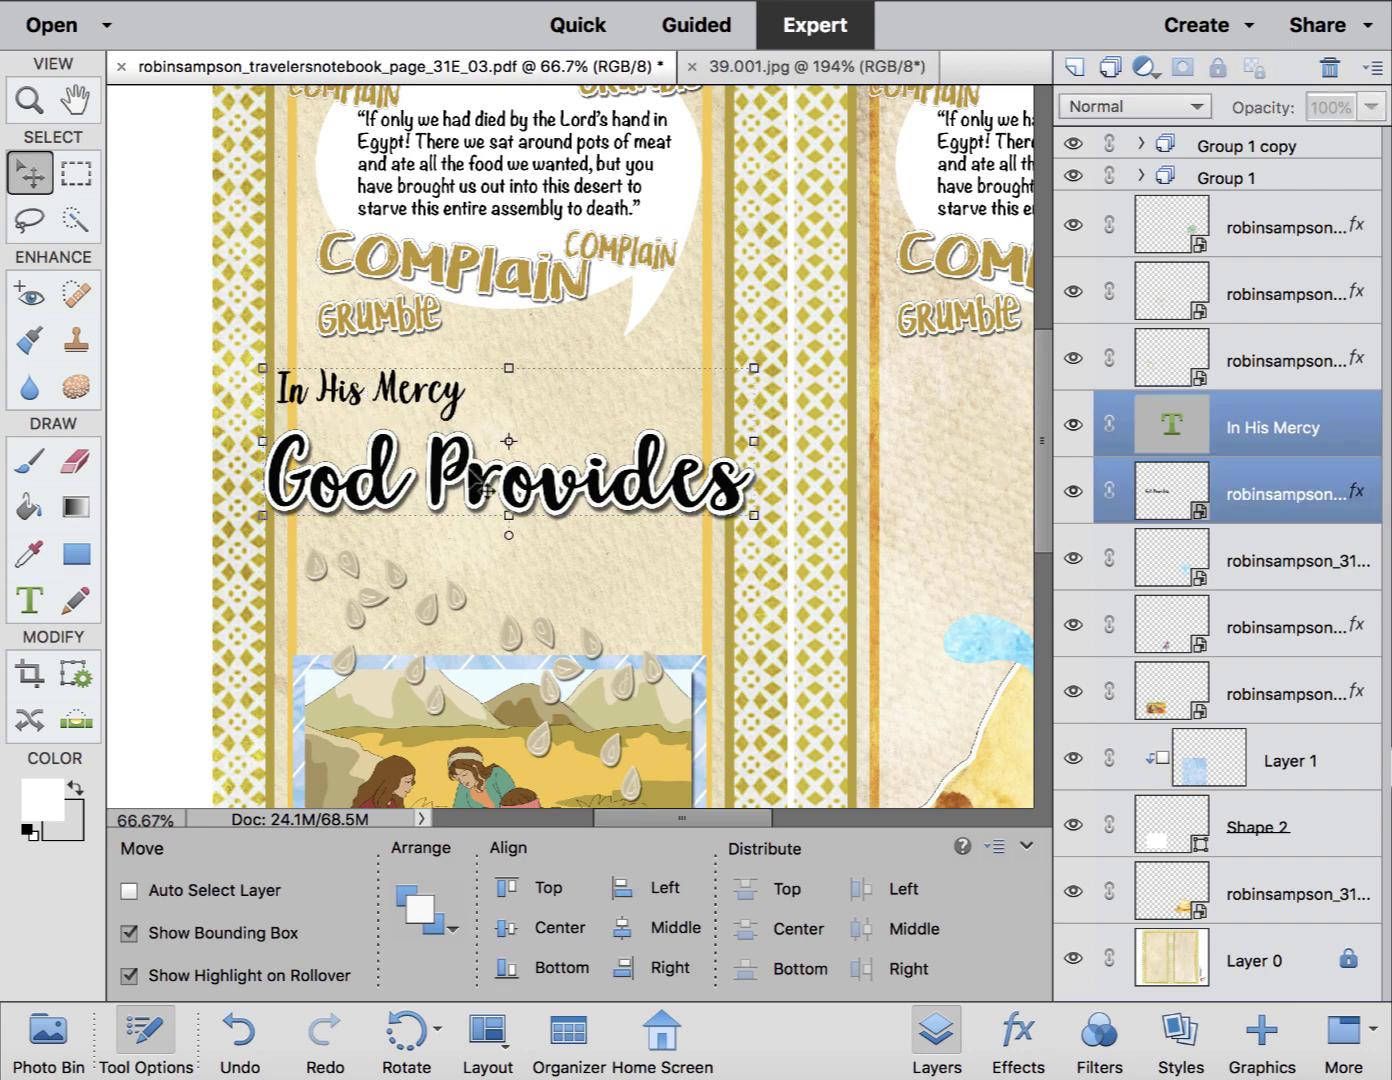
{"action": "key", "text": "ctrl+g"}
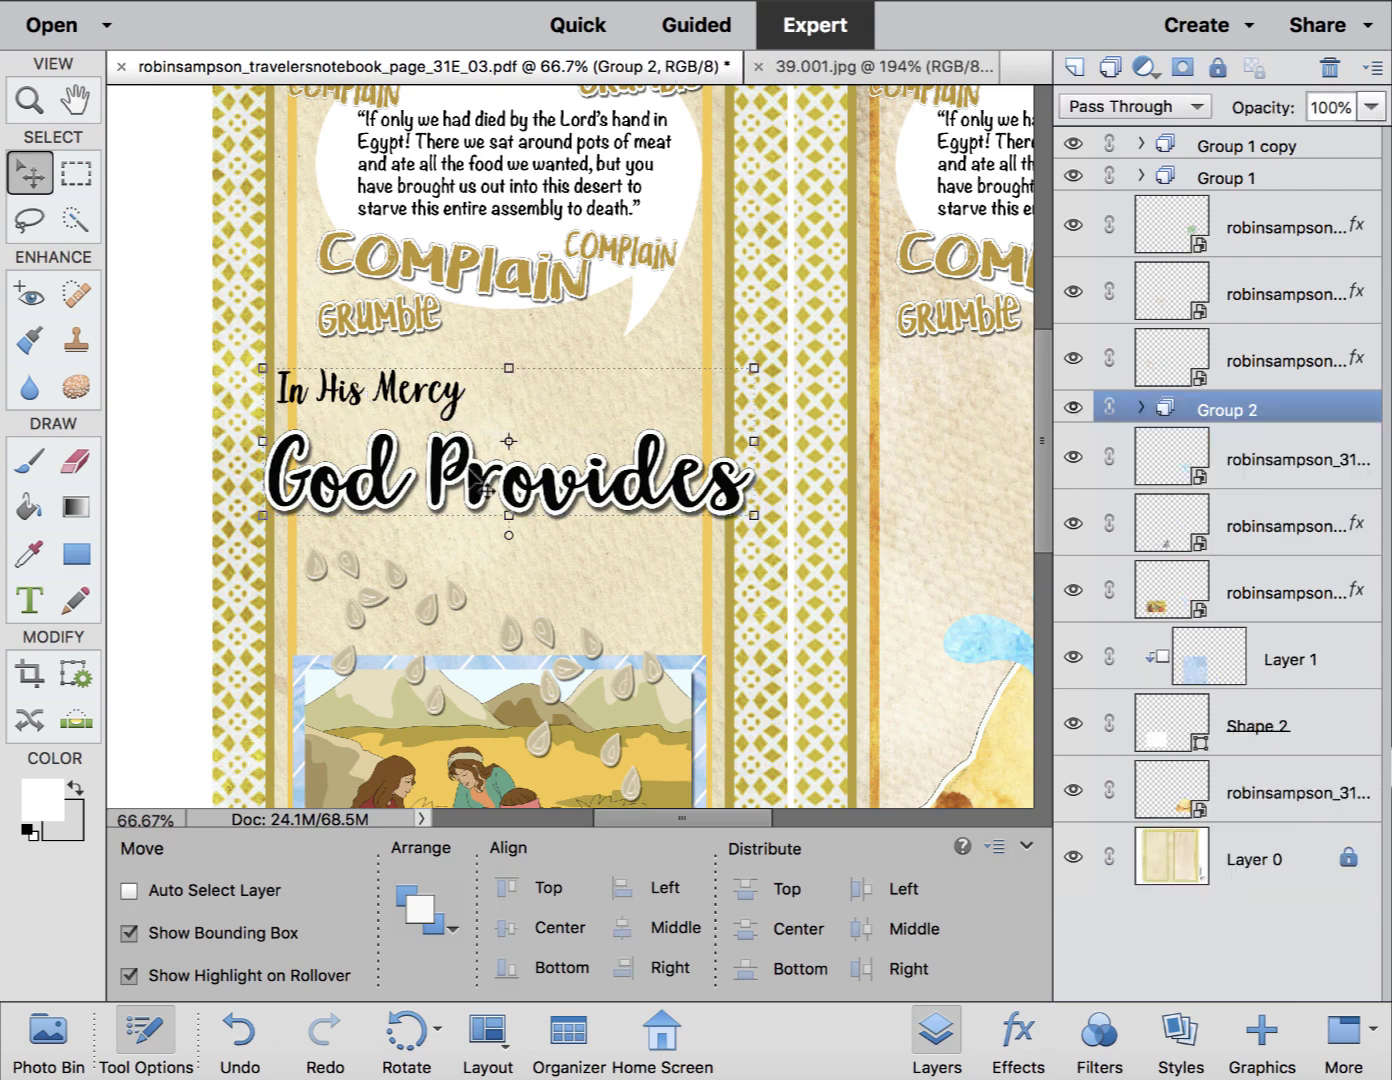
Duplicate the title group and place the copy on the right-hand page below the speech bubble.
{"action": "key", "text": "ctrl+j"}
{"action": "scroll", "coordinate": [426, 467], "scroll_direction": "right", "scroll_amount": 10}
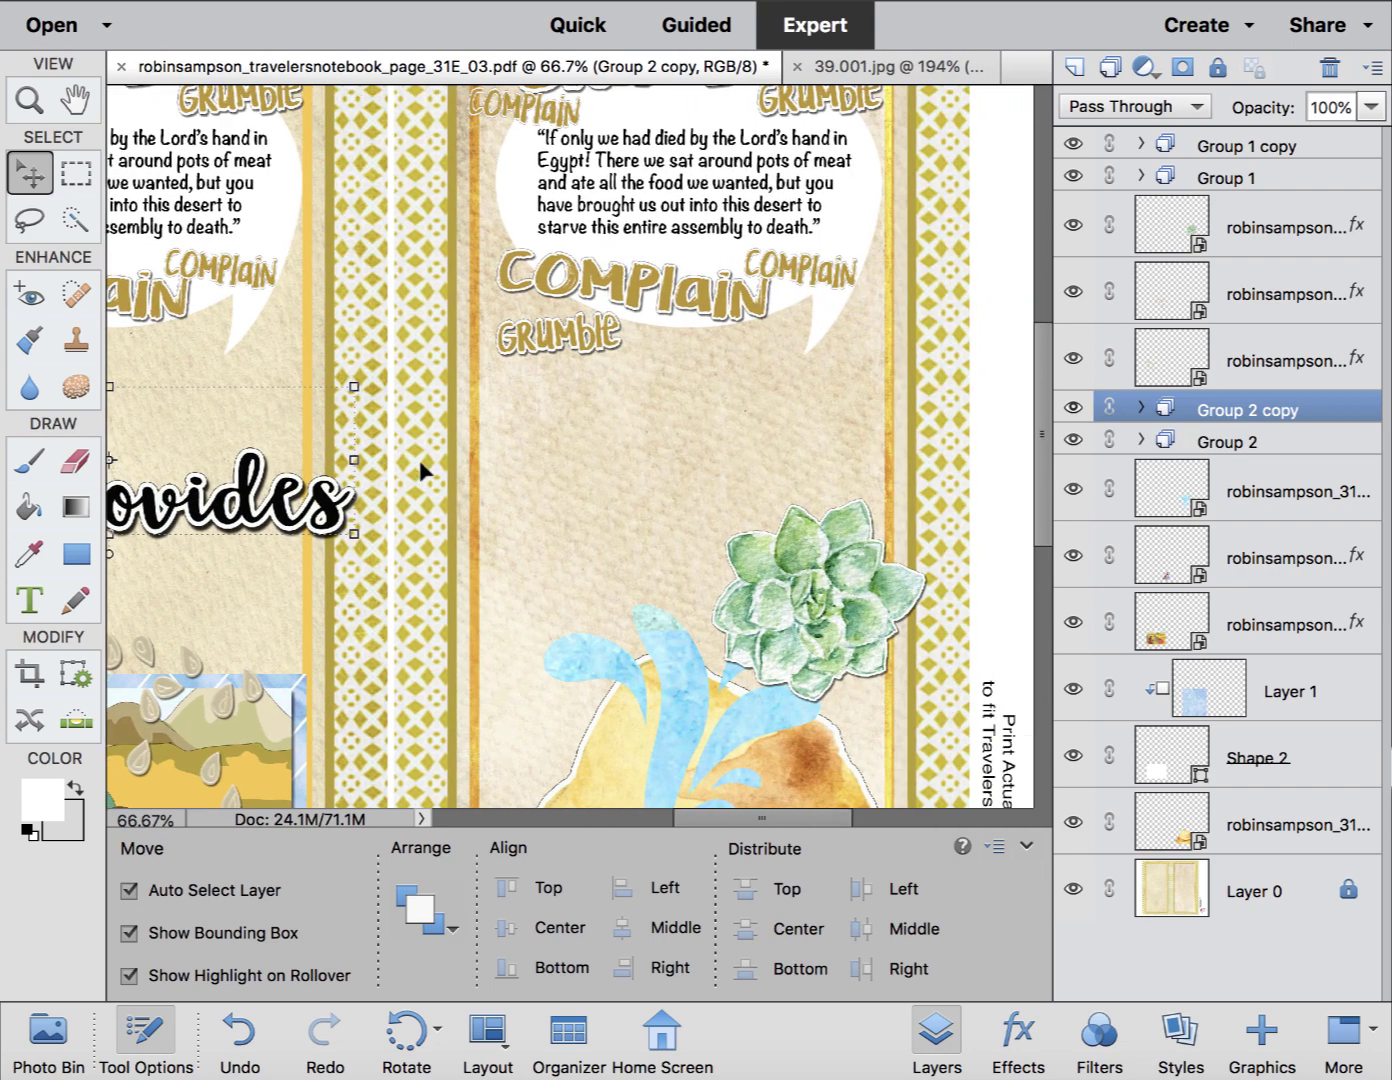
{"action": "scroll", "coordinate": [419, 466], "scroll_direction": "down", "scroll_amount": 2}
{"action": "scroll", "coordinate": [400, 440], "scroll_direction": "left", "scroll_amount": 8}
{"action": "left_click_drag", "start_coordinate": [304, 272], "coordinate": [872, 266]}
{"action": "key", "text": "ctrl+minus"}
{"action": "key", "text": "ctrl+minus"}
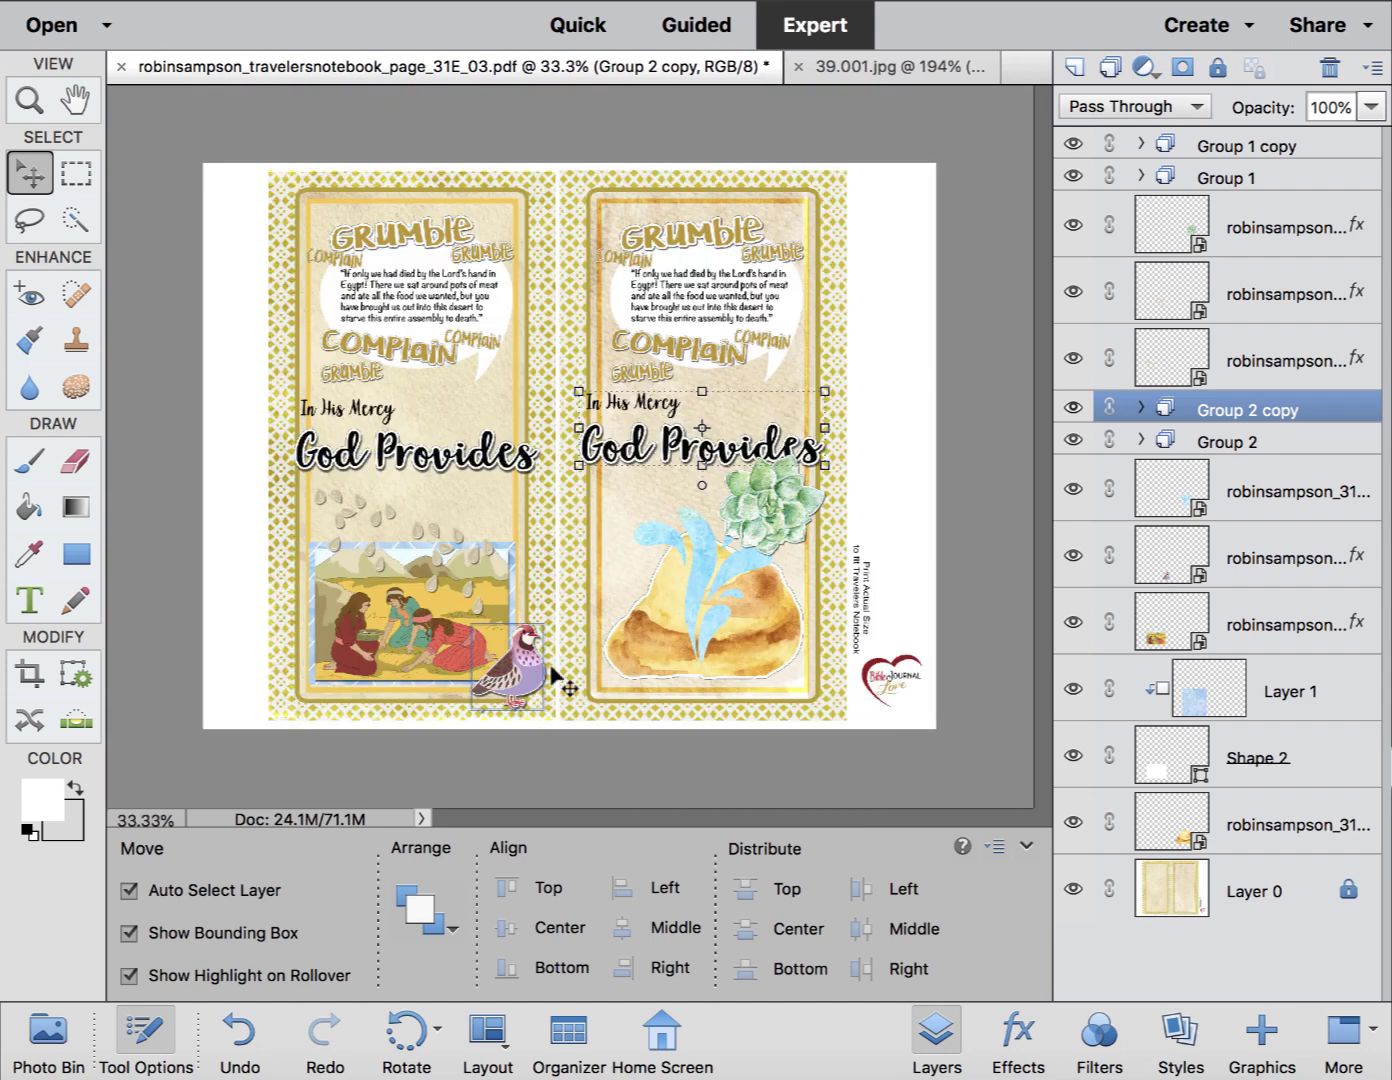
Expand the copied speech bubble group on the right-hand page and select its Scripture quote text layer.
{"action": "left_click", "coordinate": [790, 319]}
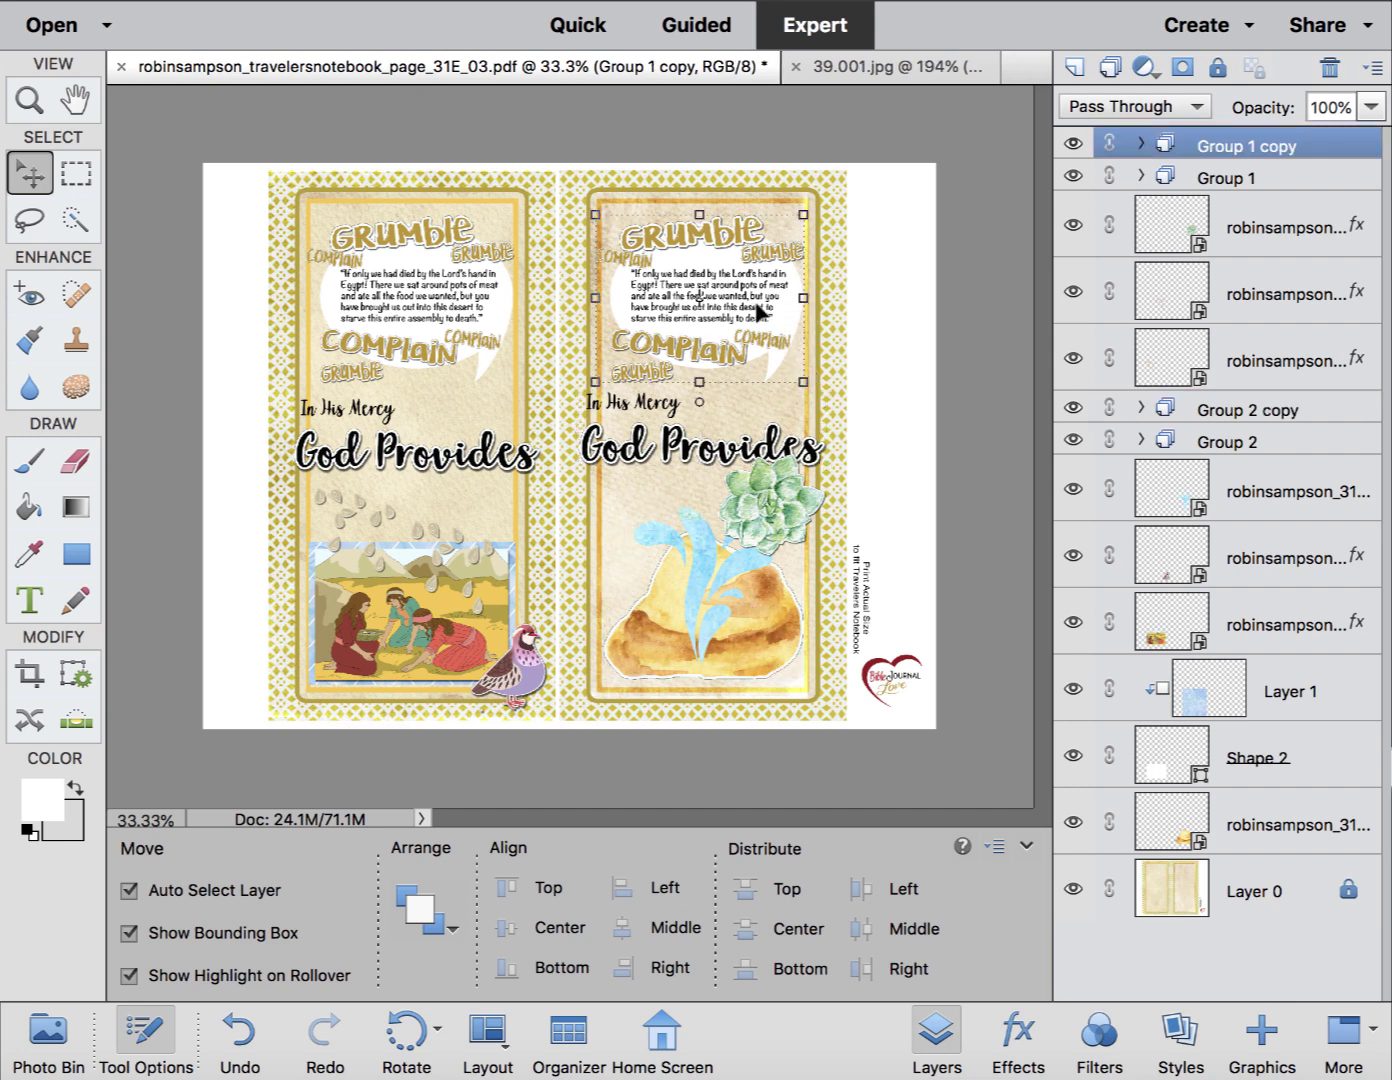
{"action": "scroll", "coordinate": [762, 315], "scroll_direction": "up", "scroll_amount": 3}
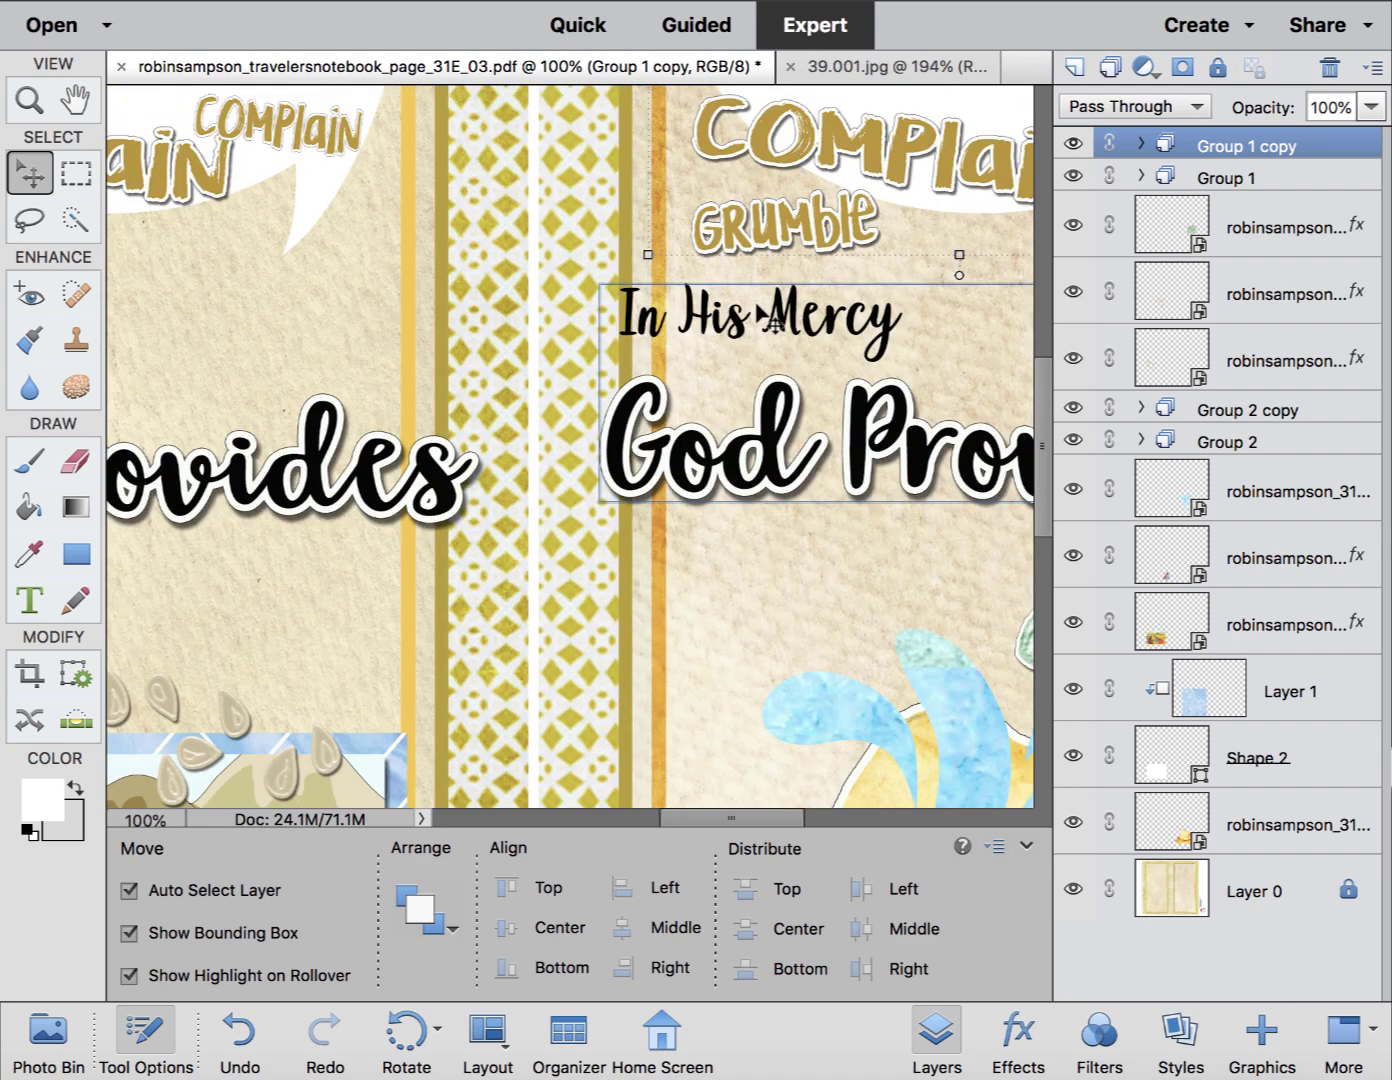
{"action": "scroll", "coordinate": [763, 315], "scroll_direction": "up", "scroll_amount": 2}
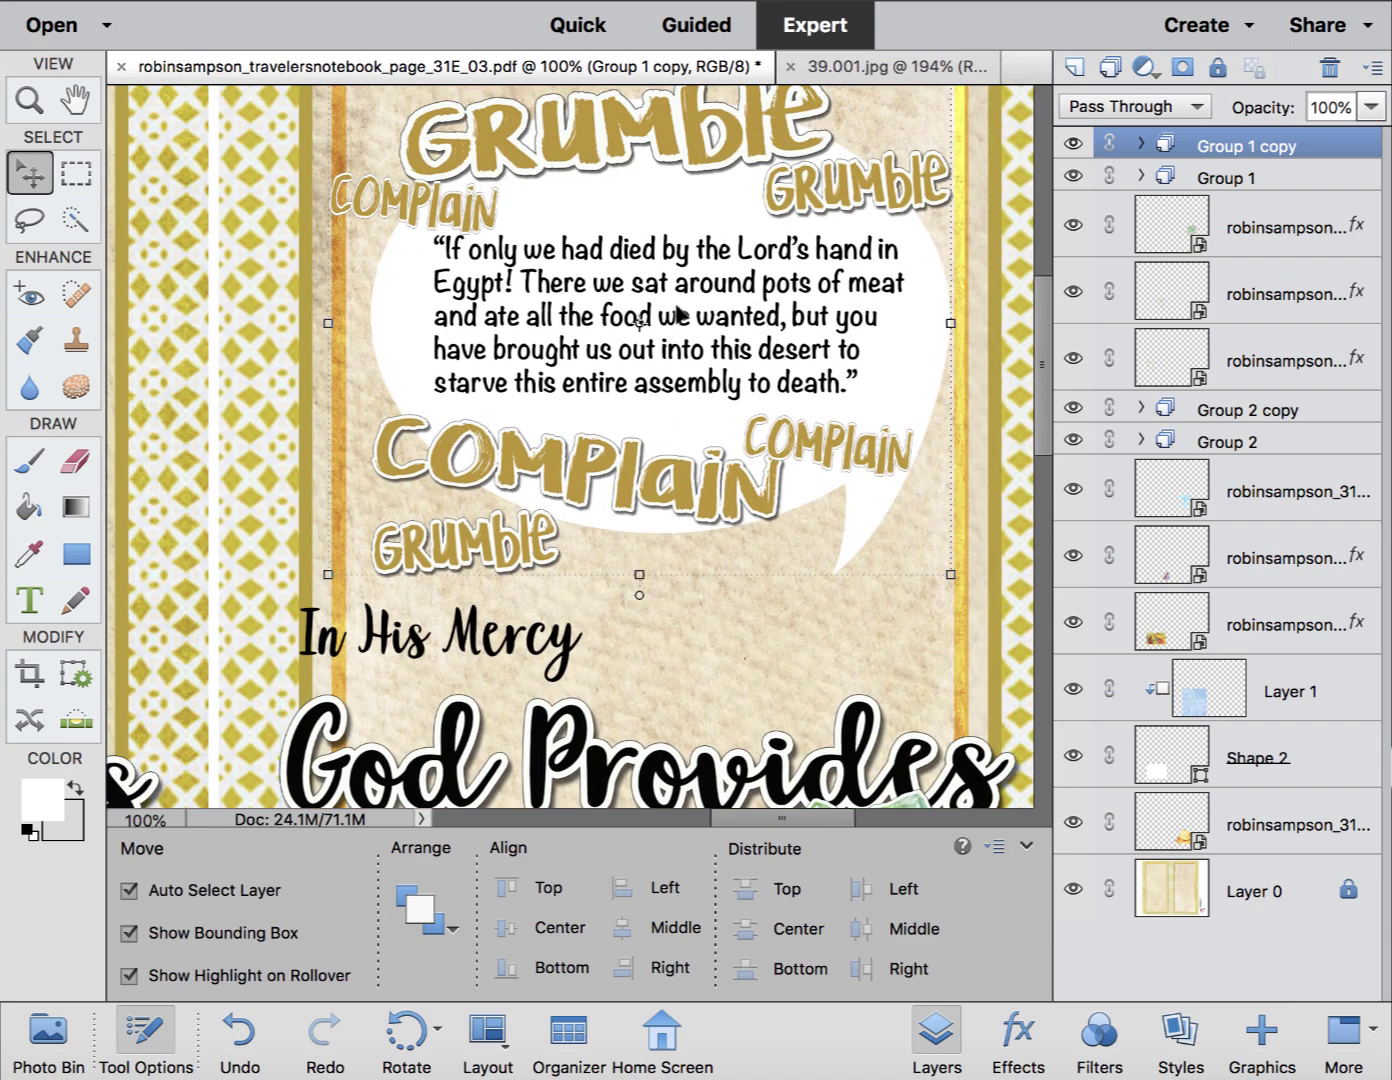
{"action": "left_click", "coordinate": [1141, 147]}
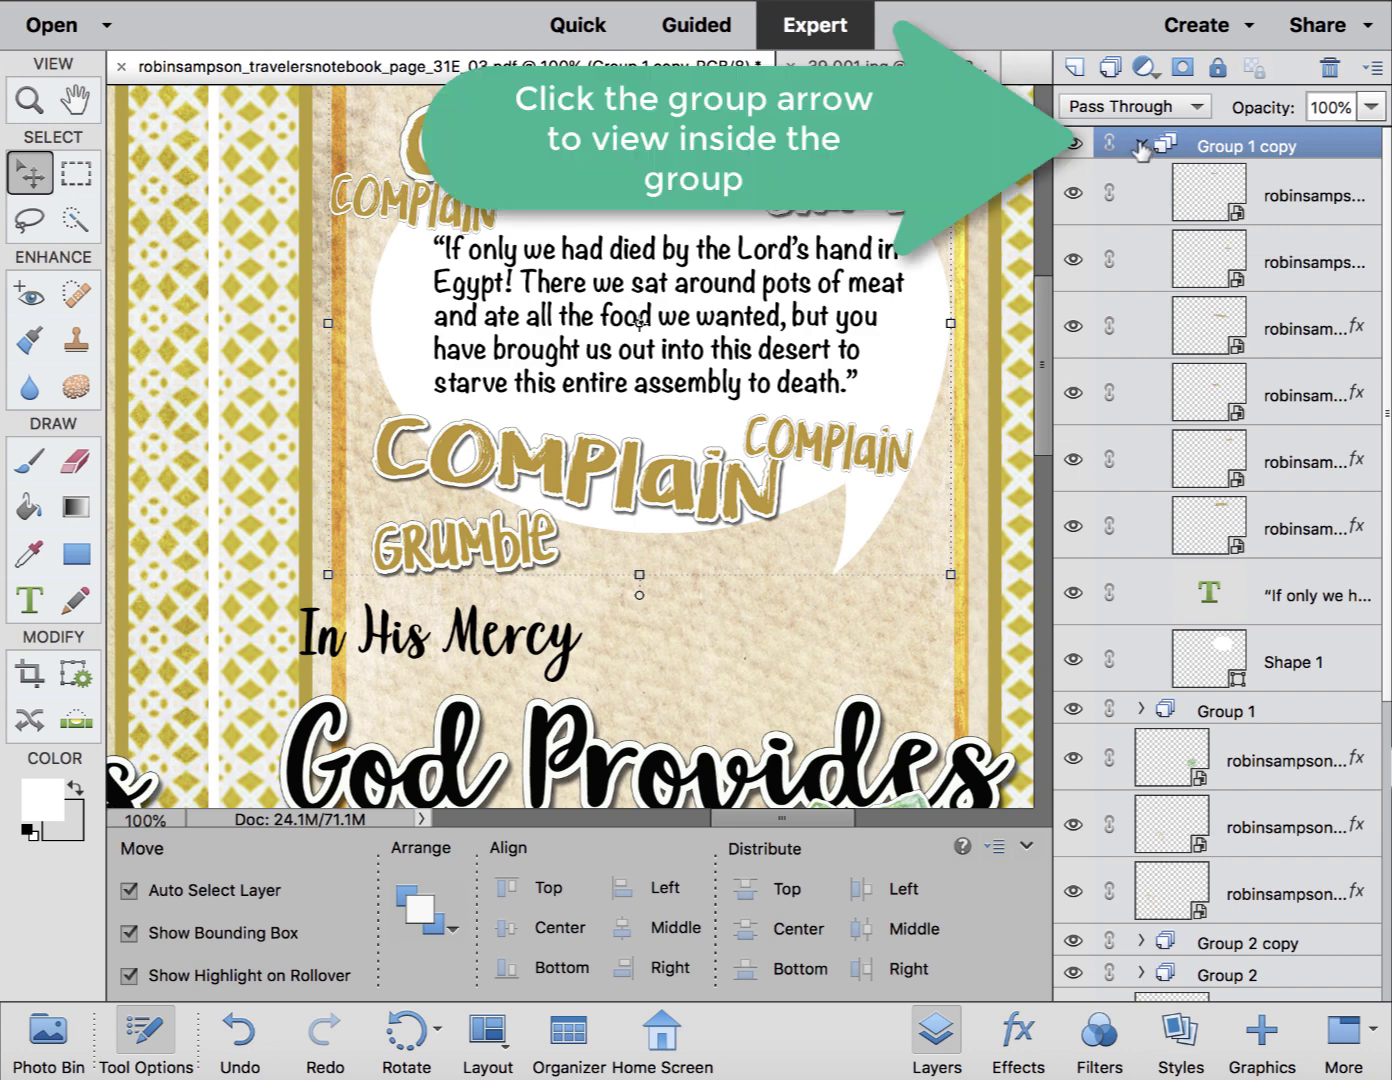
{"action": "right_click", "coordinate": [789, 288]}
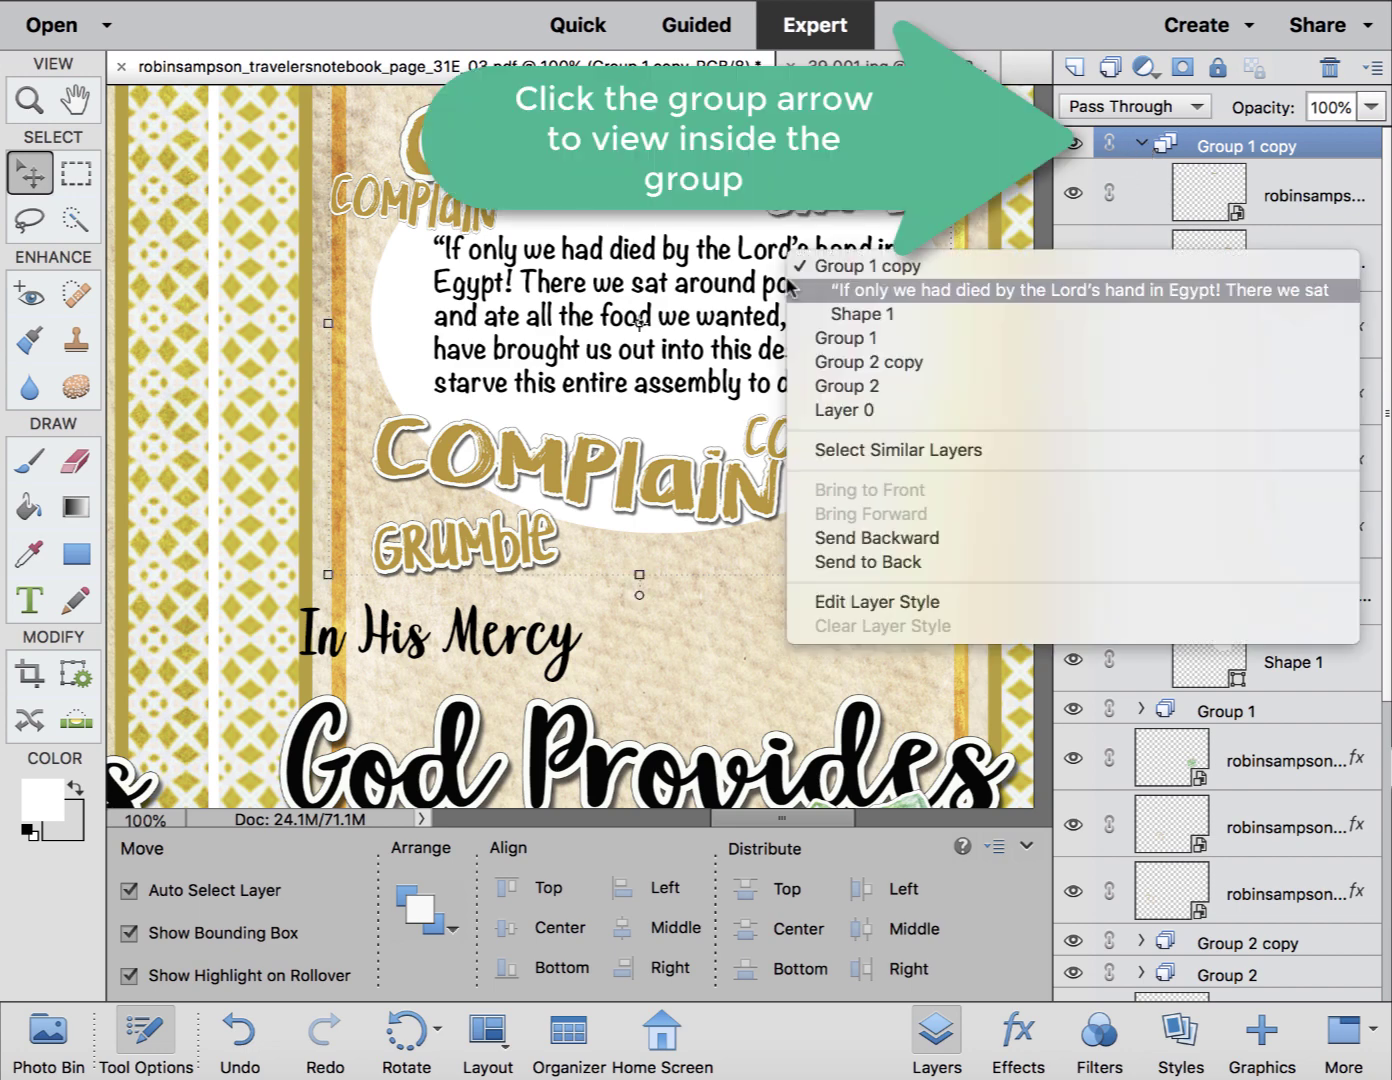
{"action": "key", "text": "Escape"}
{"action": "right_click", "coordinate": [658, 290]}
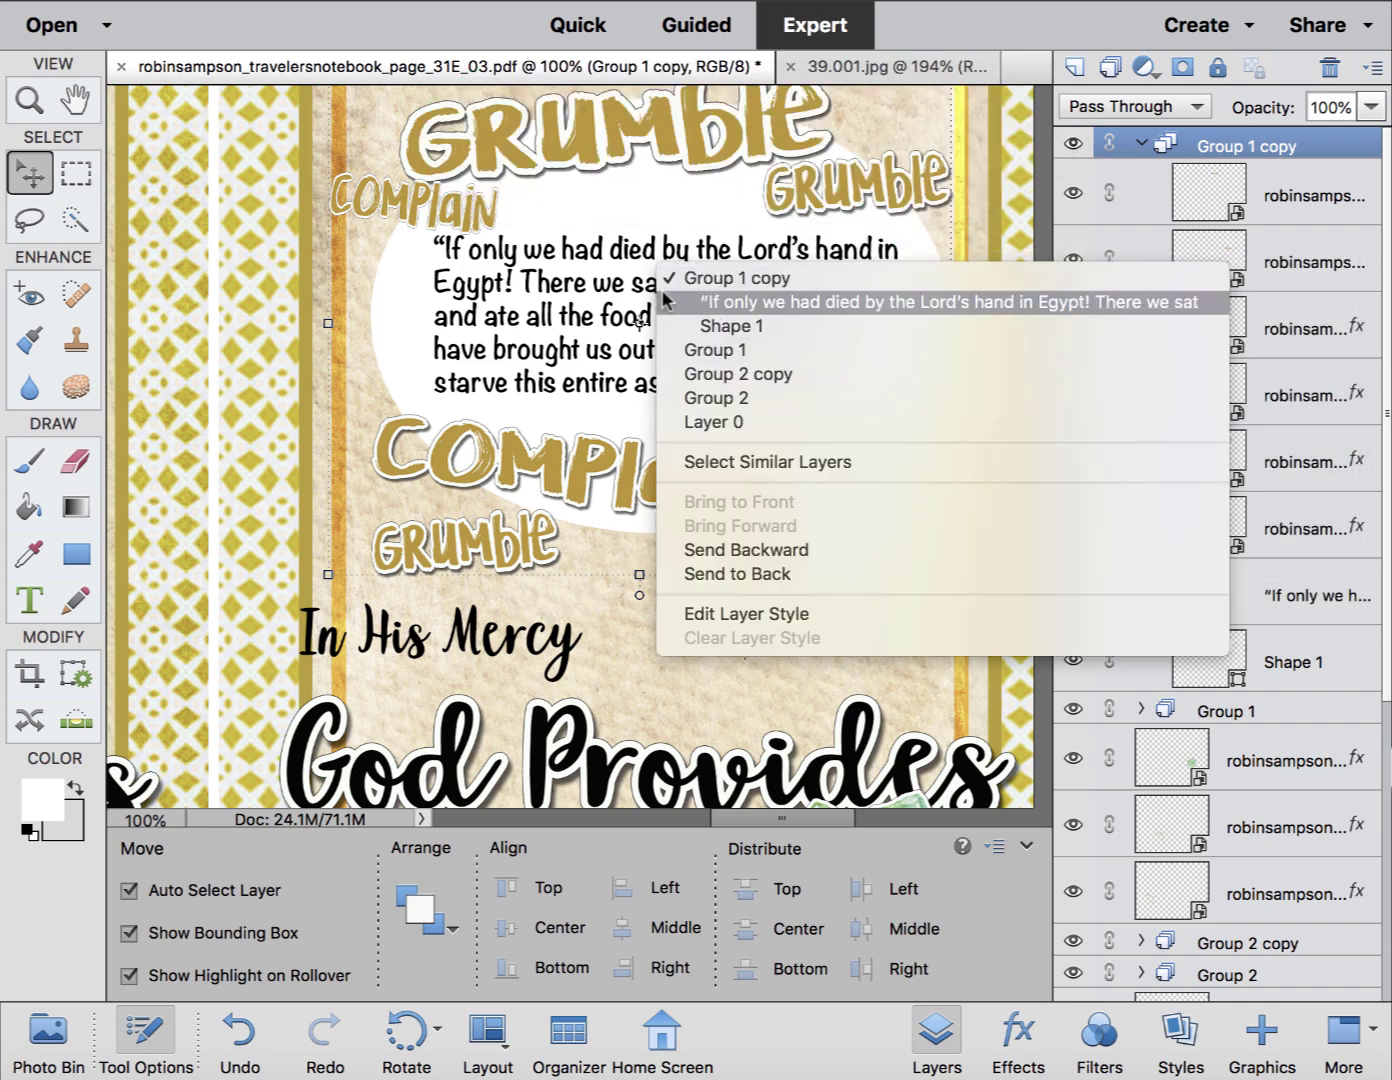
{"action": "left_click", "coordinate": [748, 299]}
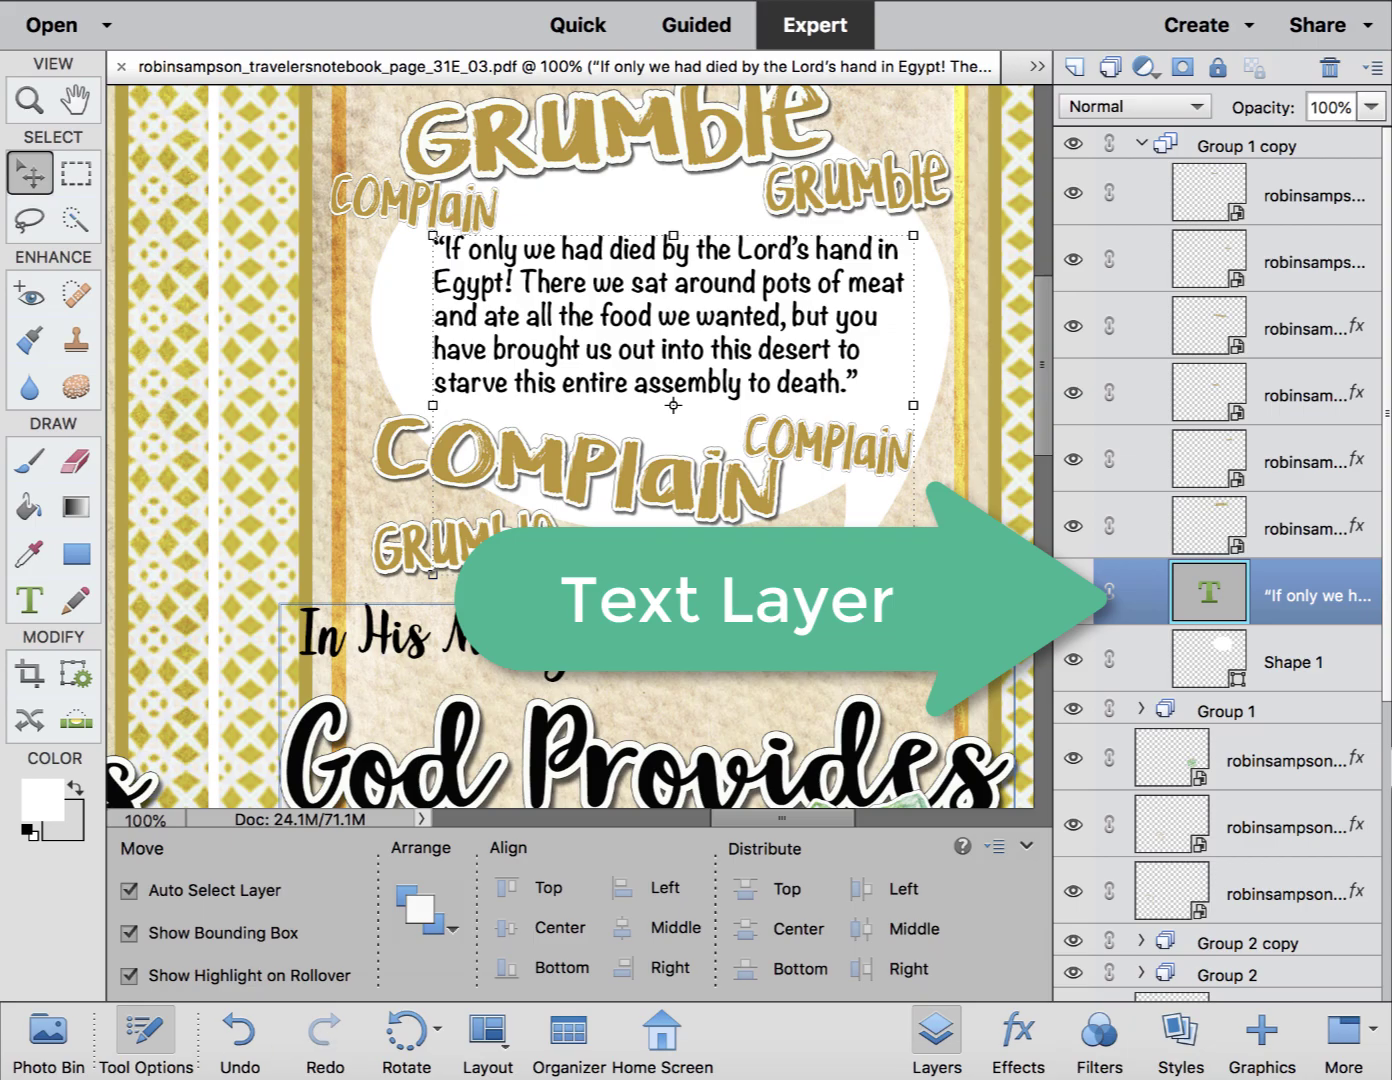
Switch to Safari and copy the quote "Why did you bring us up out of Egypt..." from Exodus 17:3 on Bible Gateway.
{"action": "left_click", "coordinate": [122, 1075]}
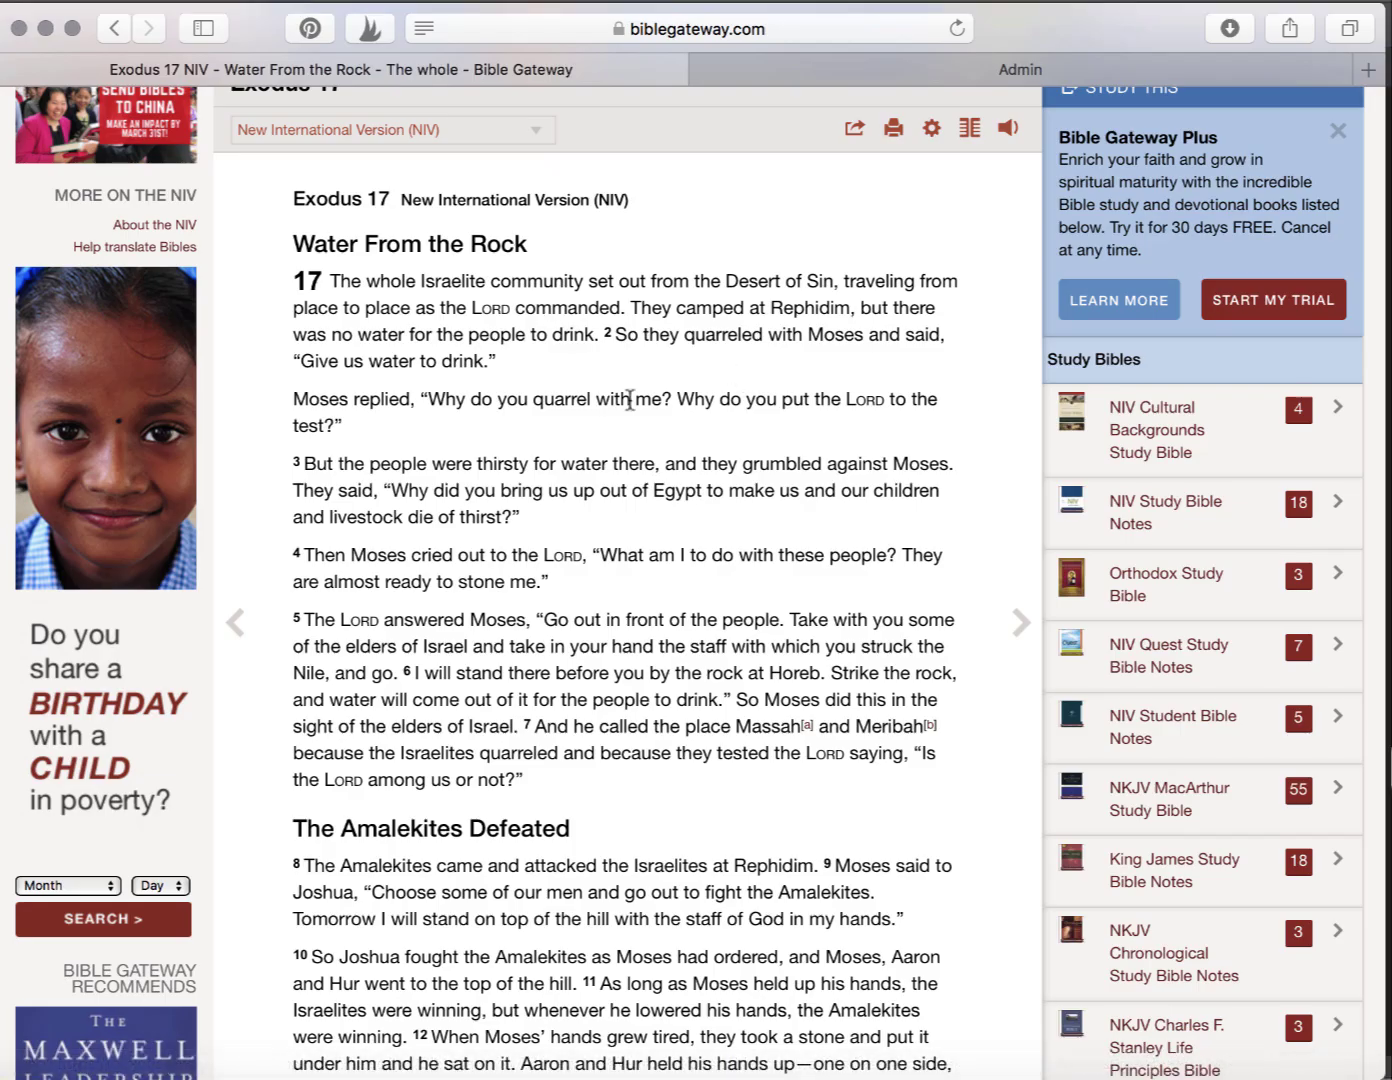
{"action": "scroll", "coordinate": [399, 385], "scroll_direction": "down", "scroll_amount": 3}
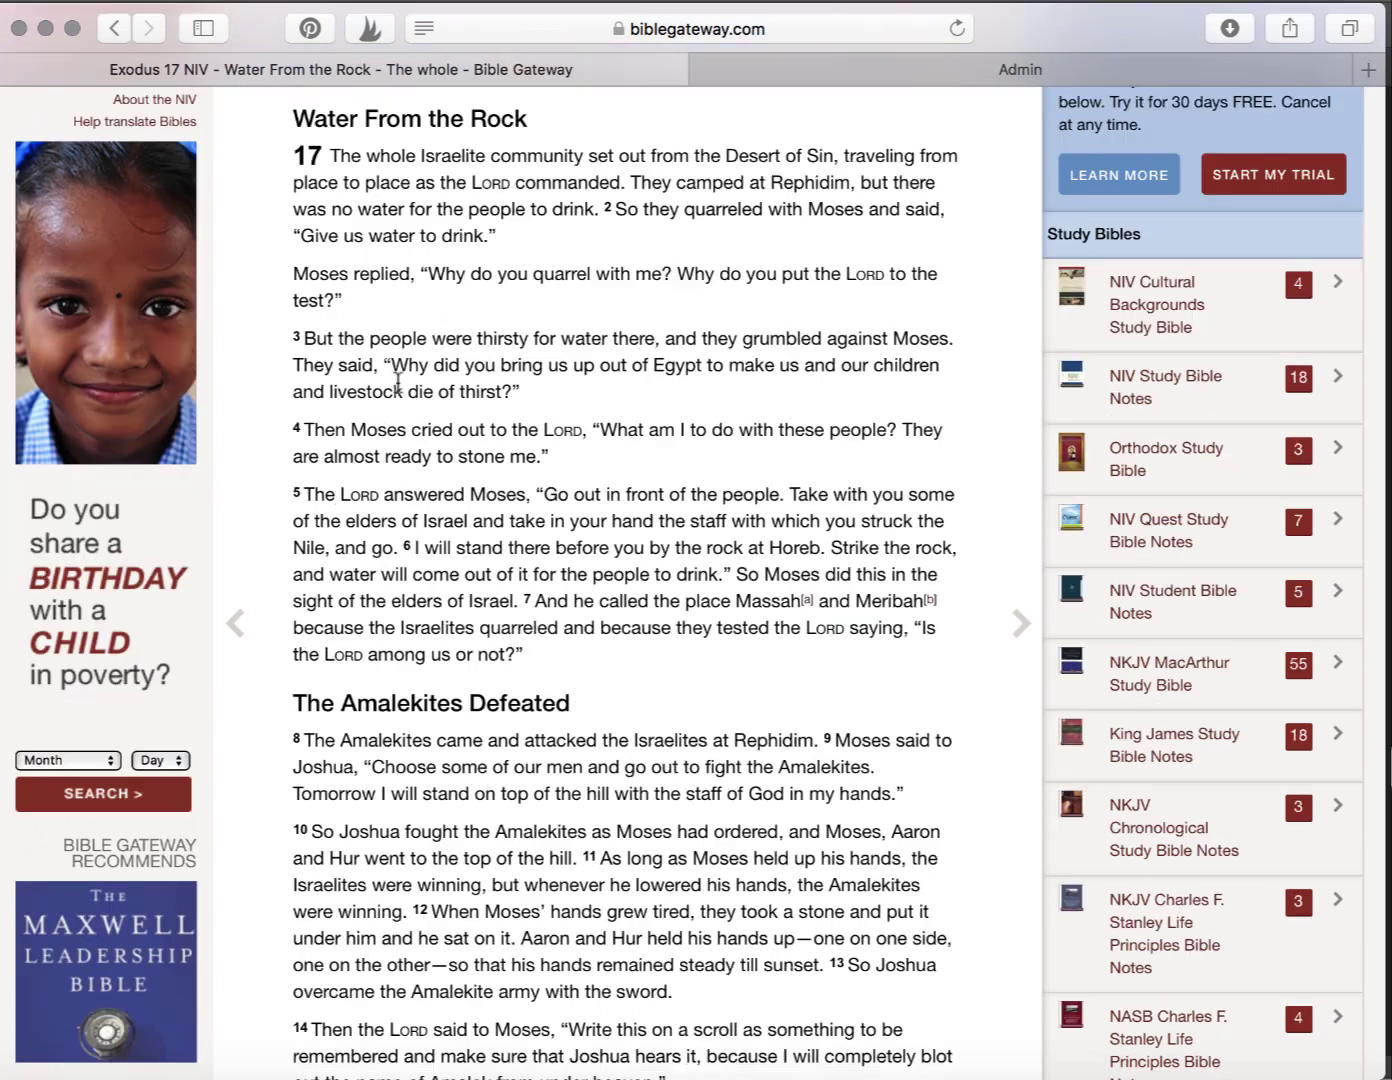
{"action": "left_click_drag", "start_coordinate": [386, 365], "coordinate": [780, 397]}
{"action": "key", "text": "ctrl+c"}
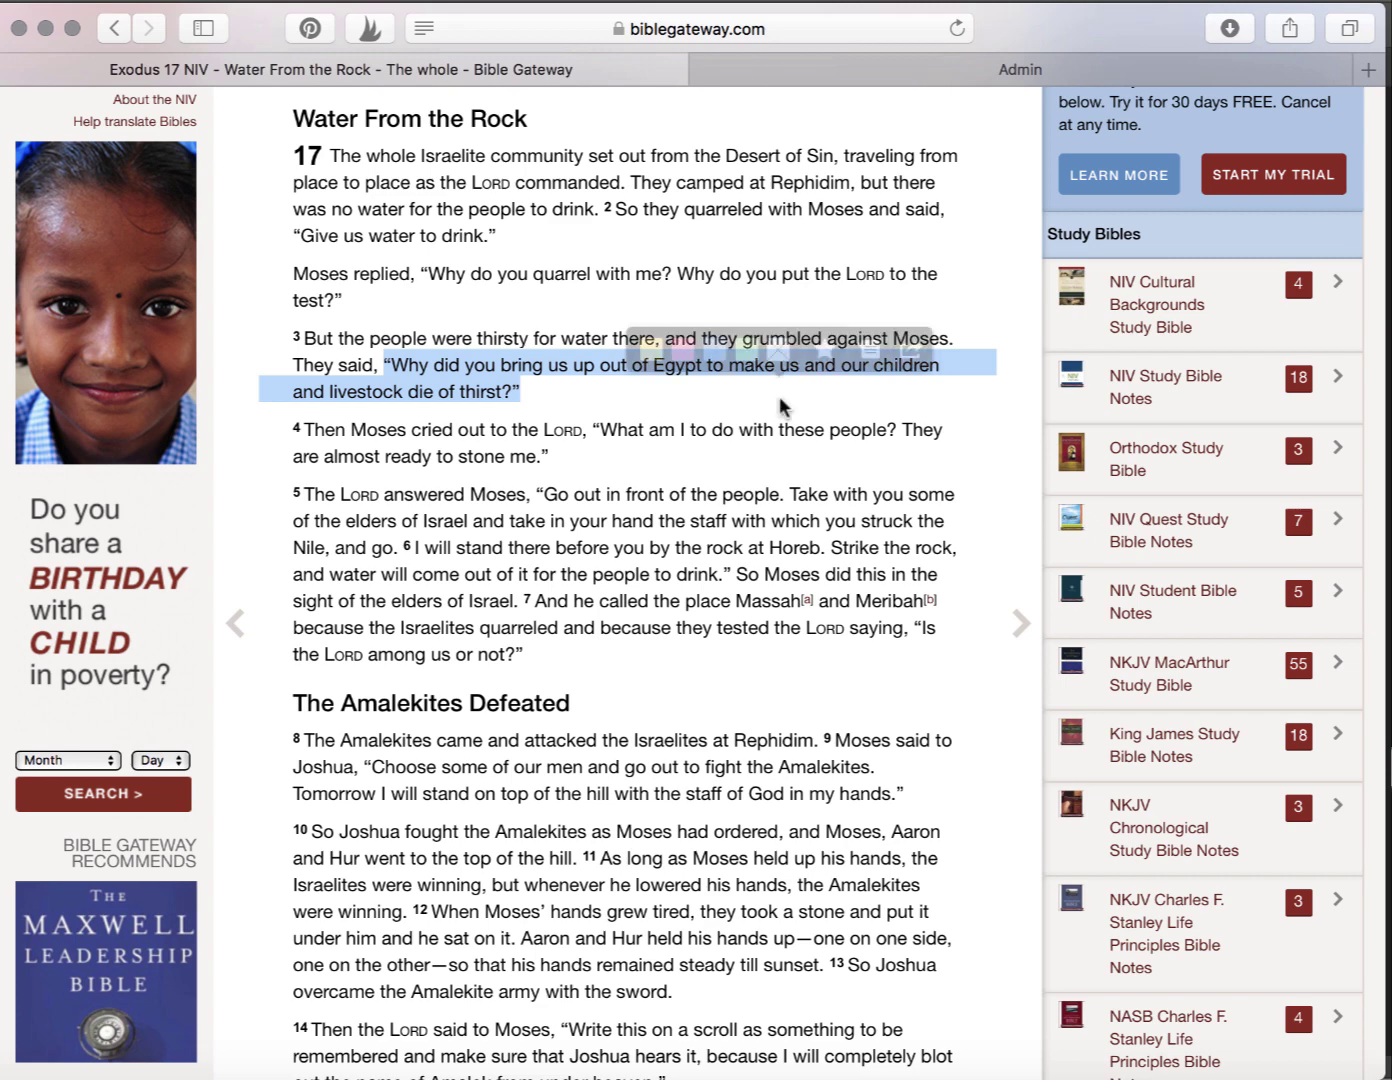
Switch back to Photoshop Elements and replace the right-hand bubble's quote with the copied Exodus 17:3 text.
{"action": "scroll", "coordinate": [777, 395], "scroll_direction": "up", "scroll_amount": 3}
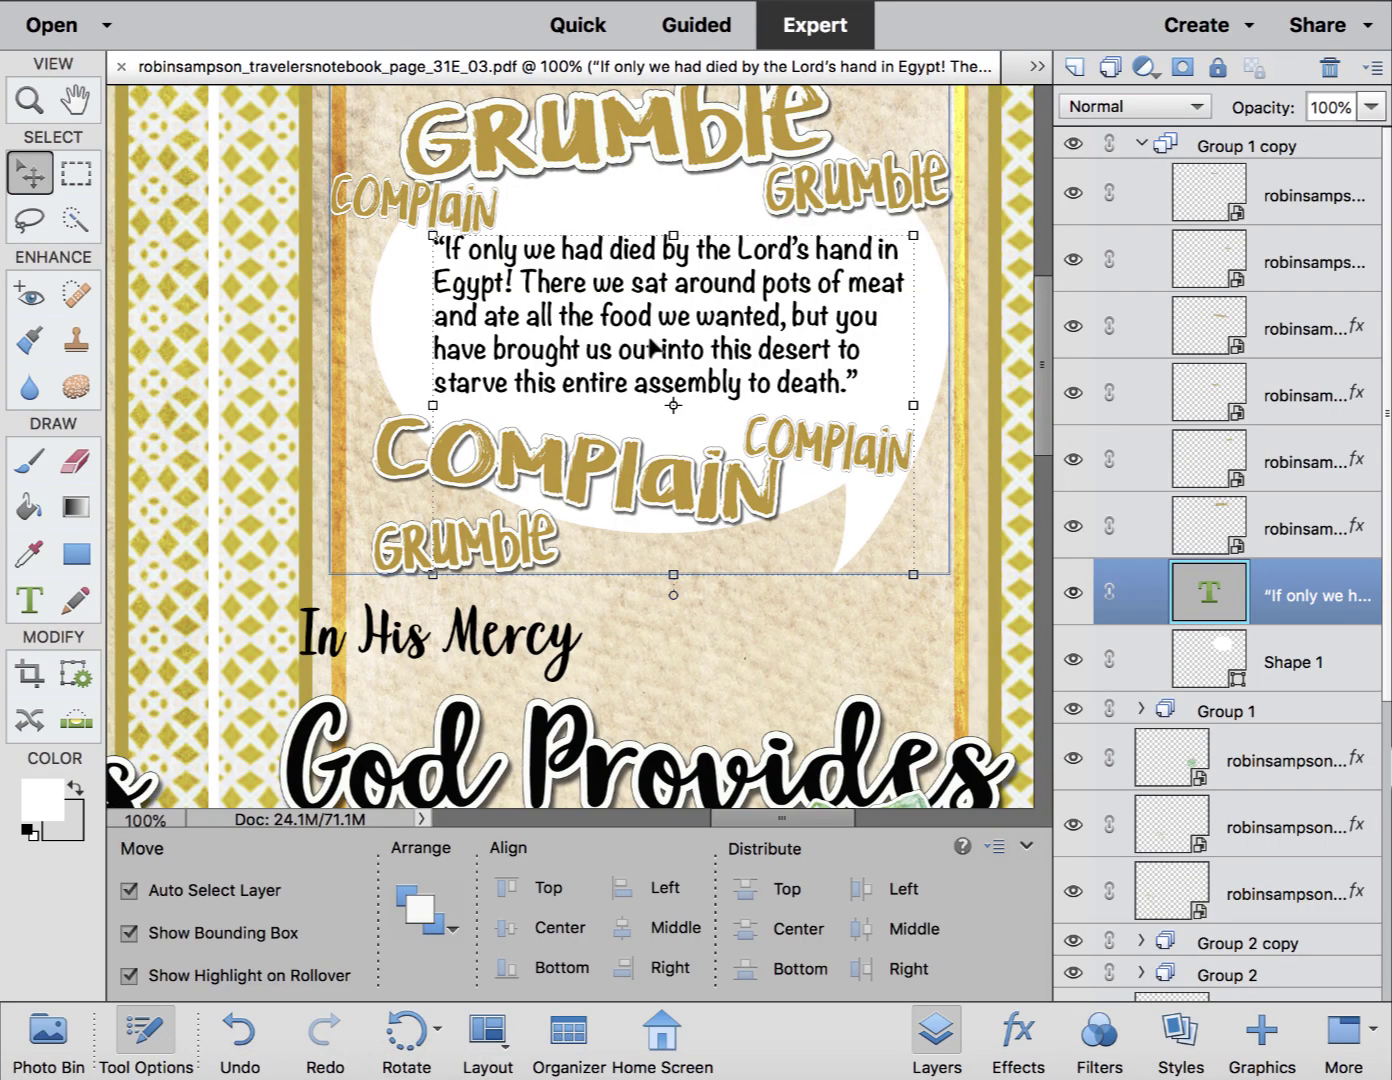
{"action": "double_click", "coordinate": [1210, 590]}
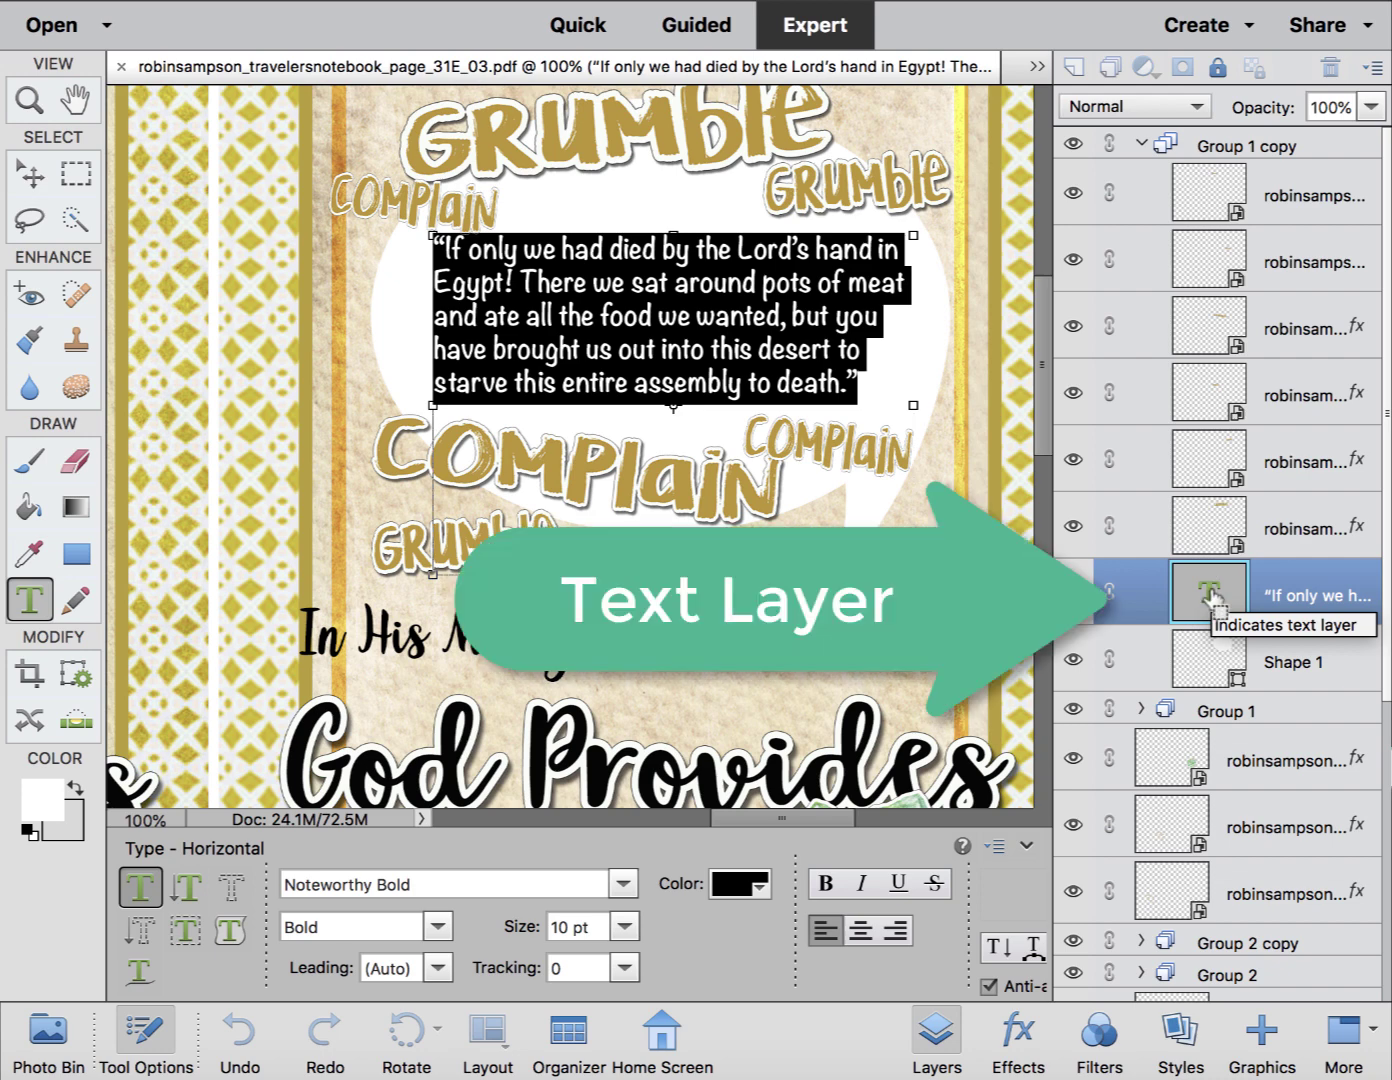
{"action": "key", "text": "ctrl+v"}
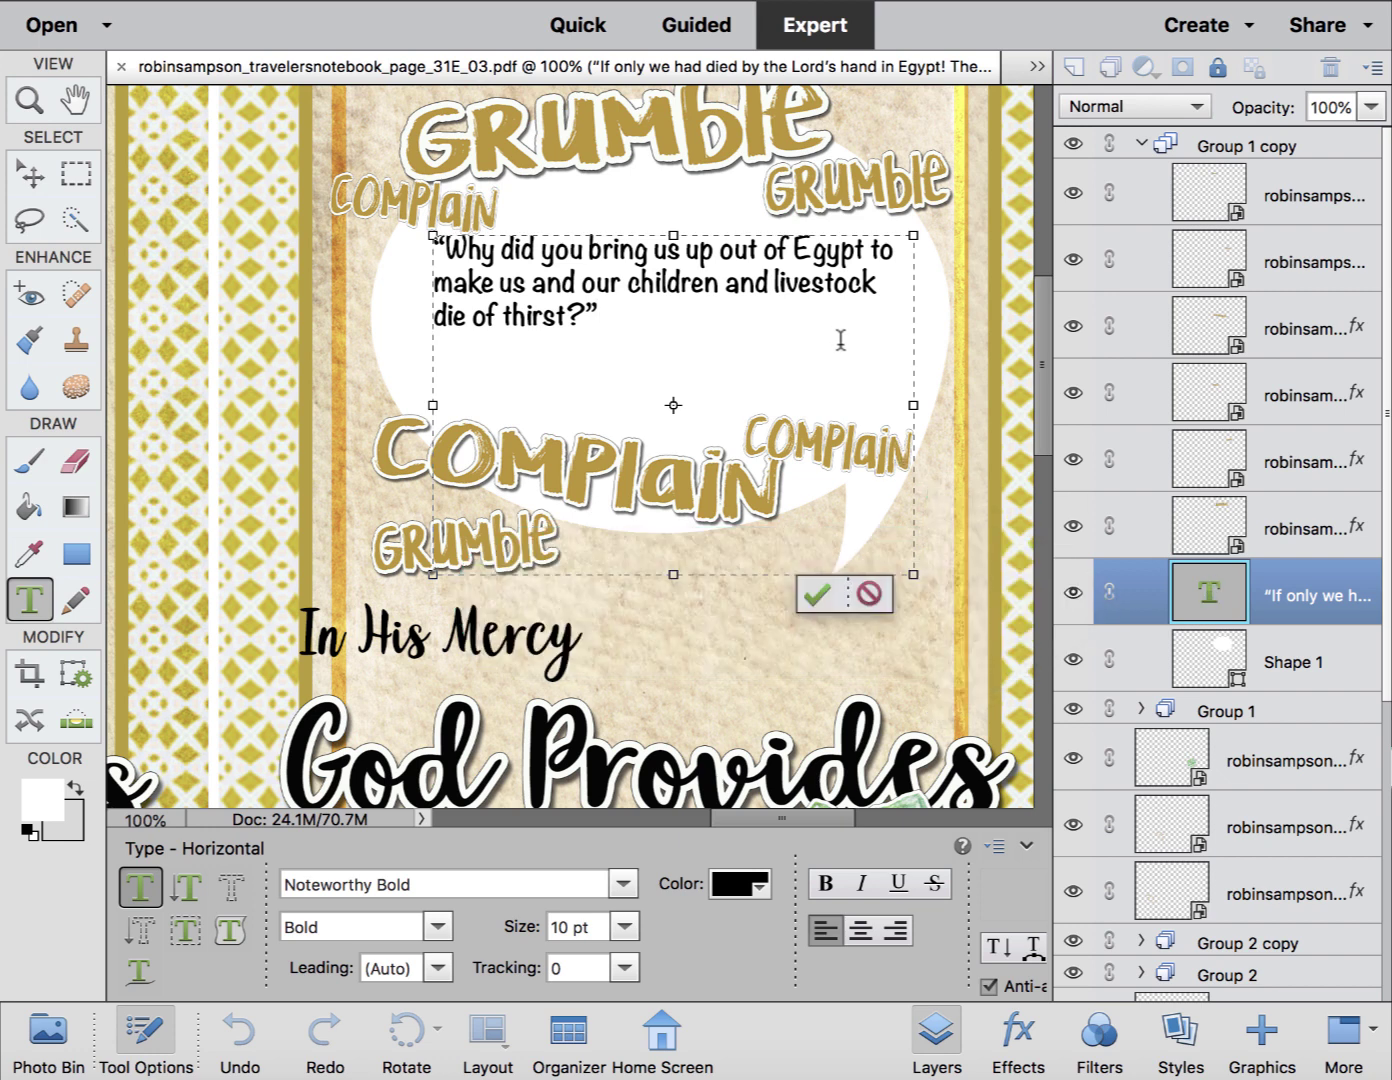
Set the font size of the new quote in the right-hand speech bubble to 14 pt.
{"action": "left_click_drag", "start_coordinate": [722, 333], "coordinate": [412, 243]}
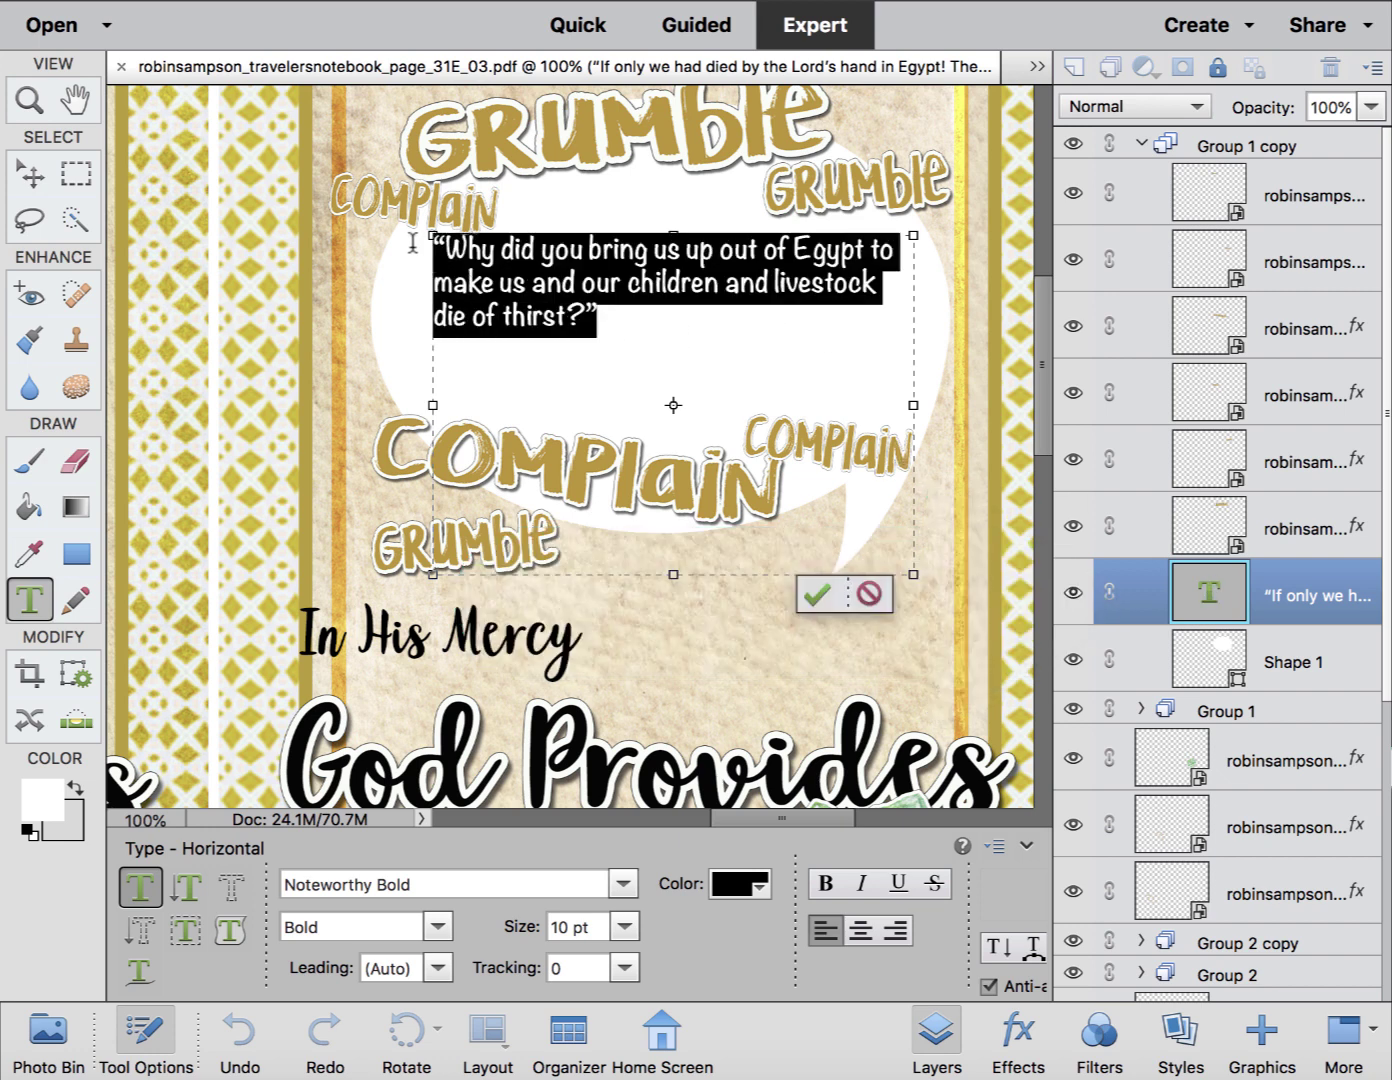
{"action": "left_click", "coordinate": [624, 925]}
{"action": "scroll", "coordinate": [620, 1033], "scroll_direction": "down", "scroll_amount": 3}
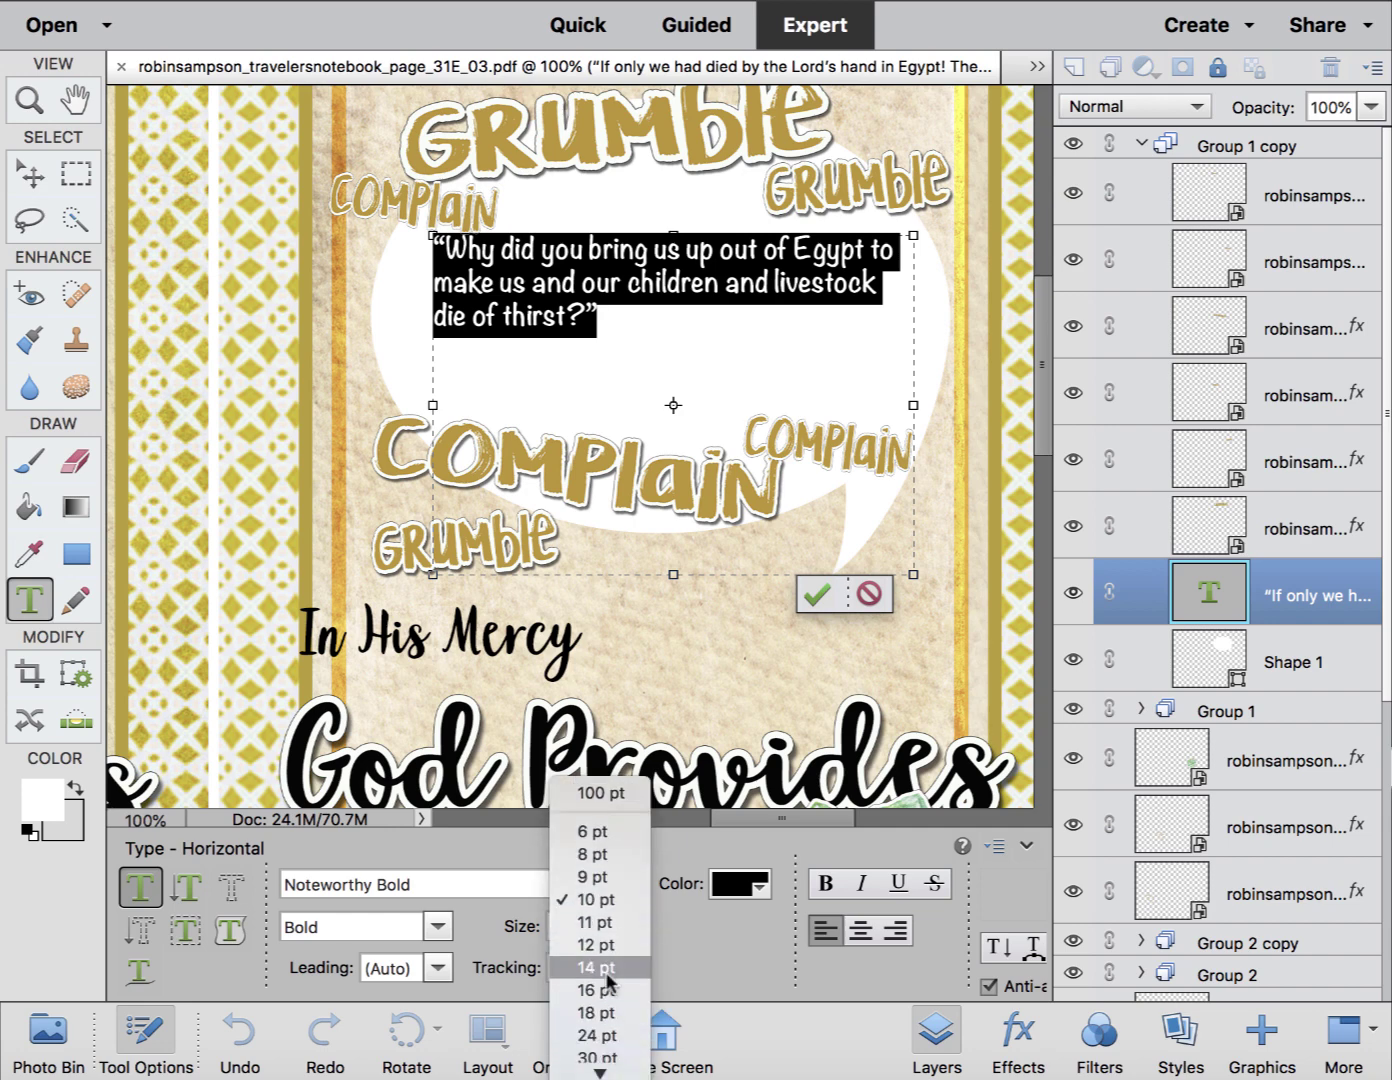
{"action": "left_click", "coordinate": [603, 967]}
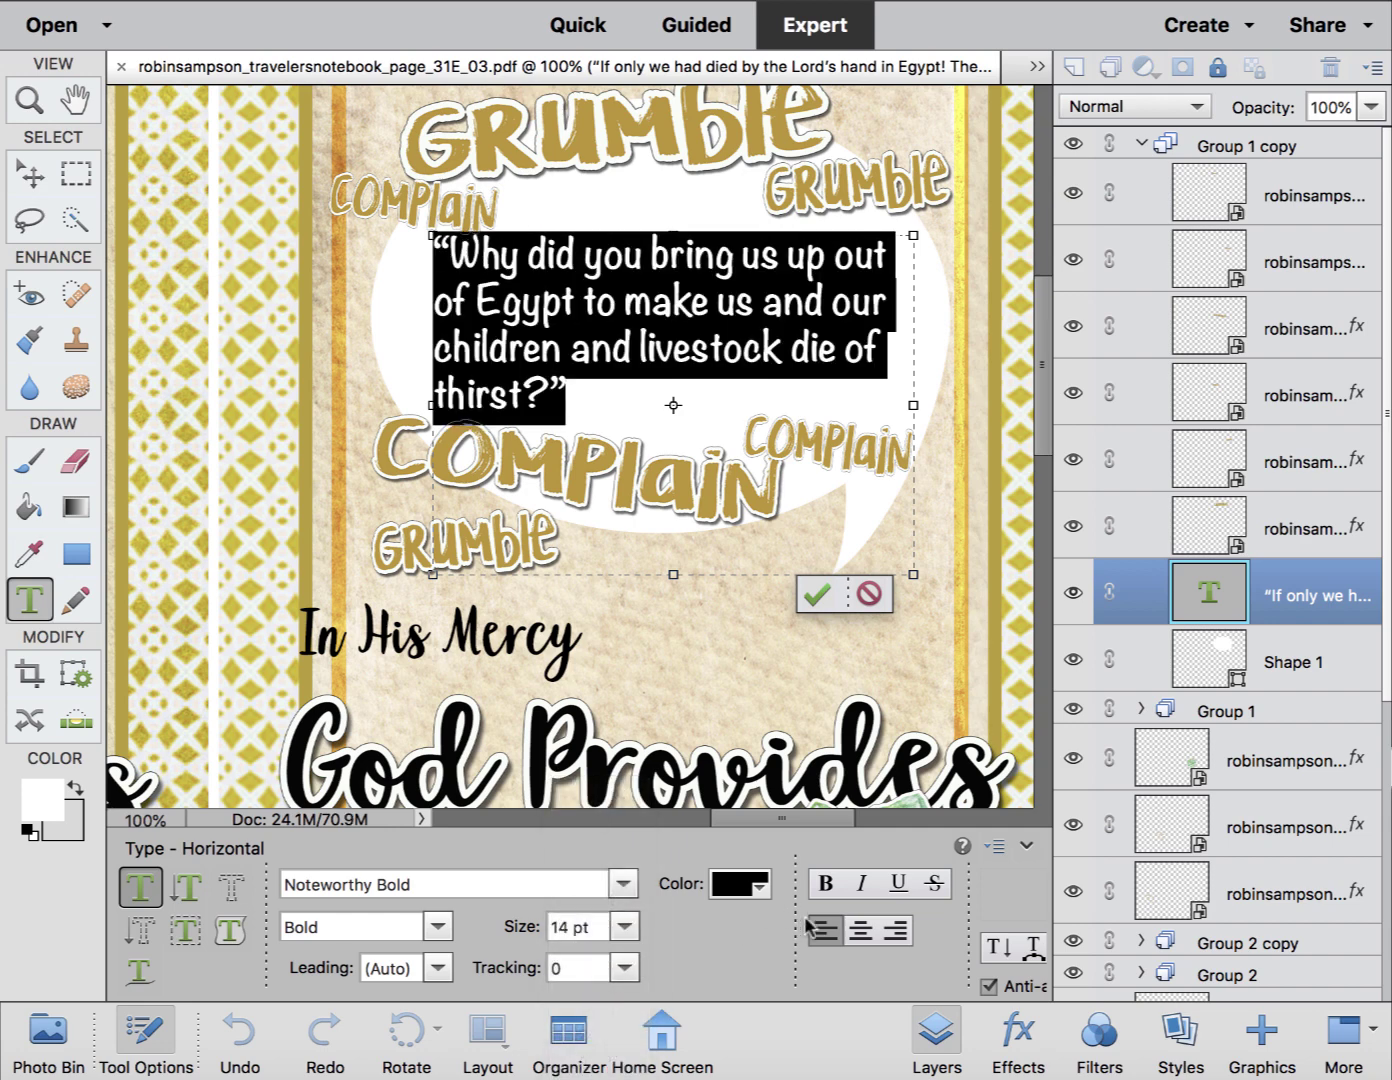
Center the quote in the right-hand speech bubble and break its lines before "our children" and "die of thirst?".
{"action": "left_click", "coordinate": [859, 931]}
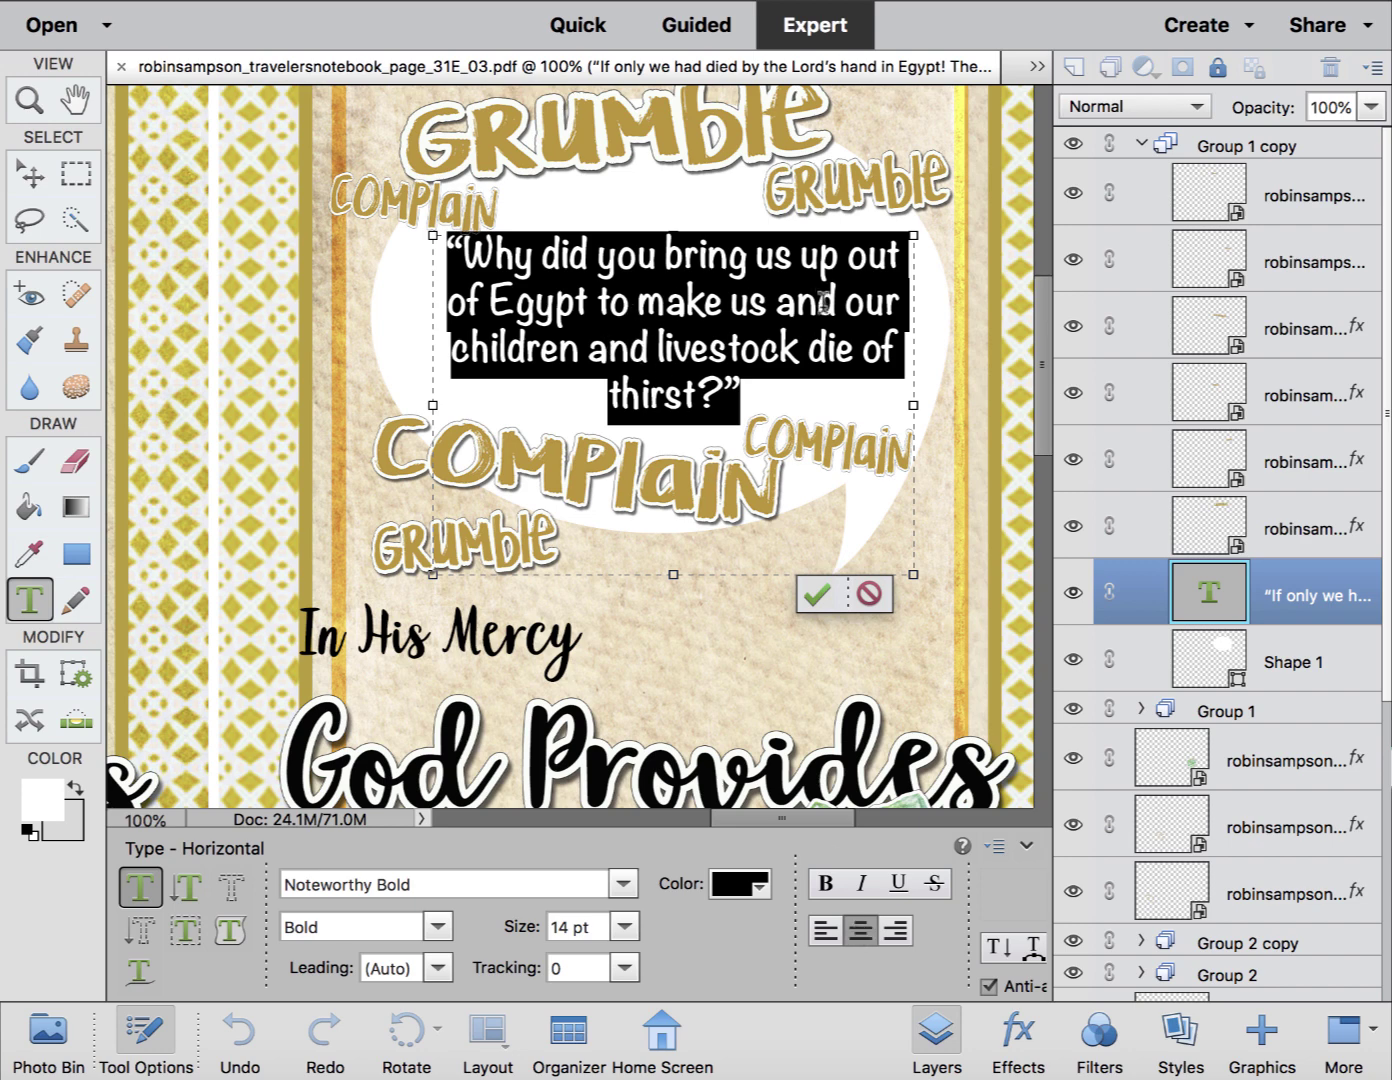
{"action": "left_click", "coordinate": [810, 334]}
{"action": "key", "text": "Return"}
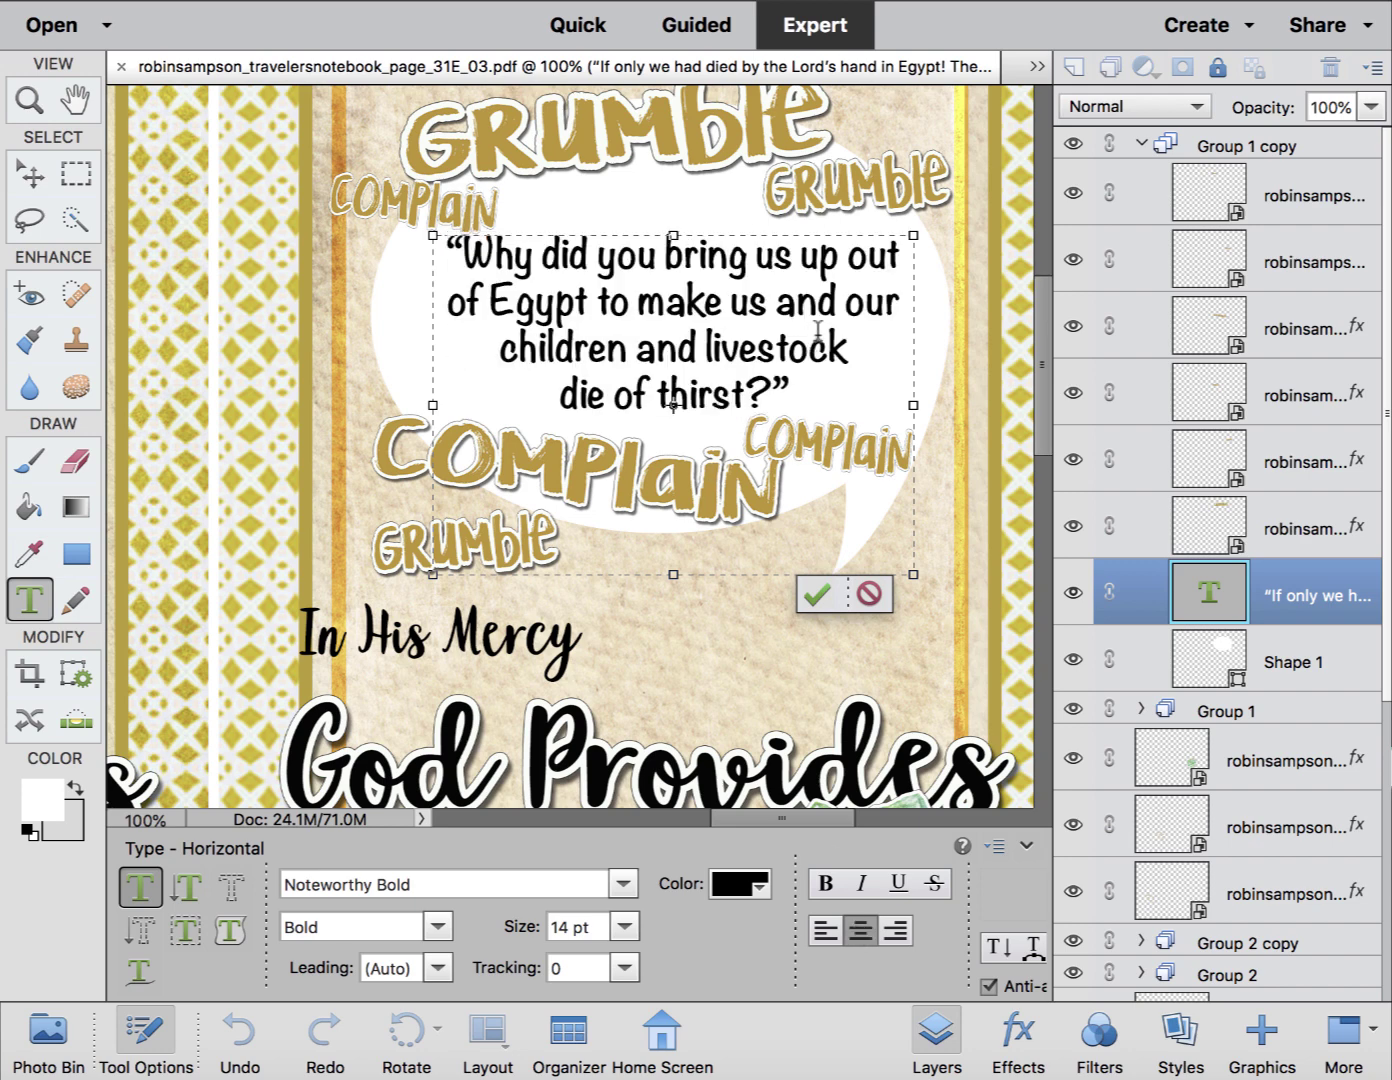
{"action": "left_click", "coordinate": [845, 300]}
{"action": "key", "text": "Return"}
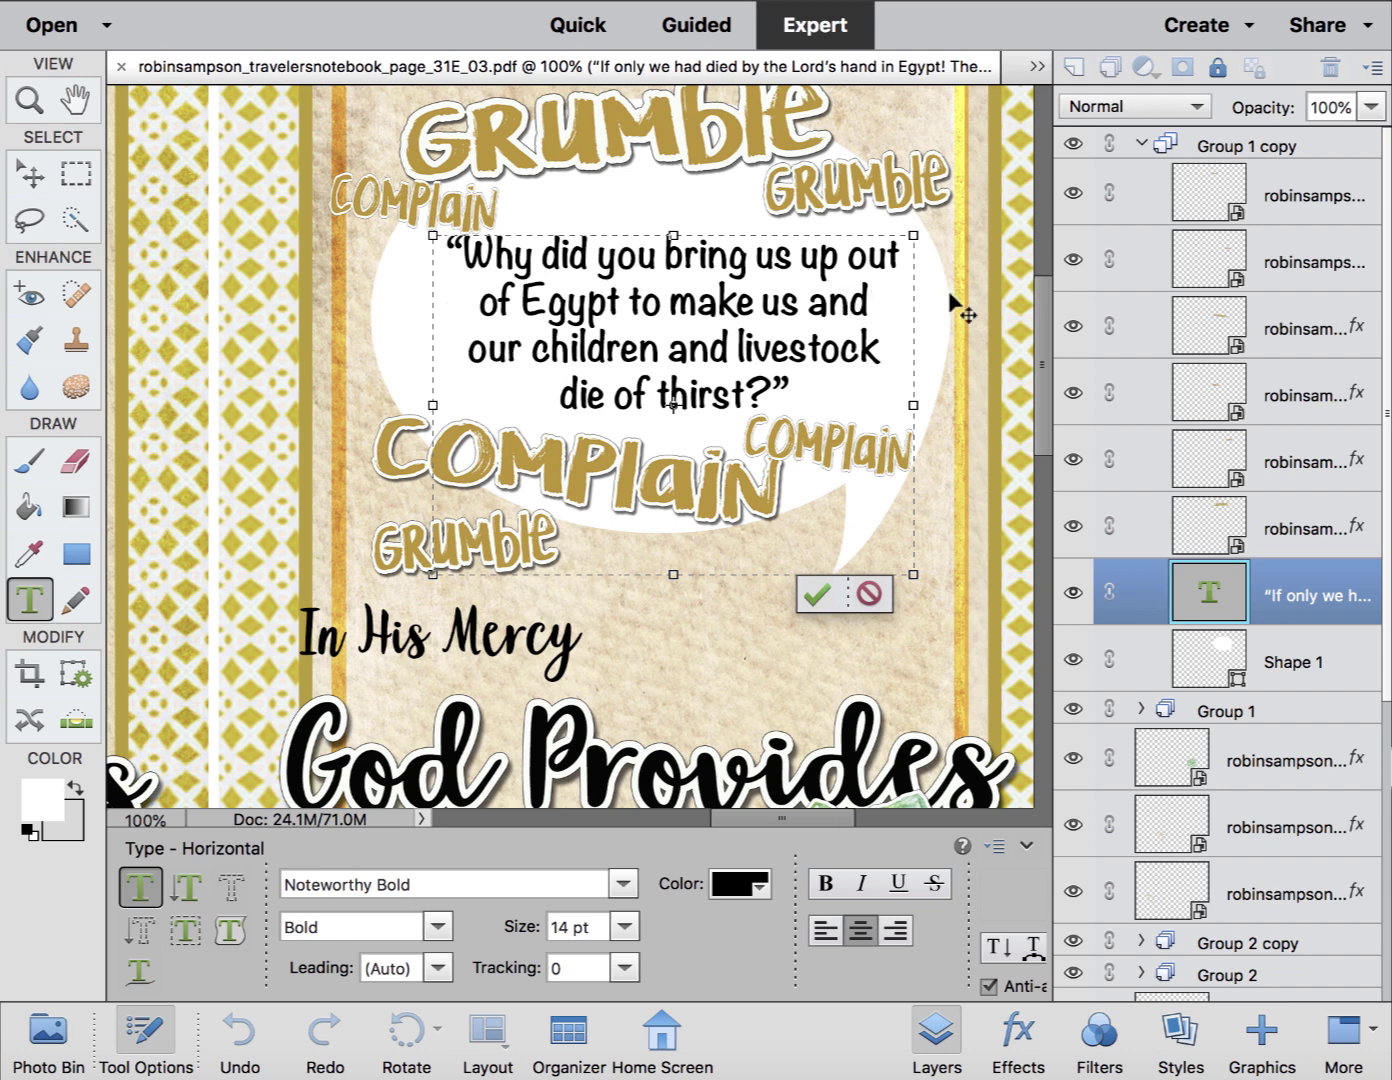
{"action": "left_click", "coordinate": [980, 217]}
{"action": "key", "text": "v"}
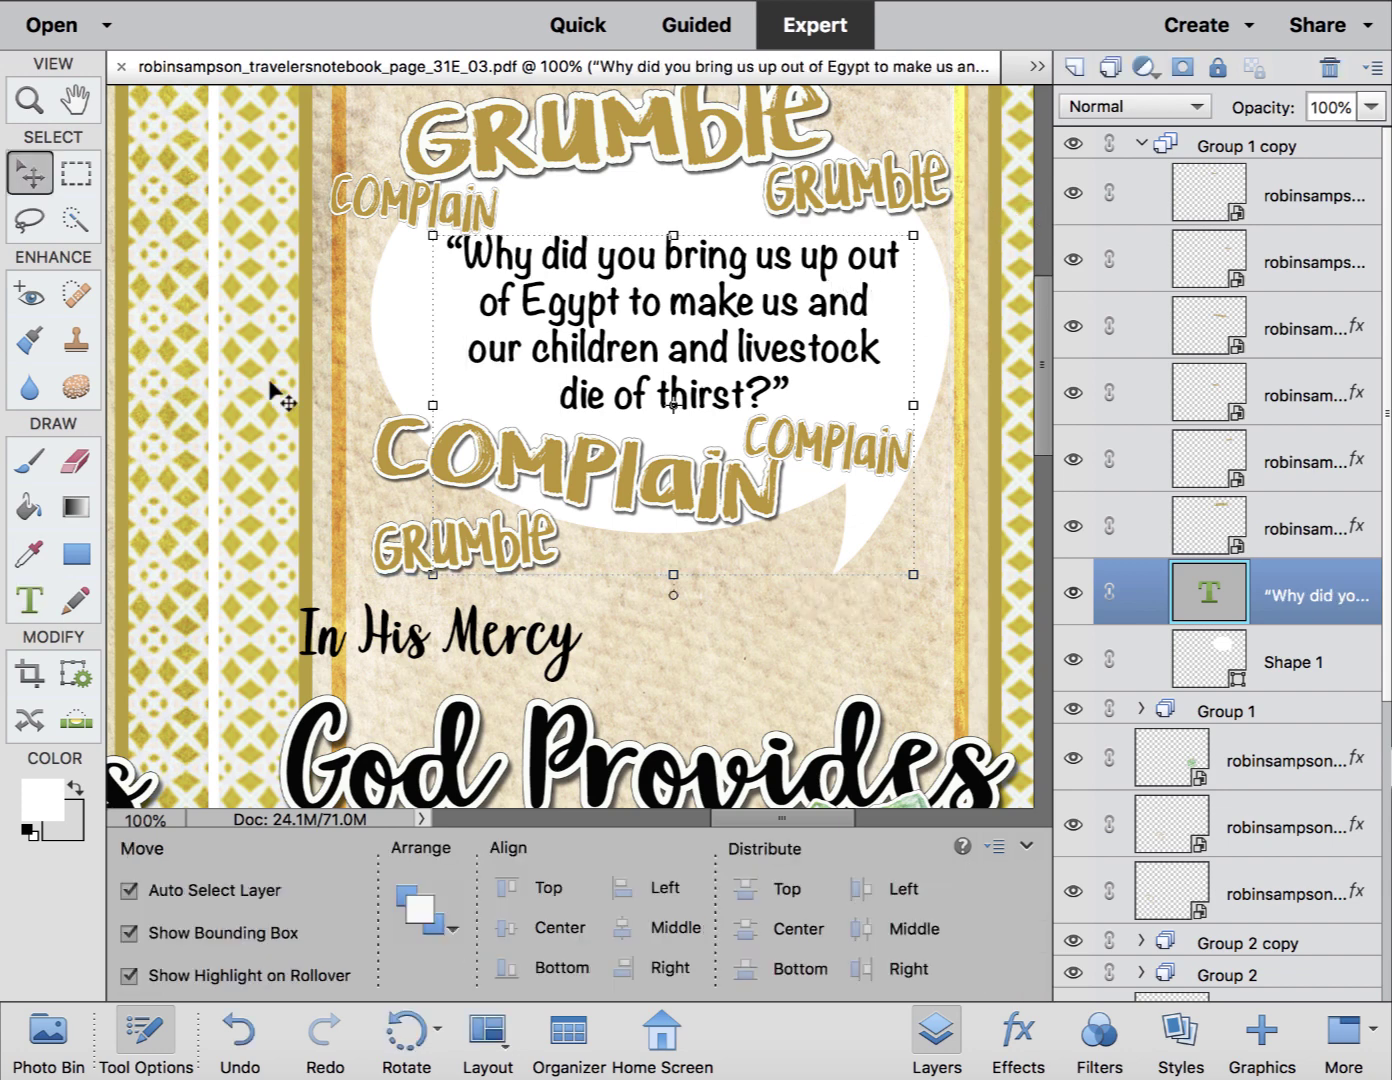
Move the succulent to the lower-right corner of the rock illustration and shift the right-hand page's title group slightly down.
{"action": "key", "text": "ctrl+minus"}
{"action": "key", "text": "ctrl+minus"}
{"action": "key", "text": "ctrl+minus"}
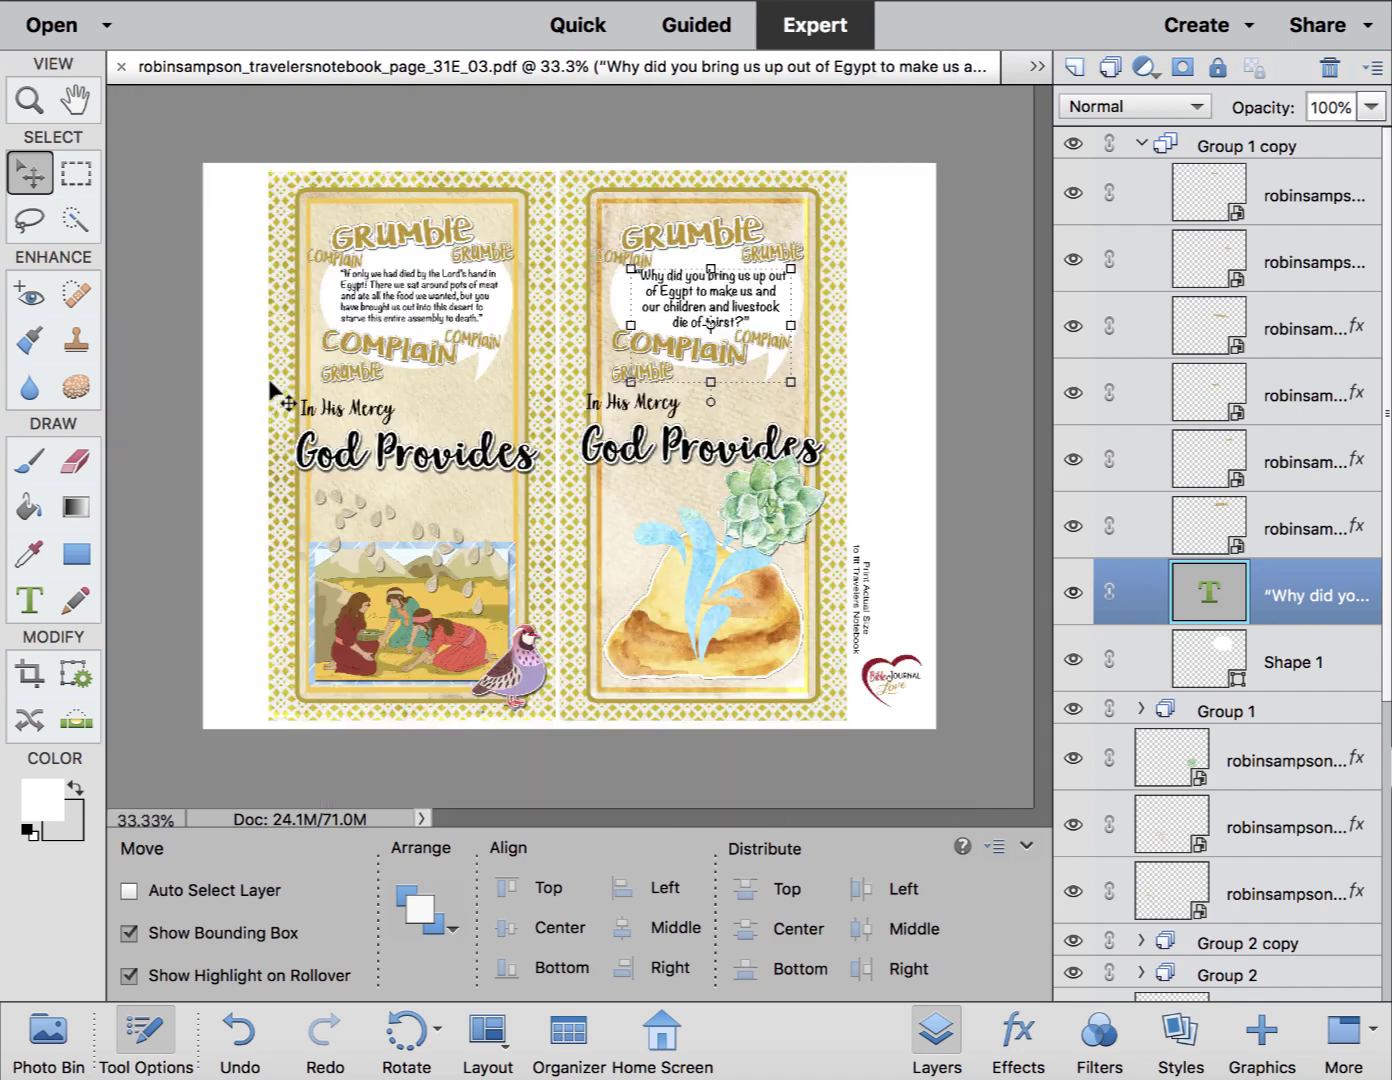
{"action": "left_click", "coordinate": [863, 472]}
{"action": "left_click_drag", "start_coordinate": [785, 500], "coordinate": [788, 653]}
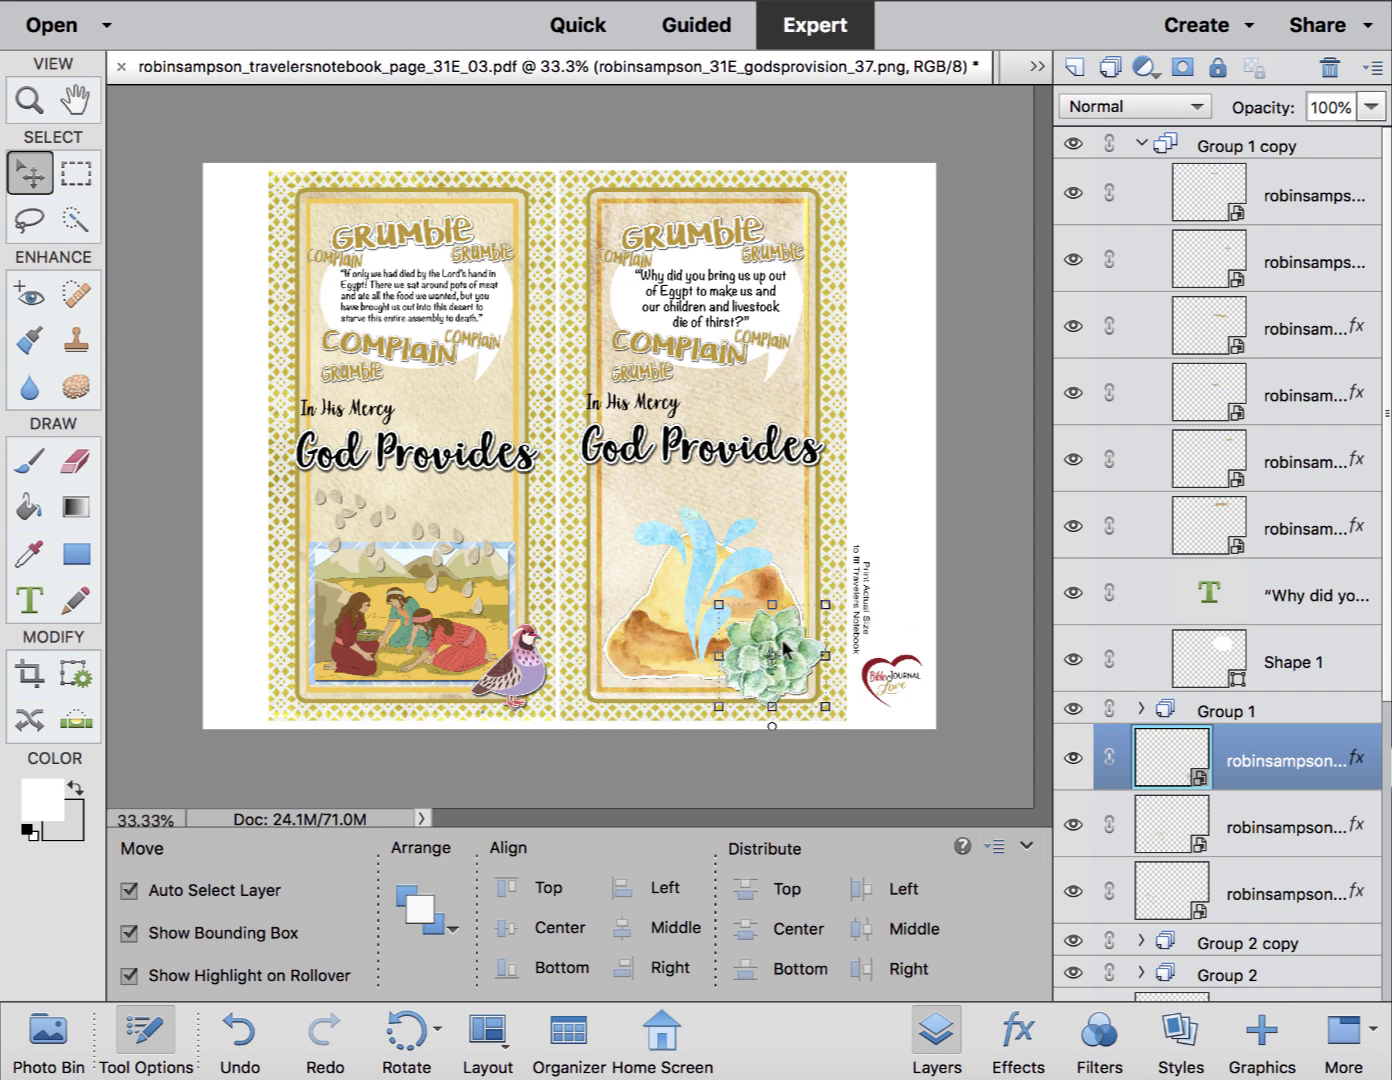
{"action": "left_click", "coordinate": [897, 453]}
{"action": "left_click_drag", "start_coordinate": [789, 443], "coordinate": [795, 469]}
Ungroup the right-hand page's title and center "In His Mercy" horizontally over "God Provides".
{"action": "scroll", "coordinate": [1208, 728], "scroll_direction": "down", "scroll_amount": 5}
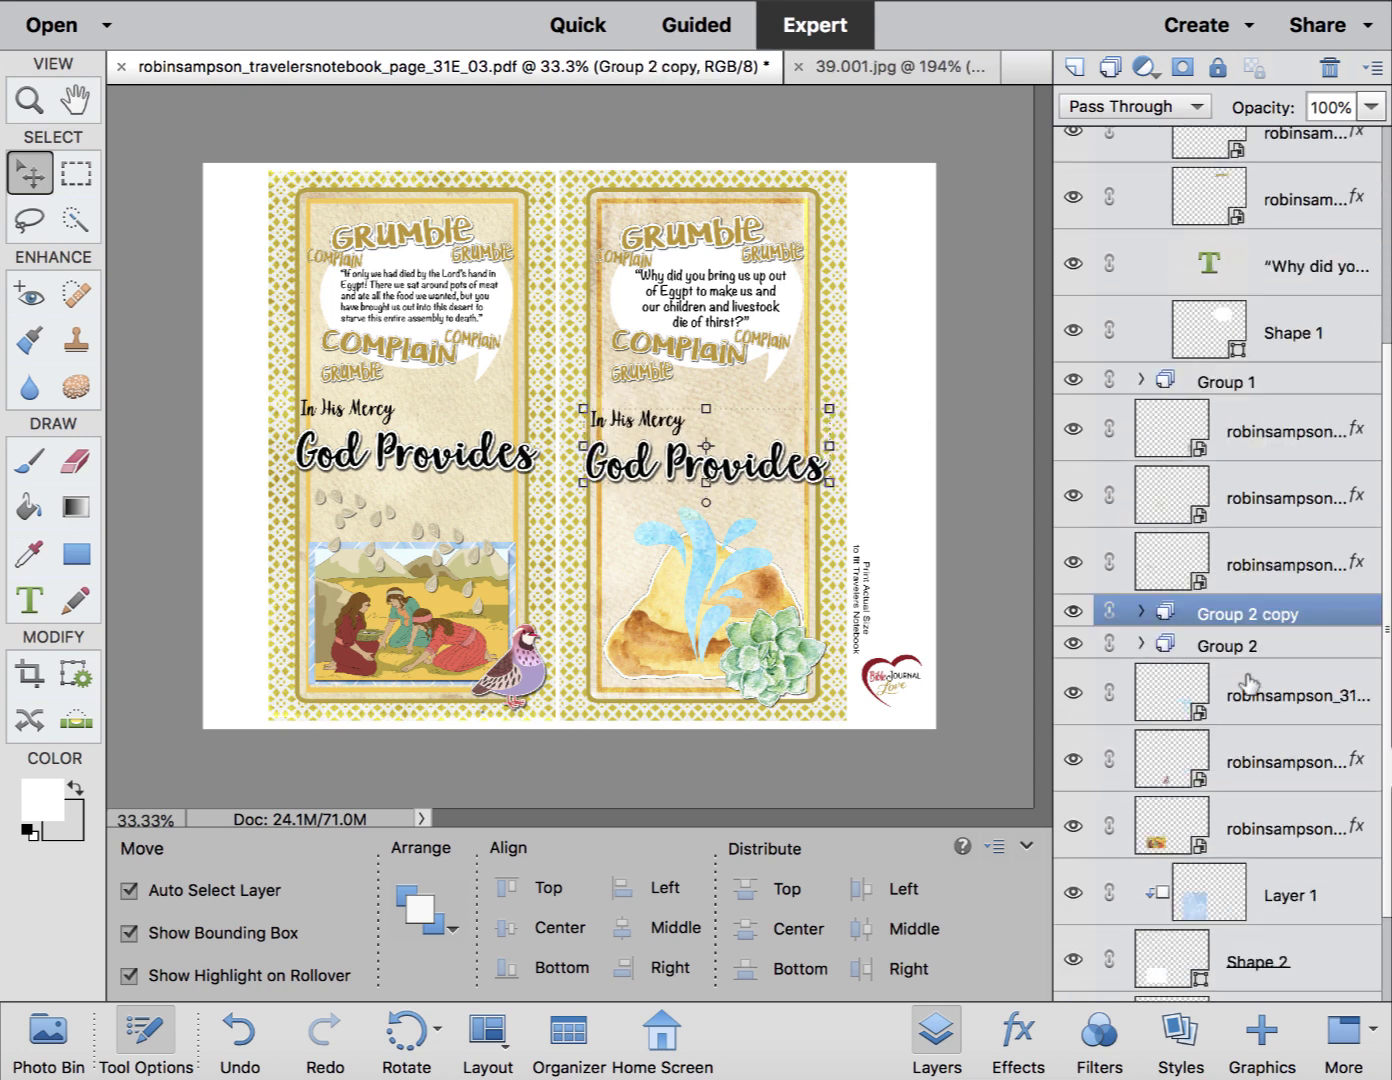
{"action": "right_click", "coordinate": [1312, 603]}
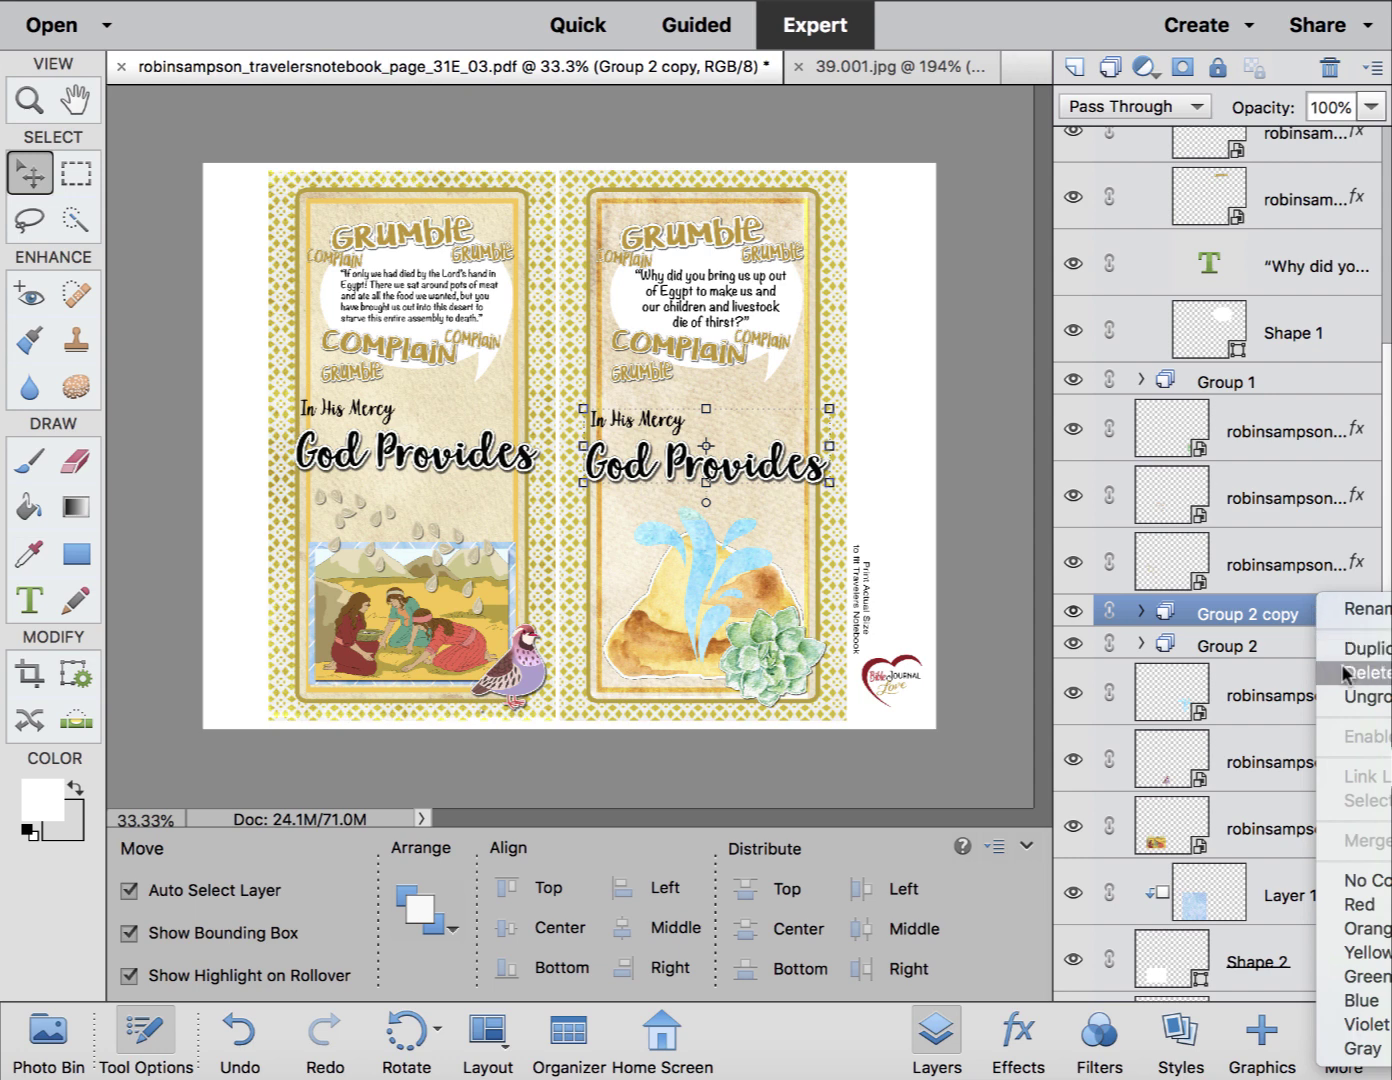
{"action": "left_click", "coordinate": [1340, 697]}
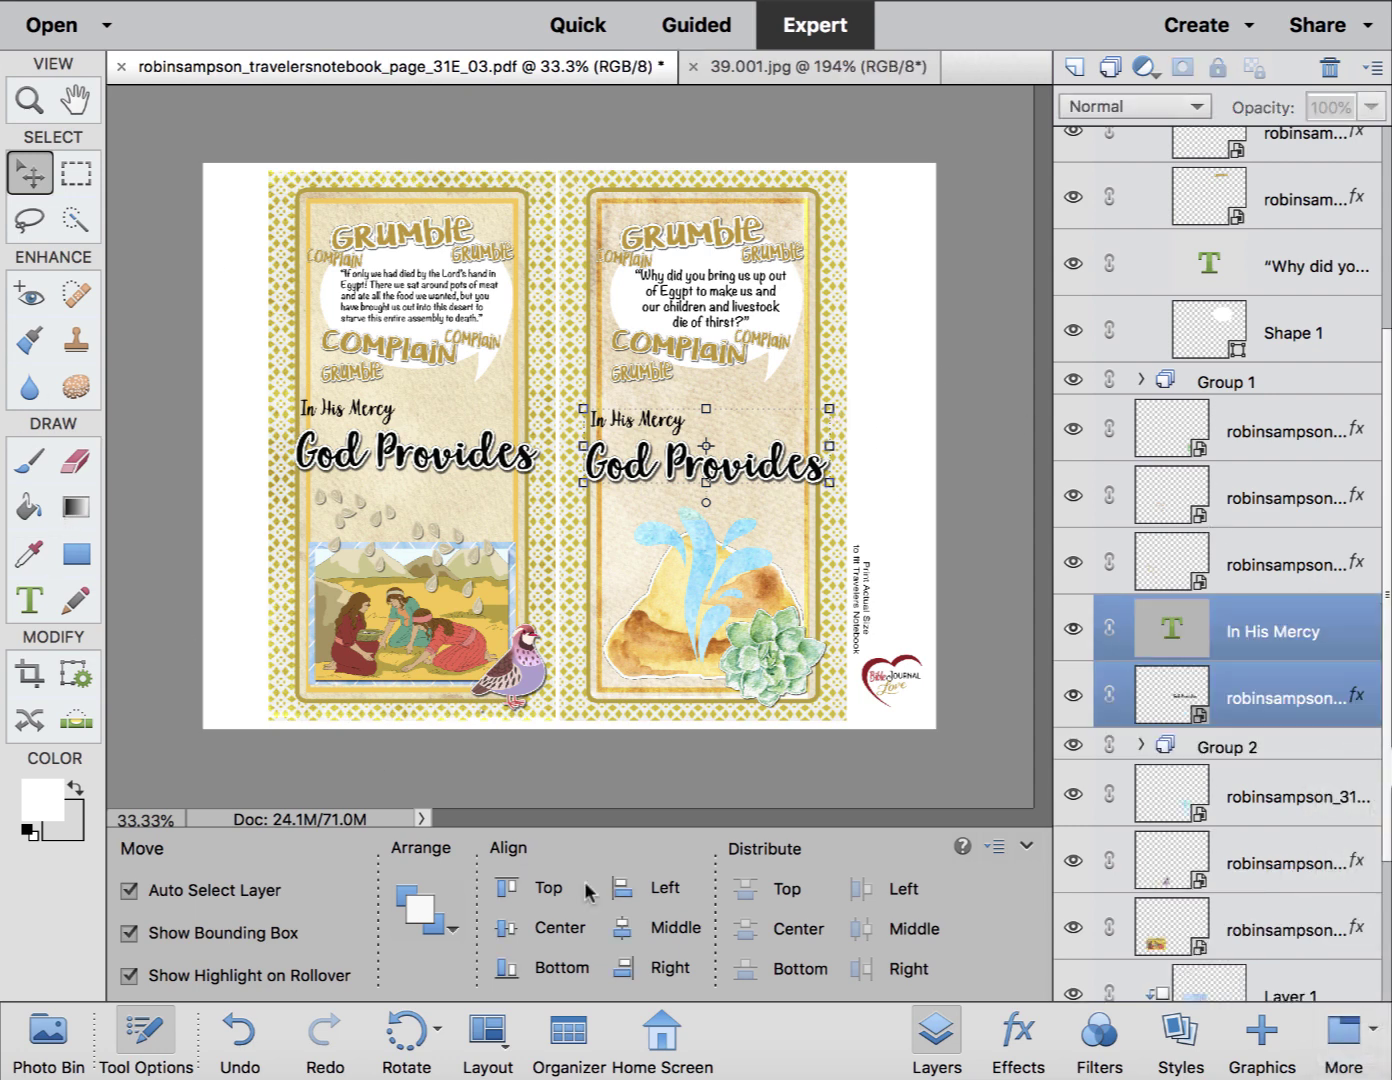
{"action": "left_click", "coordinate": [622, 938]}
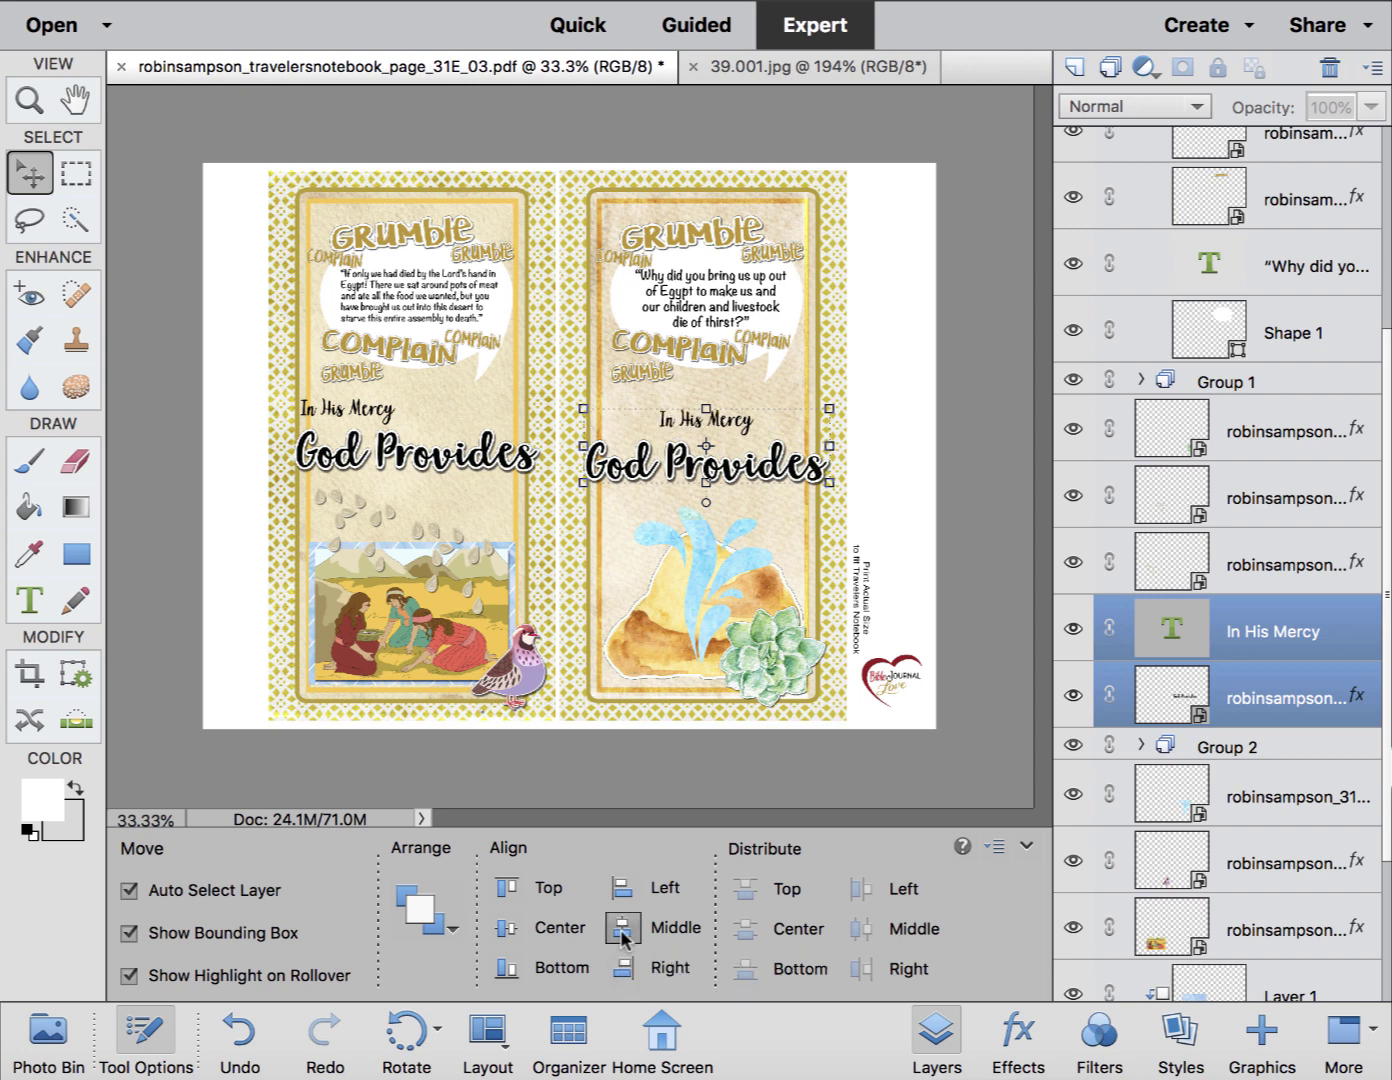
Expand the left-hand page's title group and center its "In His Mercy" text horizontally over "God Provides".
{"action": "left_click", "coordinate": [447, 473]}
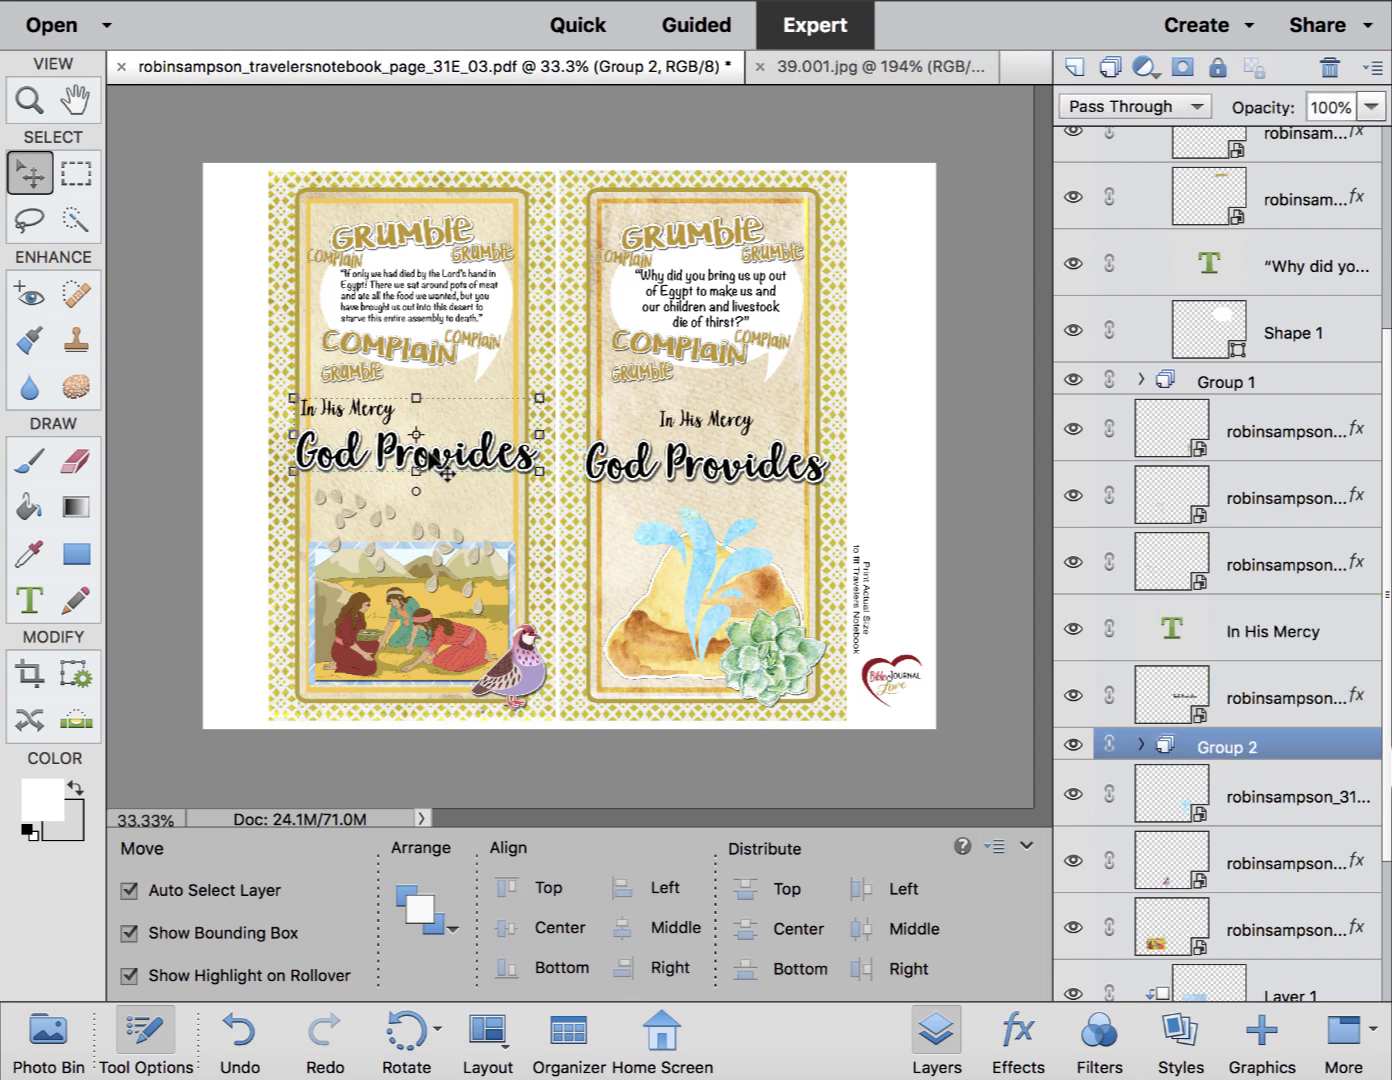
{"action": "left_click", "coordinate": [1140, 745]}
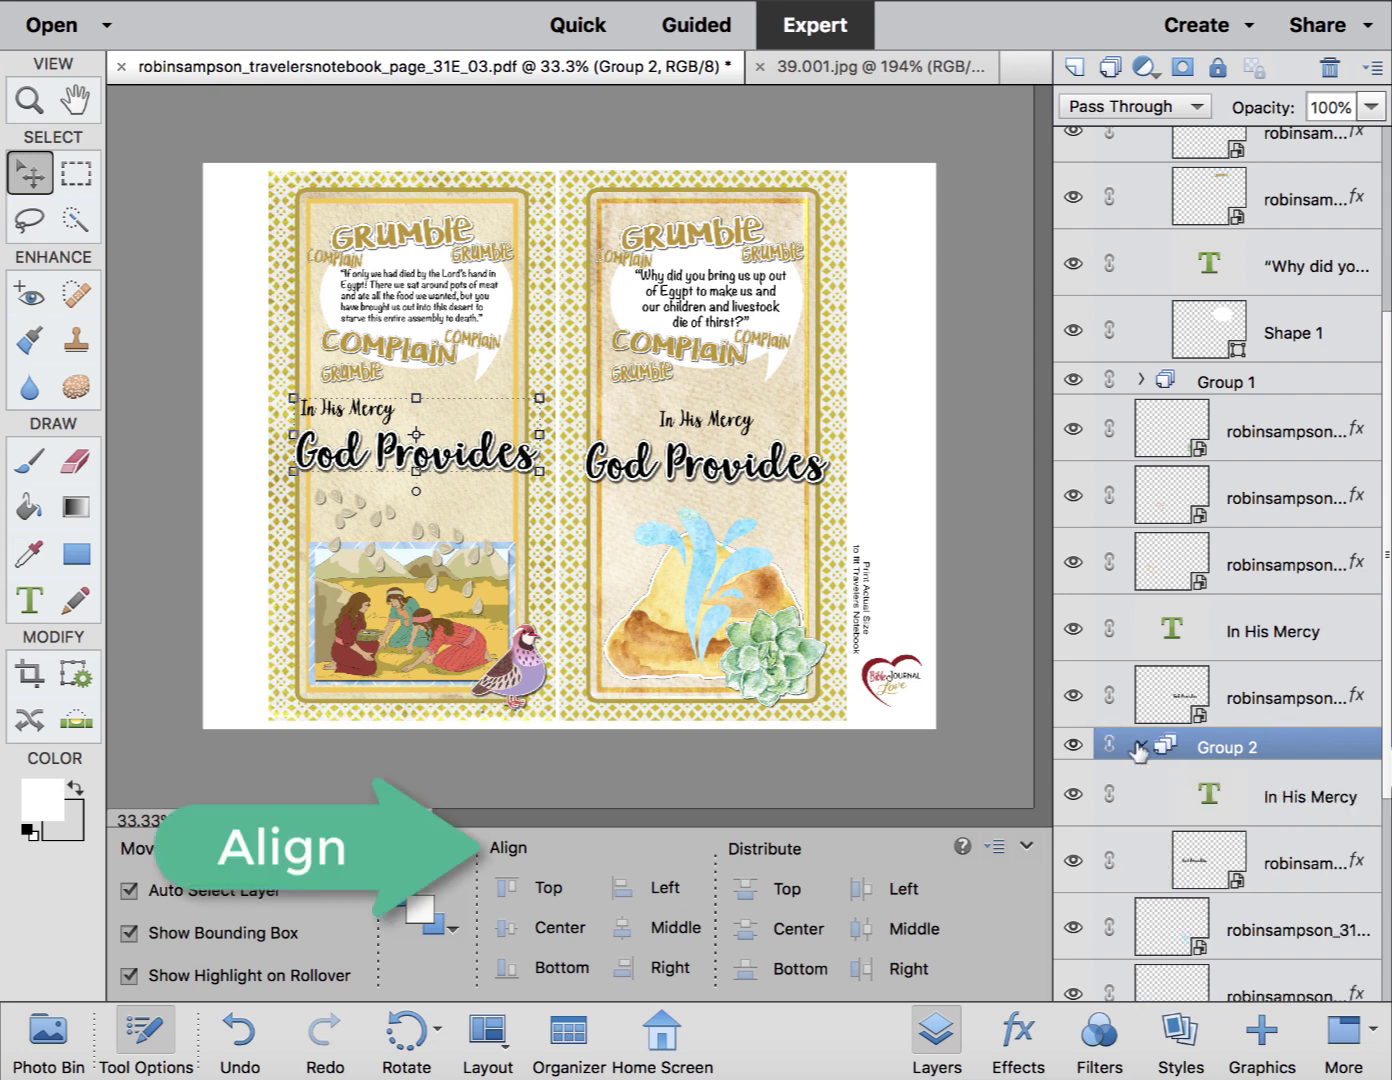
{"action": "left_click", "coordinate": [1268, 813]}
{"action": "left_click", "coordinate": [1264, 862], "text": "shift"}
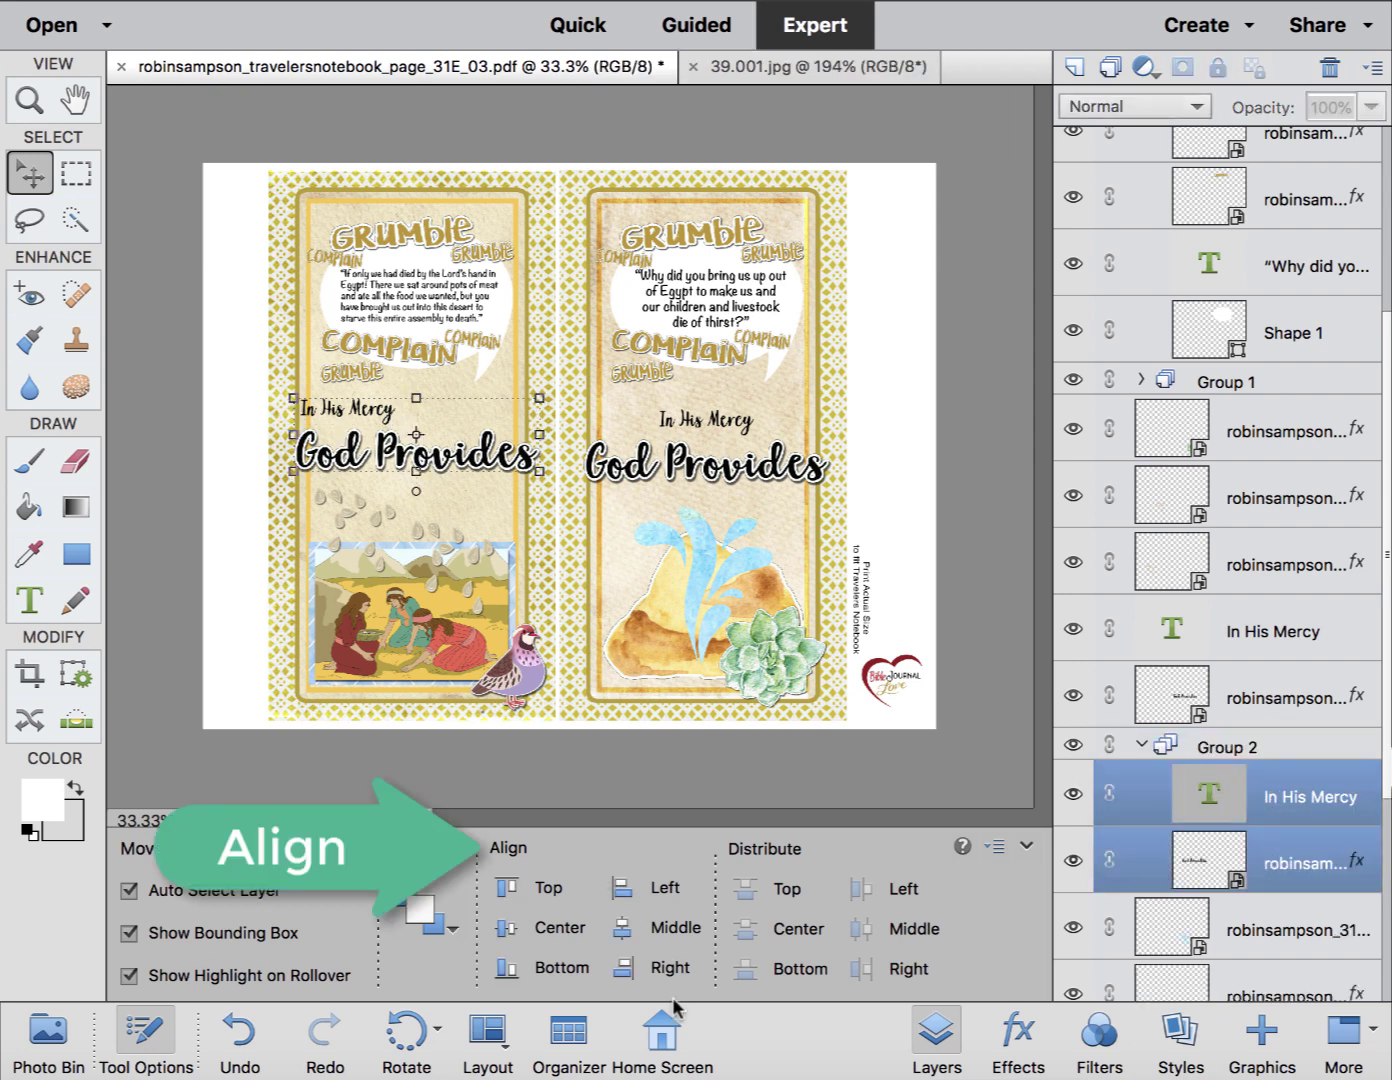
{"action": "left_click", "coordinate": [627, 932]}
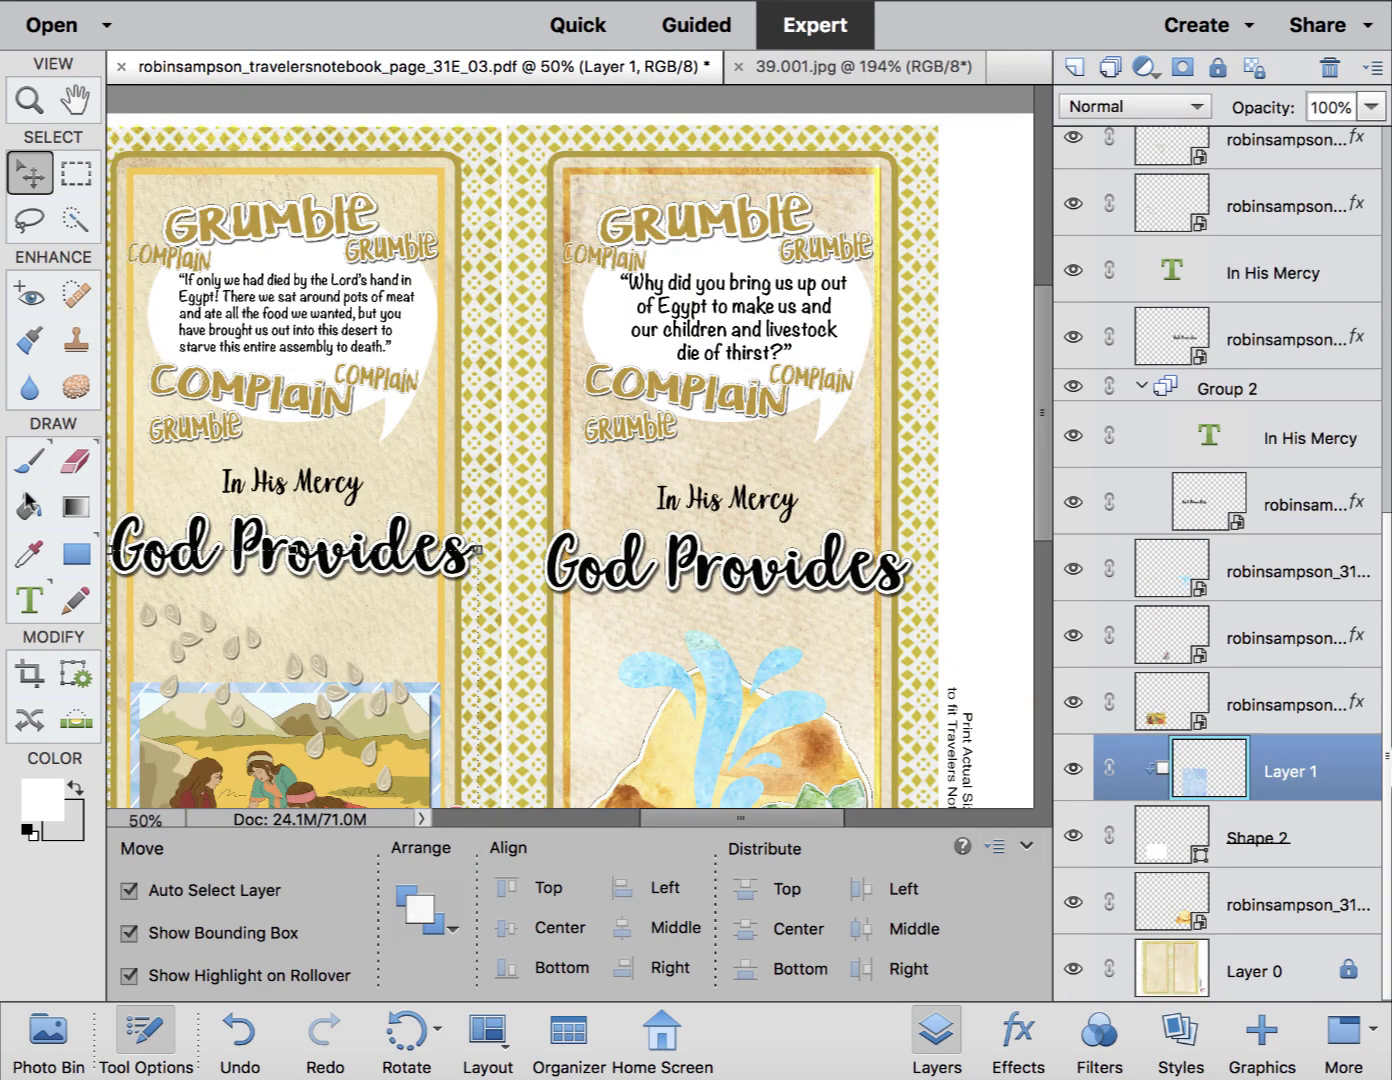
Add the text "Ex 17:3b" between the speech bubble and "In His Mercy" on the right-hand page.
{"action": "left_click", "coordinate": [28, 601]}
{"action": "left_click", "coordinate": [712, 448]}
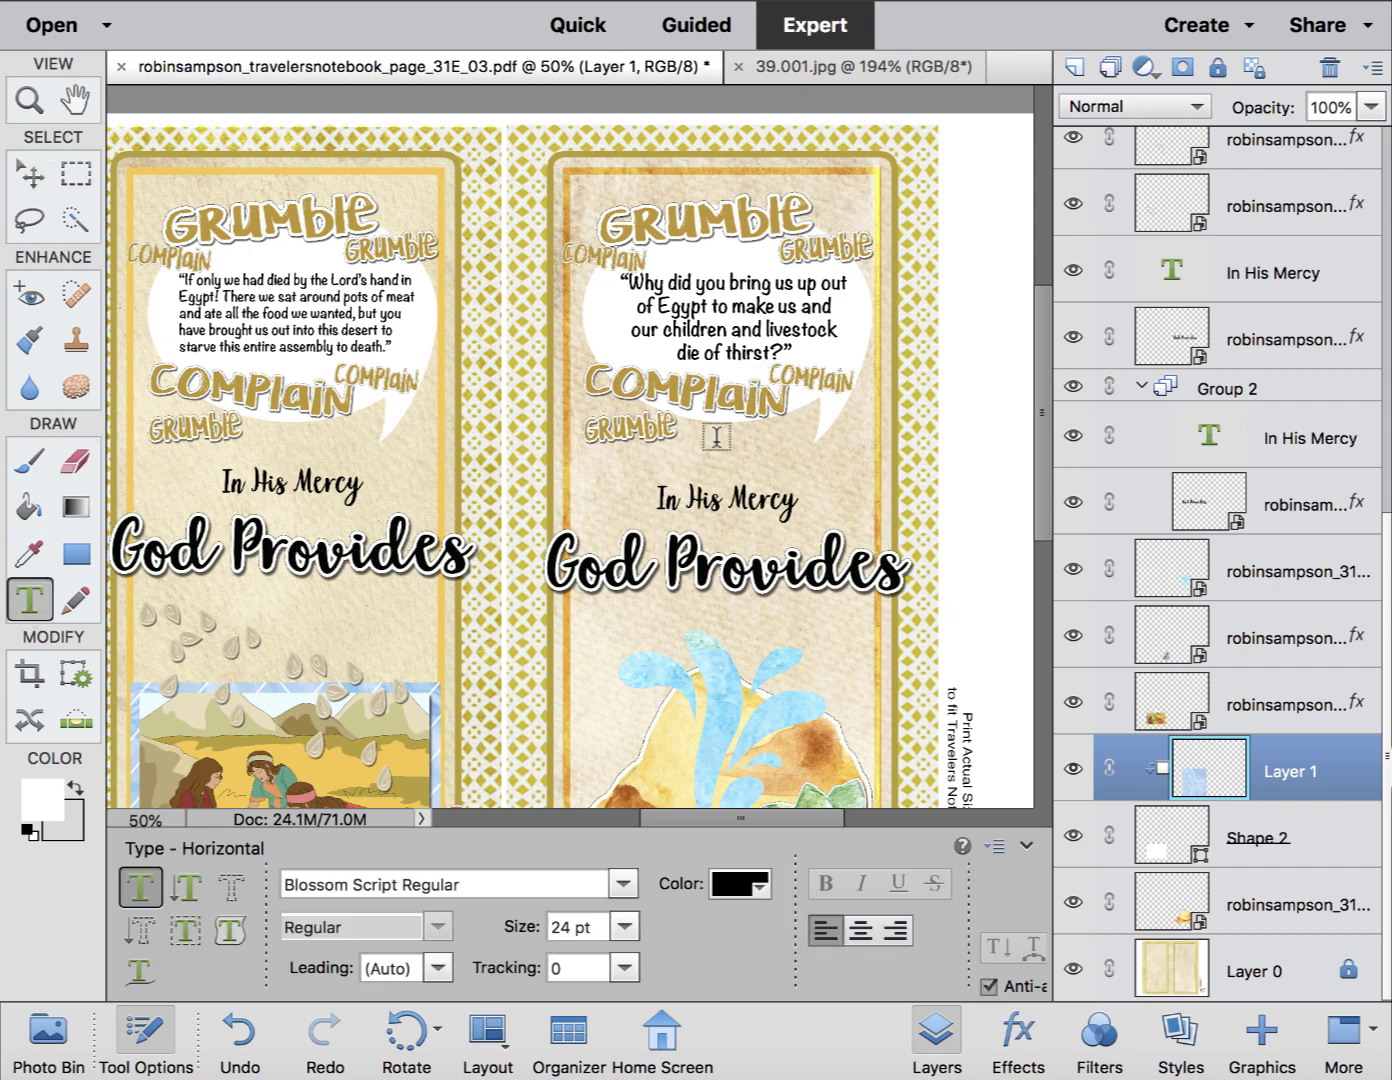
{"action": "type", "text": "Ex 17:"}
{"action": "key", "text": "ctrl+Return"}
{"action": "scroll", "coordinate": [770, 457], "scroll_direction": "up", "scroll_amount": 3}
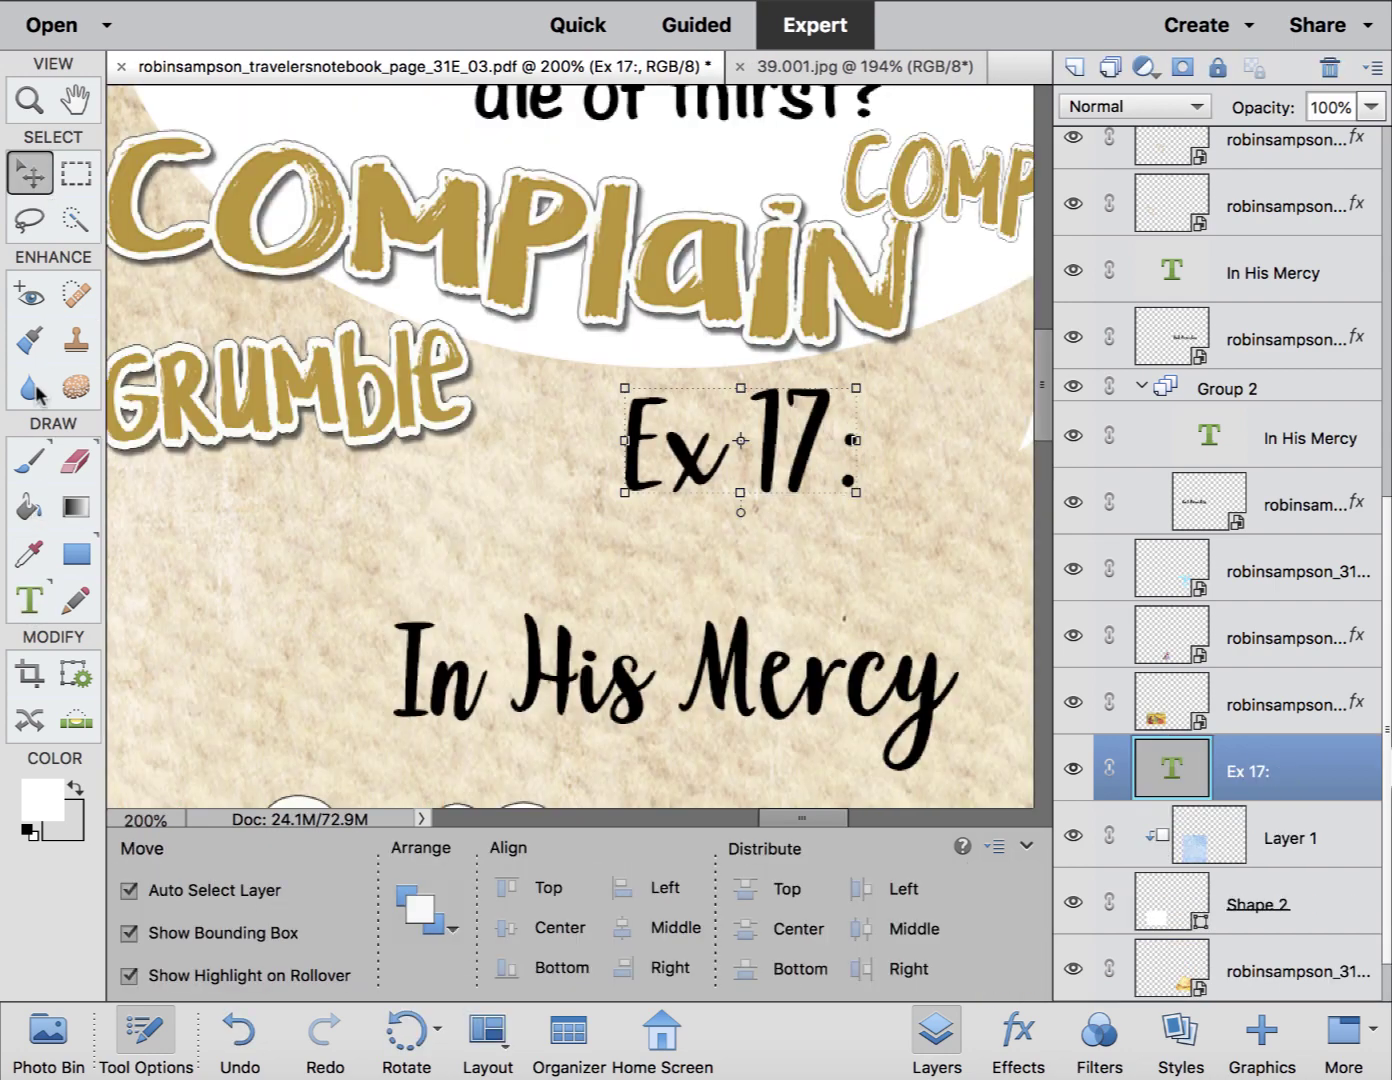
{"action": "left_click", "coordinate": [28, 601]}
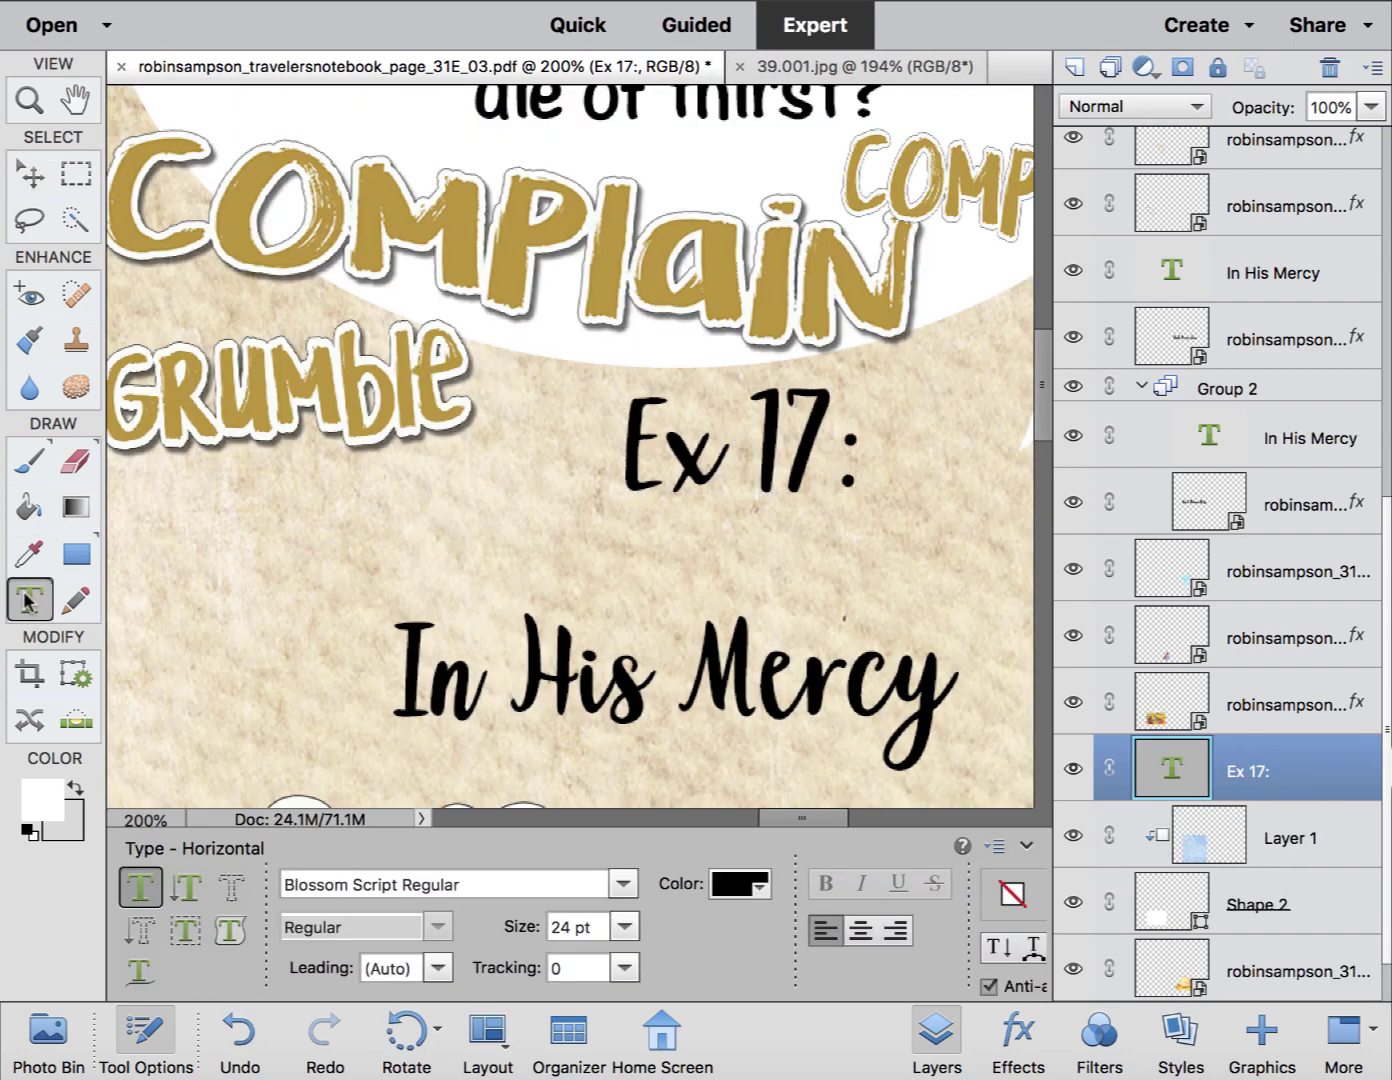
{"action": "left_click", "coordinate": [850, 447]}
{"action": "type", "text": "36"}
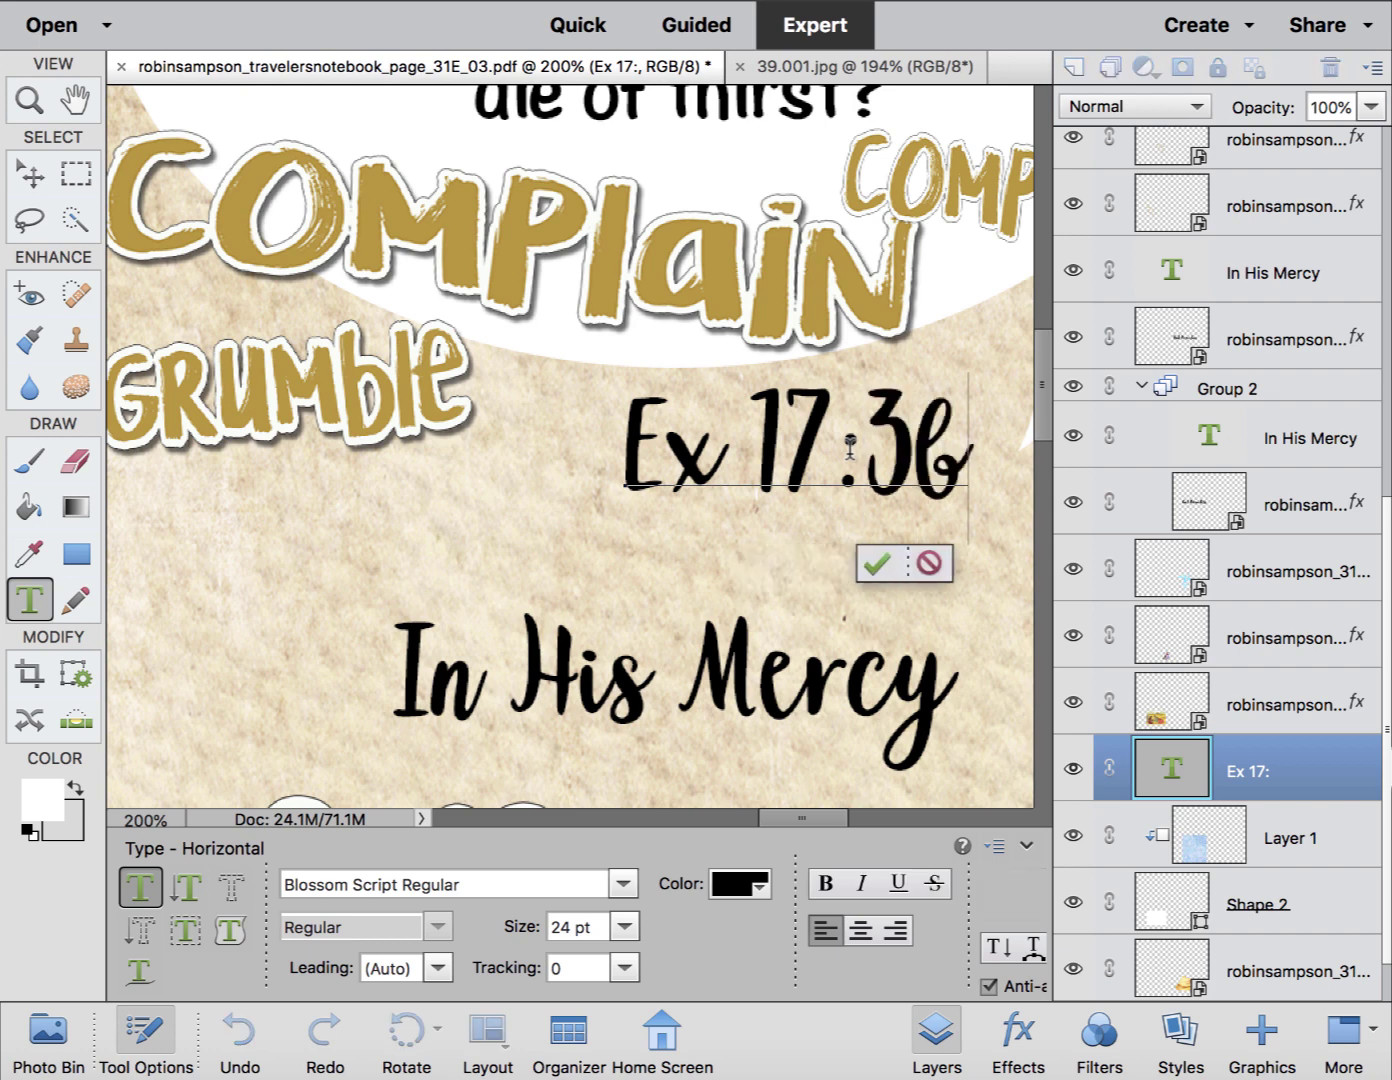
Format the "Ex 17:3b" reference in Noteworthy Light at 12 pt and place it above the quote in the right-hand speech bubble.
{"action": "key", "text": "ctrl+a"}
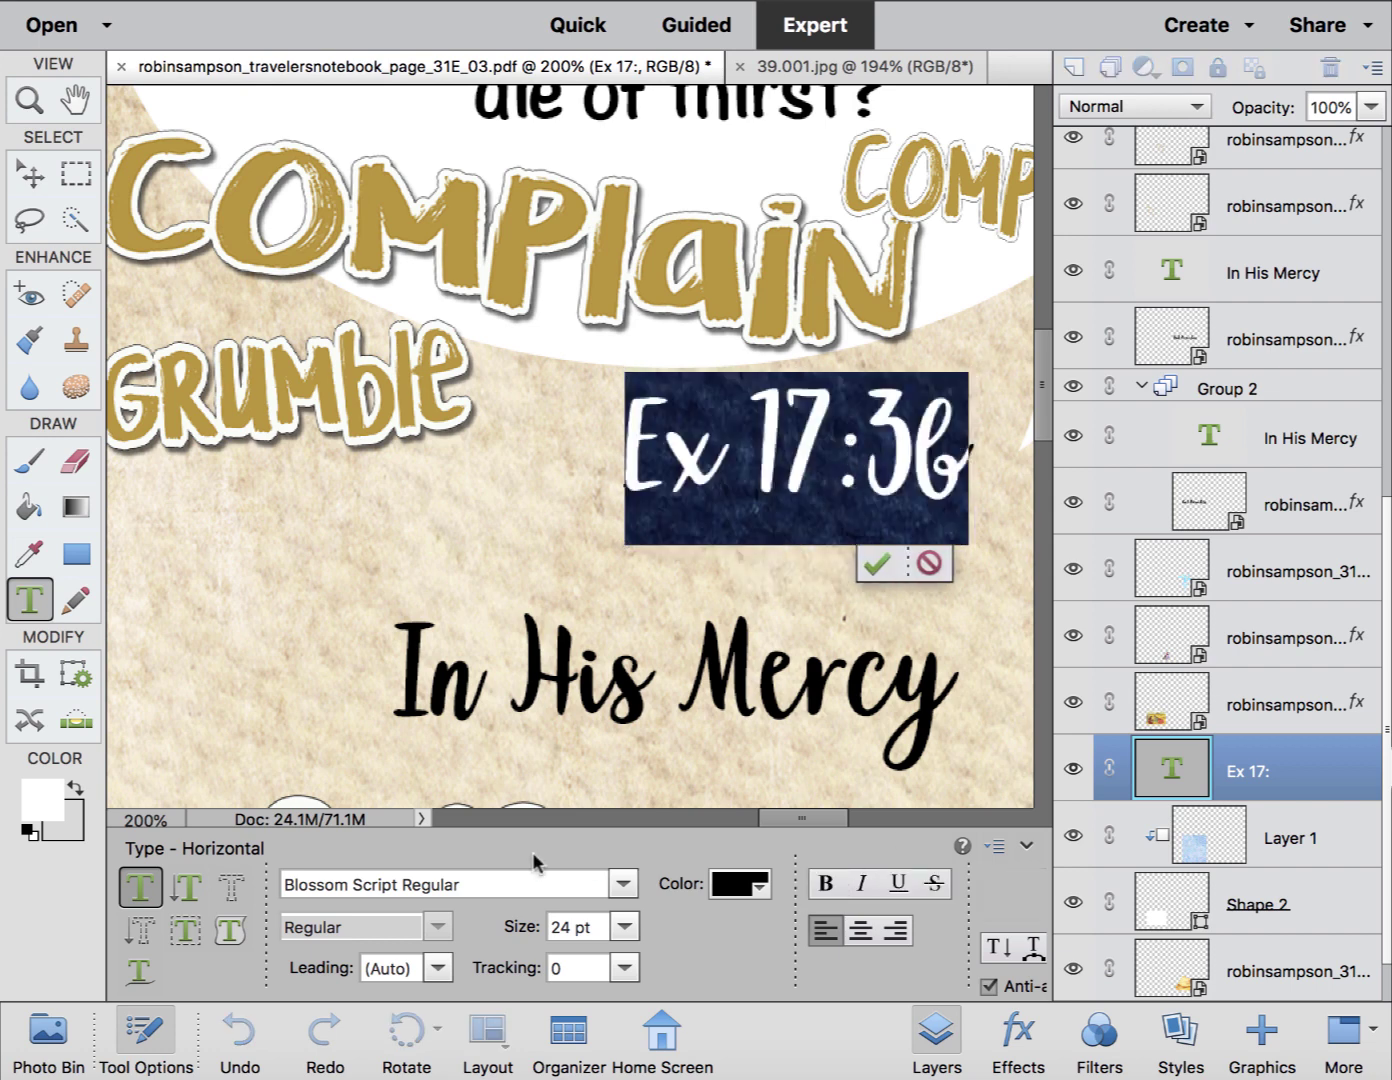
{"action": "left_click", "coordinate": [622, 886]}
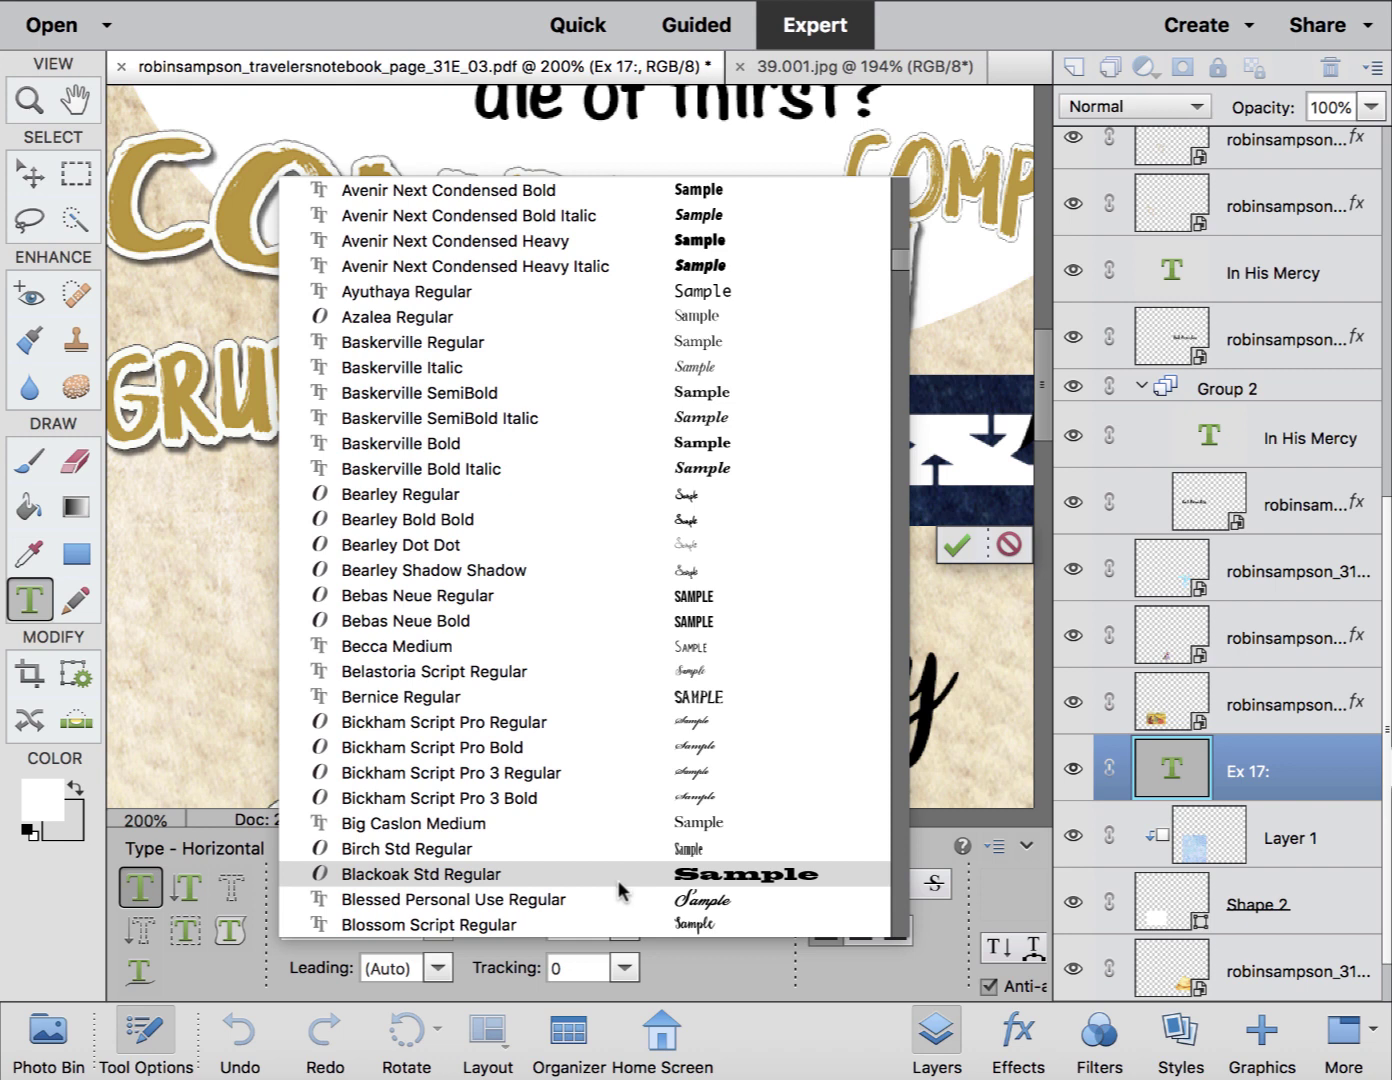
{"action": "left_click", "coordinate": [616, 875]}
{"action": "left_click", "coordinate": [571, 883]}
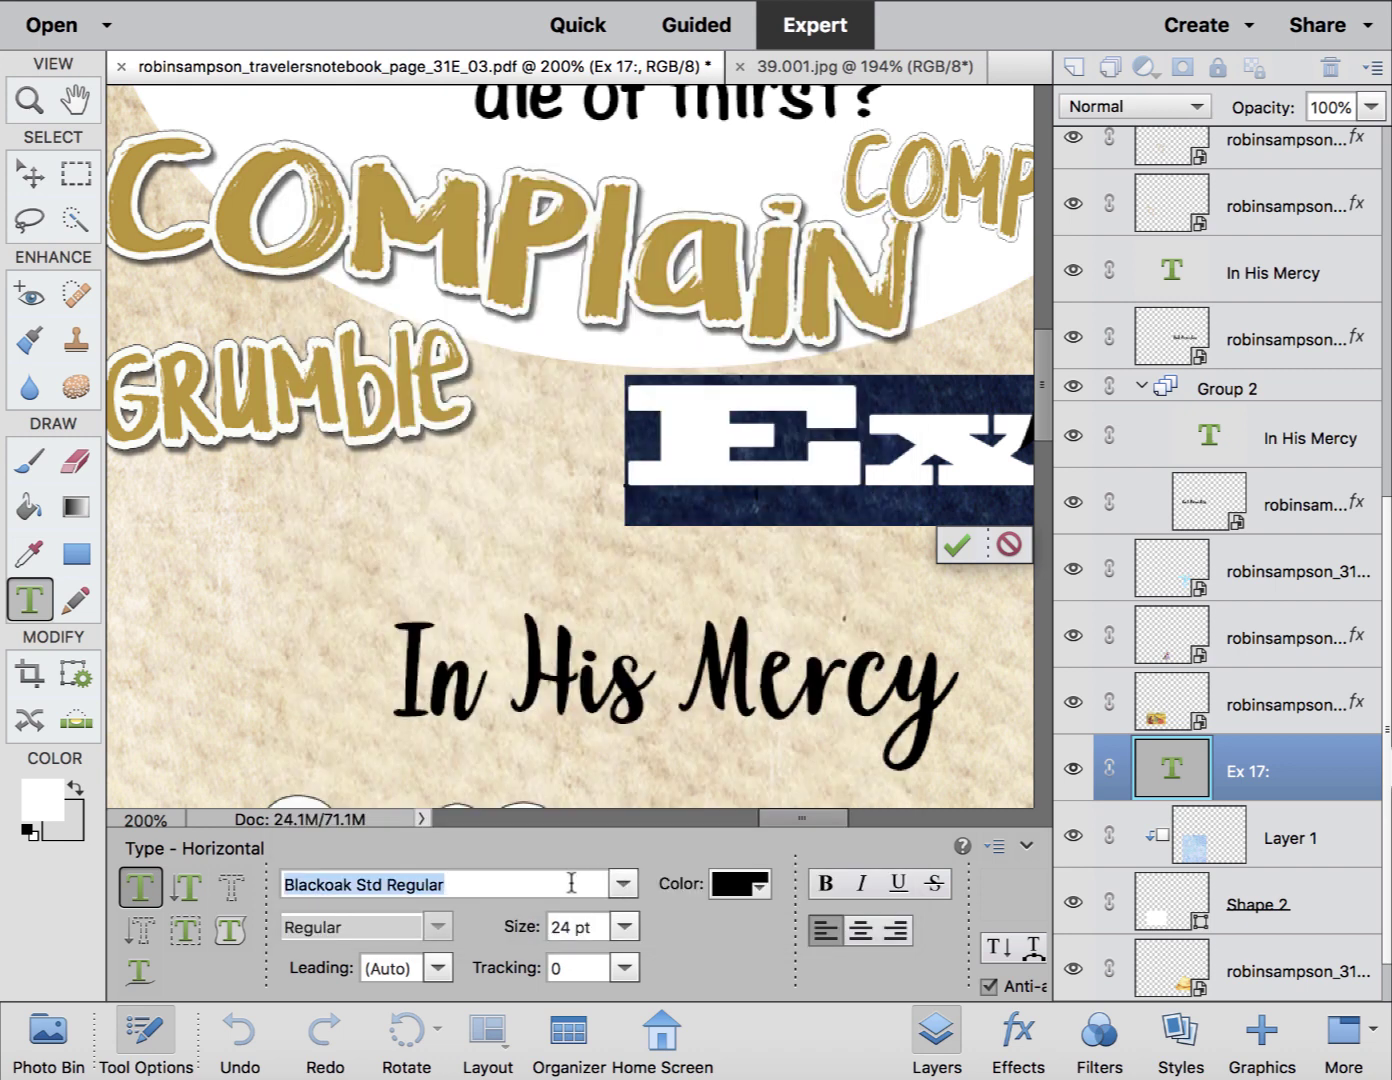
{"action": "type", "text": "note"}
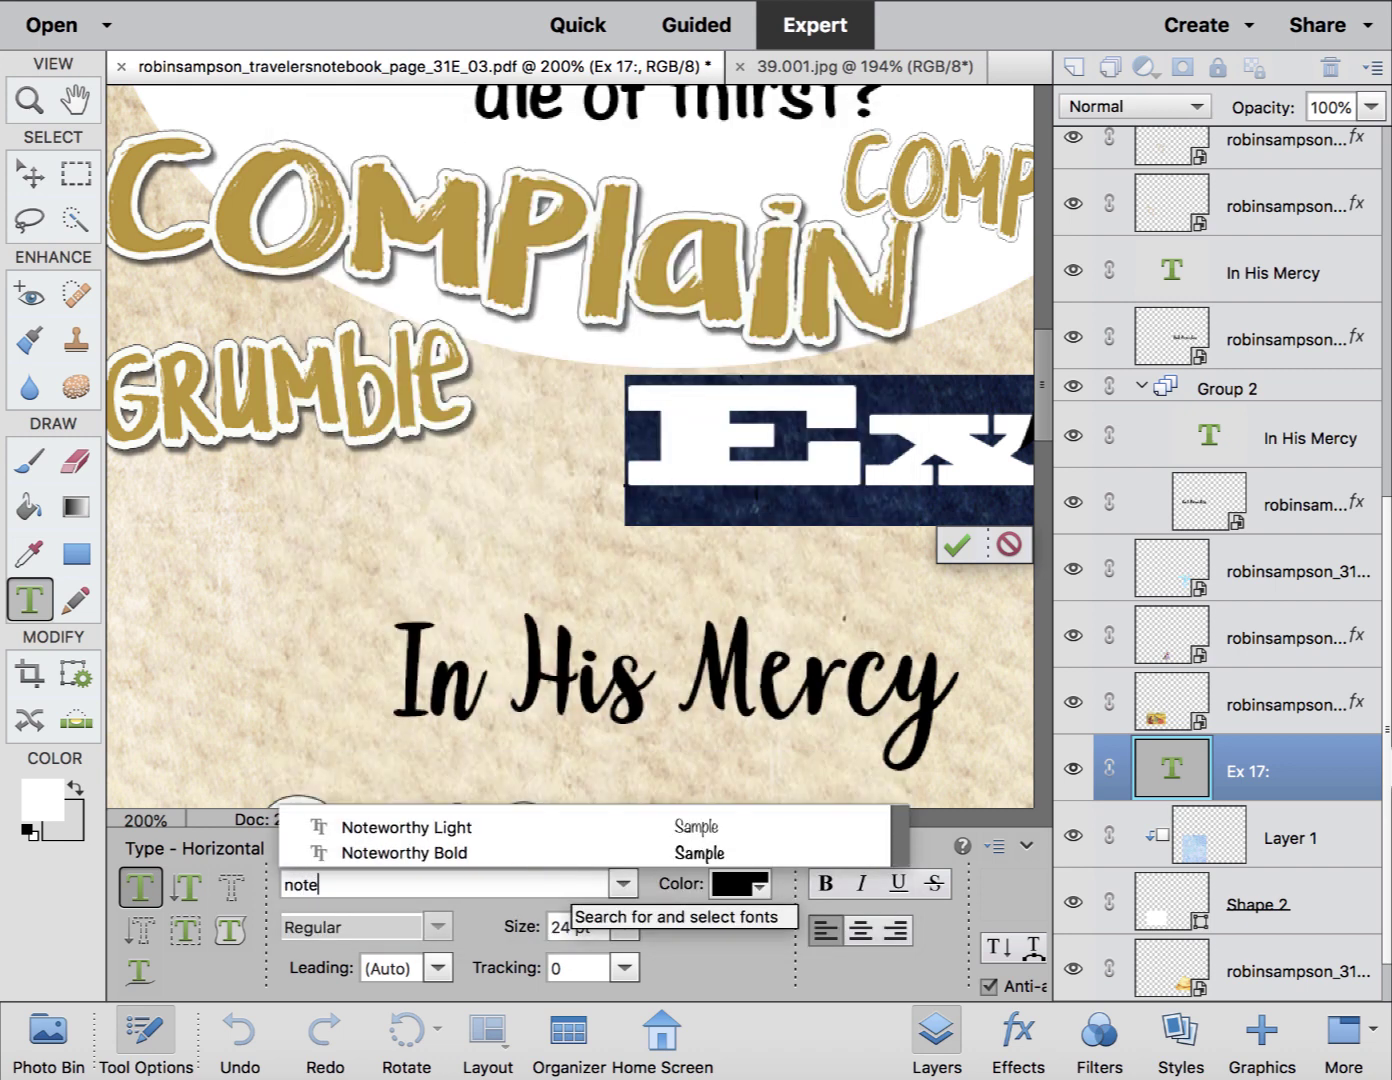
{"action": "left_click", "coordinate": [466, 827]}
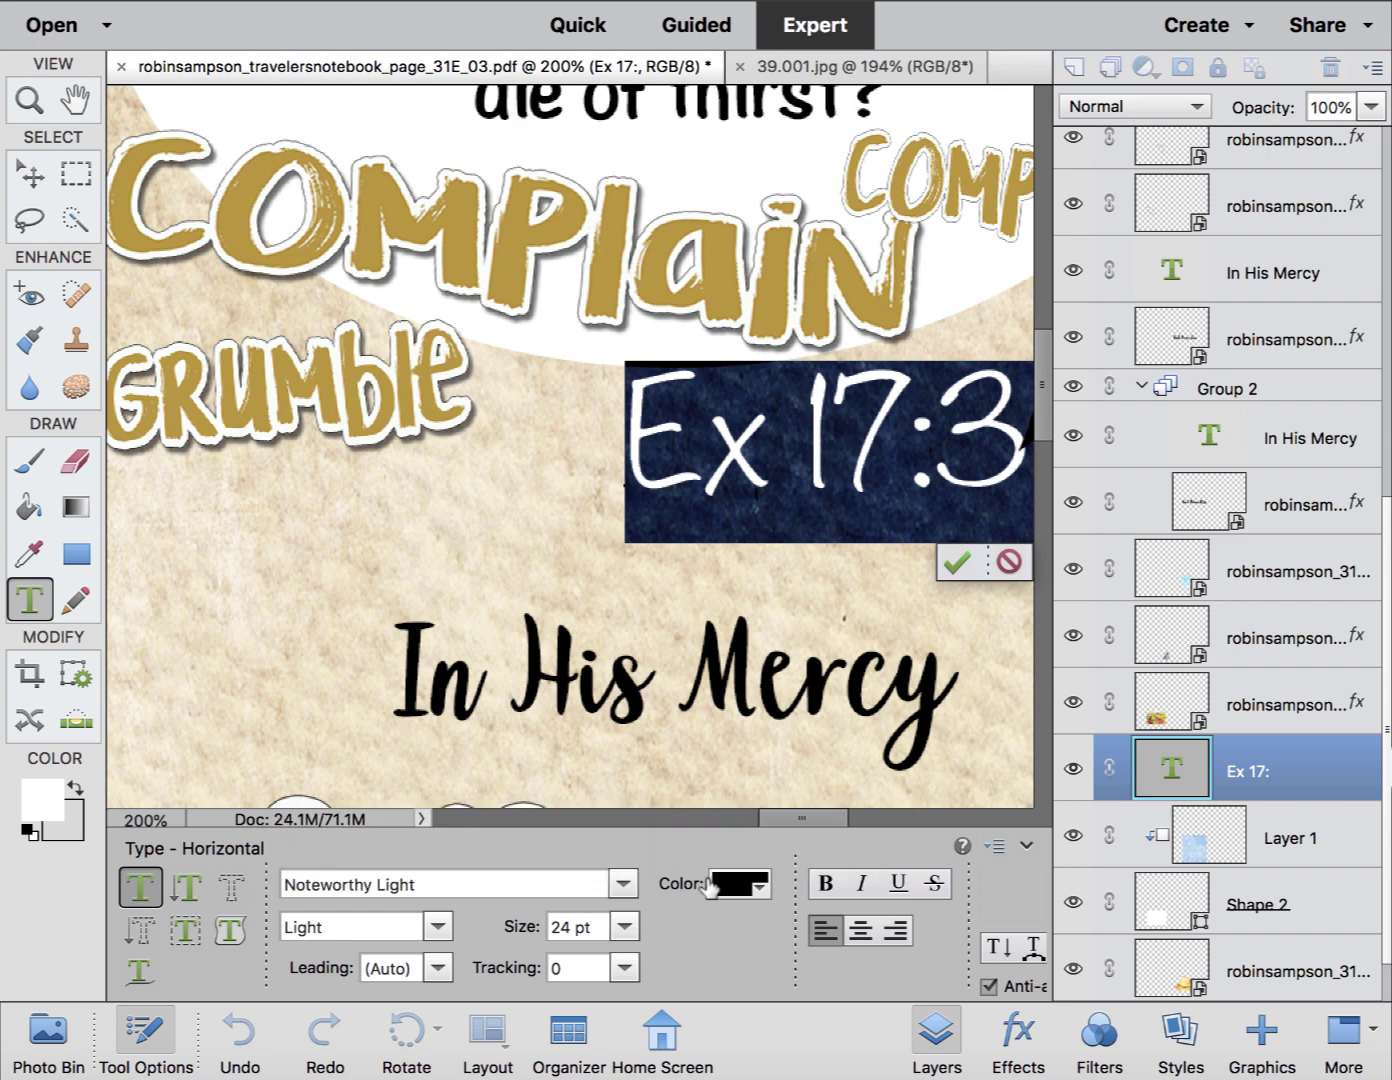
{"action": "left_click", "coordinate": [625, 925]}
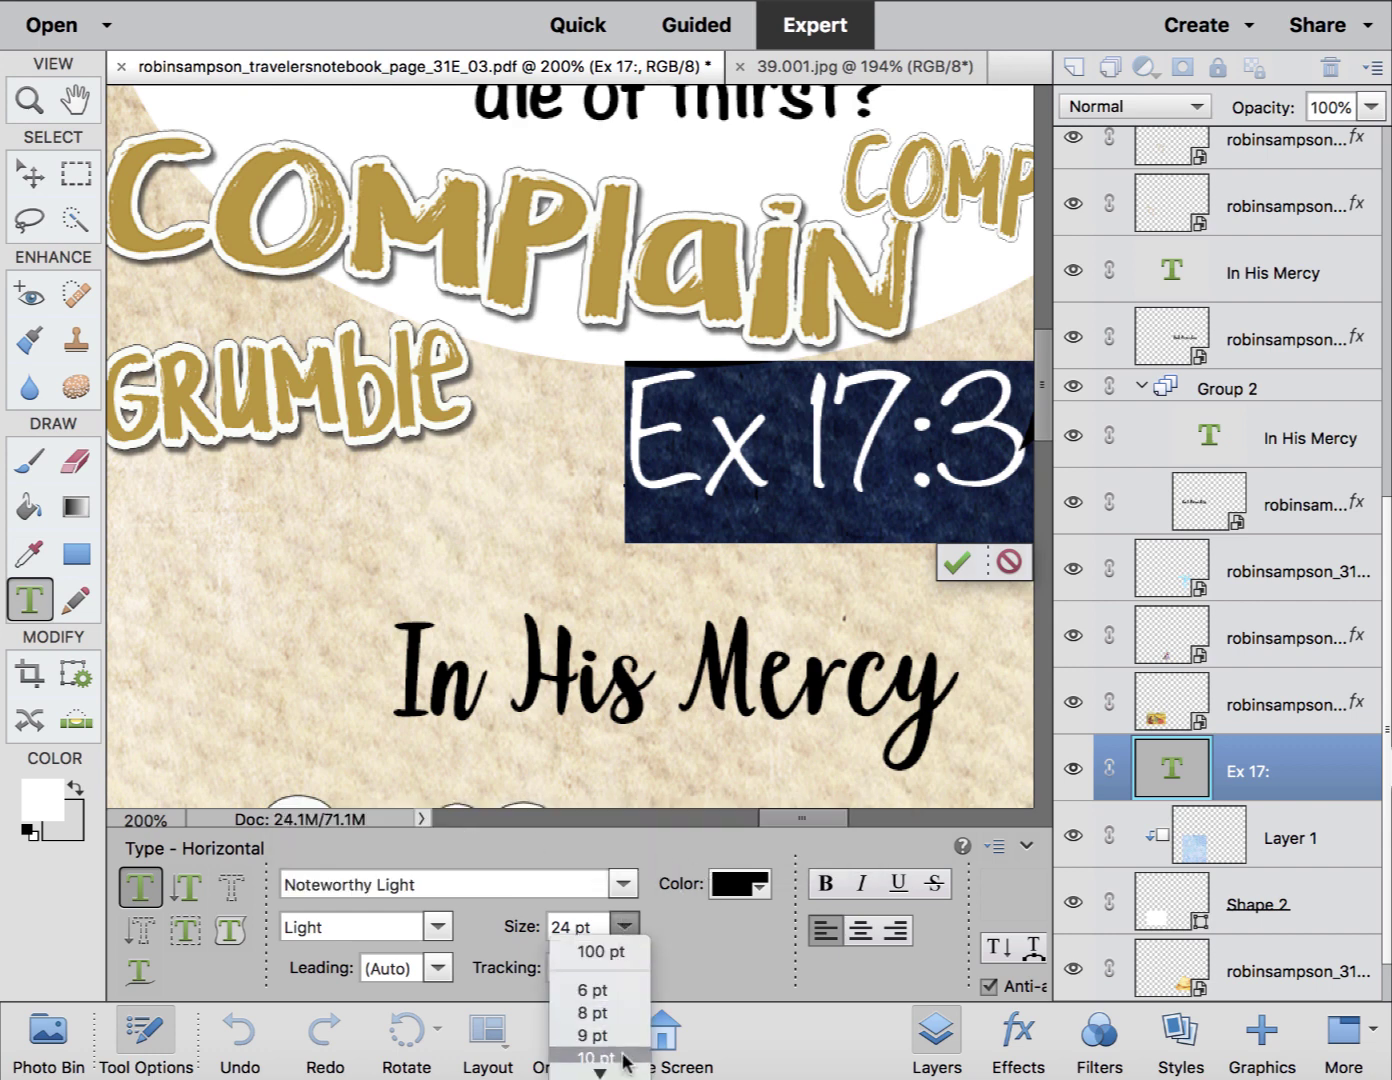
{"action": "left_click", "coordinate": [620, 945]}
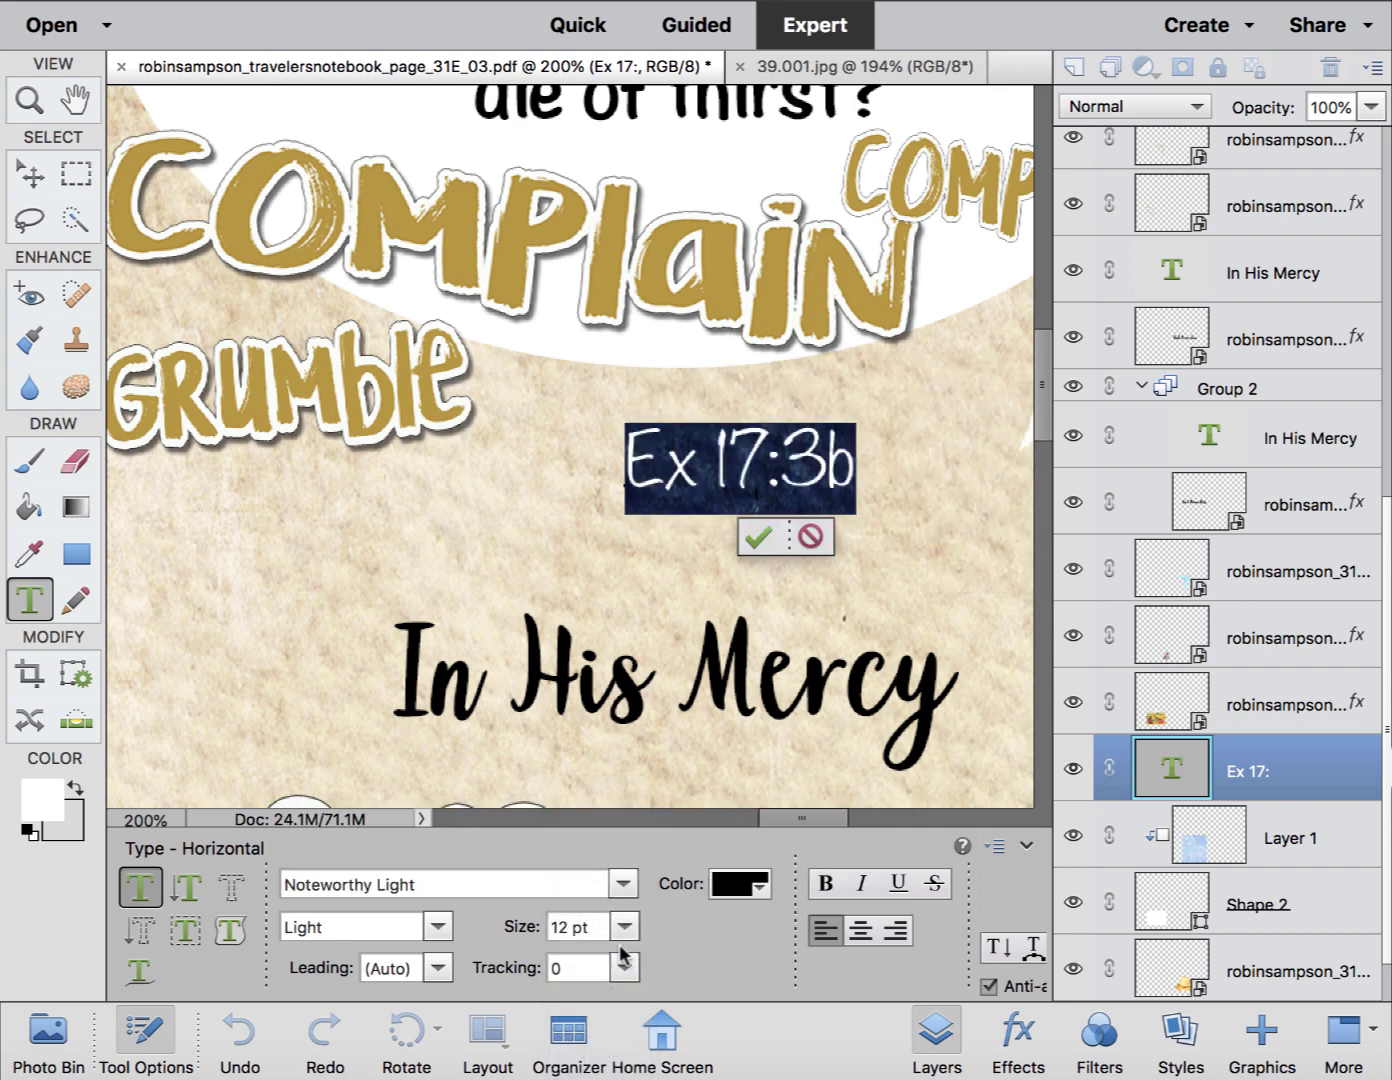
{"action": "left_click", "coordinate": [42, 177]}
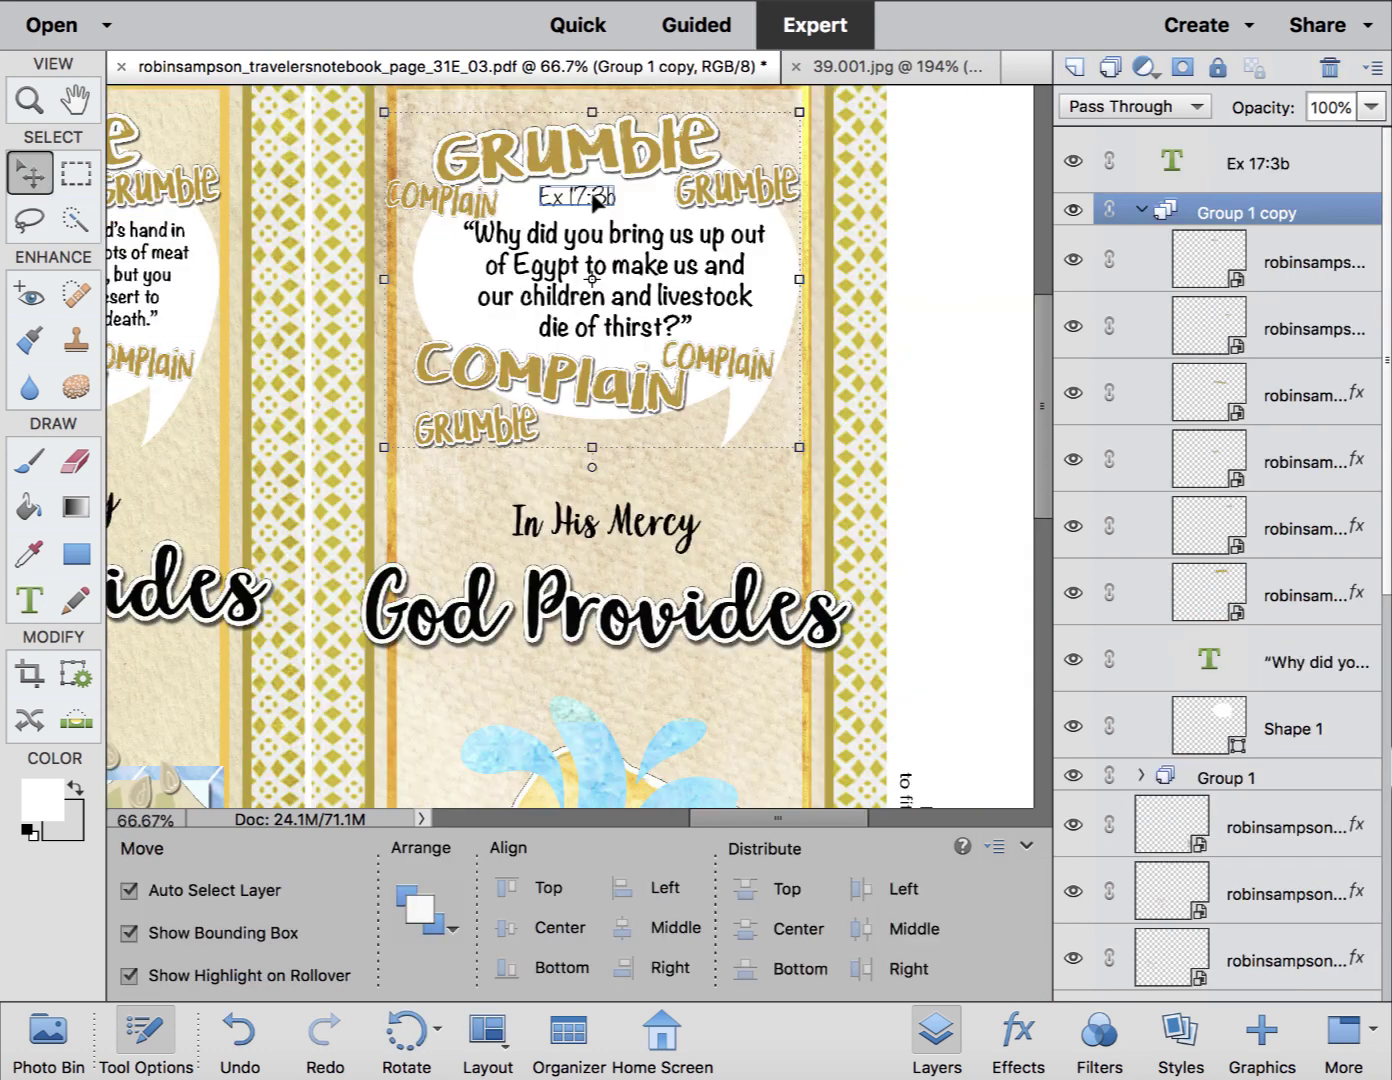
{"action": "left_click_drag", "start_coordinate": [566, 200], "coordinate": [598, 201]}
Duplicate the Scripture reference above the quote in the left-hand speech bubble and change the copy to "Ex 16:3".
{"action": "scroll", "coordinate": [555, 282], "scroll_direction": "left", "scroll_amount": 10}
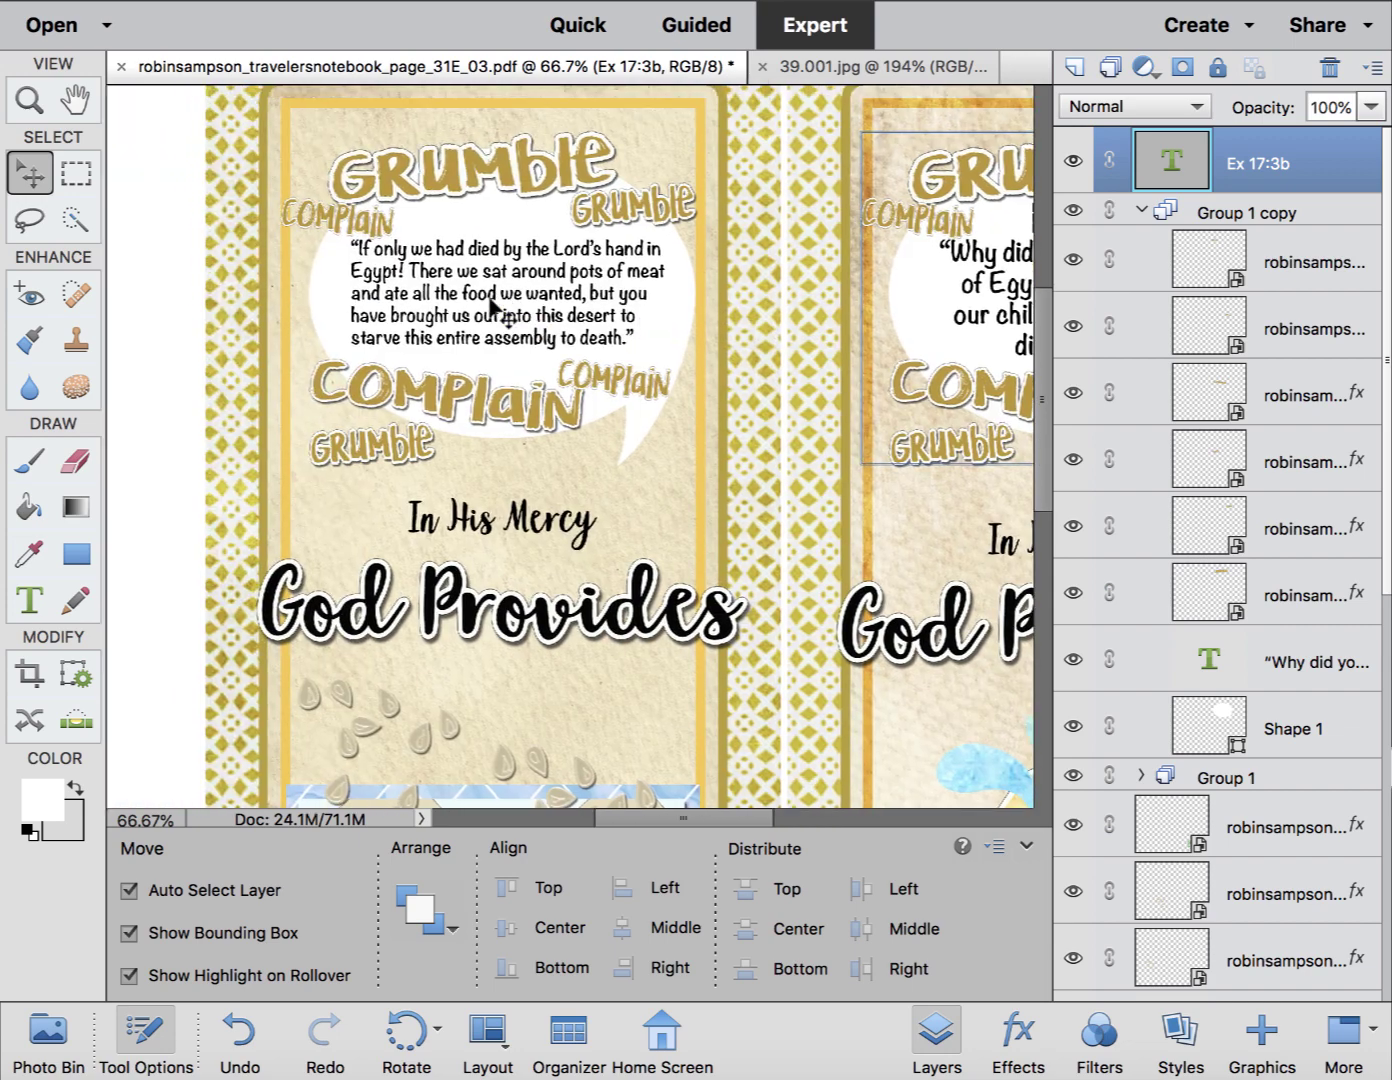
{"action": "key", "text": "super+j"}
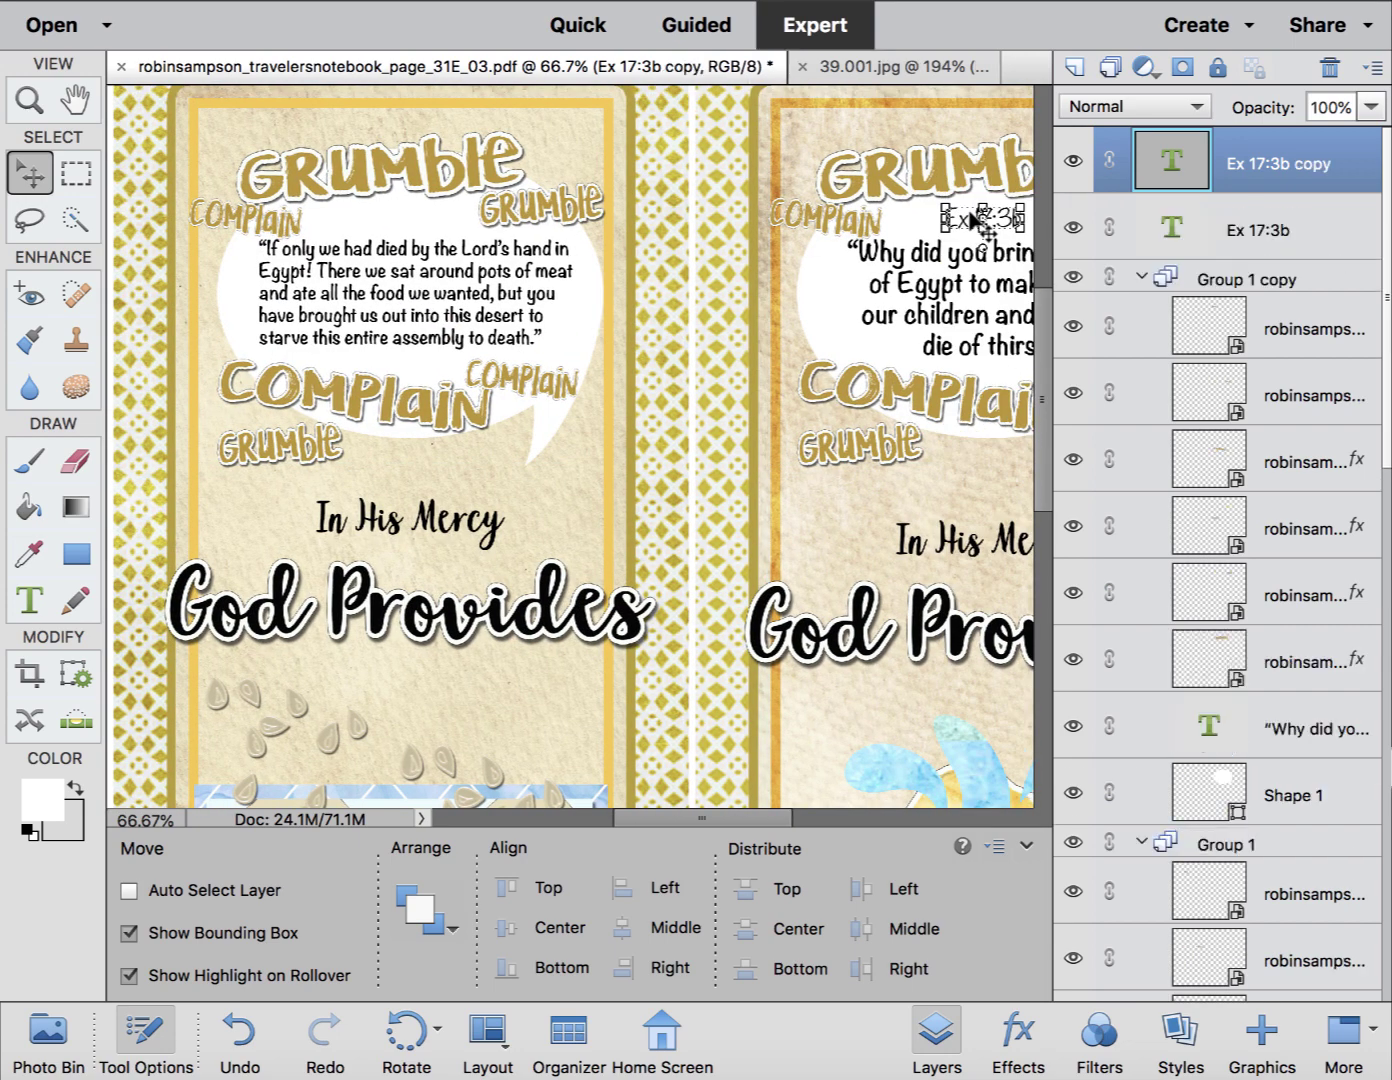
{"action": "left_click", "coordinate": [987, 224], "text": "super"}
{"action": "left_click_drag", "start_coordinate": [986, 228], "coordinate": [447, 217]}
{"action": "left_click", "coordinate": [30, 601]}
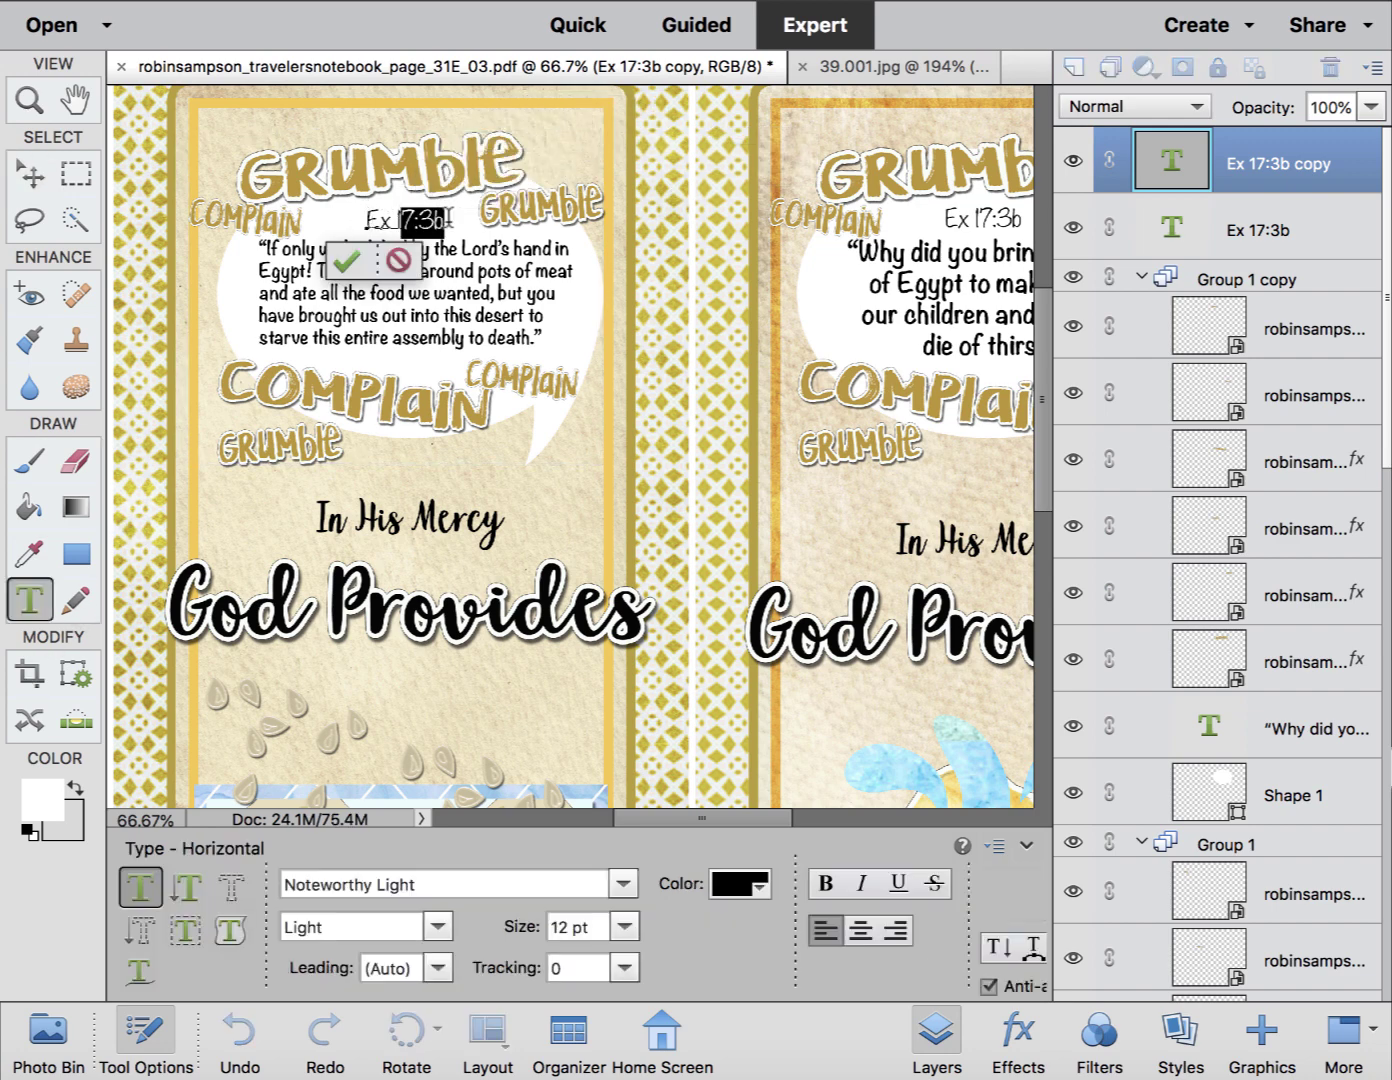
{"action": "type", "text": "6:3"}
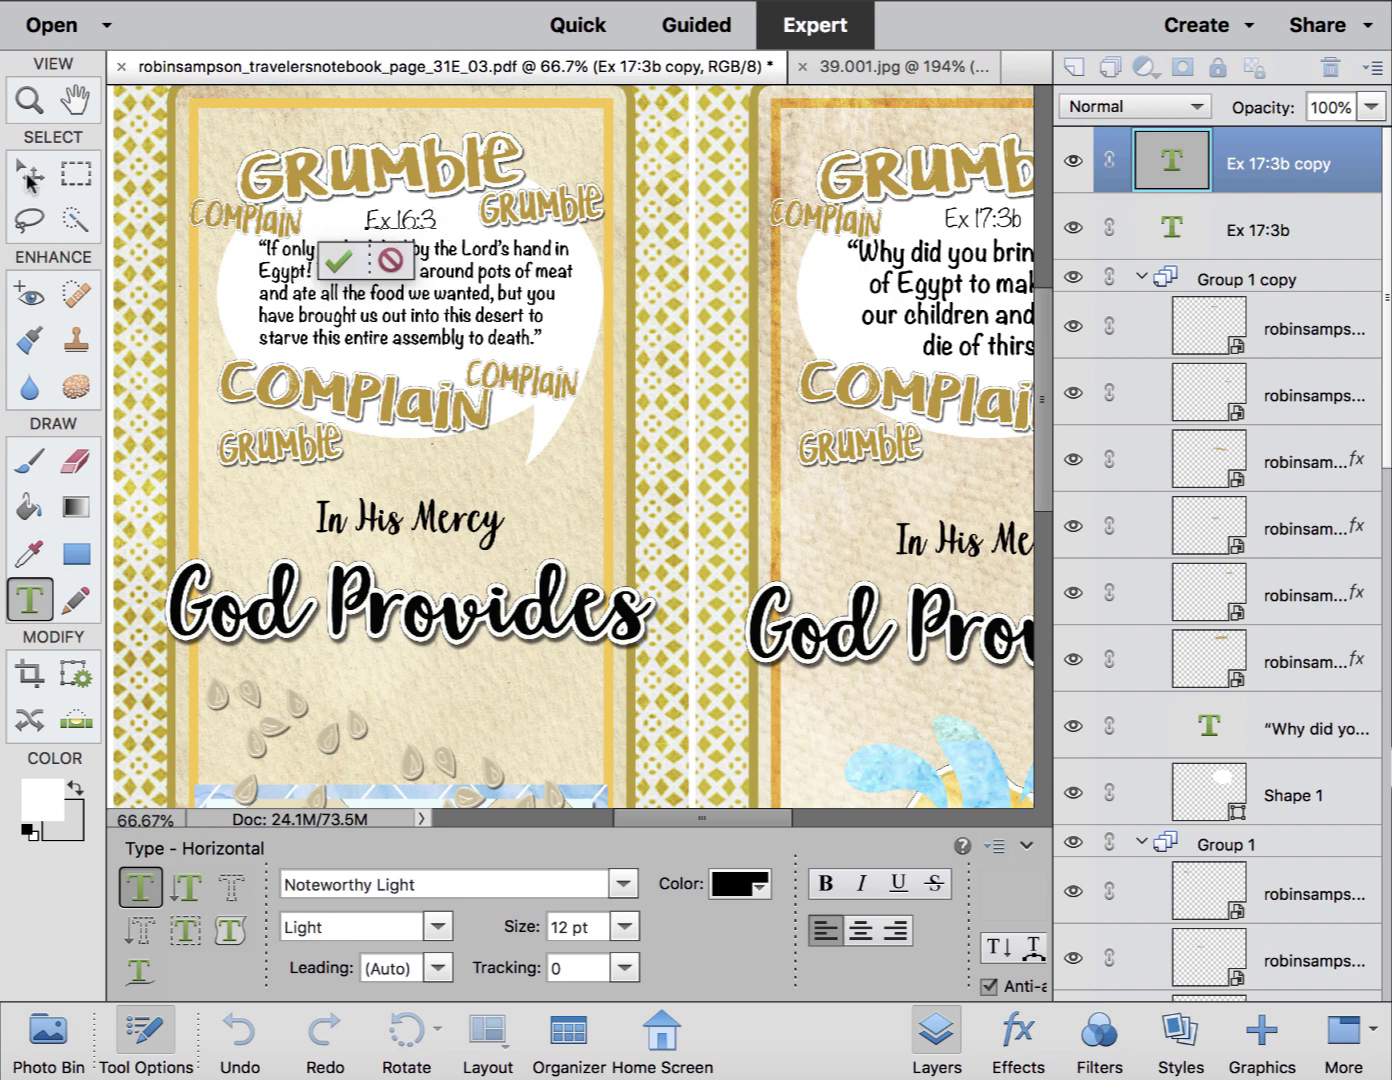
{"action": "left_click", "coordinate": [30, 175]}
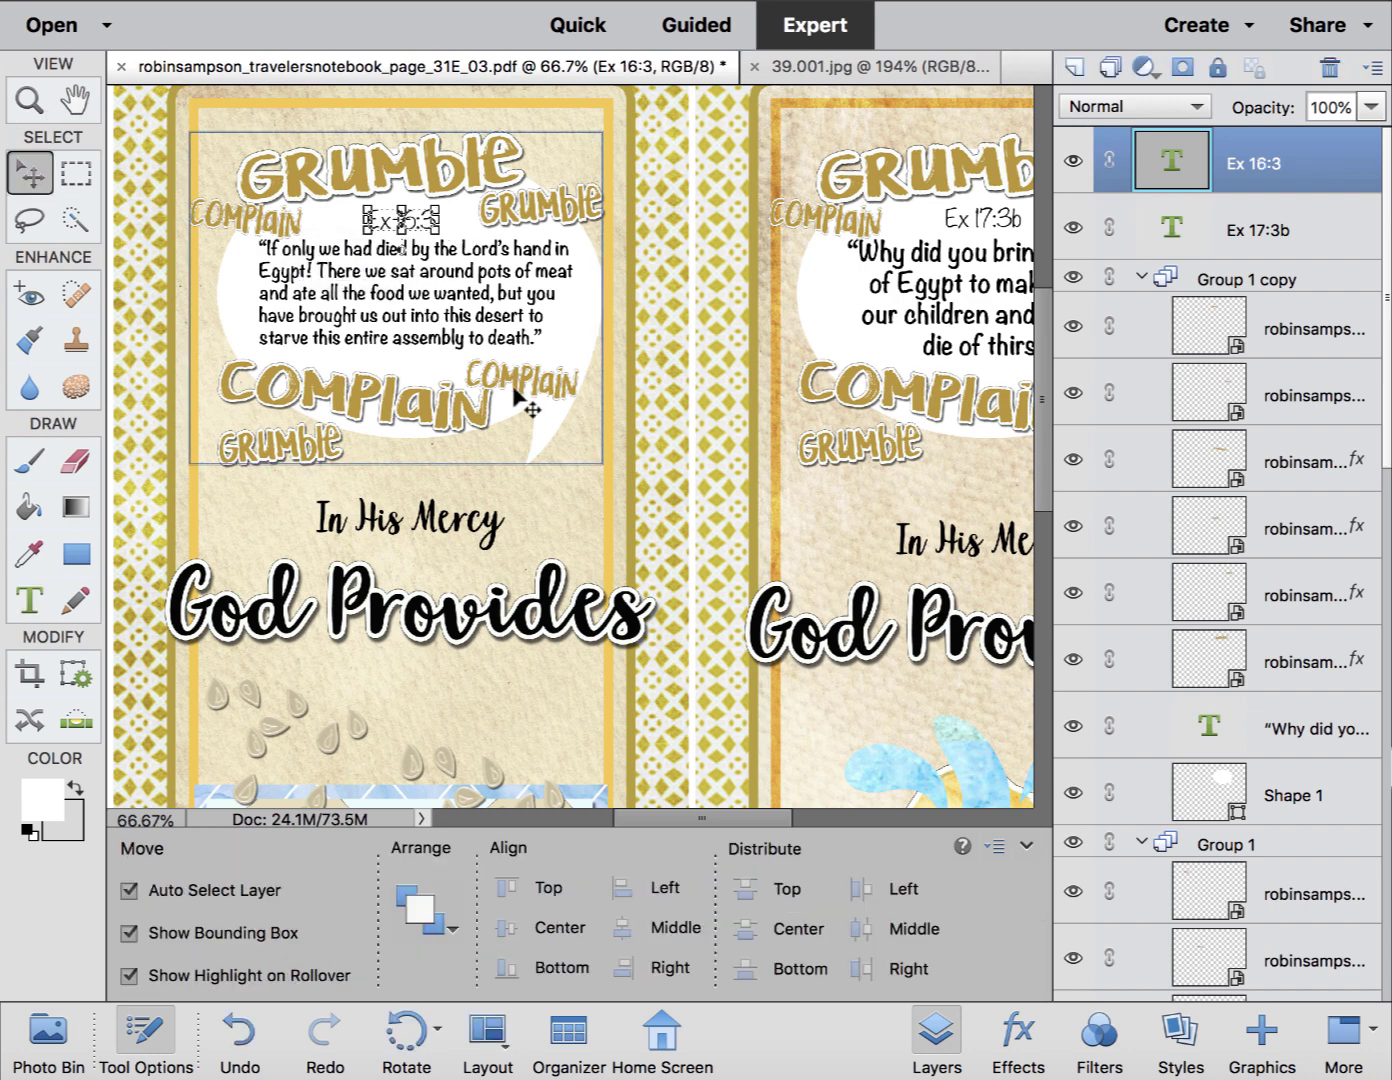
Nudge the left-hand speech bubble and its reference slightly down, and put both Scripture reference layers into Group 1 copy.
{"action": "left_click_drag", "start_coordinate": [500, 317], "coordinate": [503, 324]}
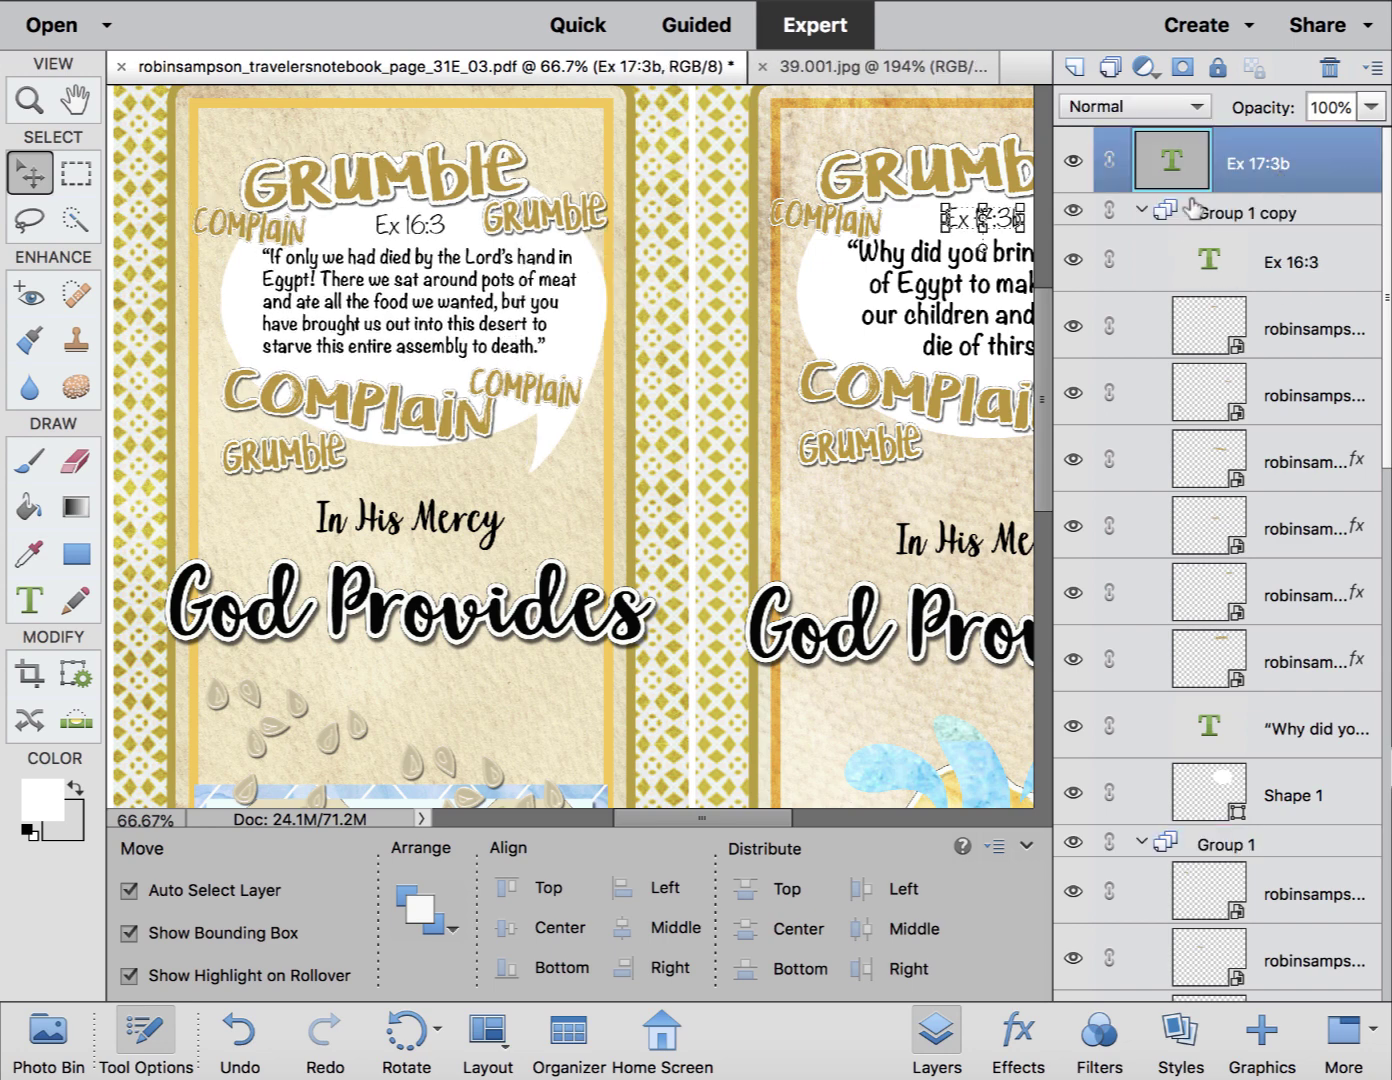
{"action": "left_click", "coordinate": [1141, 209]}
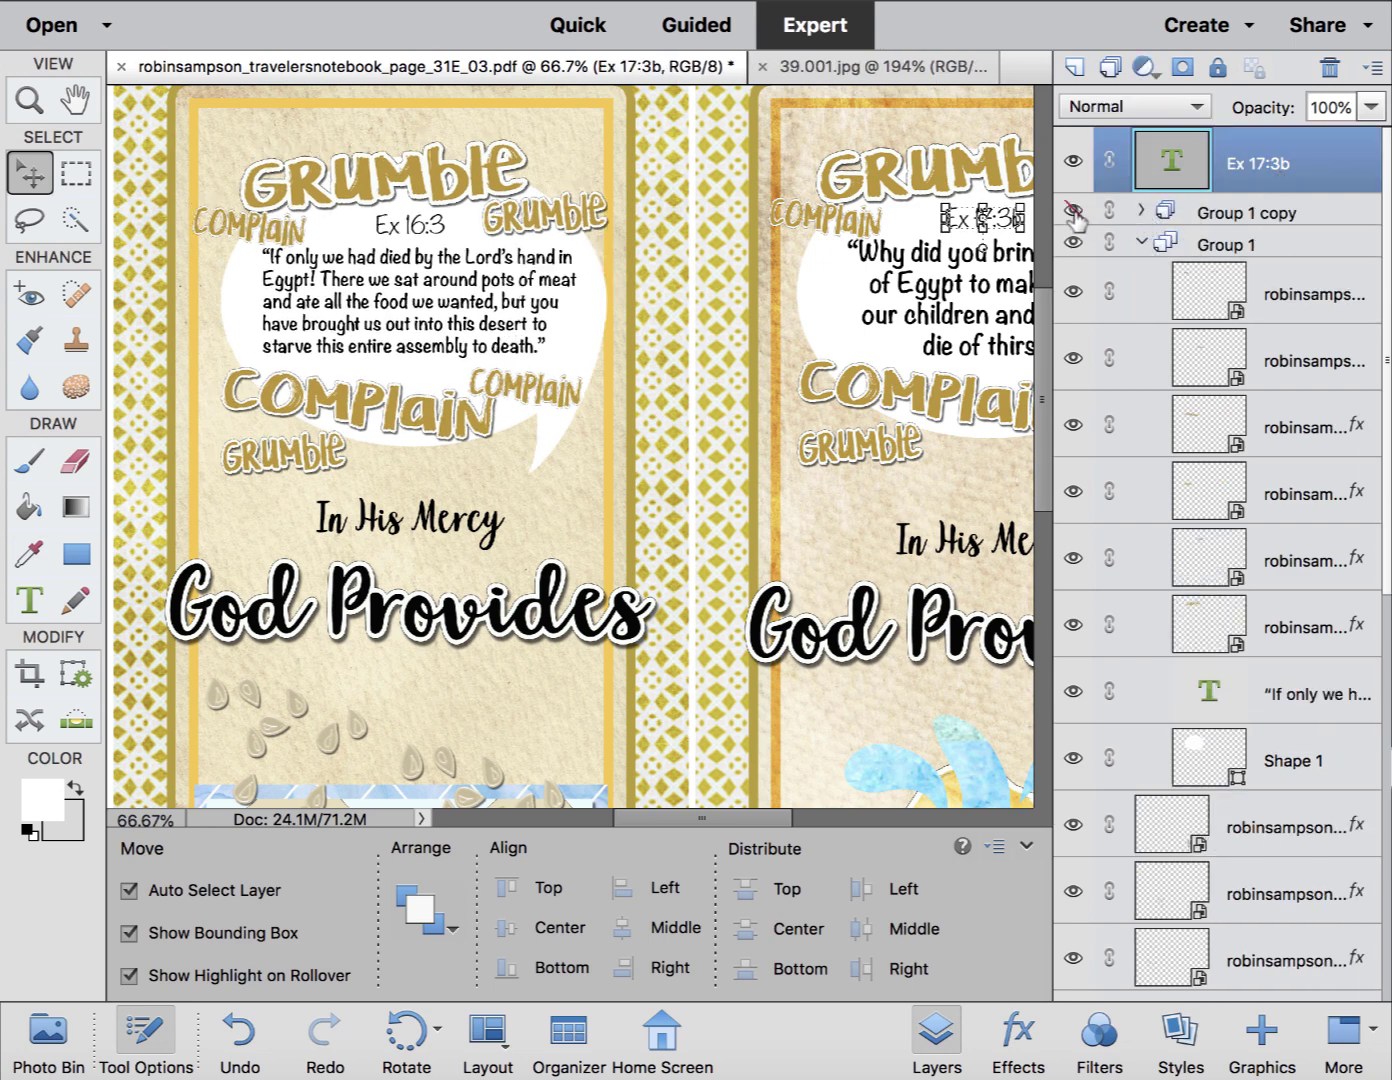
{"action": "left_click", "coordinate": [1073, 211]}
{"action": "left_click", "coordinate": [1073, 211]}
Move the right-hand page's "God Provides" word art slightly up, closer to "In His Mercy".
{"action": "key", "text": "ctrl+0"}
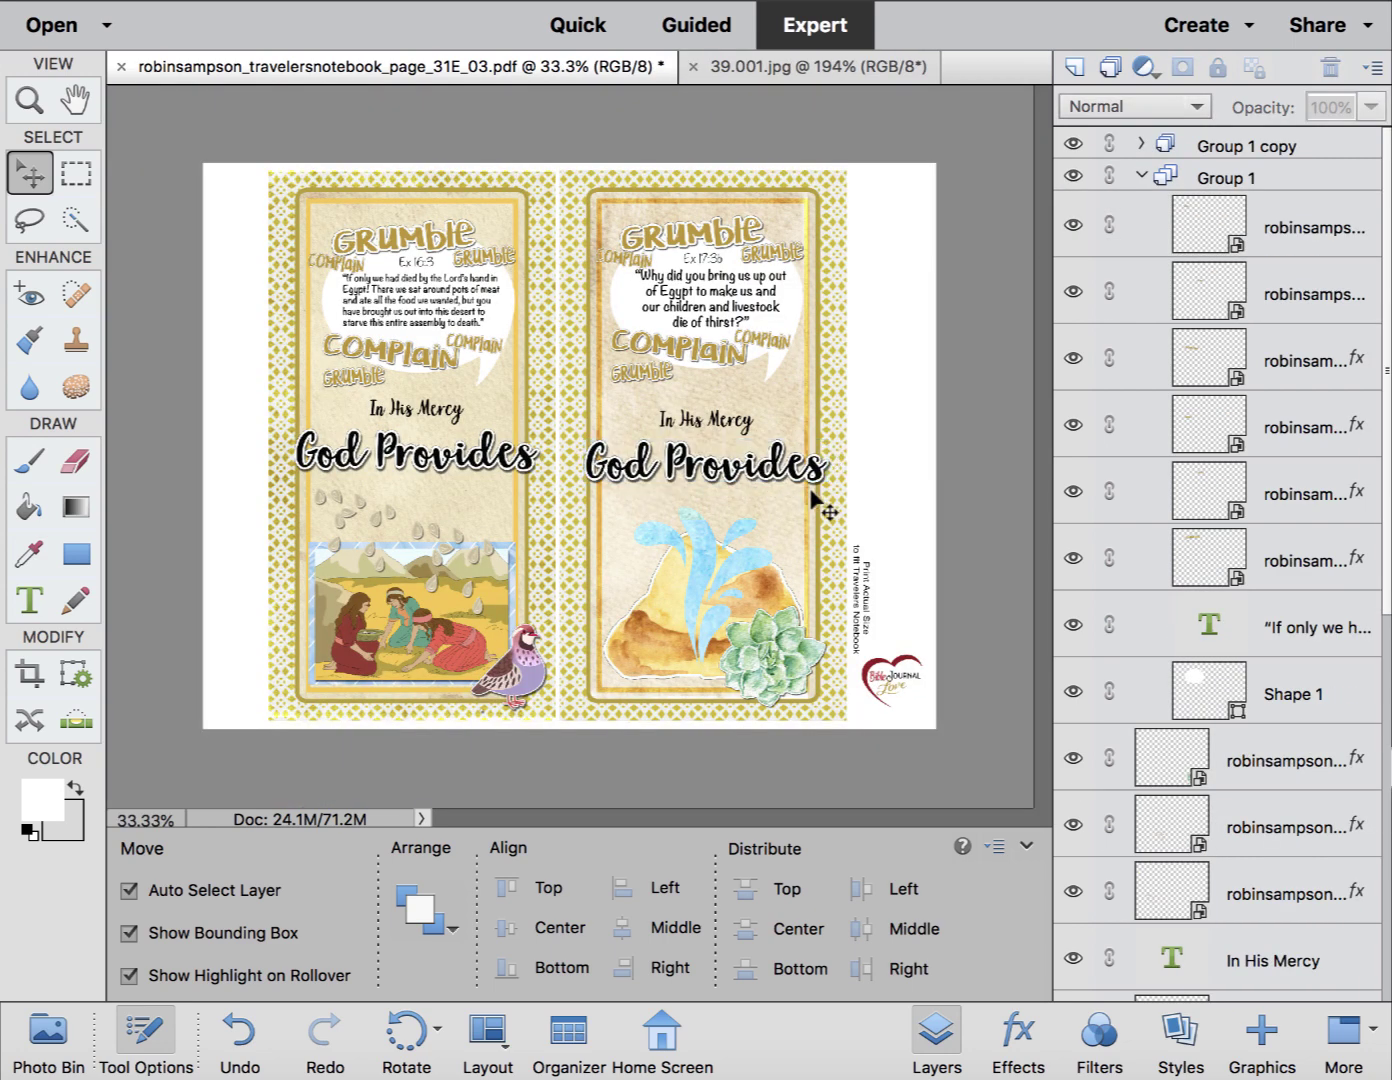
{"action": "left_click_drag", "start_coordinate": [782, 467], "coordinate": [777, 459]}
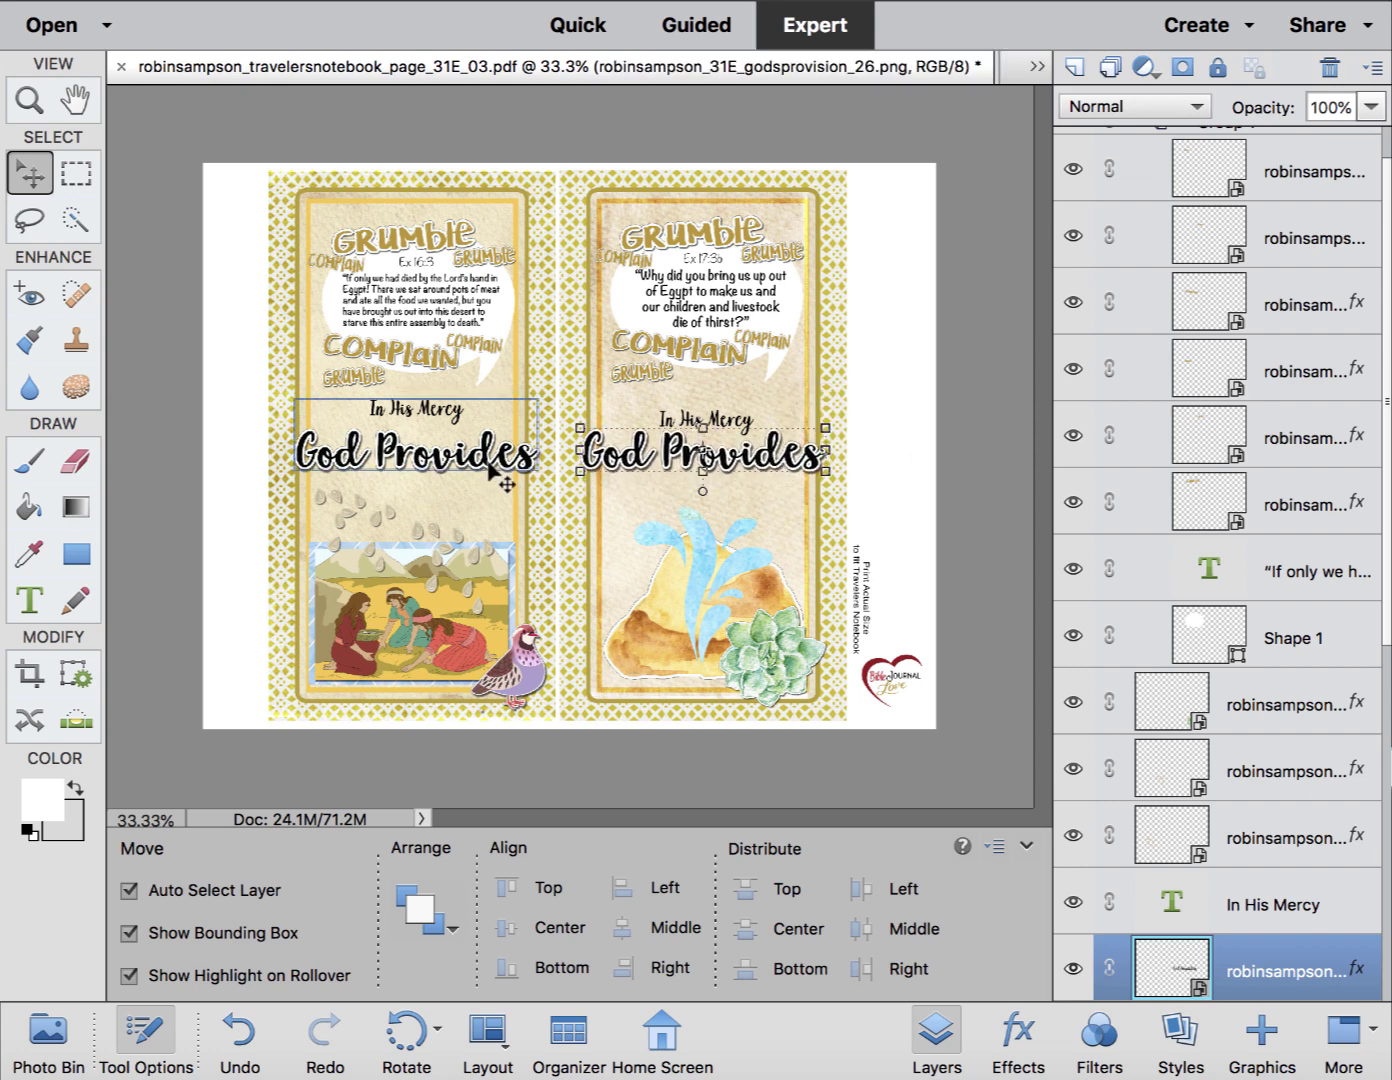
Nudge the left-hand page's "In His Mercy God Provides" title very slightly.
{"action": "left_click", "coordinate": [483, 467]}
{"action": "left_click_drag", "start_coordinate": [483, 466], "coordinate": [484, 467]}
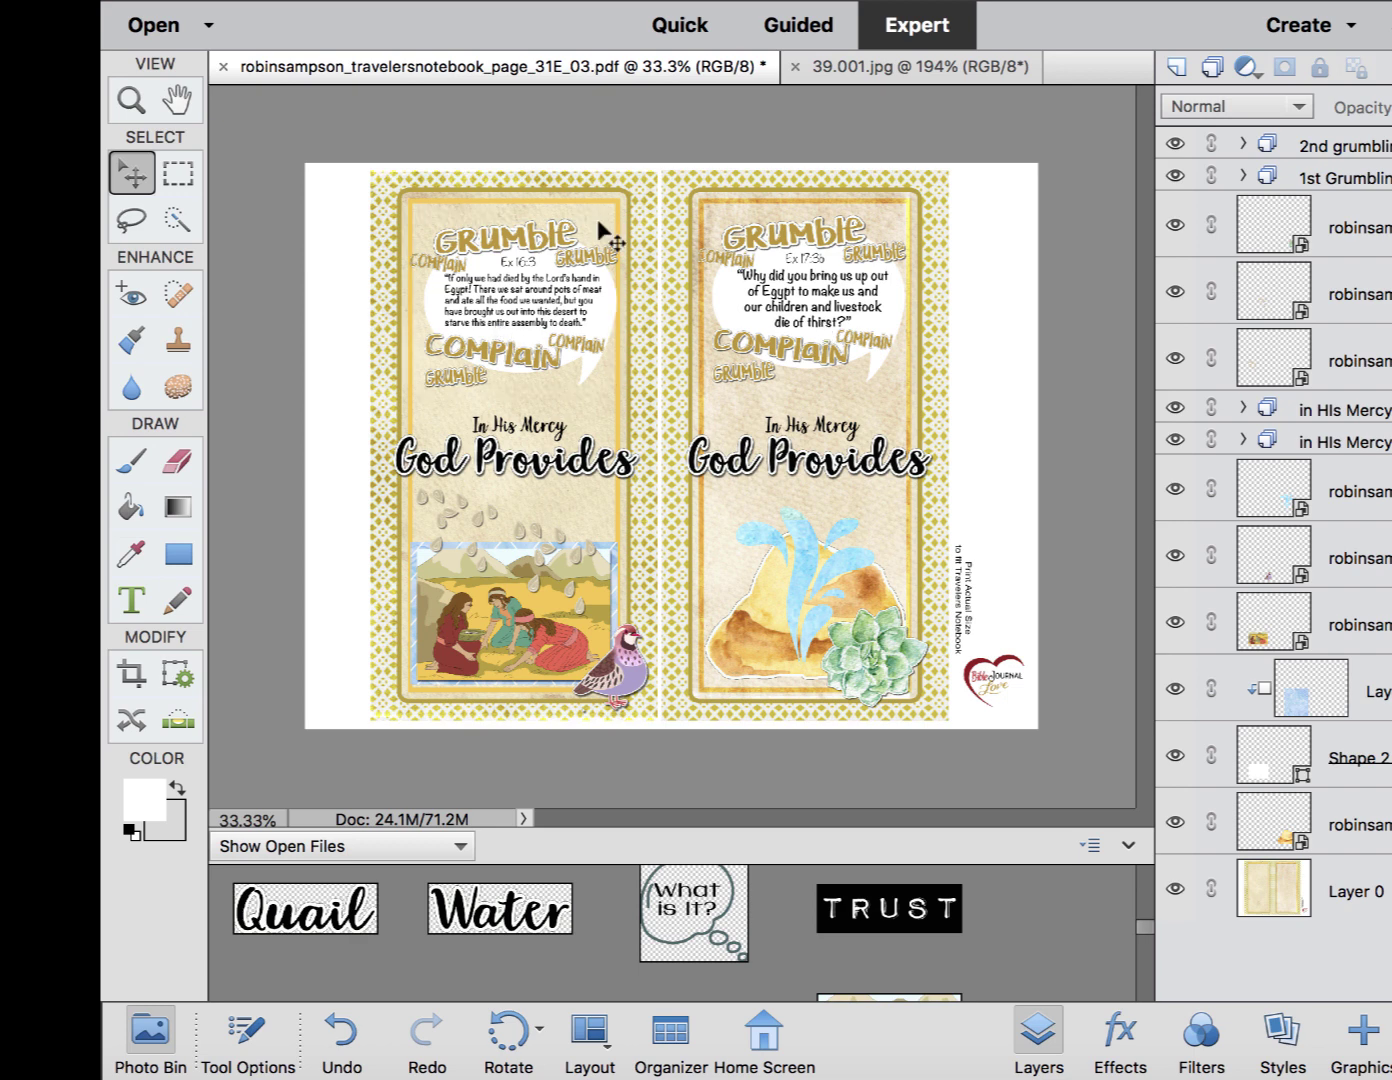
Scale the left-hand page's grumbling group to 78.61% width and 79.60% height and reposition it above the "In His Mercy" title.
{"action": "left_click", "coordinate": [540, 284]}
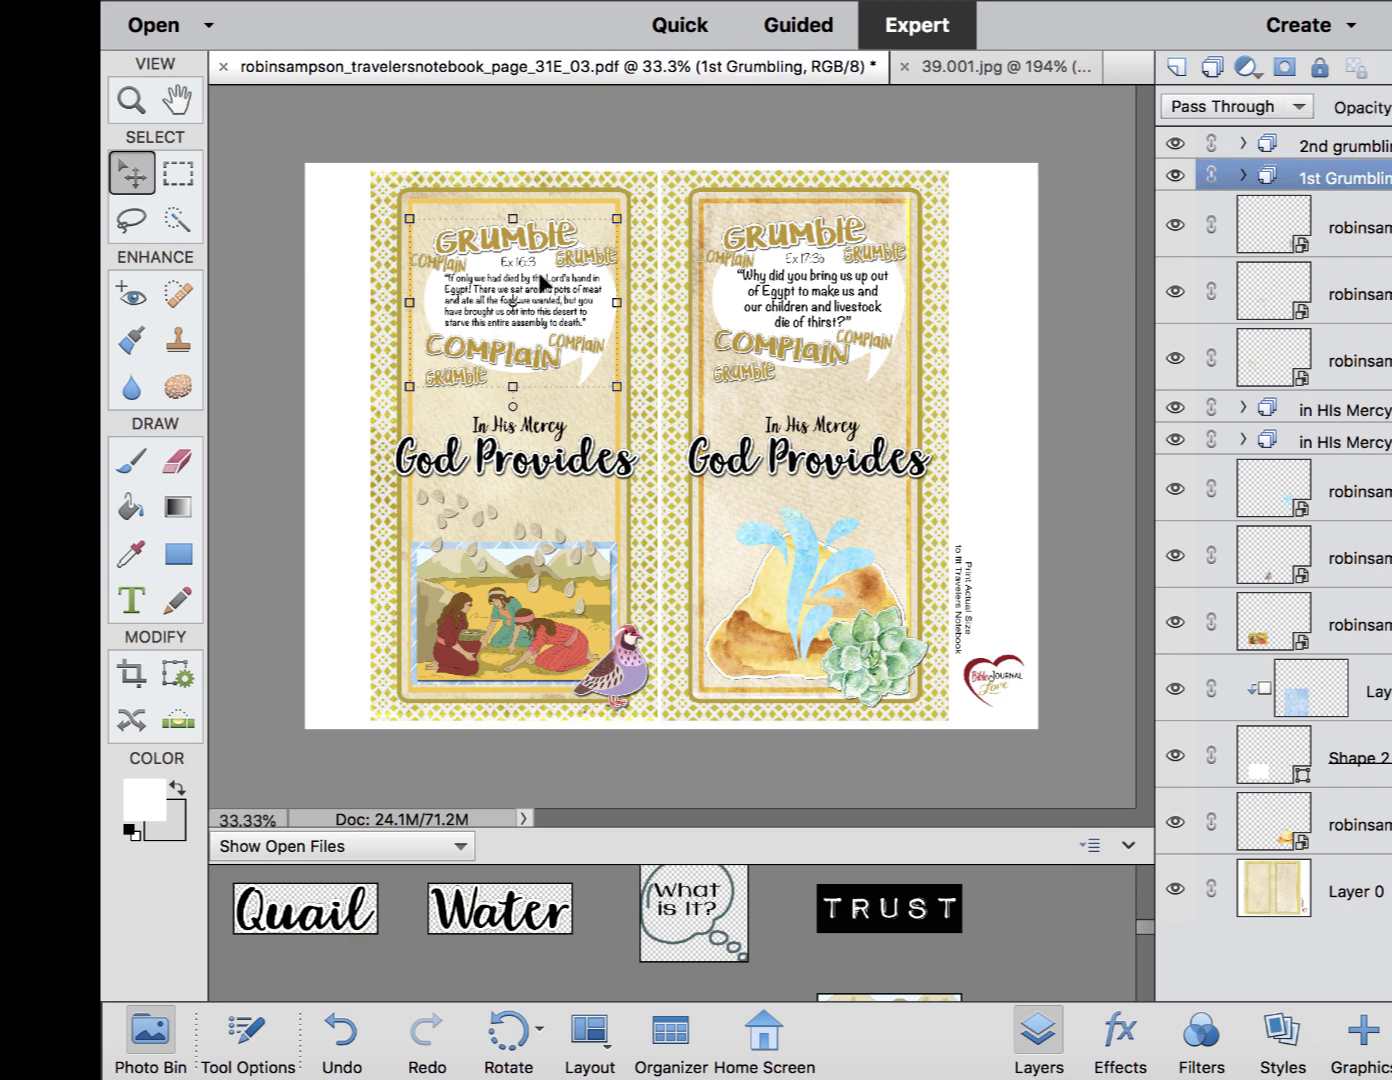
{"action": "left_click_drag", "start_coordinate": [617, 215], "coordinate": [575, 252]}
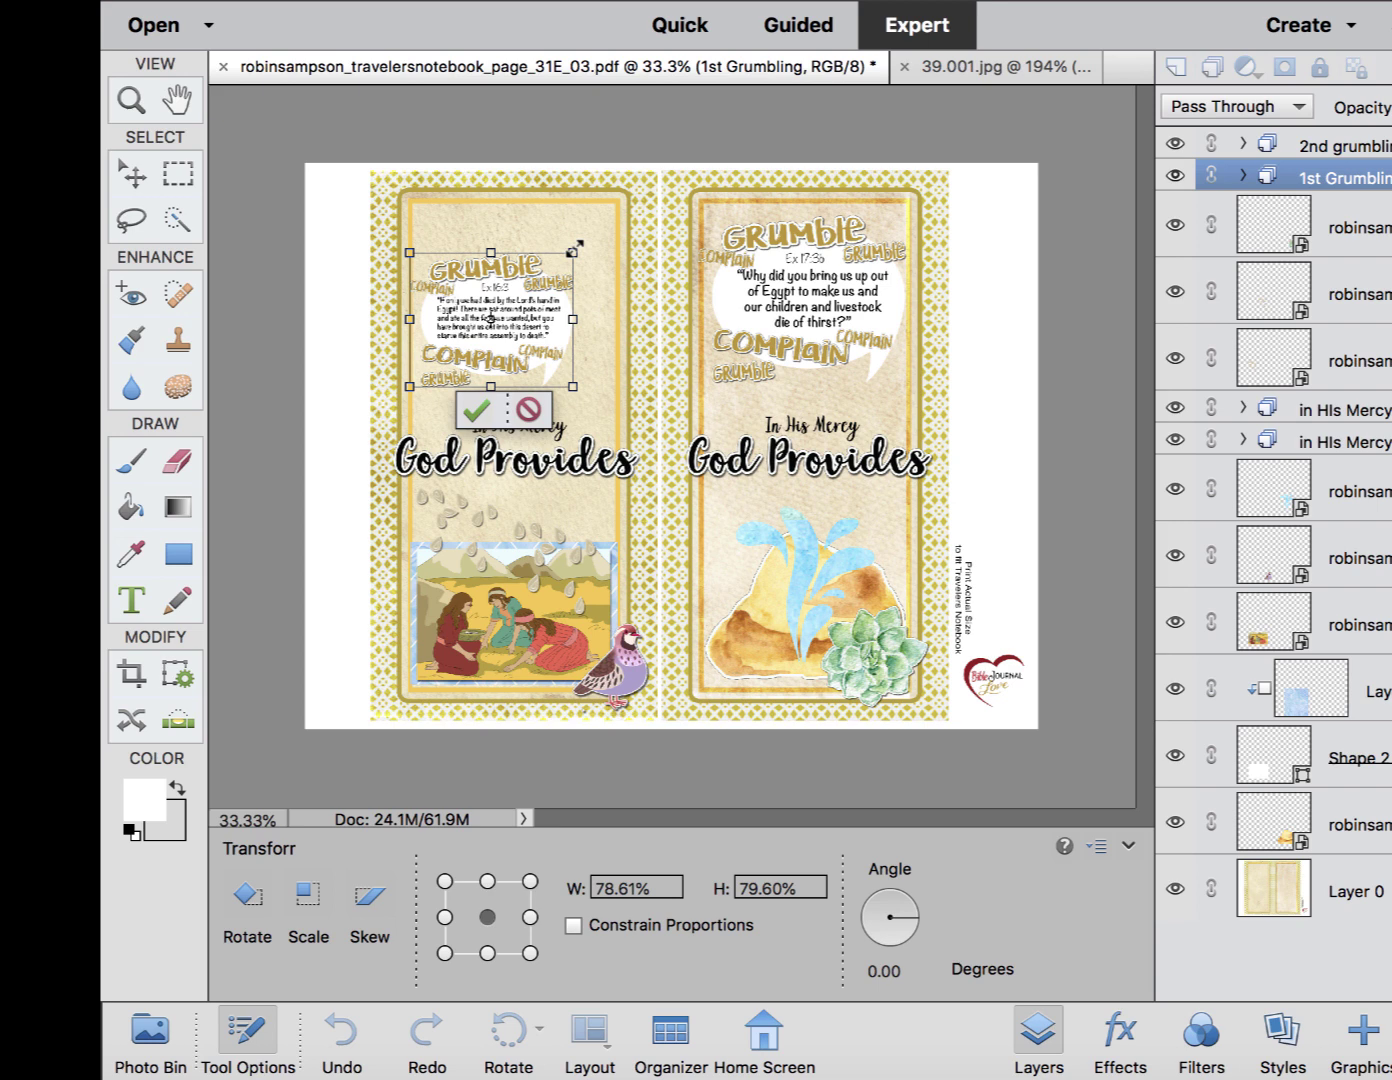
{"action": "left_click_drag", "start_coordinate": [521, 314], "coordinate": [549, 314]}
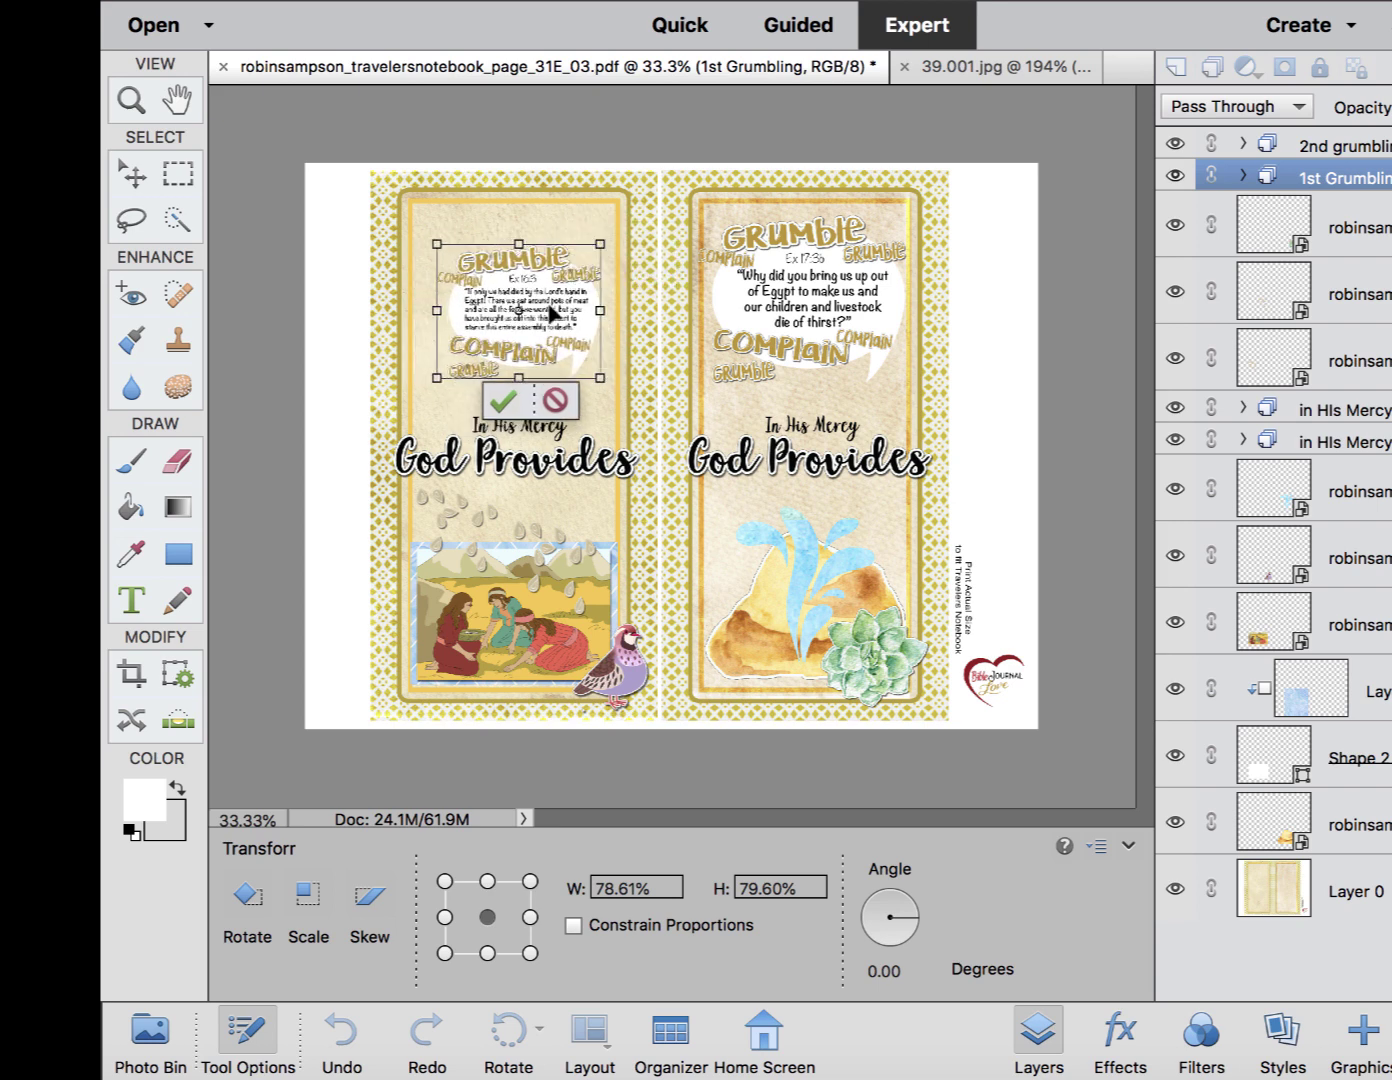
{"action": "left_click", "coordinate": [503, 400]}
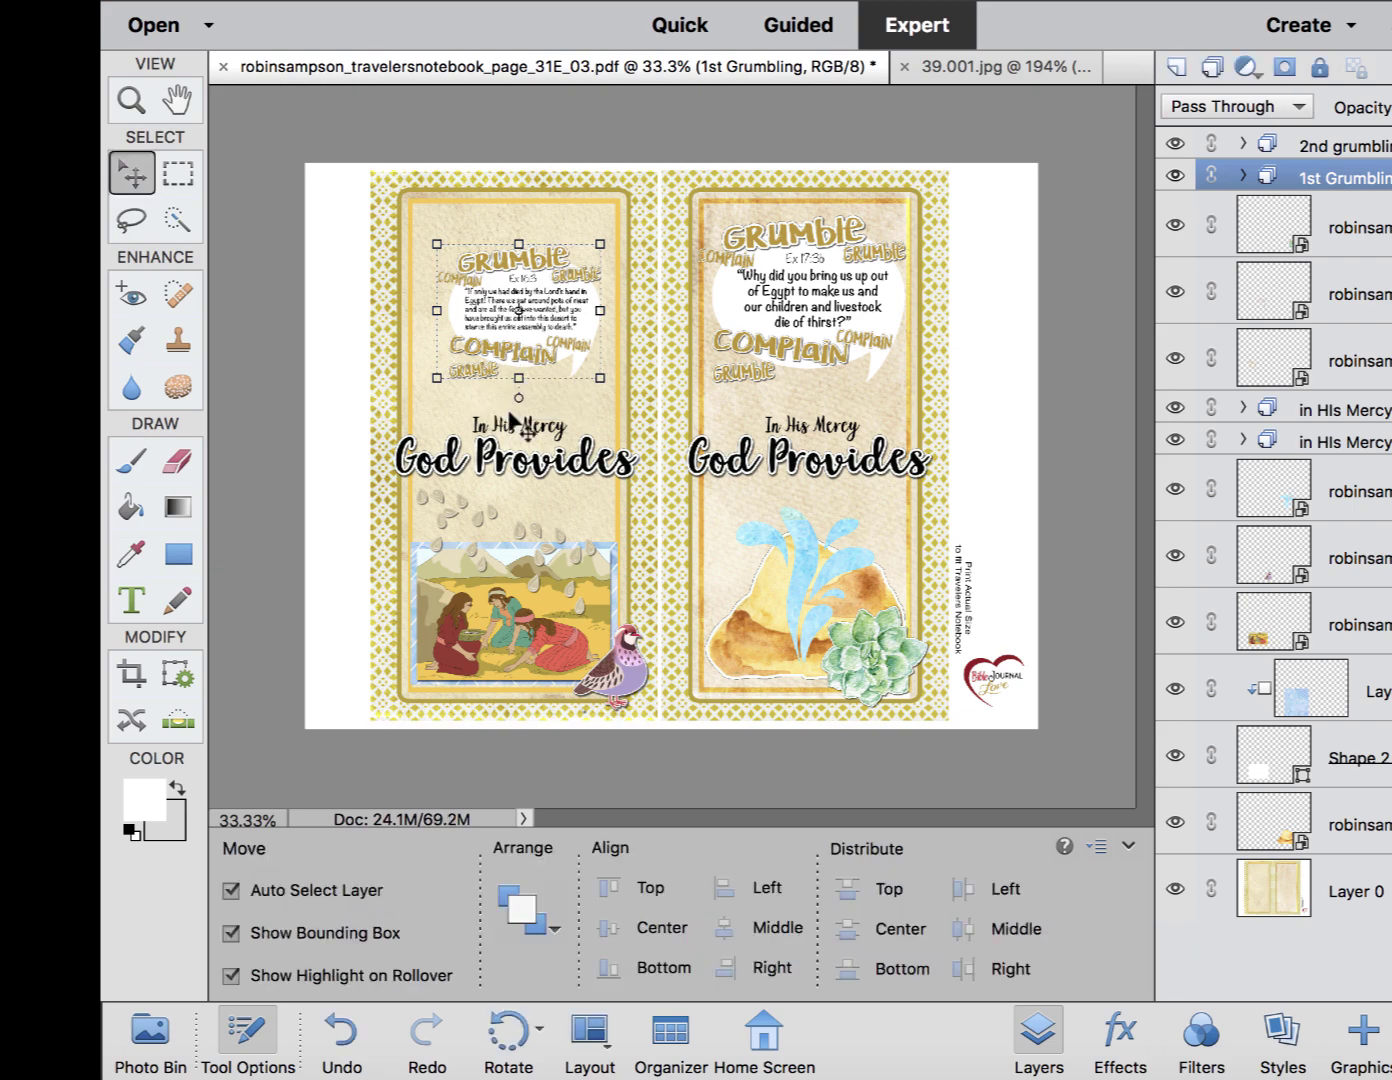
{"action": "key", "text": "super+equal"}
{"action": "key", "text": "super+equal"}
{"action": "scroll", "coordinate": [514, 426], "scroll_direction": "up", "scroll_amount": 3}
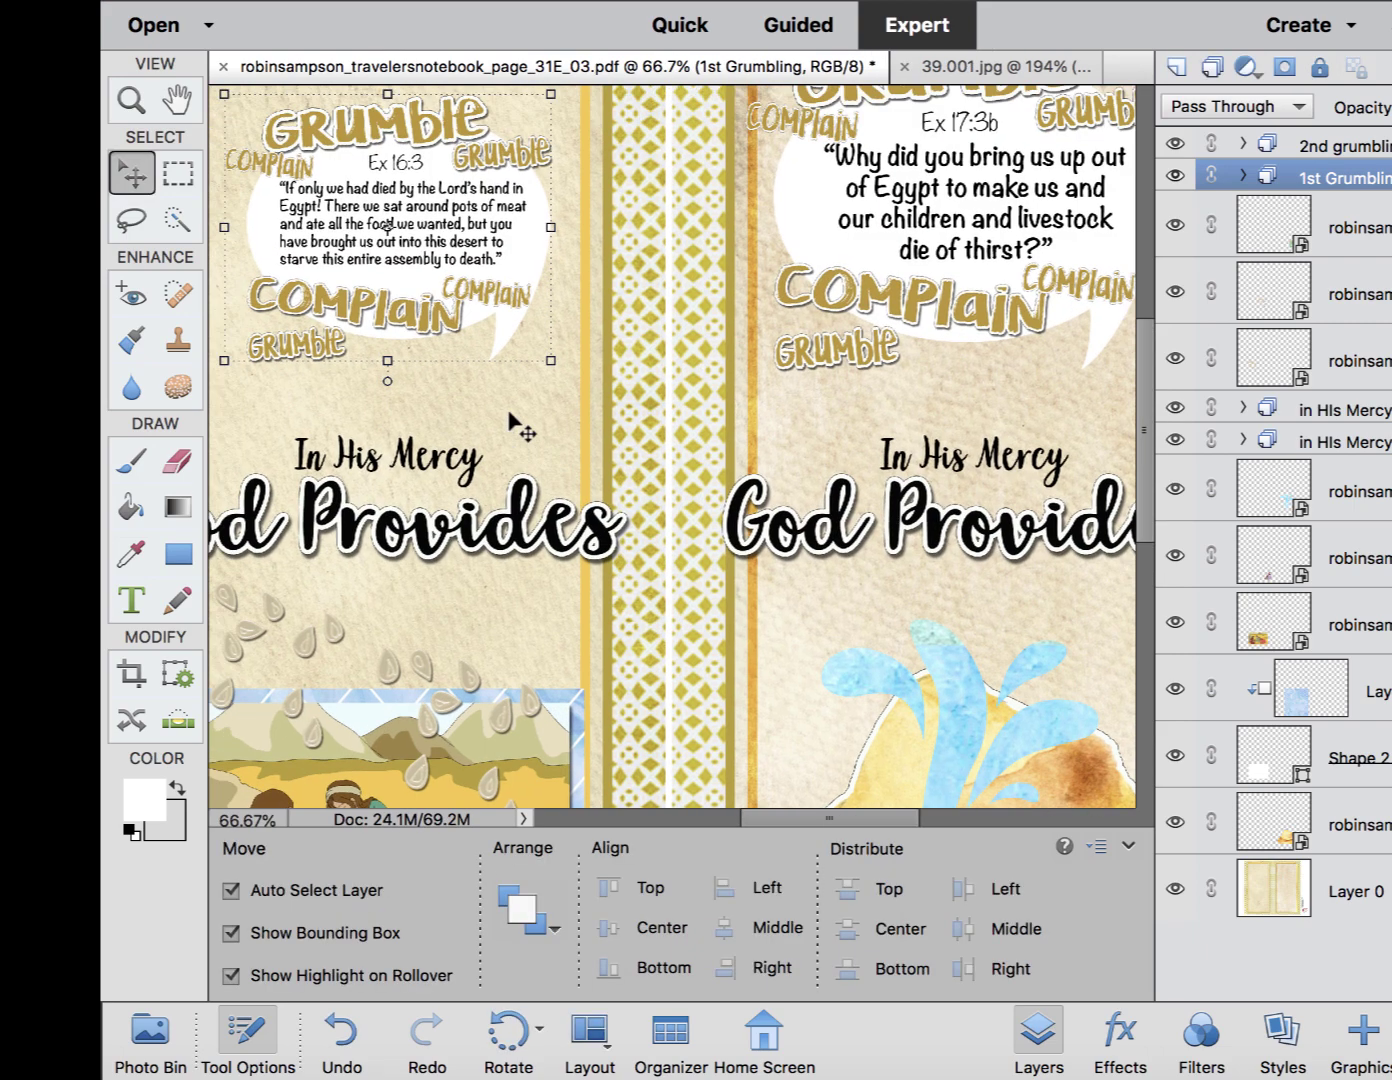
{"action": "scroll", "coordinate": [513, 427], "scroll_direction": "left", "scroll_amount": 5}
{"action": "scroll", "coordinate": [513, 426], "scroll_direction": "up", "scroll_amount": 2}
{"action": "left_click_drag", "start_coordinate": [648, 343], "coordinate": [632, 348]}
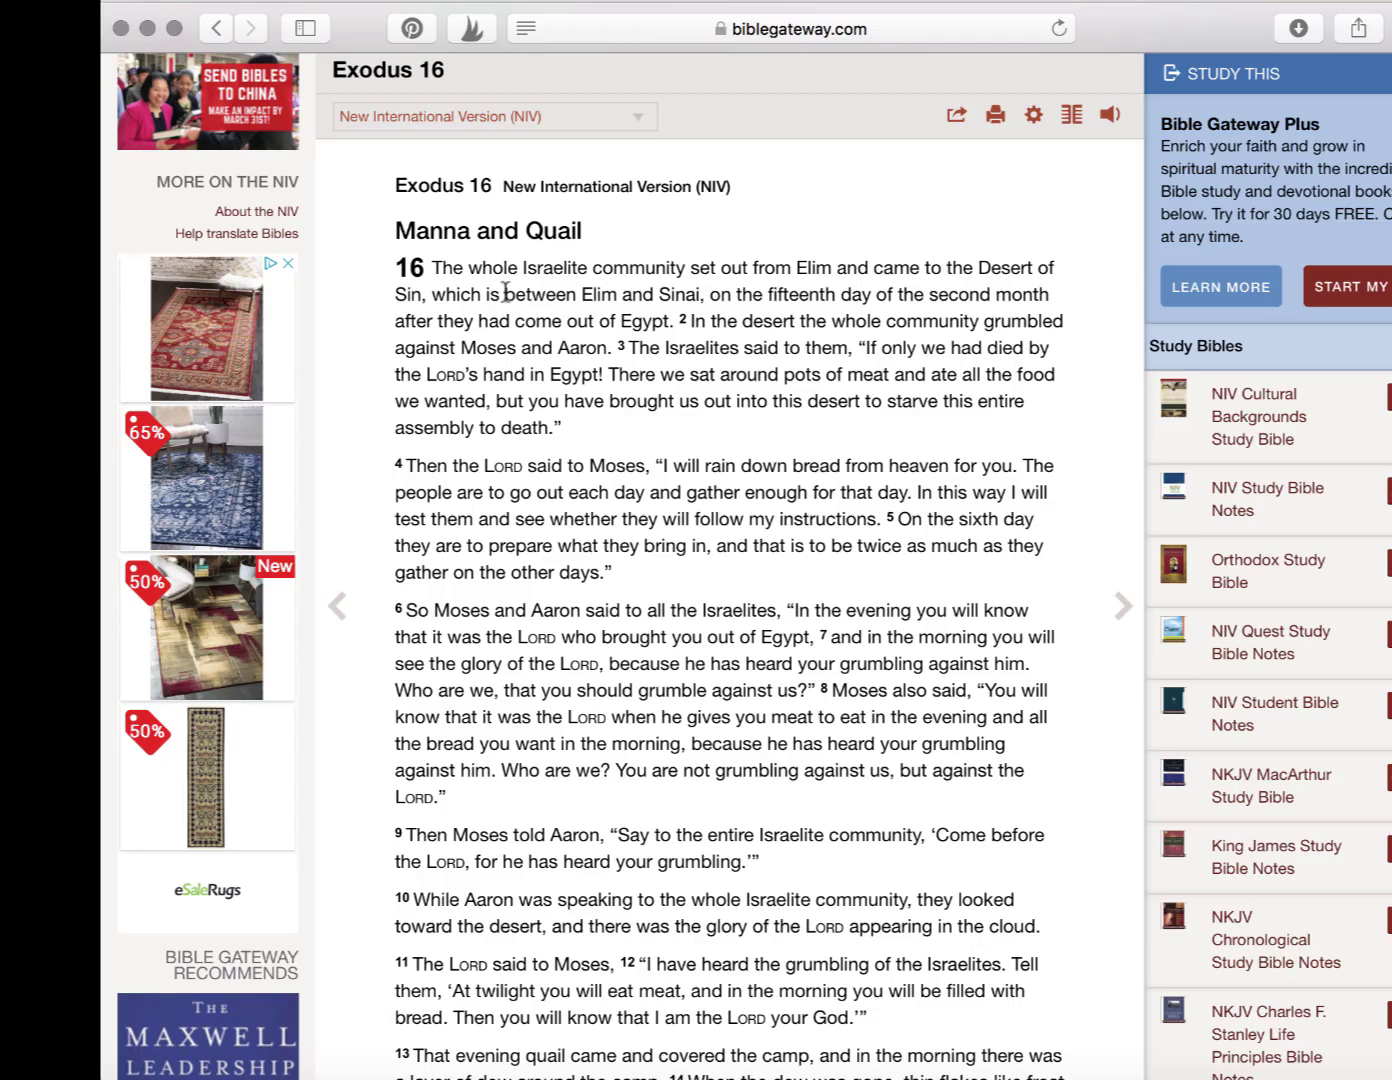
Copy the phrase "between Elim and Sinai" from the Exodus 16 web page and return to the Photoshop Elements document.
{"action": "left_click_drag", "start_coordinate": [504, 294], "coordinate": [697, 292]}
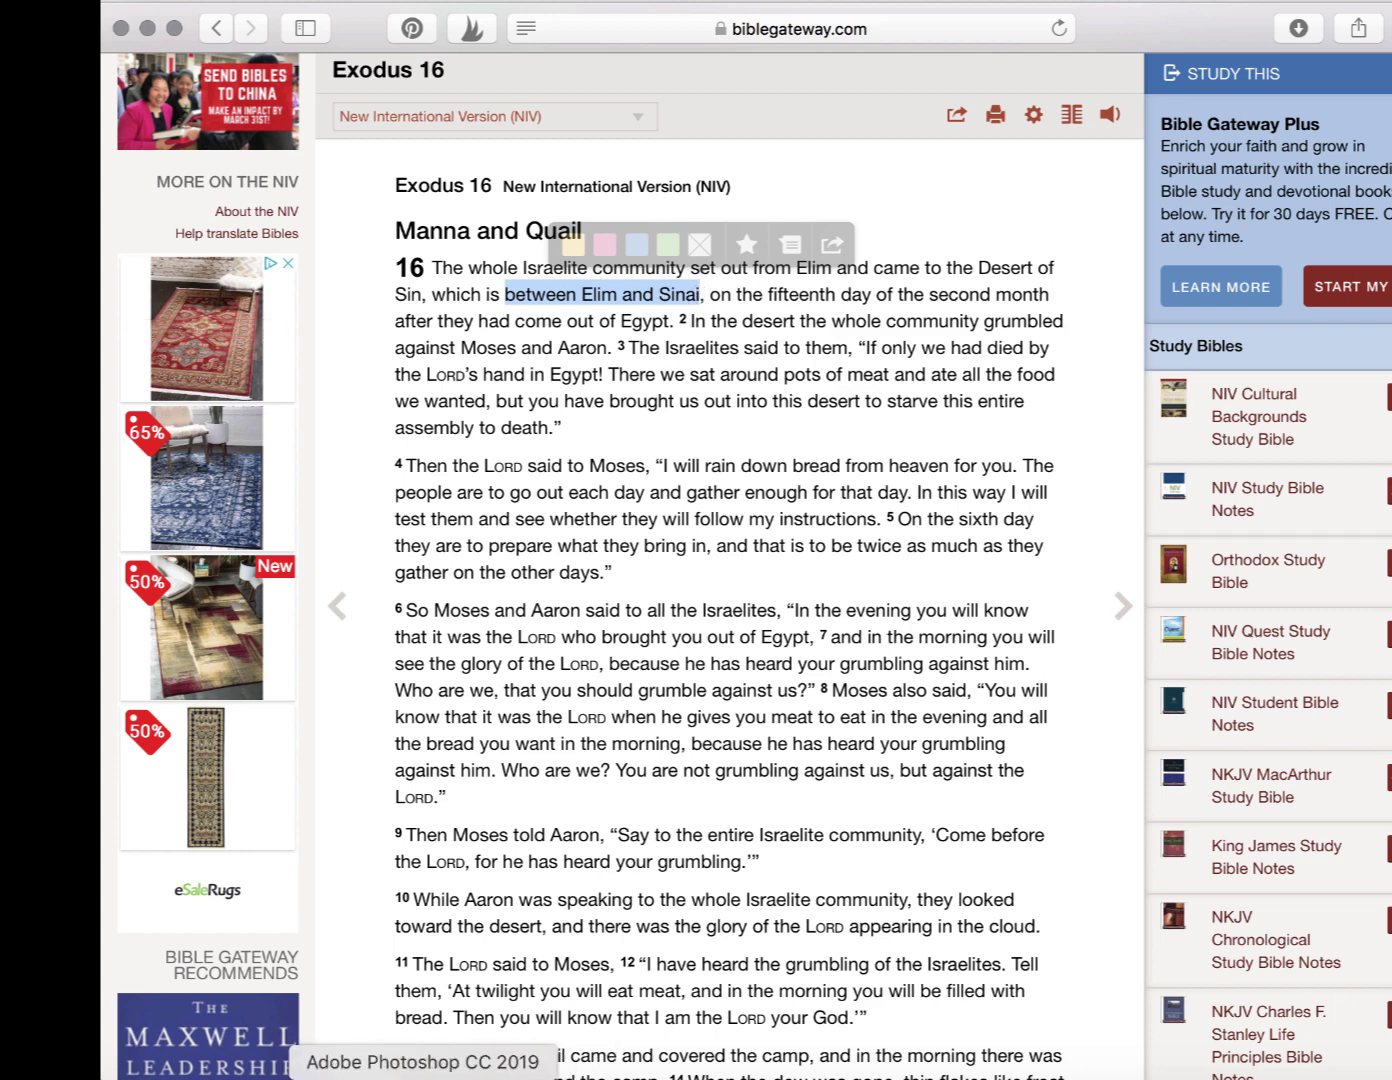
{"action": "scroll", "coordinate": [677, 679], "scroll_direction": "down", "scroll_amount": 3}
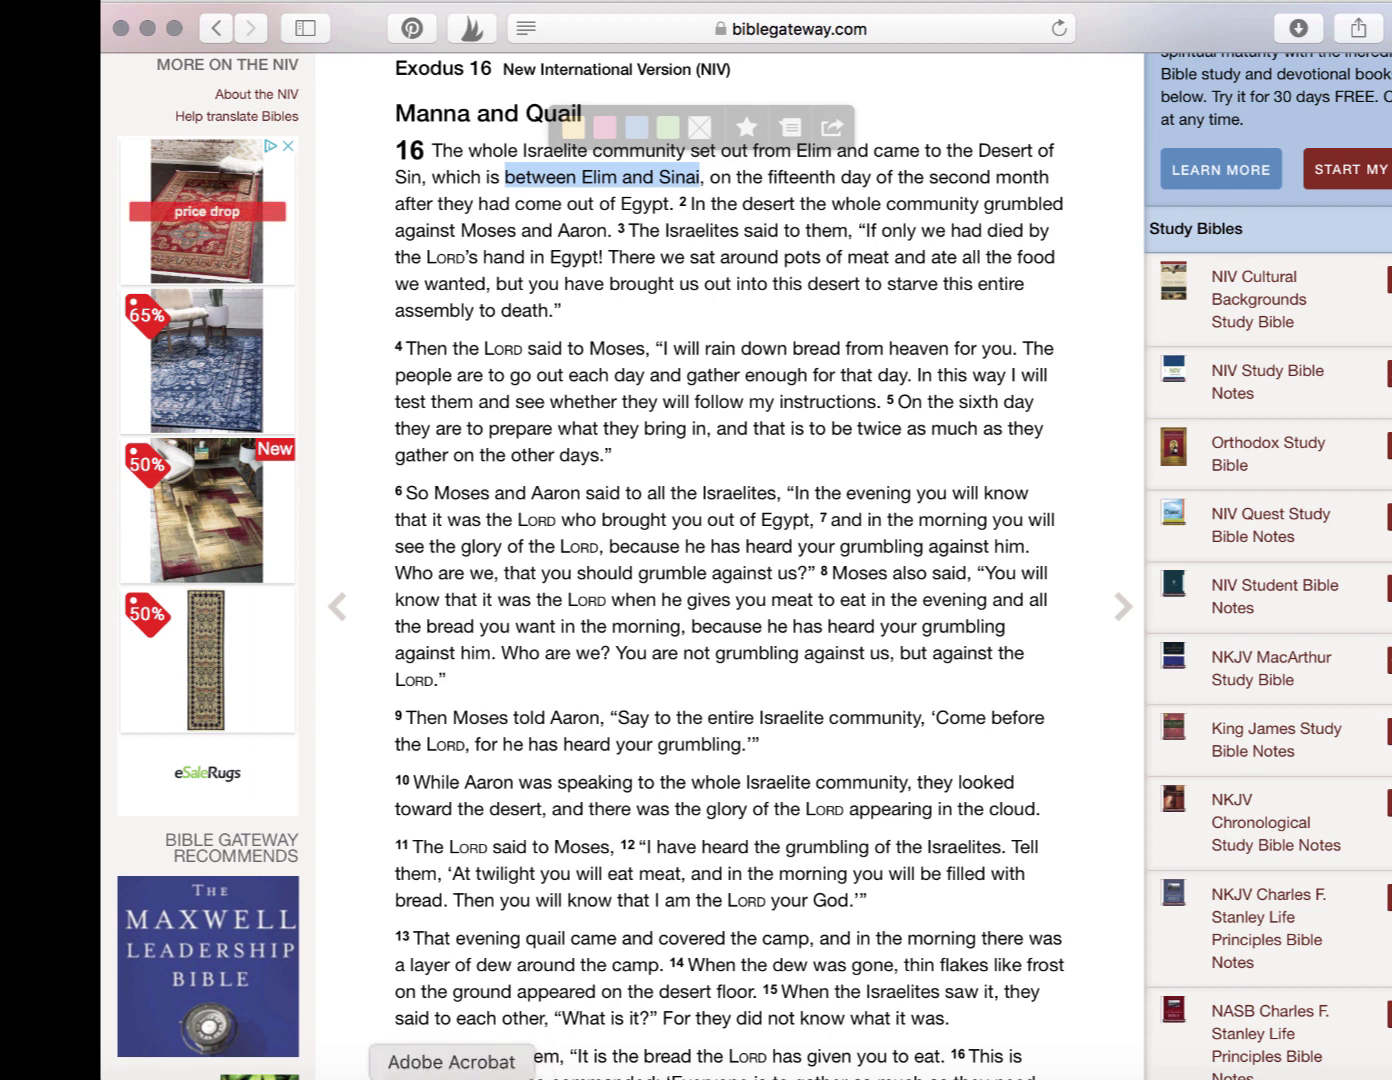
{"action": "left_click", "coordinate": [330, 1076]}
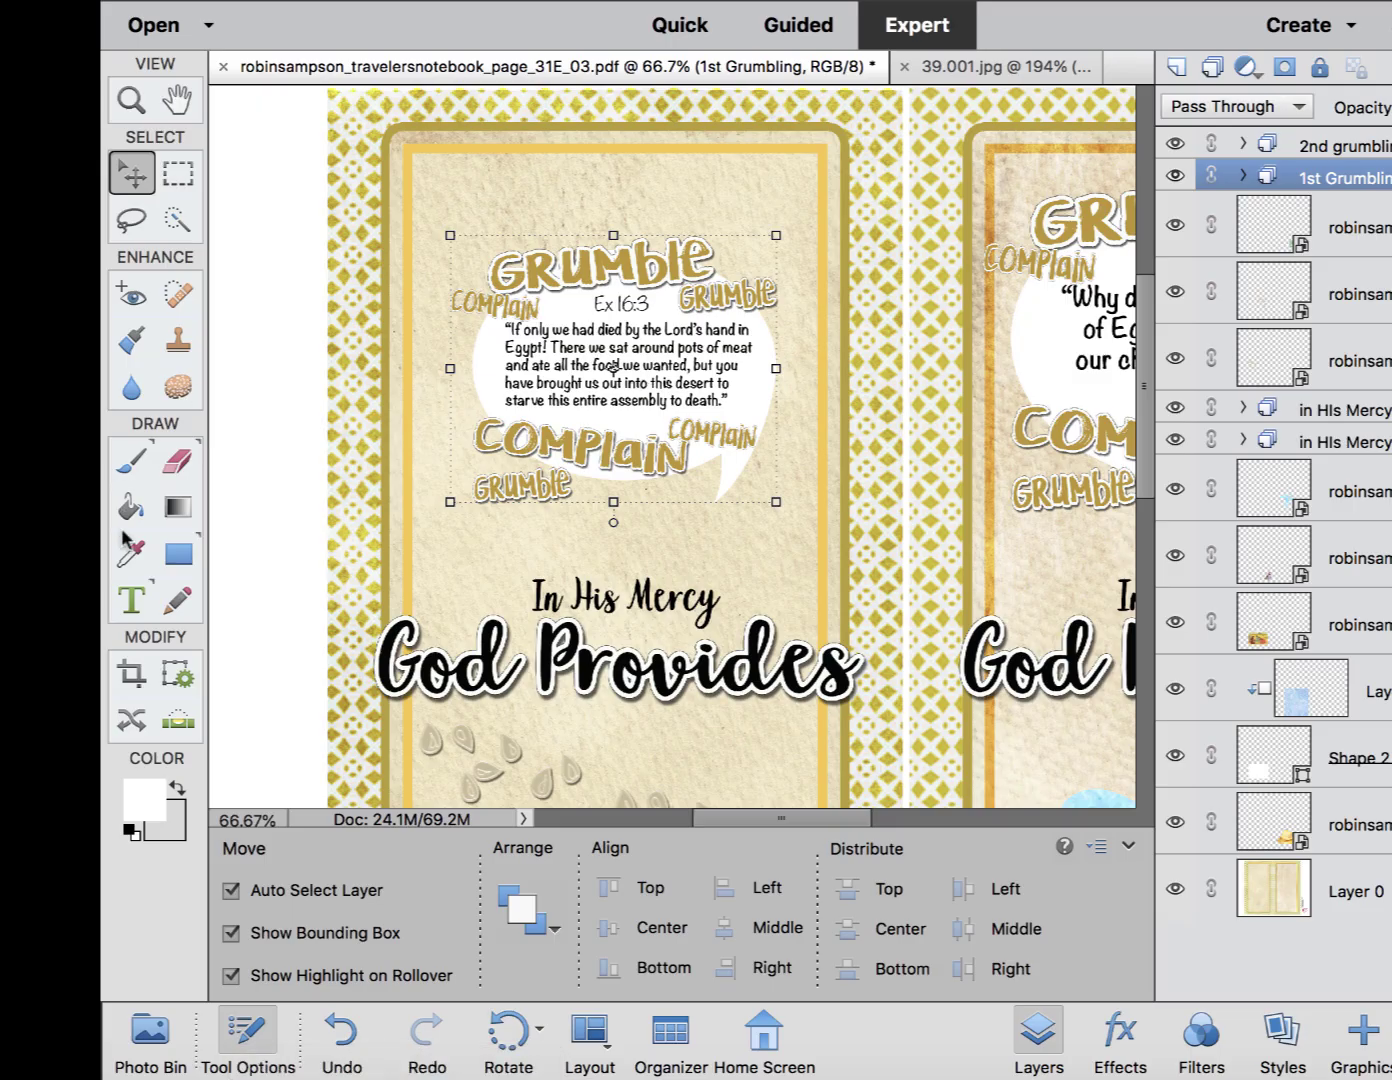
Add the text "Between Elim and Sinai" at the head of the left-hand page, with a capital B.
{"action": "left_click", "coordinate": [130, 600]}
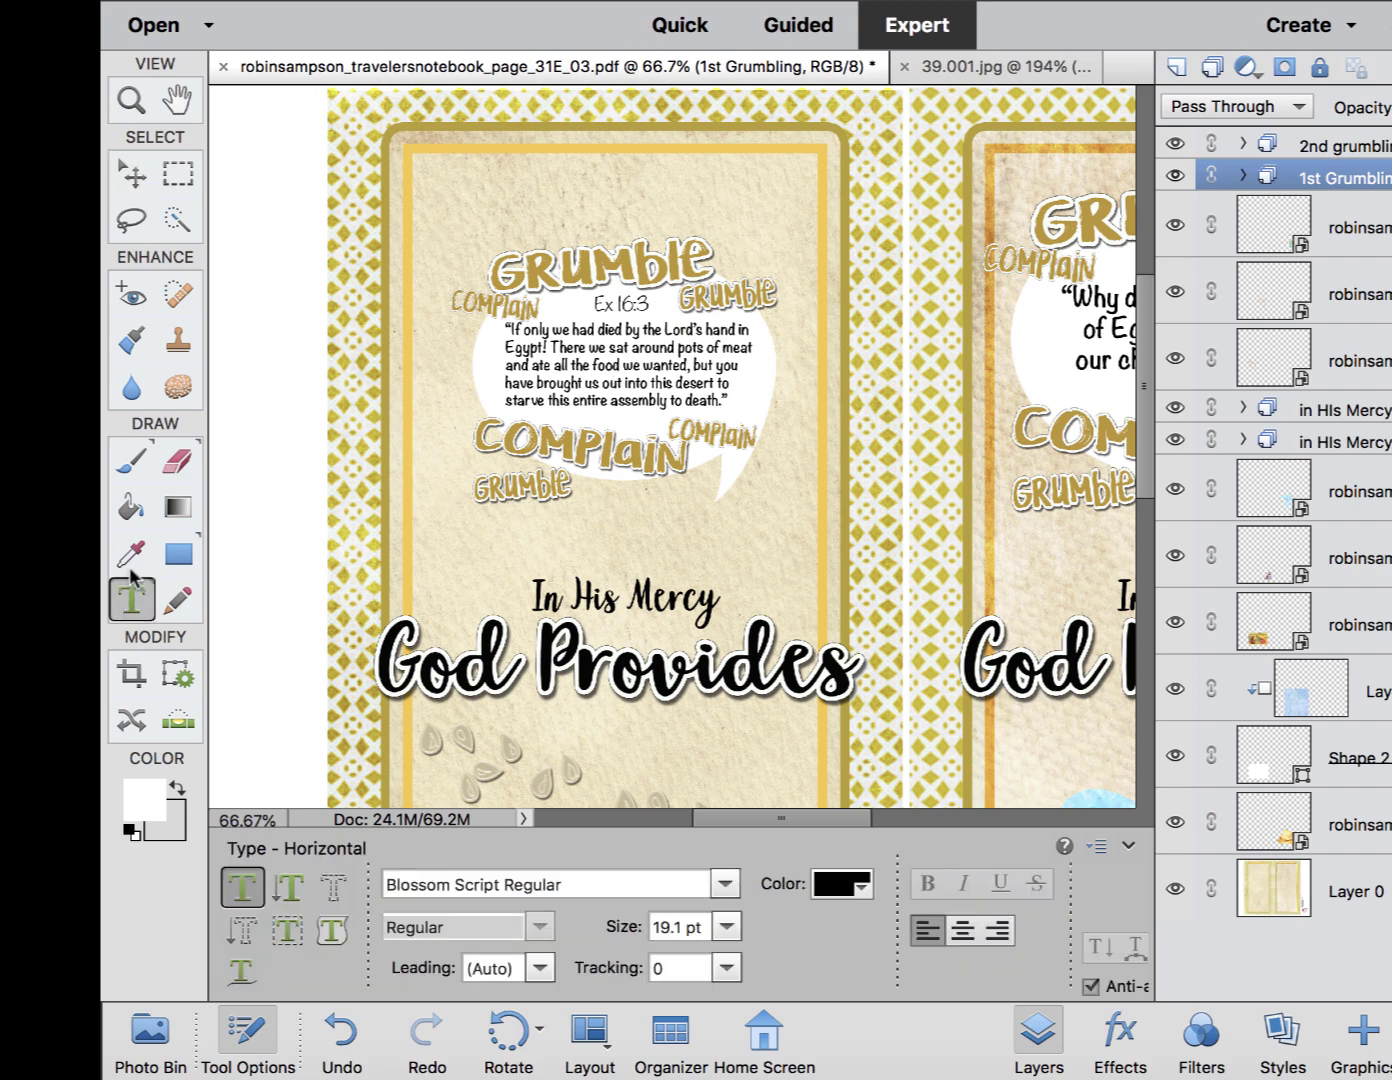
{"action": "left_click", "coordinate": [476, 180]}
{"action": "type", "text": "Between Elim and Sinai"}
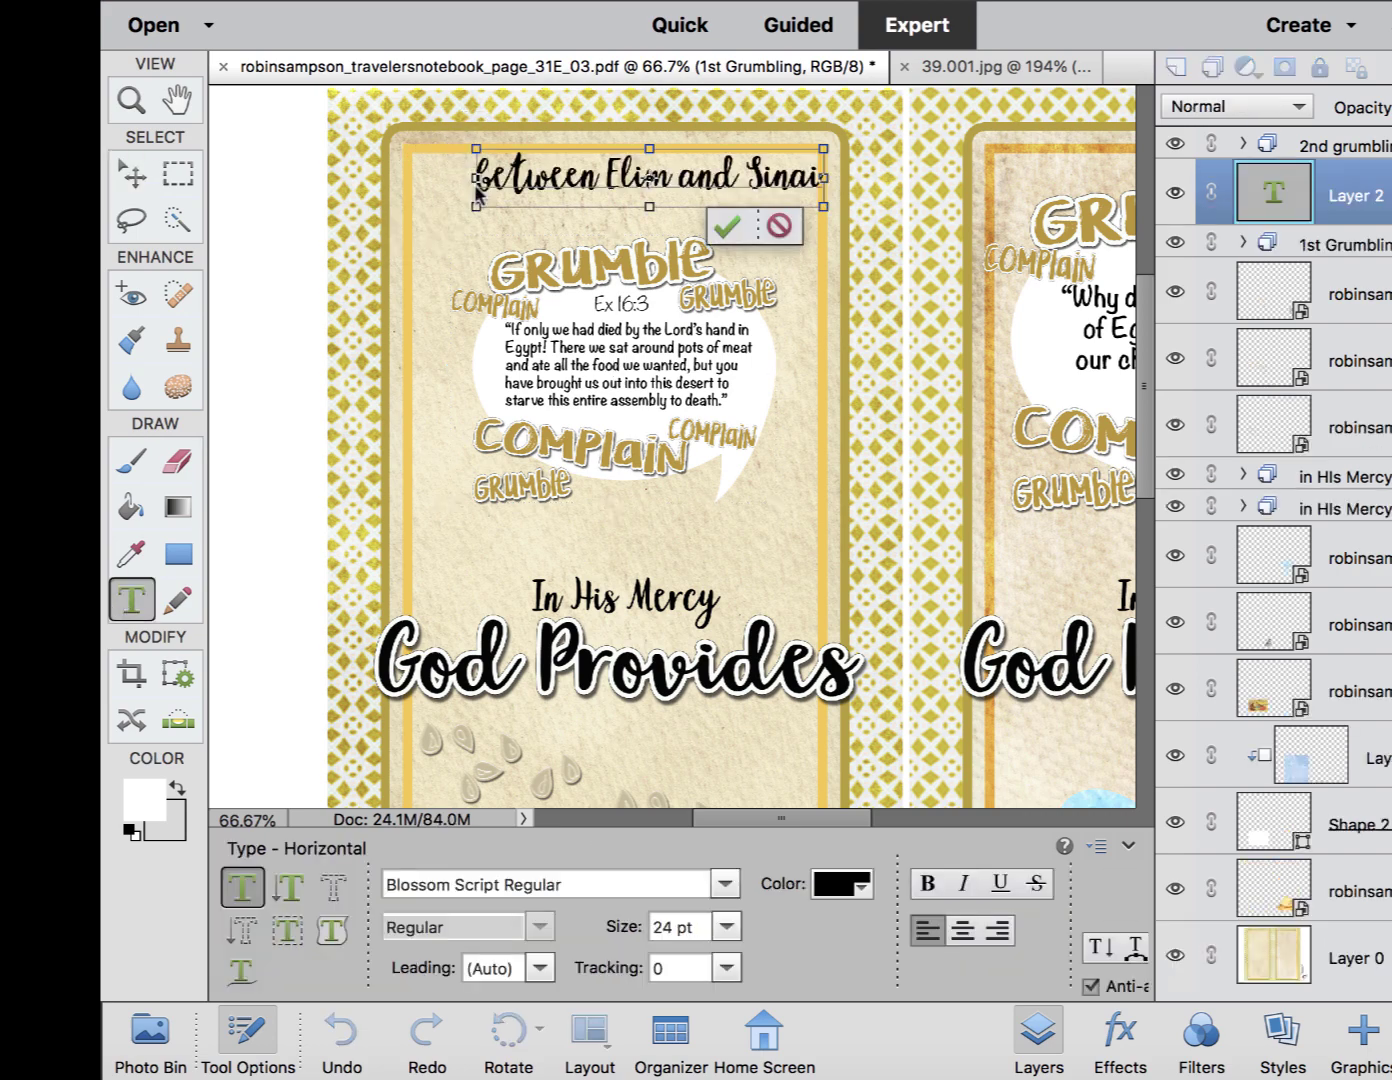
{"action": "left_click_drag", "start_coordinate": [486, 166], "coordinate": [453, 166]}
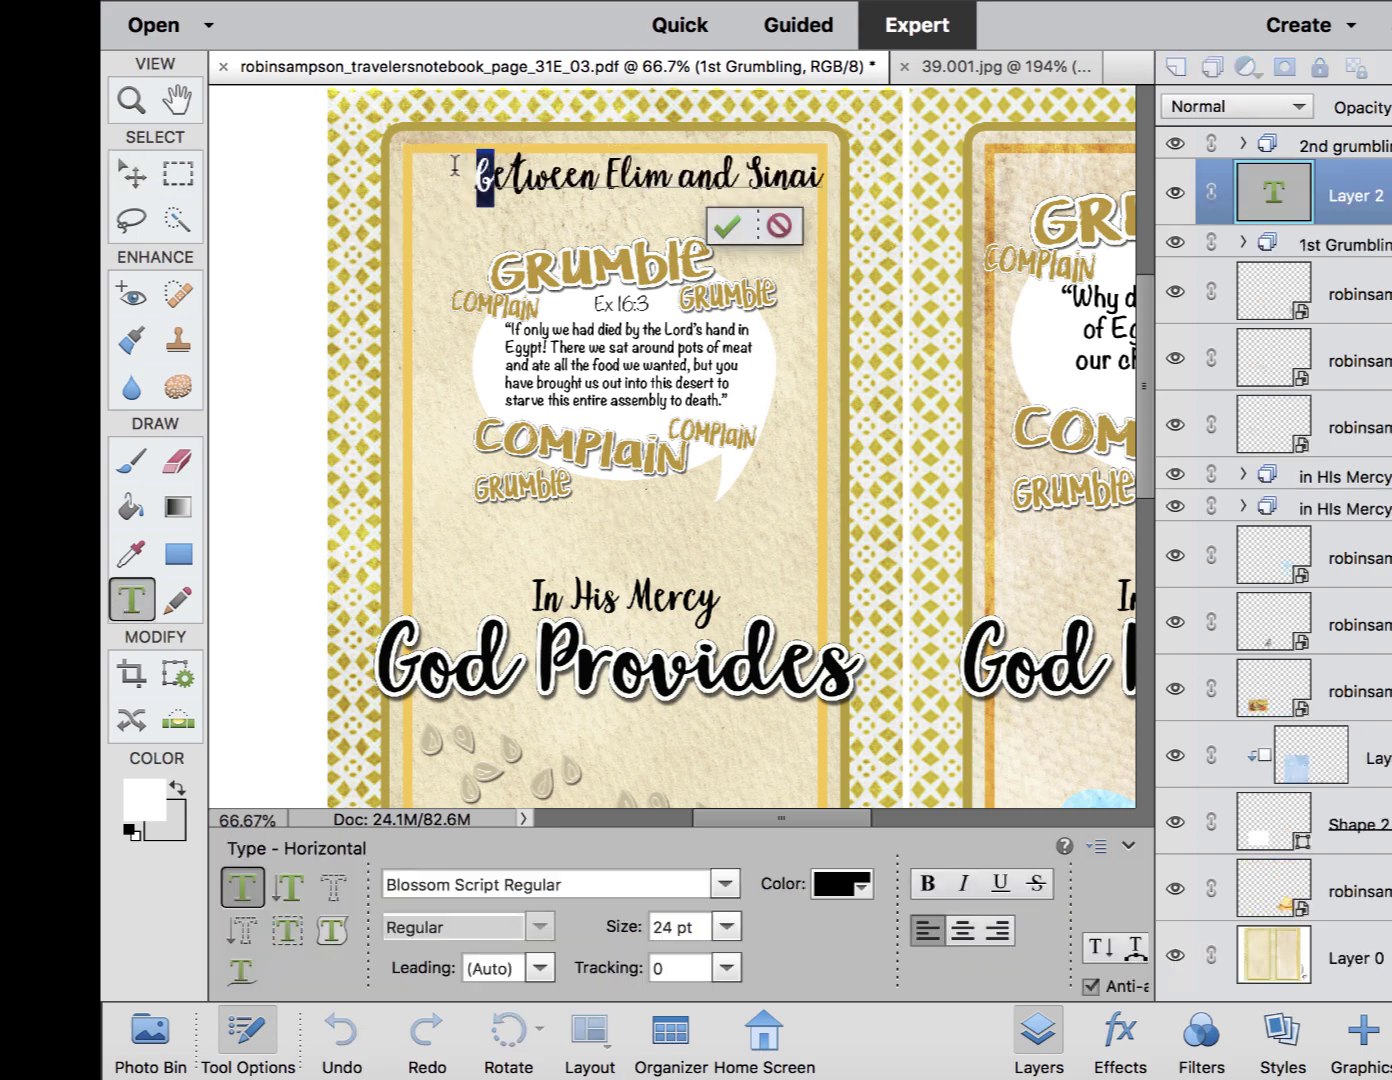
{"action": "type", "text": "B"}
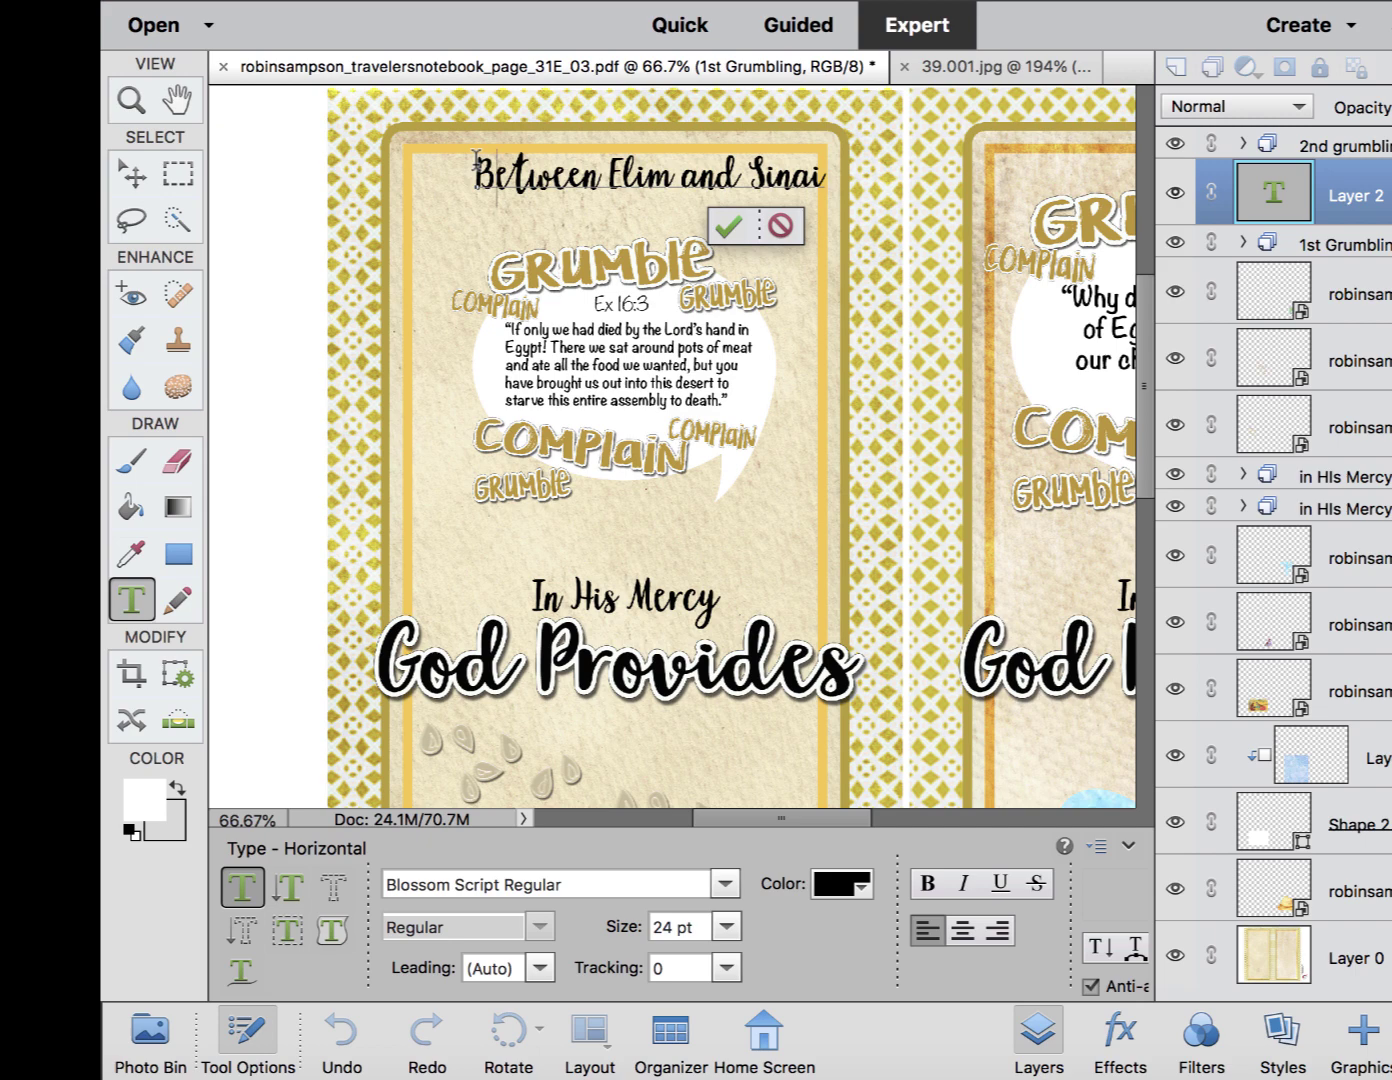
Try the "Between Elim and Sinai" heading at 30 pt and return it to 24 pt.
{"action": "triple_click", "coordinate": [477, 166]}
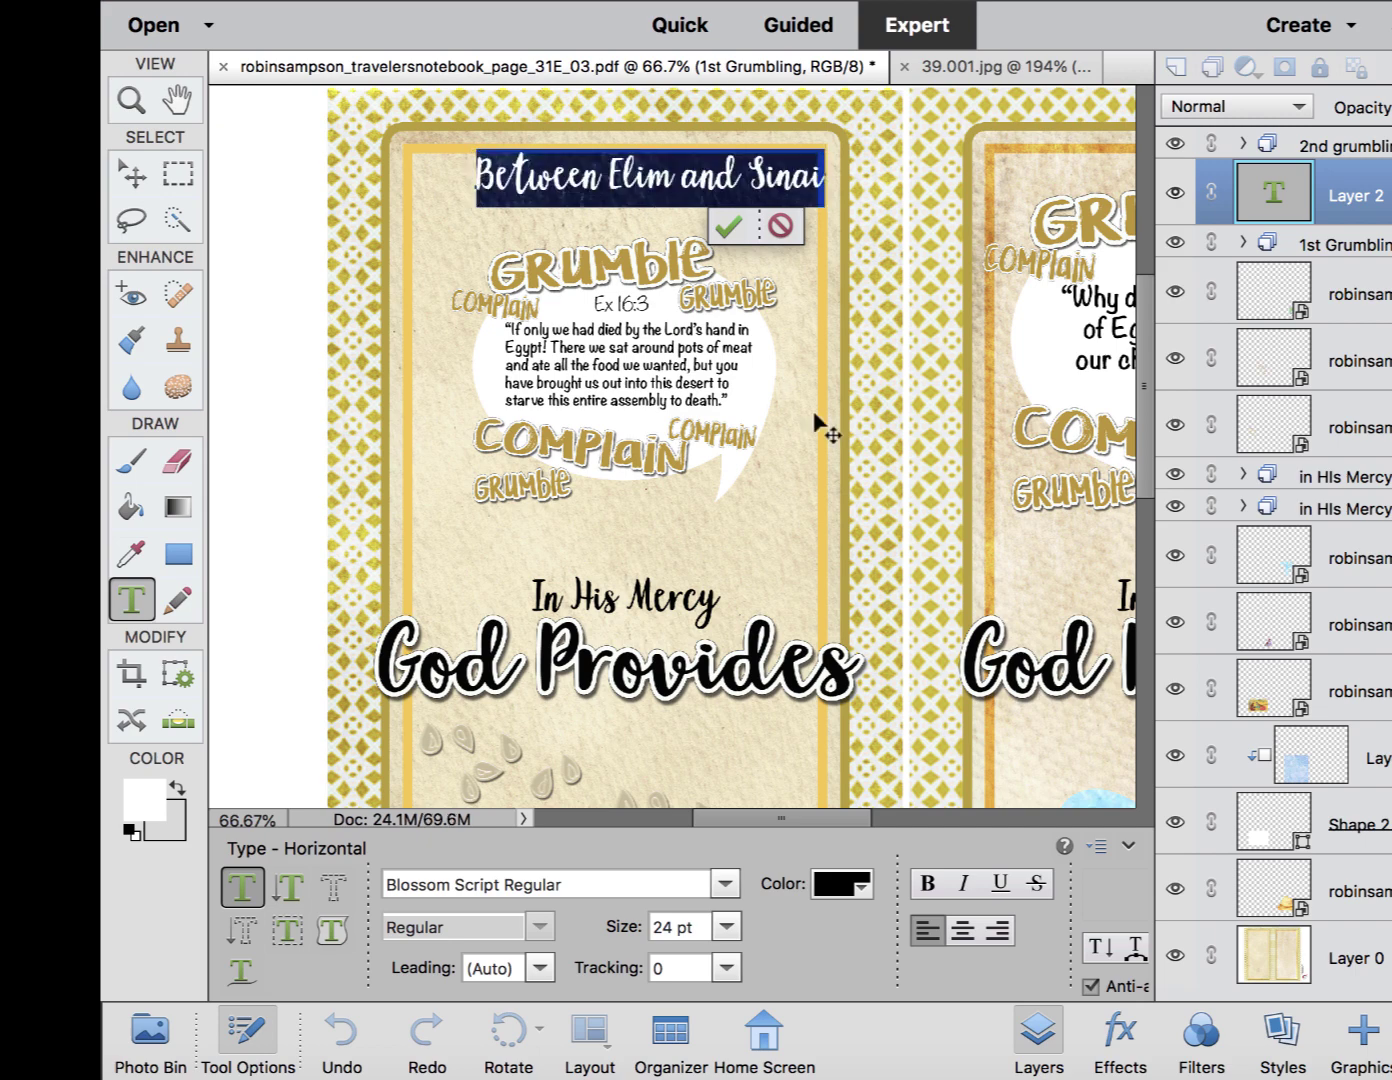
{"action": "left_click", "coordinate": [727, 925]}
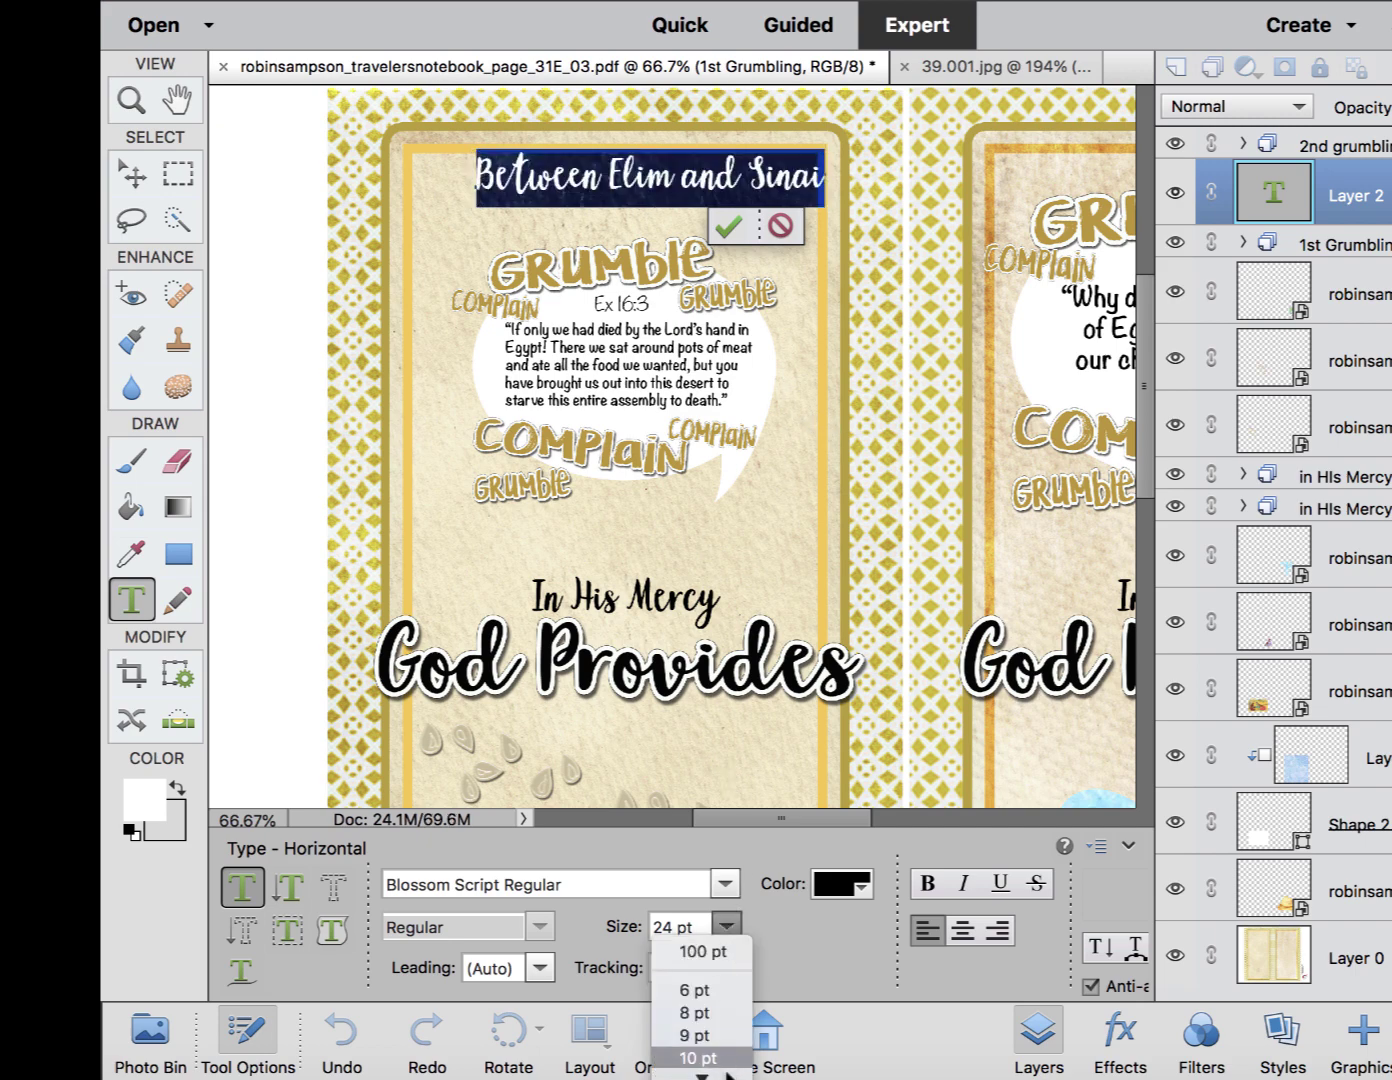
{"action": "left_click", "coordinate": [699, 1013]}
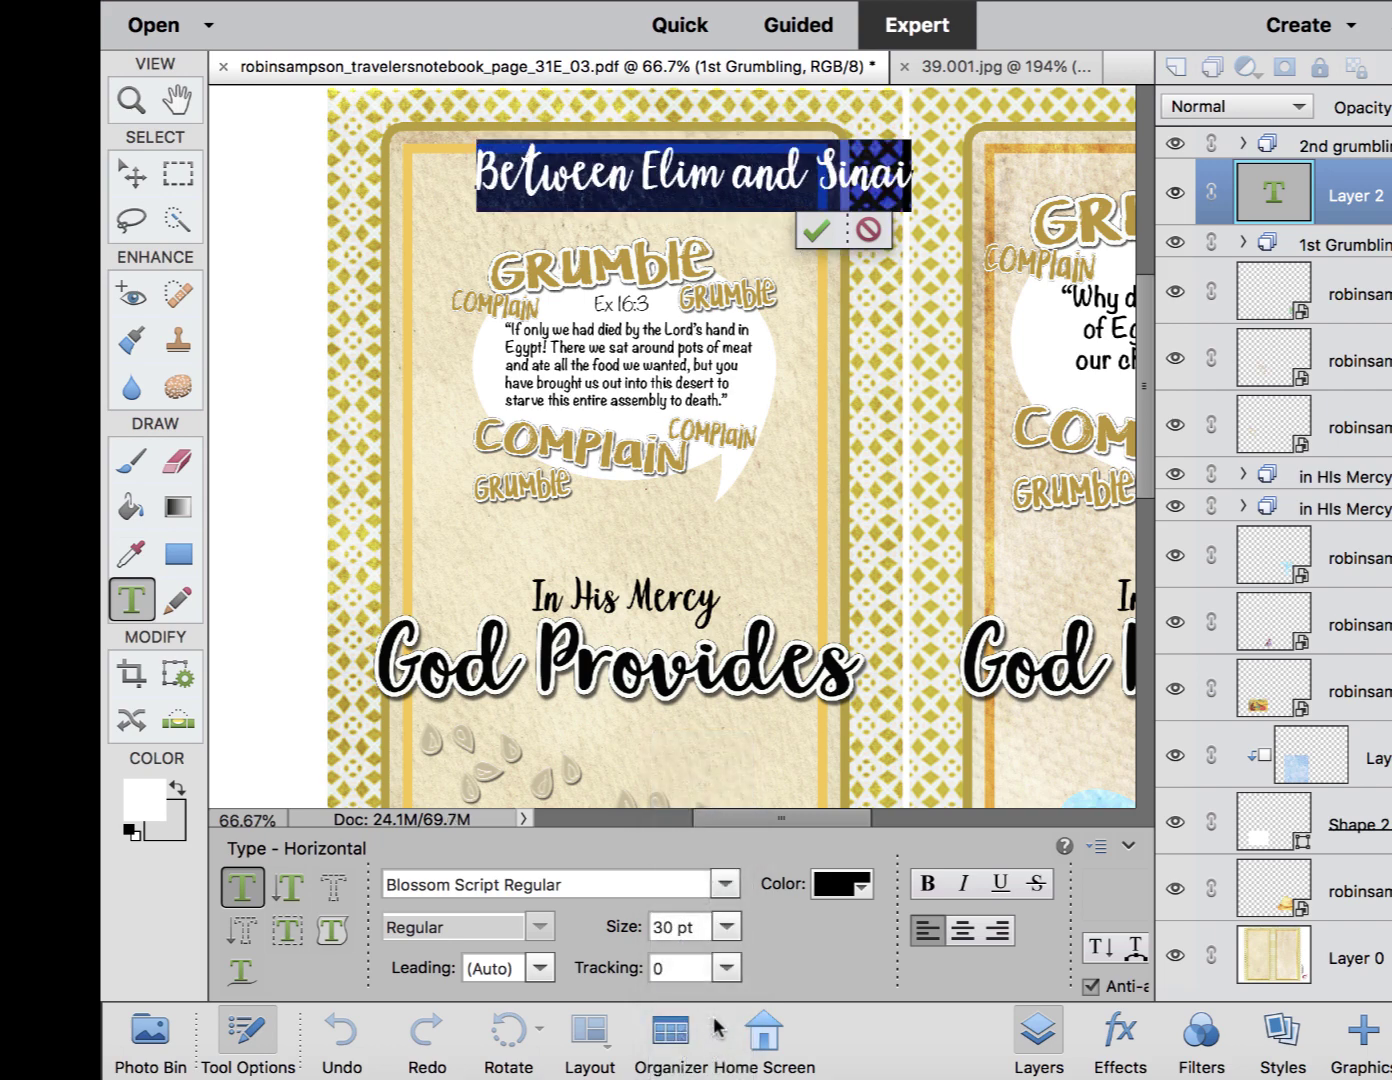
{"action": "left_click", "coordinate": [726, 926]}
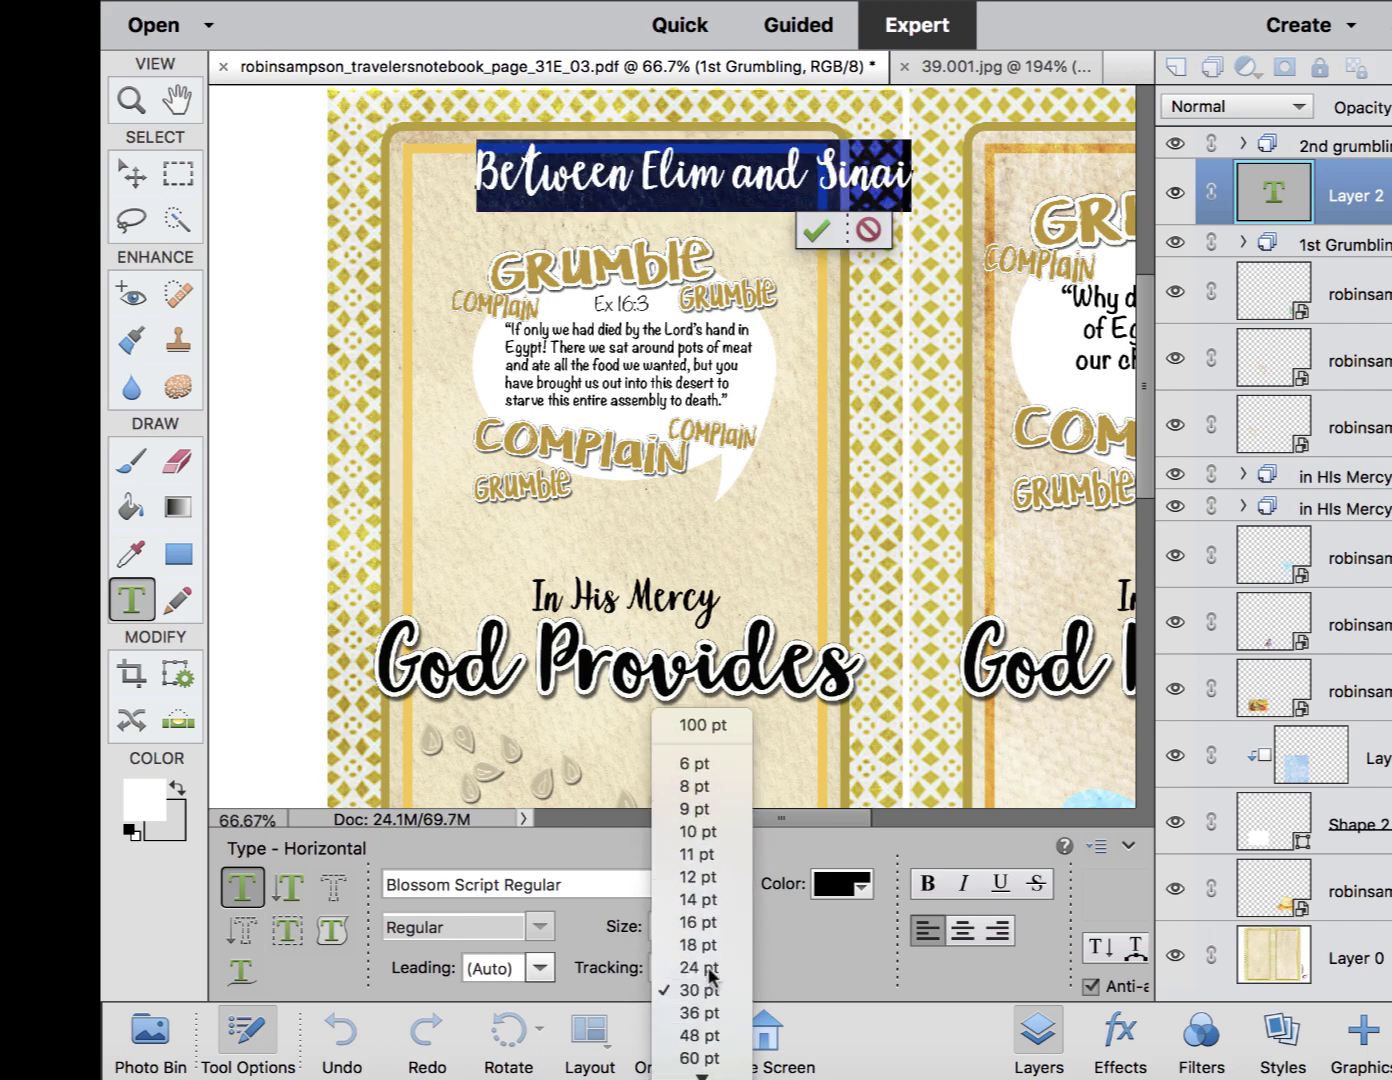
{"action": "left_click", "coordinate": [700, 969]}
Commit the "Between Elim and Sinai" heading and move it sideways to center it above the left-hand speech bubble.
{"action": "key", "text": "ctrl+Return"}
{"action": "key", "text": "v"}
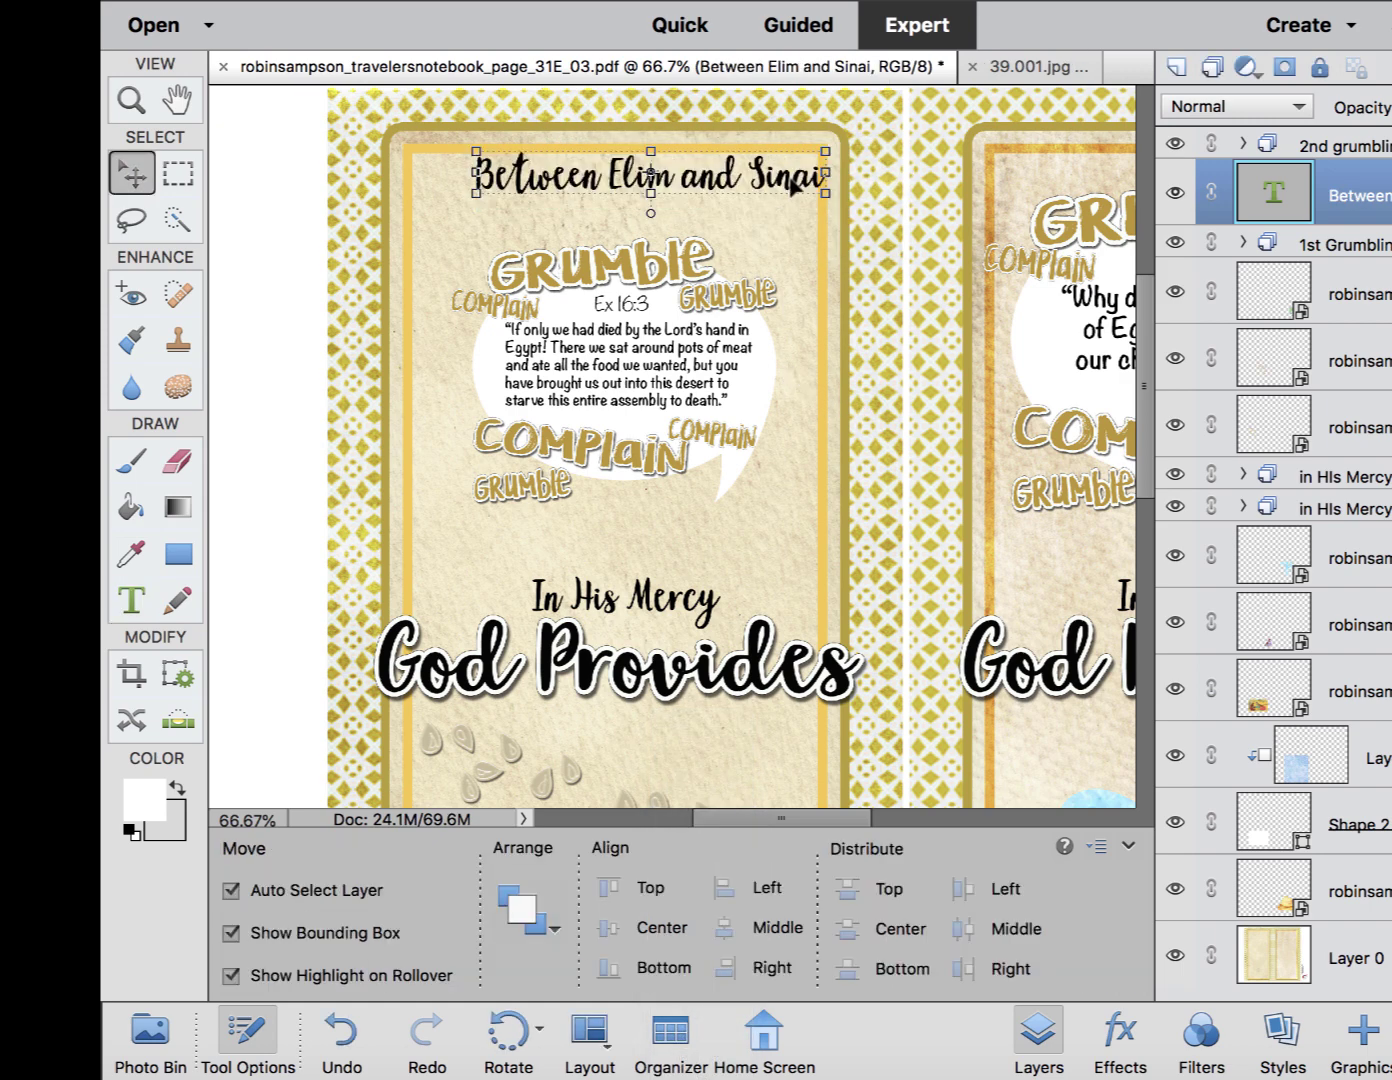
{"action": "left_click_drag", "start_coordinate": [770, 187], "coordinate": [735, 192]}
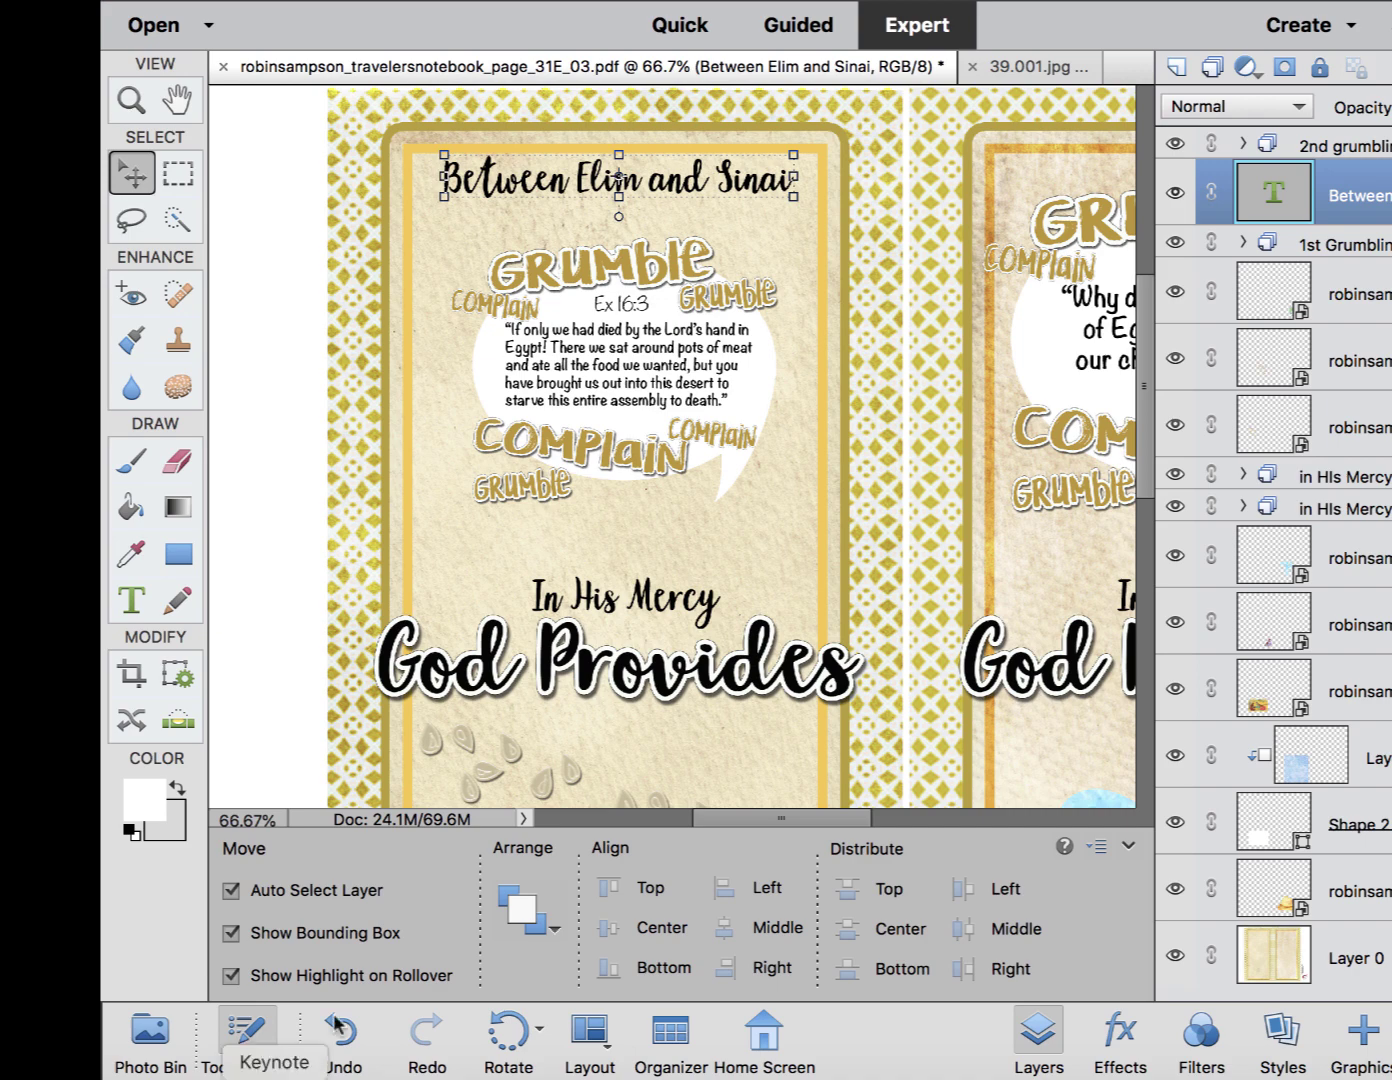
Switch to Safari, look up Exodus 17 on Bible Gateway, and select the place name "Rephidim" in verse 1 for copying.
{"action": "scroll", "coordinate": [882, 464], "scroll_direction": "right", "scroll_amount": 8}
{"action": "scroll", "coordinate": [882, 463], "scroll_direction": "up", "scroll_amount": 1}
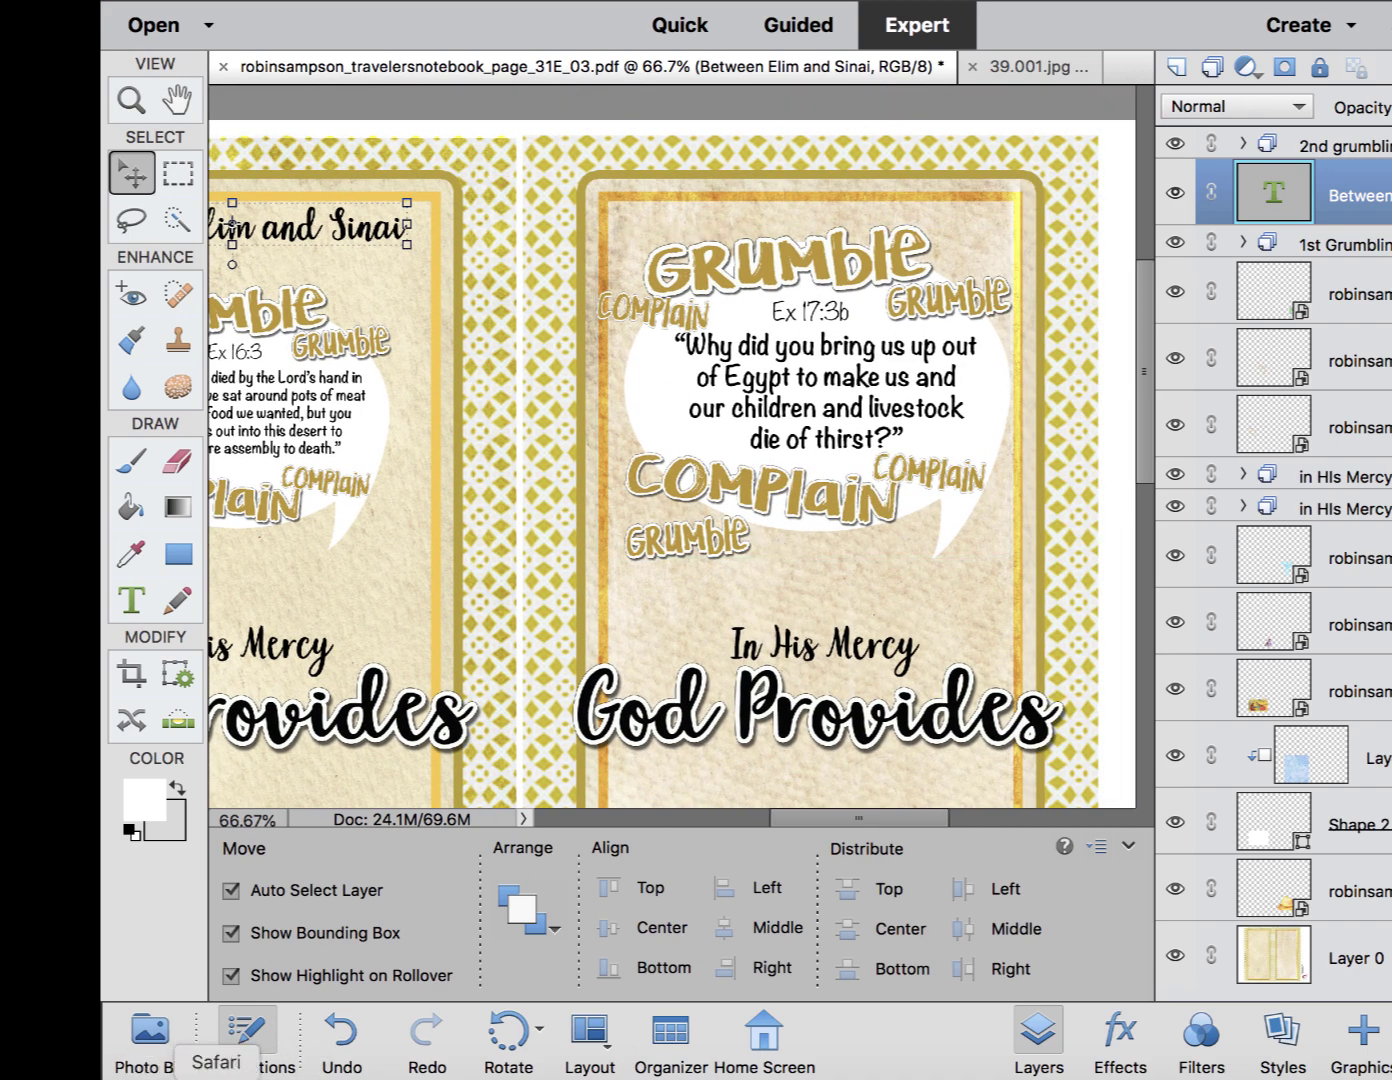
{"action": "left_click", "coordinate": [216, 1076]}
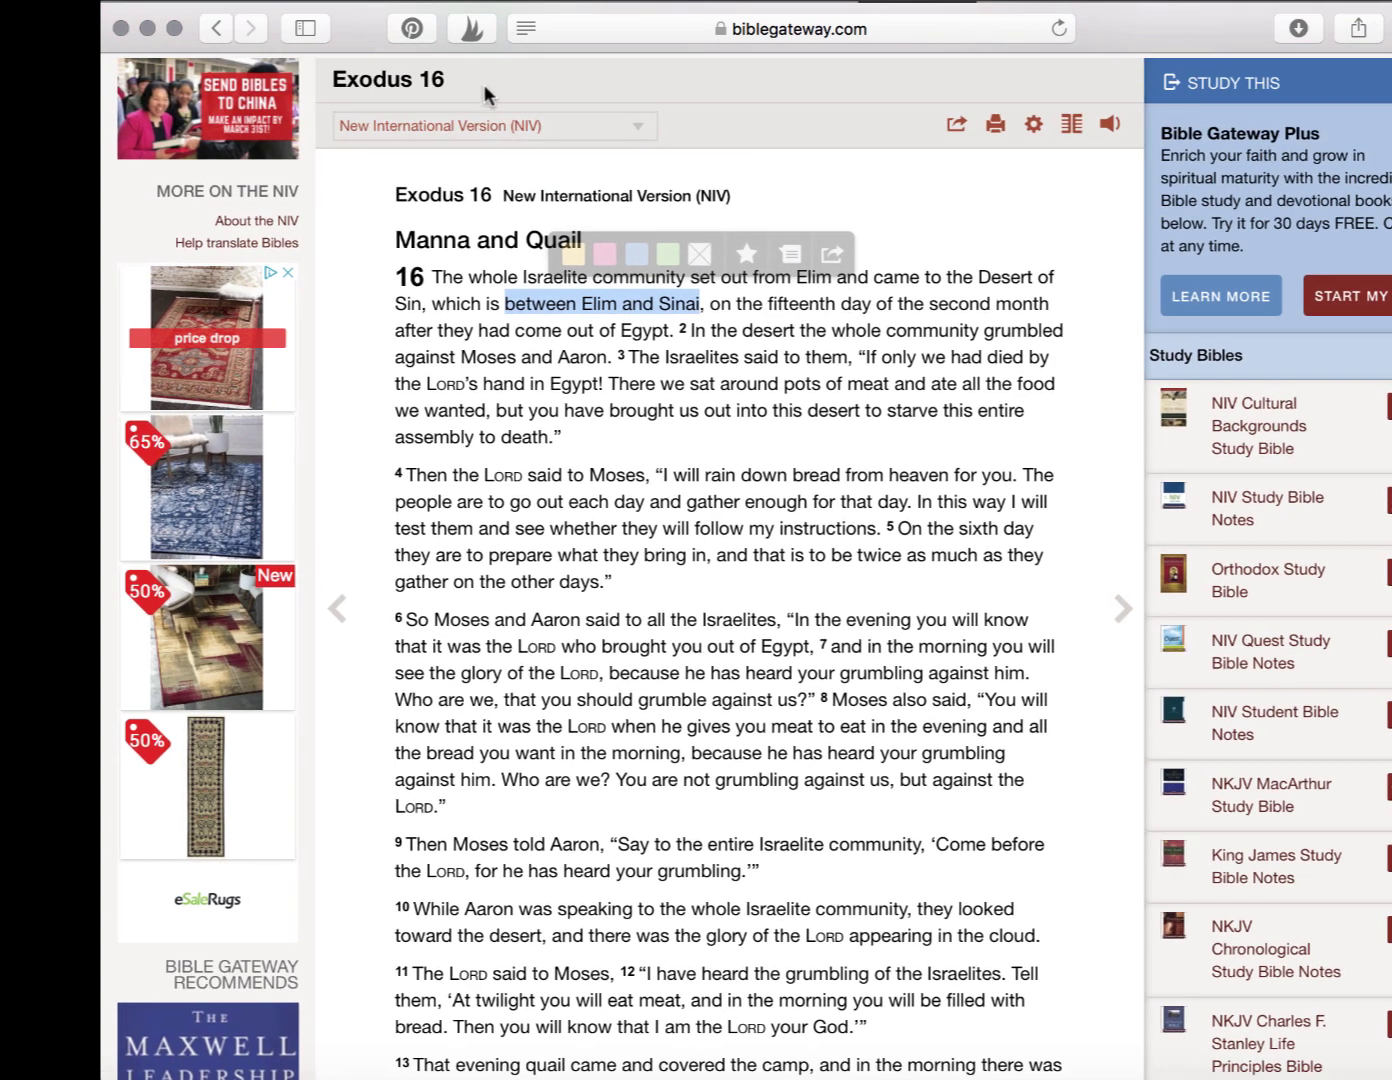
{"action": "scroll", "coordinate": [510, 141], "scroll_direction": "up", "scroll_amount": 5}
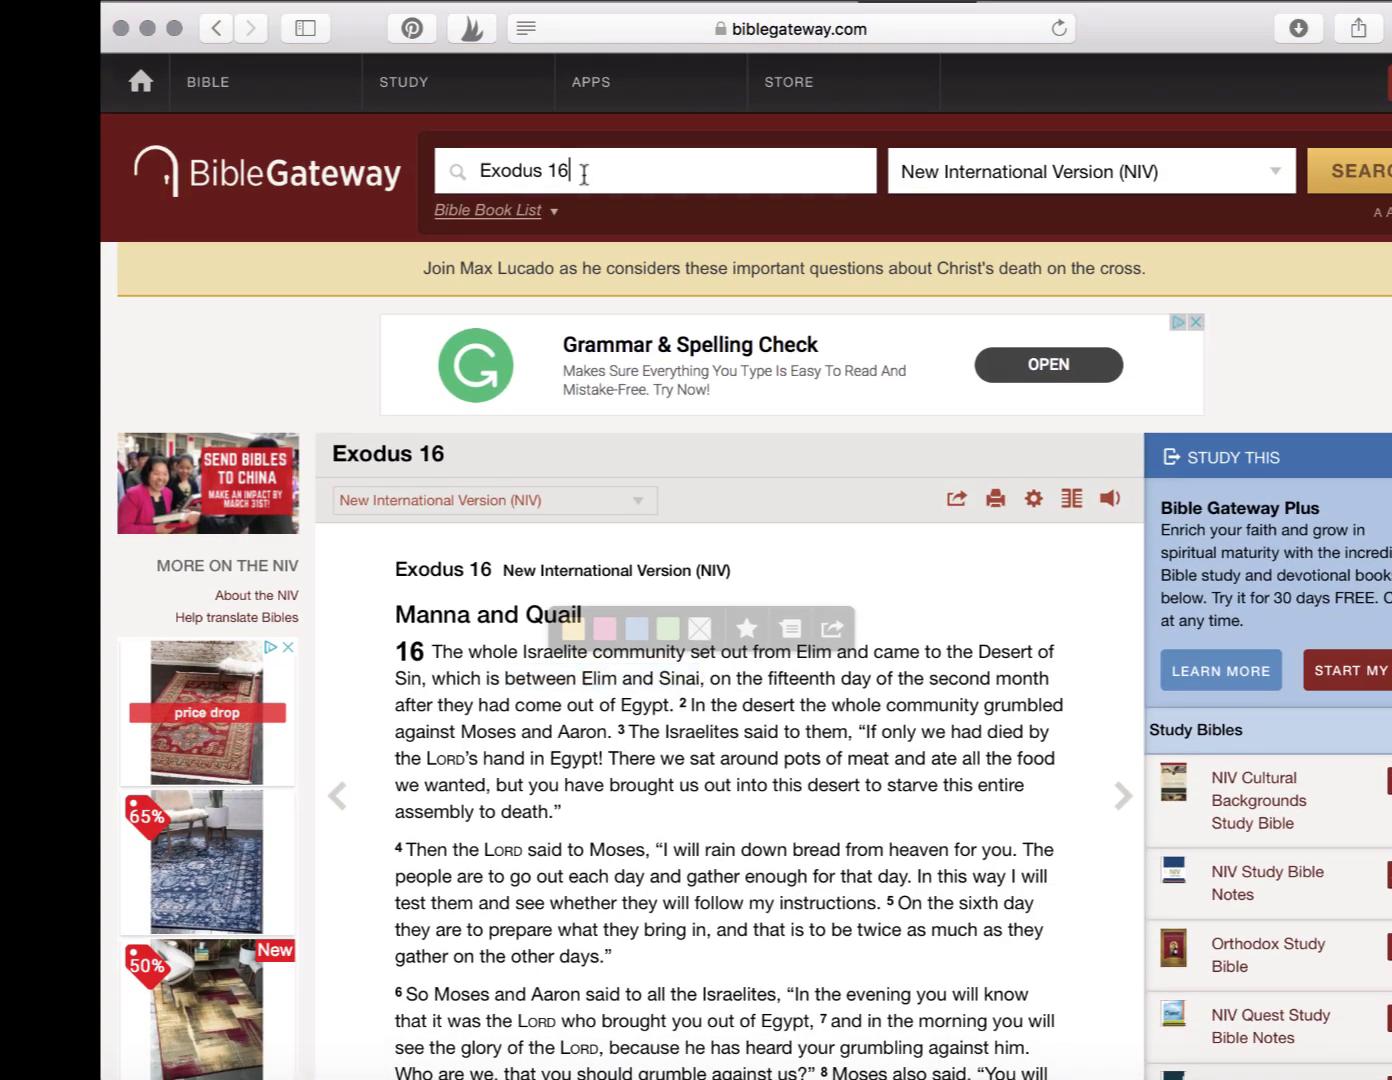
{"action": "left_click", "coordinate": [584, 174]}
{"action": "type", "text": "7"}
{"action": "key", "text": "Return"}
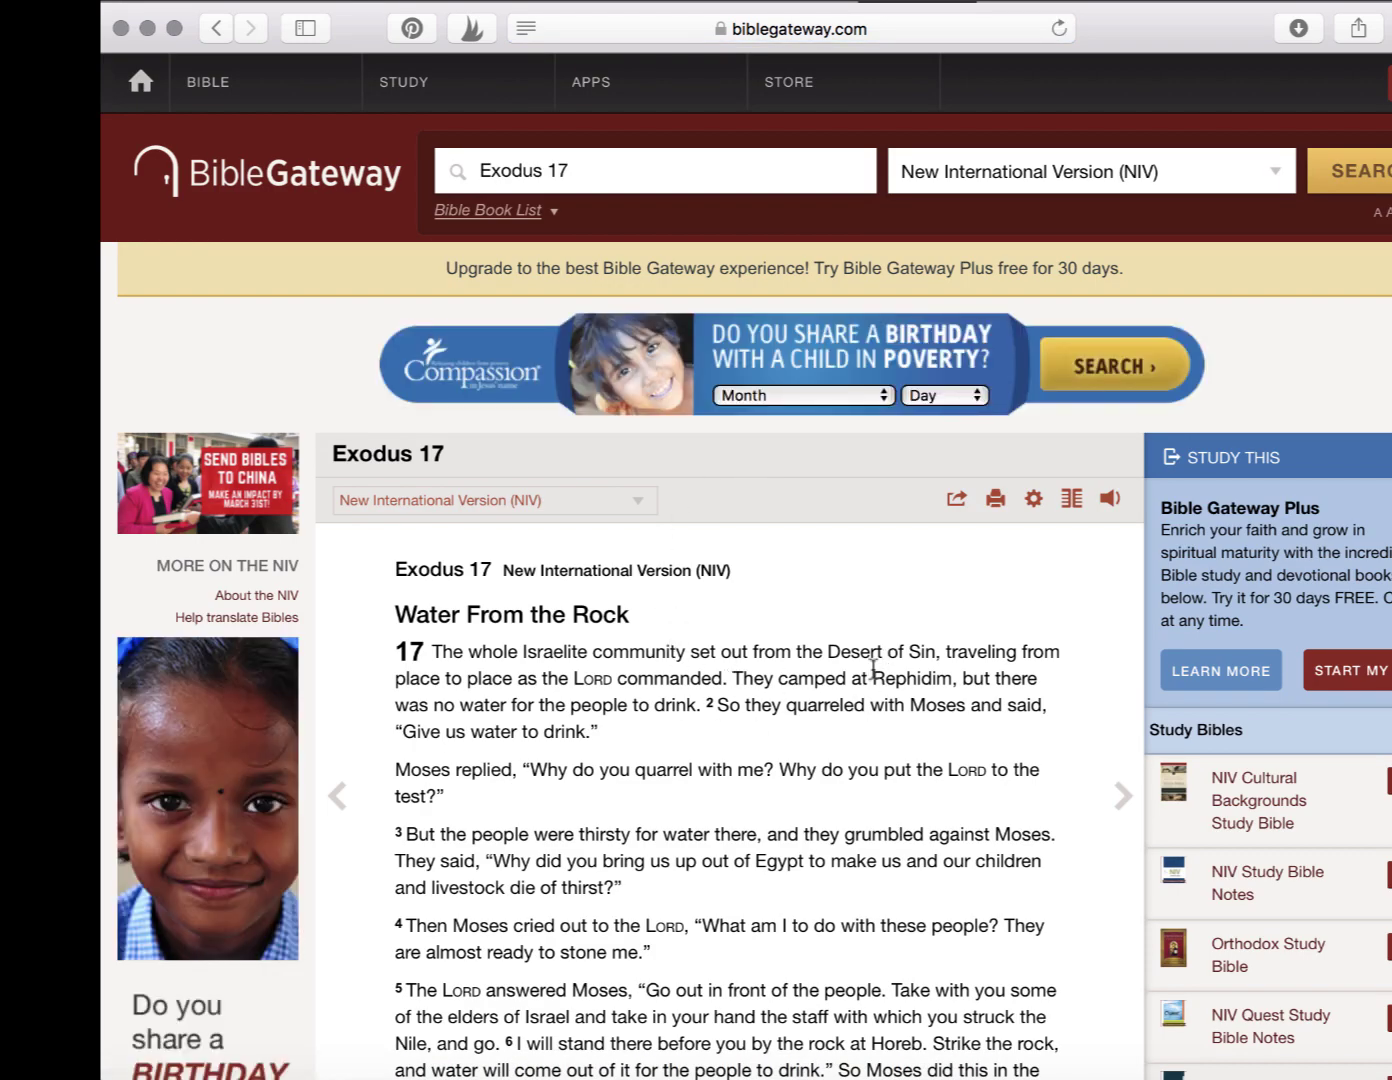
{"action": "left_click_drag", "start_coordinate": [872, 677], "coordinate": [955, 674]}
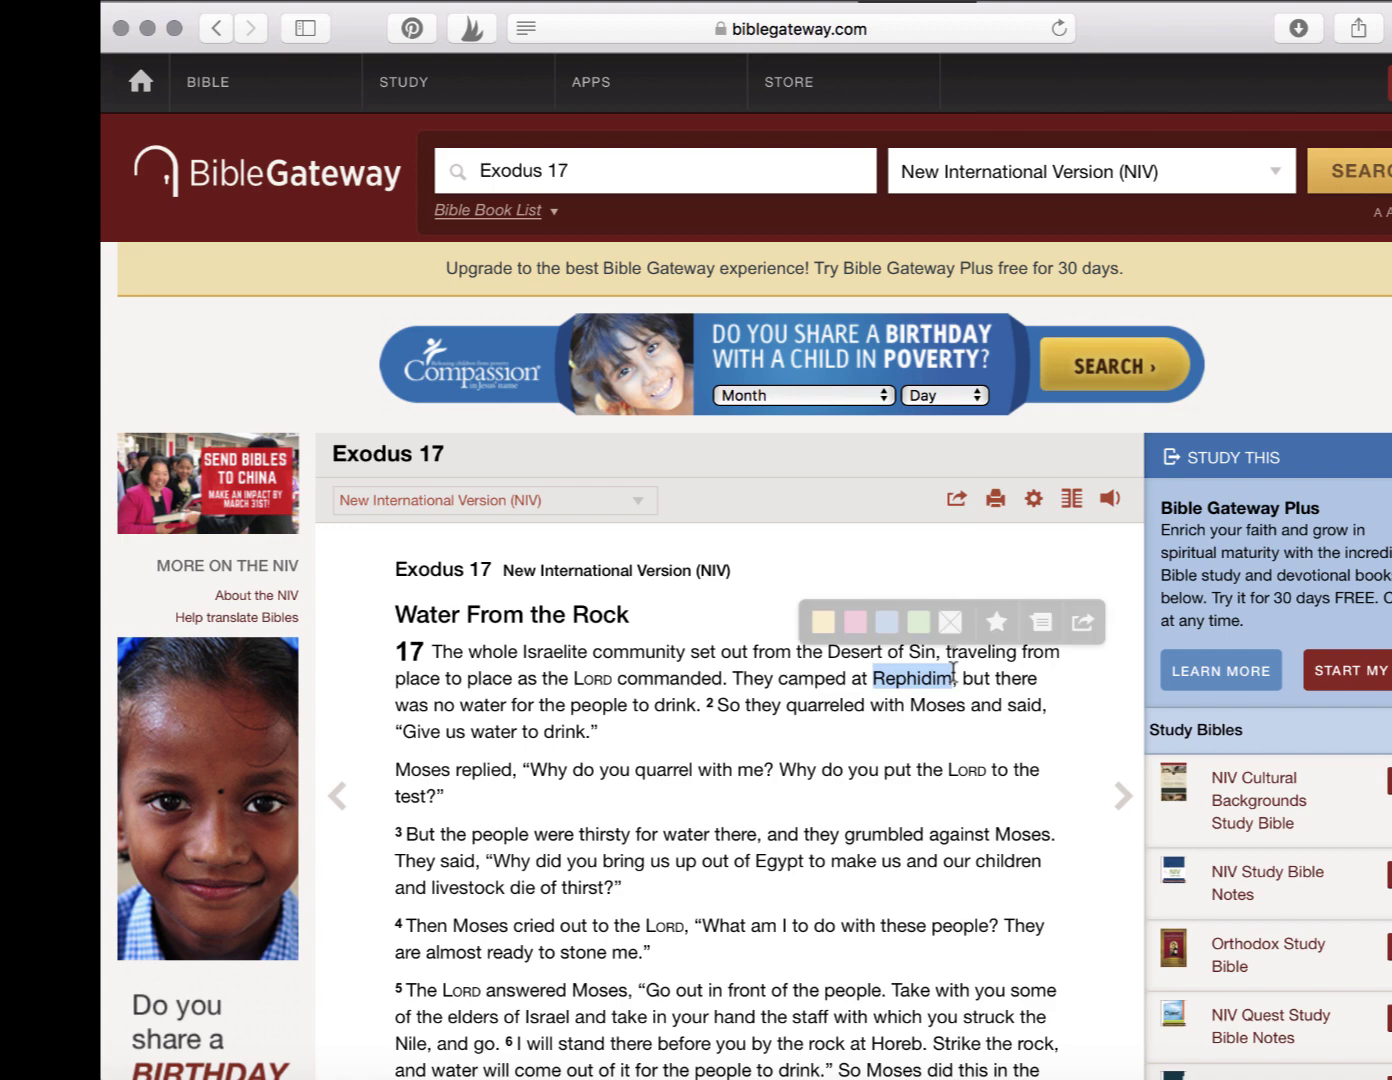
Back in Photoshop Elements, add the heading "Rephidim" in 24 pt Blossom Script Regular at the head of the right-hand page.
{"action": "left_click", "coordinate": [405, 1076]}
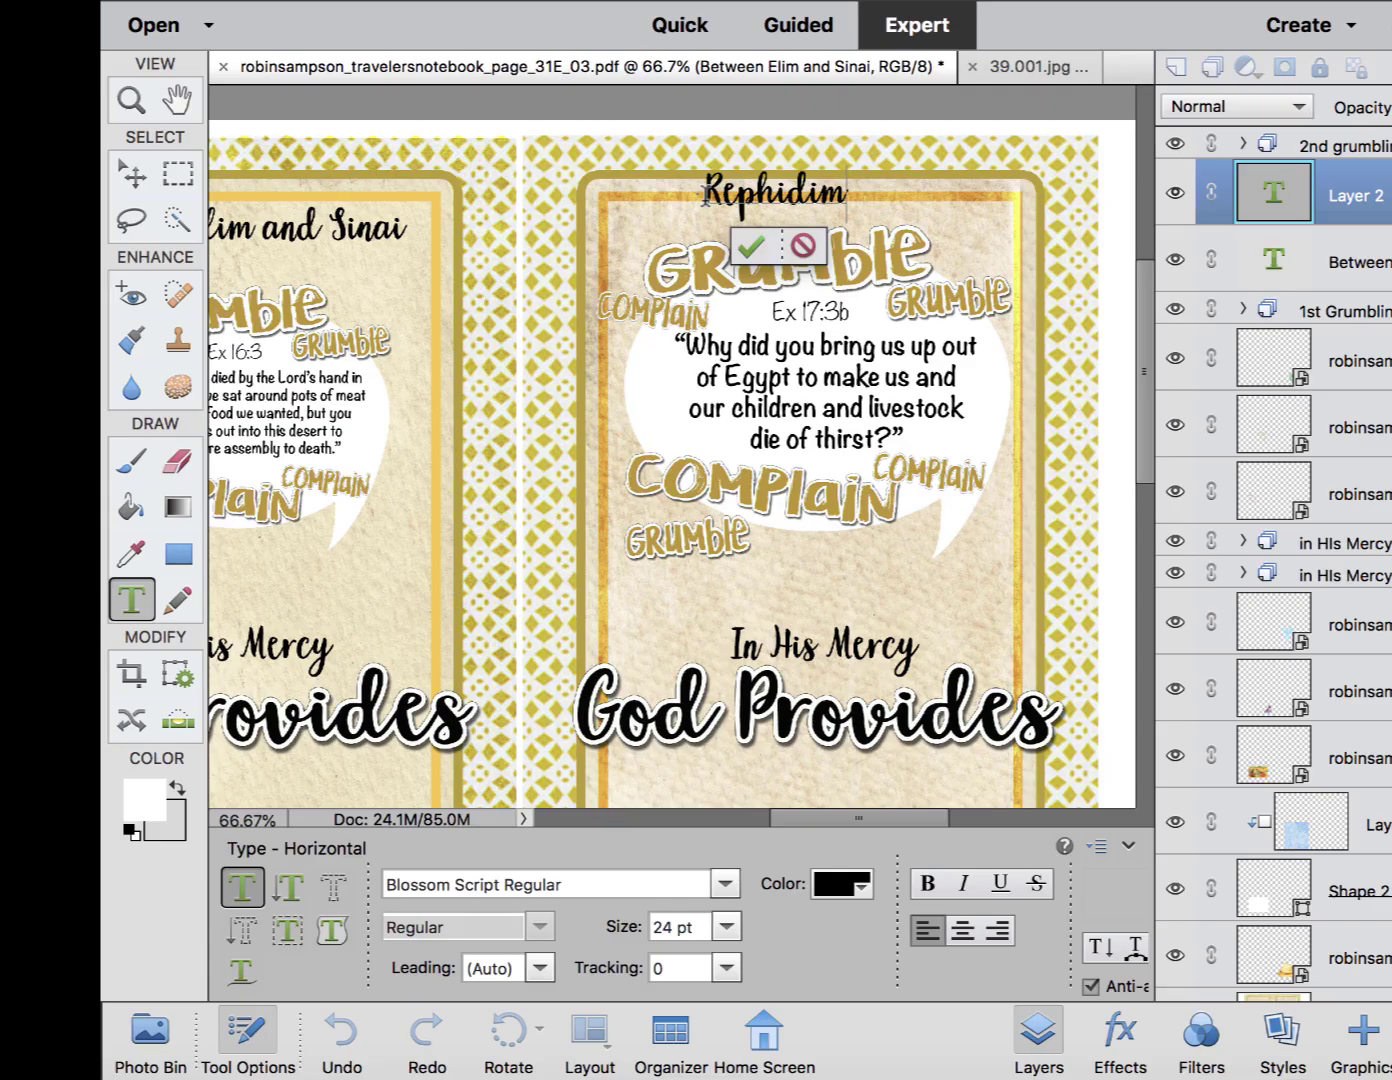
{"action": "left_click_drag", "start_coordinate": [706, 190], "coordinate": [848, 192]}
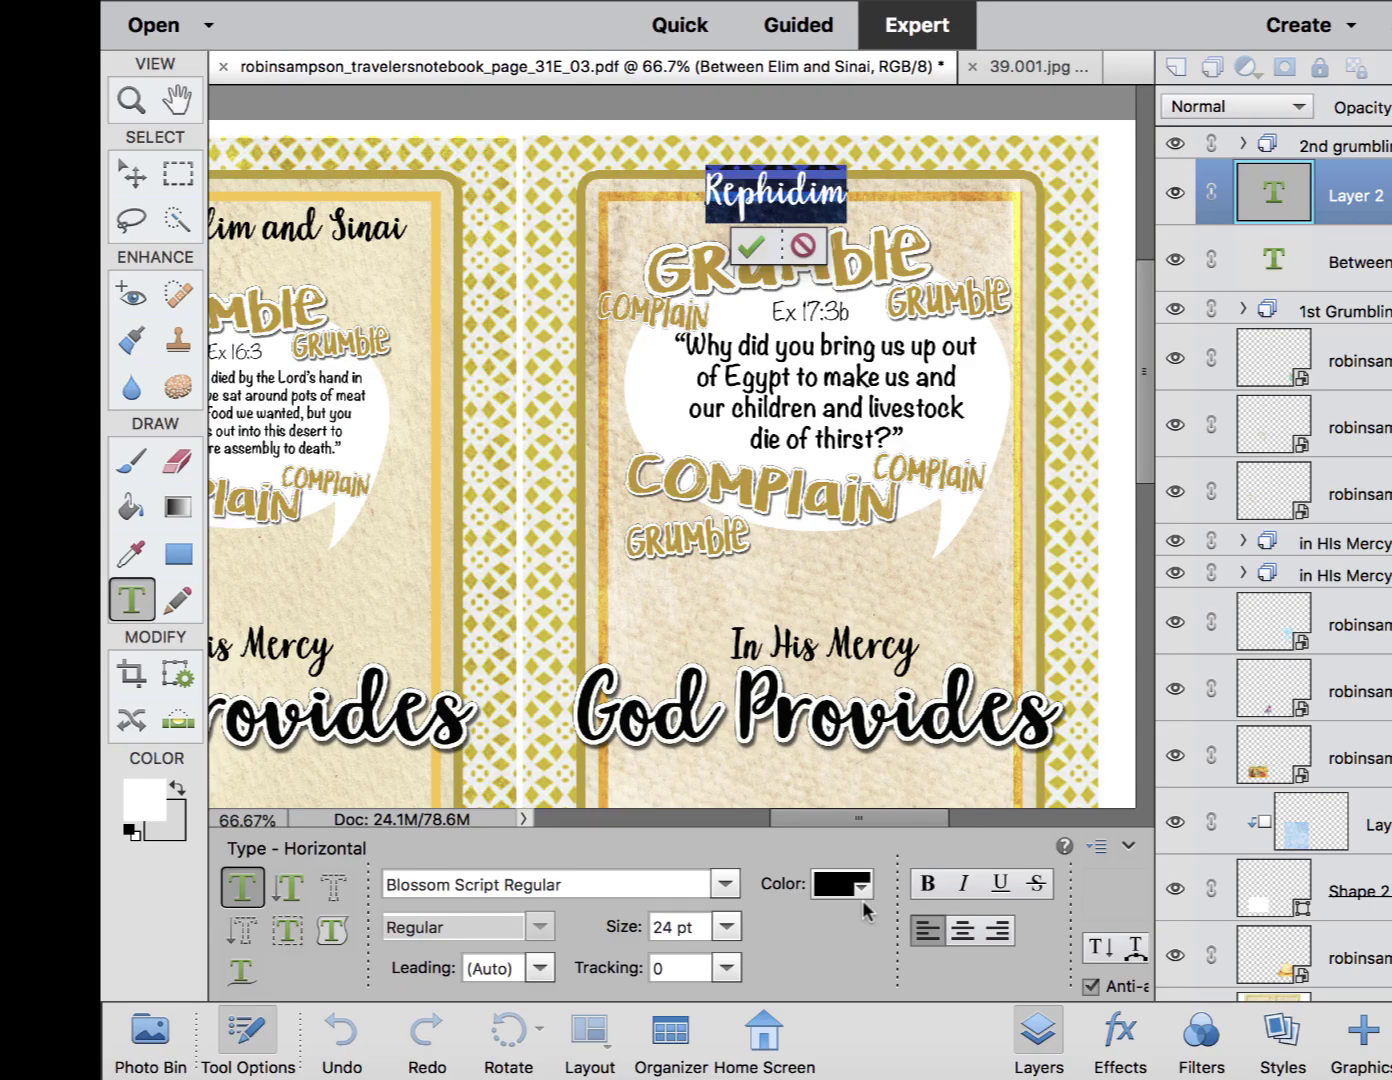
{"action": "key", "text": "ctrl+Return"}
{"action": "key", "text": "v"}
Shrink the right-hand page's grumbling group and recenter it between the page borders above the "In His Mercy" title.
{"action": "left_click", "coordinate": [942, 321]}
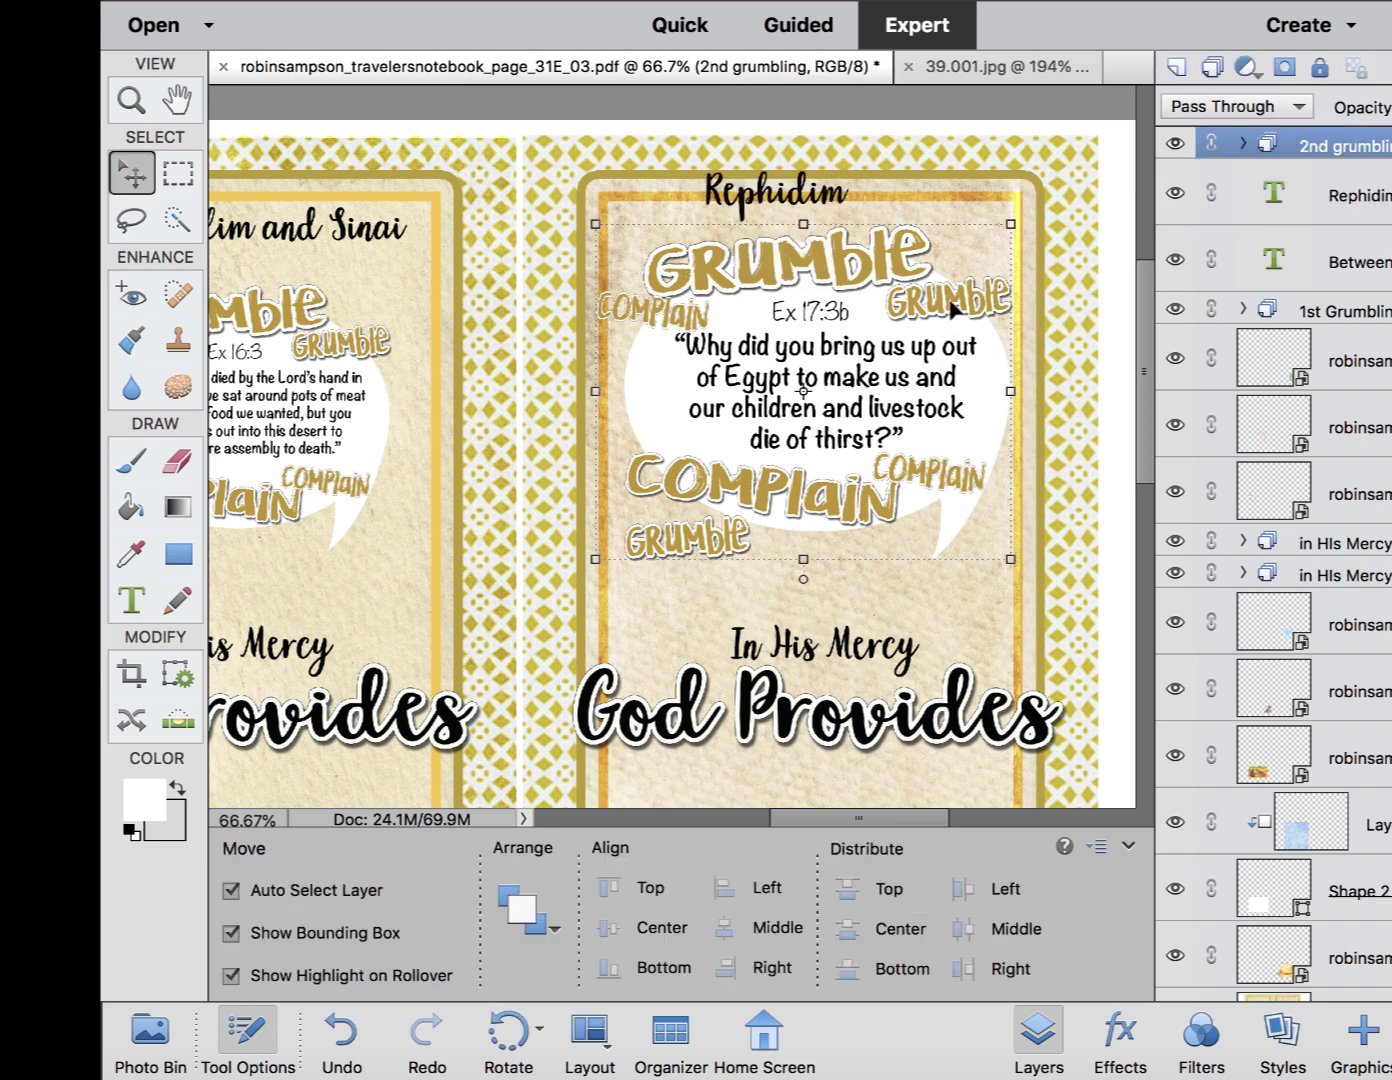
{"action": "left_click_drag", "start_coordinate": [1011, 224], "coordinate": [918, 298]}
{"action": "left_click_drag", "start_coordinate": [862, 401], "coordinate": [916, 391]}
{"action": "key", "text": "Return"}
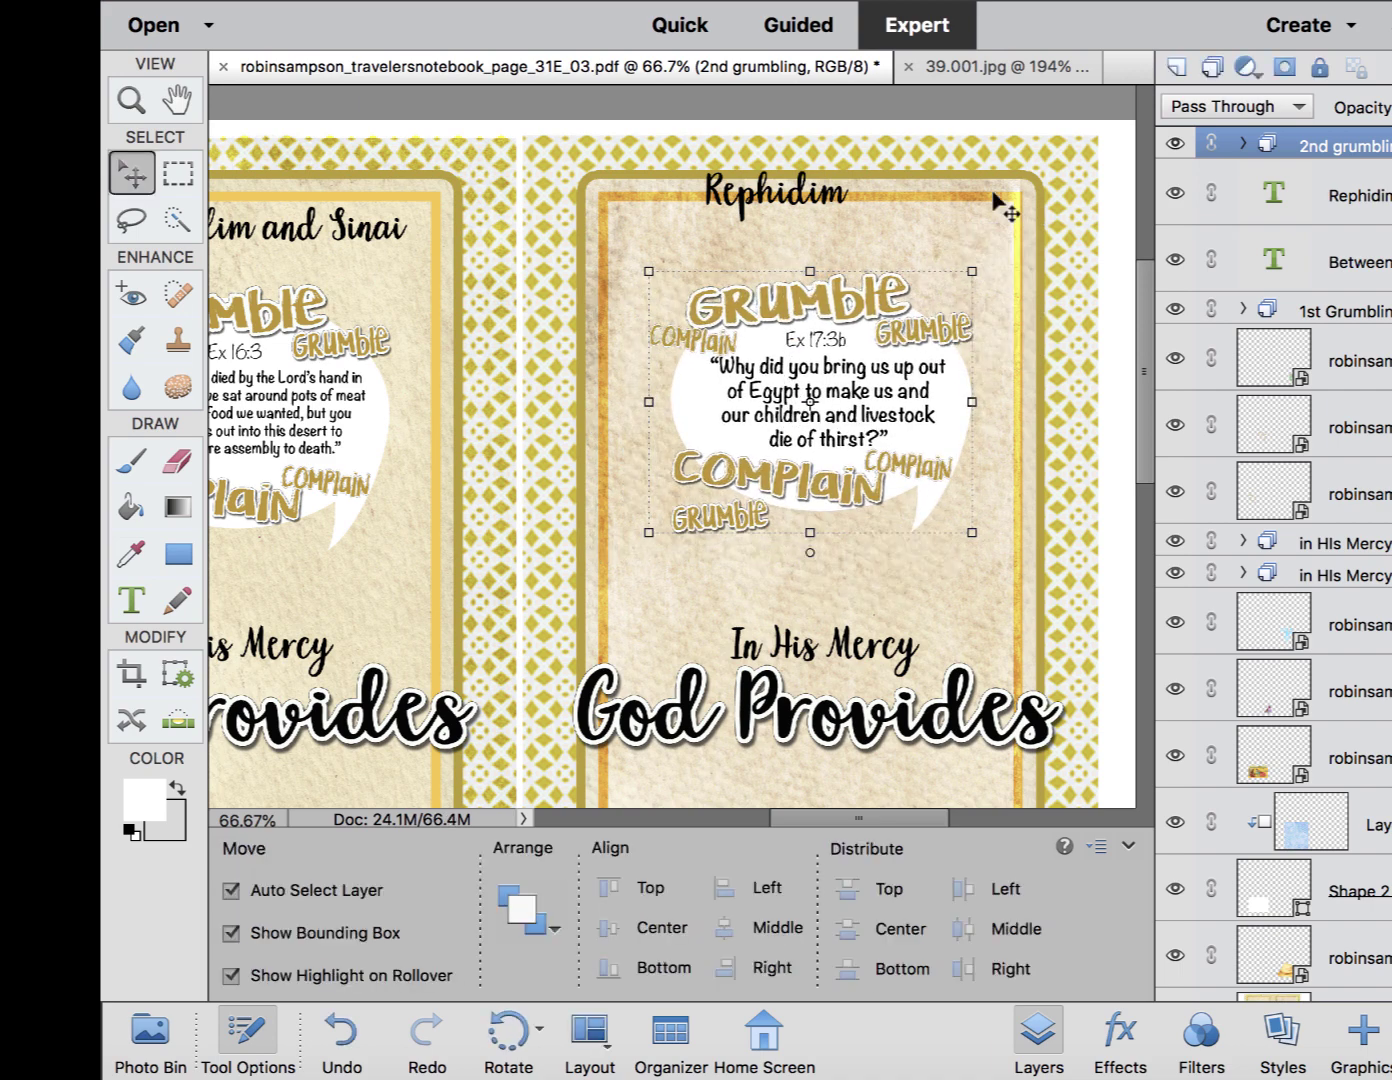
Move the "Rephidim" heading down inside the page border, centered above the right-hand speech bubble, and deselect it.
{"action": "left_click", "coordinate": [838, 193]}
{"action": "left_click_drag", "start_coordinate": [838, 194], "coordinate": [871, 226]}
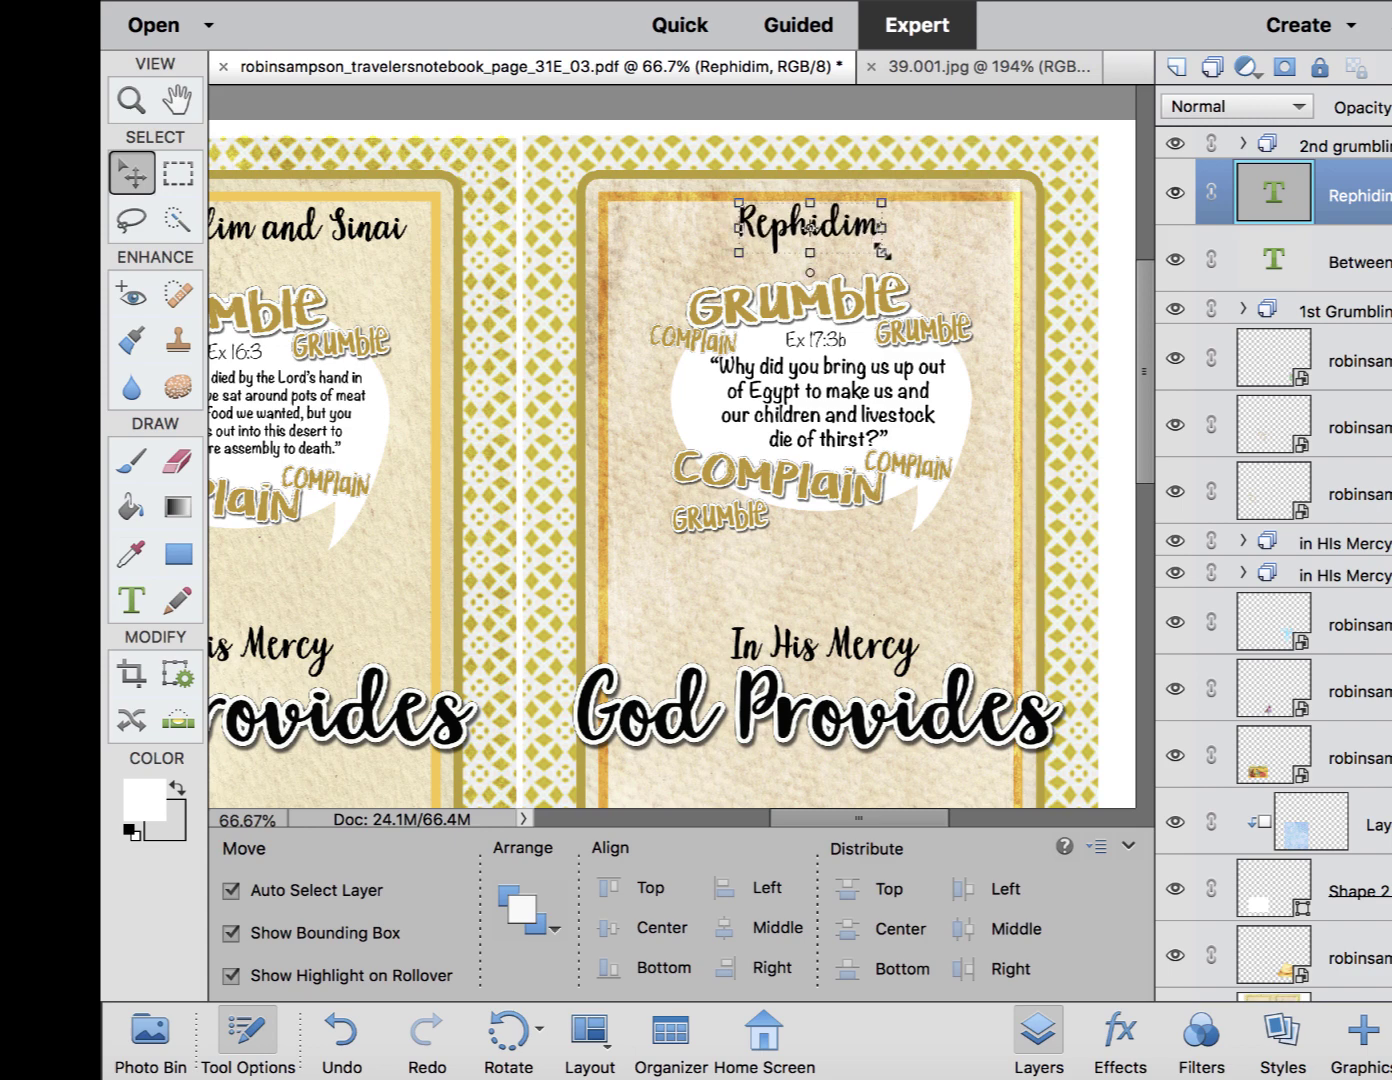
{"action": "left_click", "coordinate": [948, 280]}
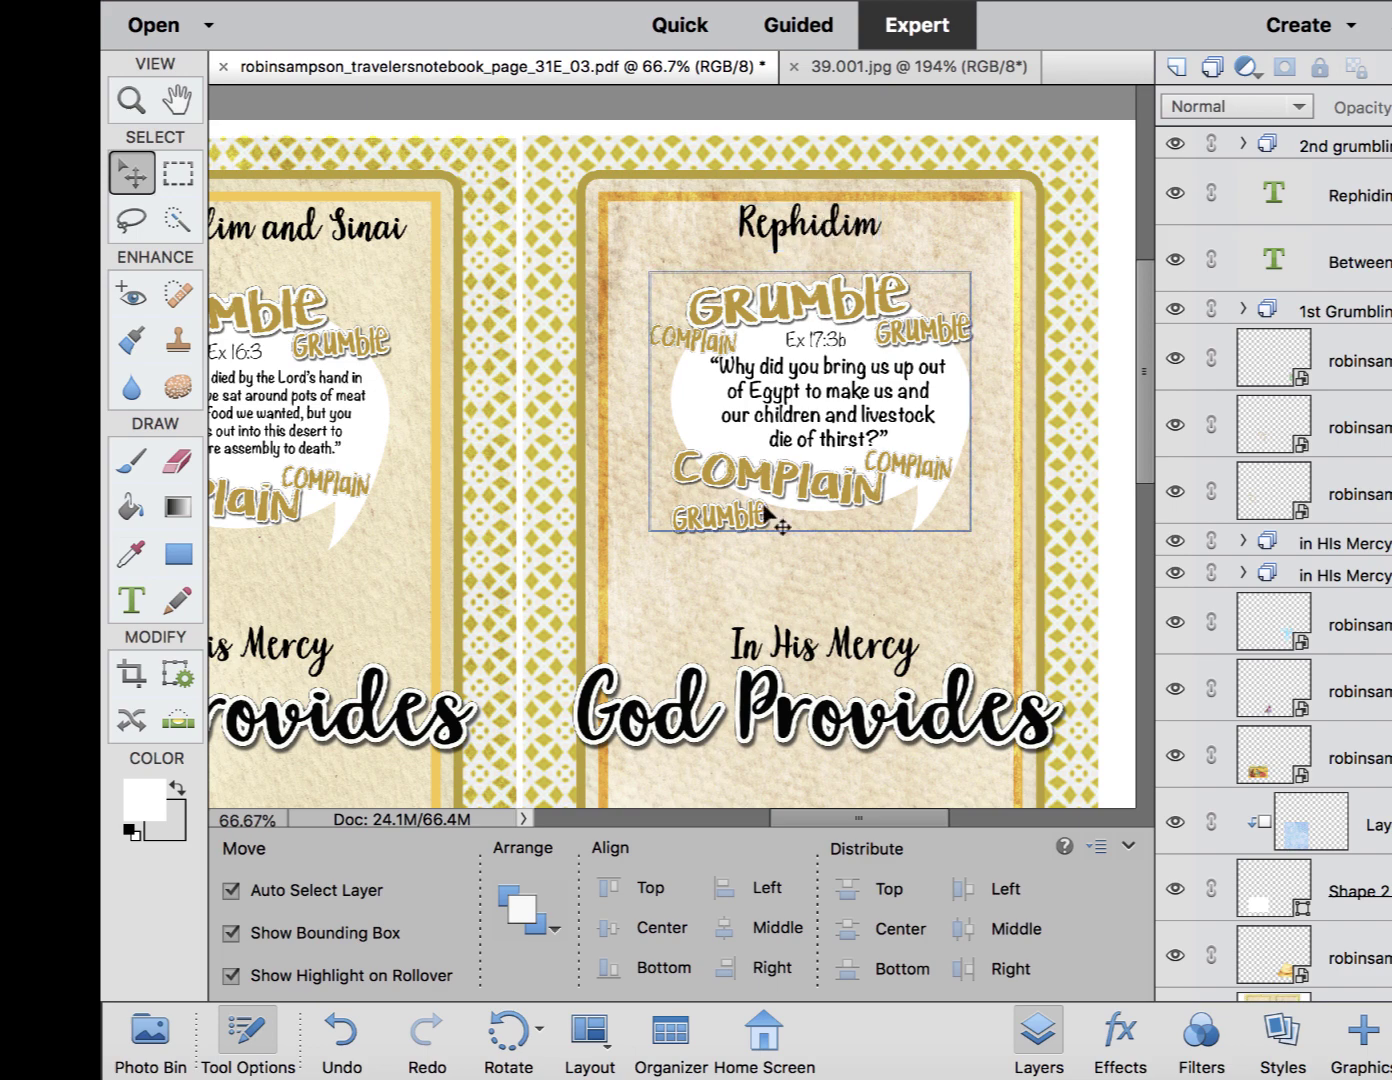
Reduce the drop shadow opacity of the right-hand page's "God Provides" title to 42%.
{"action": "scroll", "coordinate": [865, 697], "scroll_direction": "down", "scroll_amount": 5}
{"action": "scroll", "coordinate": [870, 703], "scroll_direction": "right", "scroll_amount": 2}
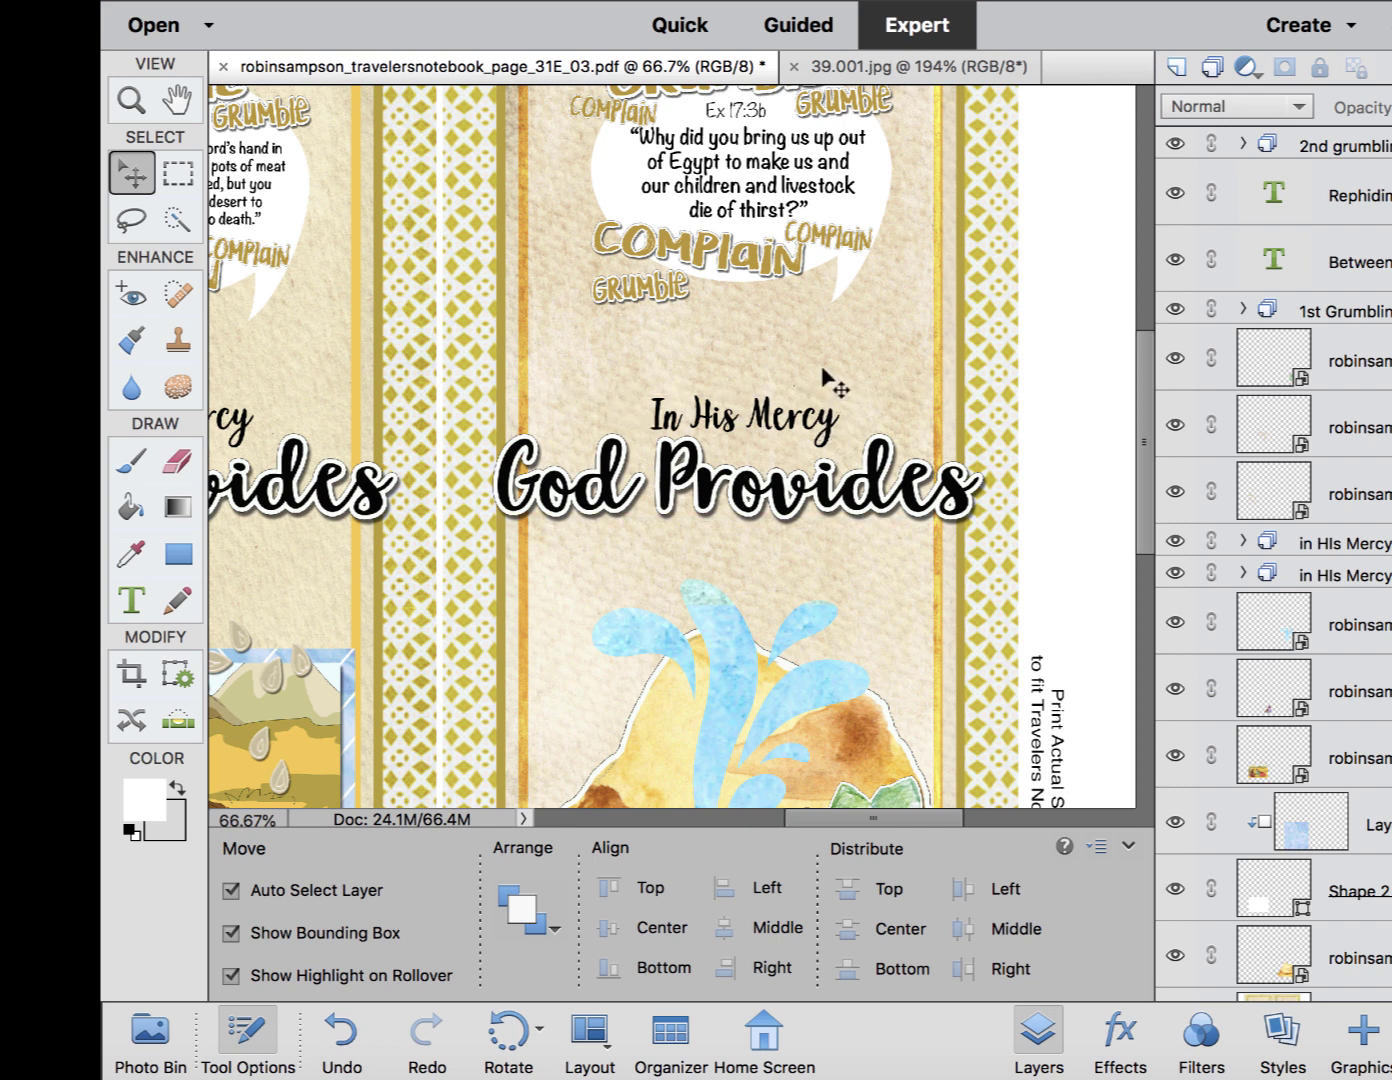
{"action": "left_click", "coordinate": [839, 438]}
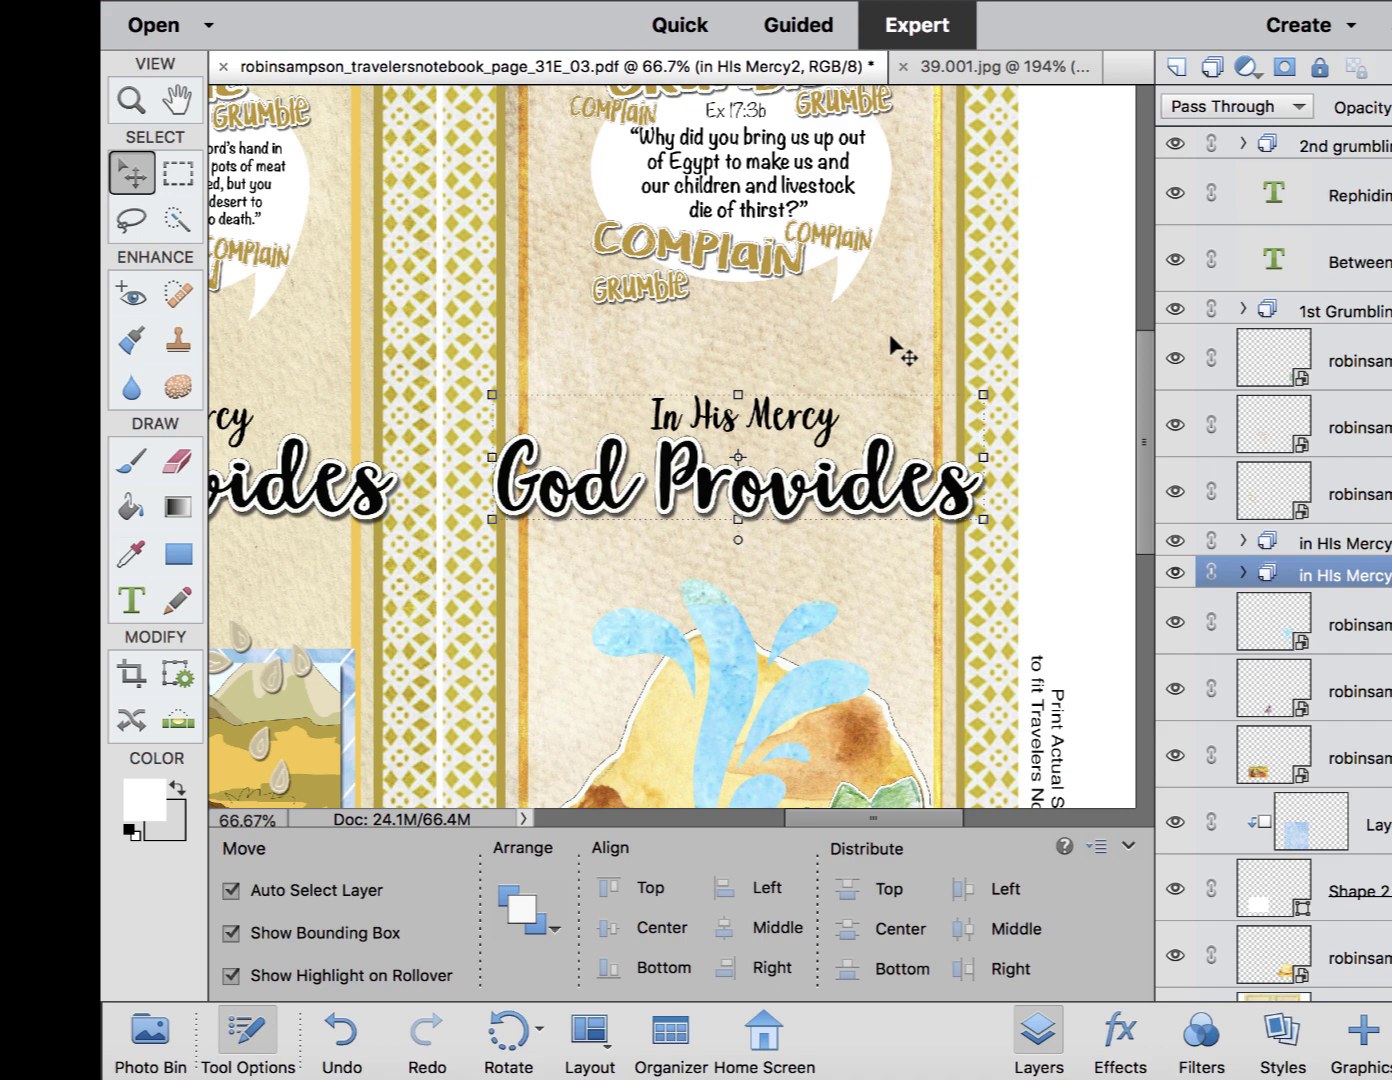
{"action": "scroll", "coordinate": [893, 345], "scroll_direction": "down", "scroll_amount": 1}
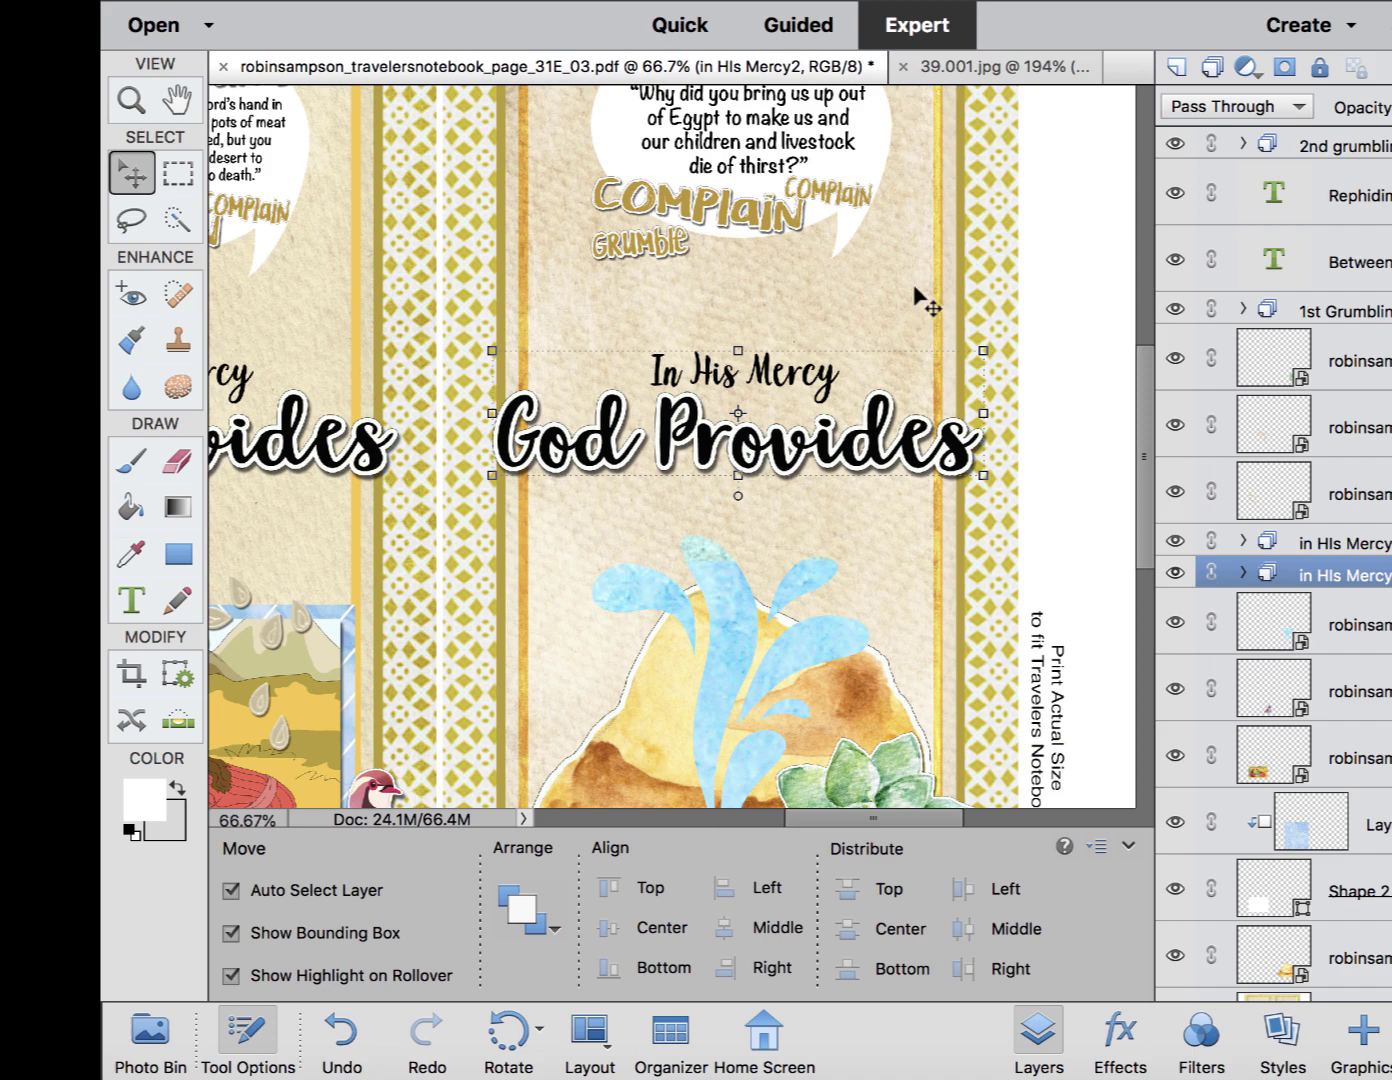
{"action": "key", "text": "Escape"}
{"action": "left_click", "coordinate": [888, 463]}
{"action": "left_click", "coordinate": [1243, 576]}
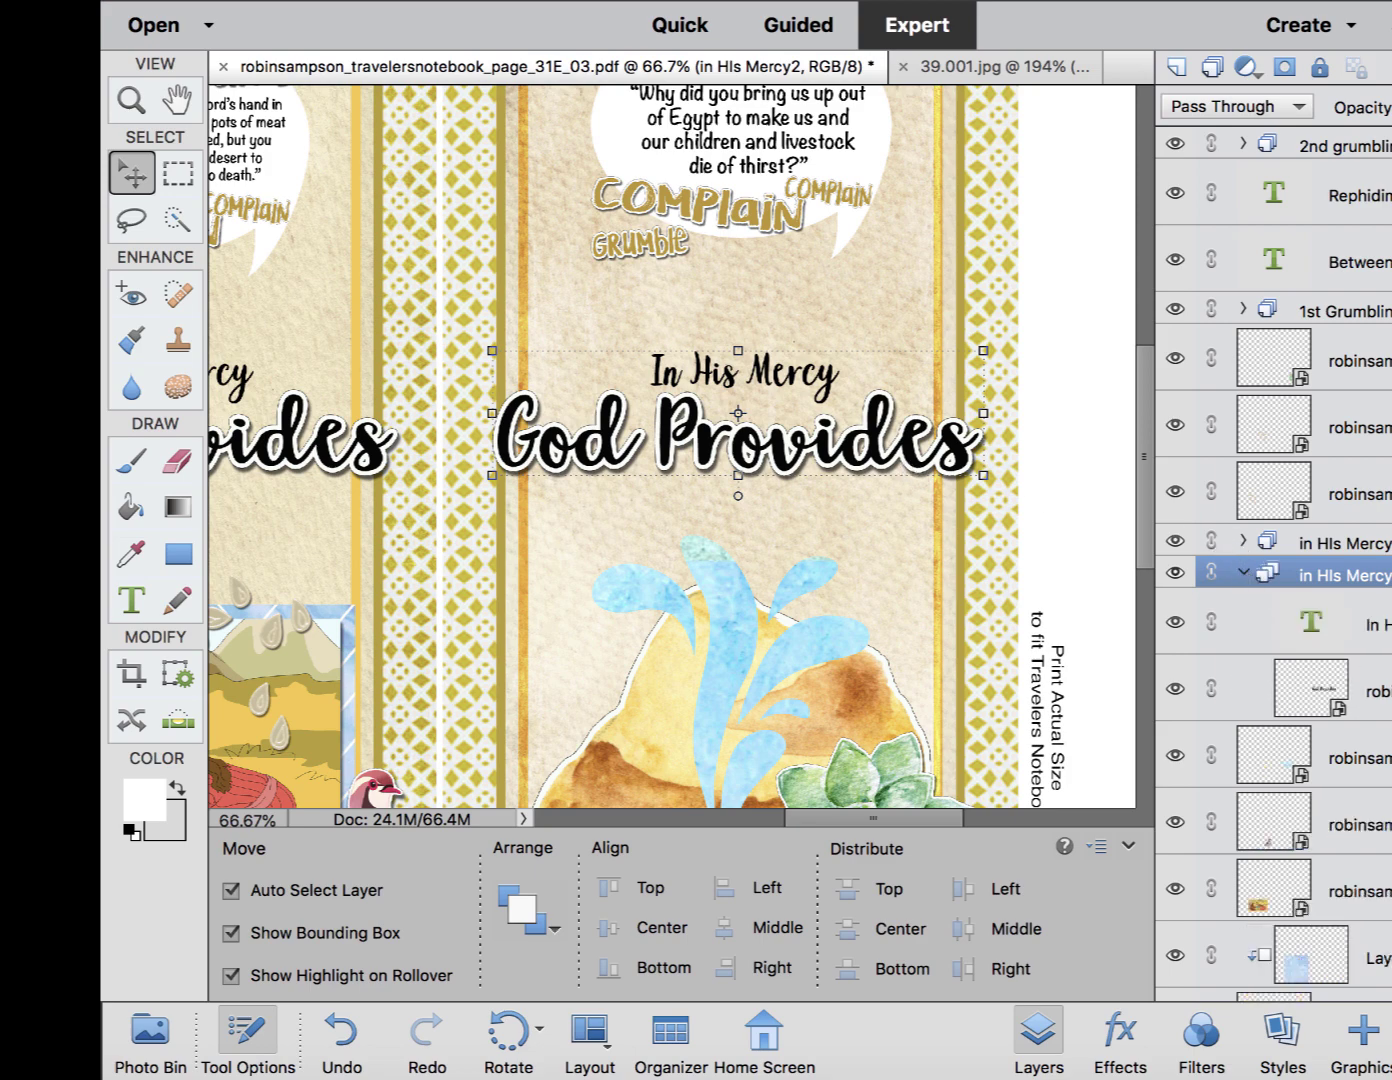
{"action": "double_click", "coordinate": [1330, 690]}
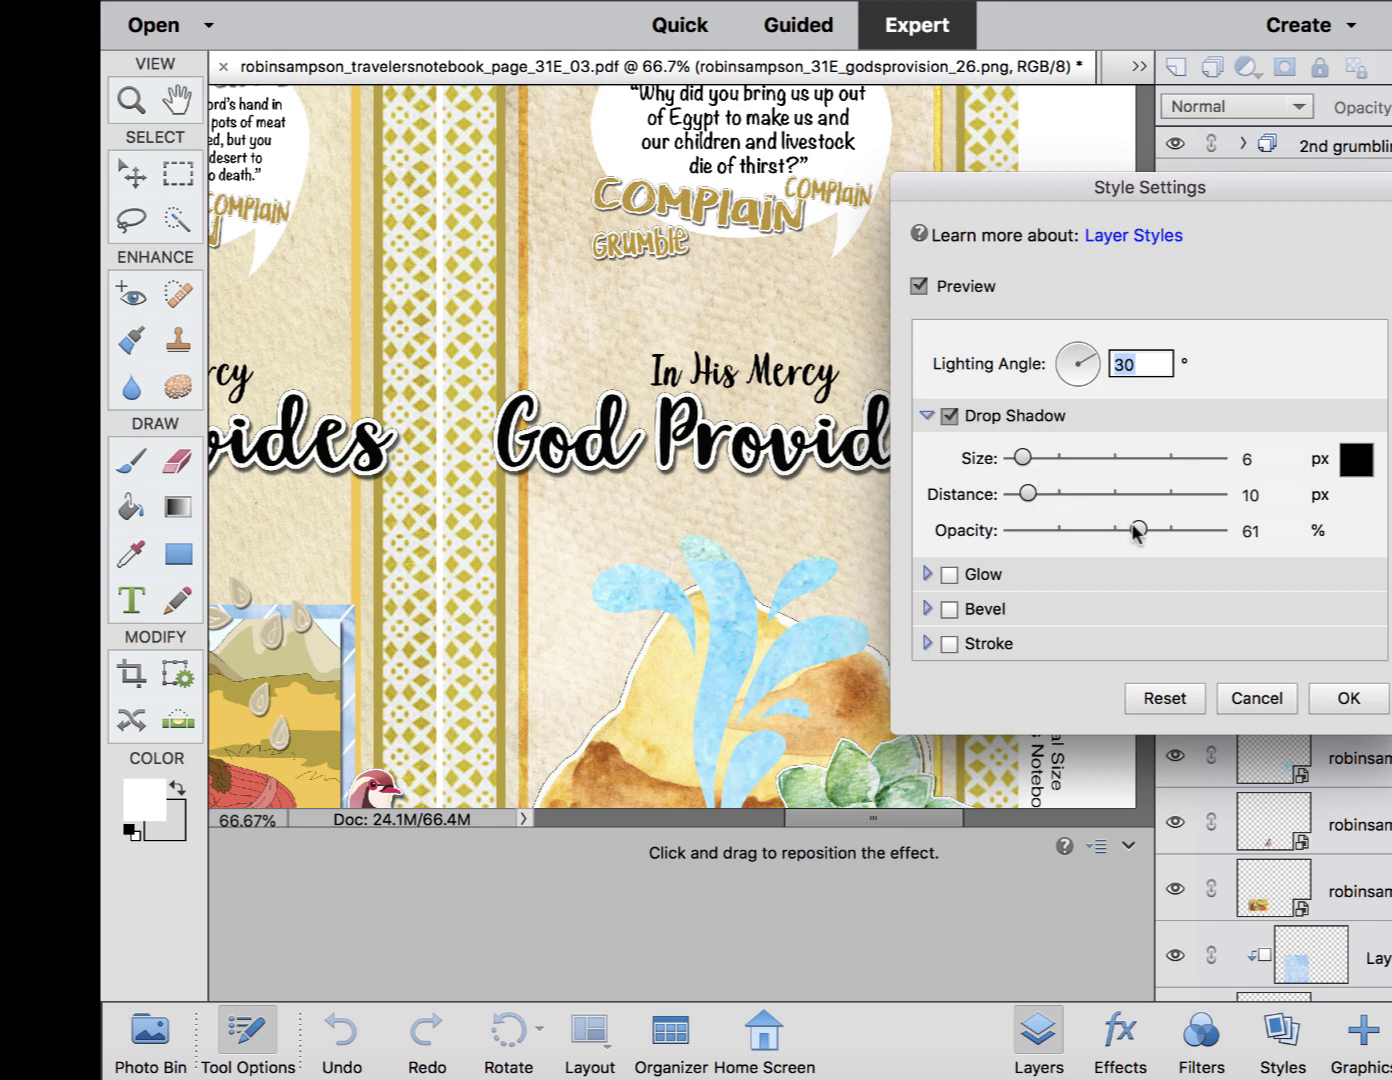
{"action": "left_click_drag", "start_coordinate": [1137, 526], "coordinate": [1101, 531]}
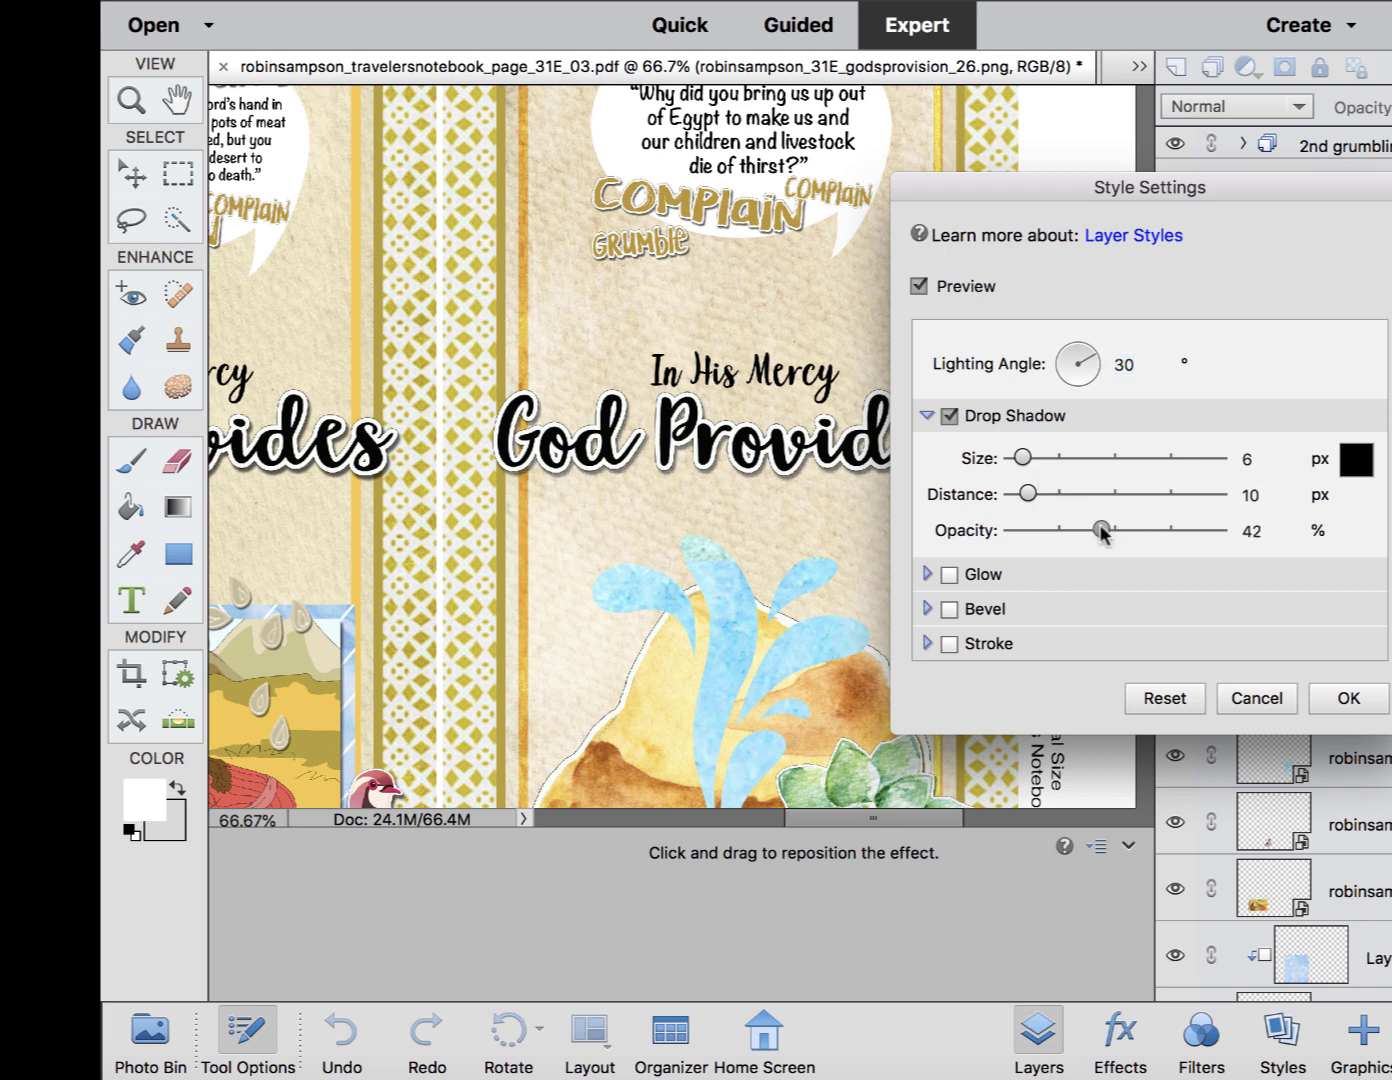
{"action": "left_click", "coordinate": [1345, 701]}
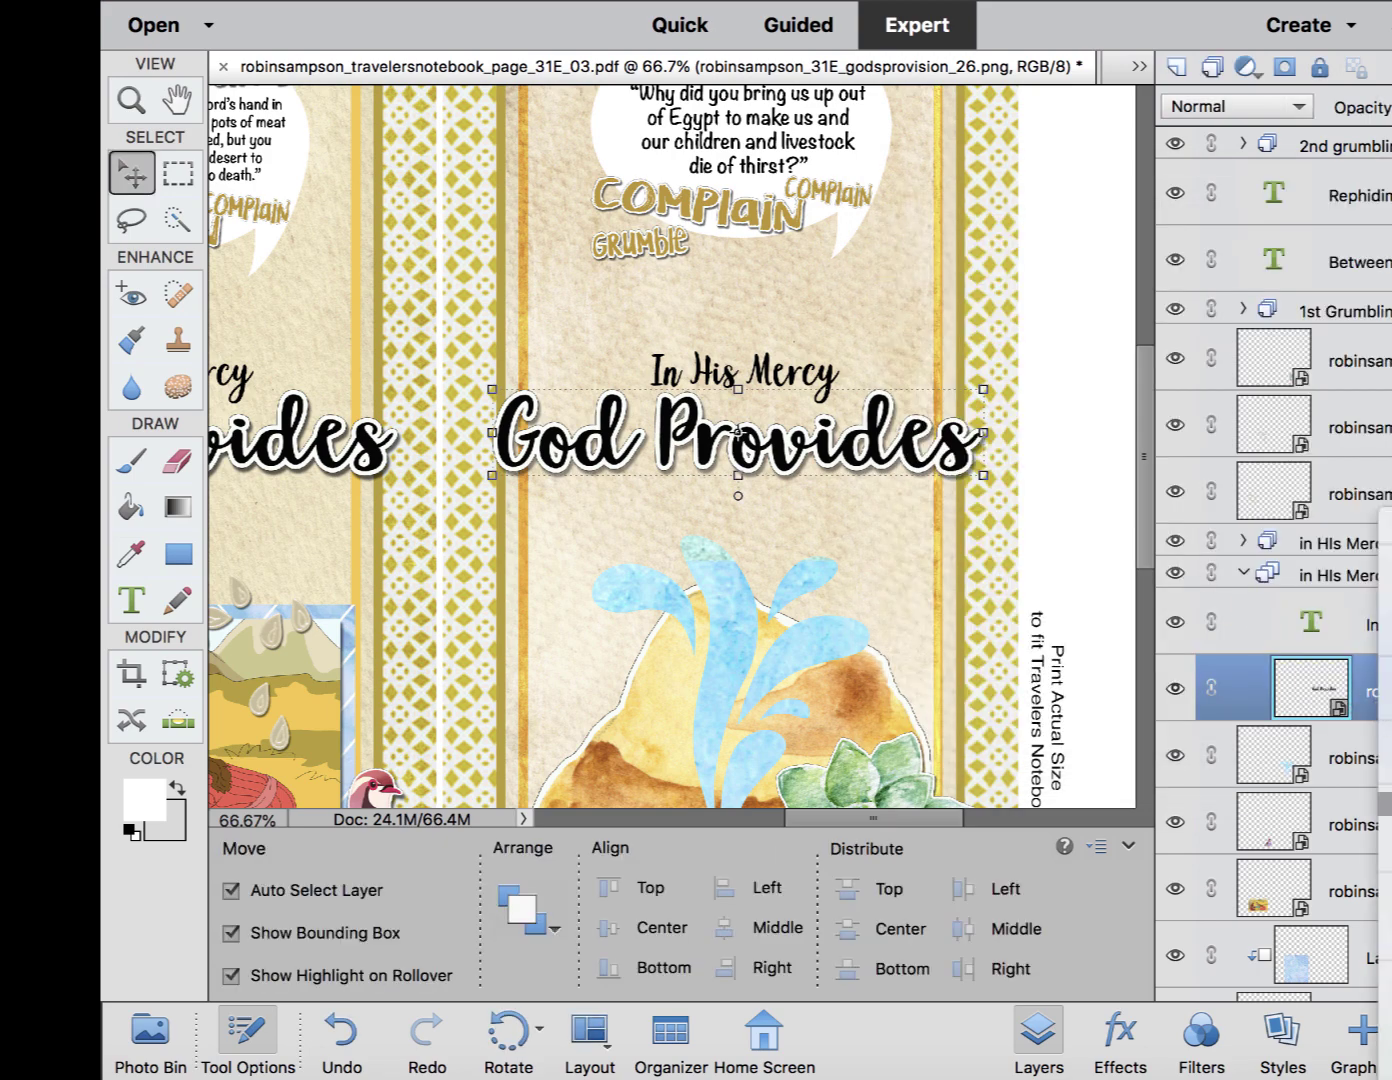
Give the "God Provides" title inside the left-hand page's mercy group the same softened drop shadow as the right-hand title.
{"action": "scroll", "coordinate": [662, 568], "scroll_direction": "left", "scroll_amount": 10}
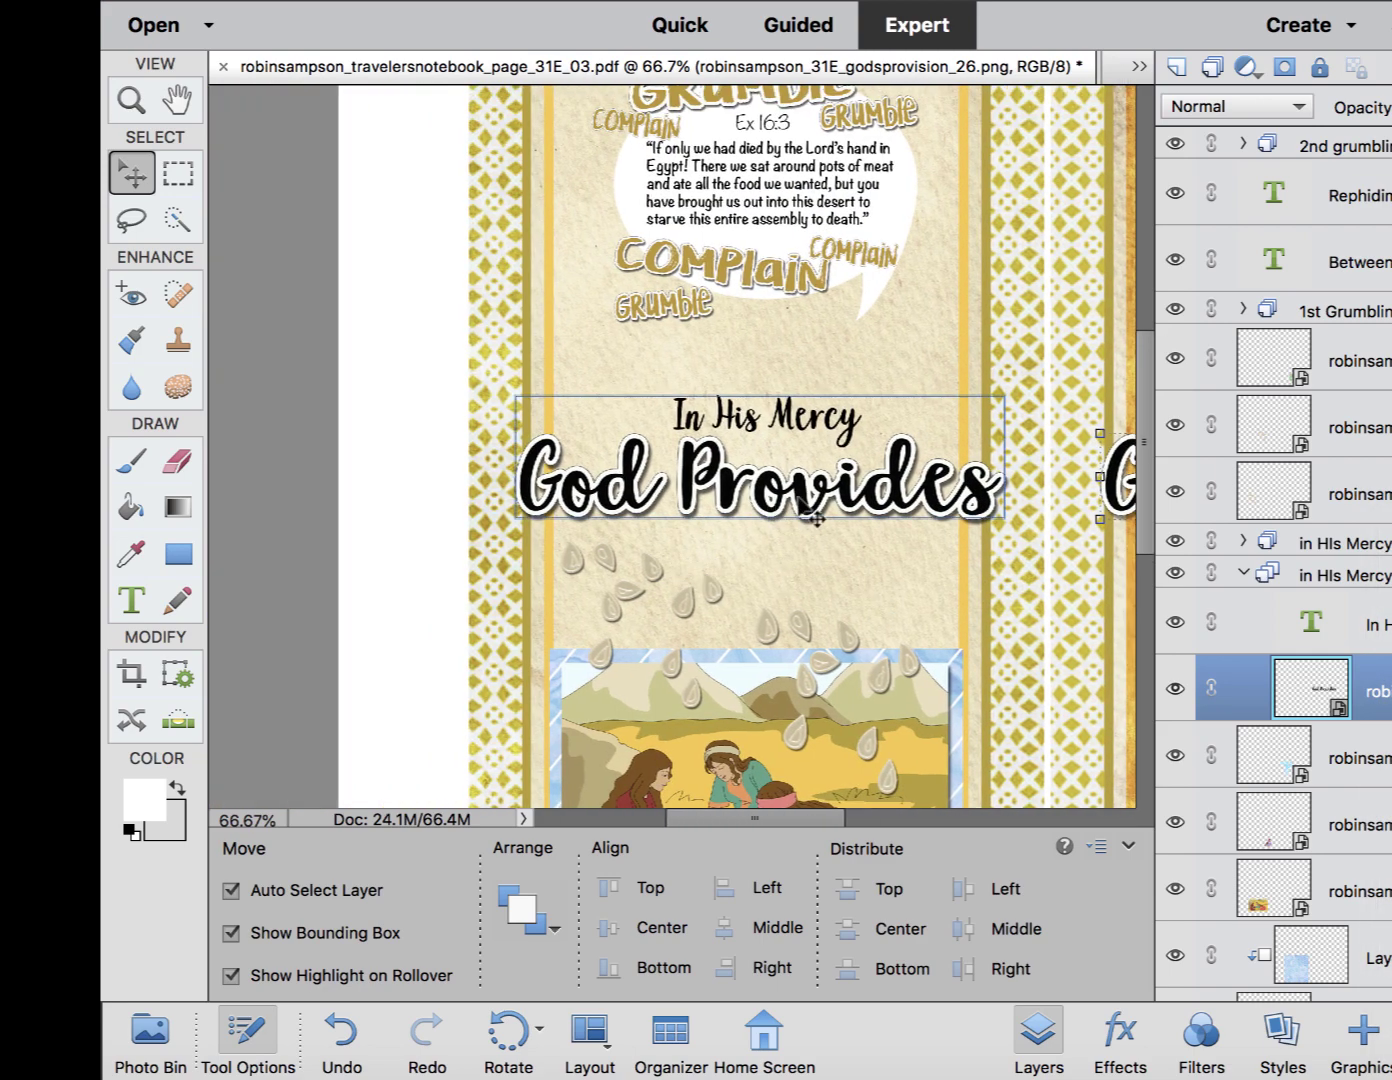
{"action": "left_click", "coordinate": [815, 517]}
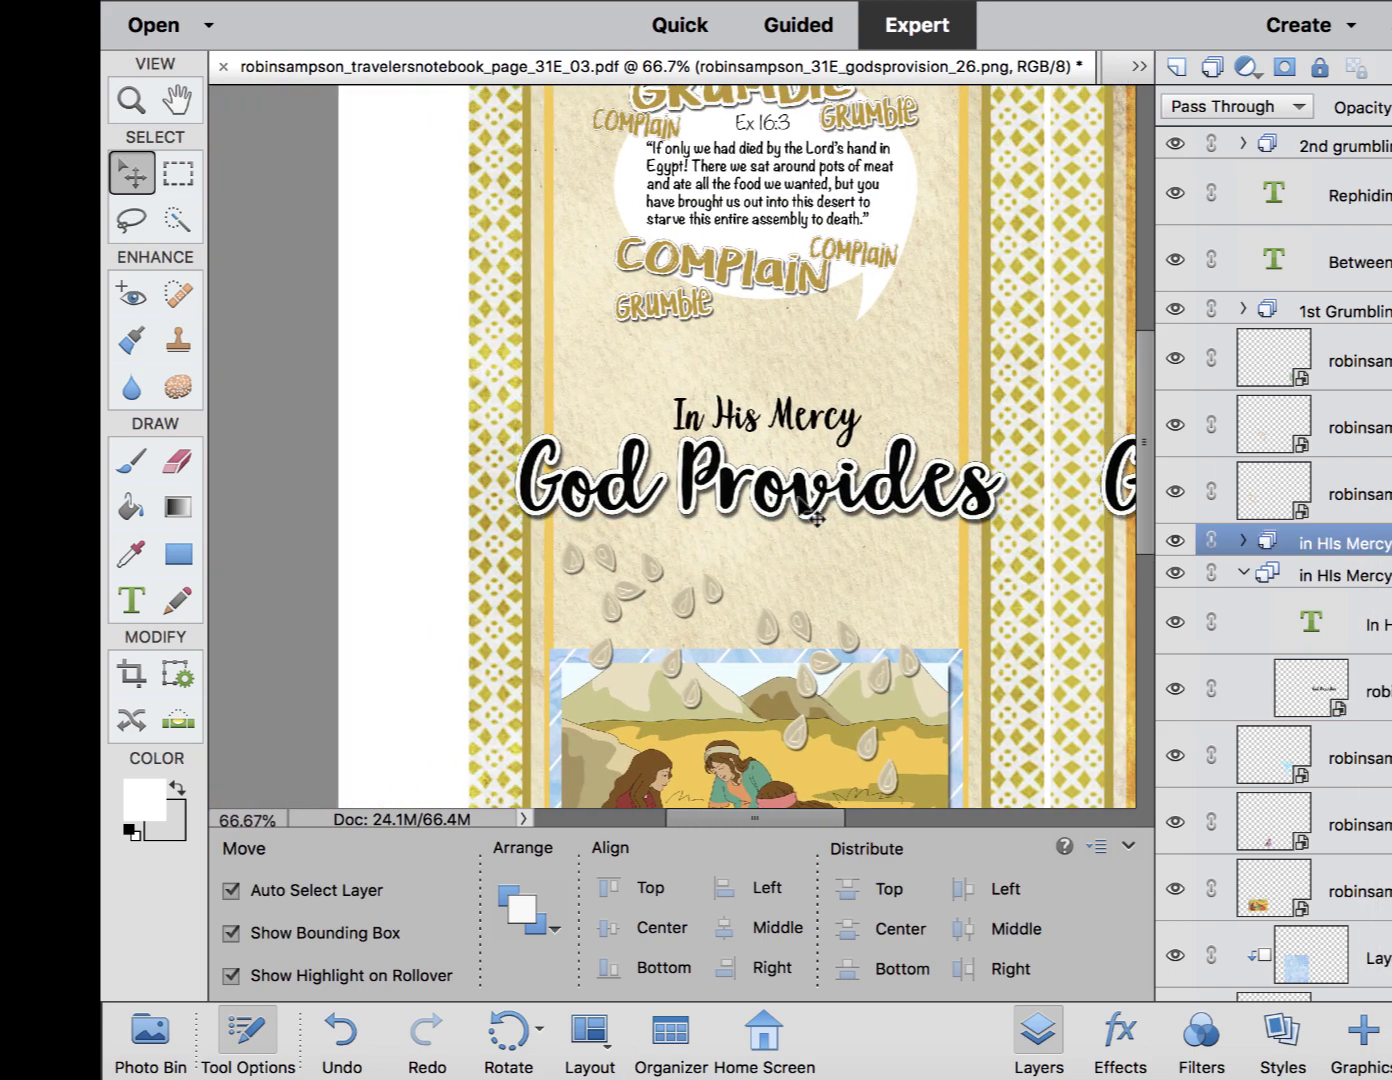
{"action": "left_click", "coordinate": [1243, 540]}
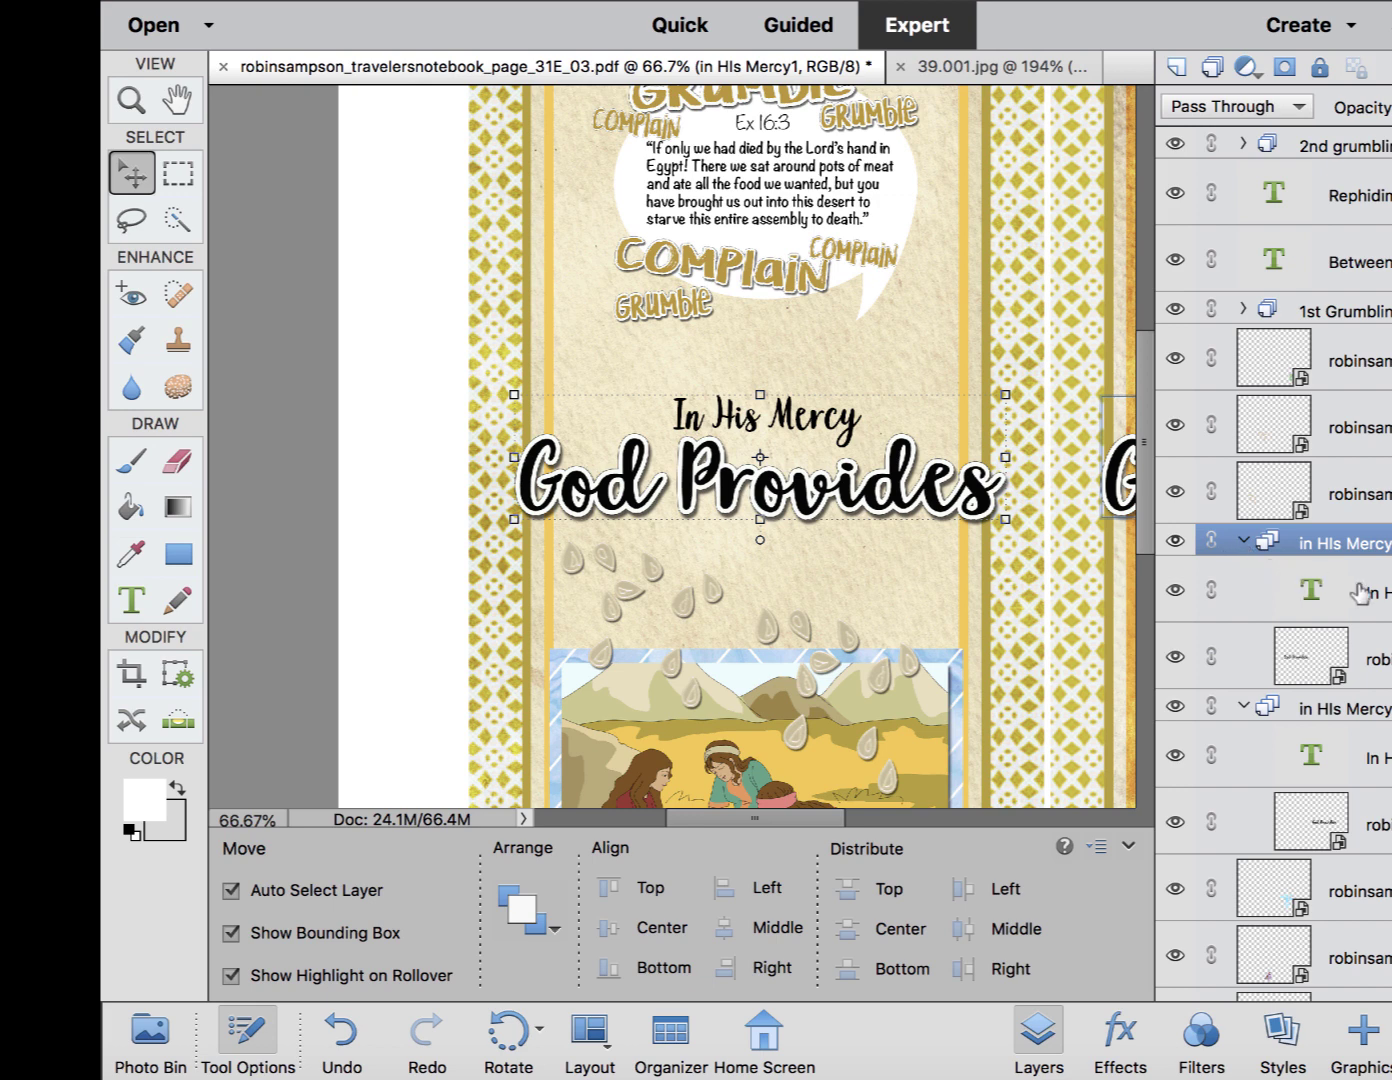
{"action": "left_click", "coordinate": [1381, 667]}
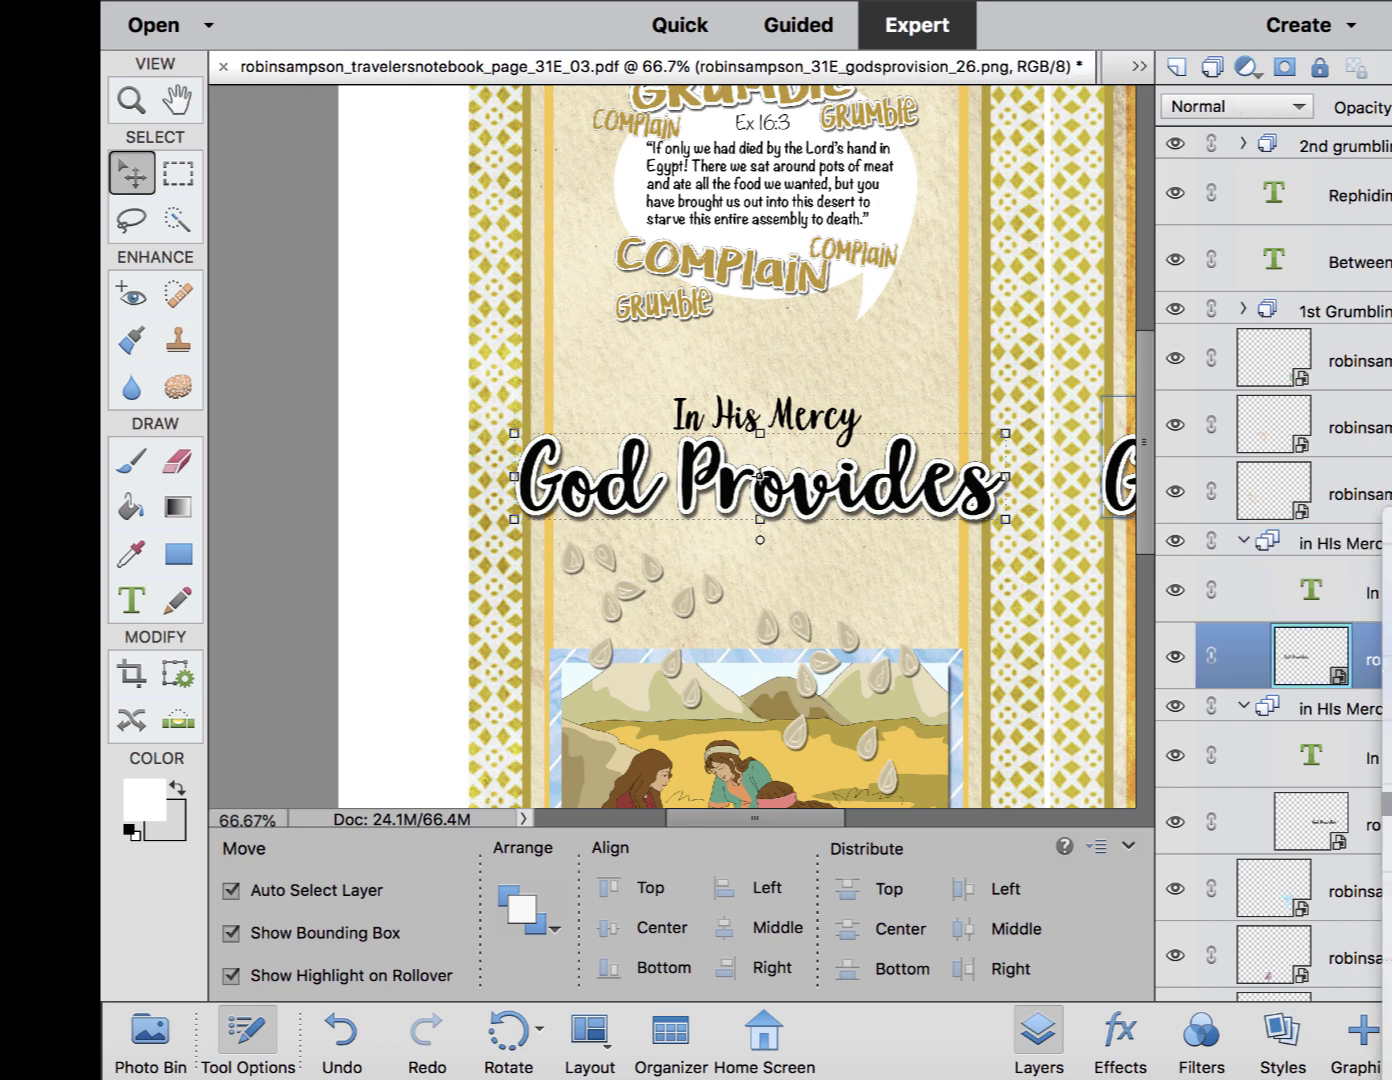
Apply the Low drop shadow style to the blue water splash on the right-hand page's rock.
{"action": "scroll", "coordinate": [930, 620], "scroll_direction": "right", "scroll_amount": 5}
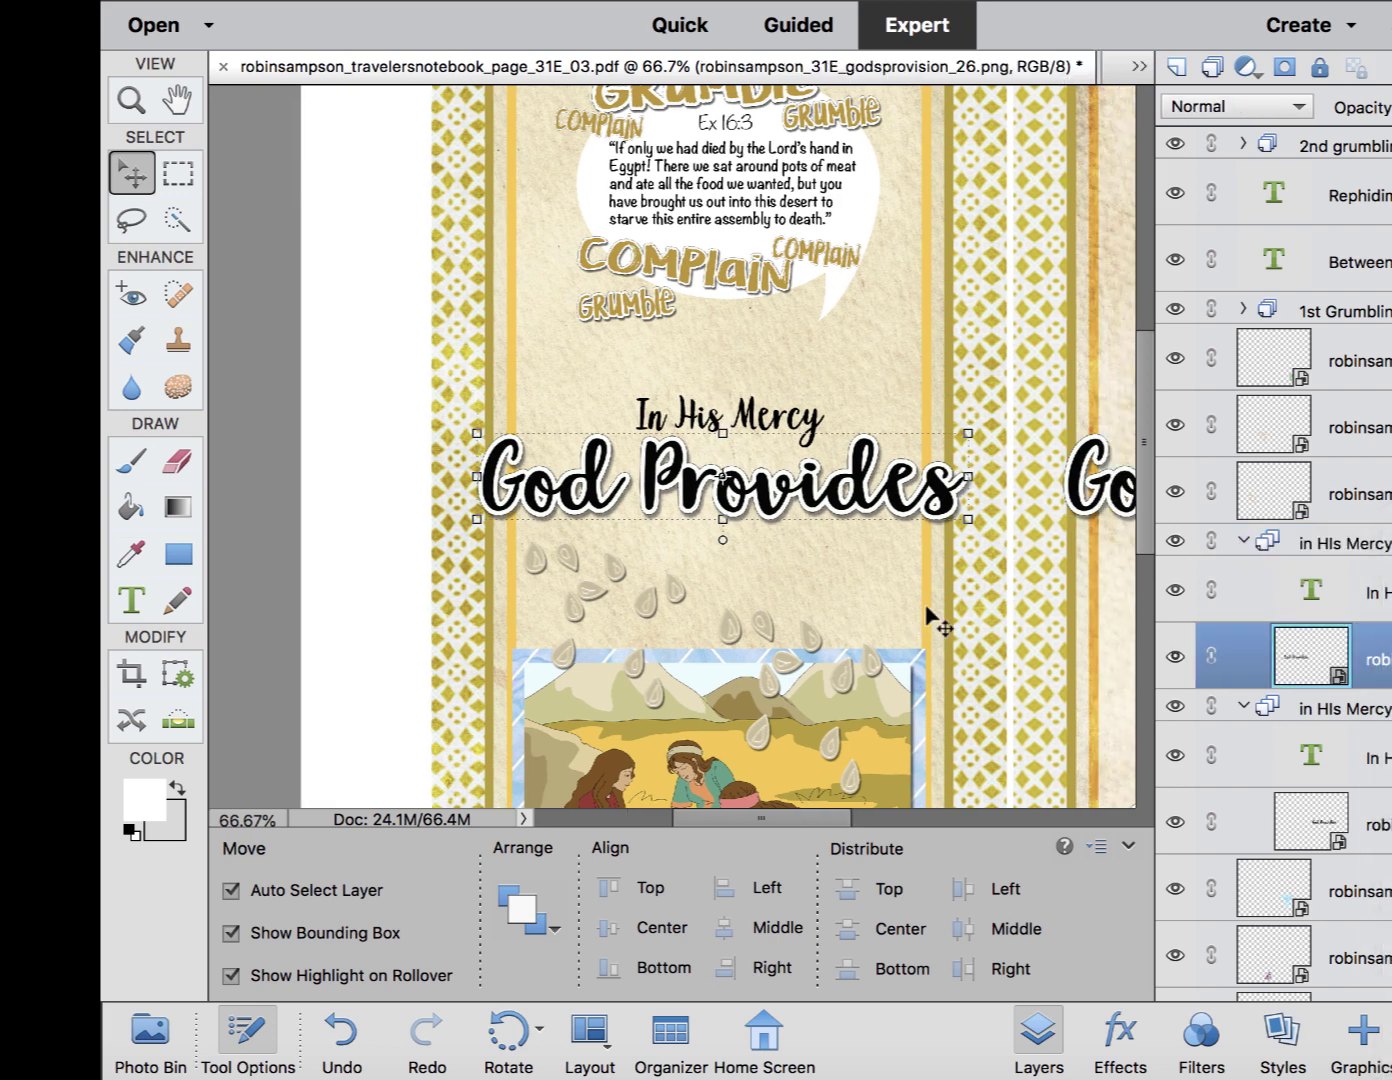
{"action": "scroll", "coordinate": [930, 620], "scroll_direction": "down", "scroll_amount": 3}
{"action": "scroll", "coordinate": [930, 620], "scroll_direction": "right", "scroll_amount": 5}
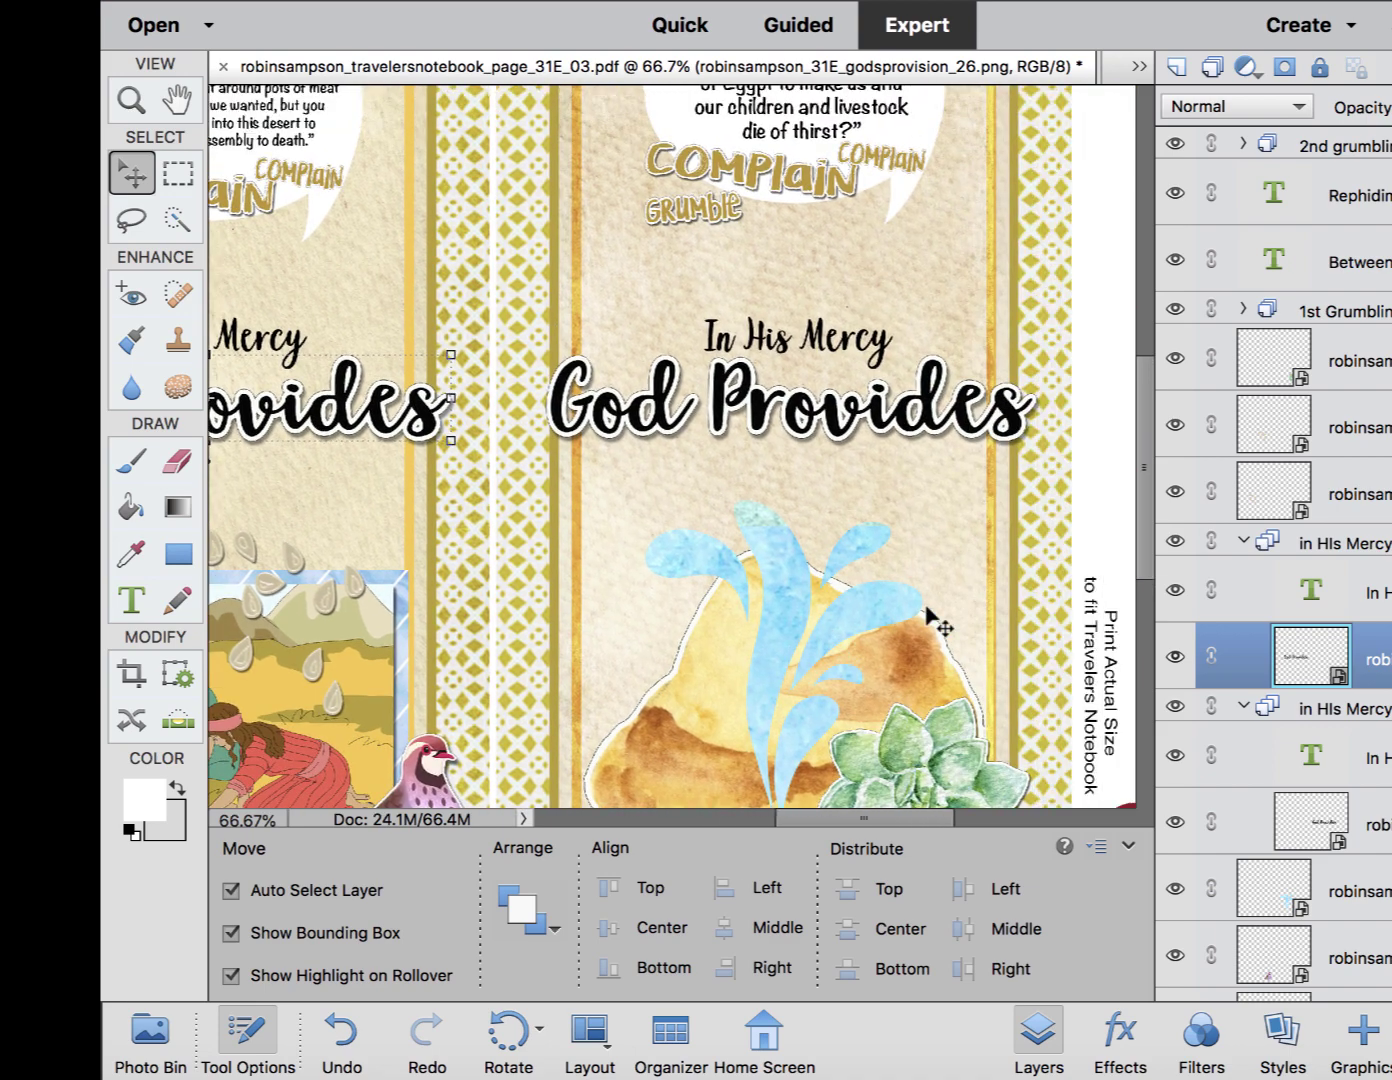
{"action": "scroll", "coordinate": [930, 615], "scroll_direction": "down", "scroll_amount": 2}
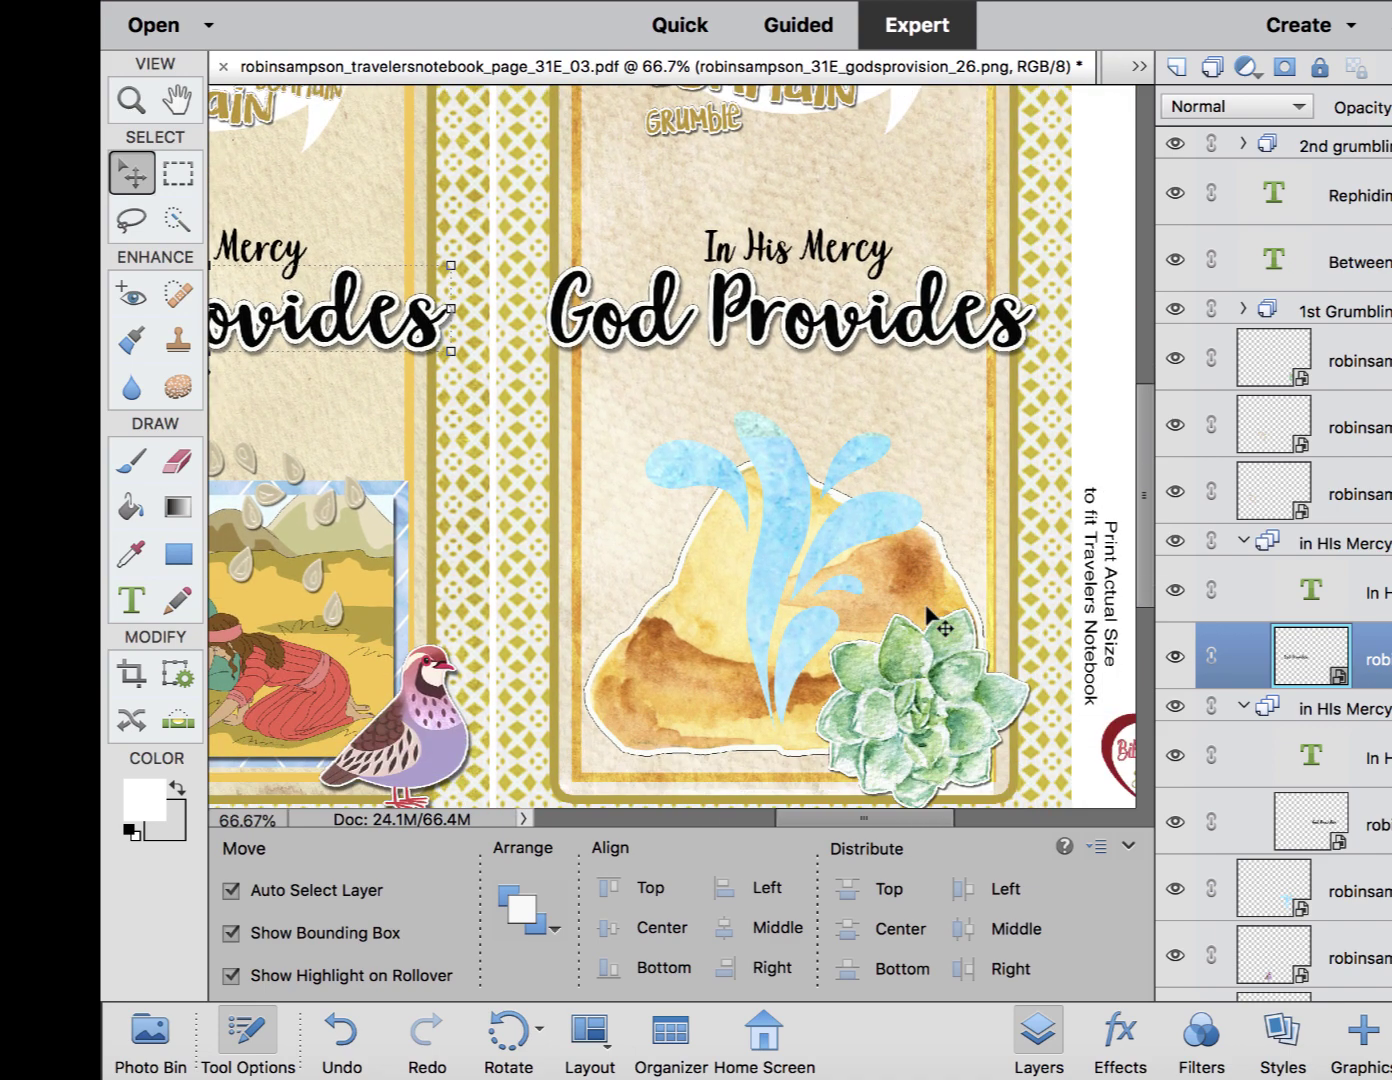
{"action": "left_click", "coordinate": [873, 529]}
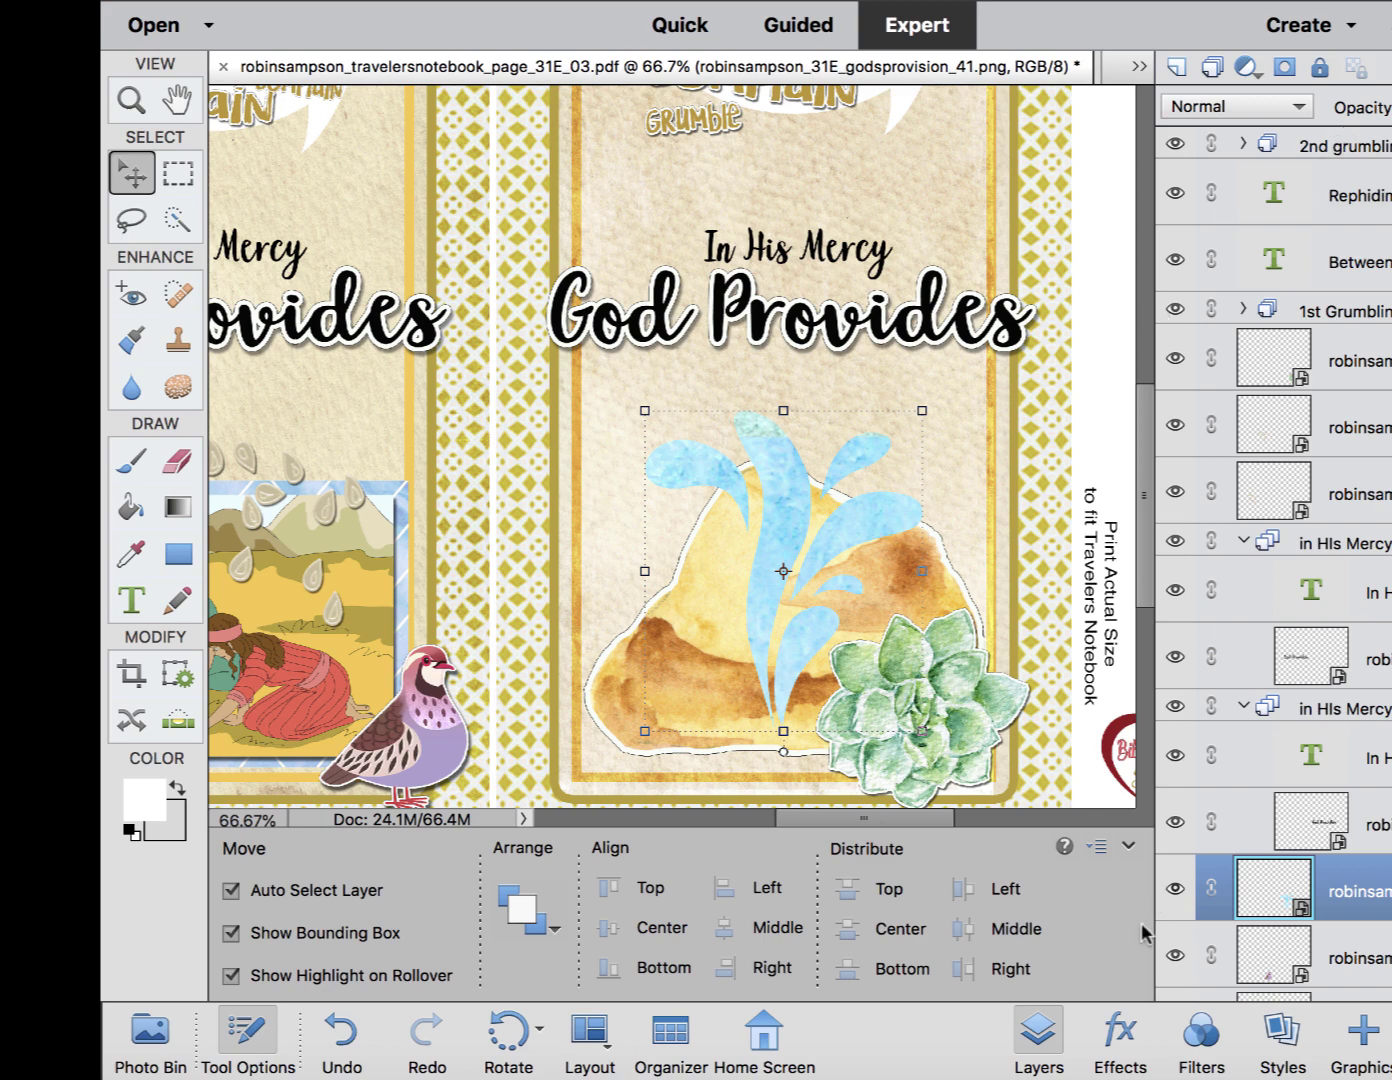
{"action": "left_click", "coordinate": [1283, 1035]}
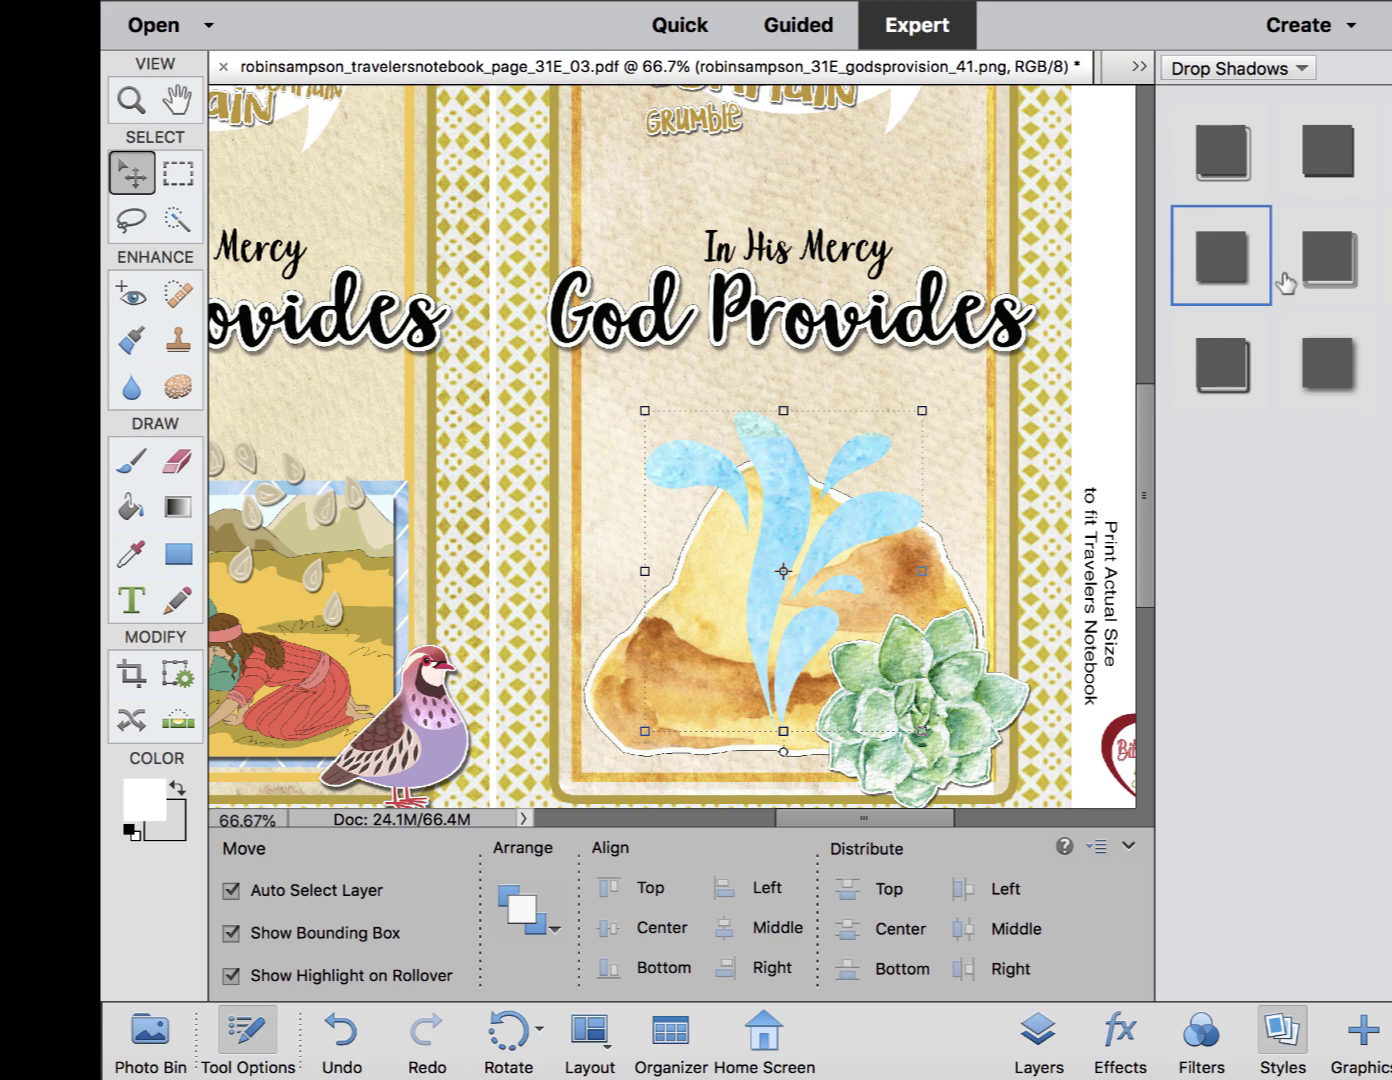
{"action": "left_click", "coordinate": [1227, 266]}
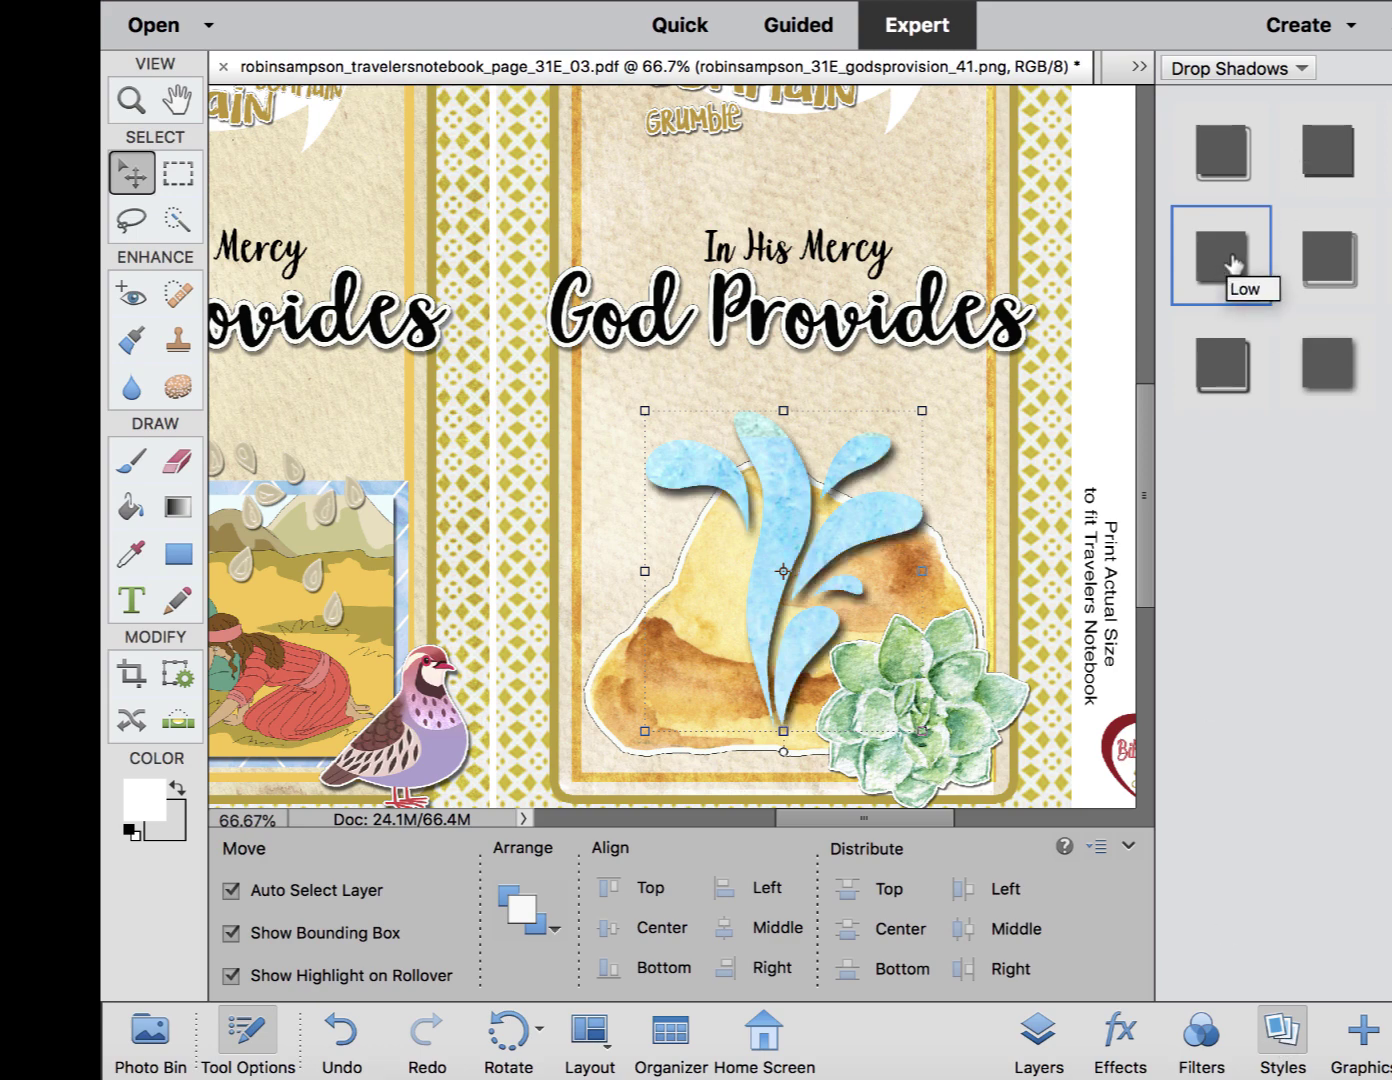
{"action": "left_click", "coordinate": [925, 571]}
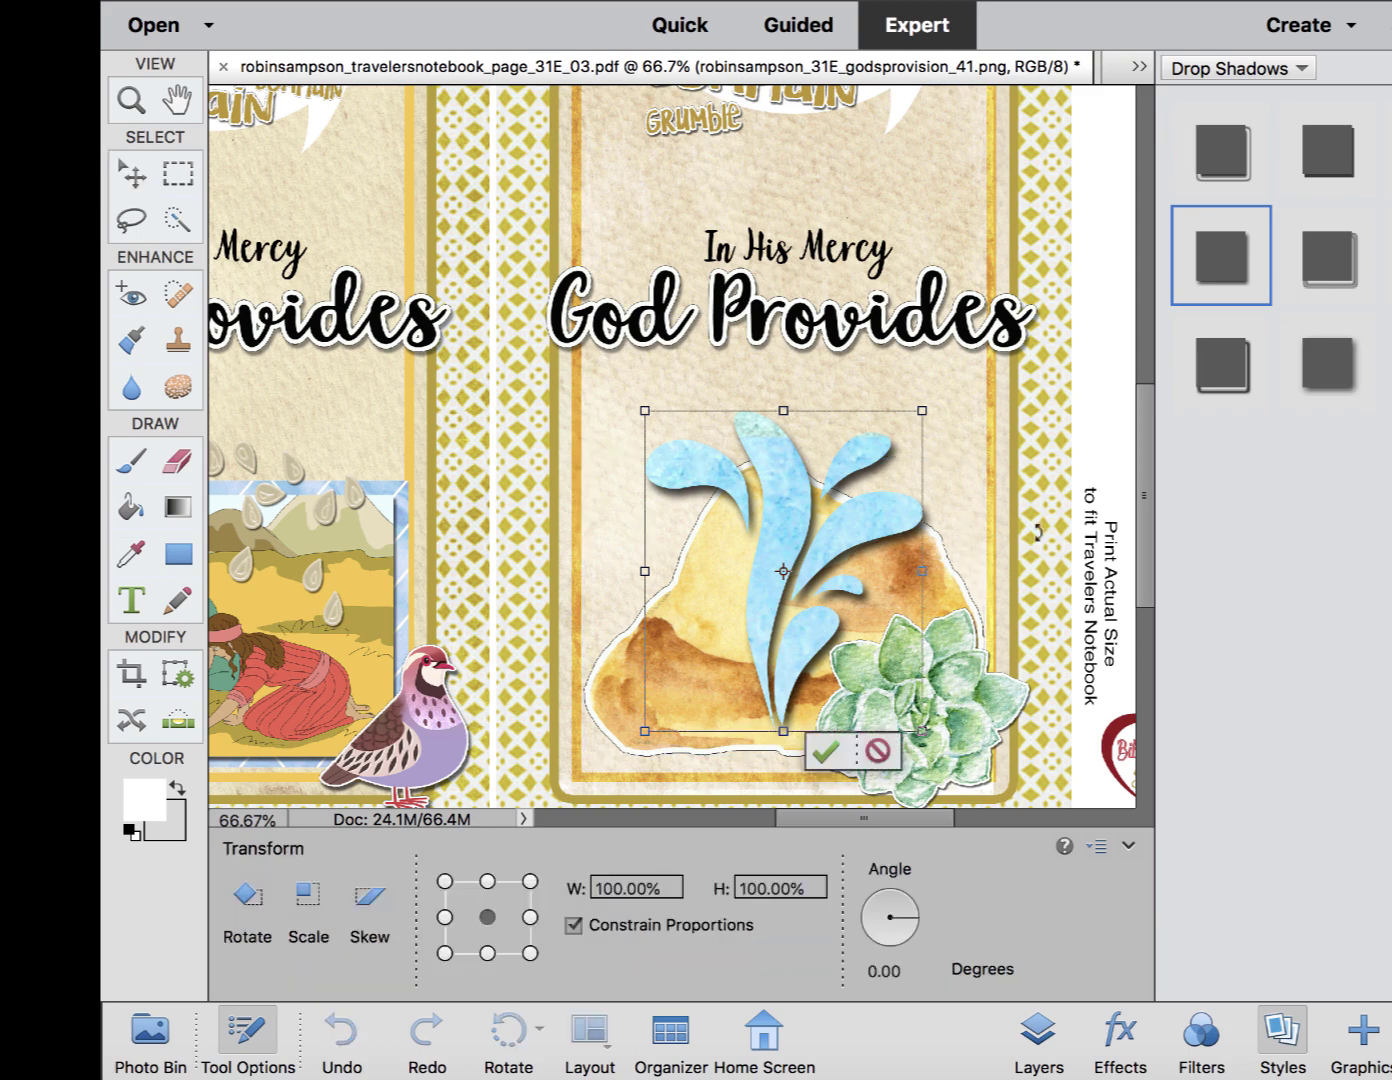
{"action": "key", "text": "Return"}
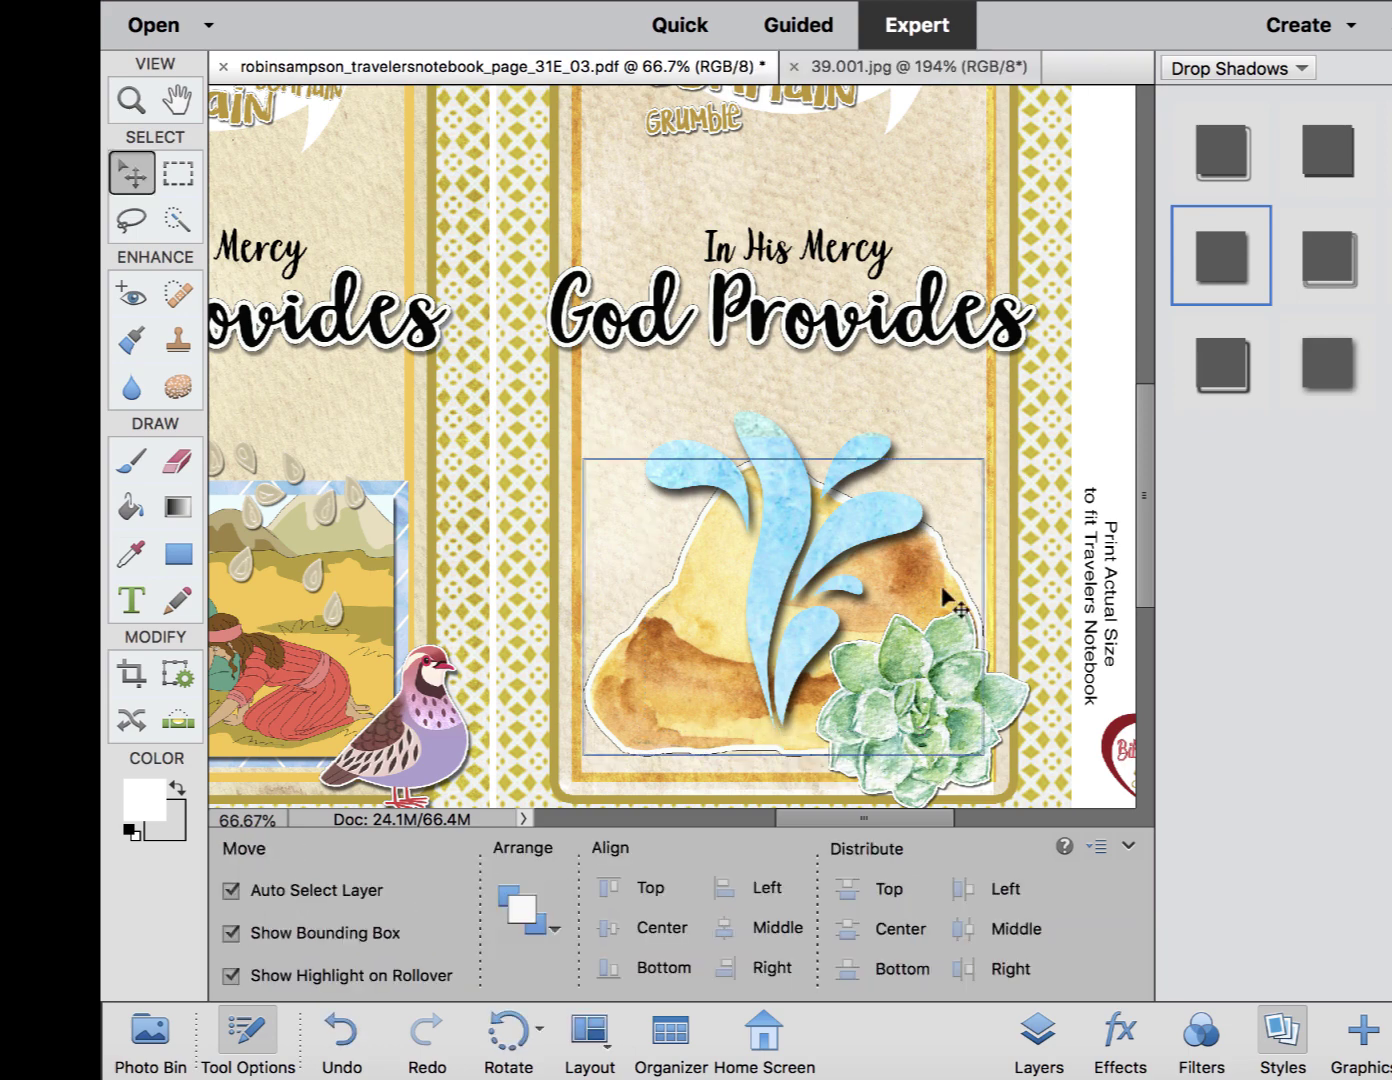
Apply the Low drop shadow style to the rock beneath the water splash and return to the layer list.
{"action": "left_click", "coordinate": [940, 585]}
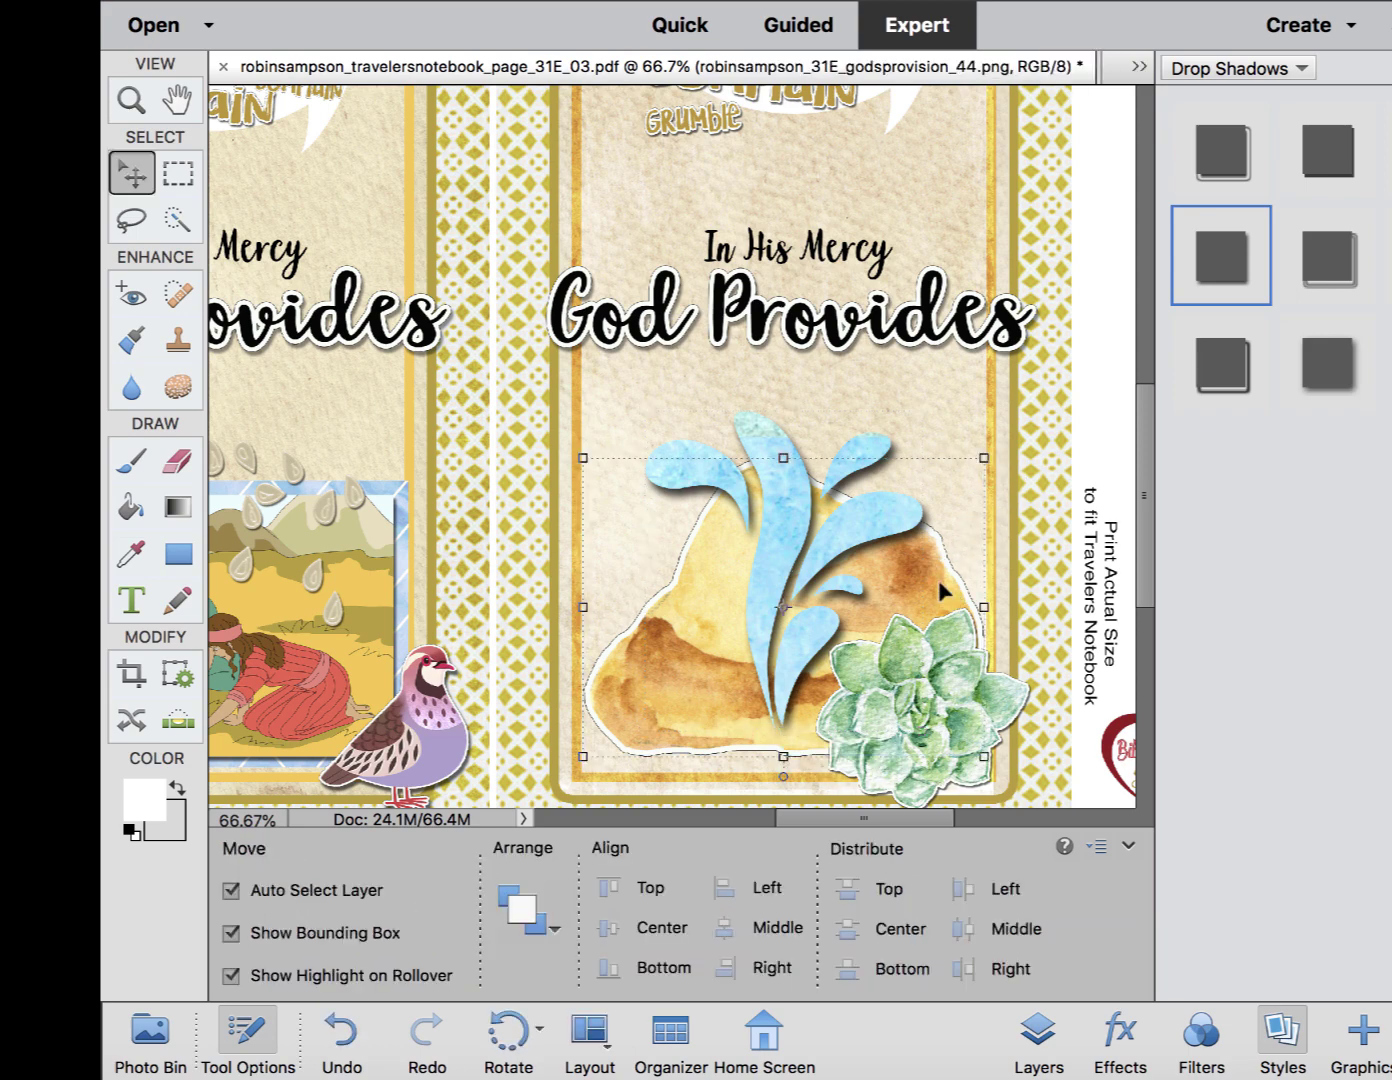
{"action": "left_click", "coordinate": [1234, 262]}
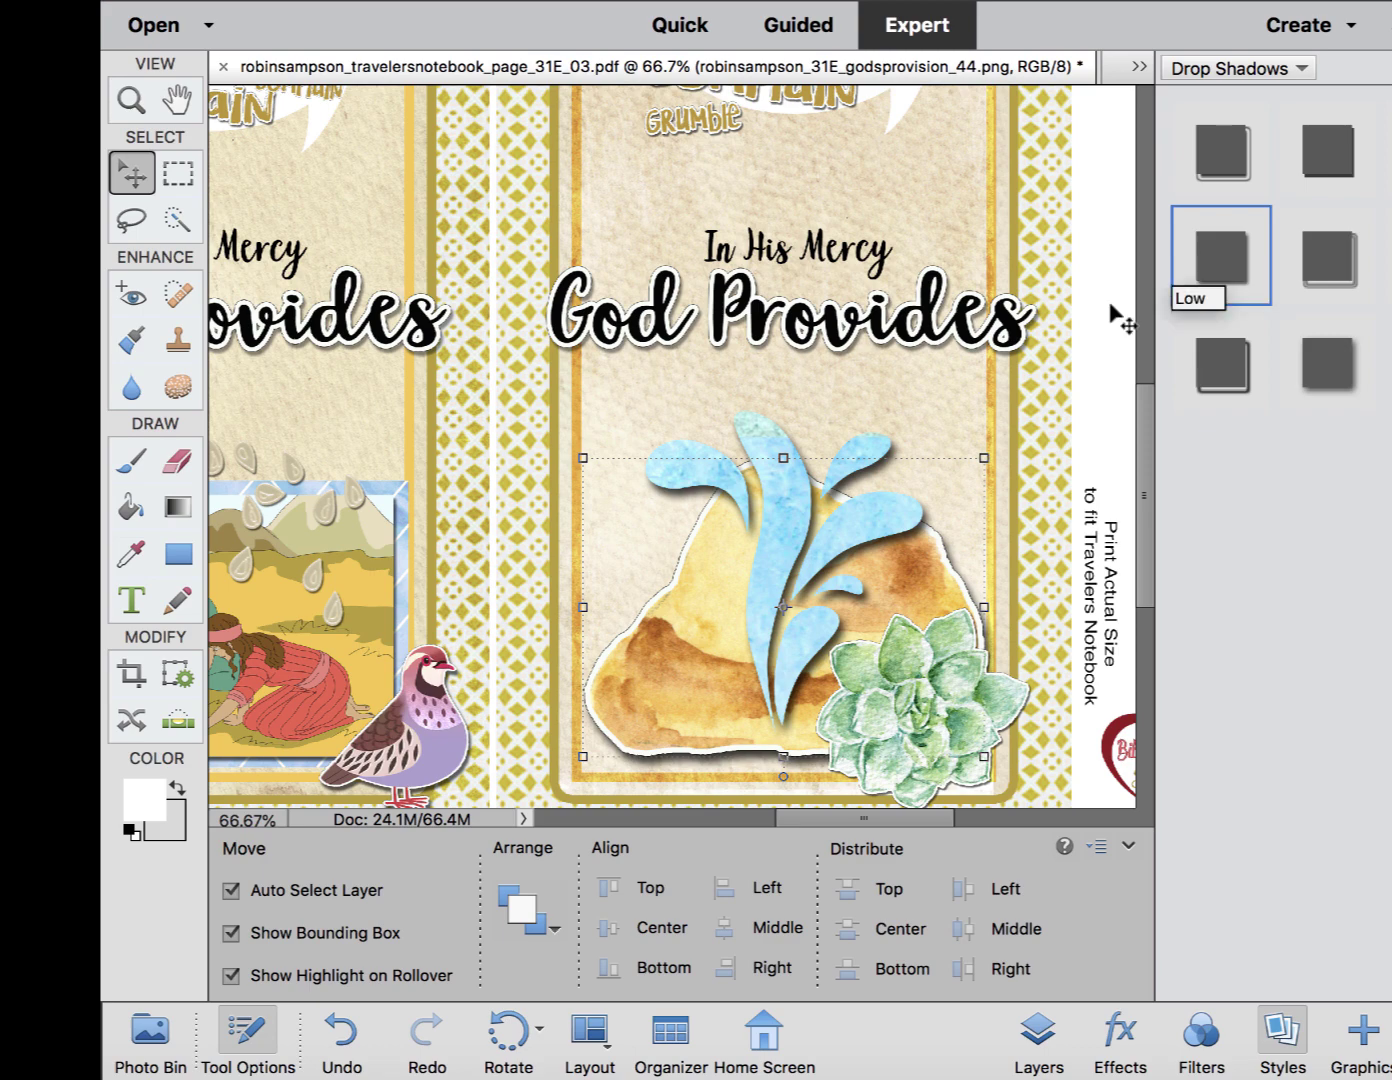
{"action": "left_click", "coordinate": [1038, 1050]}
{"action": "left_click", "coordinate": [980, 462]}
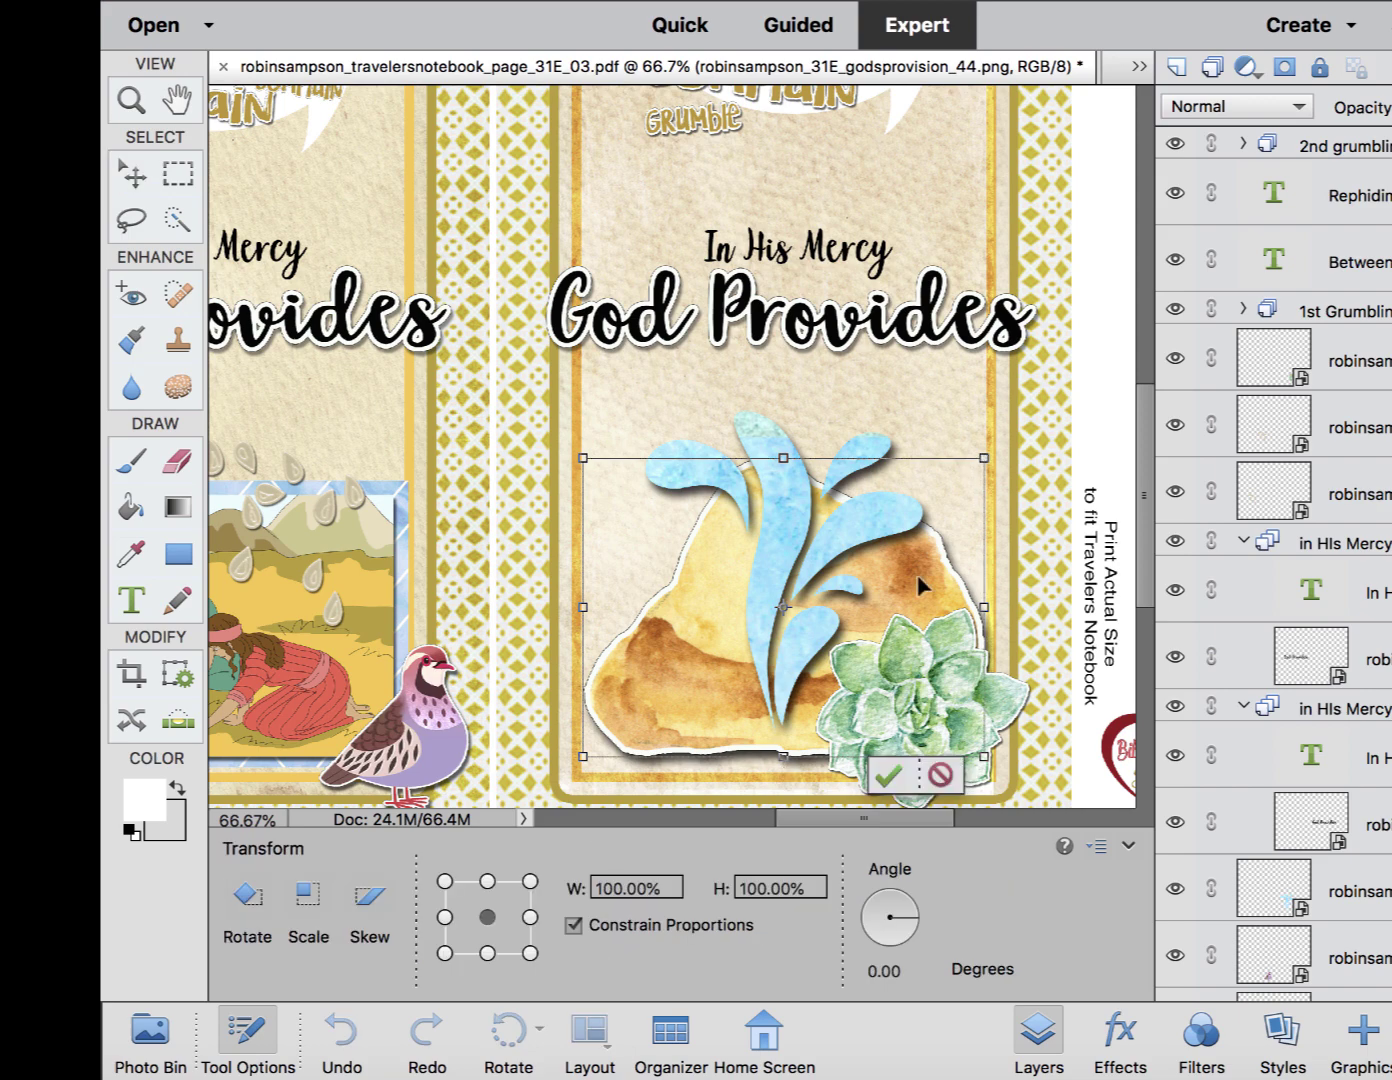
{"action": "right_click", "coordinate": [664, 686]}
{"action": "left_click", "coordinate": [660, 668]}
{"action": "right_click", "coordinate": [698, 649]}
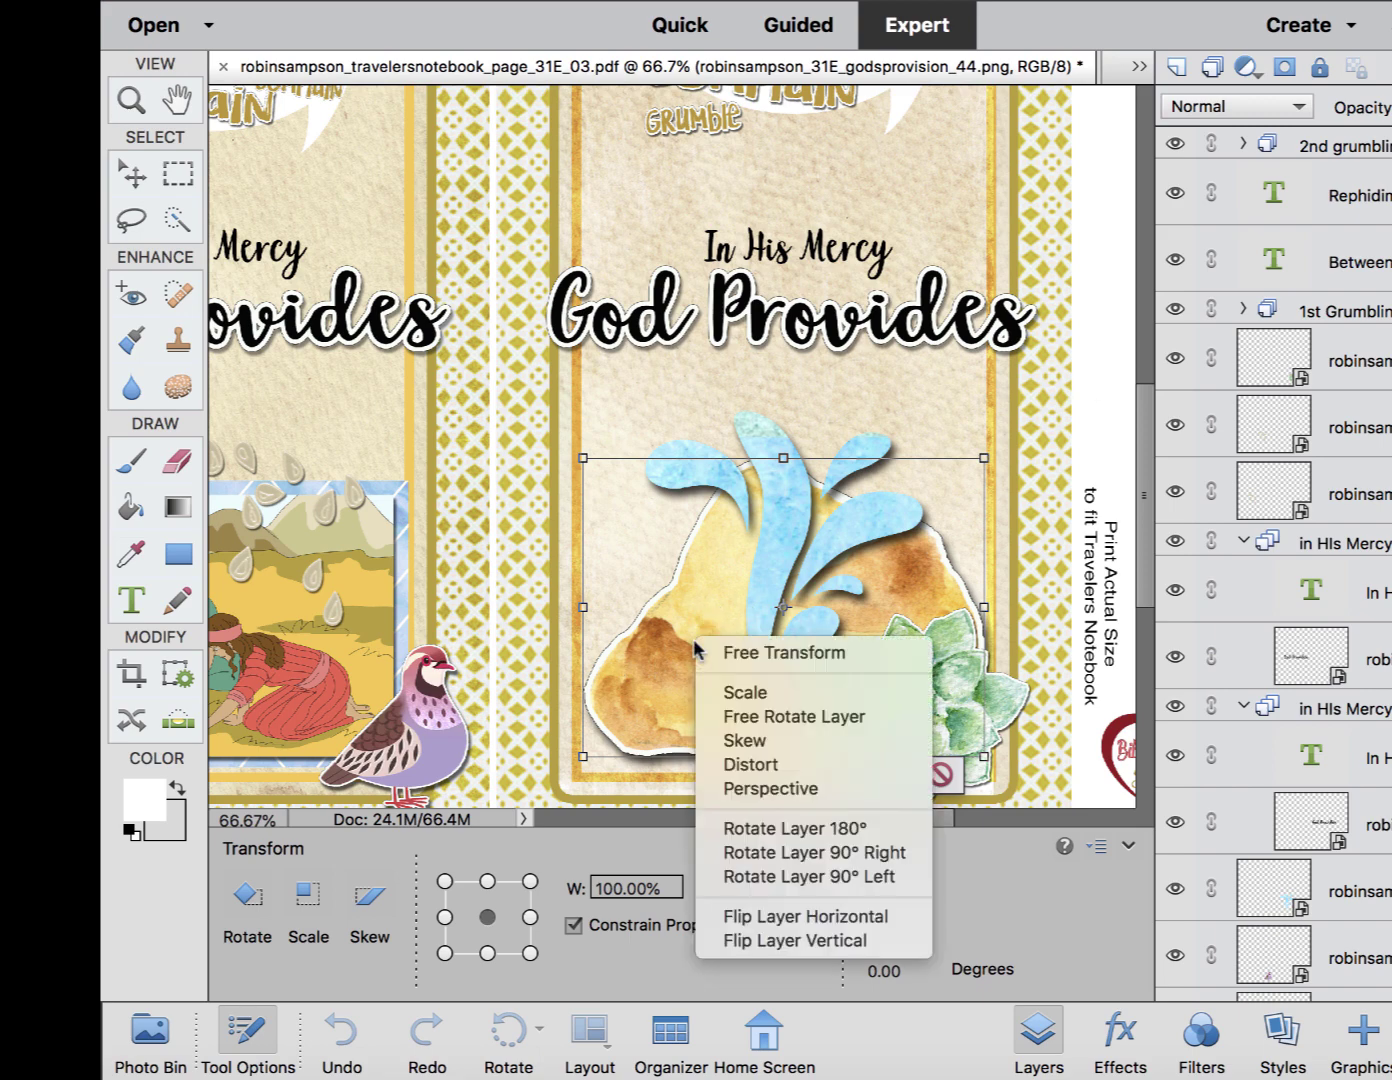
{"action": "left_click", "coordinate": [605, 675]}
{"action": "right_click", "coordinate": [598, 678]}
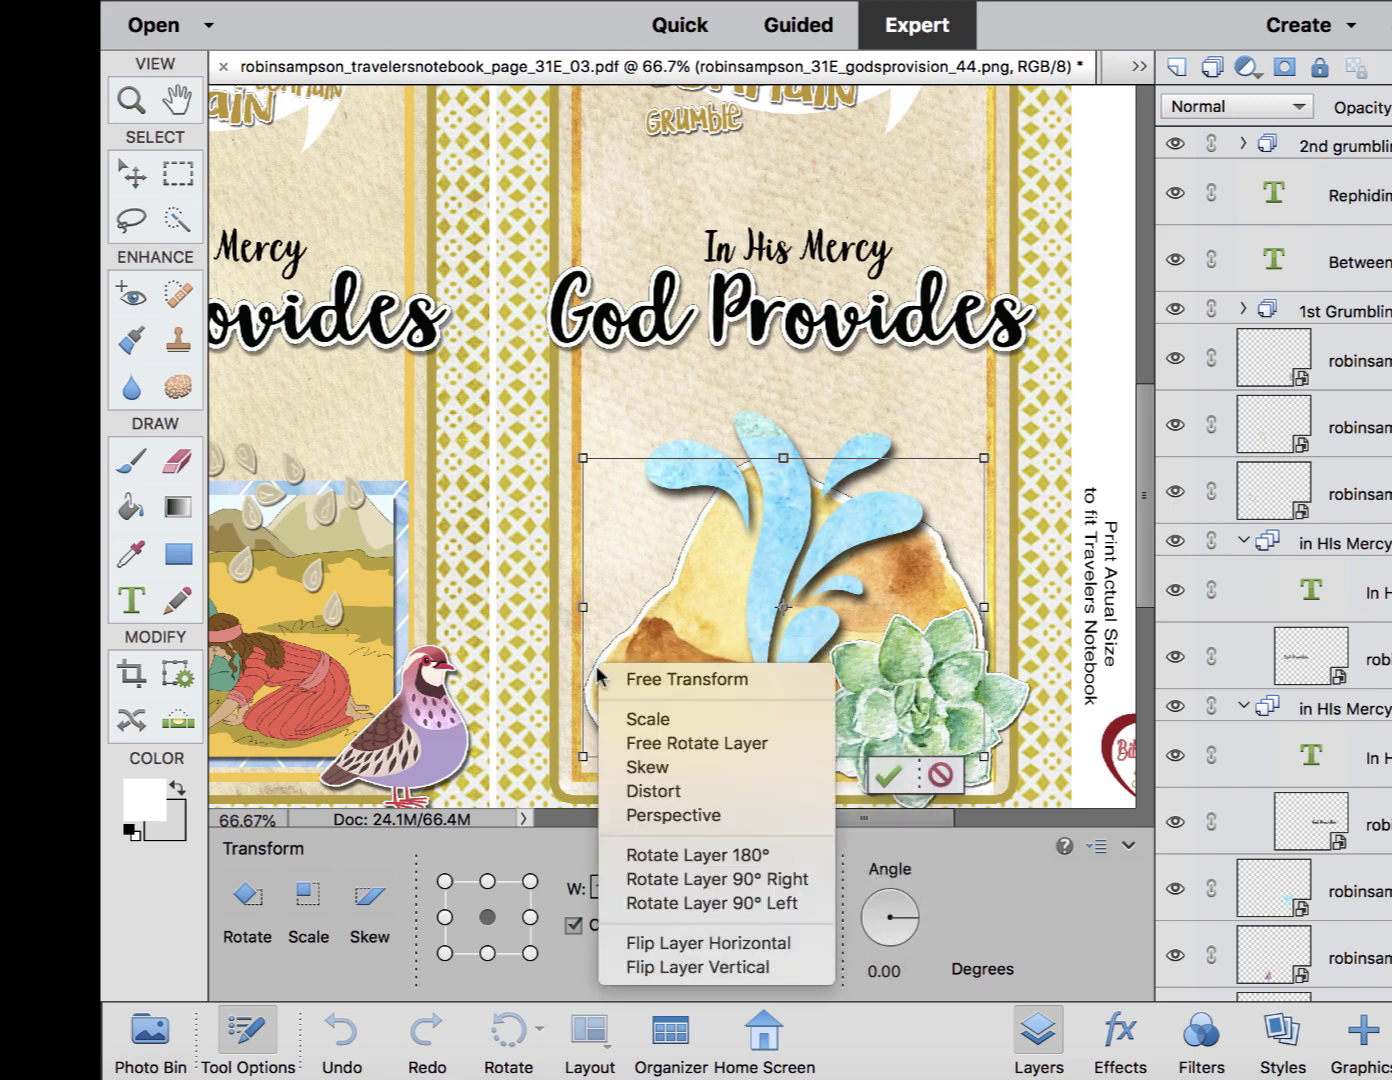
{"action": "left_click", "coordinate": [651, 627]}
{"action": "key", "text": "Return"}
Select the rock's layer, robinsampson_31E_godsprovision_44.png, from the layers under it and bring it into view in the layer stack.
{"action": "right_click", "coordinate": [651, 628]}
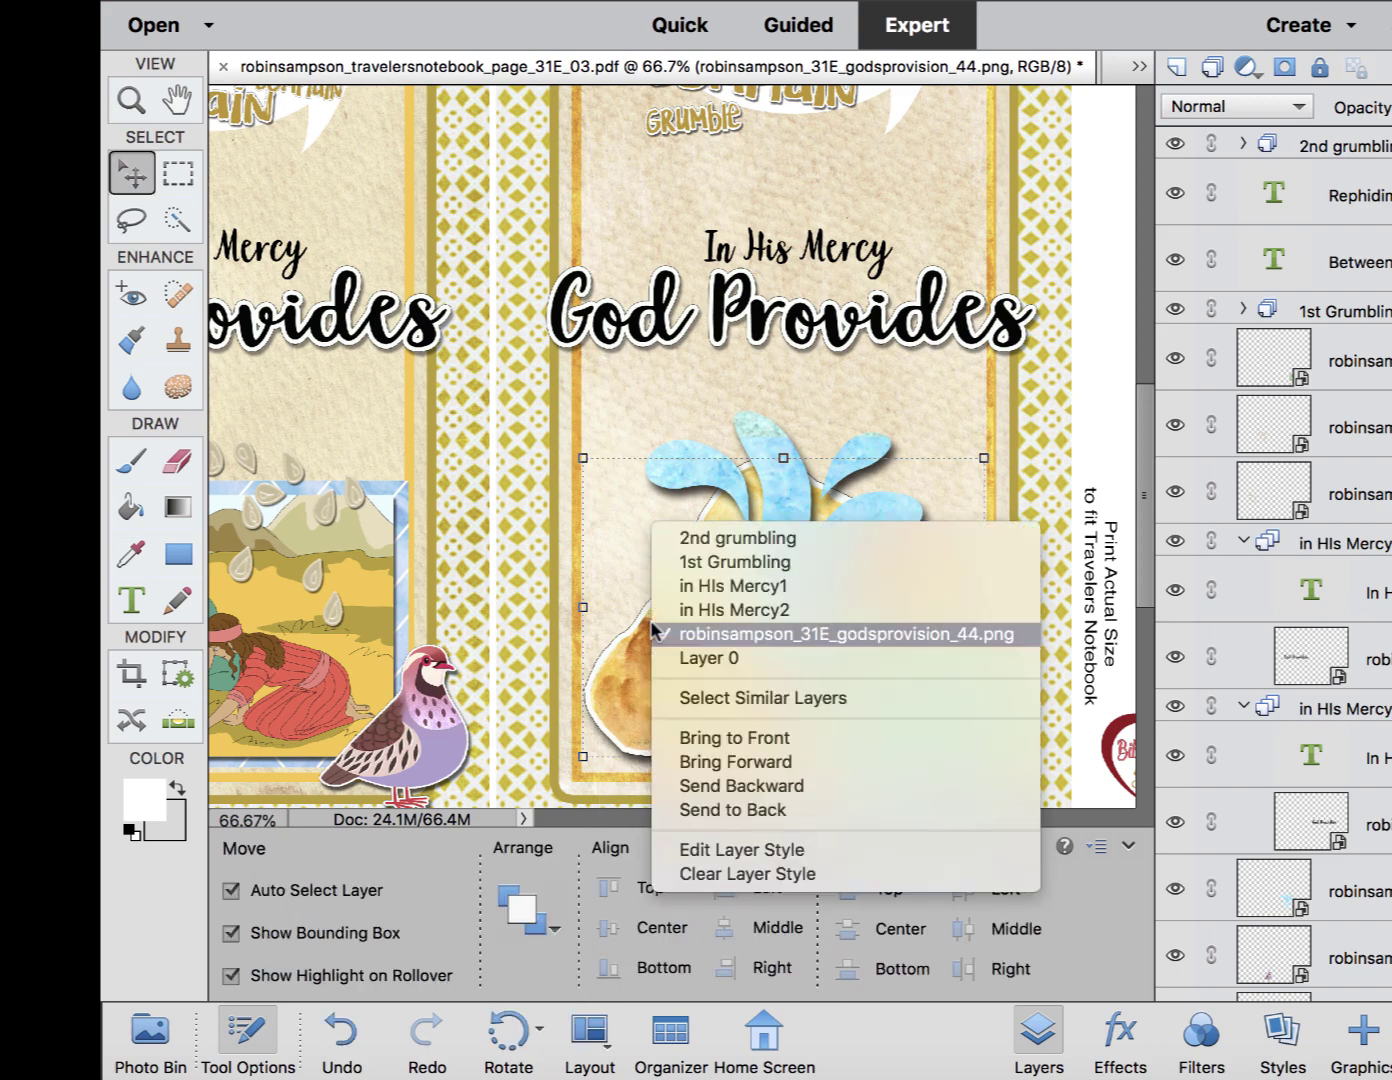
{"action": "left_click", "coordinate": [734, 634]}
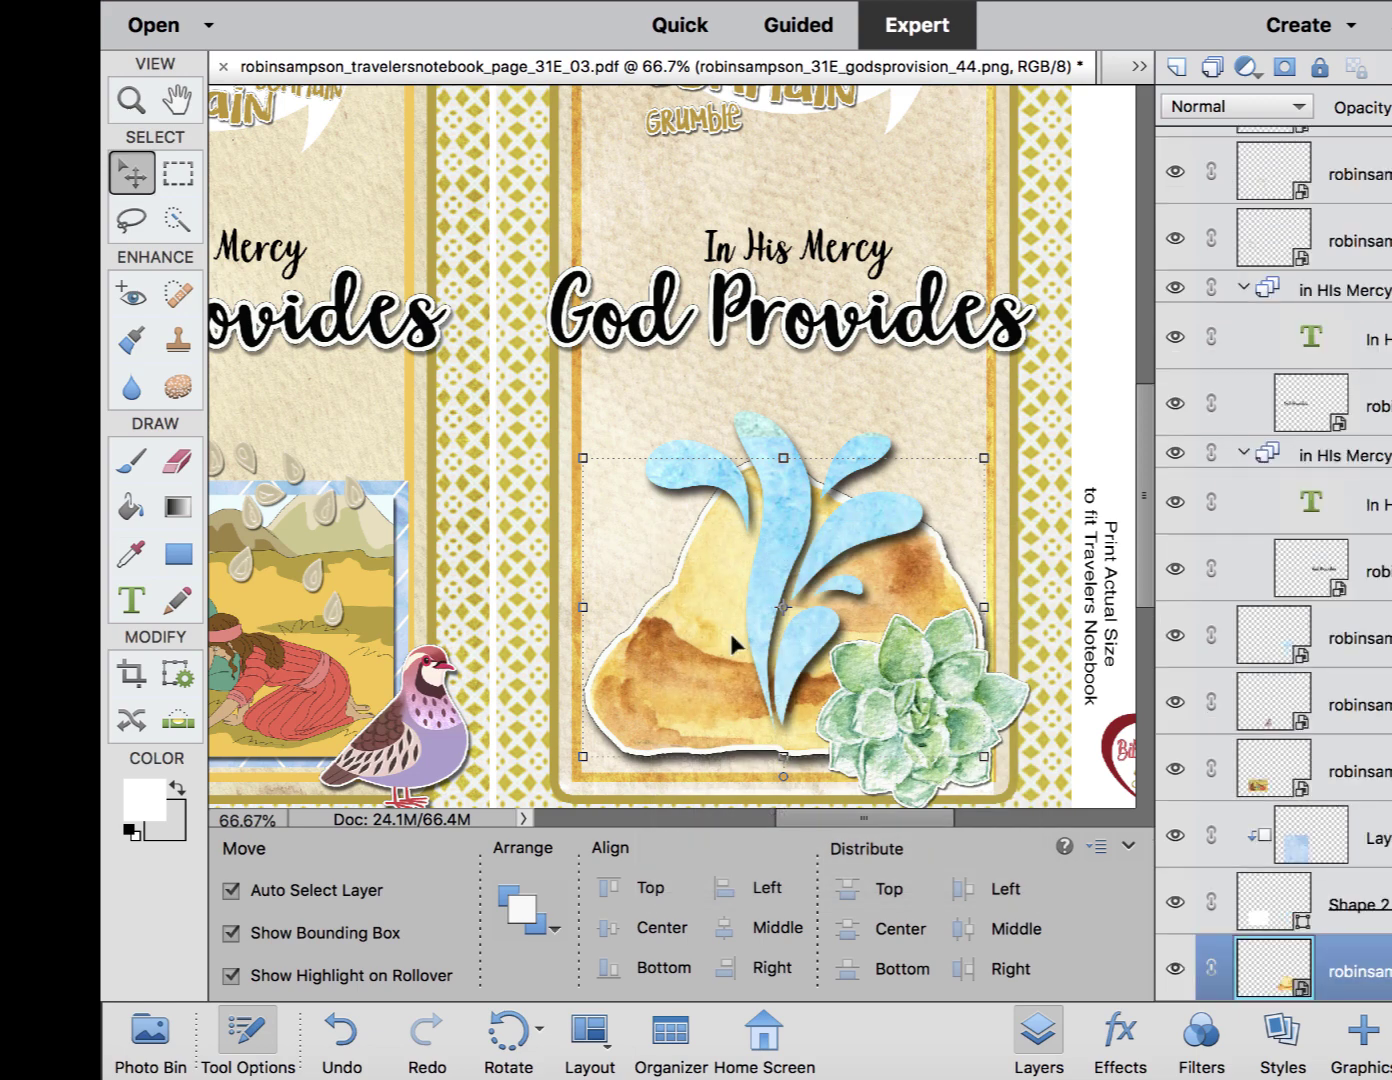
{"action": "scroll", "coordinate": [1295, 764], "scroll_direction": "down", "scroll_amount": 1}
{"action": "scroll", "coordinate": [1296, 765], "scroll_direction": "down", "scroll_amount": 1}
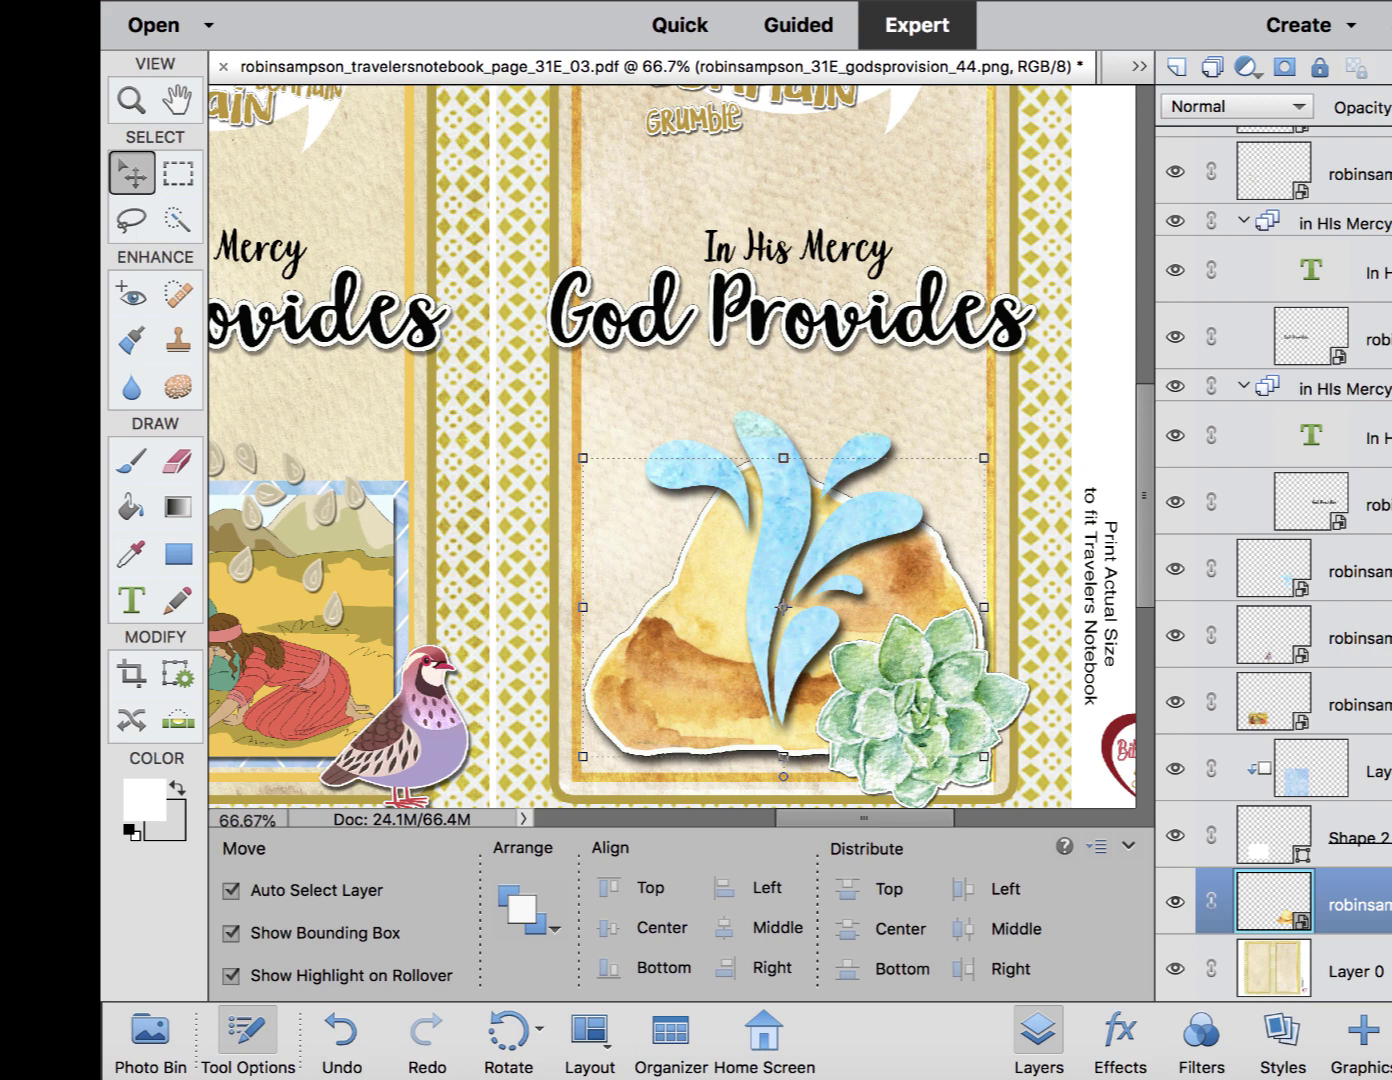
Shrink the green succulent and move it up over the rock's lower-right corner, clear of the page's lower border.
{"action": "left_click", "coordinate": [927, 738]}
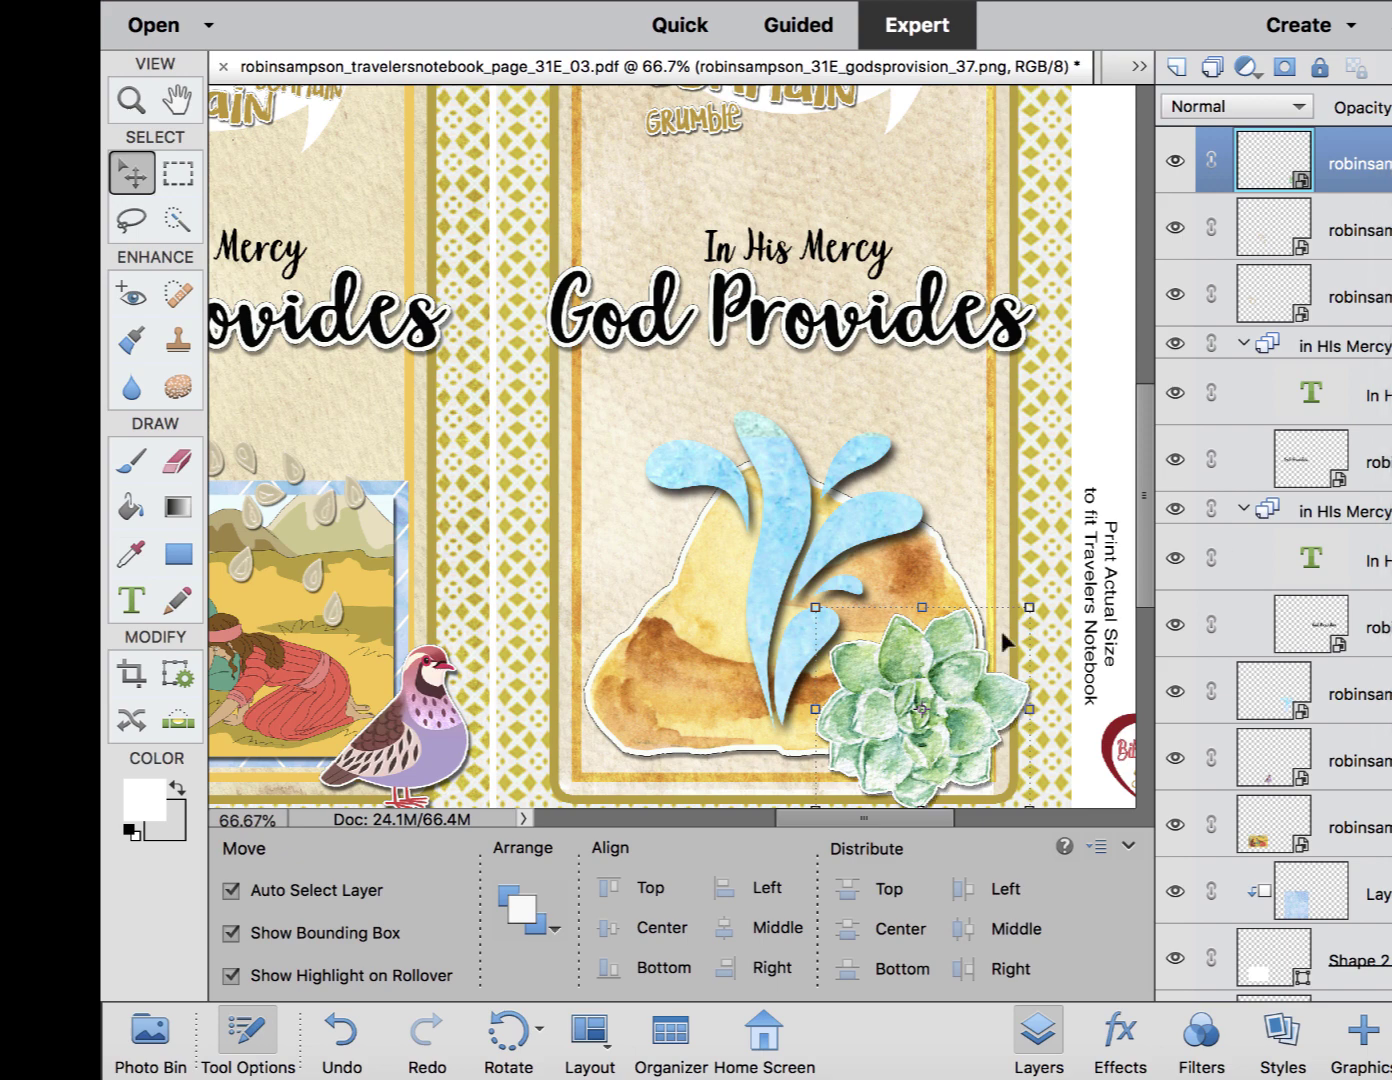
{"action": "left_click_drag", "start_coordinate": [1032, 605], "coordinate": [986, 652]}
{"action": "left_click_drag", "start_coordinate": [907, 745], "coordinate": [922, 708]}
{"action": "key", "text": "Return"}
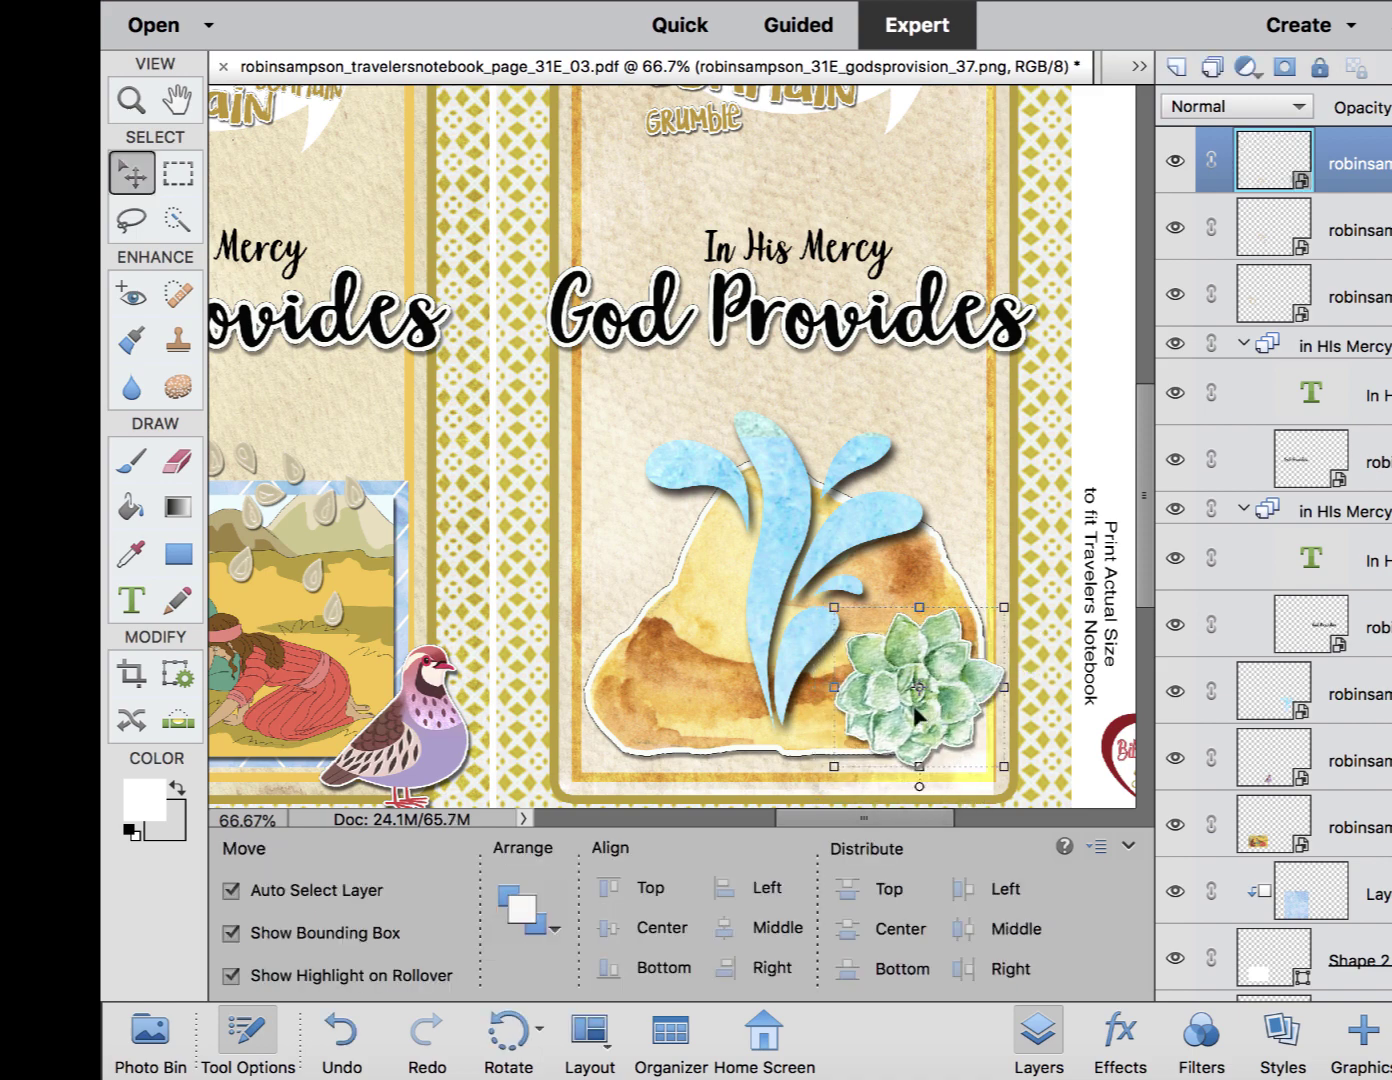
Add the blue-flowered cactus image, robinsampson_31E_godsprovision_43.png, from the open files to the spread.
{"action": "left_click", "coordinate": [172, 1036]}
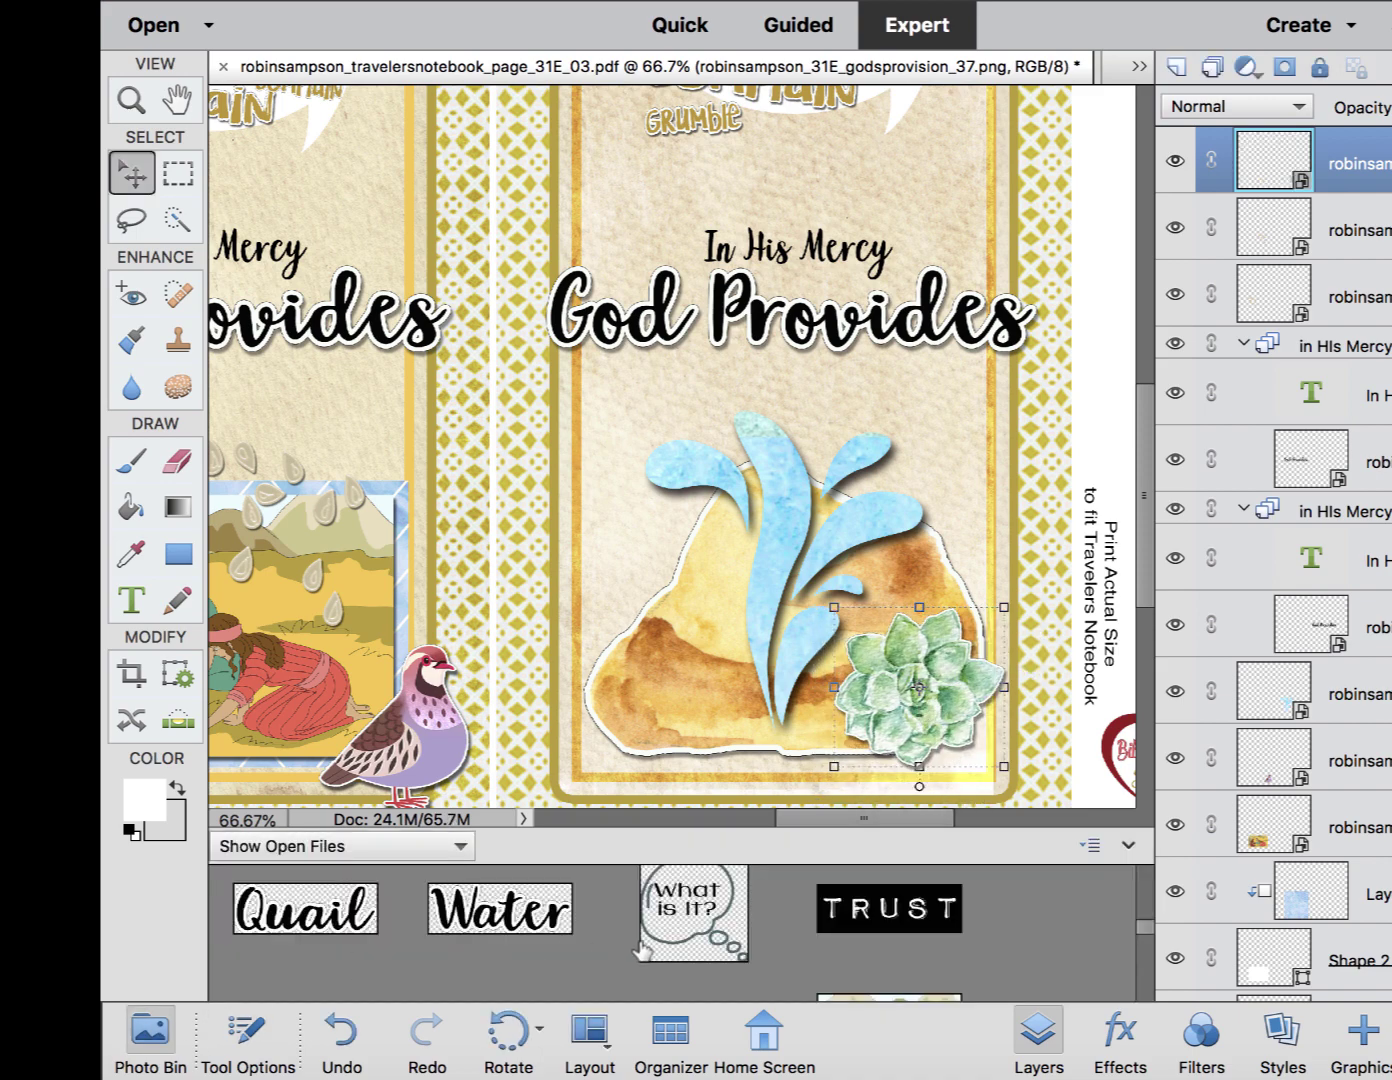
{"action": "scroll", "coordinate": [641, 951], "scroll_direction": "down", "scroll_amount": 3}
{"action": "scroll", "coordinate": [641, 950], "scroll_direction": "up", "scroll_amount": 8}
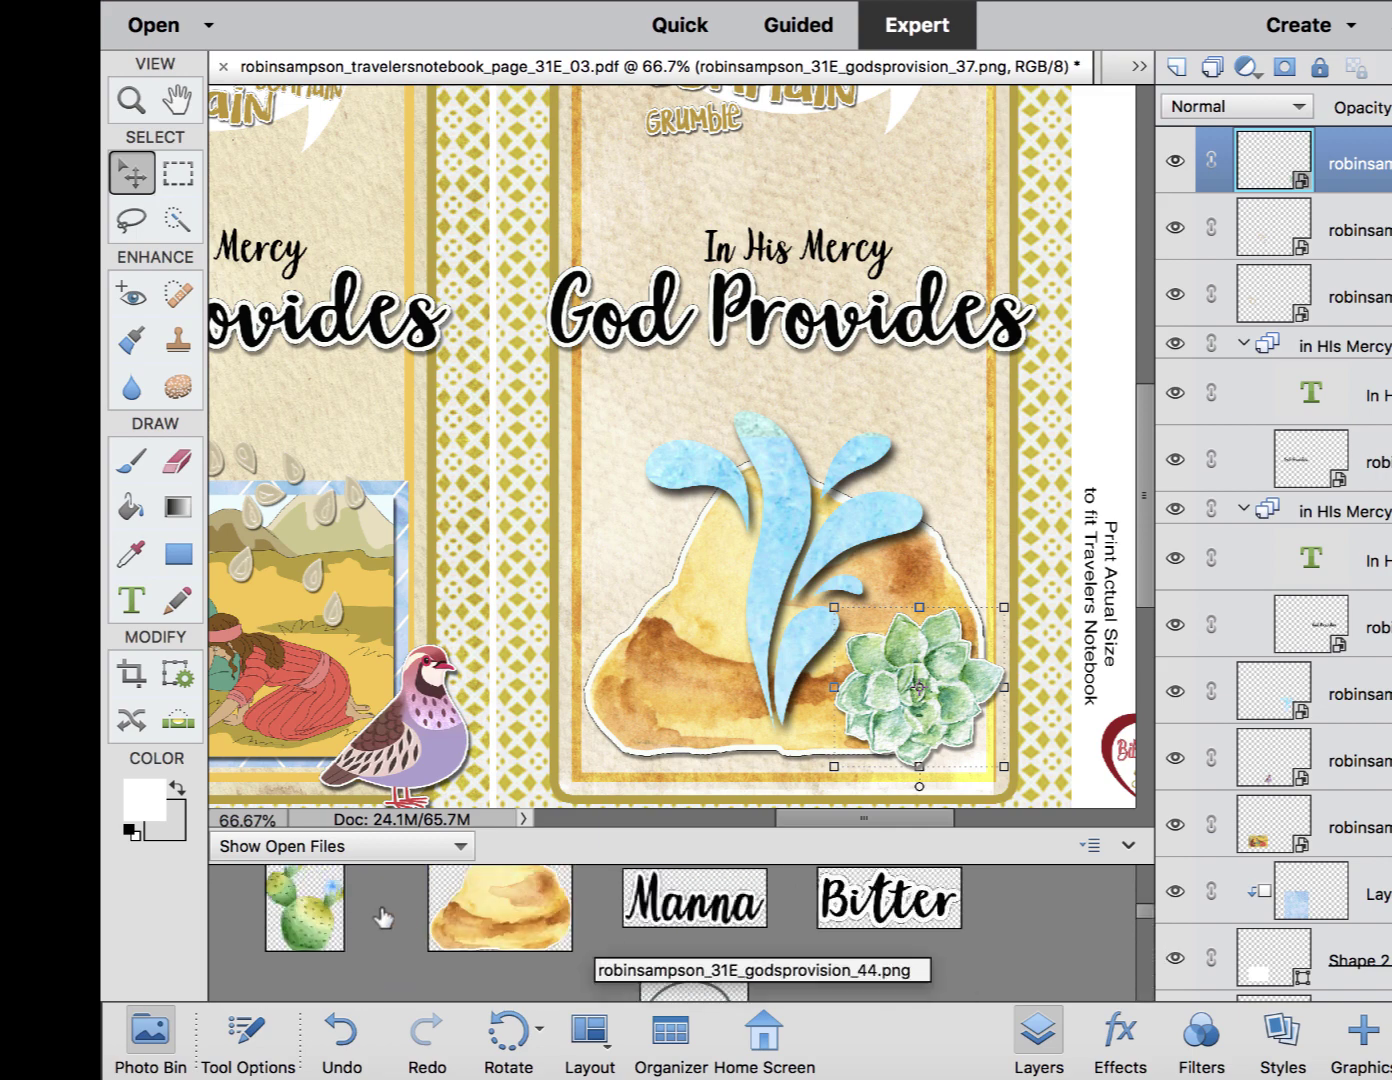
{"action": "left_click_drag", "start_coordinate": [294, 913], "coordinate": [698, 641]}
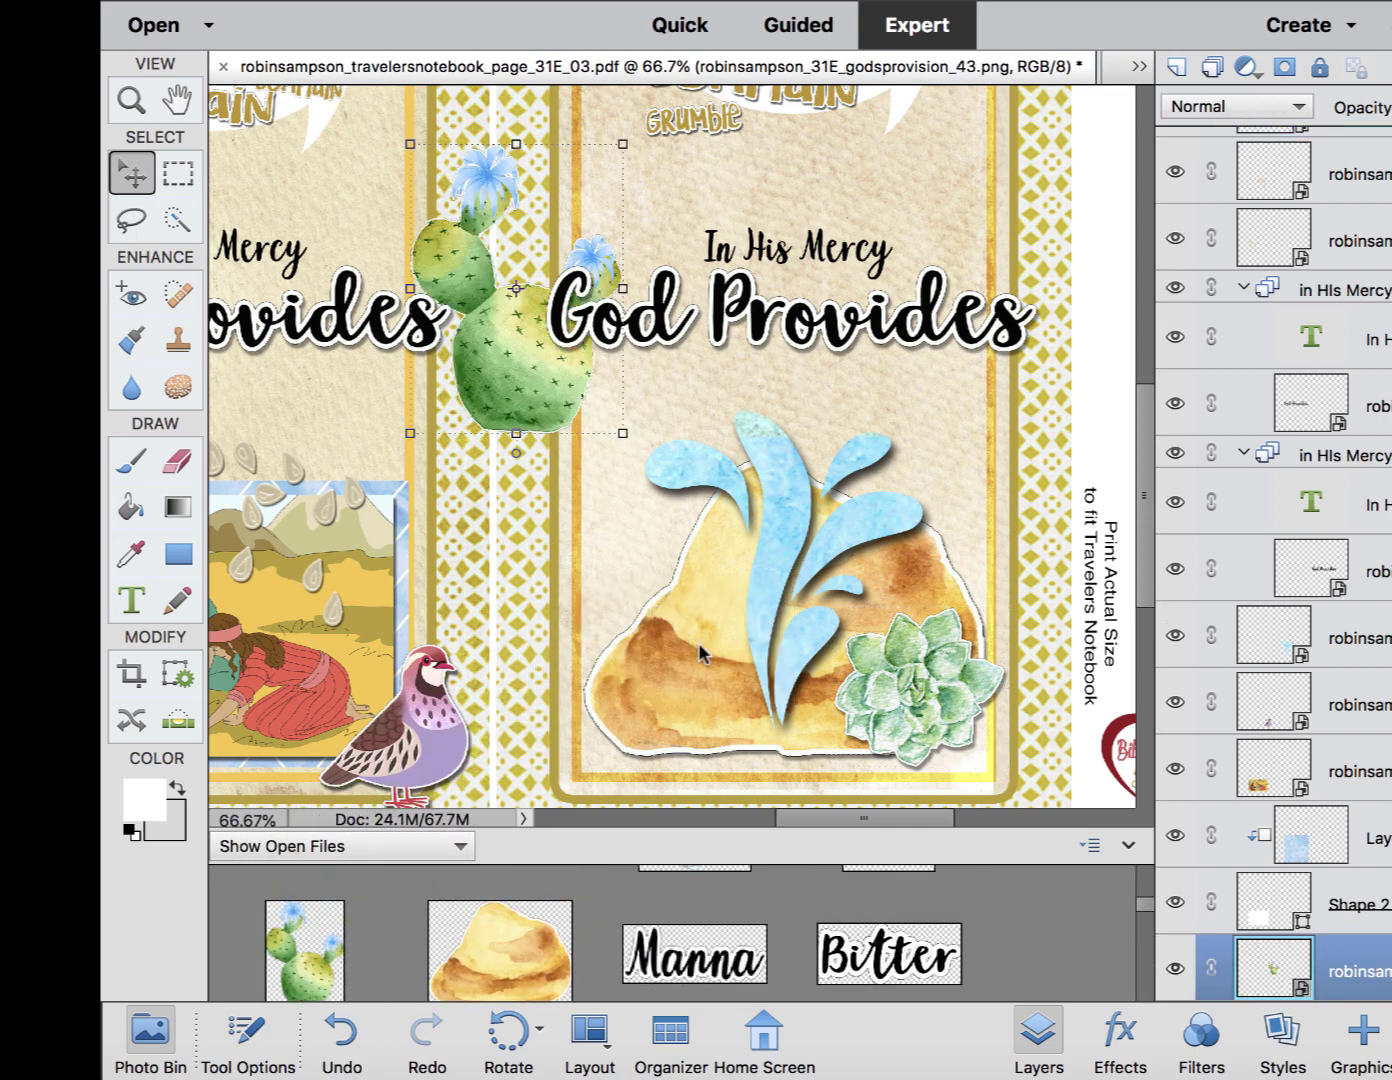
Move the cactus to the rock's left side, send it behind the rock, and raise it so its upper pads show above the slope.
{"action": "left_click_drag", "start_coordinate": [512, 376], "coordinate": [612, 730]}
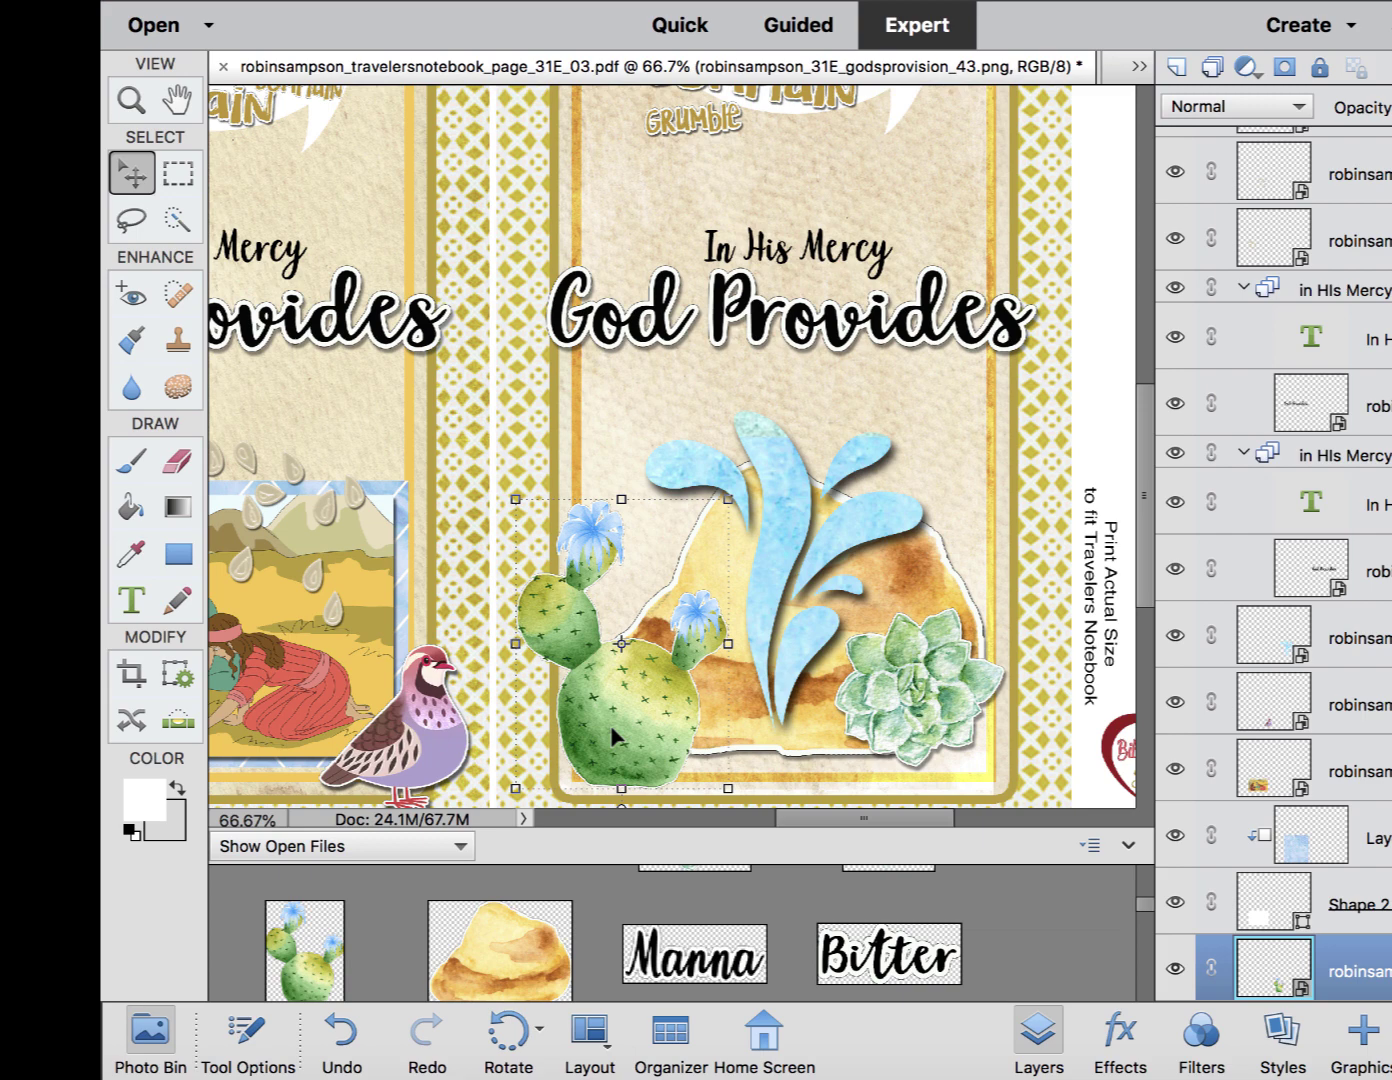
{"action": "key", "text": "ctrl+bracketleft"}
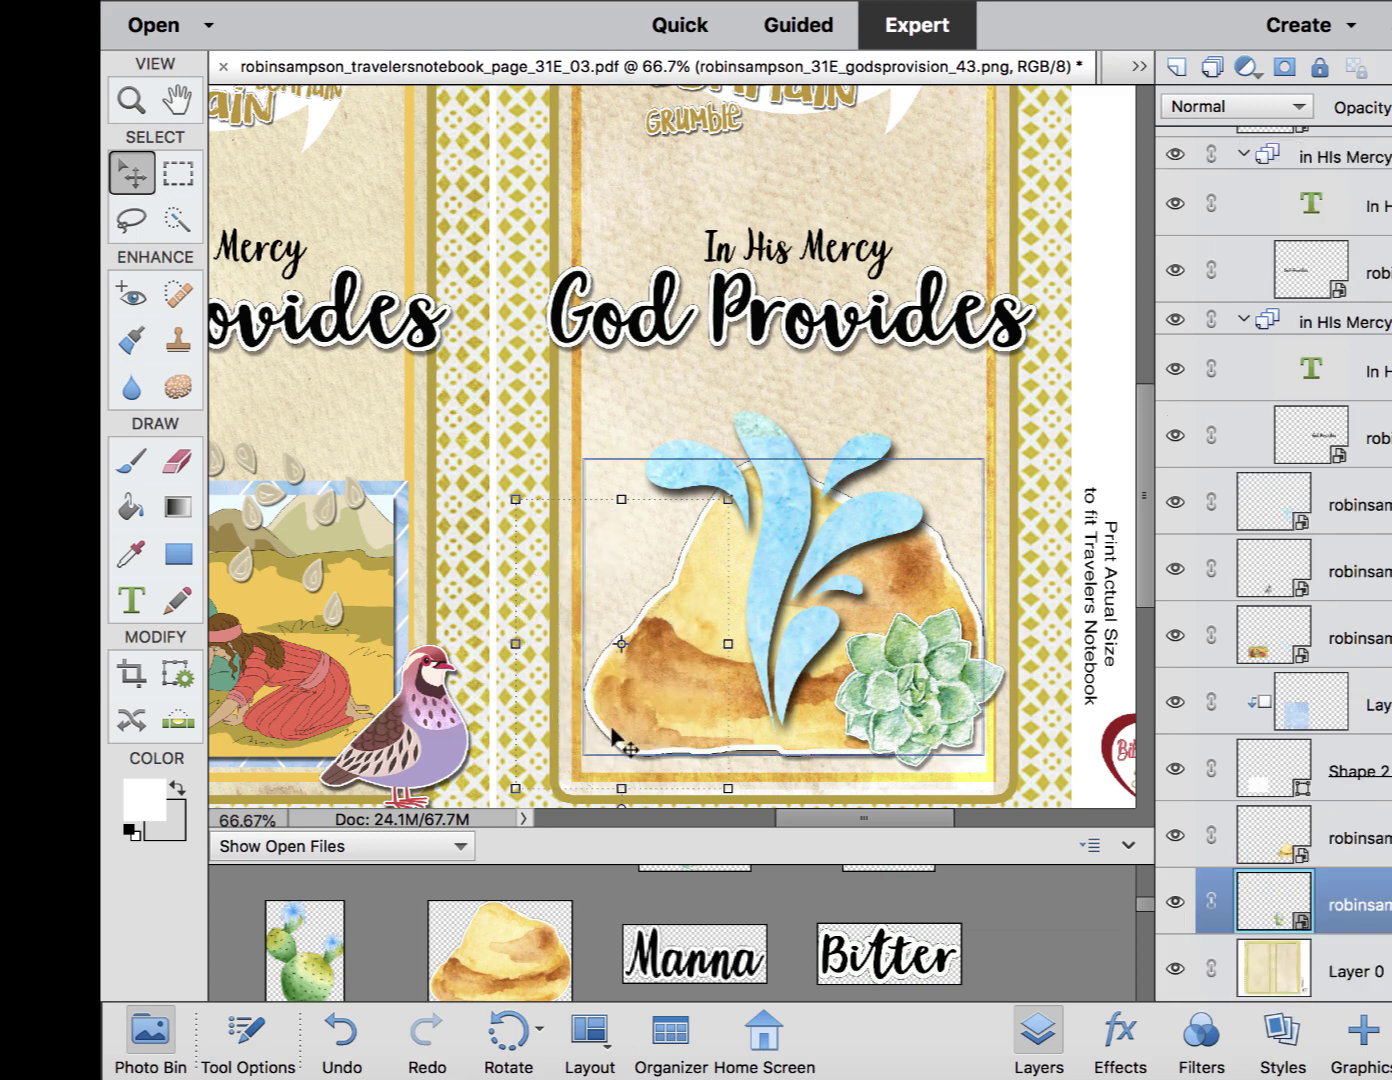
{"action": "left_click_drag", "start_coordinate": [556, 621], "coordinate": [570, 548]}
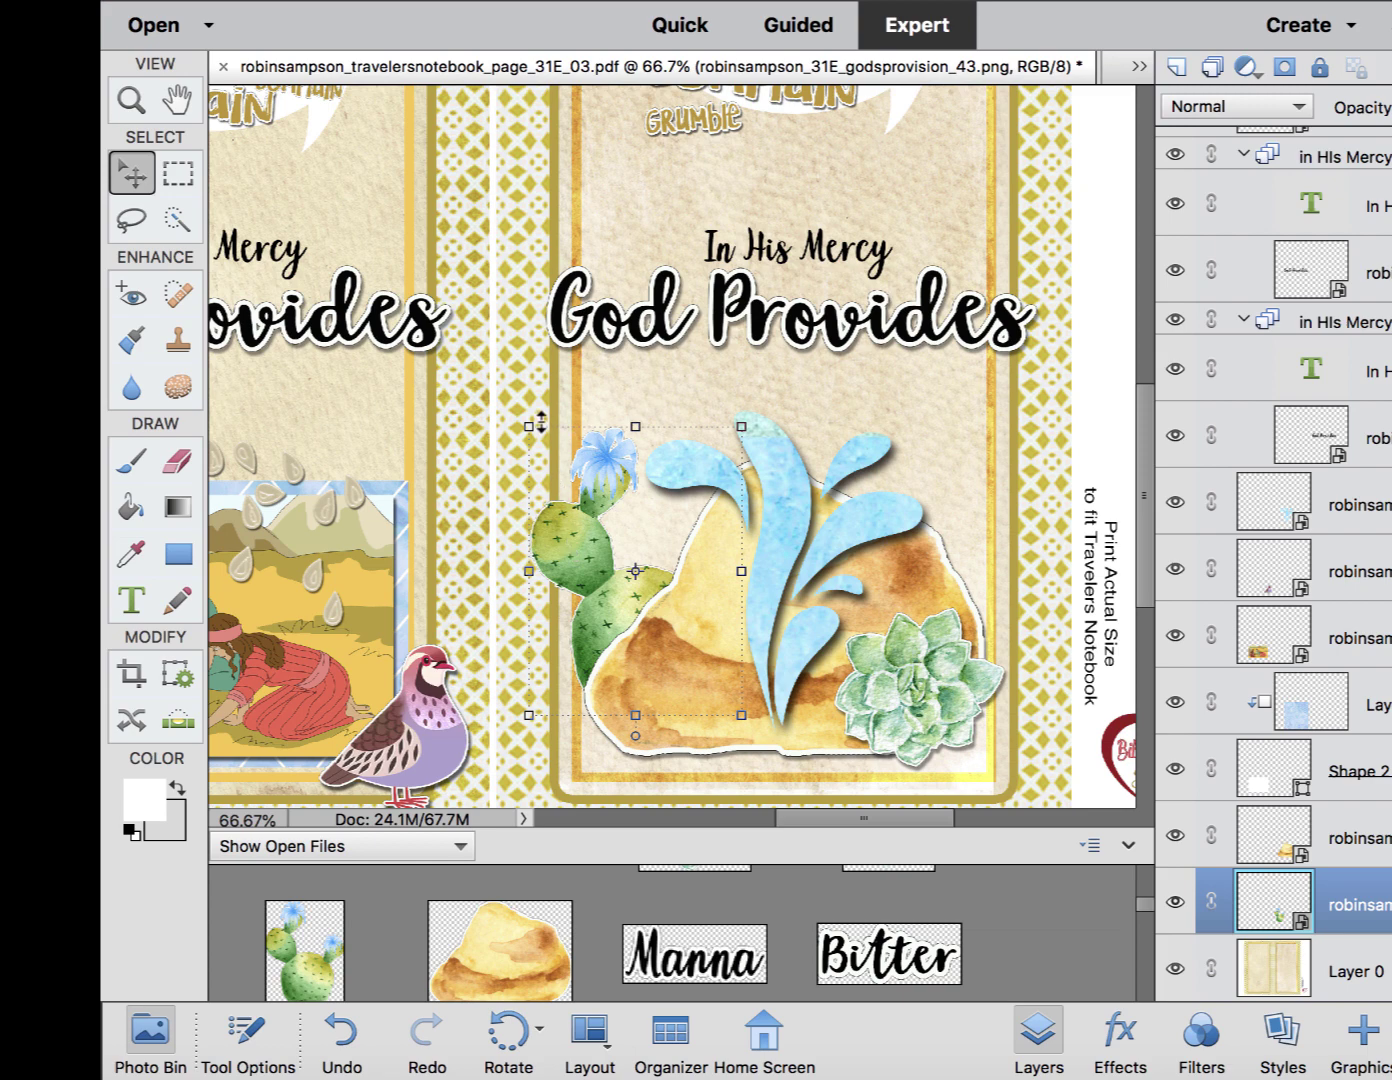
Bring the blue-flowered cactus to the front, shrink it, and place it over the rock's lower-left corner.
{"action": "key", "text": "ctrl+shift+bracketright"}
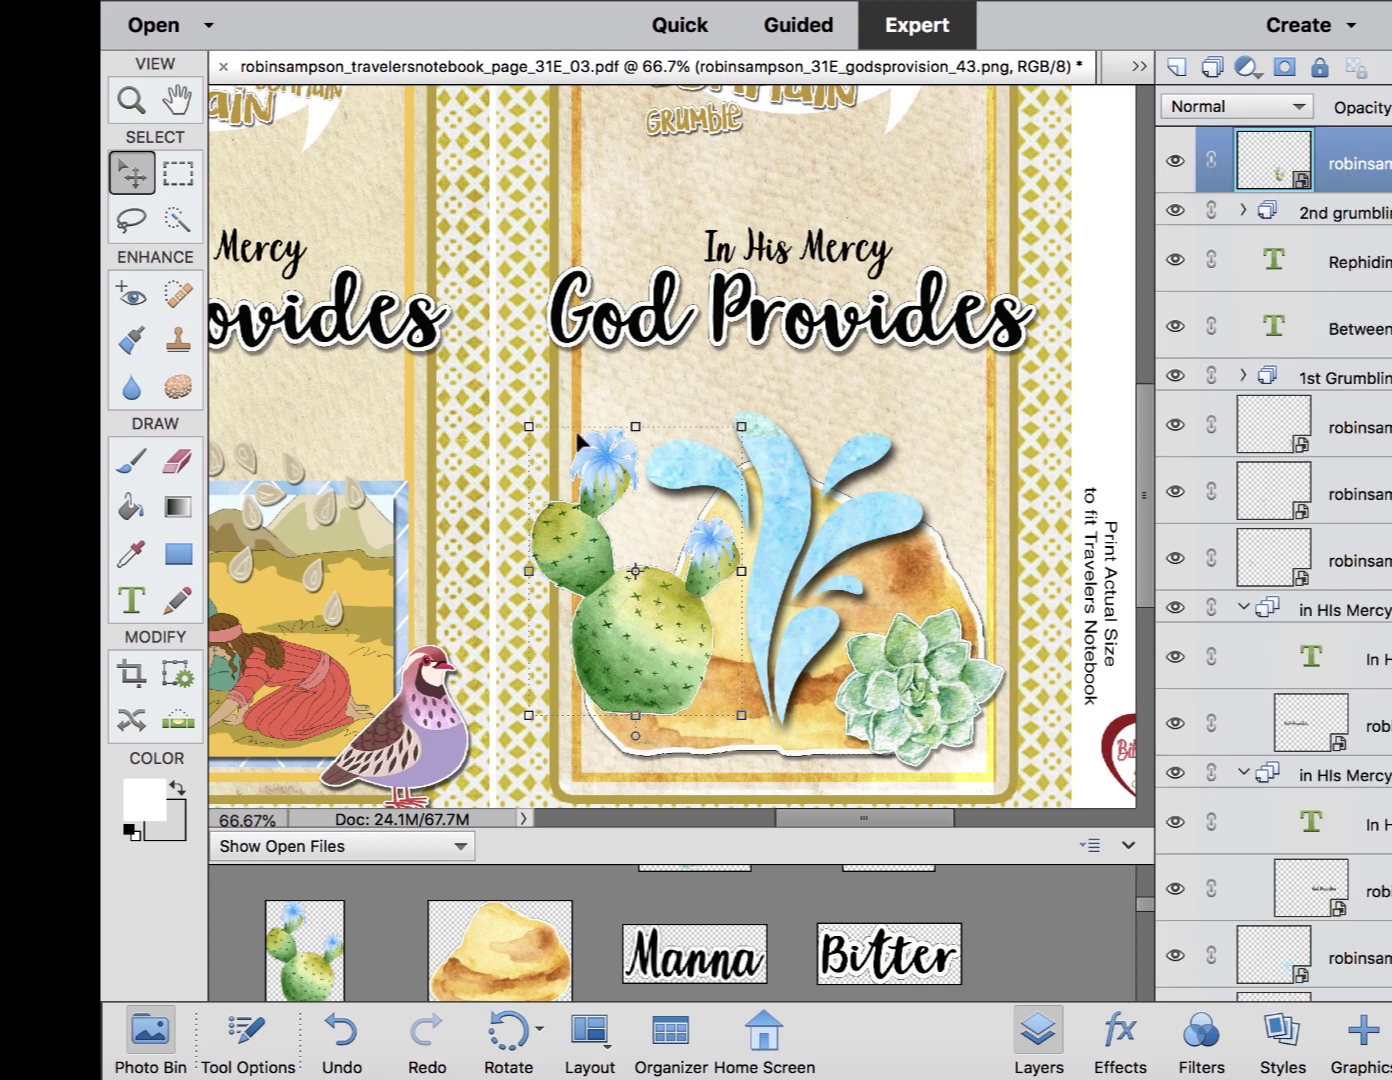
{"action": "left_click_drag", "start_coordinate": [737, 424], "coordinate": [687, 499]}
{"action": "left_click_drag", "start_coordinate": [619, 678], "coordinate": [642, 755]}
{"action": "key", "text": "Return"}
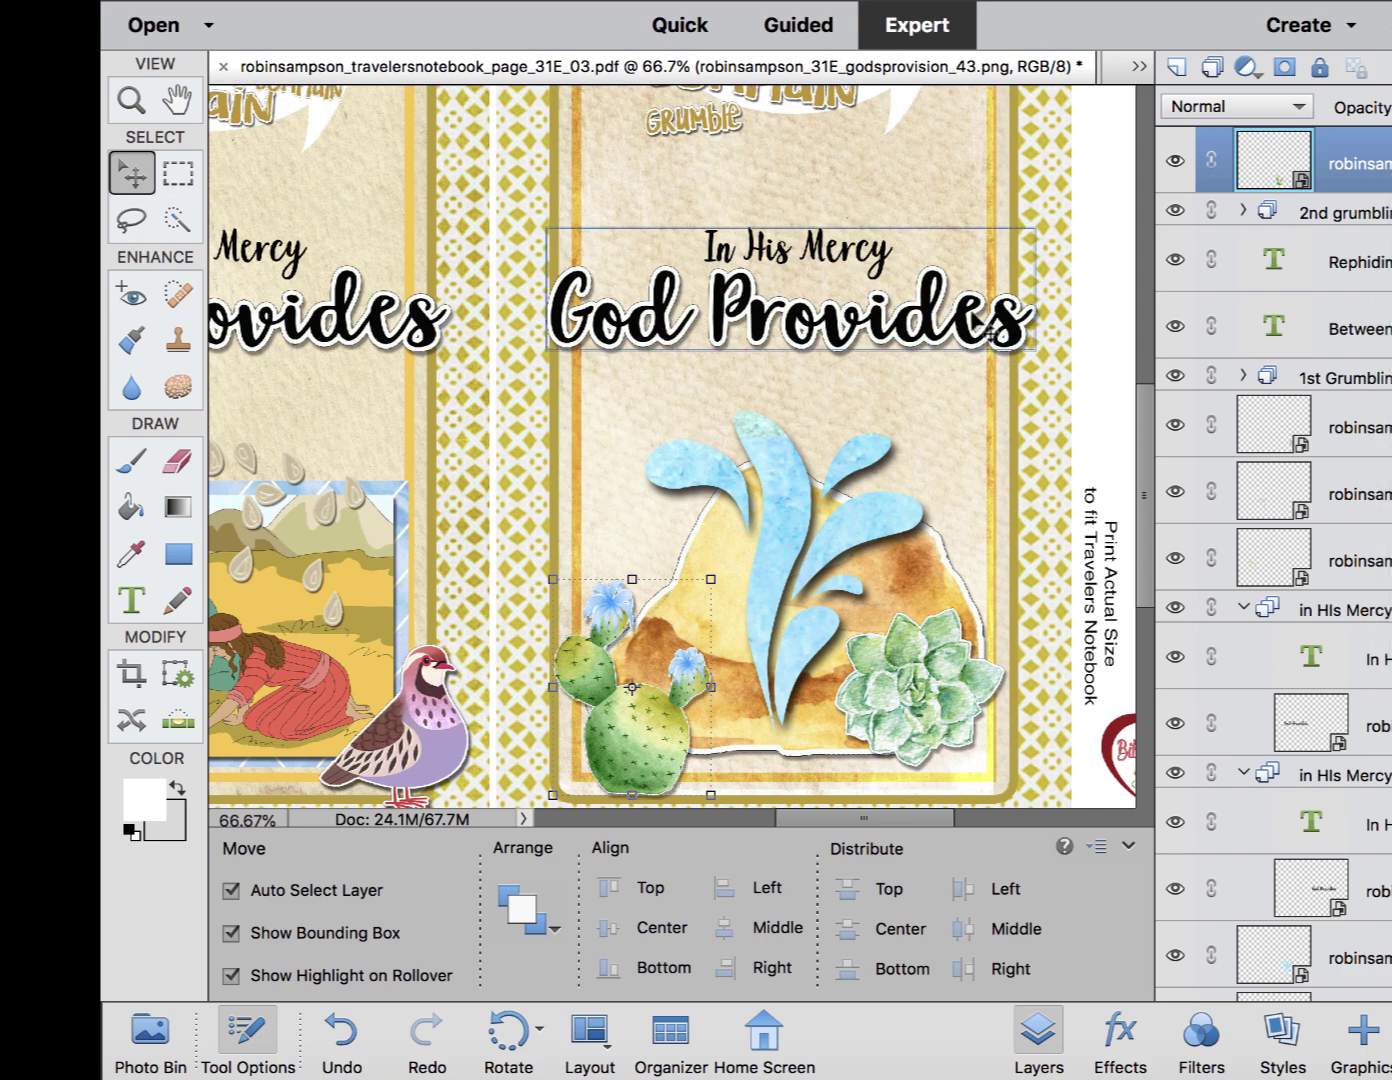
Try the floral ribbon border image, robinsampson_31E_godsprovision_22.png, from the open files across the top of the left page.
{"action": "left_click_drag", "start_coordinate": [989, 340], "coordinate": [989, 364]}
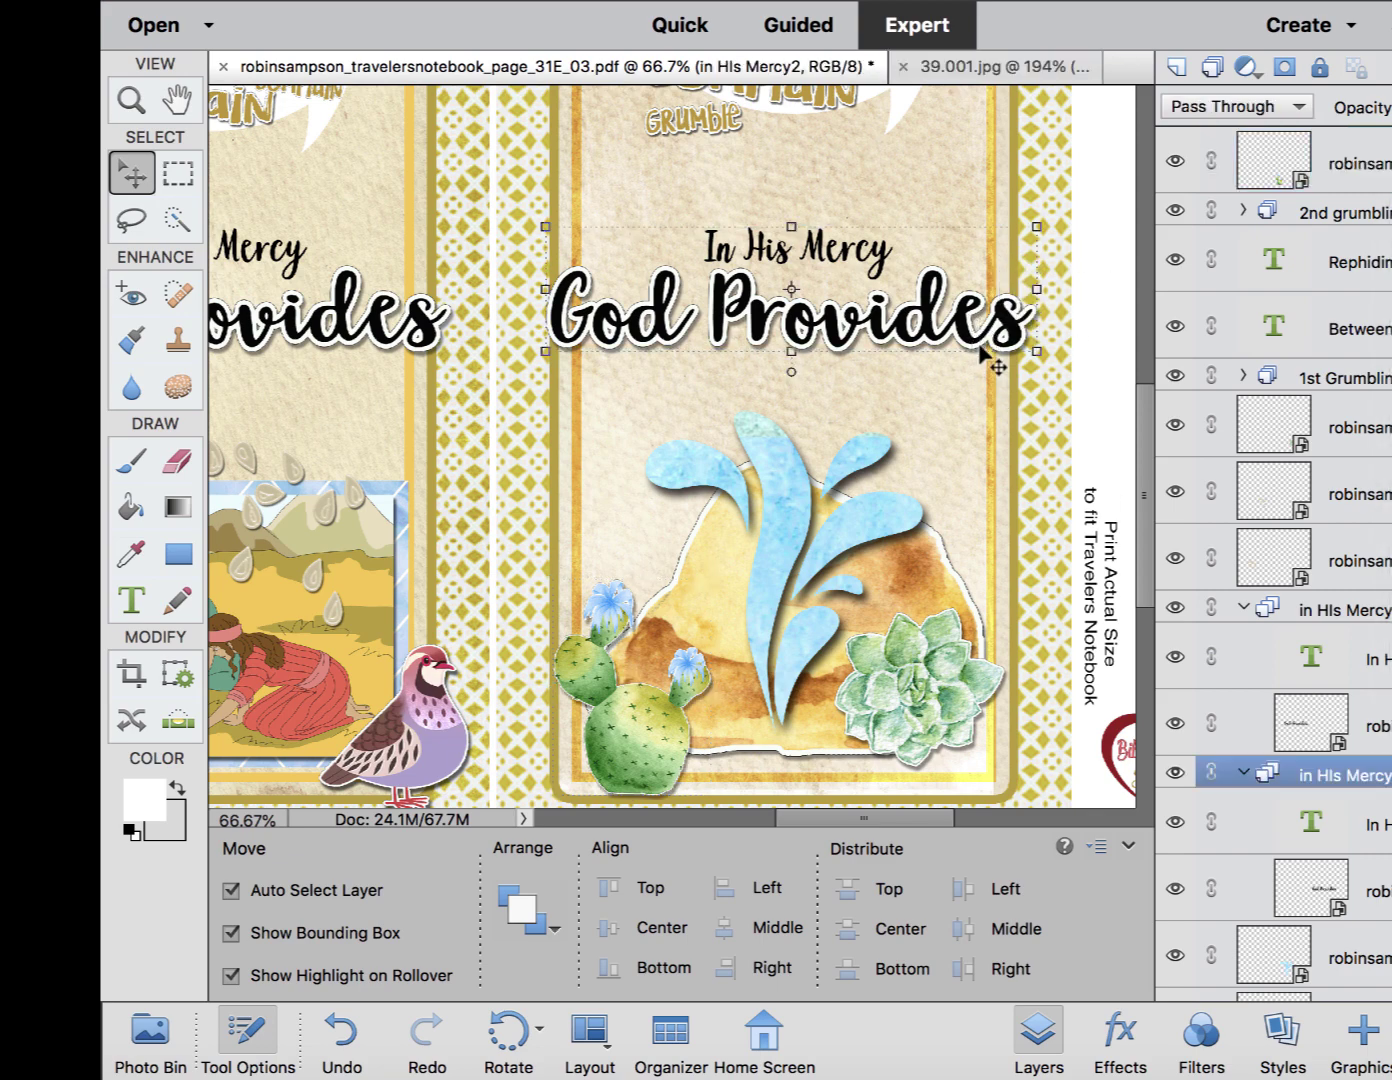
{"action": "key", "text": "super+minus"}
{"action": "key", "text": "super+minus"}
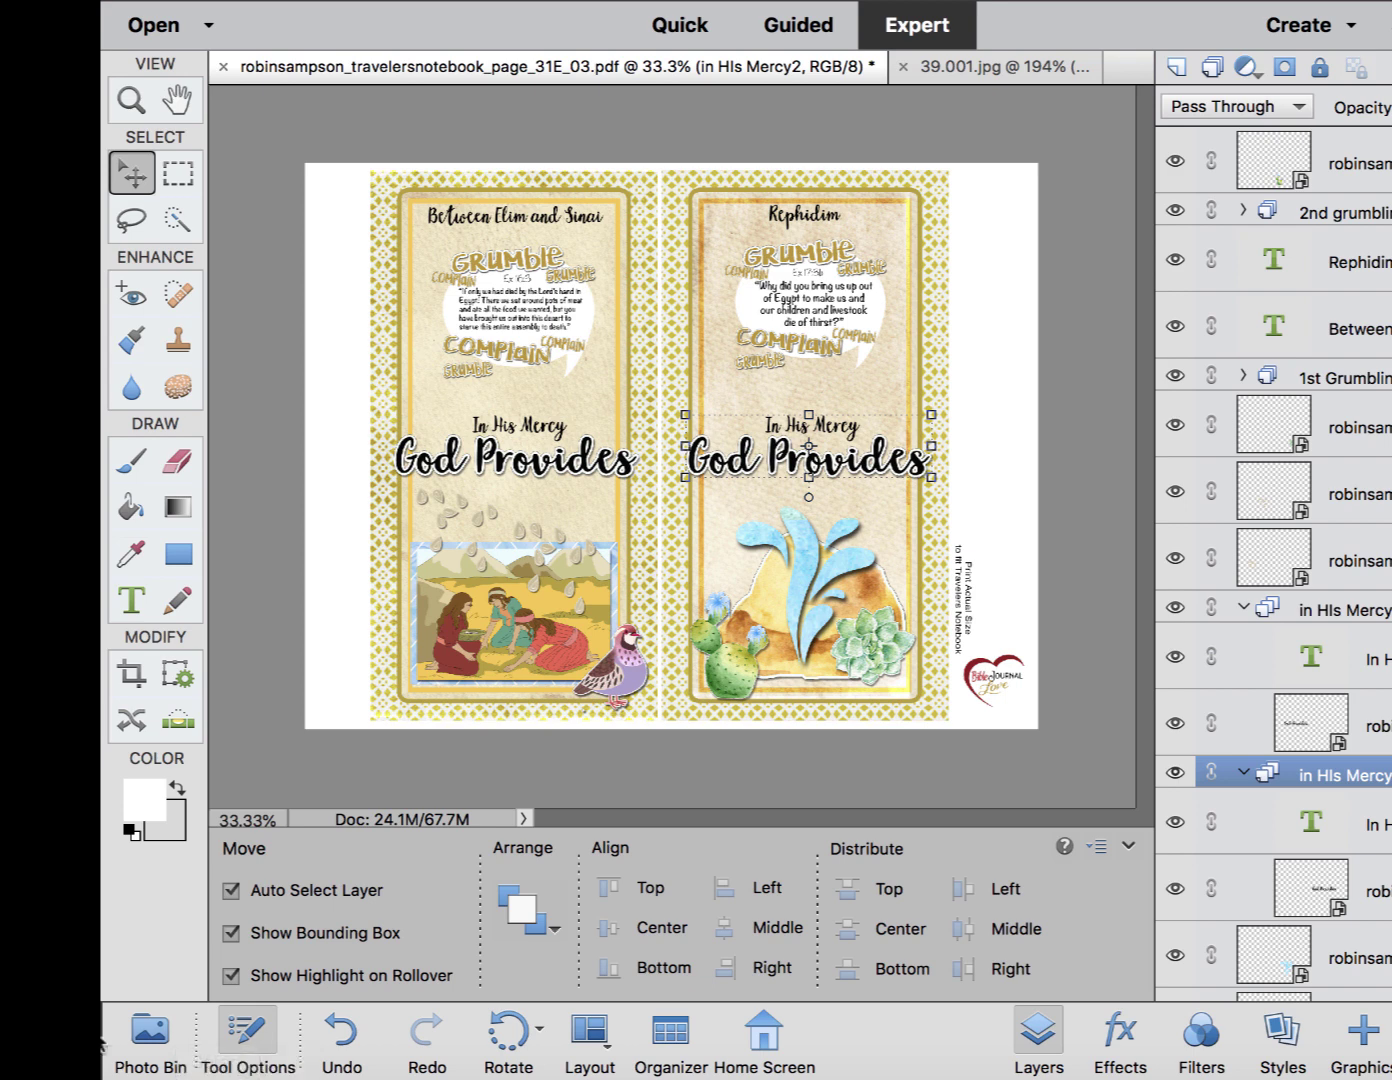
{"action": "left_click", "coordinate": [150, 1037]}
{"action": "scroll", "coordinate": [581, 971], "scroll_direction": "down", "scroll_amount": 5}
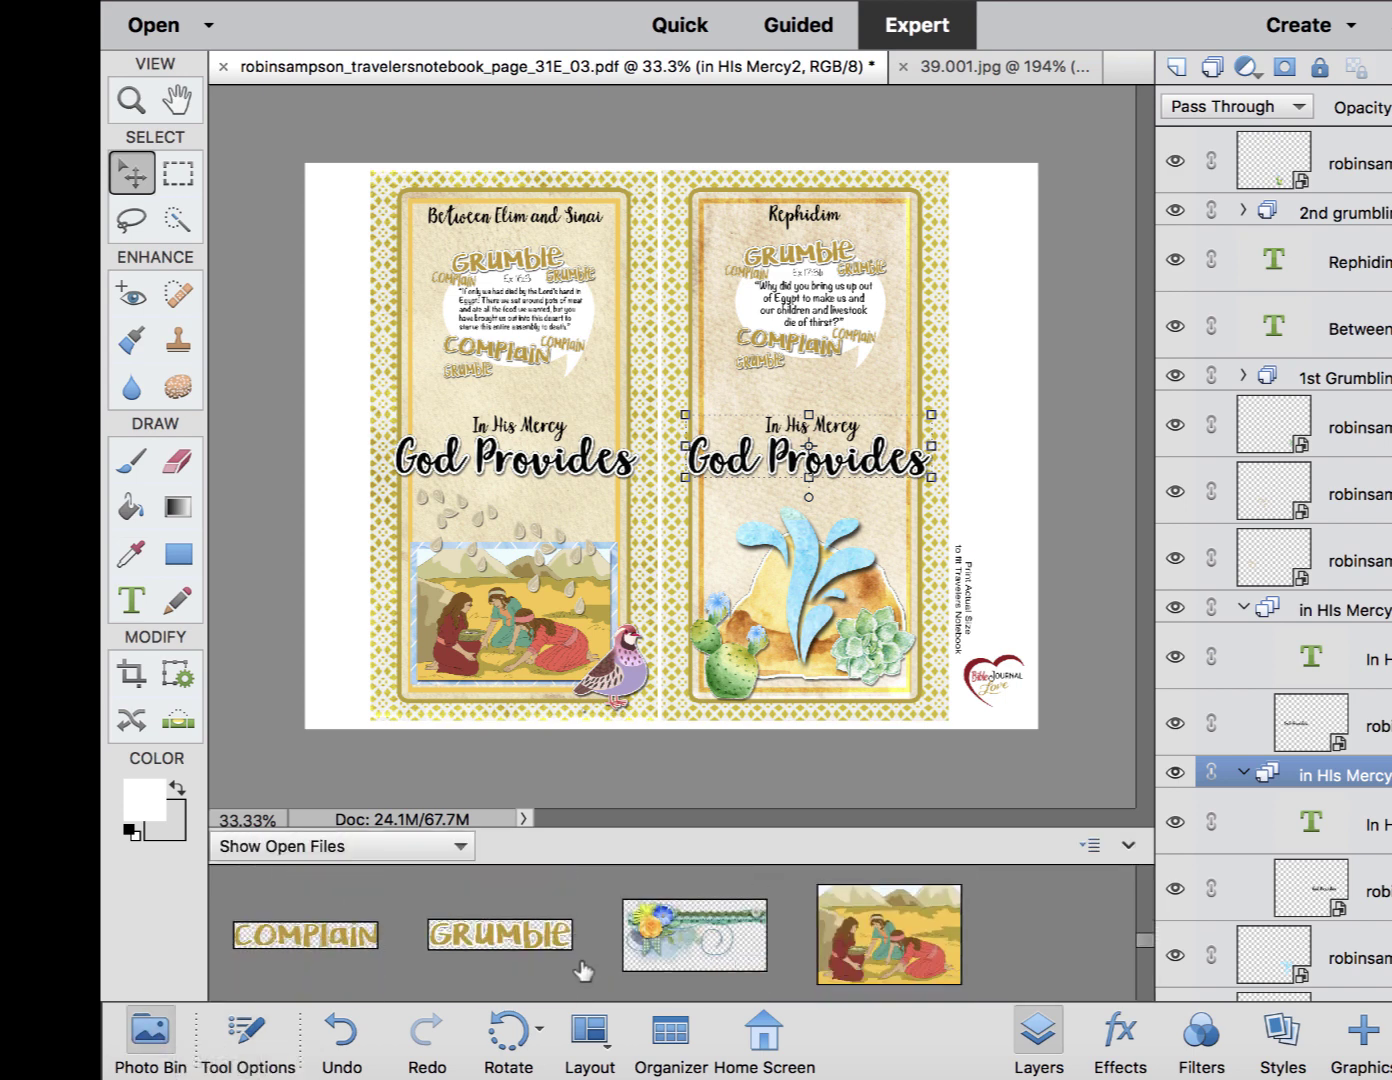
{"action": "scroll", "coordinate": [583, 971], "scroll_direction": "up", "scroll_amount": 3}
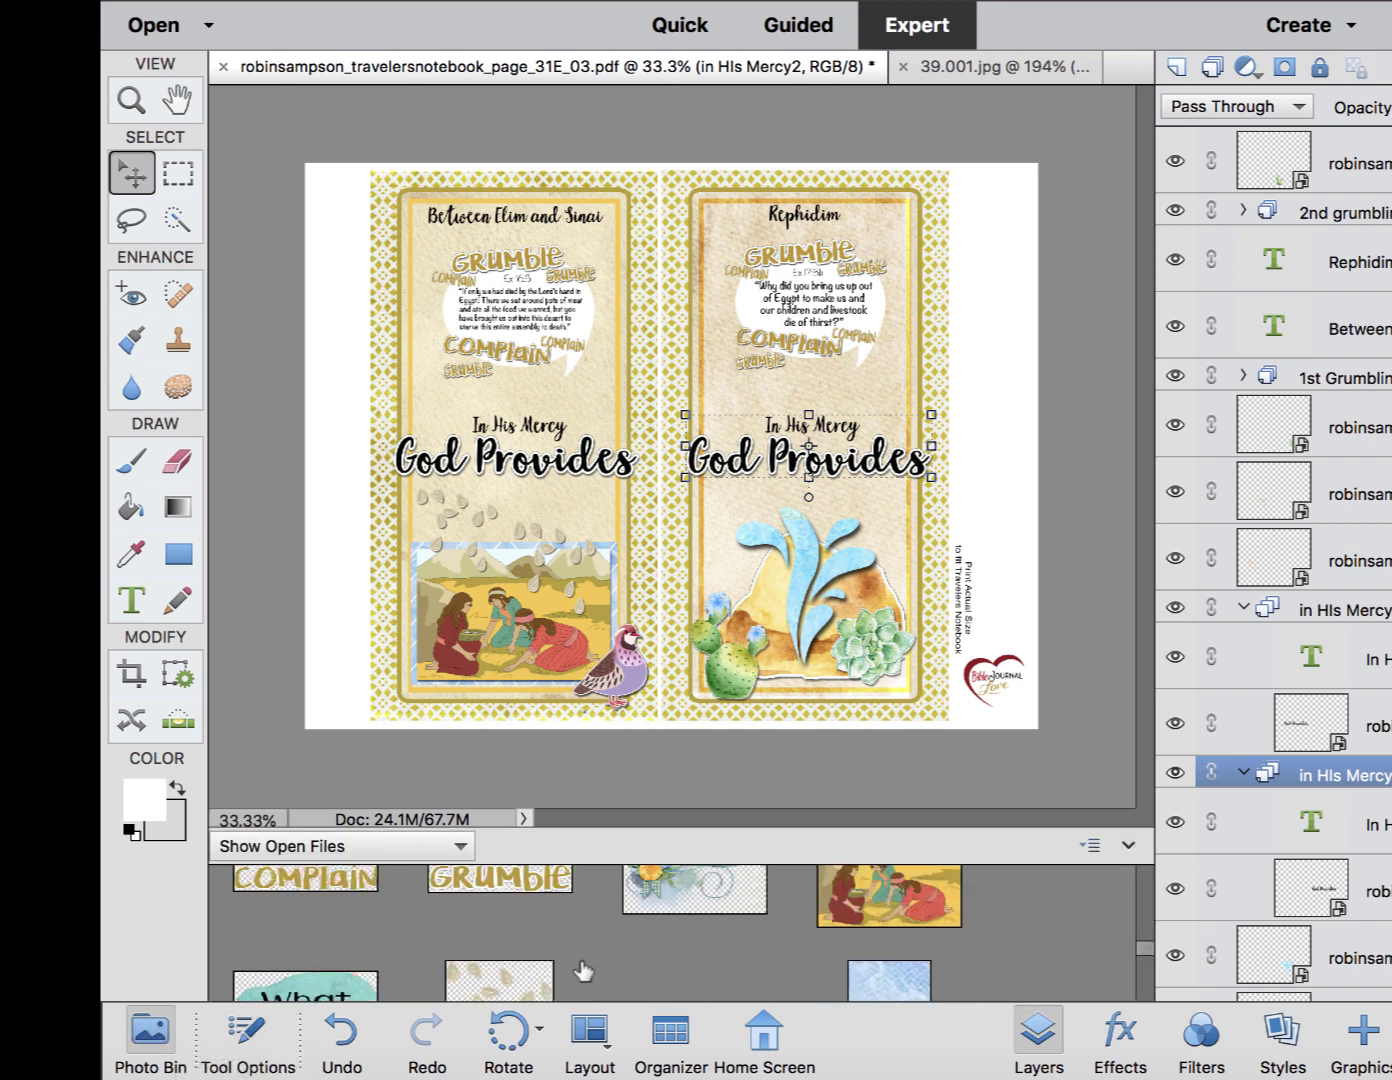
{"action": "scroll", "coordinate": [583, 970], "scroll_direction": "up", "scroll_amount": 1}
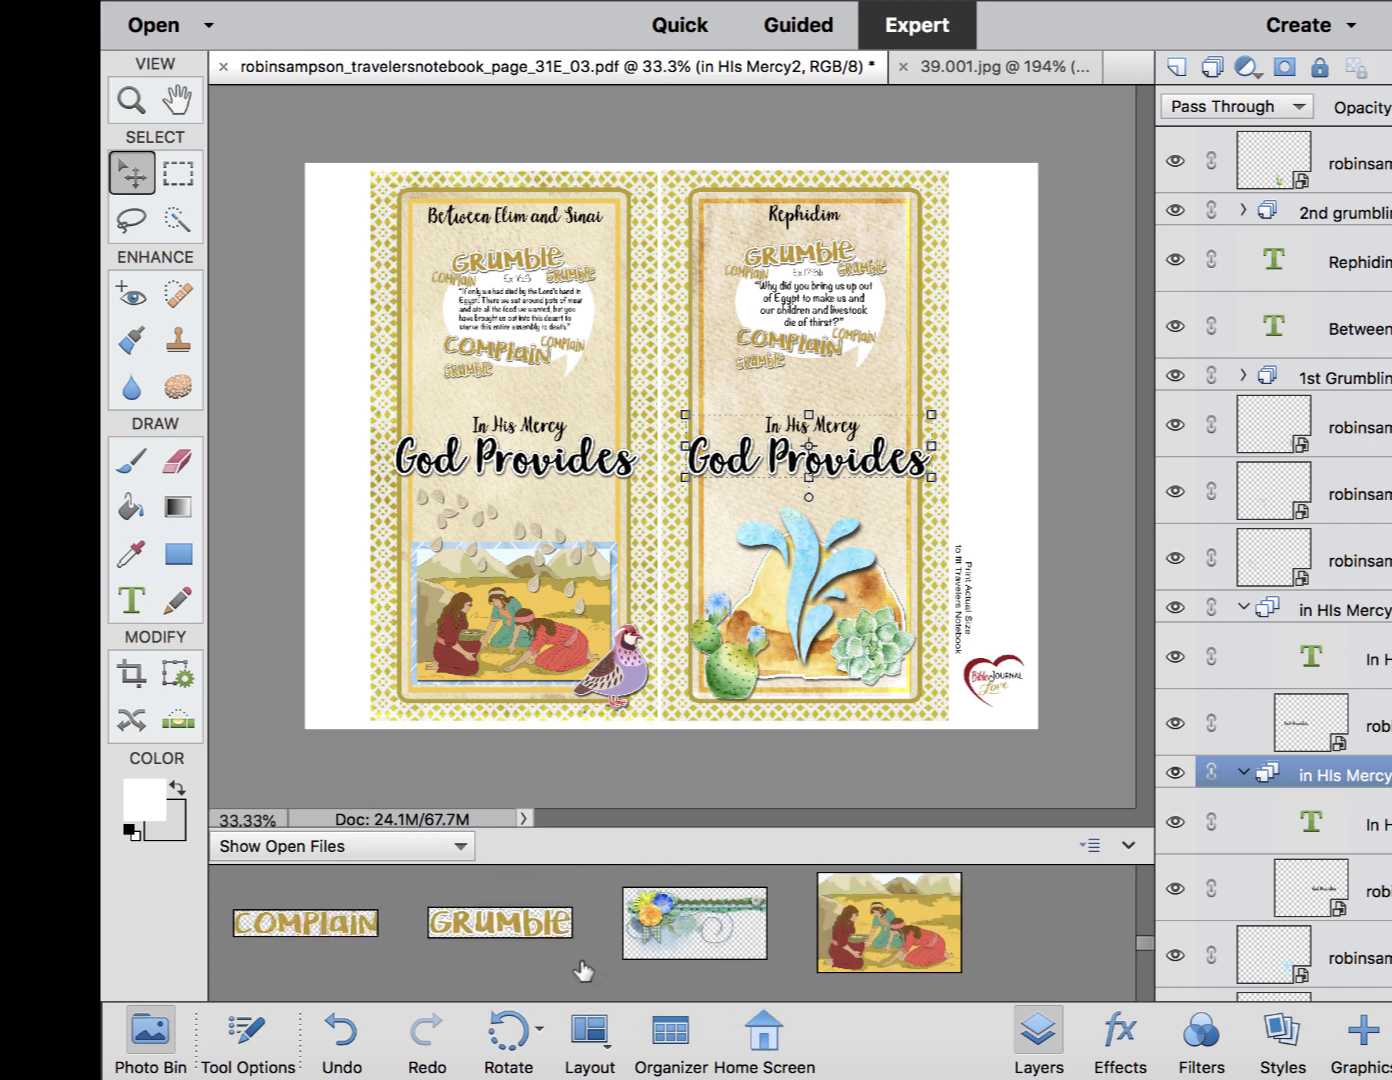
{"action": "left_click_drag", "start_coordinate": [713, 950], "coordinate": [516, 228]}
{"action": "left_click_drag", "start_coordinate": [730, 405], "coordinate": [553, 190]}
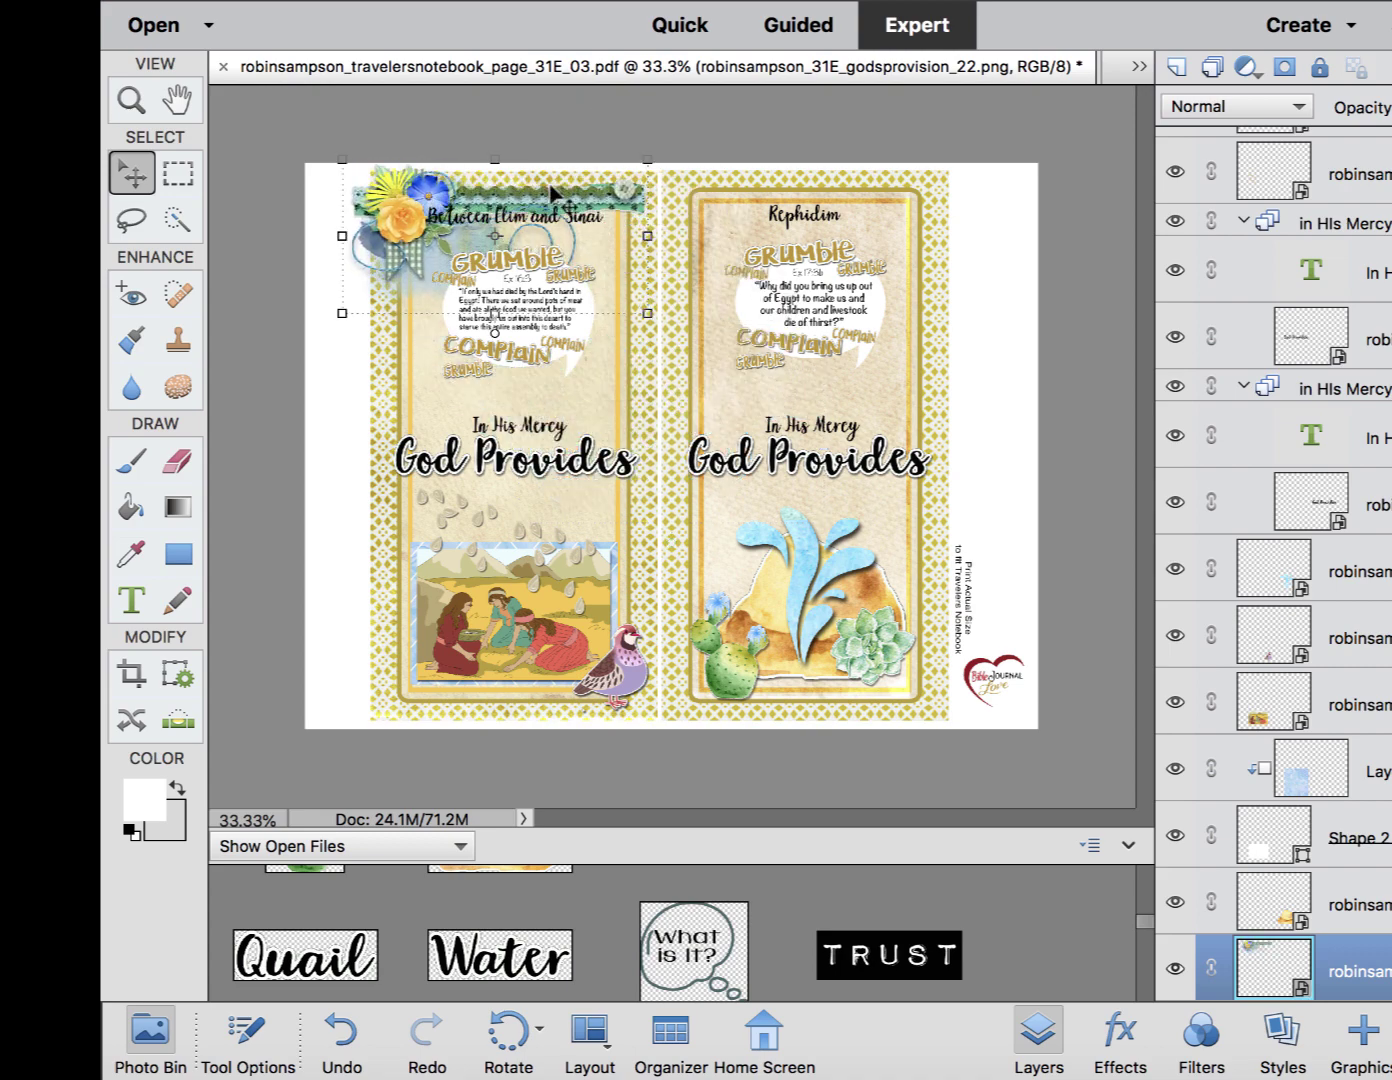
Set the left heading aside, try the floral border in front of all other layers, and delete the border.
{"action": "key", "text": "ctrl+equal"}
{"action": "scroll", "coordinate": [550, 186], "scroll_direction": "up", "scroll_amount": 5}
{"action": "scroll", "coordinate": [550, 186], "scroll_direction": "left", "scroll_amount": 3}
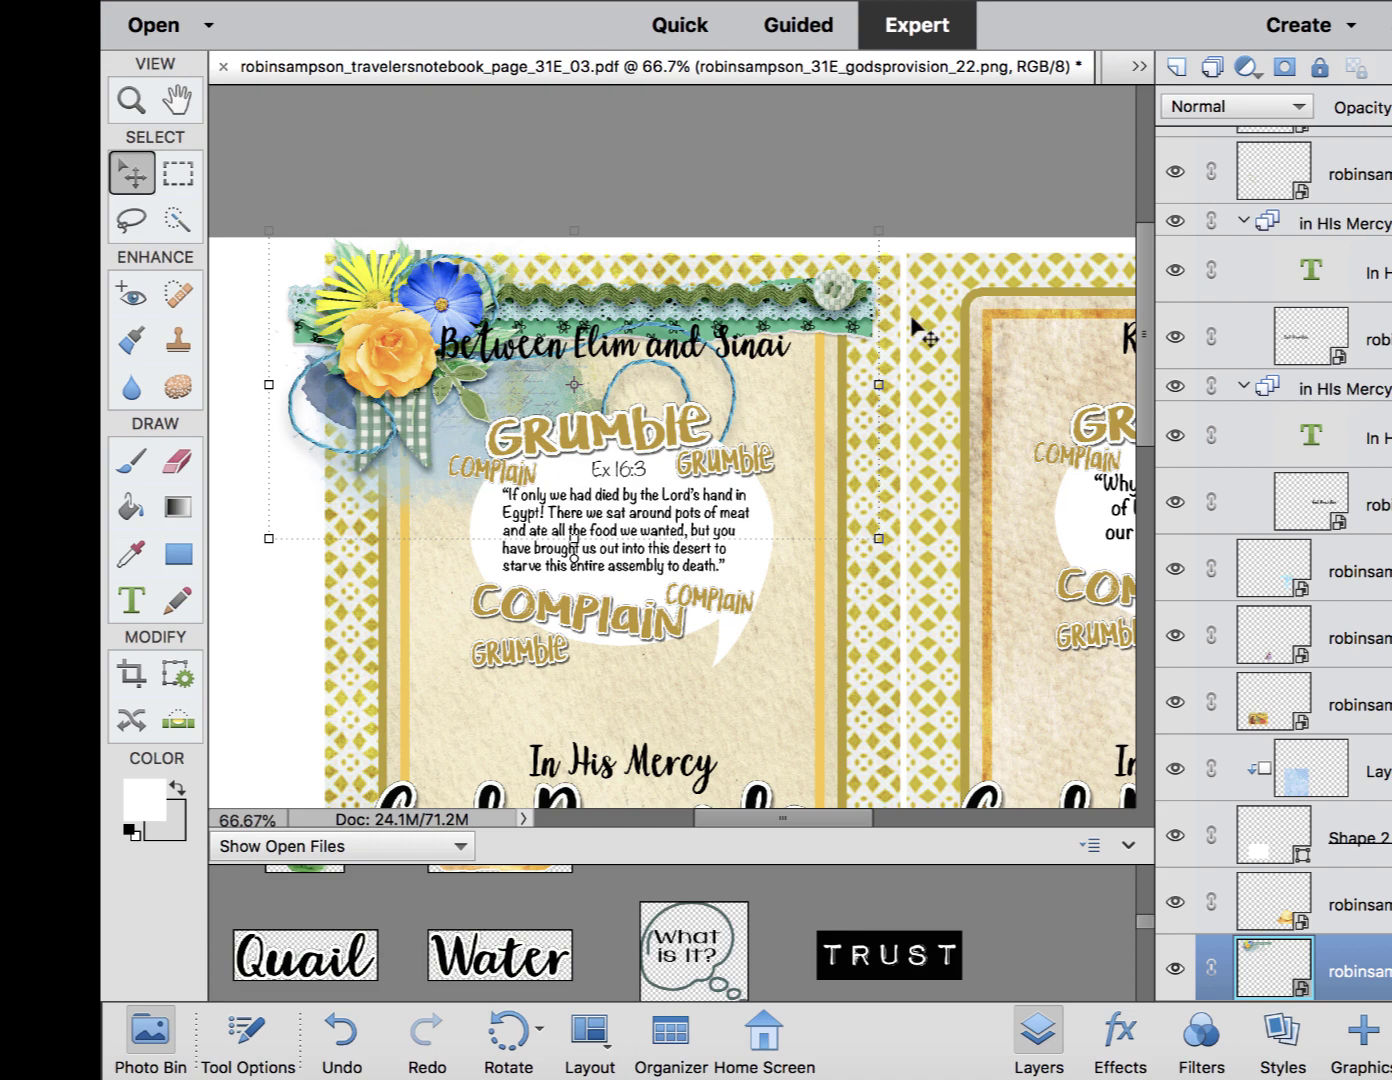
{"action": "left_click", "coordinate": [918, 365]}
{"action": "left_click_drag", "start_coordinate": [719, 350], "coordinate": [1051, 697]}
{"action": "left_click", "coordinate": [823, 296]}
{"action": "key", "text": "ctrl+shift+bracketright"}
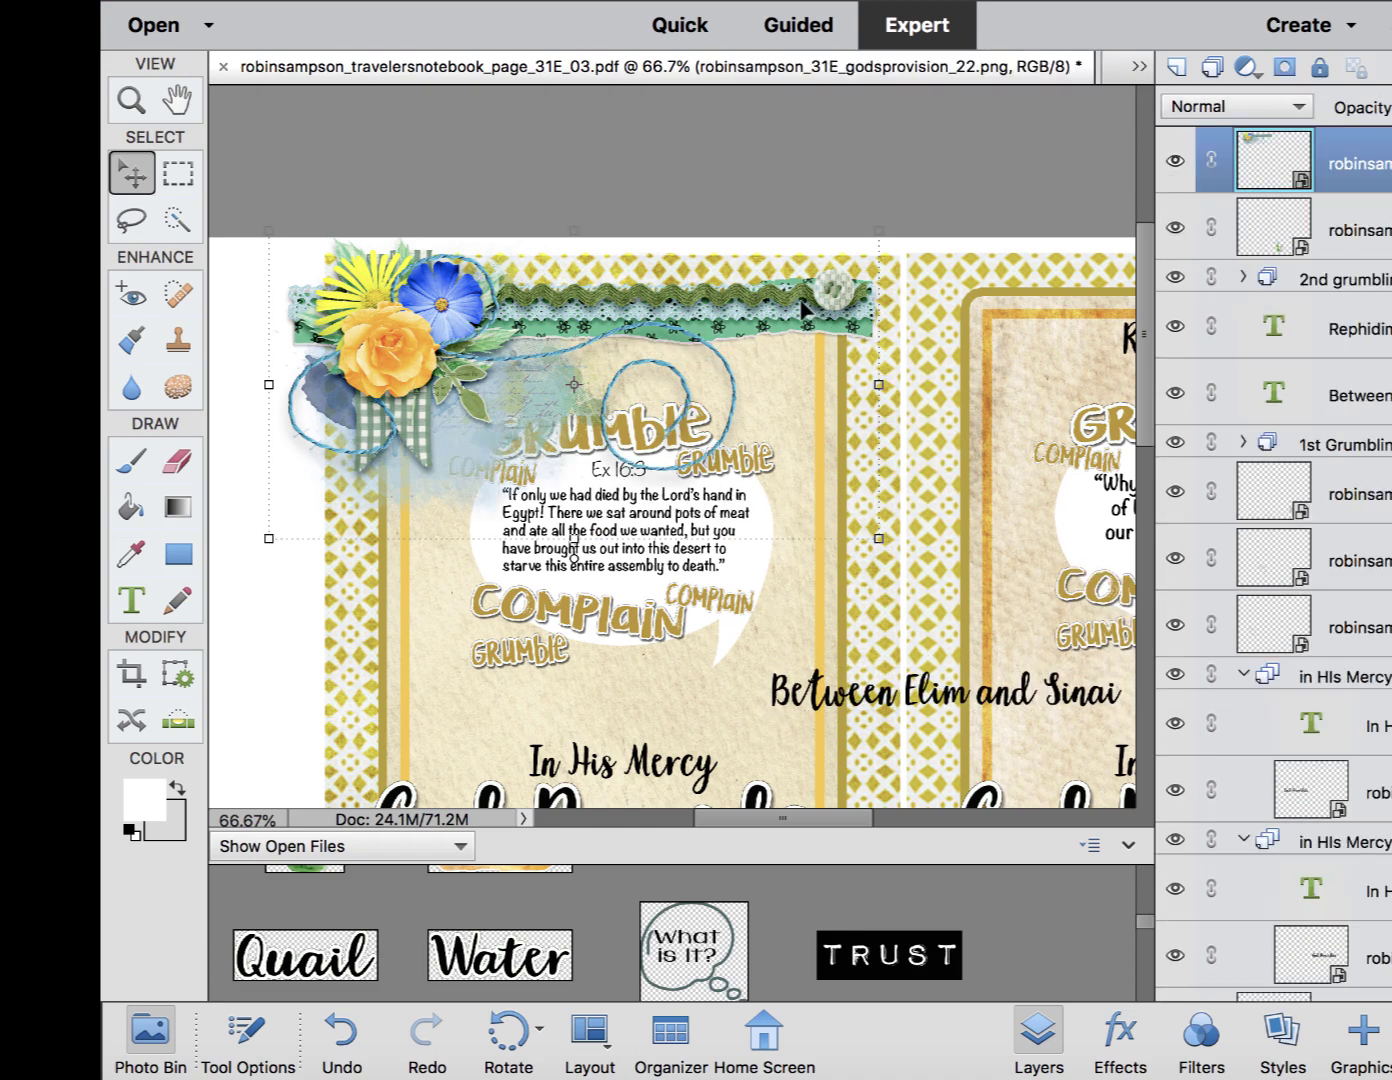
{"action": "left_click_drag", "start_coordinate": [802, 318], "coordinate": [837, 328]}
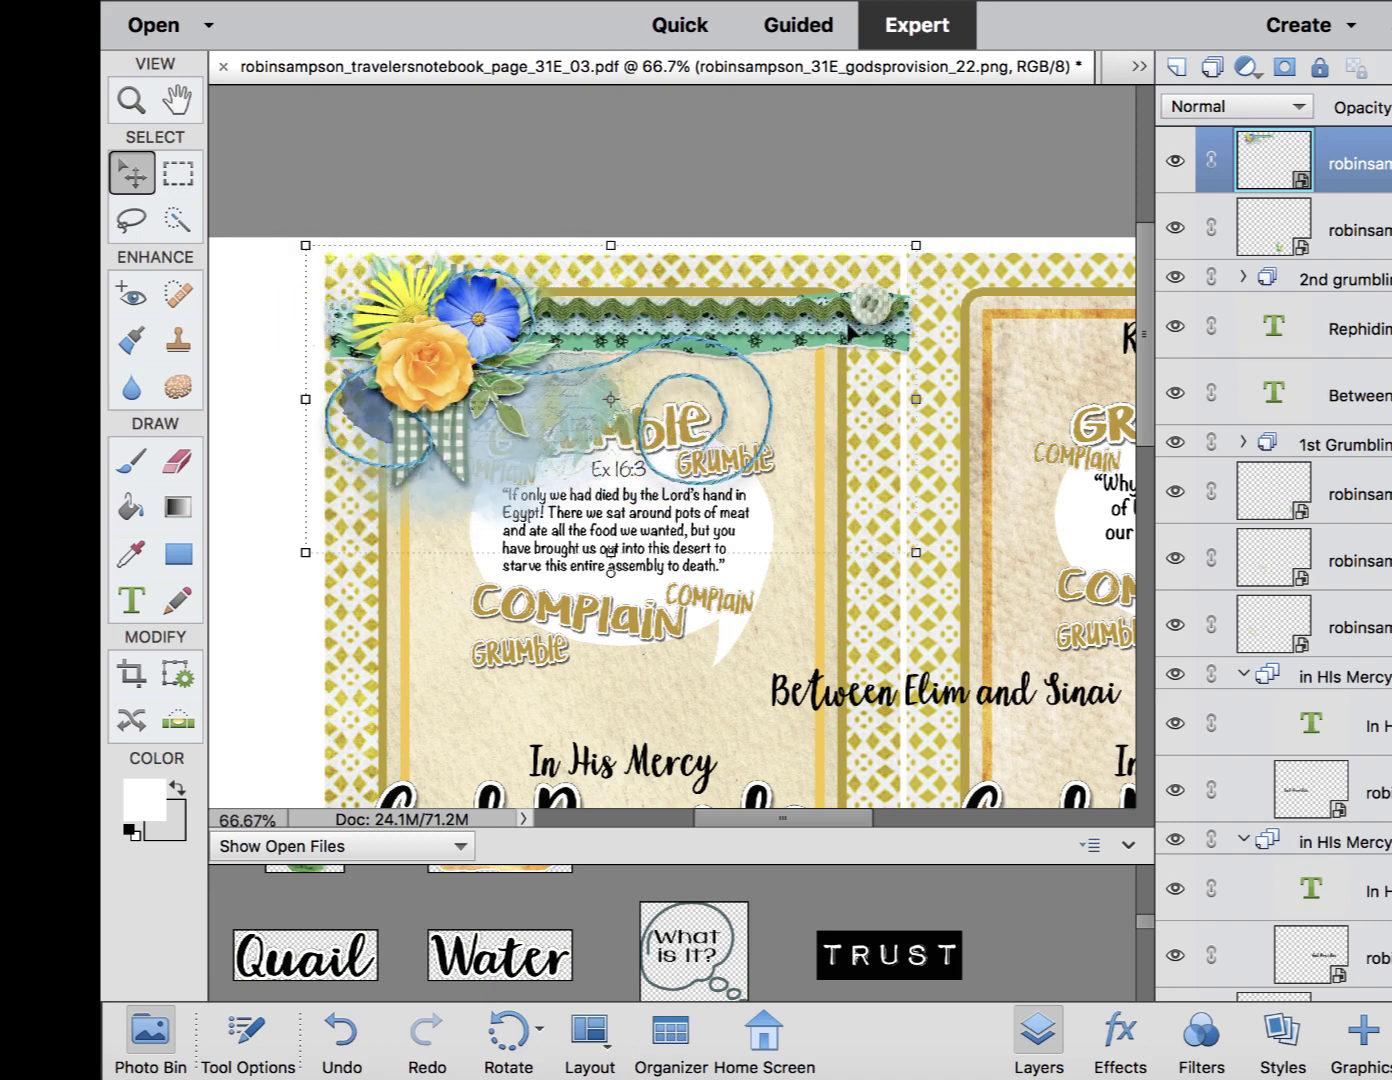
{"action": "key", "text": "Delete"}
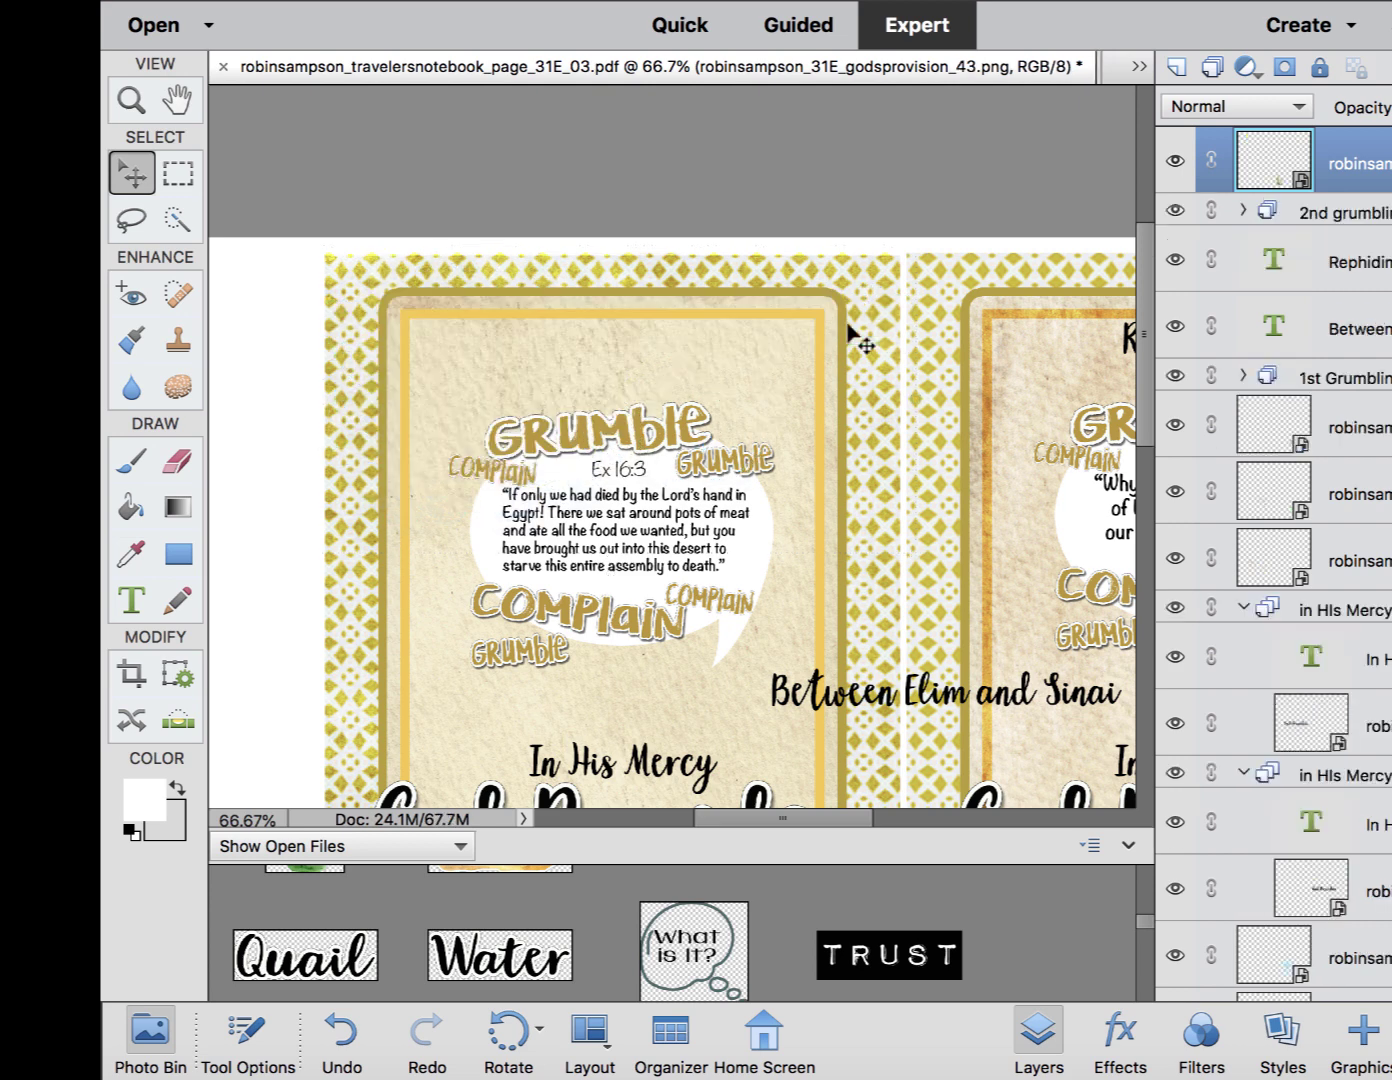
Return the "Between Elim and Sinai" heading to the top of the left page and set the "Rephidim" heading level with it.
{"action": "left_click_drag", "start_coordinate": [911, 712], "coordinate": [577, 318]}
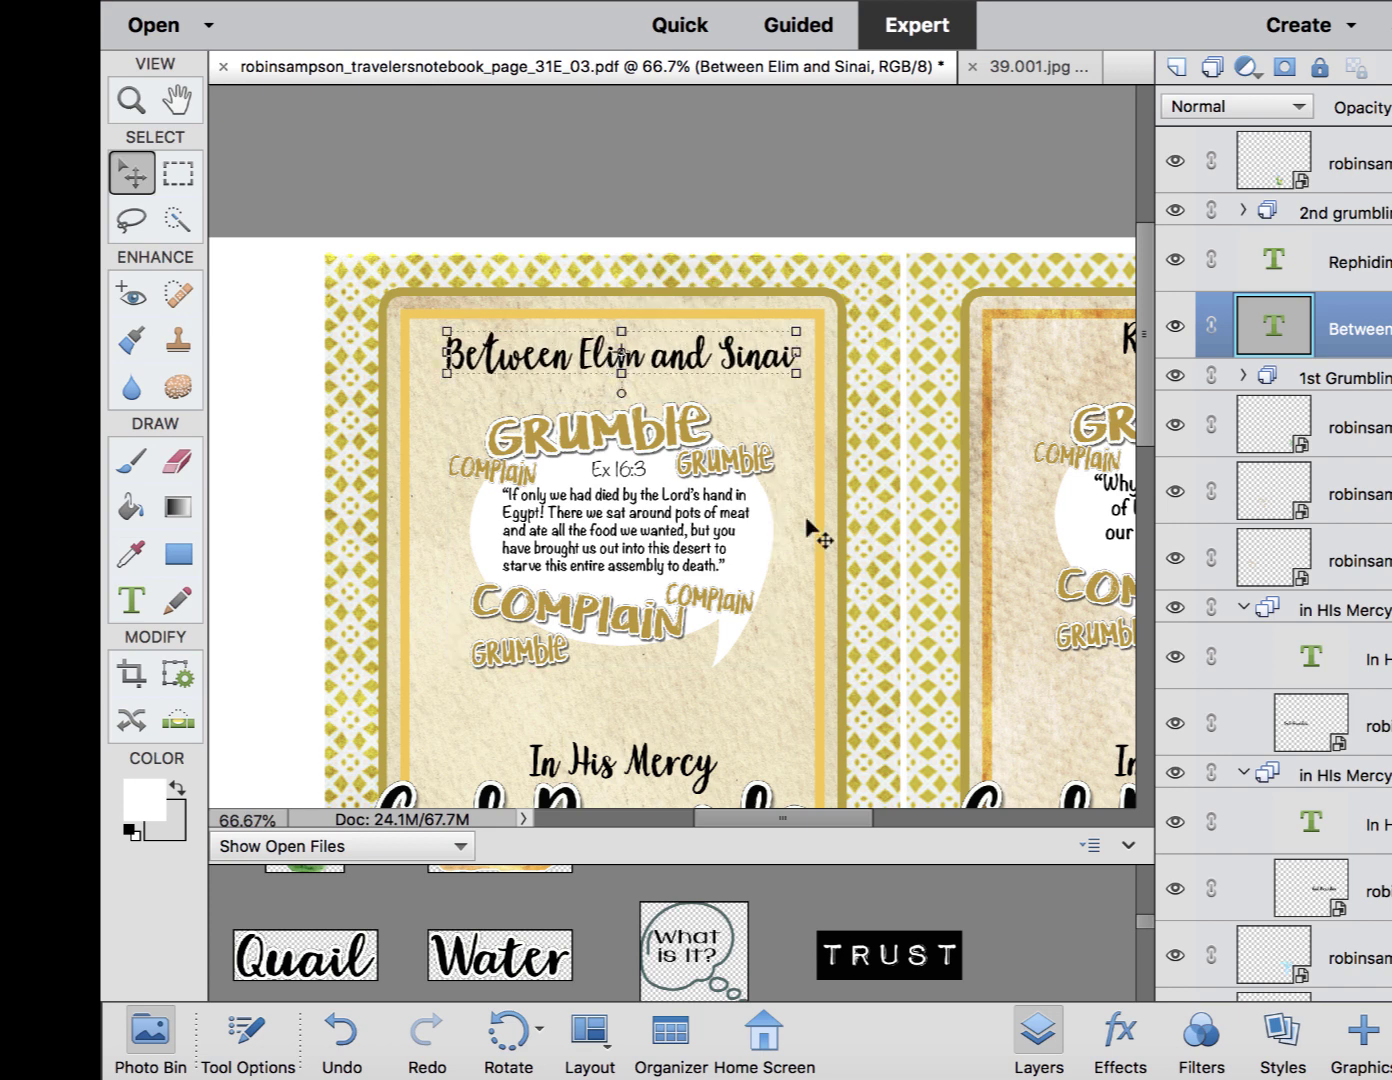
{"action": "scroll", "coordinate": [810, 529], "scroll_direction": "right", "scroll_amount": 5}
{"action": "left_click_drag", "start_coordinate": [928, 418], "coordinate": [929, 417]}
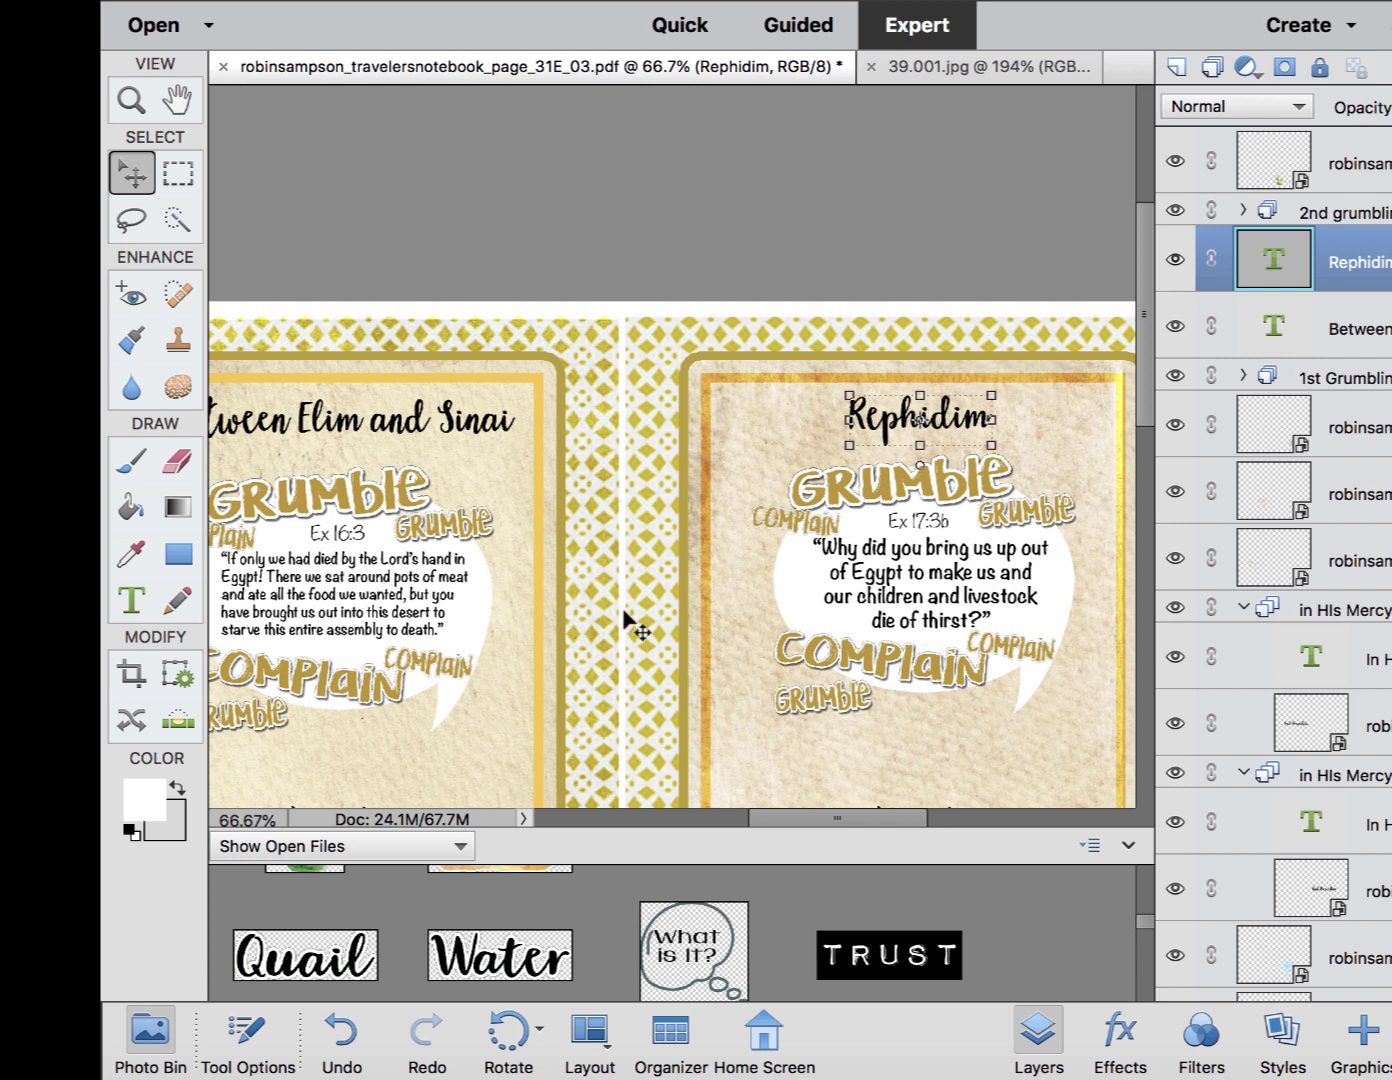
Add the teal "What is It?" image, robinsampson_31E_godsprovision_24.png, from the open files to the spread.
{"action": "left_click", "coordinate": [146, 1031]}
{"action": "left_click", "coordinate": [150, 1033]}
{"action": "scroll", "coordinate": [545, 968], "scroll_direction": "down", "scroll_amount": 3}
{"action": "scroll", "coordinate": [545, 967], "scroll_direction": "up", "scroll_amount": 4}
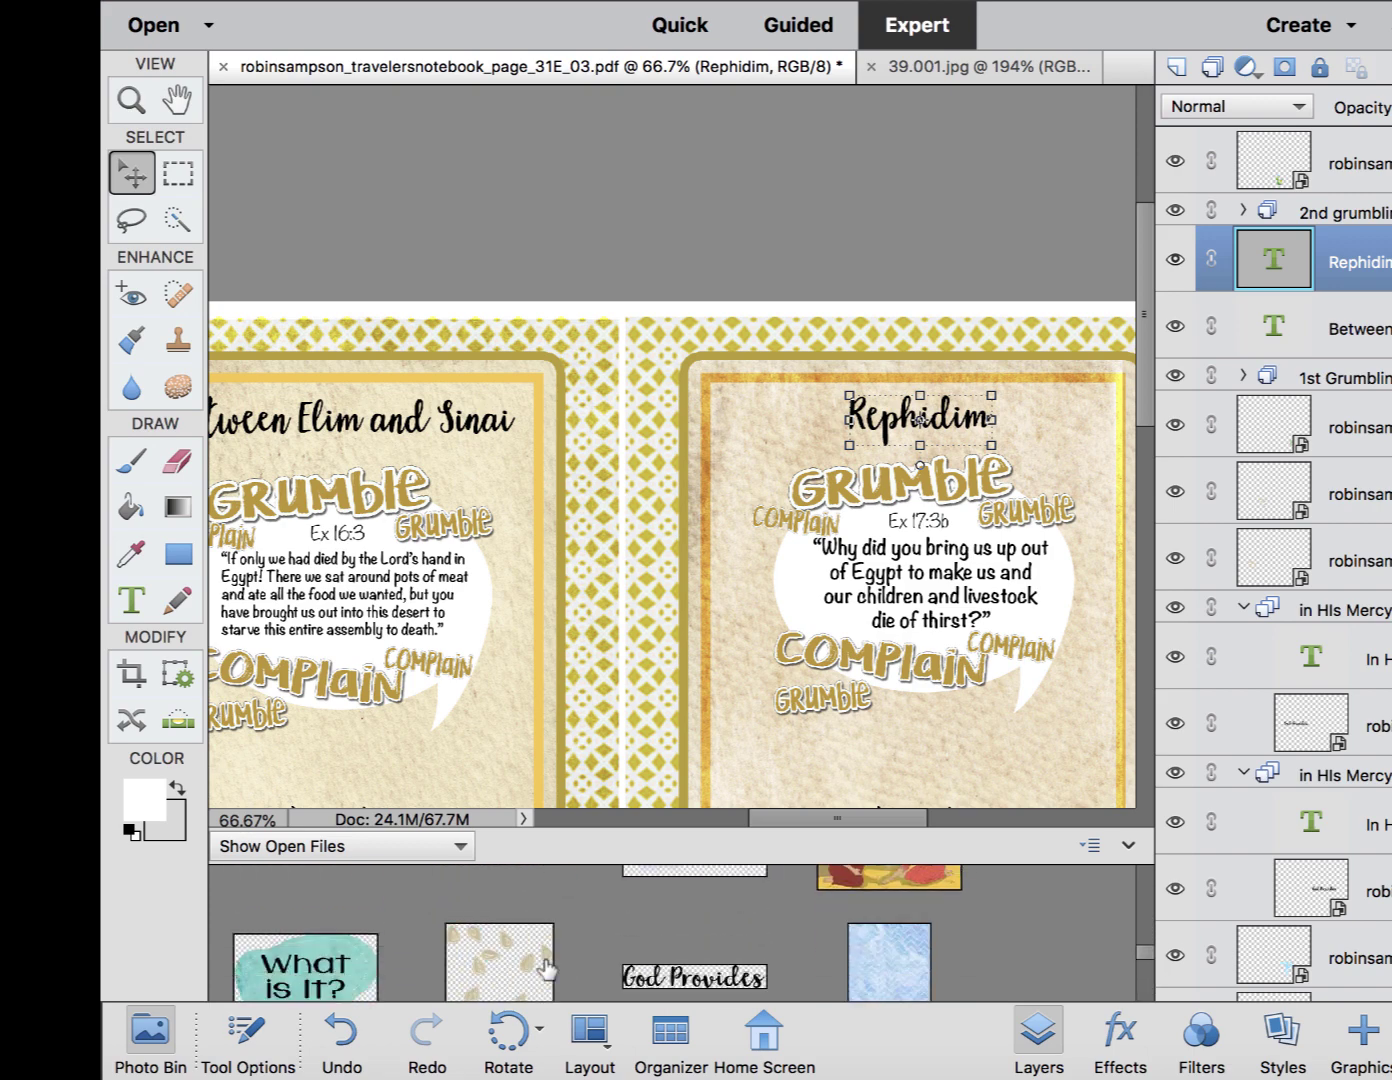
{"action": "scroll", "coordinate": [492, 543], "scroll_direction": "down", "scroll_amount": 10}
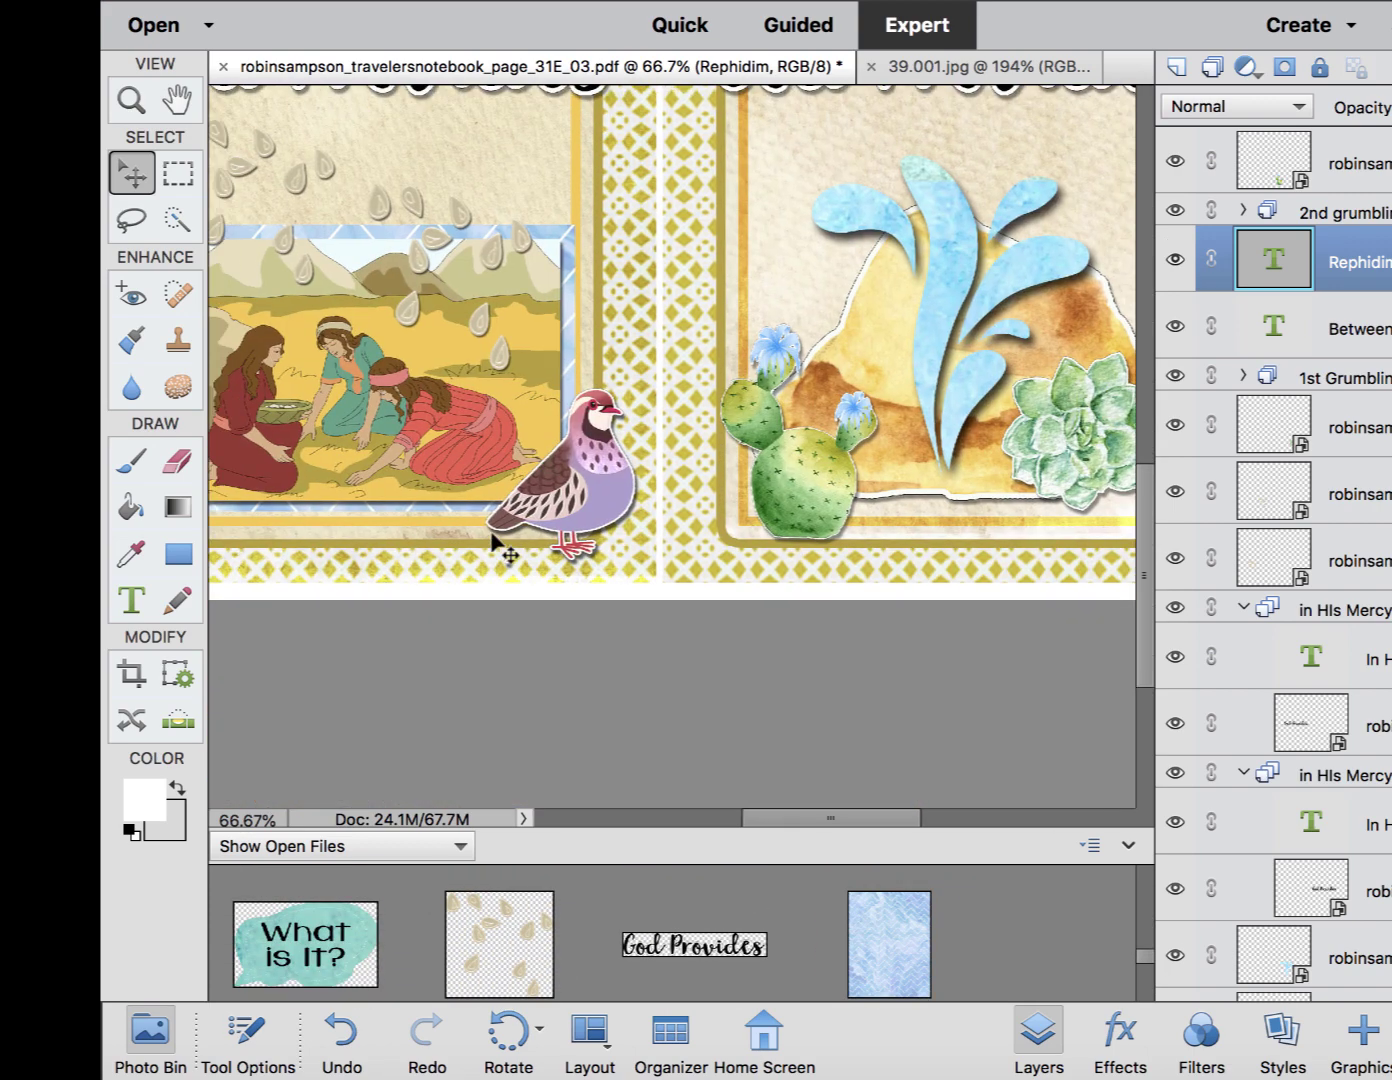
{"action": "scroll", "coordinate": [492, 543], "scroll_direction": "left", "scroll_amount": 5}
{"action": "scroll", "coordinate": [492, 542], "scroll_direction": "up", "scroll_amount": 4}
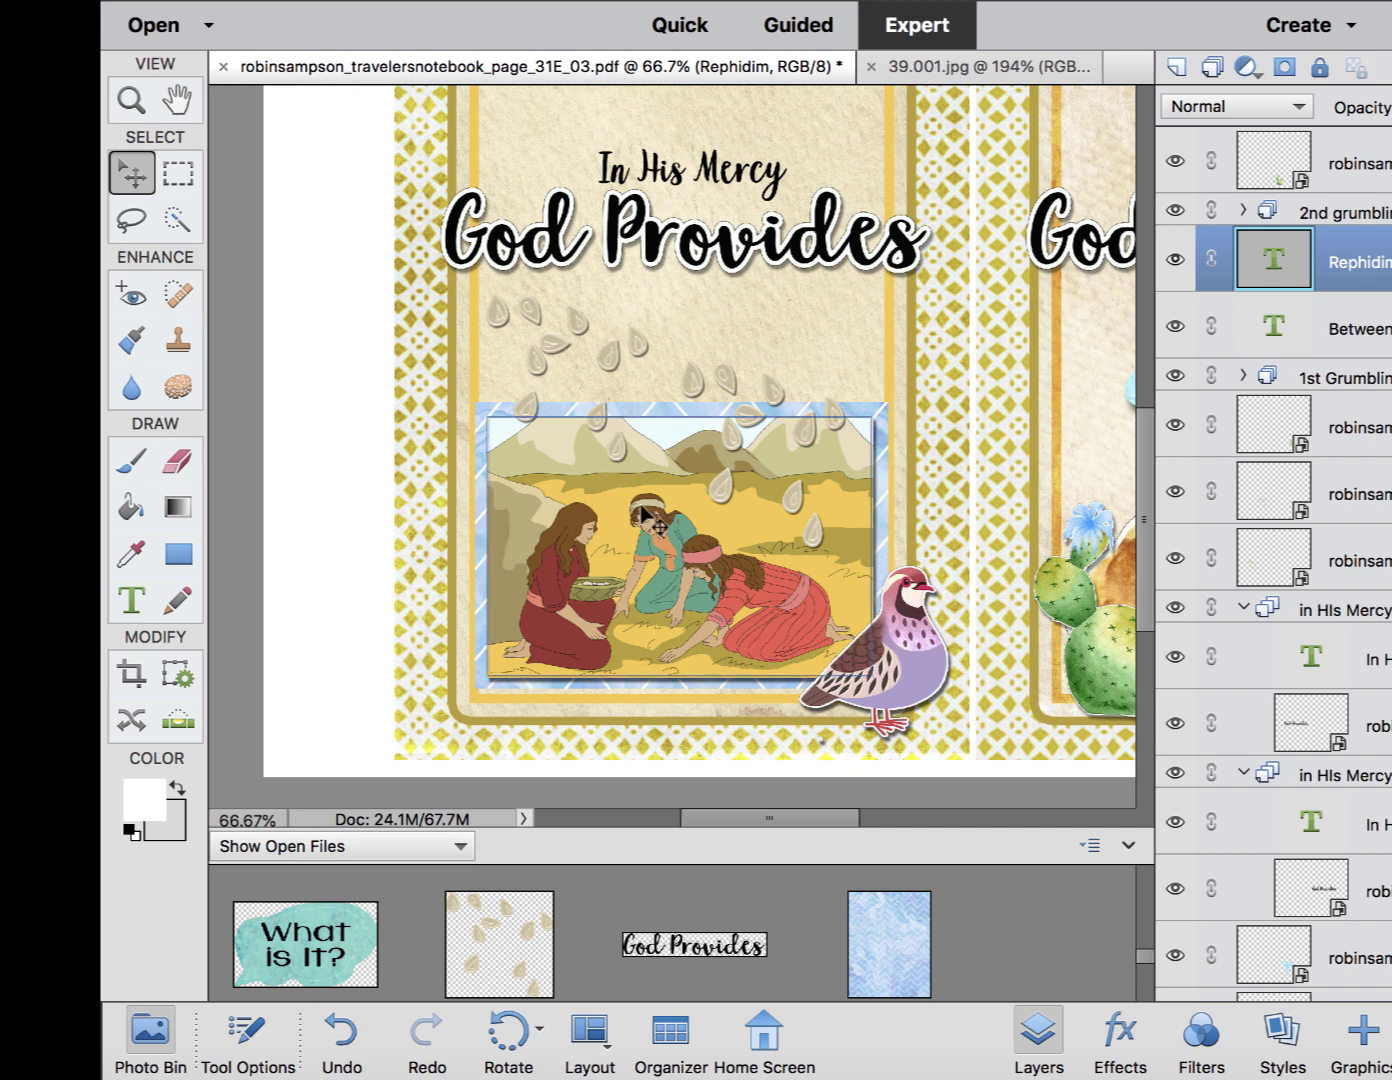
{"action": "scroll", "coordinate": [543, 925], "scroll_direction": "down", "scroll_amount": 4}
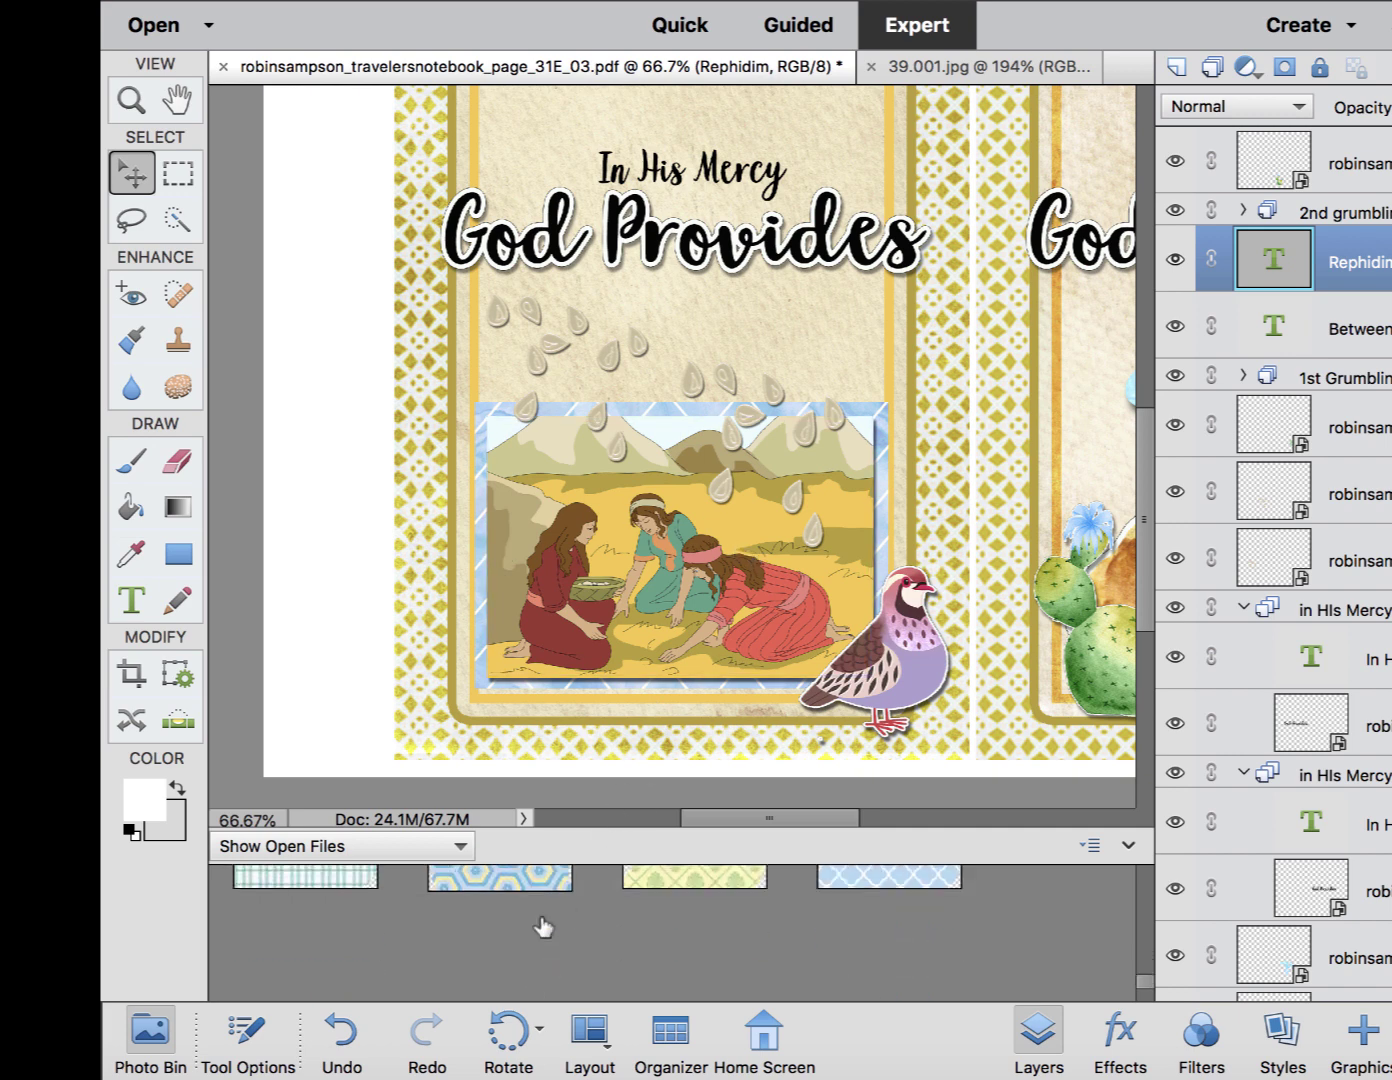
{"action": "scroll", "coordinate": [542, 926], "scroll_direction": "down", "scroll_amount": 4}
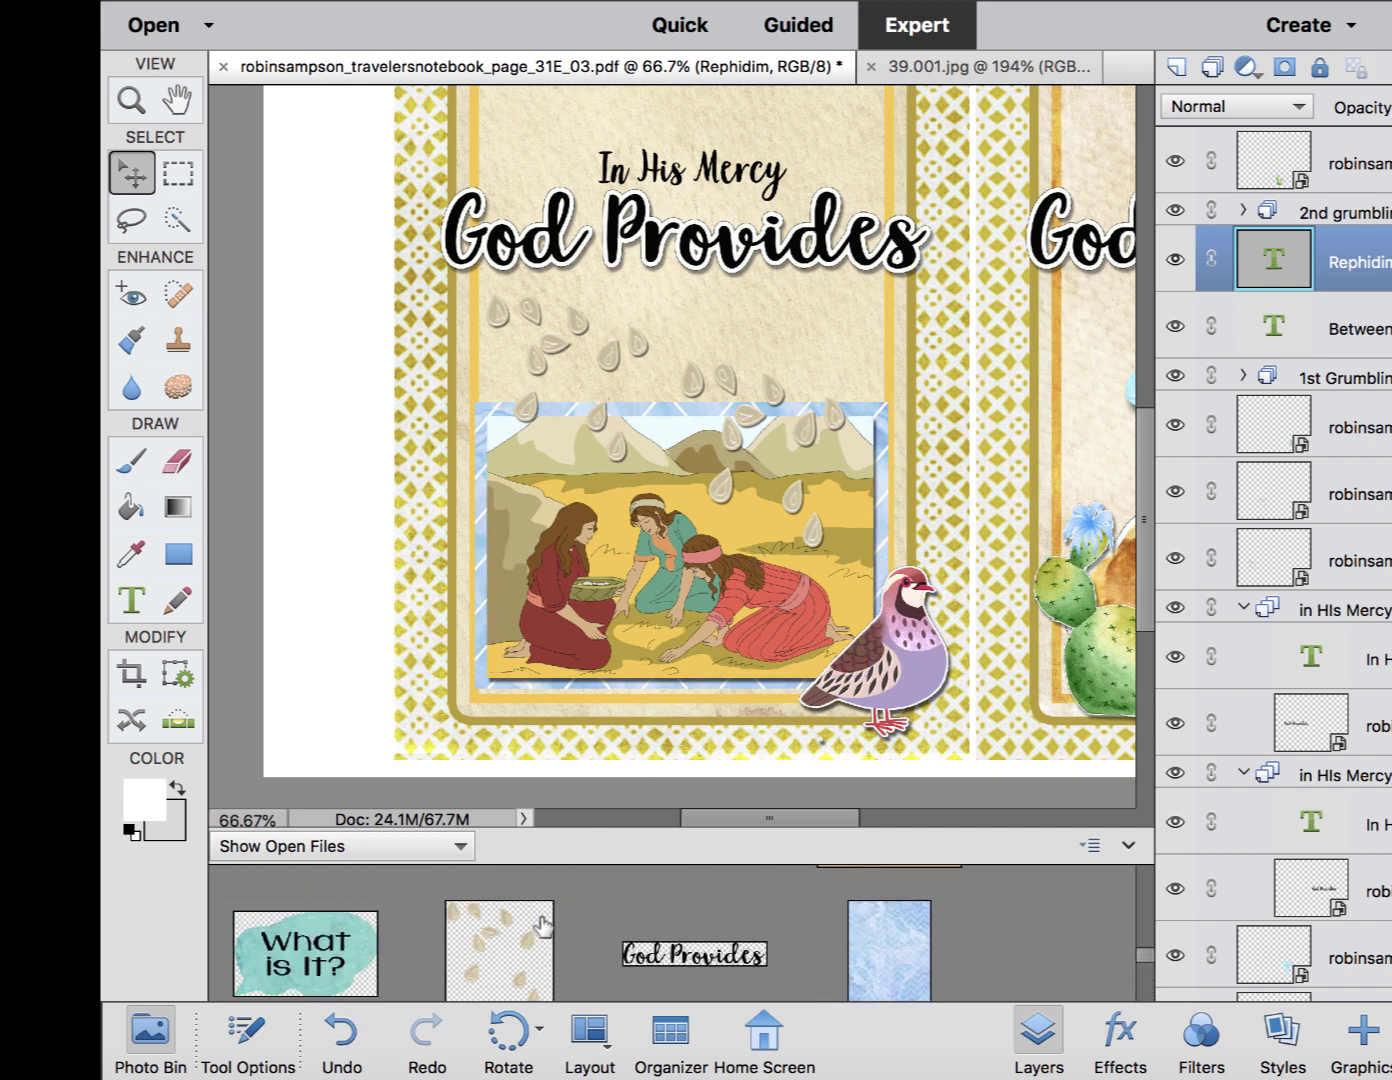
{"action": "scroll", "coordinate": [543, 926], "scroll_direction": "down", "scroll_amount": 1}
{"action": "left_click_drag", "start_coordinate": [349, 951], "coordinate": [715, 529]}
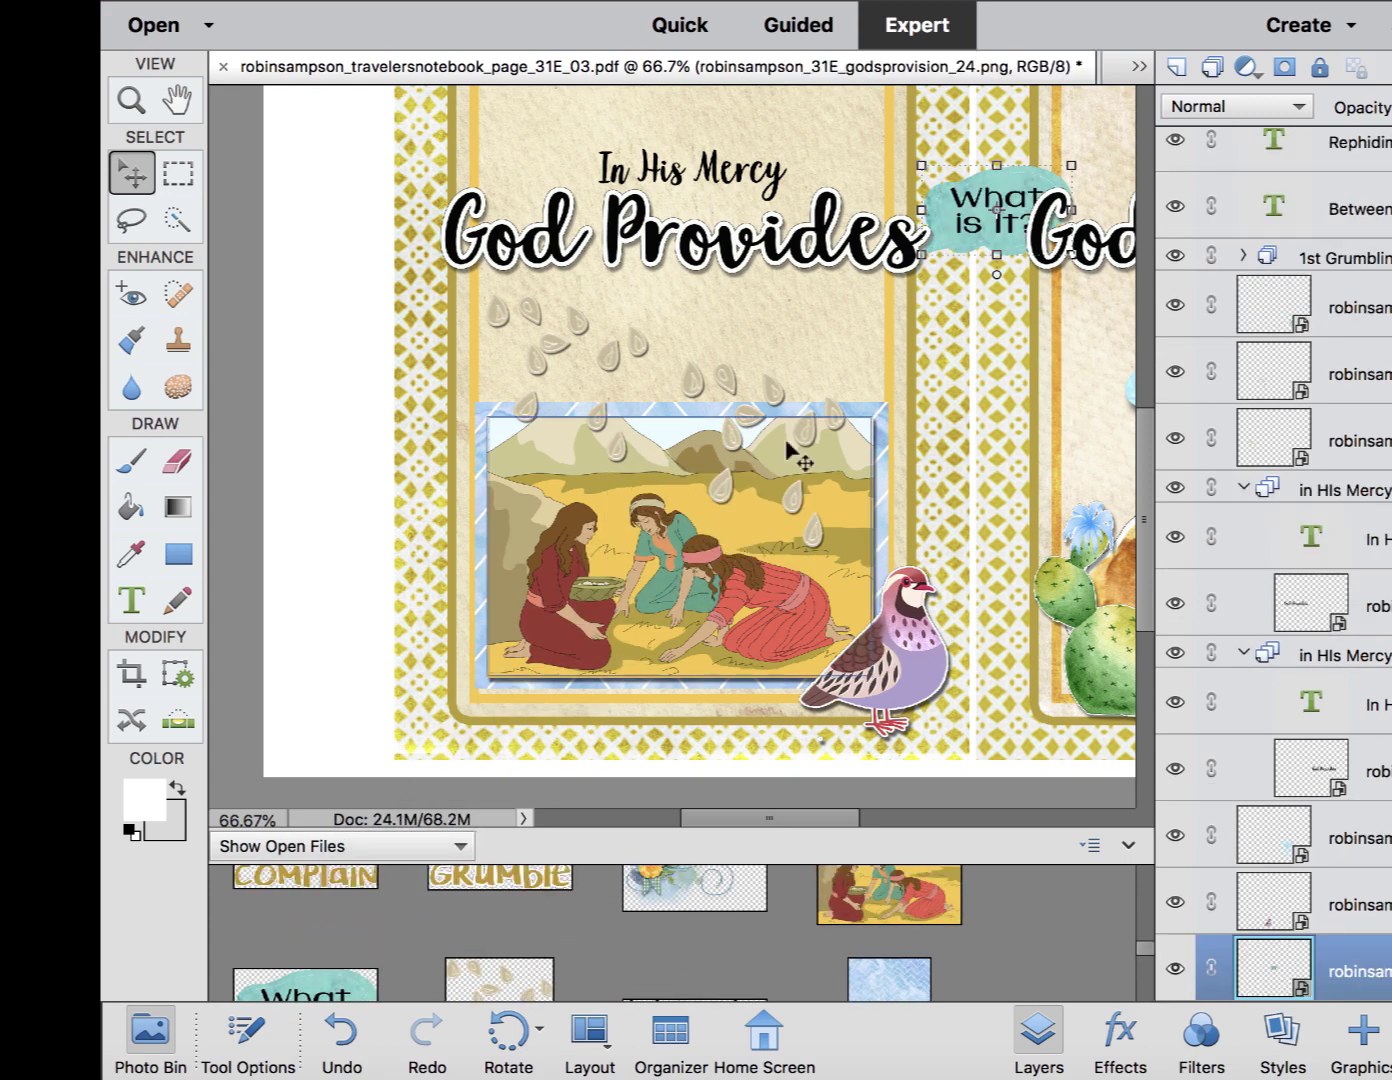
Place the "What is It?" bubble in the gathering scene's upper-right area and shift the manna pieces above it clear.
{"action": "left_click_drag", "start_coordinate": [1025, 192], "coordinate": [849, 341]}
{"action": "left_click", "coordinate": [842, 430]}
{"action": "left_click_drag", "start_coordinate": [736, 469], "coordinate": [827, 538]}
{"action": "left_click", "coordinate": [767, 485]}
{"action": "left_click", "coordinate": [845, 540]}
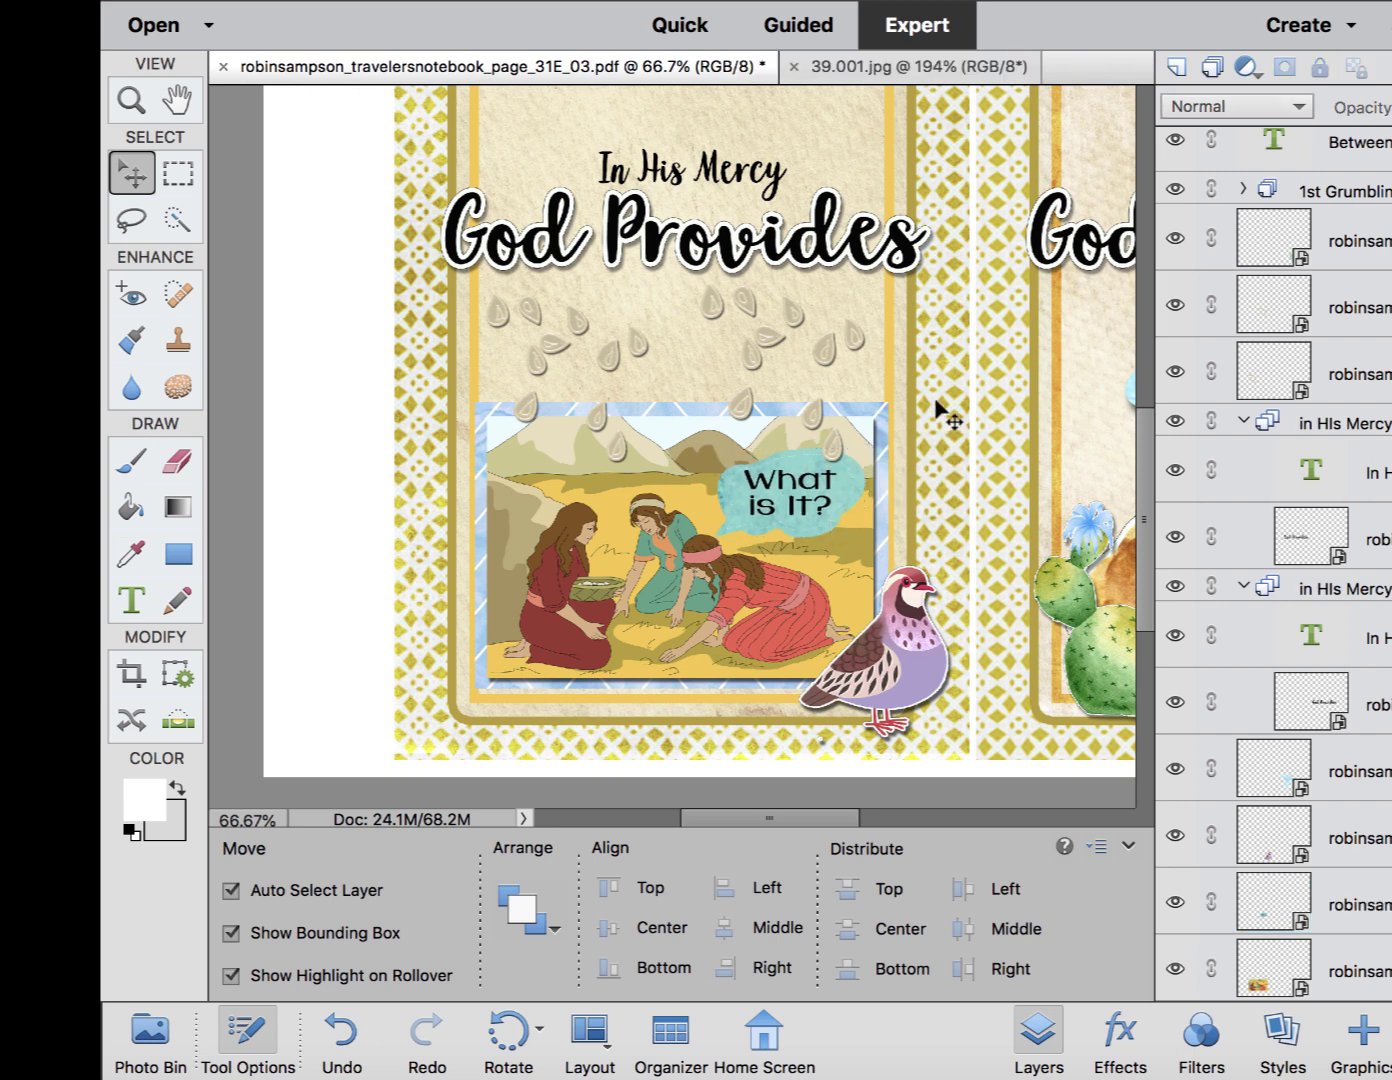
Duplicate the manna pieces and spread the copies across the left page between the title and the gathering scene.
{"action": "left_click_drag", "start_coordinate": [645, 340], "coordinate": [713, 344]}
{"action": "mouse_move", "coordinate": [864, 346]}
{"action": "left_mouse_down"}
{"action": "mouse_move", "coordinate": [876, 338]}
{"action": "mouse_move", "coordinate": [864, 357]}
{"action": "left_mouse_up"}
{"action": "left_click", "coordinate": [679, 355]}
{"action": "left_click_drag", "start_coordinate": [680, 354], "coordinate": [566, 366]}
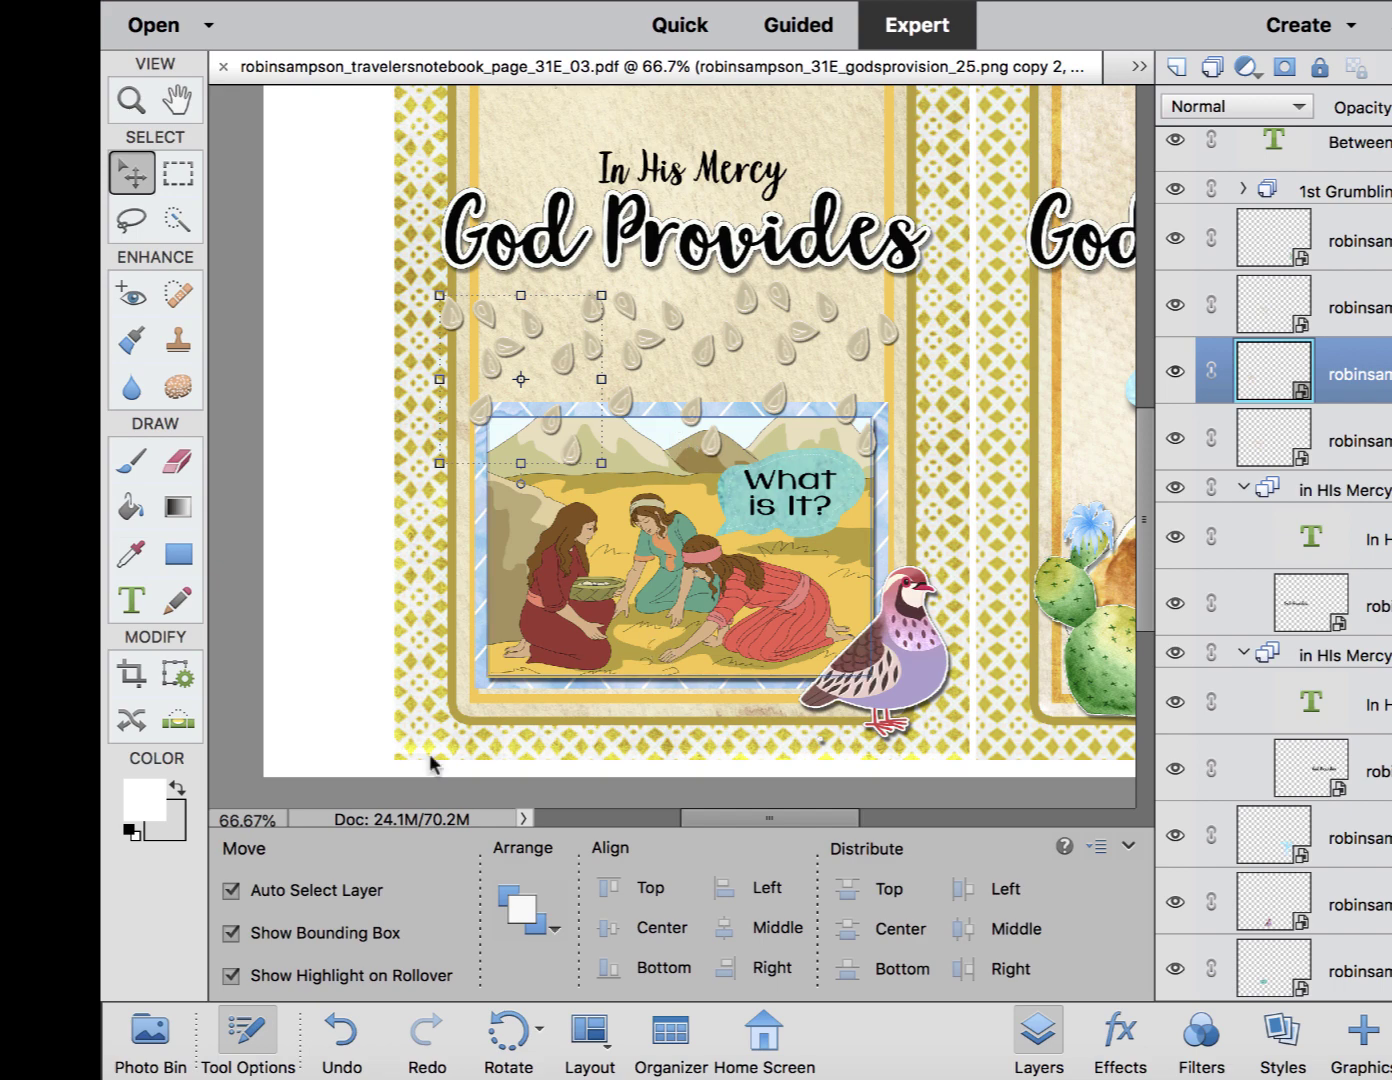
Add the yellow-green damask washi strip from the open files and fit it along the top of the left page.
{"action": "left_click", "coordinate": [148, 1038]}
{"action": "scroll", "coordinate": [513, 968], "scroll_direction": "down", "scroll_amount": 5}
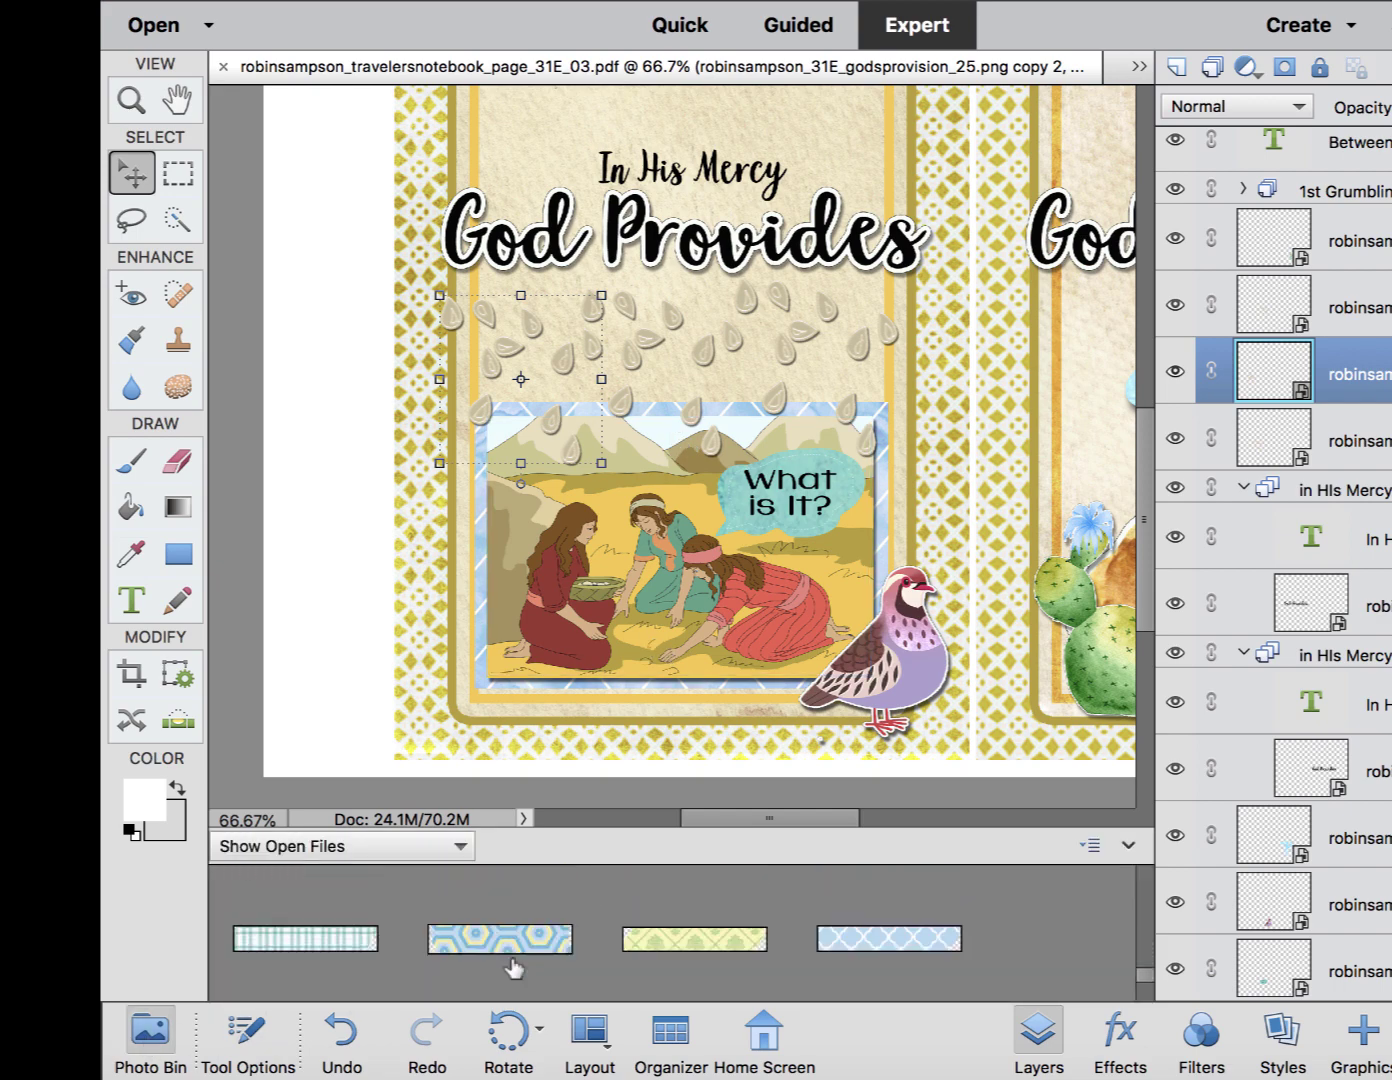
{"action": "left_click_drag", "start_coordinate": [693, 976], "coordinate": [326, 137]}
{"action": "key", "text": "ctrl+minus"}
{"action": "key", "text": "ctrl+minus"}
{"action": "left_click_drag", "start_coordinate": [729, 254], "coordinate": [639, 240]}
{"action": "key", "text": "Return"}
{"action": "scroll", "coordinate": [648, 218], "scroll_direction": "up", "scroll_amount": 3}
{"action": "double_click", "coordinate": [1300, 700]}
{"action": "left_click_drag", "start_coordinate": [1022, 457], "coordinate": [1011, 457]}
{"action": "left_click_drag", "start_coordinate": [1027, 493], "coordinate": [1019, 490]}
{"action": "key", "text": "Return"}
{"action": "left_click_drag", "start_coordinate": [826, 241], "coordinate": [824, 220]}
Try the blue hexagon washi strip beside the damask strip along the top of the left page.
{"action": "left_click", "coordinate": [149, 1036]}
{"action": "left_click_drag", "start_coordinate": [554, 728], "coordinate": [560, 722]}
{"action": "key", "text": "ctrl+minus"}
{"action": "key", "text": "ctrl+minus"}
{"action": "left_click_drag", "start_coordinate": [963, 721], "coordinate": [813, 374]}
{"action": "left_click", "coordinate": [1224, 745]}
{"action": "left_click", "coordinate": [848, 332]}
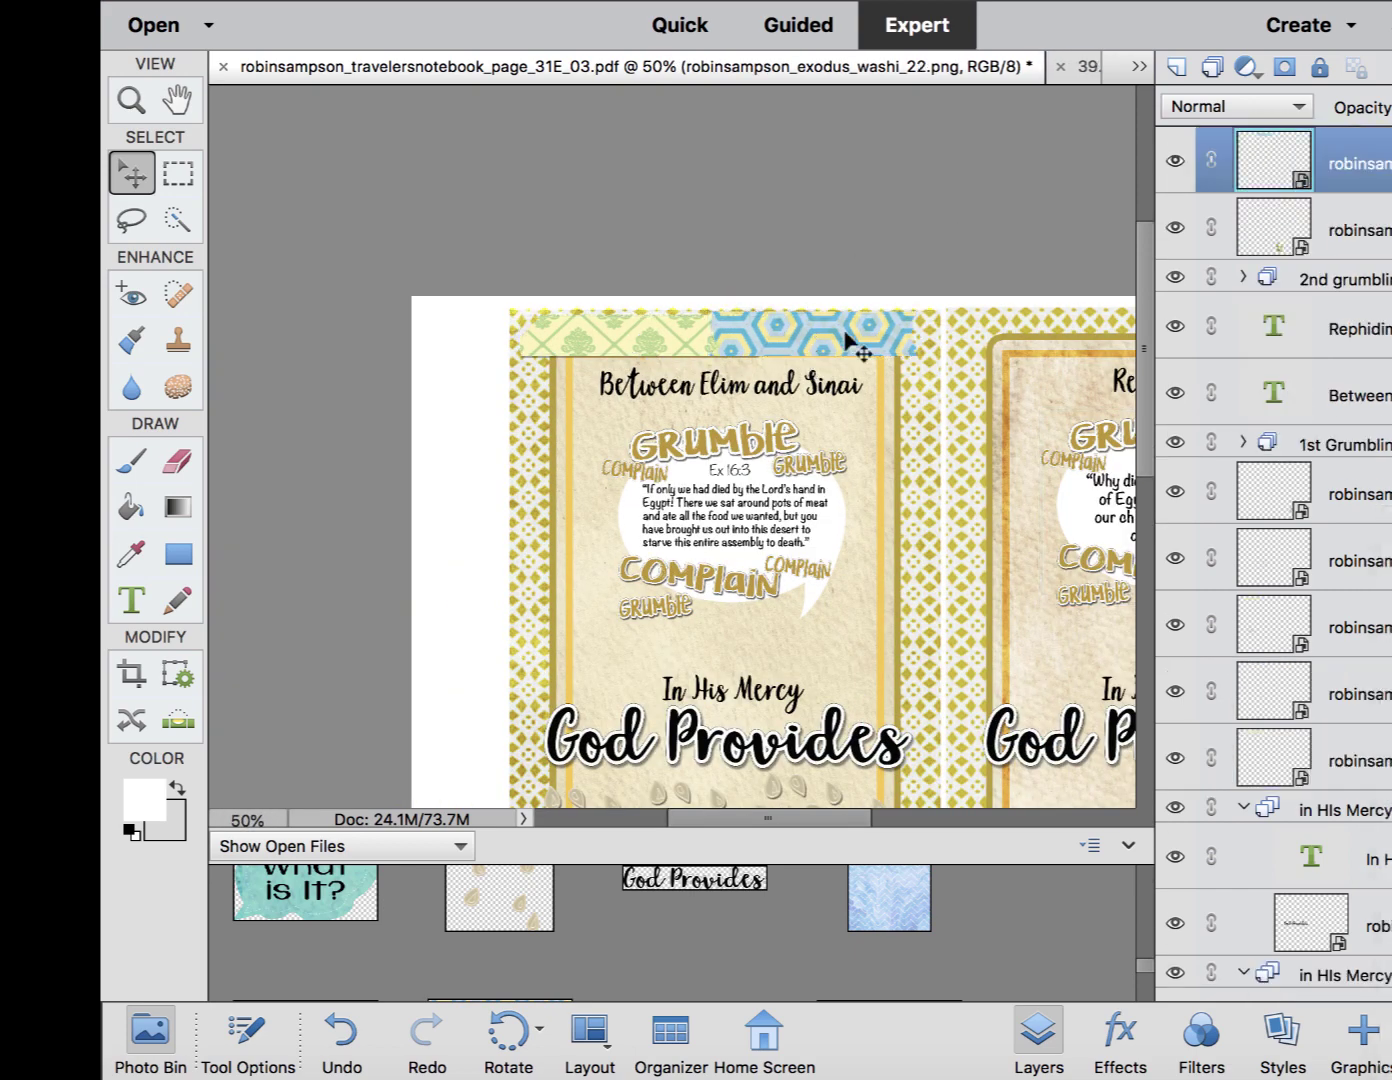
Add the black "TRUST" label from the open files below the end of the right page's "God Provides" title.
{"action": "scroll", "coordinate": [620, 641], "scroll_direction": "right", "scroll_amount": 5}
{"action": "scroll", "coordinate": [369, 943], "scroll_direction": "up", "scroll_amount": 2}
{"action": "scroll", "coordinate": [370, 943], "scroll_direction": "down", "scroll_amount": 3}
{"action": "scroll", "coordinate": [670, 501], "scroll_direction": "down", "scroll_amount": 3}
{"action": "left_click_drag", "start_coordinate": [870, 995], "coordinate": [985, 498]}
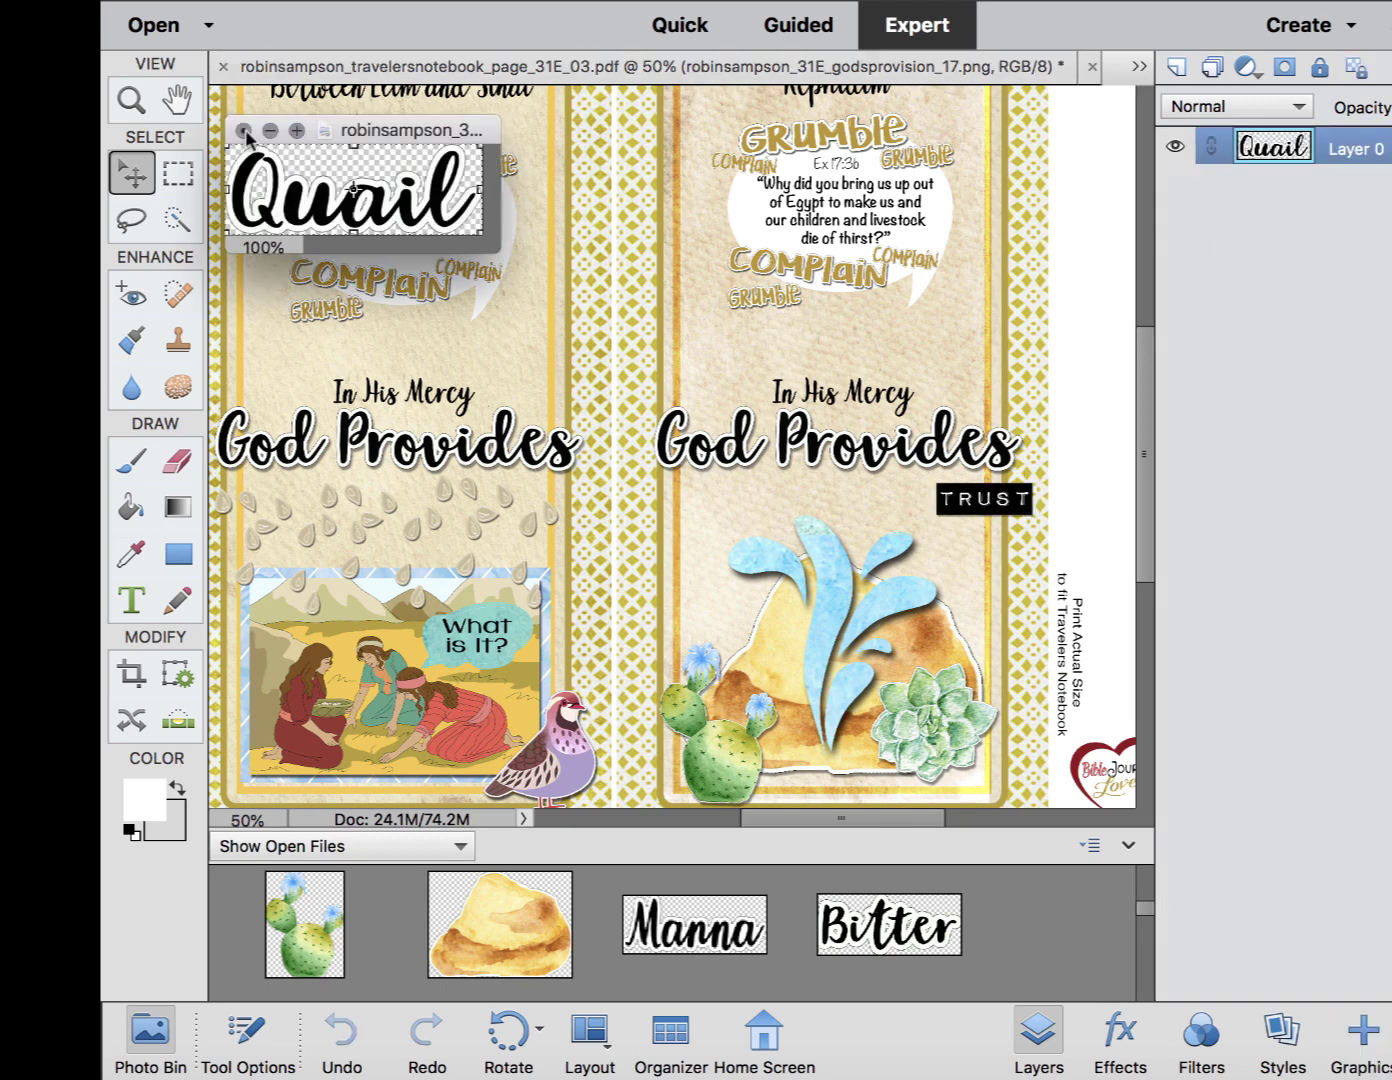
Add the teal plaid washi strip to the left page's top edge and a teal striped strip to the right page's top edge.
{"action": "scroll", "coordinate": [511, 941], "scroll_direction": "down", "scroll_amount": 2}
{"action": "left_click_drag", "start_coordinate": [510, 940], "coordinate": [450, 385]}
{"action": "scroll", "coordinate": [444, 982], "scroll_direction": "down", "scroll_amount": 1}
{"action": "left_click_drag", "start_coordinate": [504, 880], "coordinate": [914, 393]}
{"action": "key", "text": "Return"}
{"action": "scroll", "coordinate": [914, 393], "scroll_direction": "down", "scroll_amount": 3}
Enlarge the "Rephidim" heading and widen the "Between Elim and Sinai" heading to better fill their pages.
{"action": "left_click", "coordinate": [837, 262]}
{"action": "left_click_drag", "start_coordinate": [893, 112], "coordinate": [930, 96]}
{"action": "left_click", "coordinate": [877, 177]}
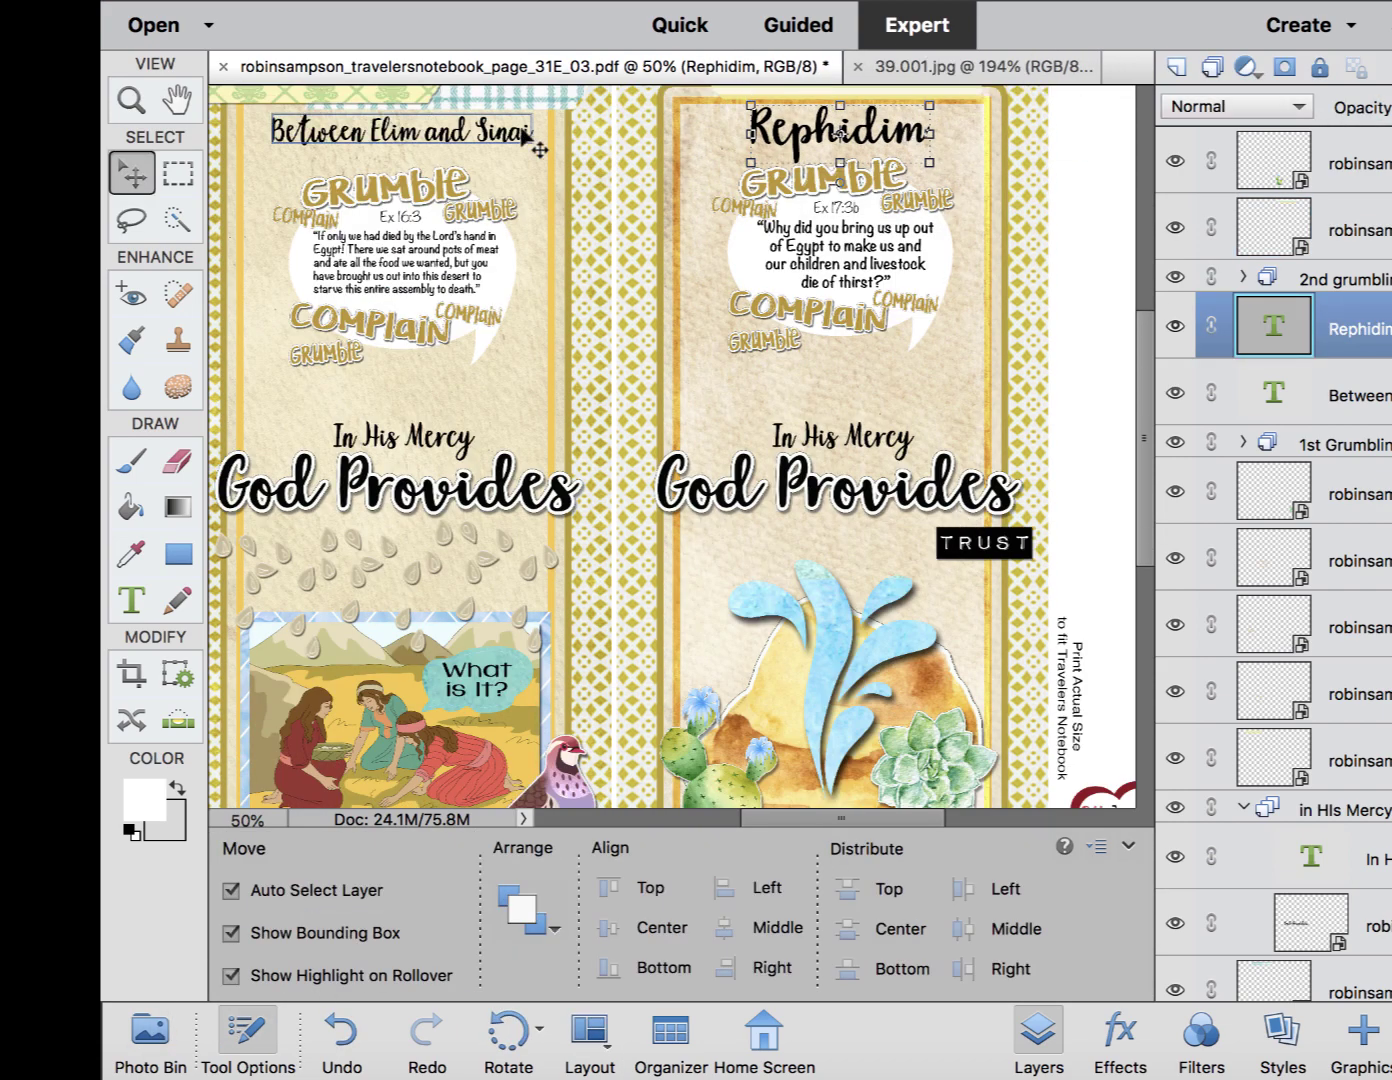
{"action": "left_click", "coordinate": [400, 131]}
{"action": "left_click_drag", "start_coordinate": [268, 131], "coordinate": [245, 131]}
{"action": "left_click", "coordinate": [497, 175]}
{"action": "scroll", "coordinate": [701, 300], "scroll_direction": "down", "scroll_amount": 2}
{"action": "scroll", "coordinate": [569, 301], "scroll_direction": "up", "scroll_amount": 3}
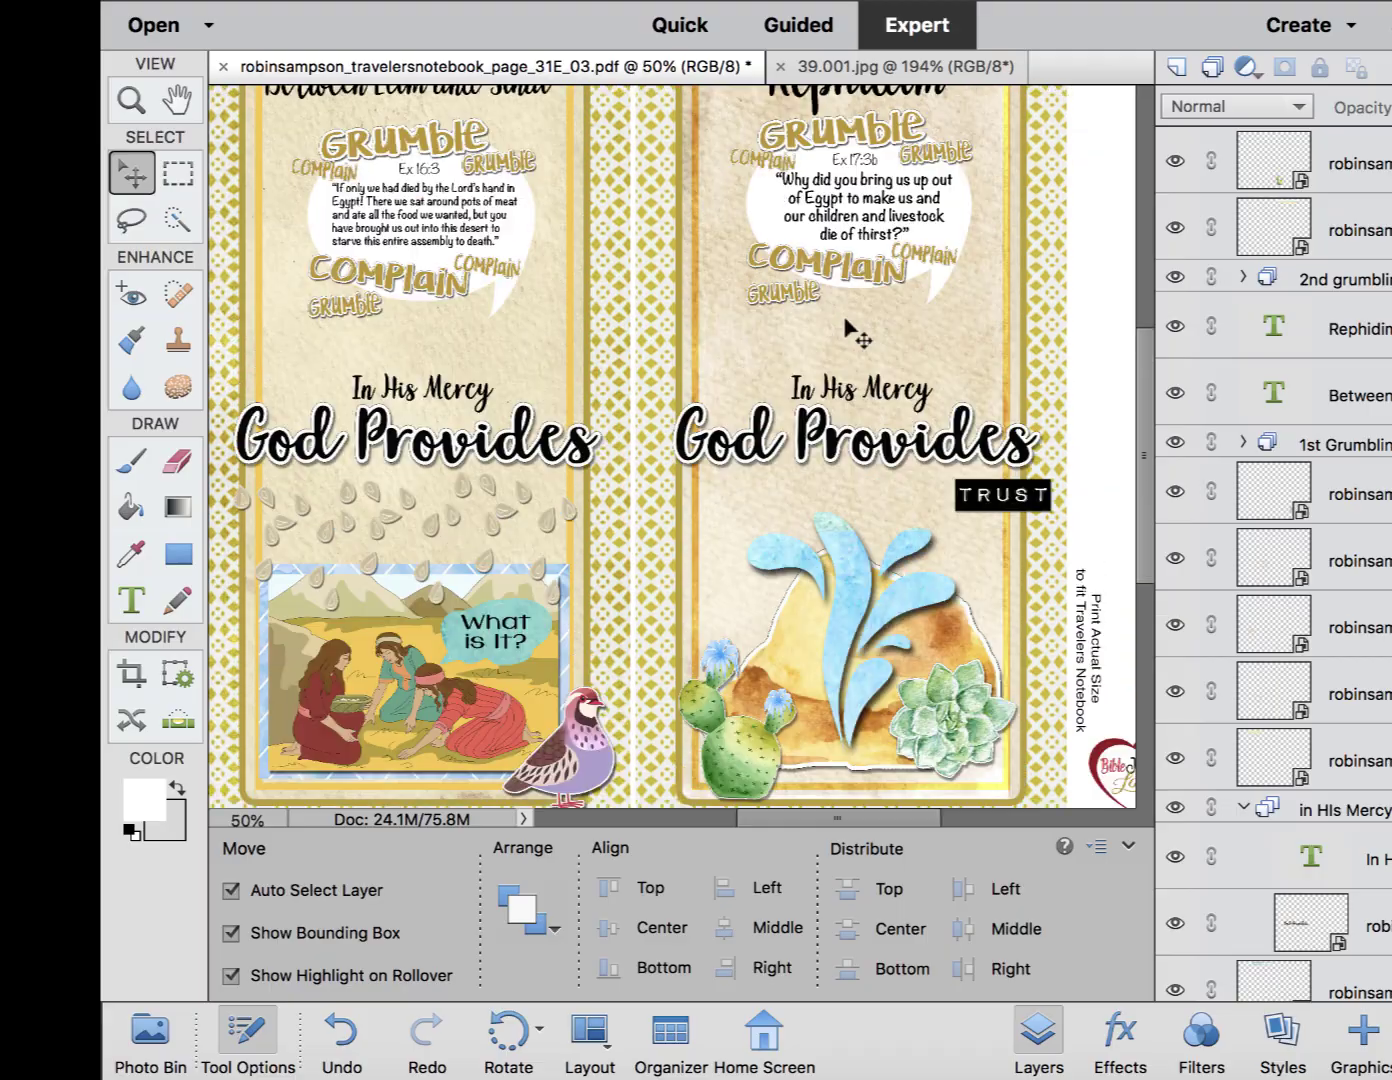
Switch to the OO Exodus Class asset library and bring an illustration from its 31E Elements section into the spread.
{"action": "left_click", "coordinate": [518, 1076]}
{"action": "left_click", "coordinate": [374, 1076]}
{"action": "scroll", "coordinate": [1290, 700], "scroll_direction": "down", "scroll_amount": 5}
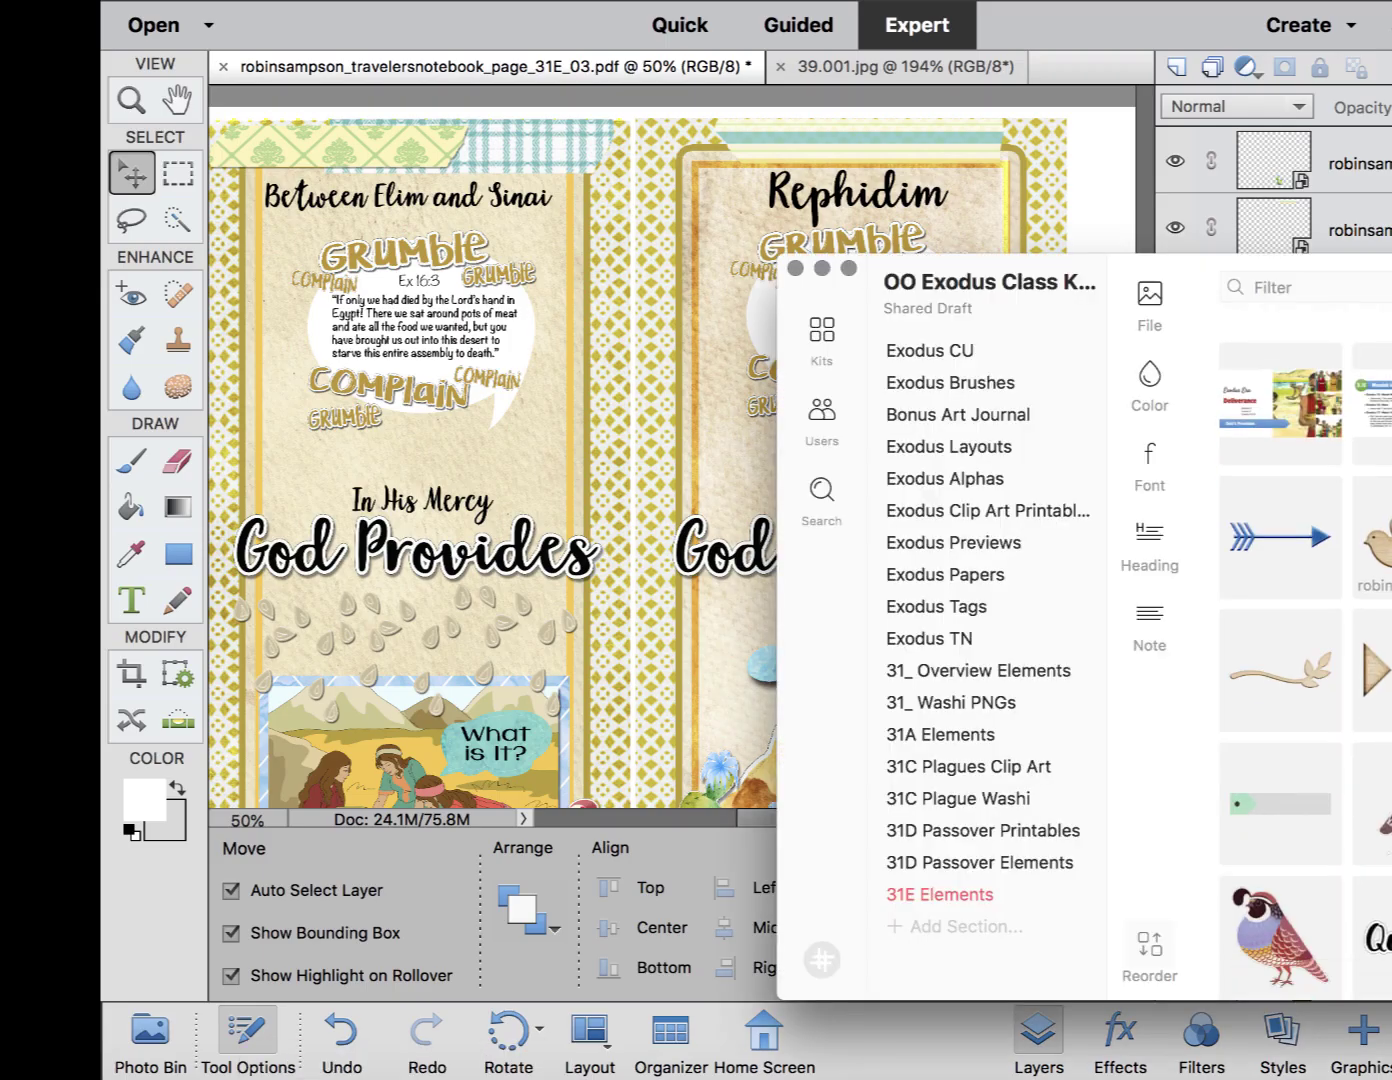
{"action": "left_click_drag", "start_coordinate": [1274, 470], "coordinate": [627, 450]}
{"action": "left_click_drag", "start_coordinate": [443, 156], "coordinate": [233, 141]}
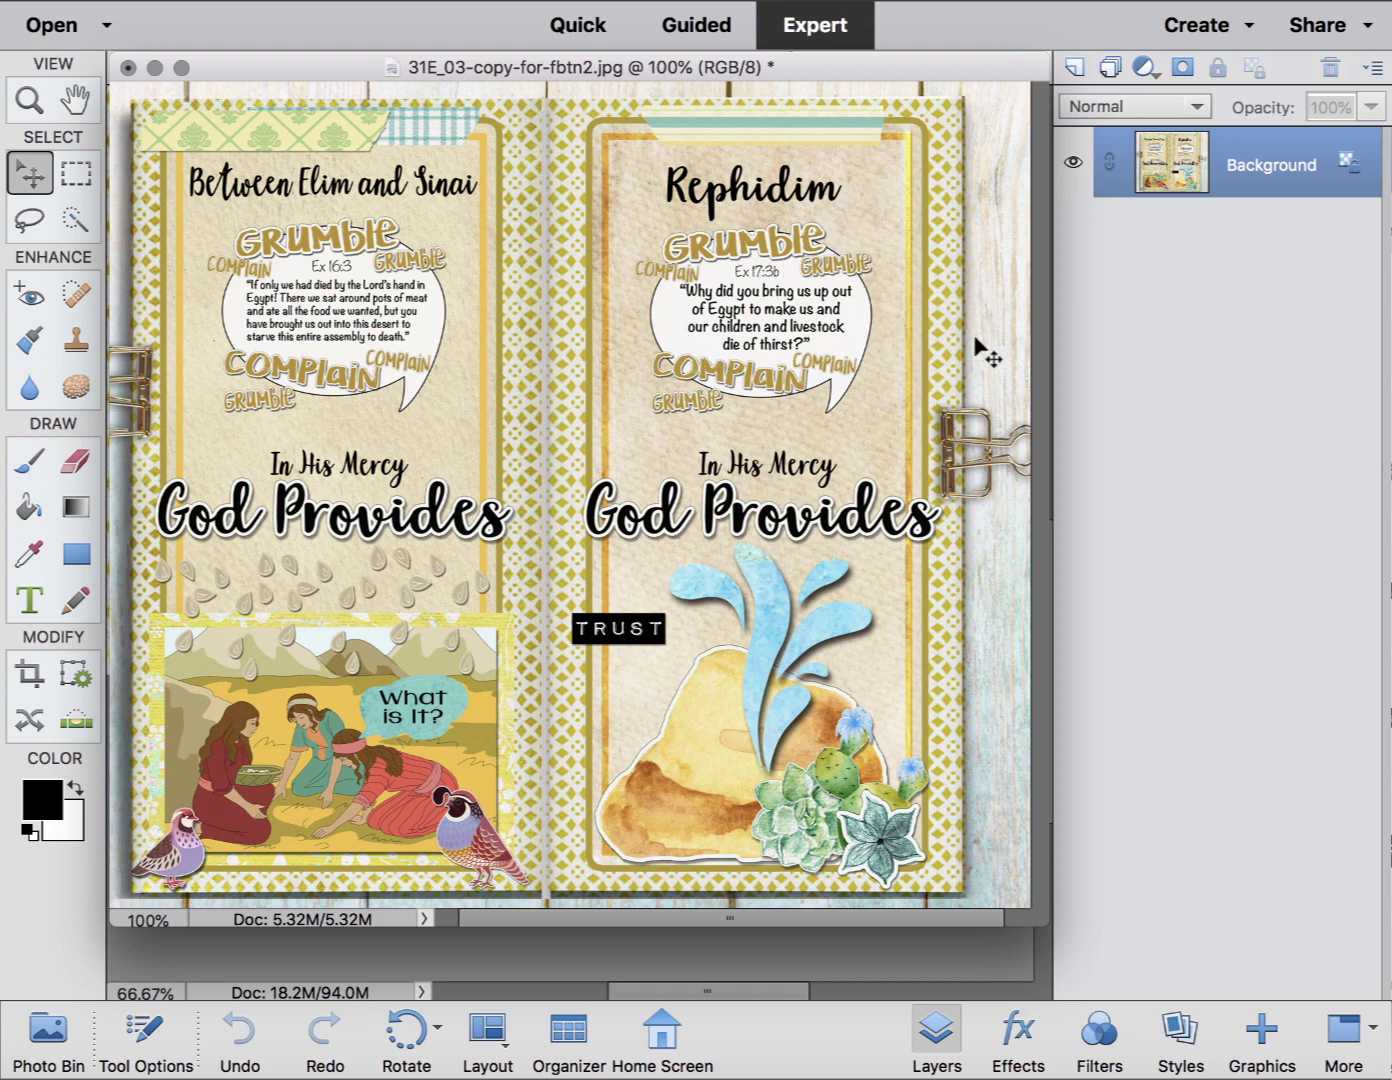
Display the layer styles and look at the options in the Strokes category.
{"action": "left_click", "coordinate": [1188, 1029]}
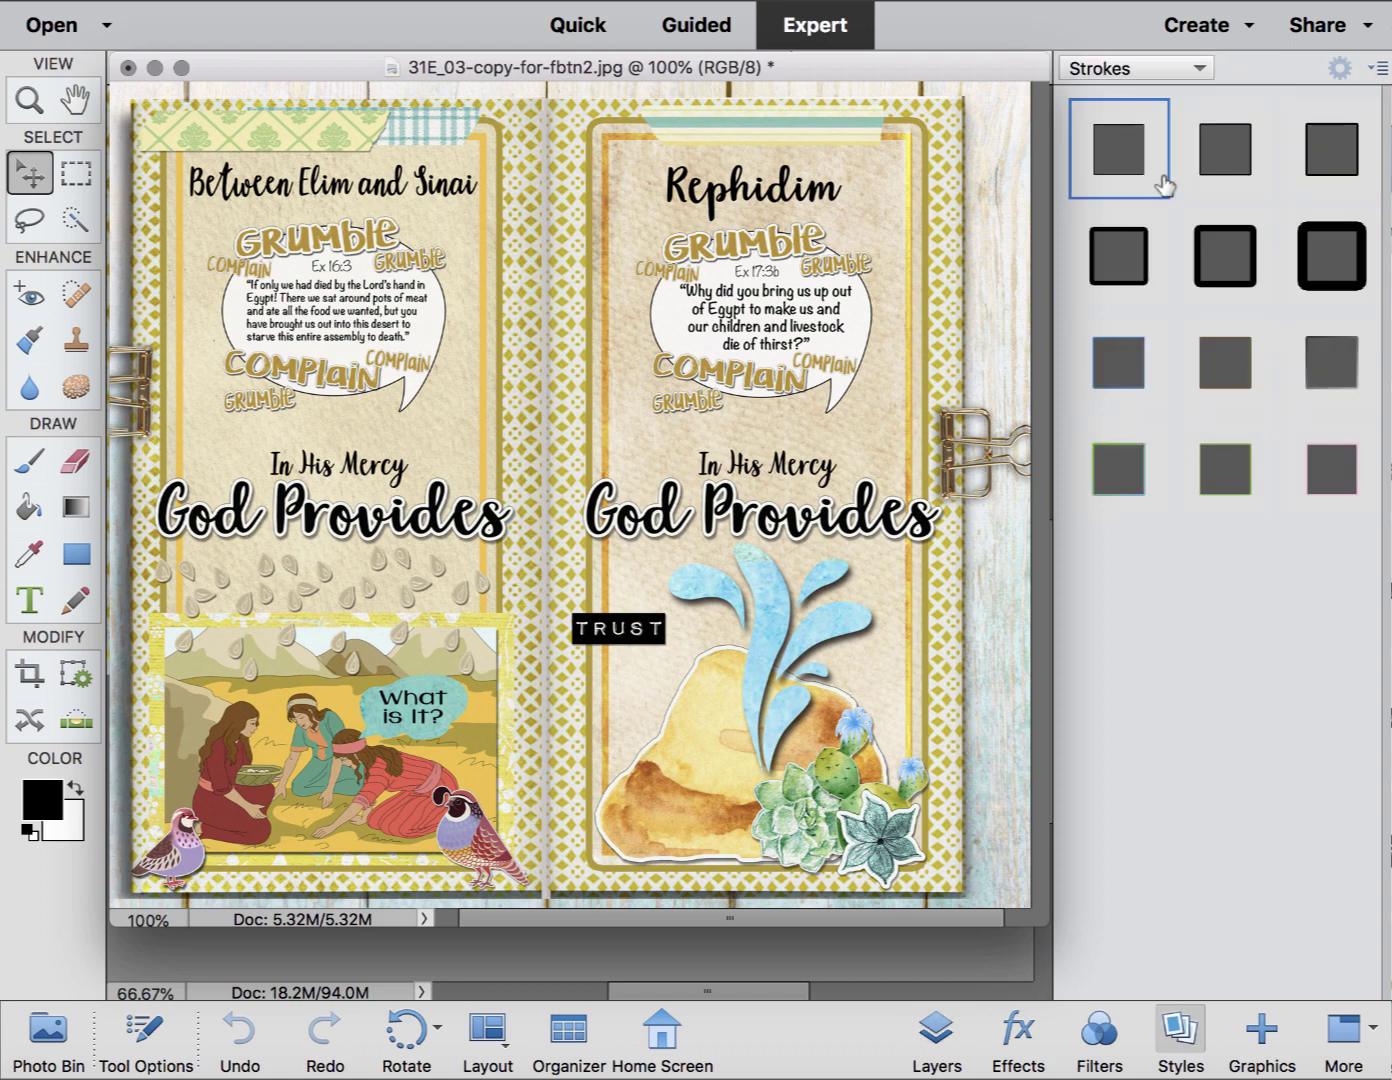
{"action": "left_click", "coordinate": [1136, 68]}
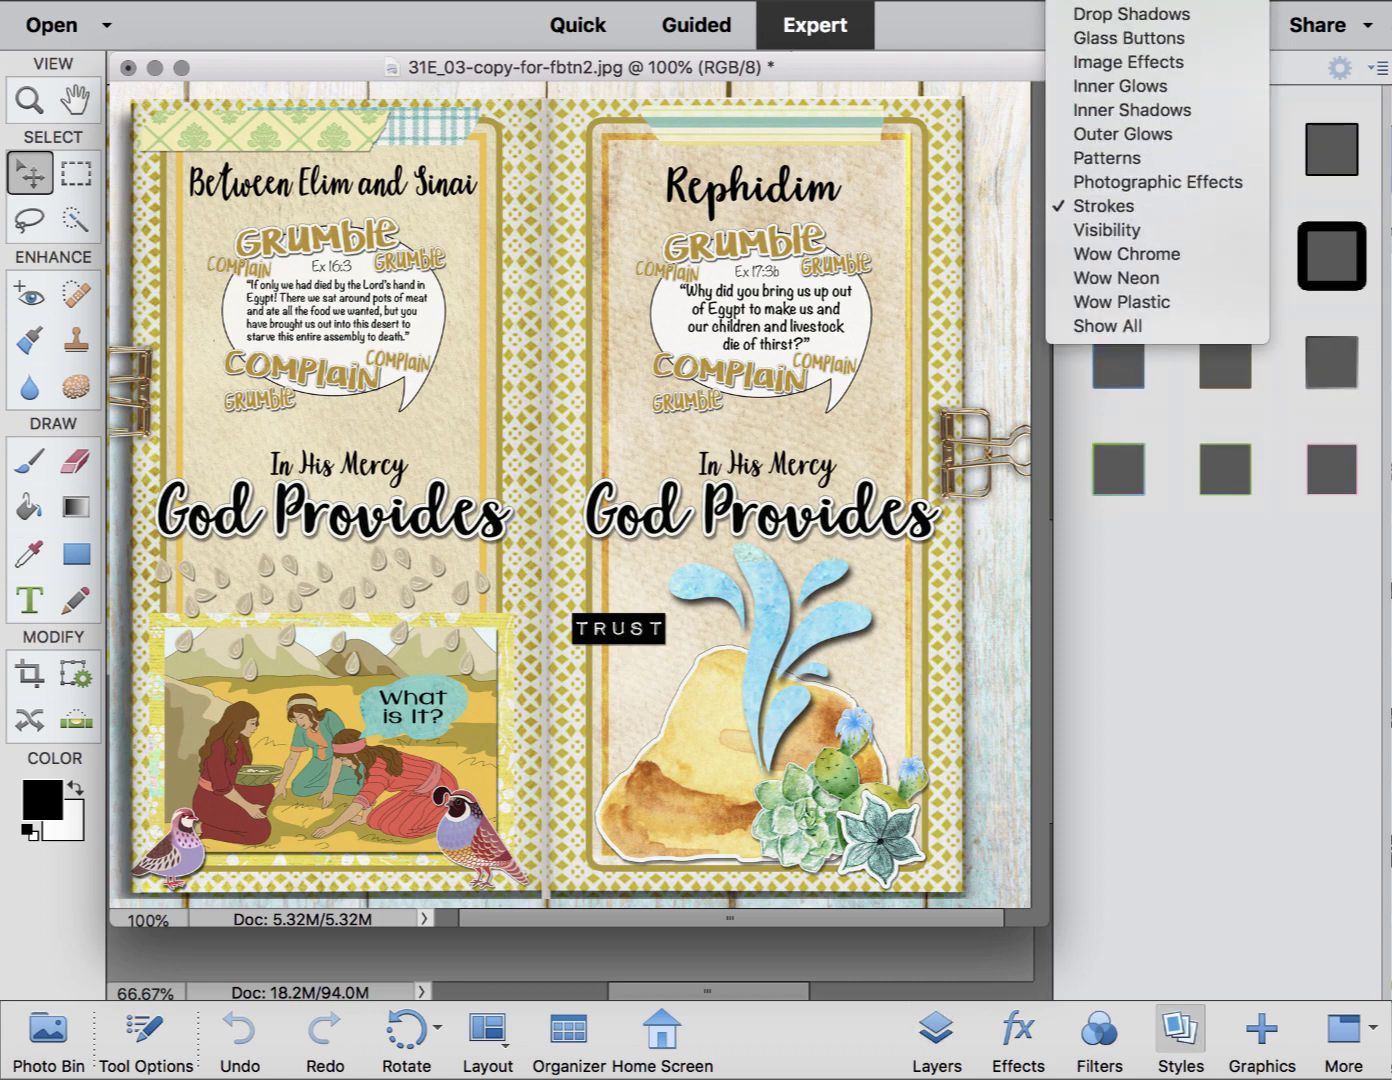
{"action": "left_click", "coordinate": [1138, 208]}
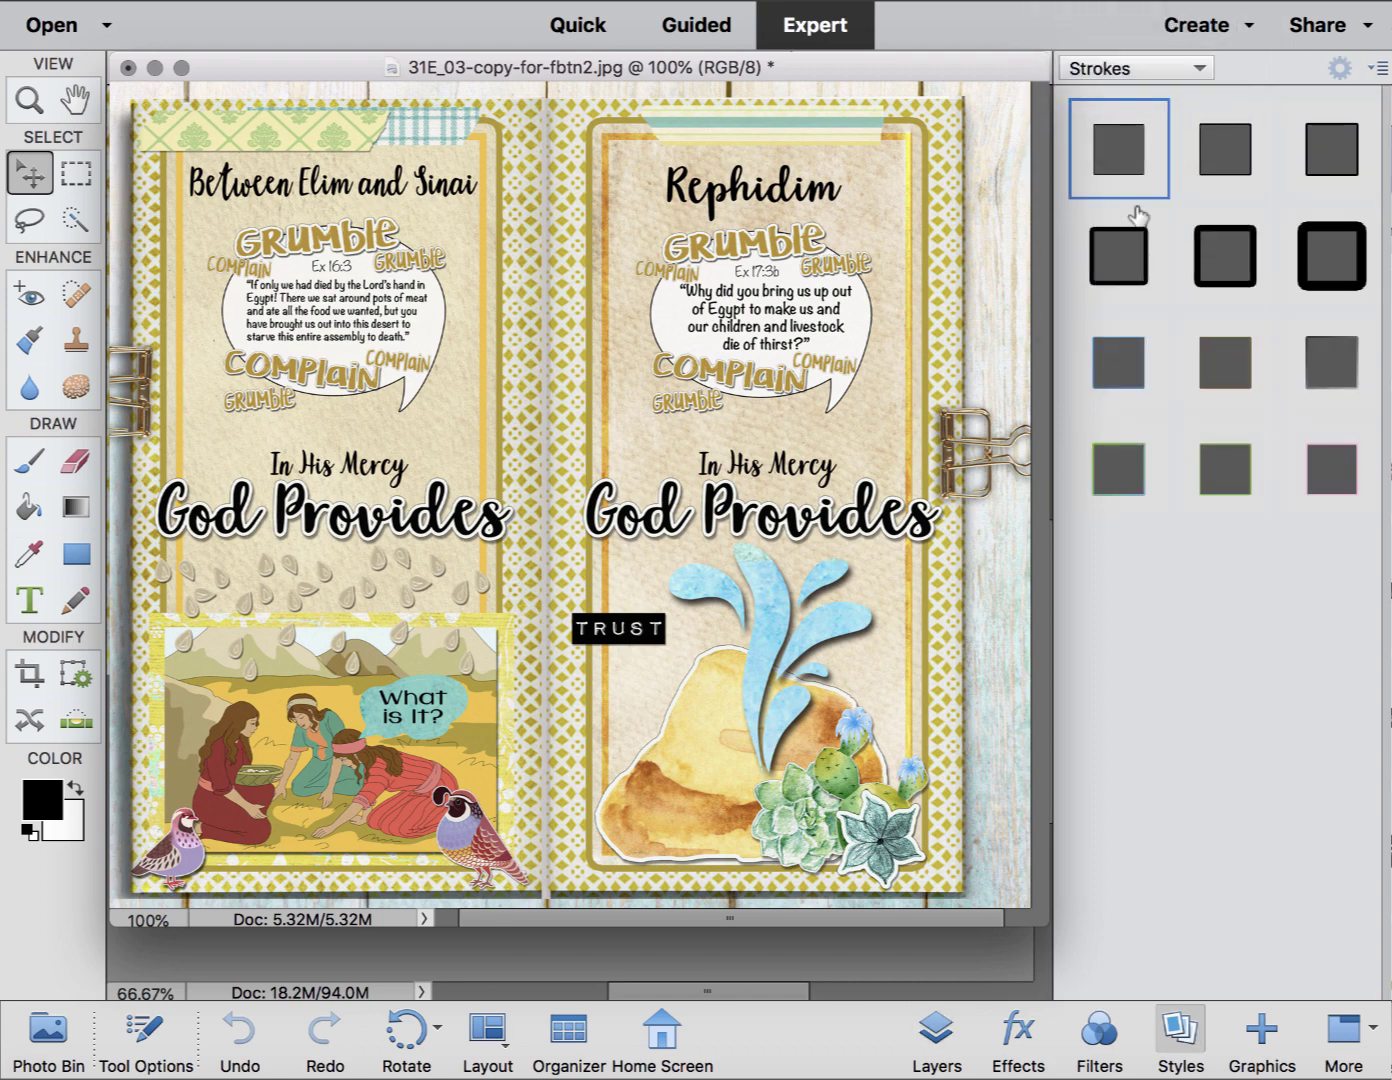